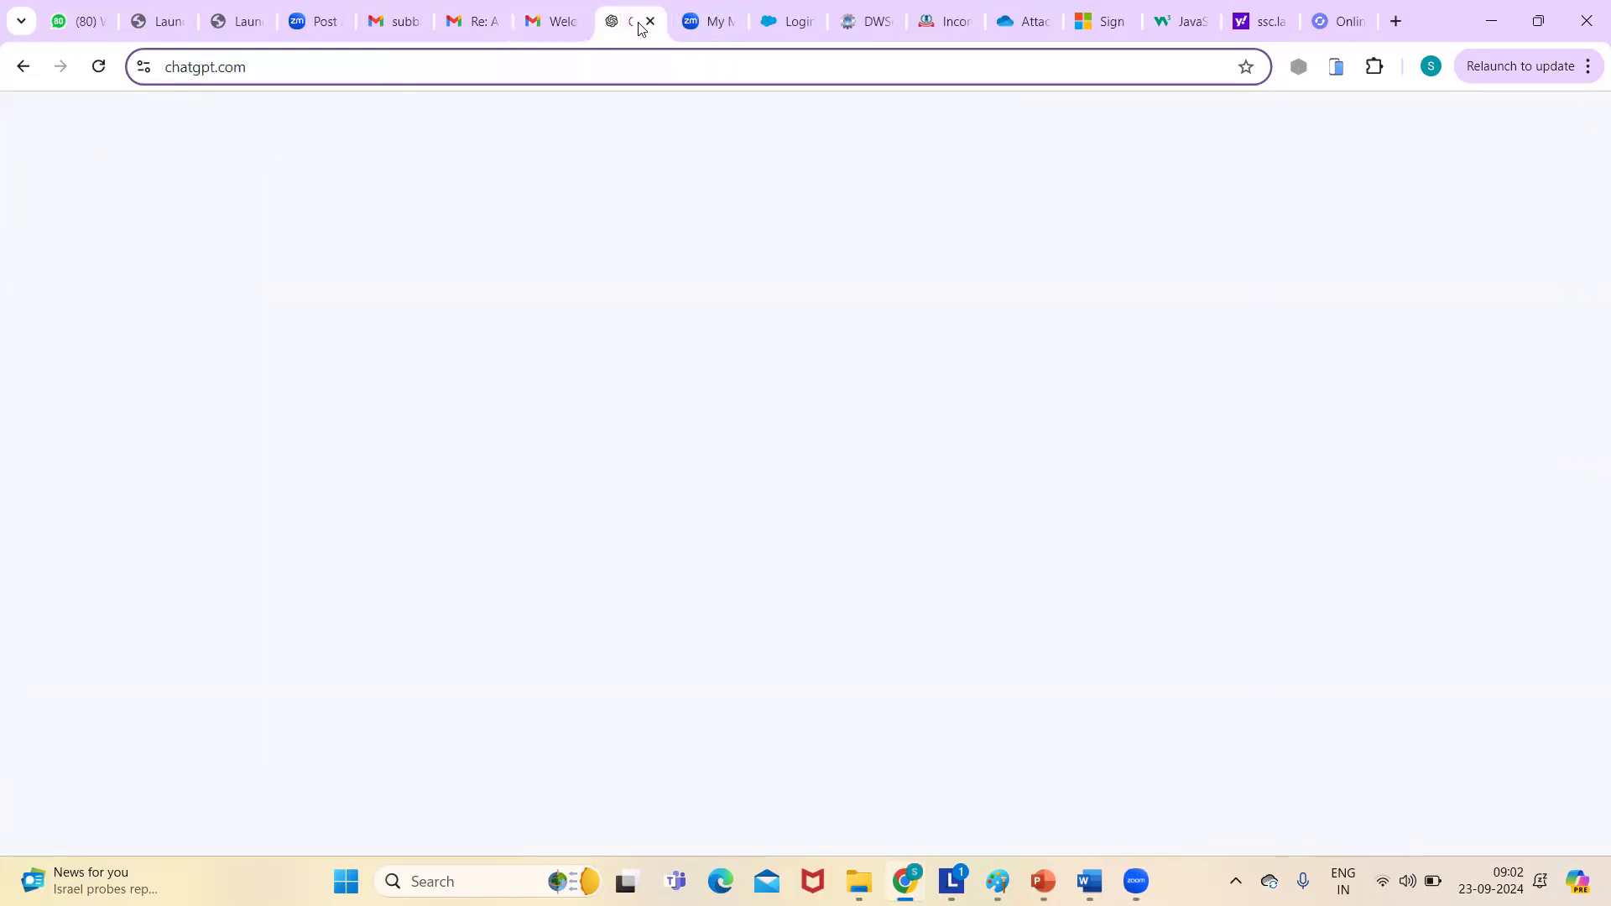
- From the Salesforce tab, open a new Chrome tab and enter the developer.salesforce.com/signup address
click(676, 25)
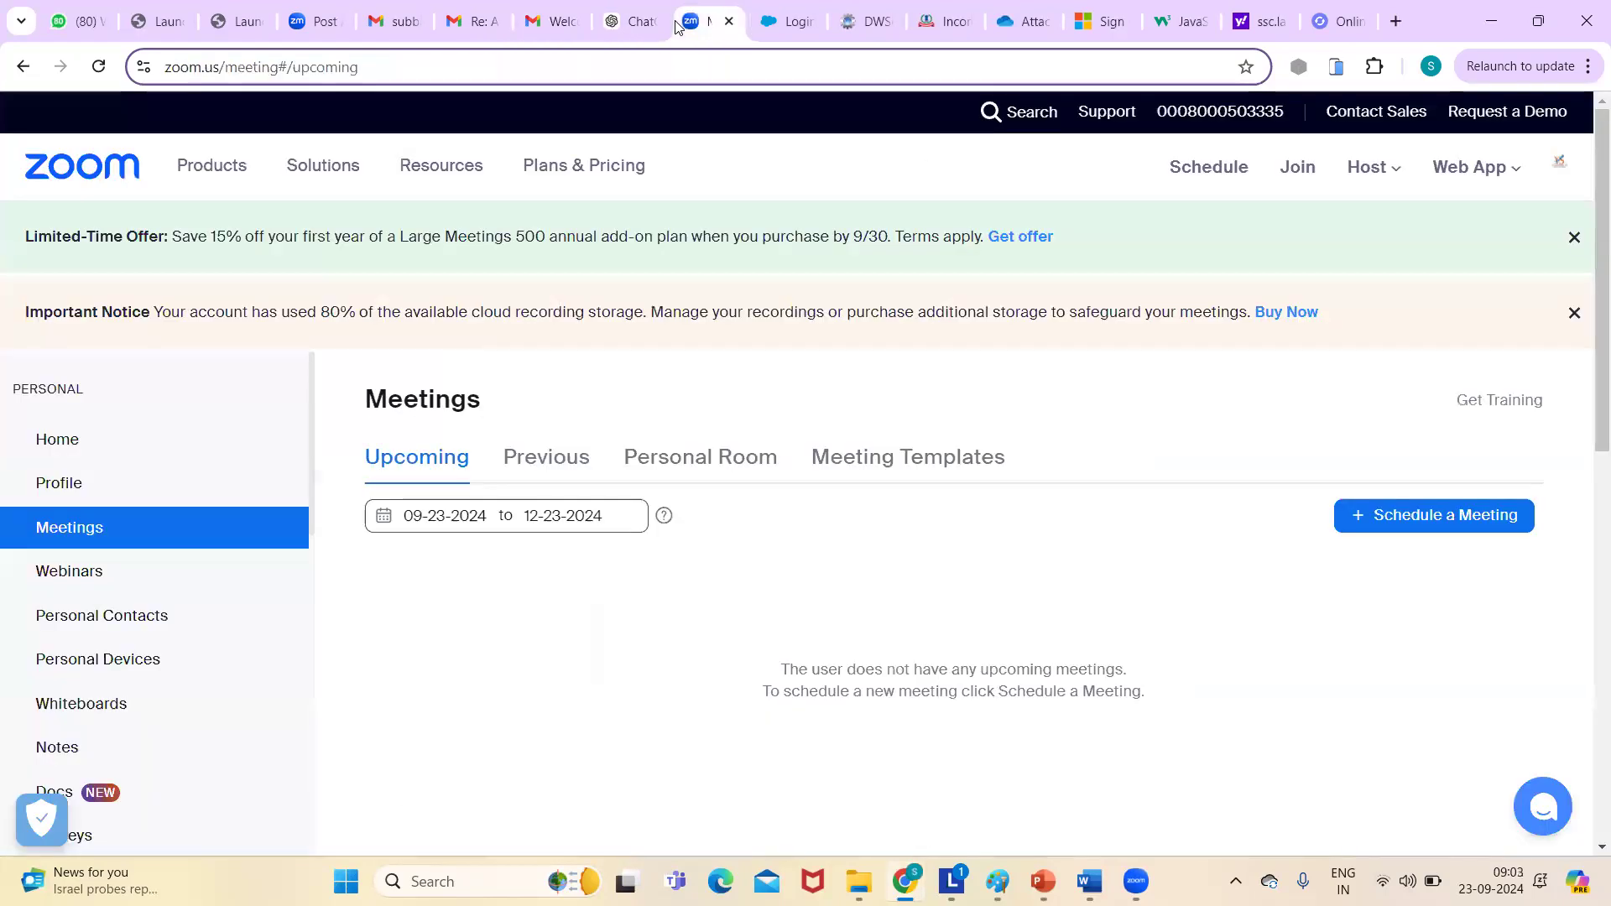
click(773, 26)
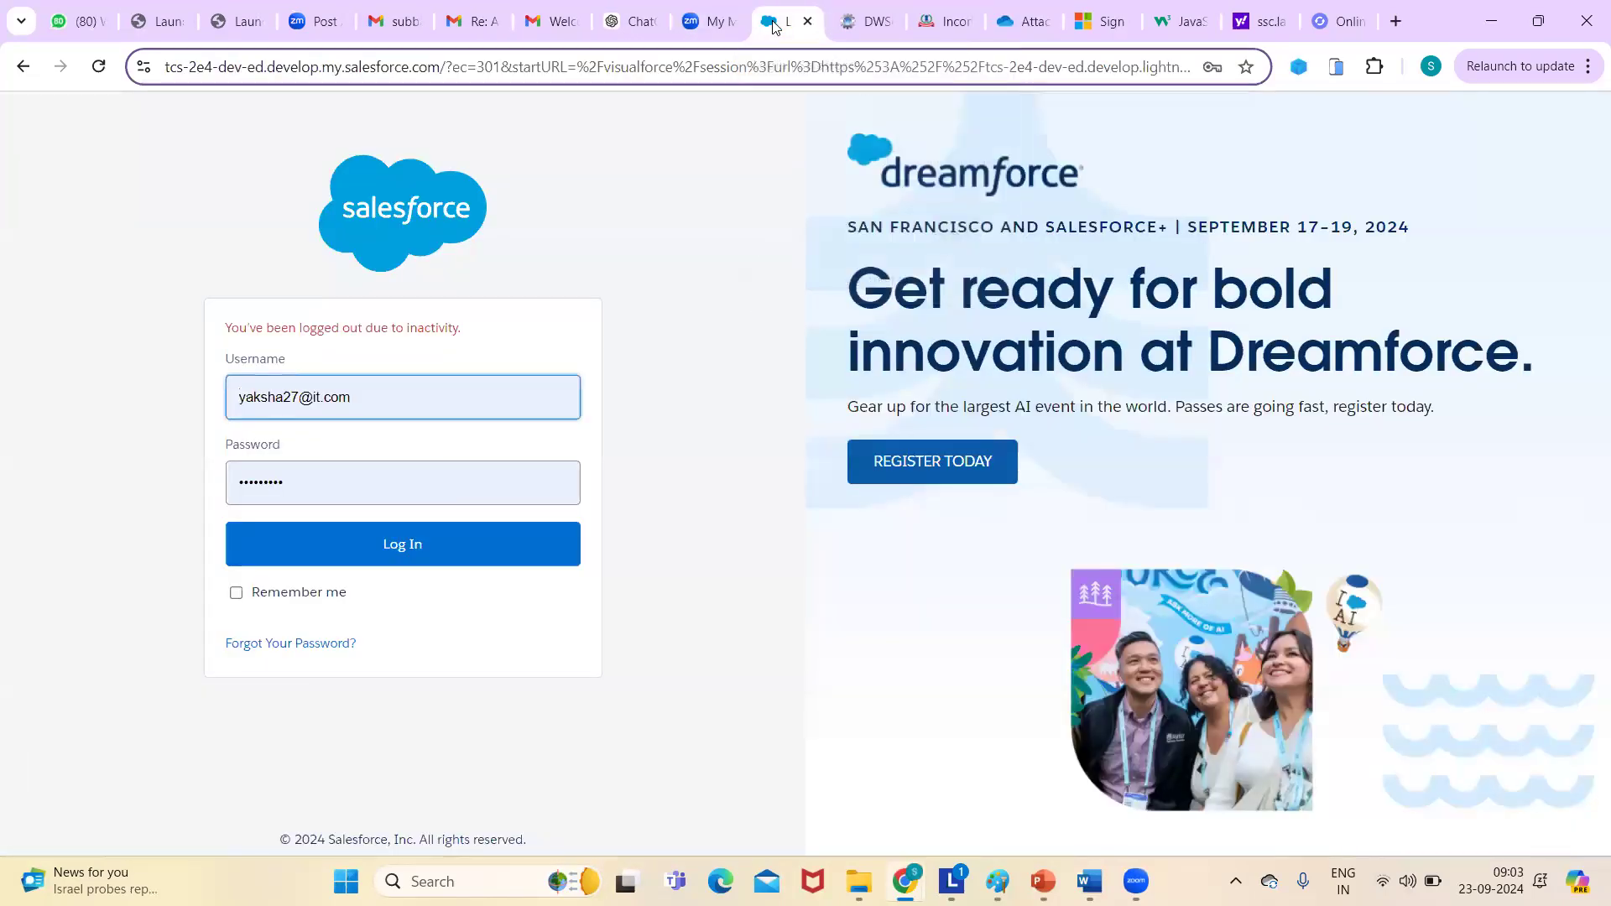
click(1395, 21)
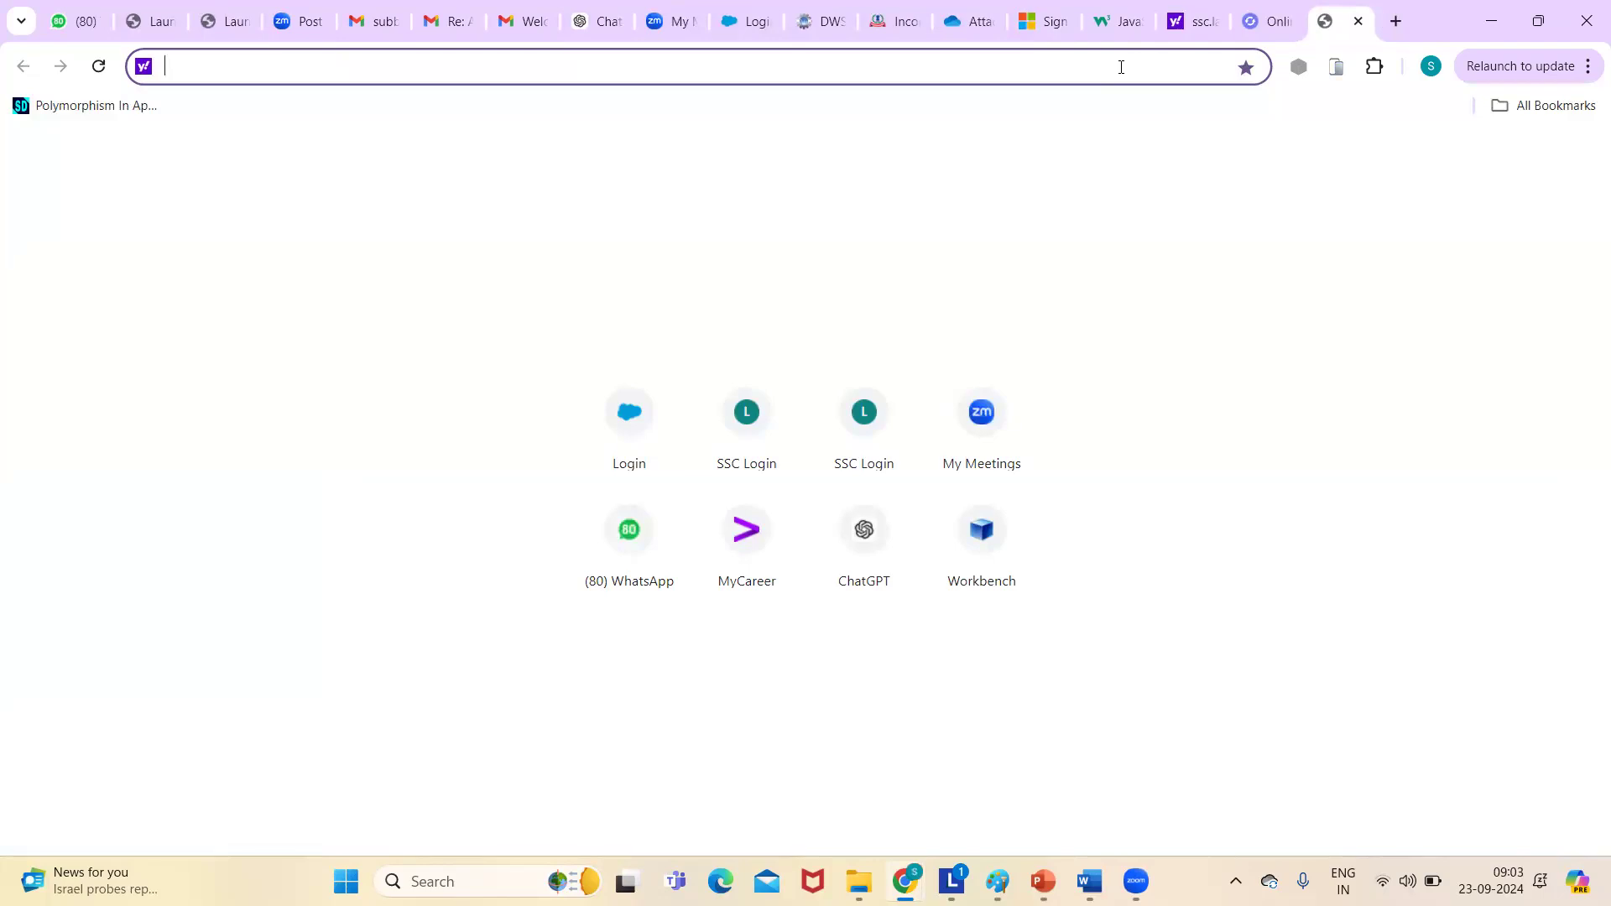
text(l)
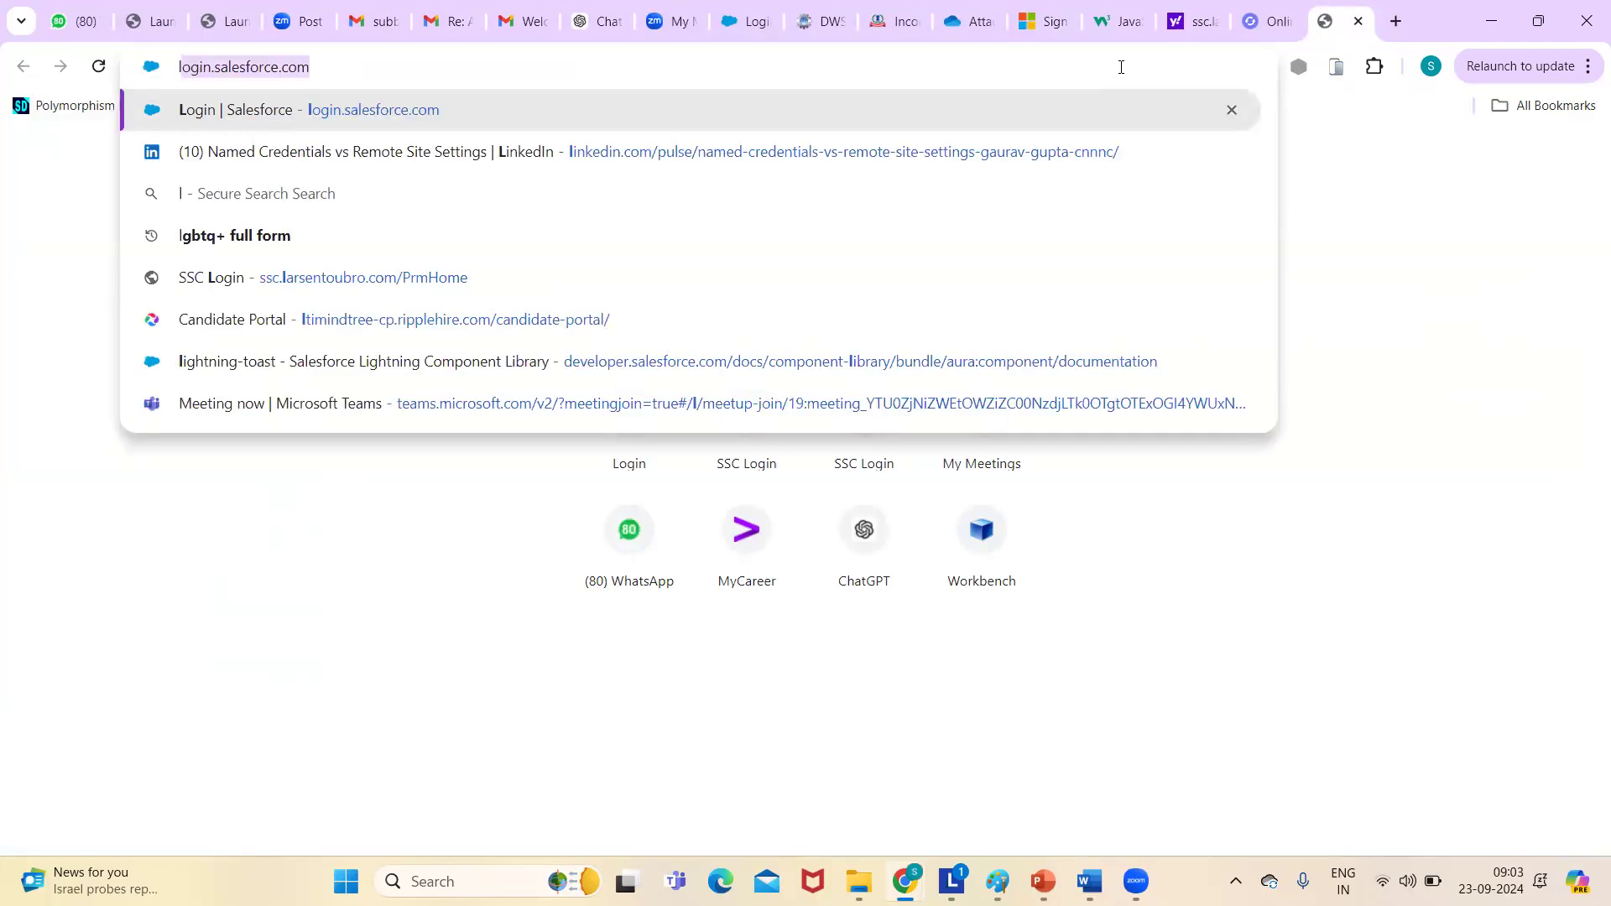
key(BackSpace)
key(BackSpace)
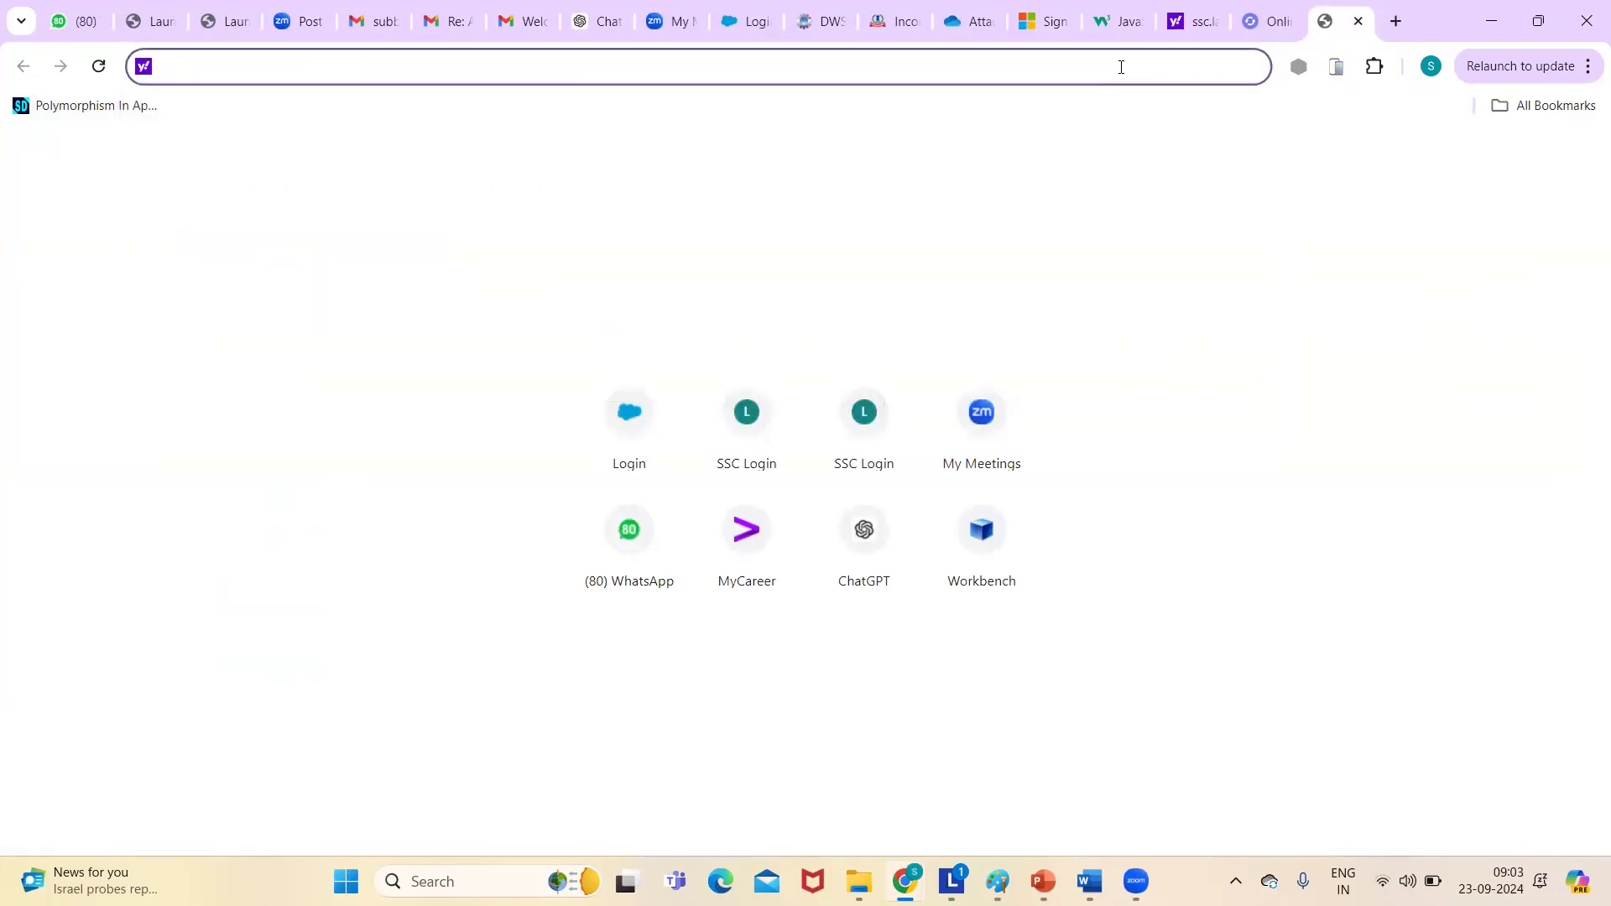
text(deve)
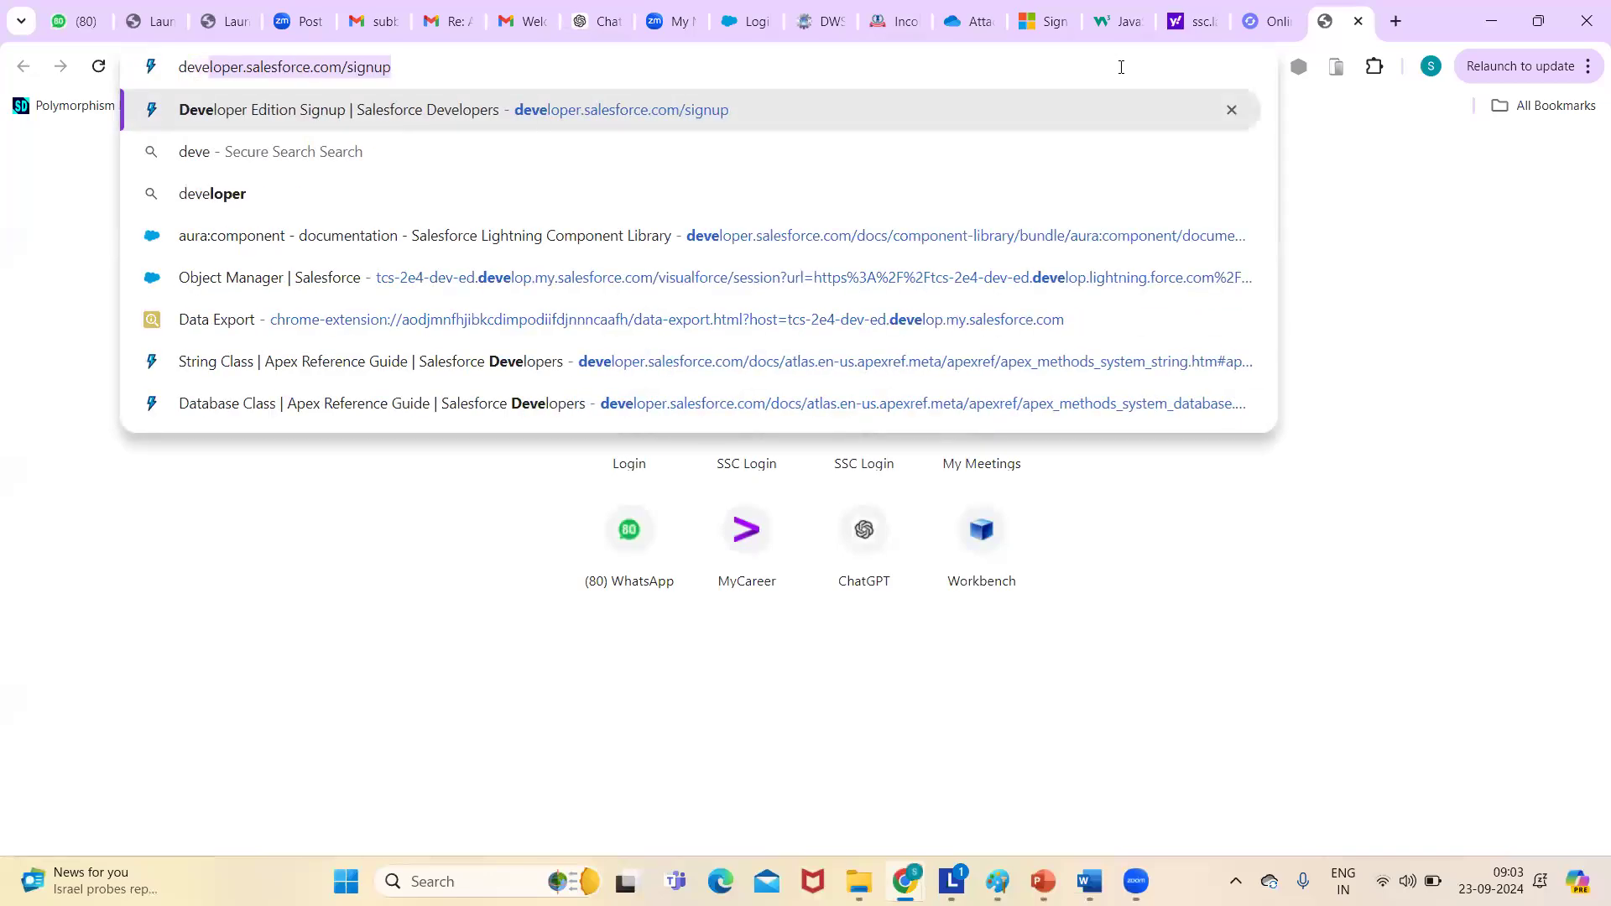
key(Right)
- Load the Developer Edition signup page, scroll down to Sign me Up and back, then switch to the welcome email
key(Return)
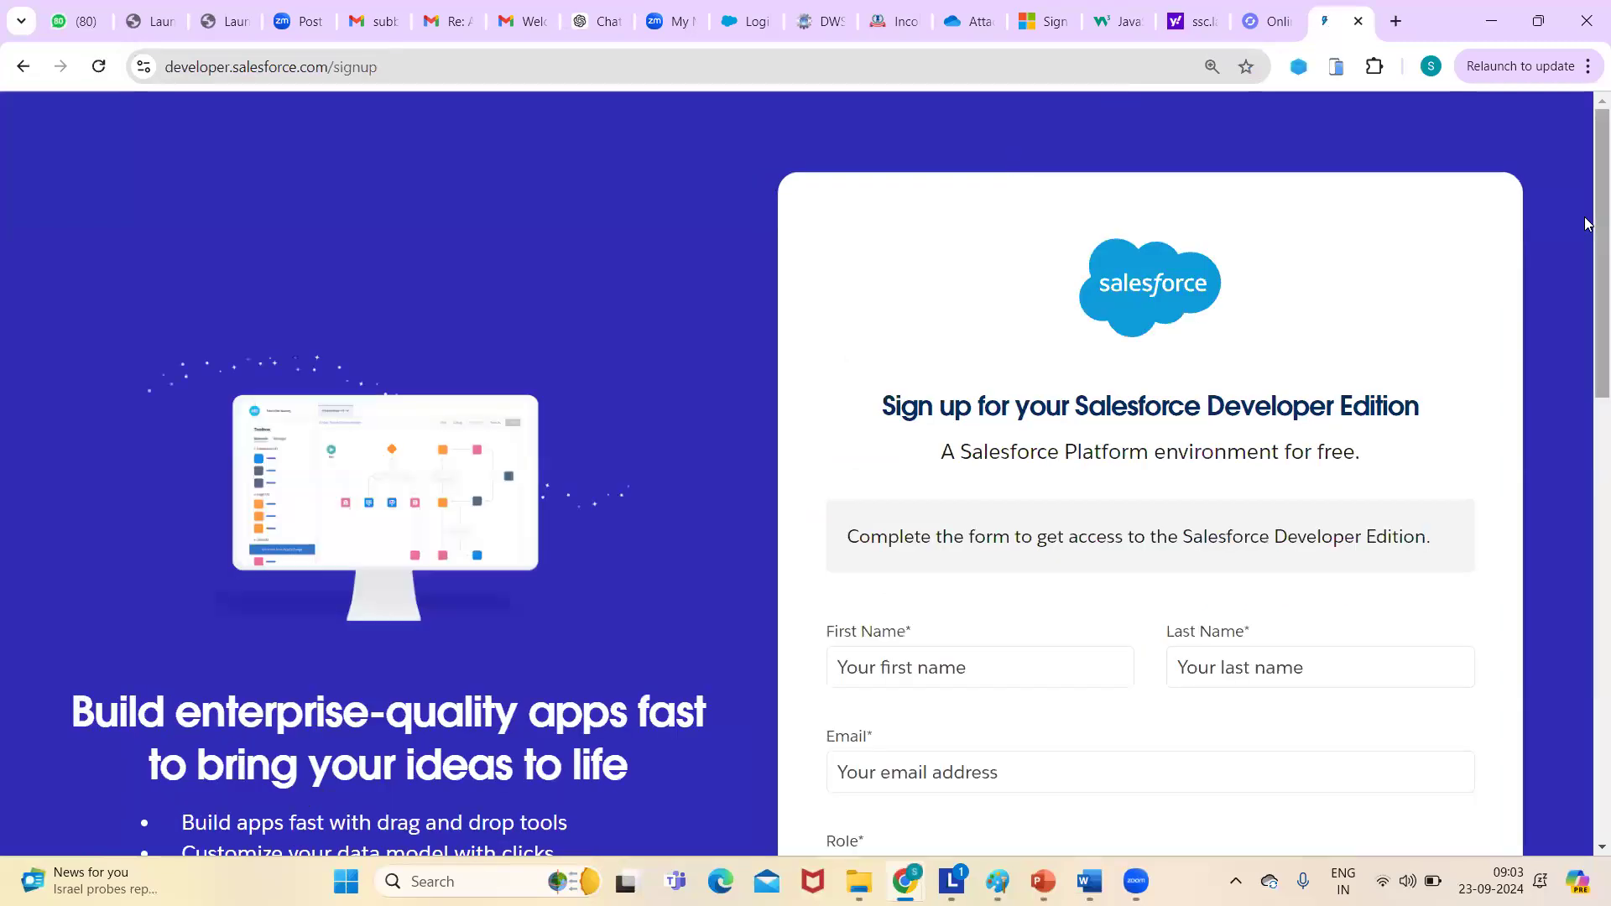
drag(1586, 226, 1586, 604)
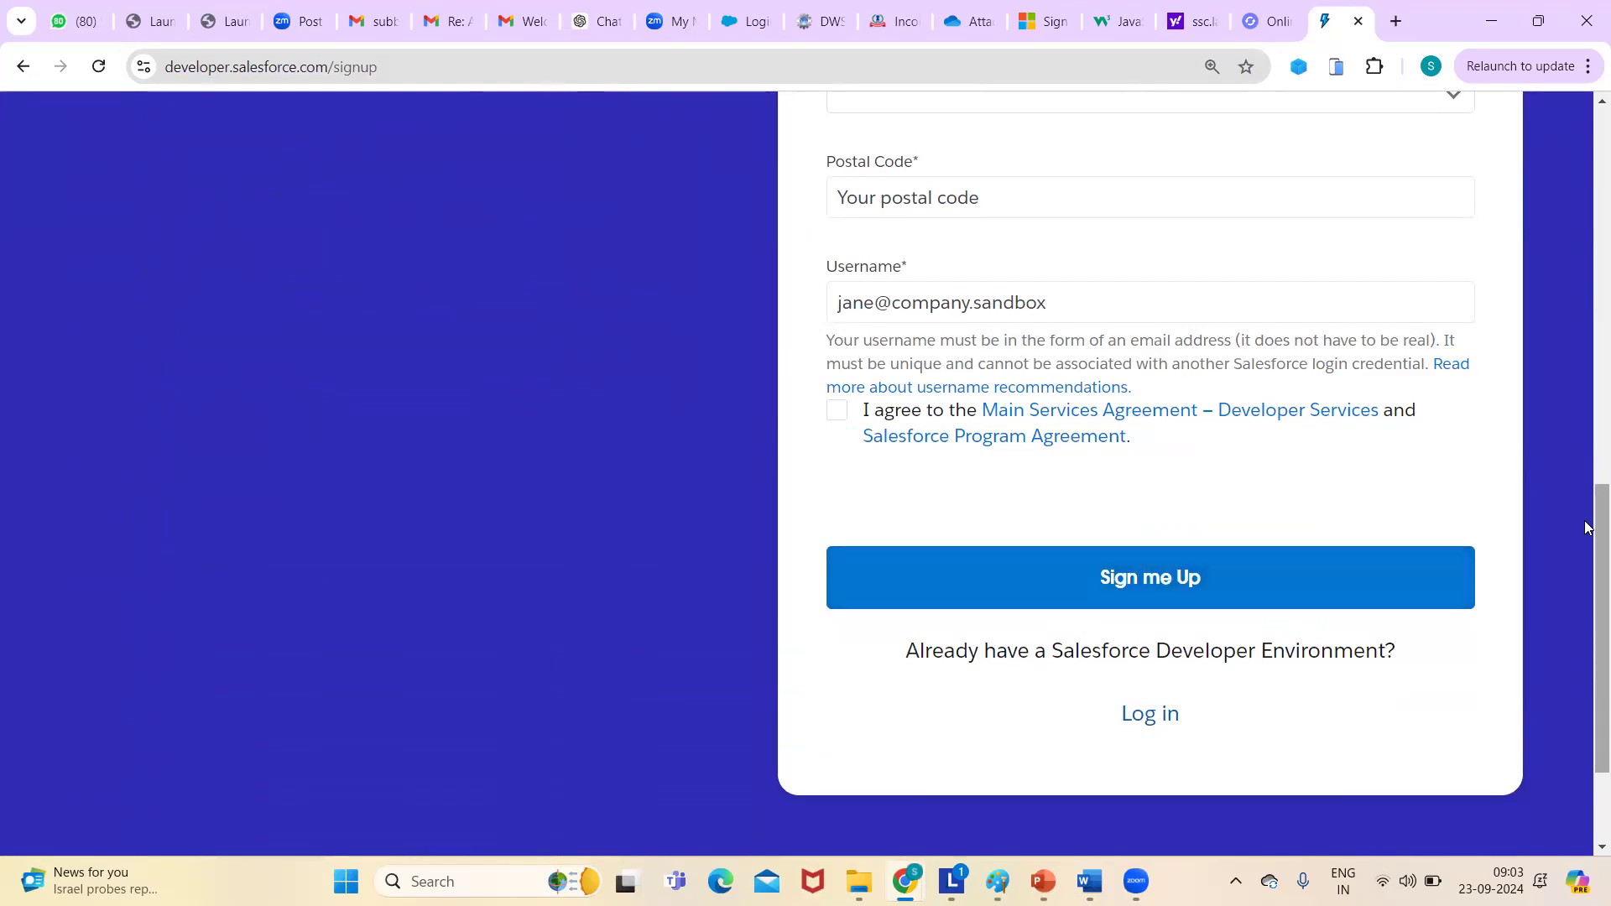
drag(1586, 527, 1588, 309)
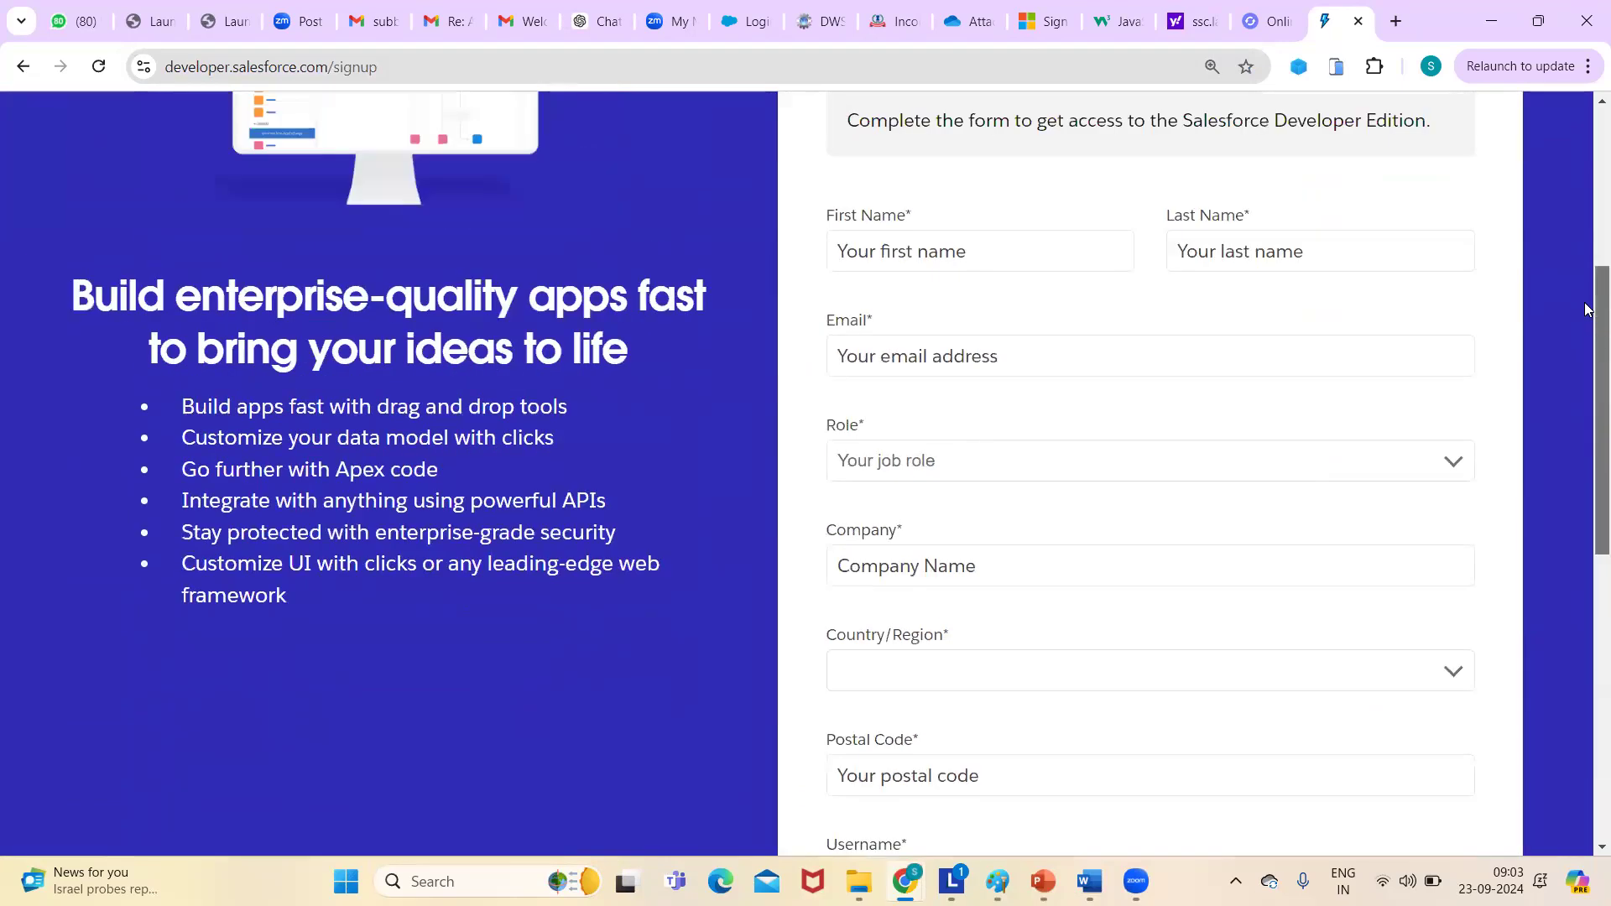
click(515, 23)
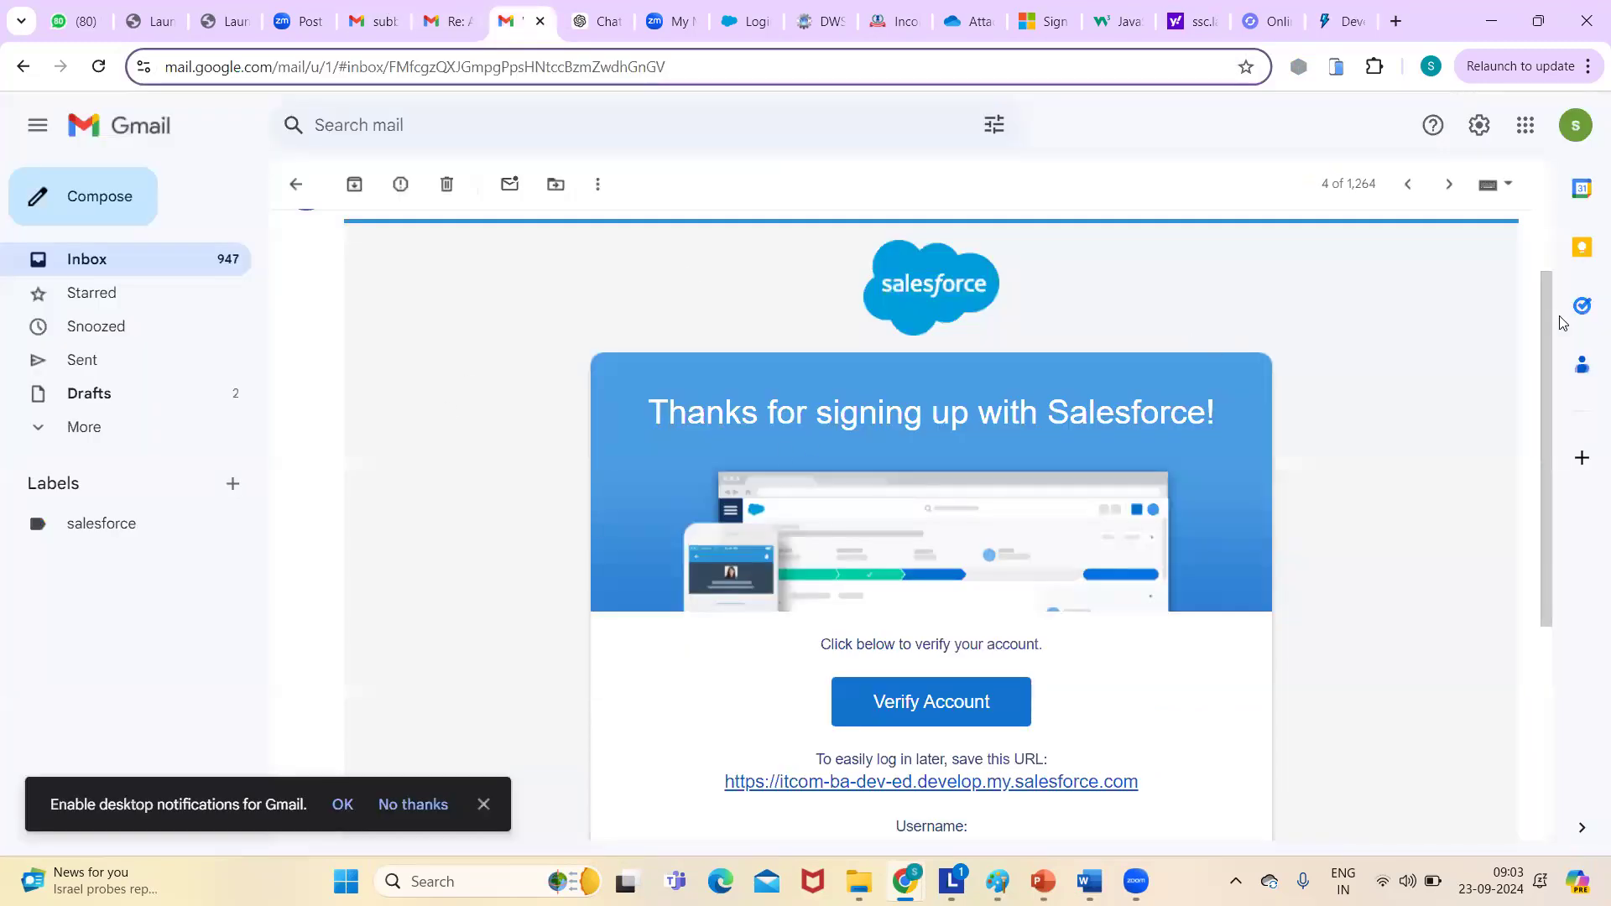
- Scroll the Salesforce welcome email and follow its Verify Account link
drag(1548, 336, 1567, 504)
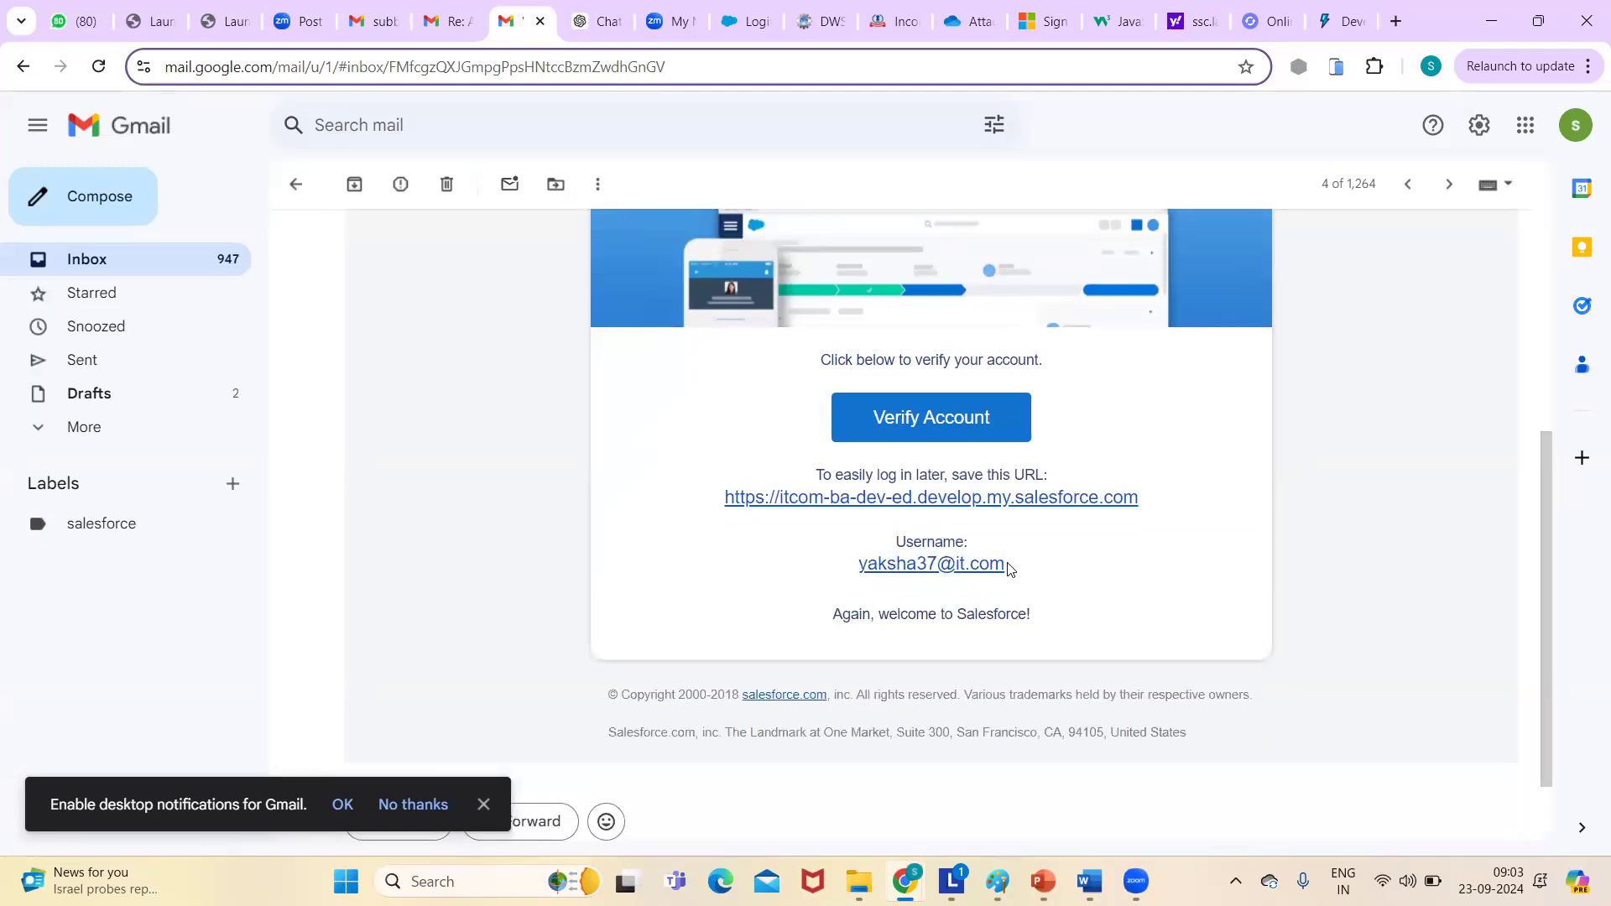
click(913, 420)
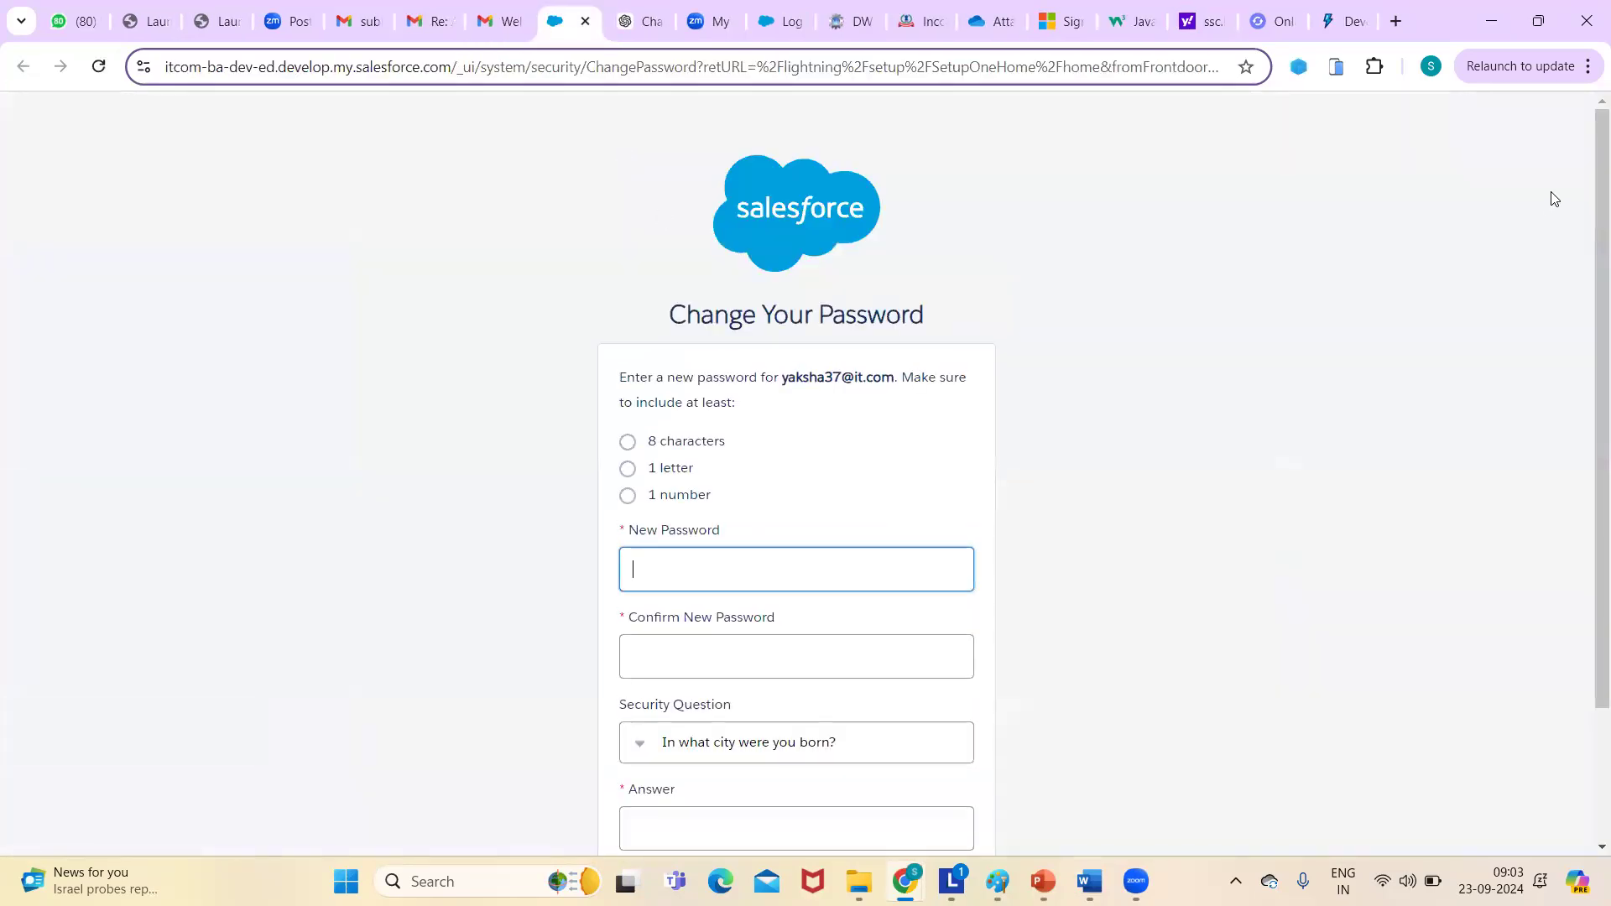
- Enter and confirm the new password, answer the security question, and submit with Change Password
scroll(1587, 196, down, 1)
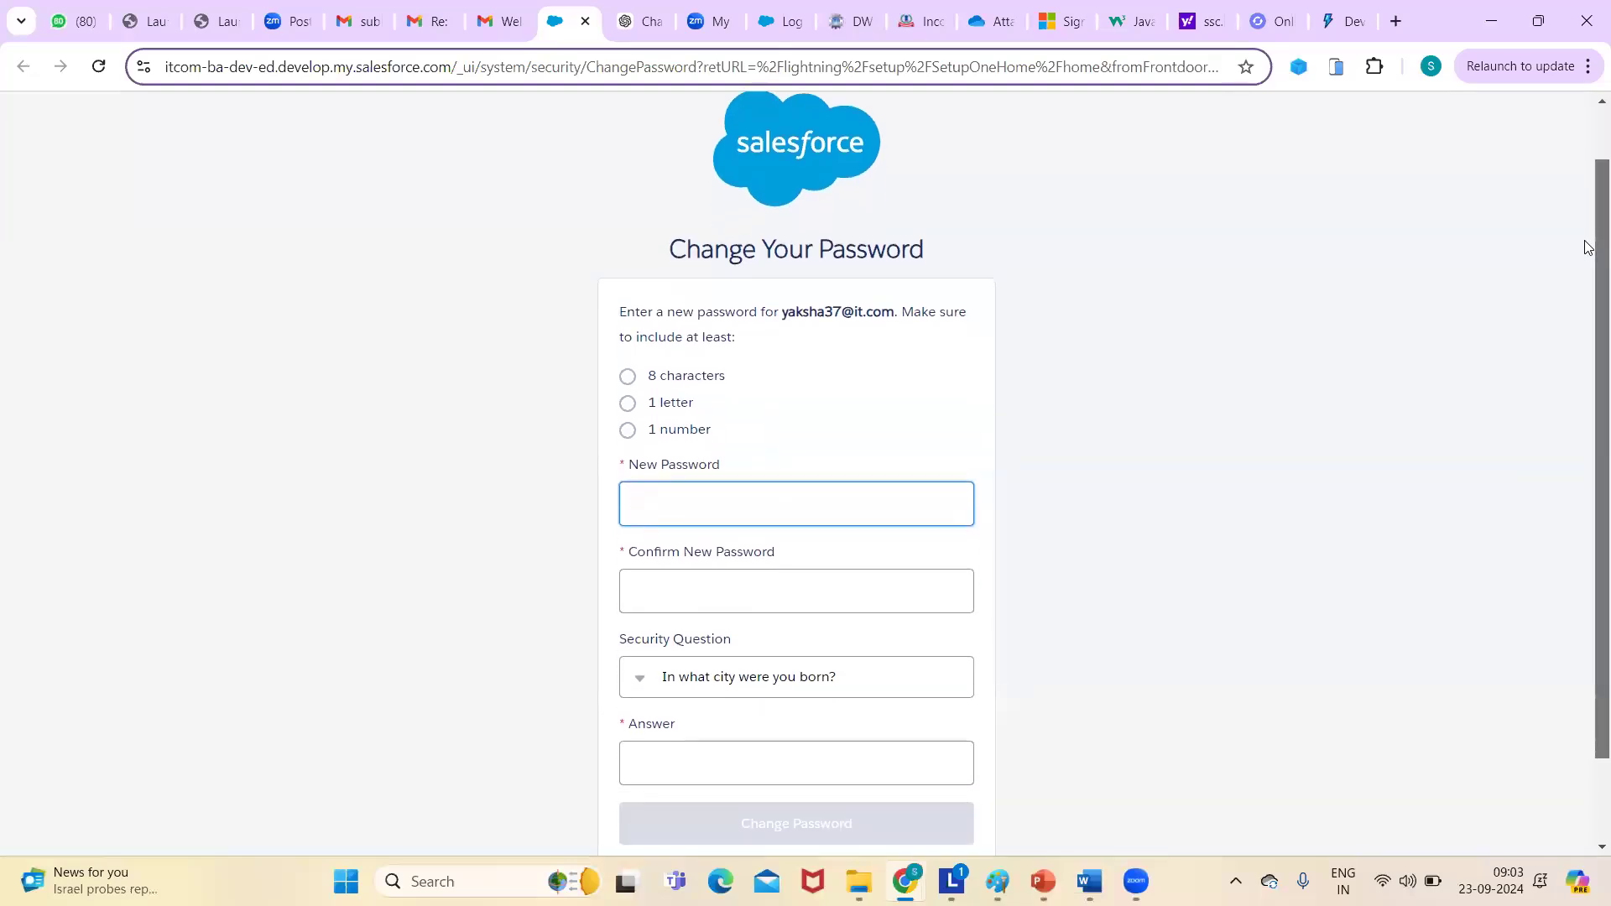
click(495, 23)
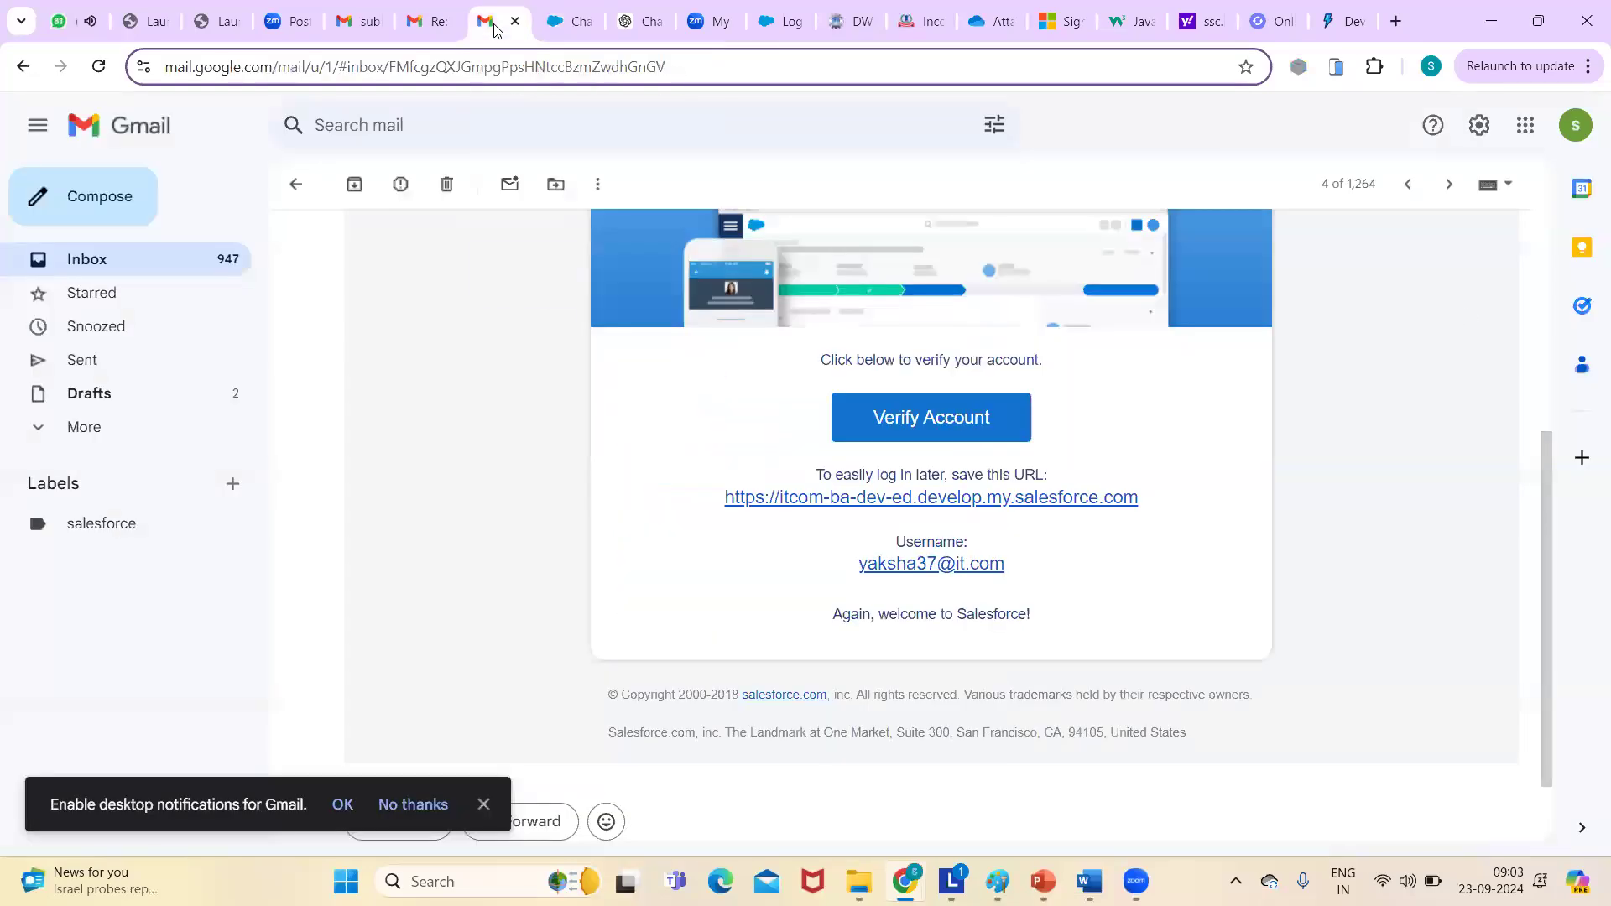
click(562, 24)
click(701, 501)
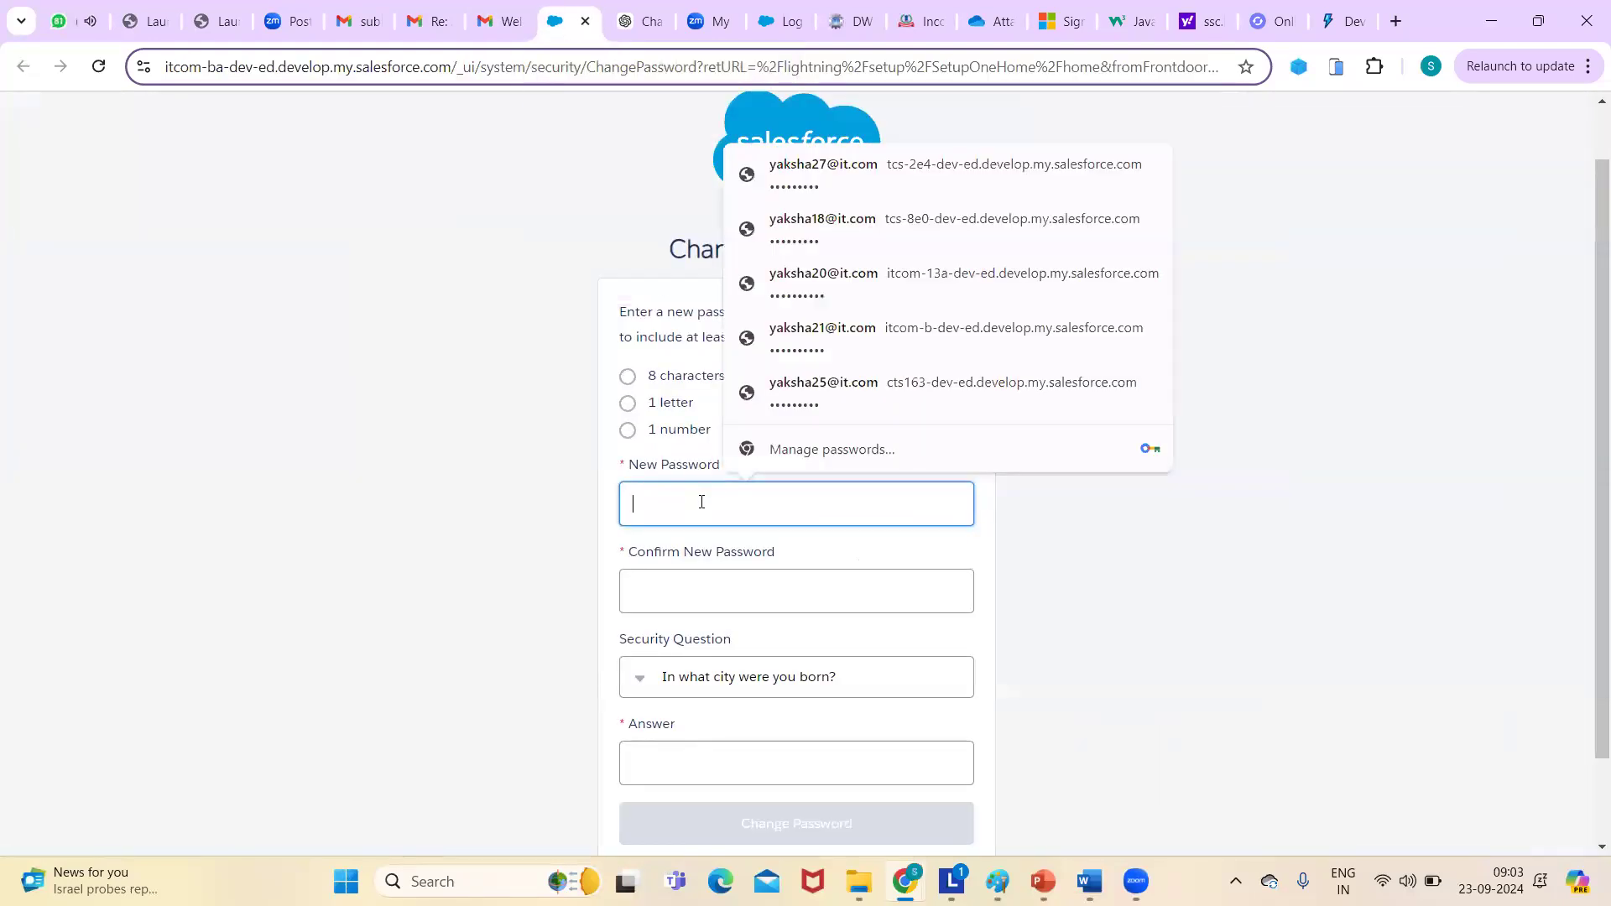
text(••••••••••)
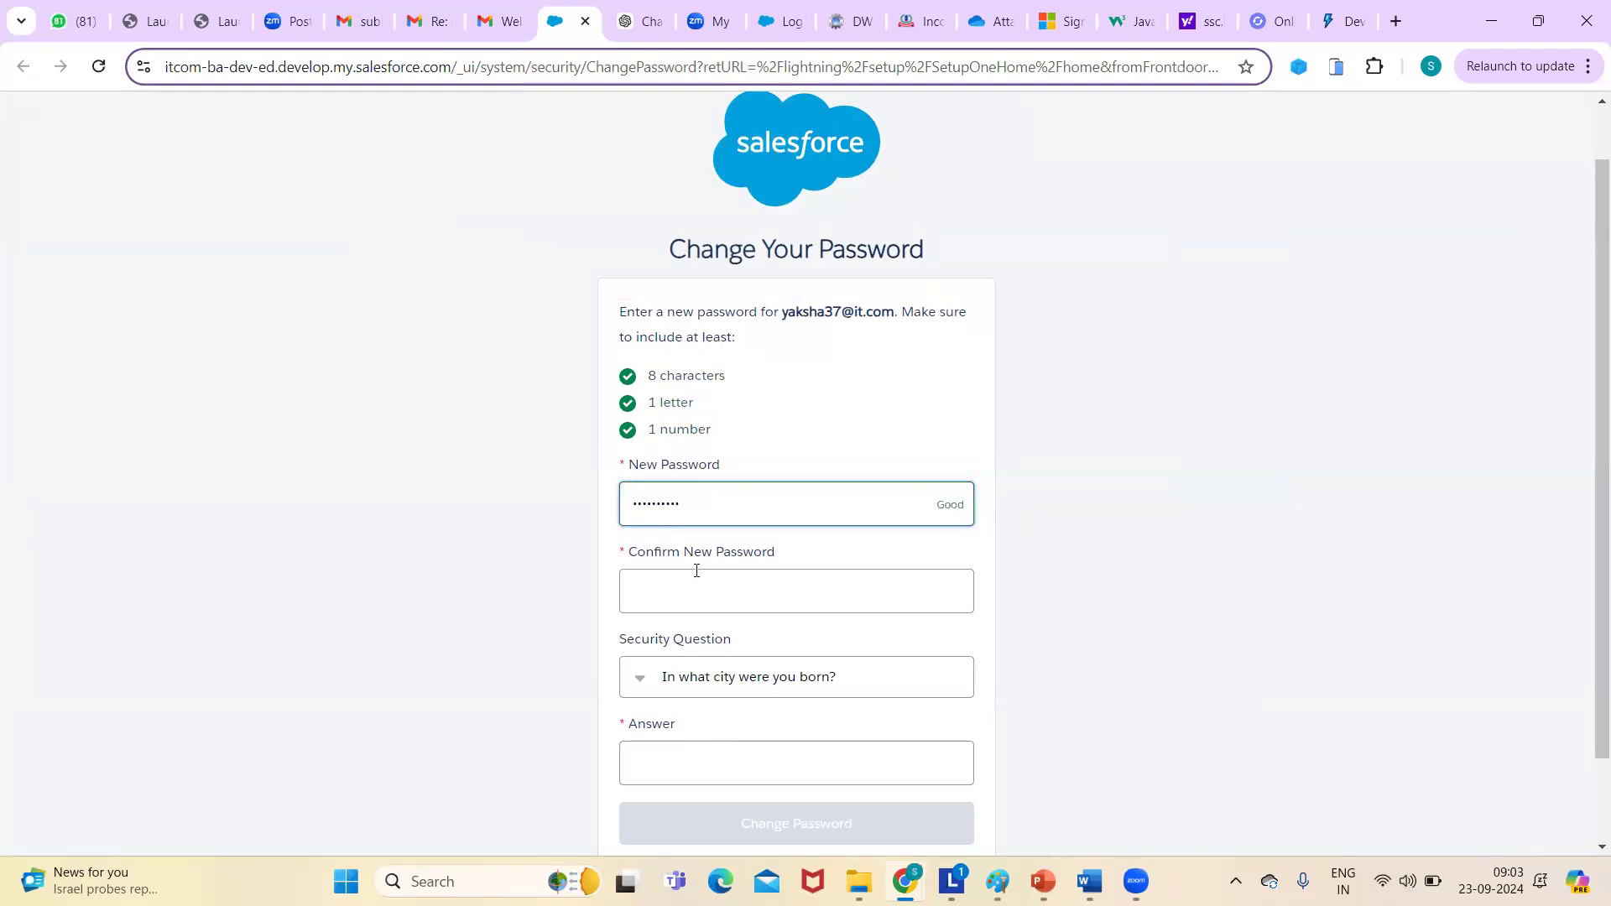
click(696, 580)
text(••)
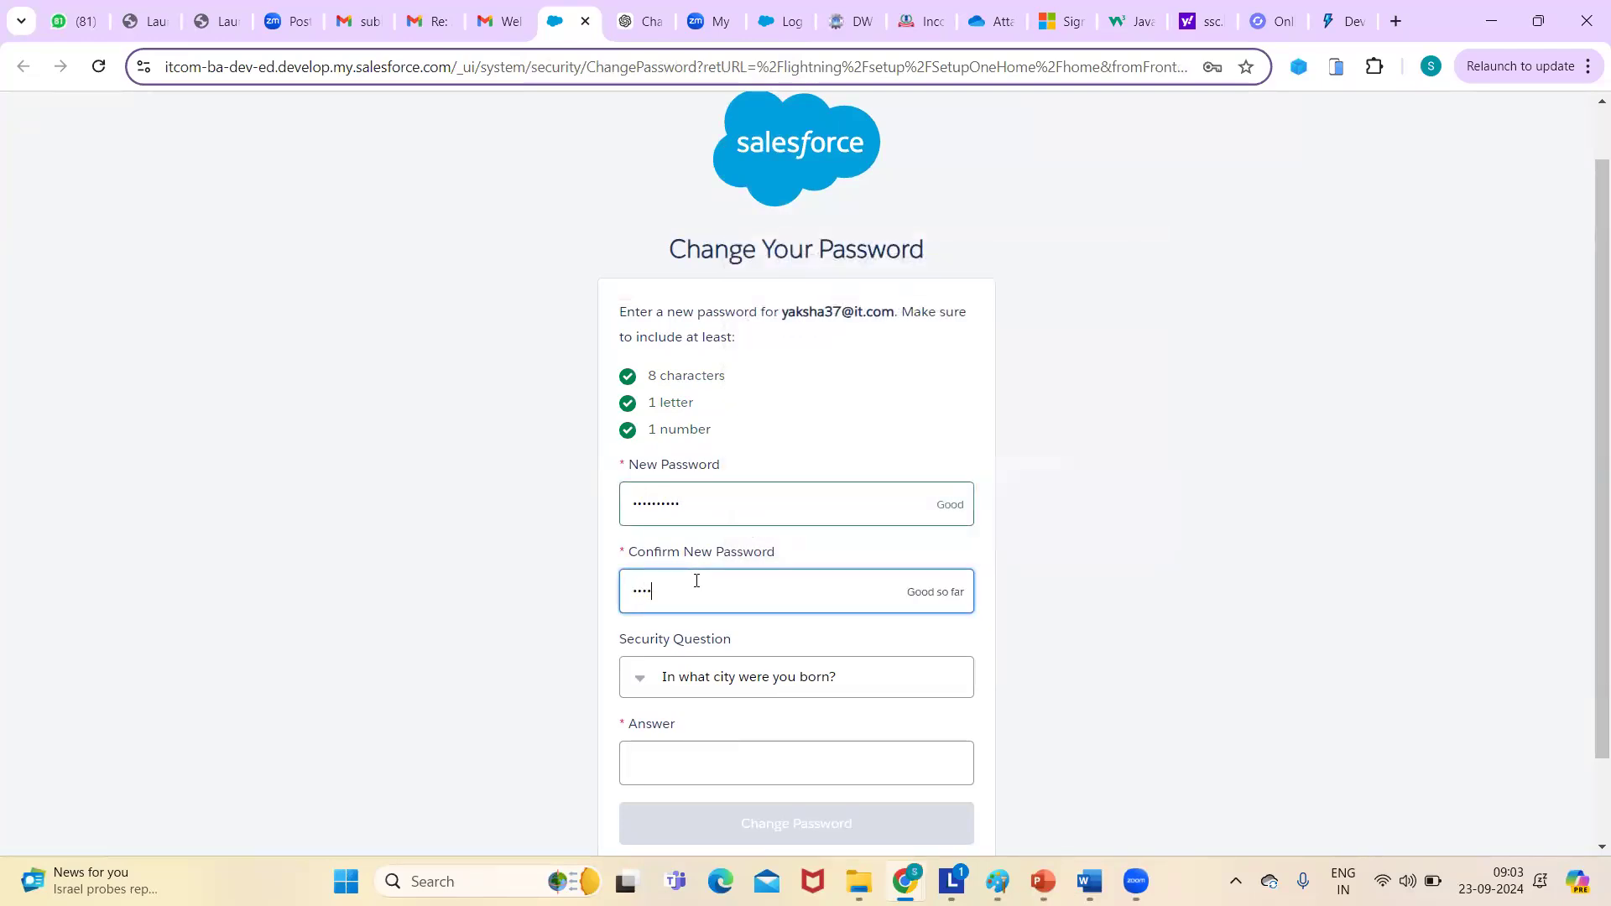
text(•)
scroll(1588, 342, down, 1)
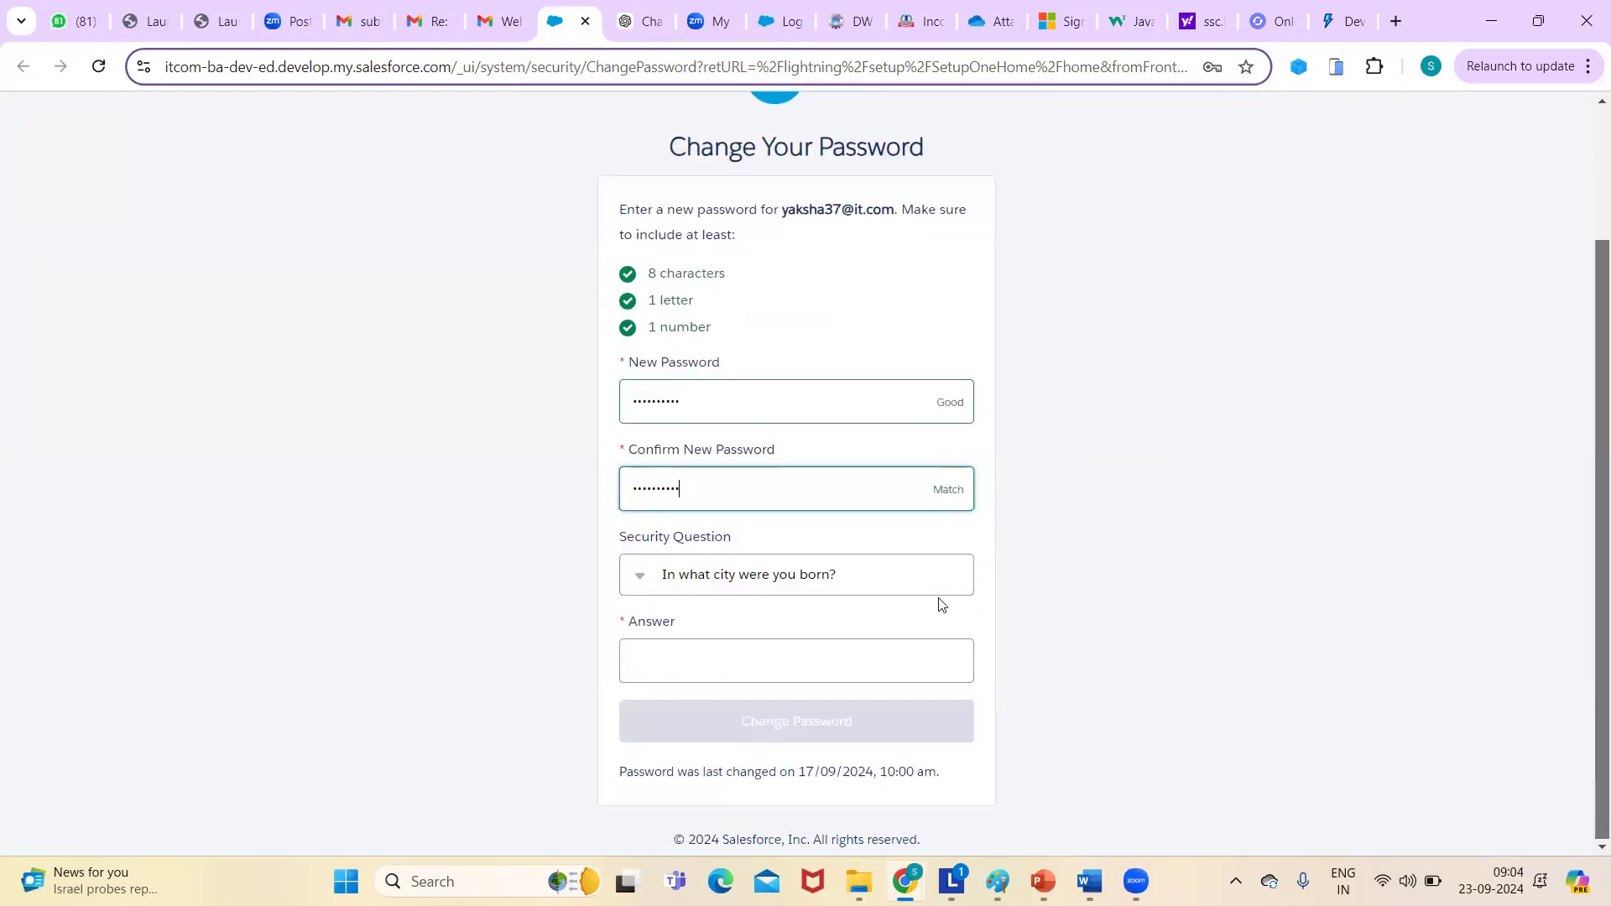
click(720, 662)
text(NRT)
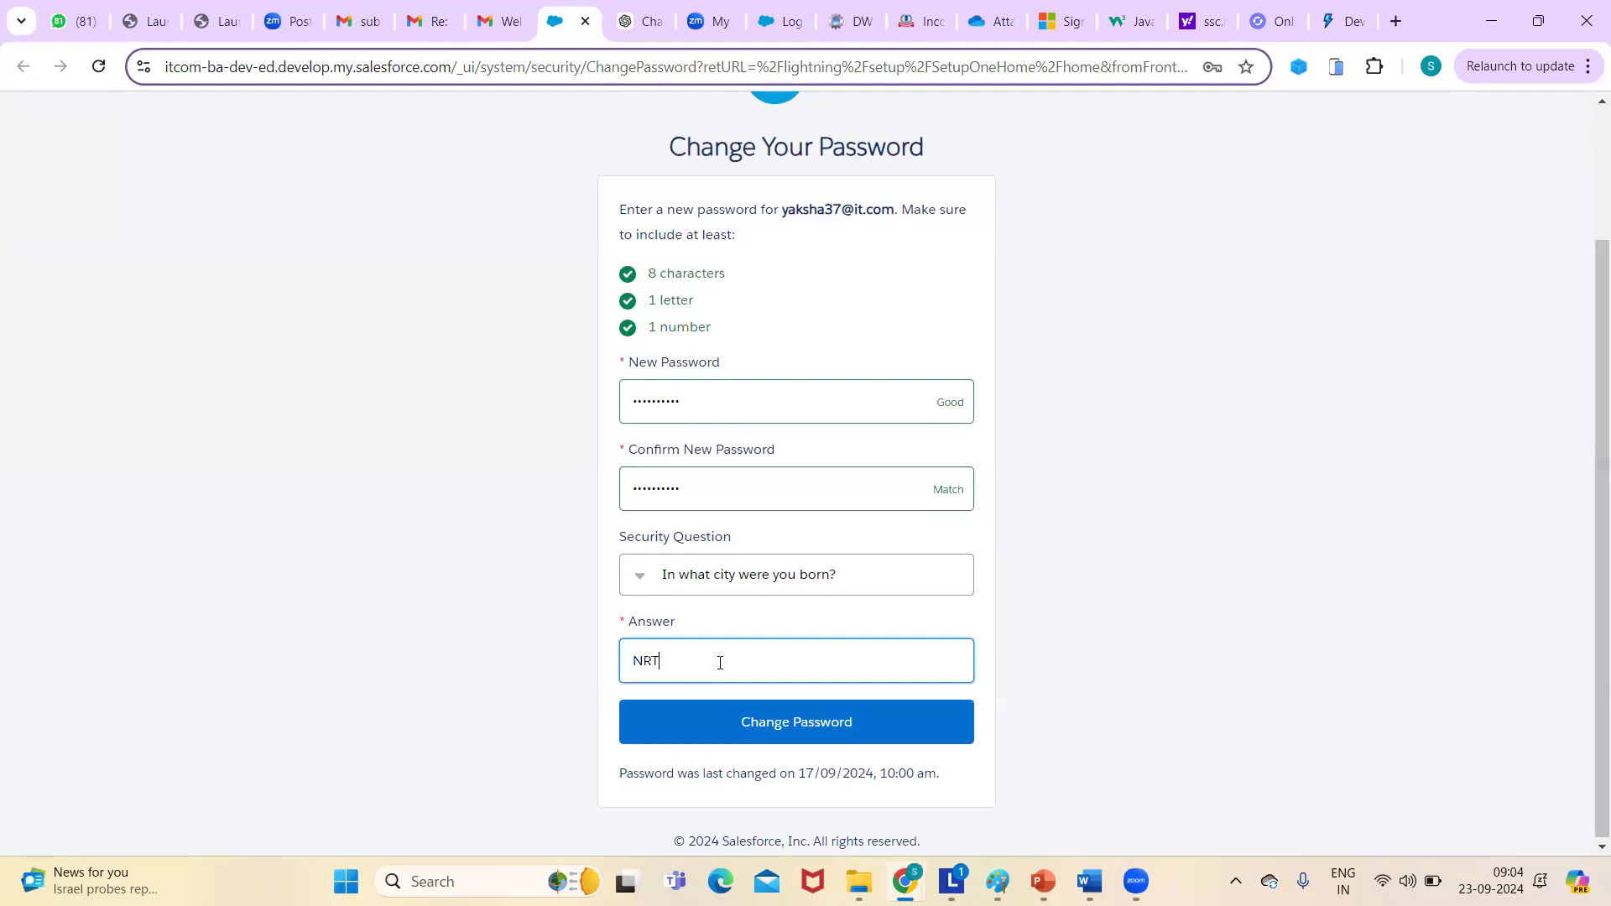
click(767, 725)
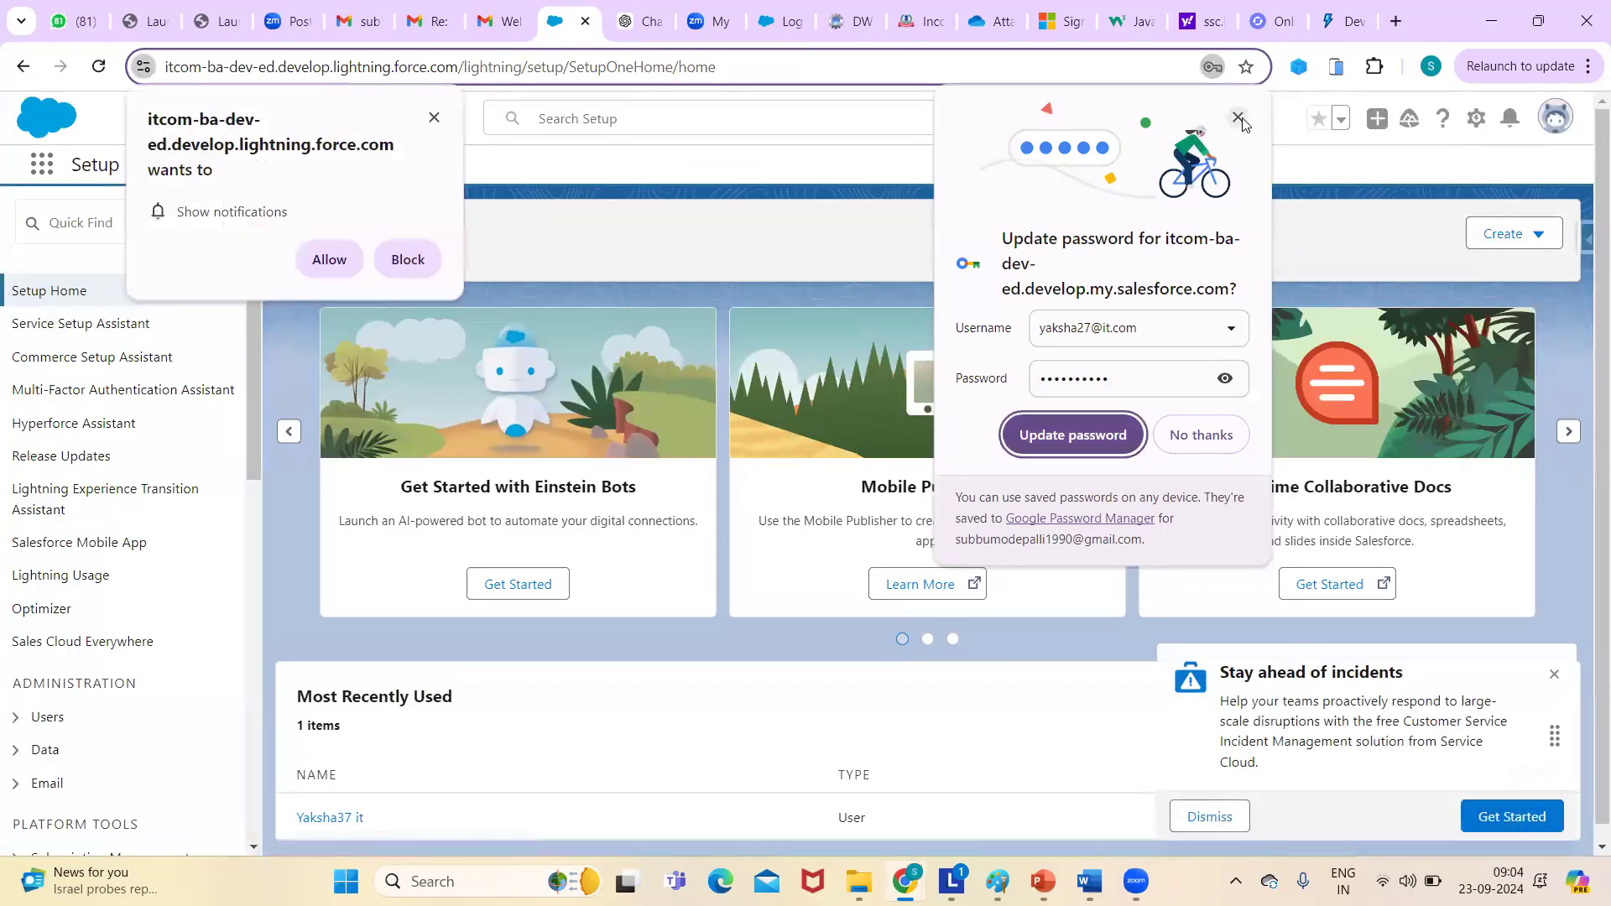
- Dismiss Chrome's update-password and notification pop-ups, then log out from the profile menu
click(1239, 117)
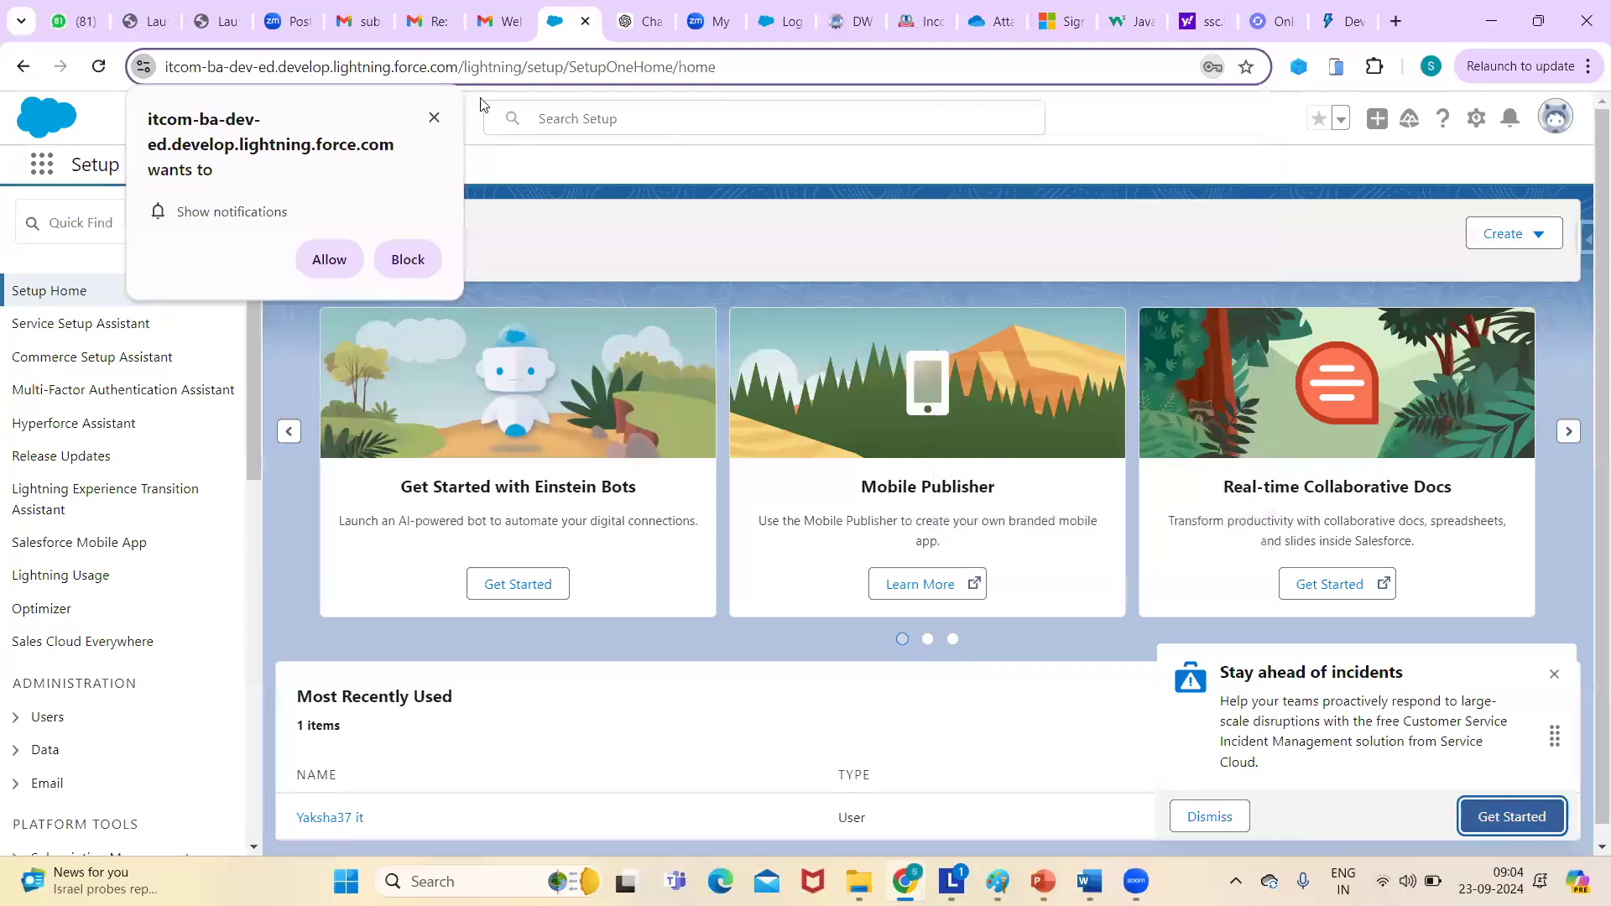
click(434, 118)
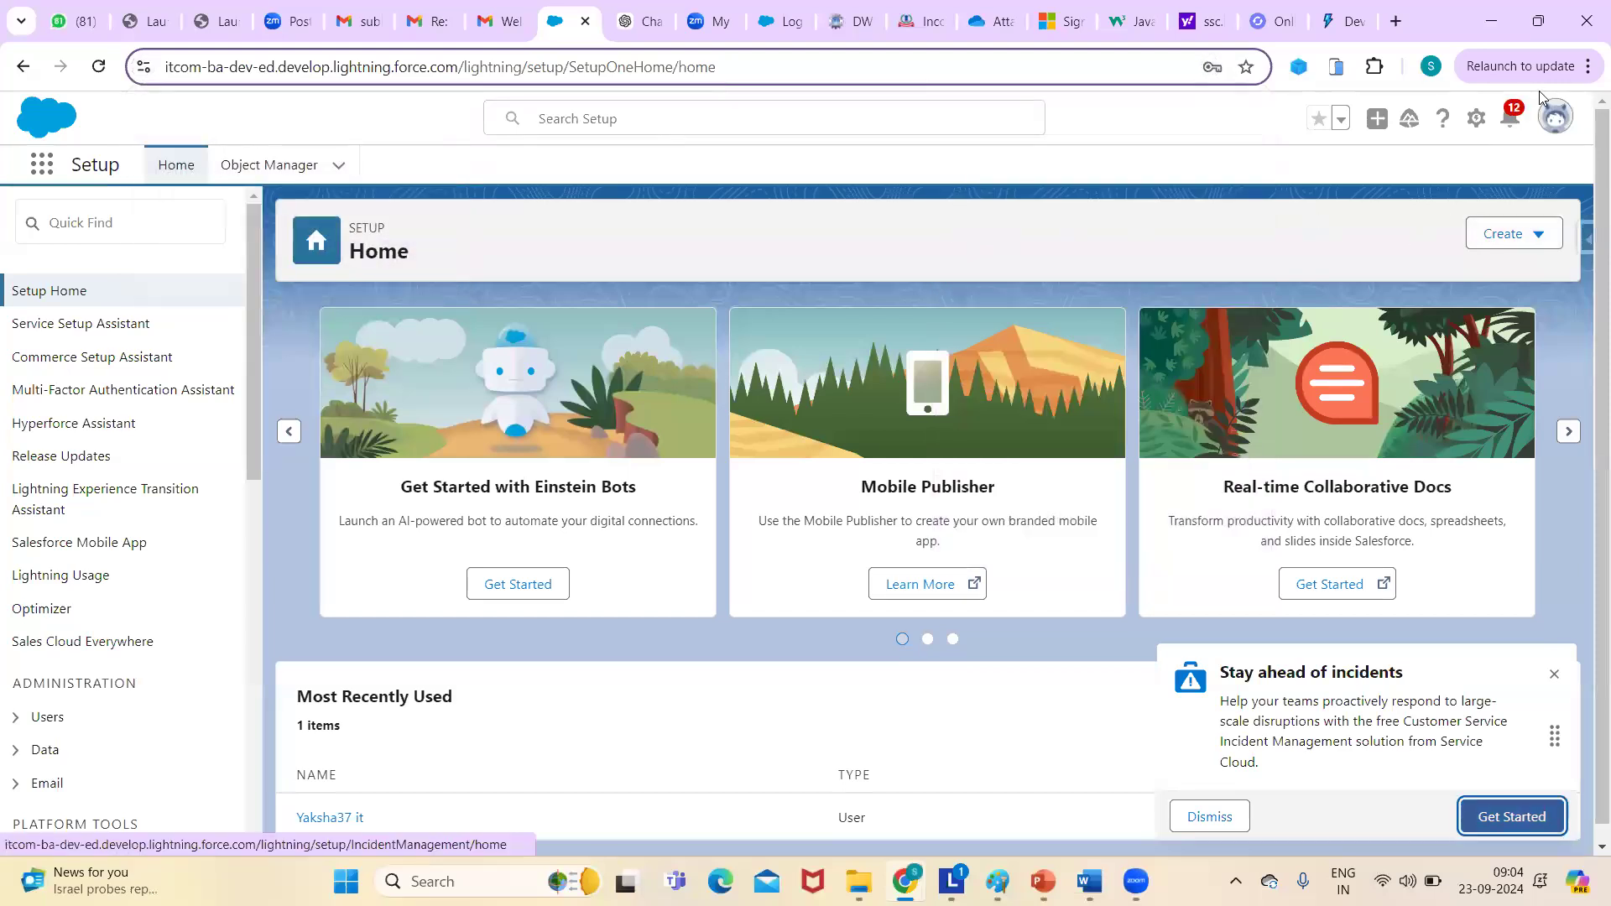
click(1554, 117)
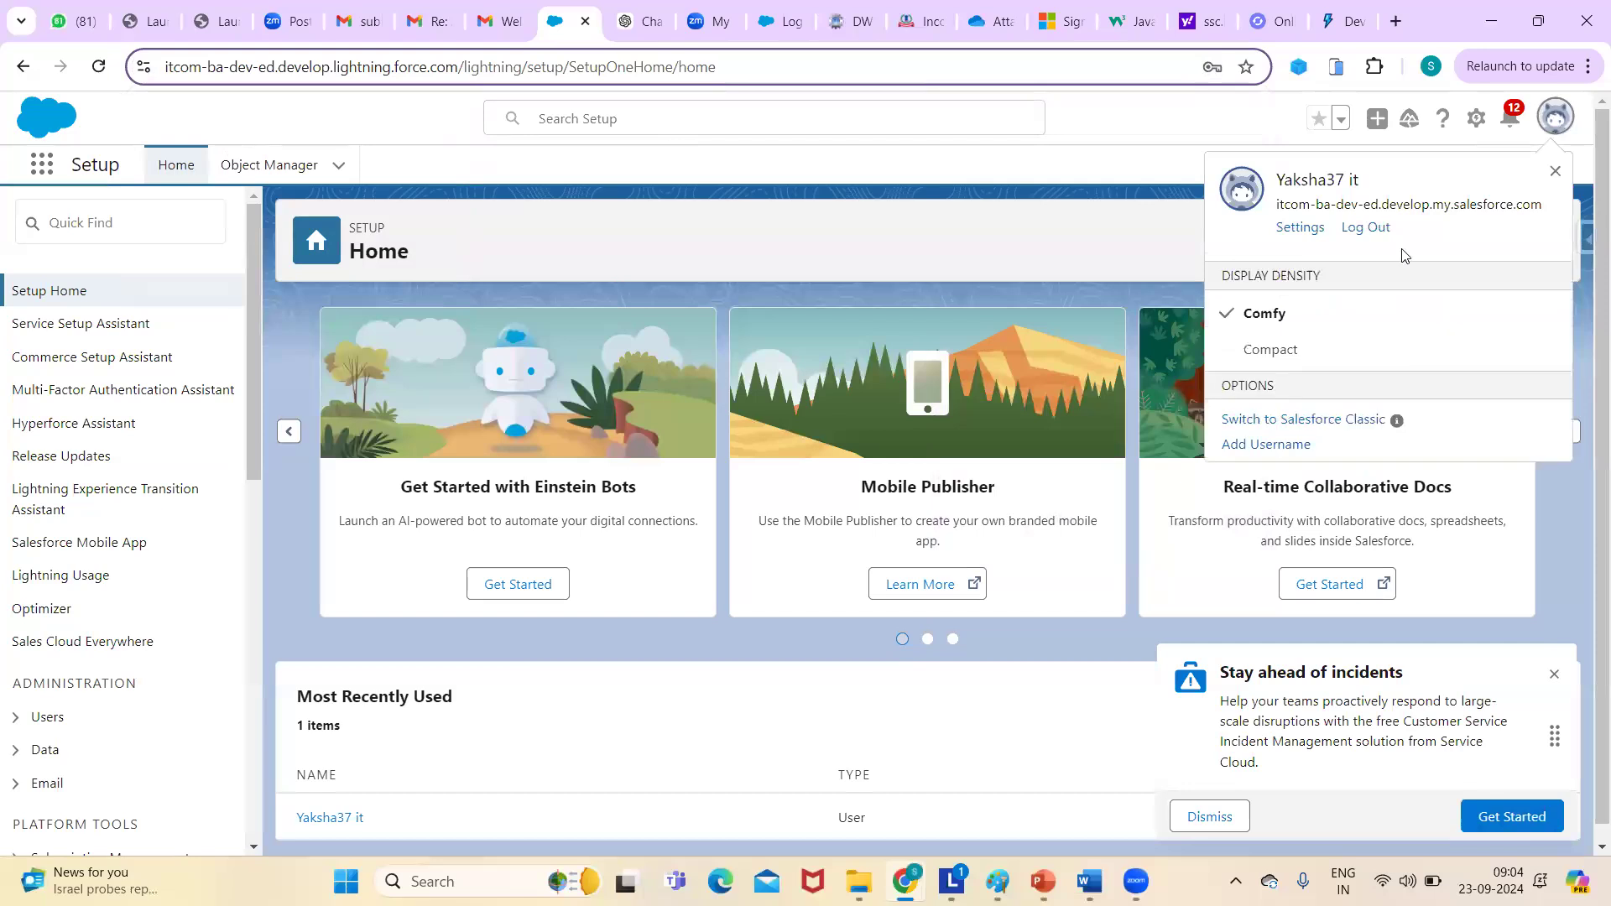
click(1375, 228)
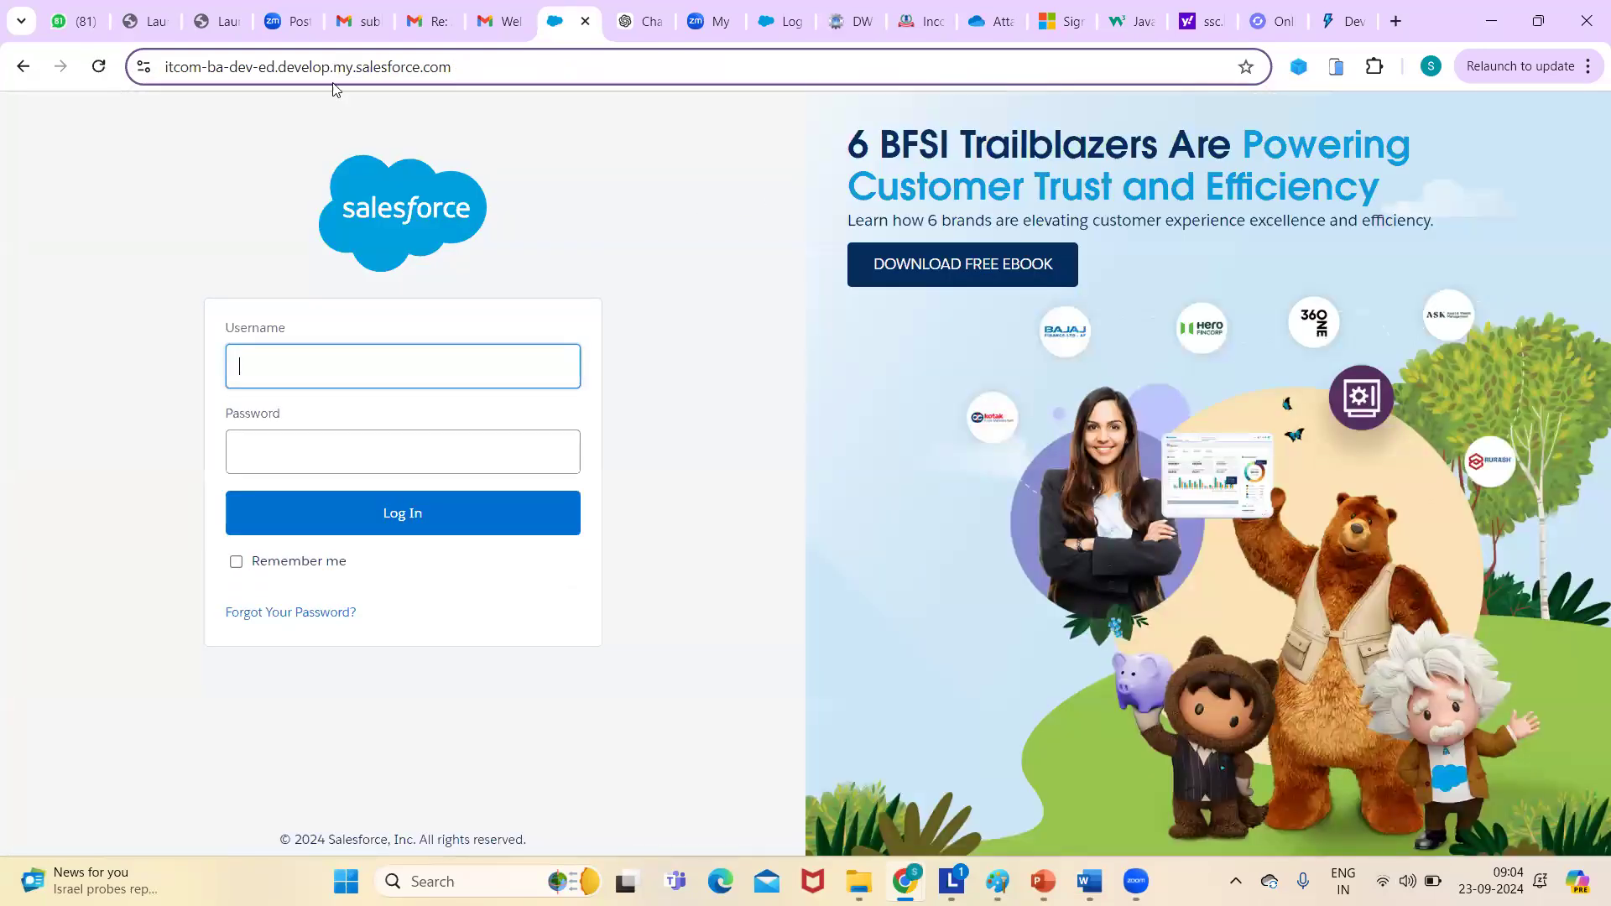
- Sign in at login.salesforce.com with the corrected username and the new password
click(475, 69)
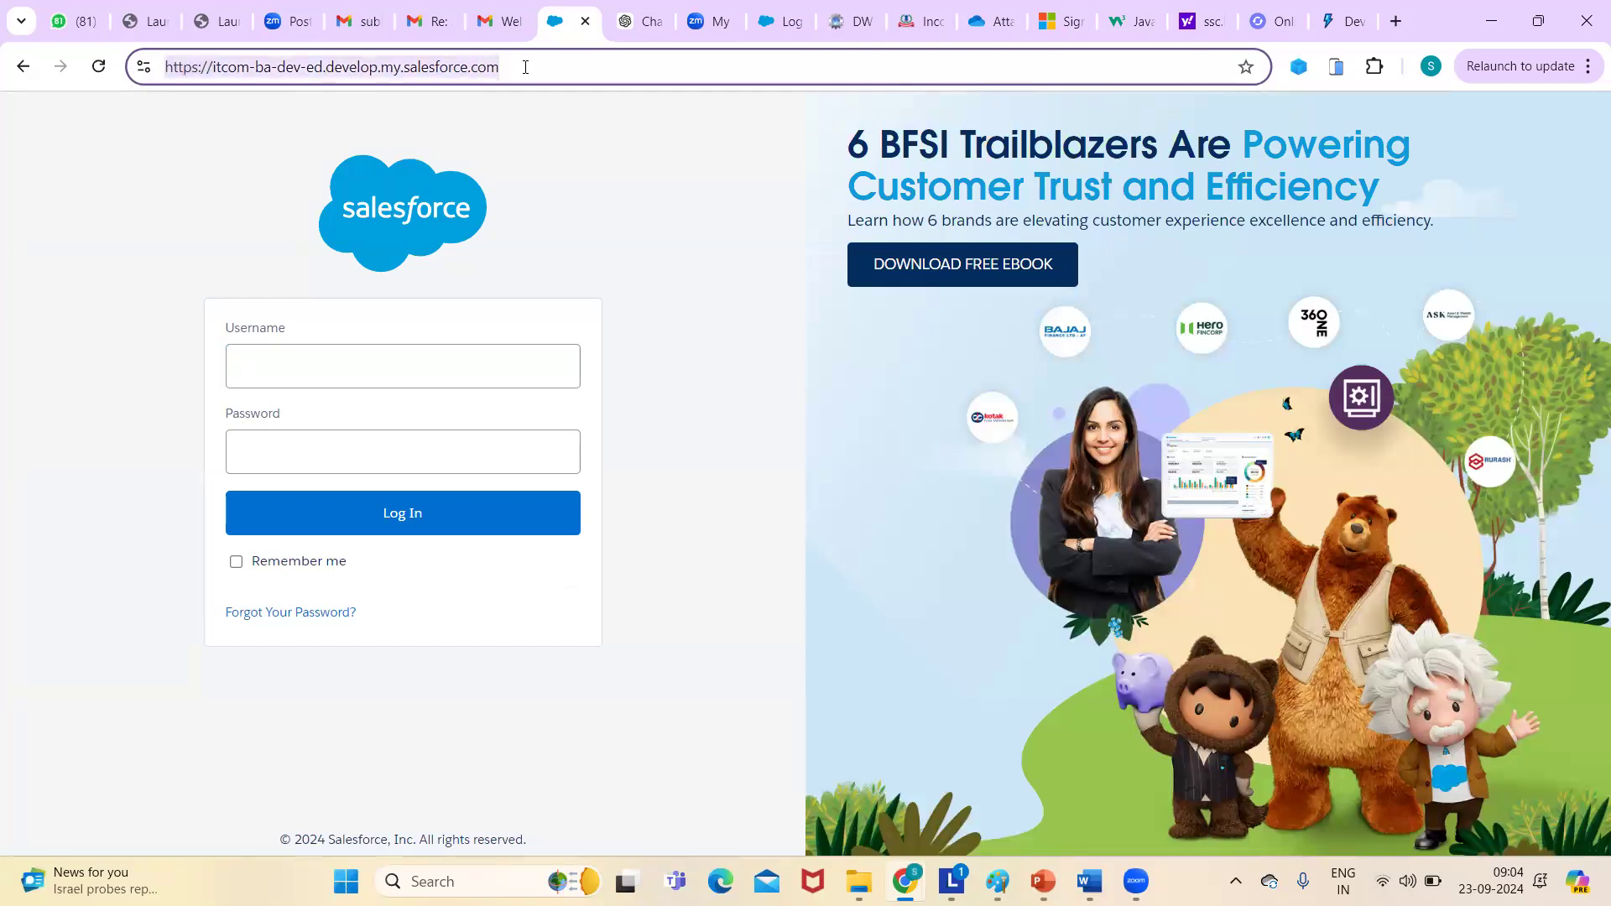
text(login)
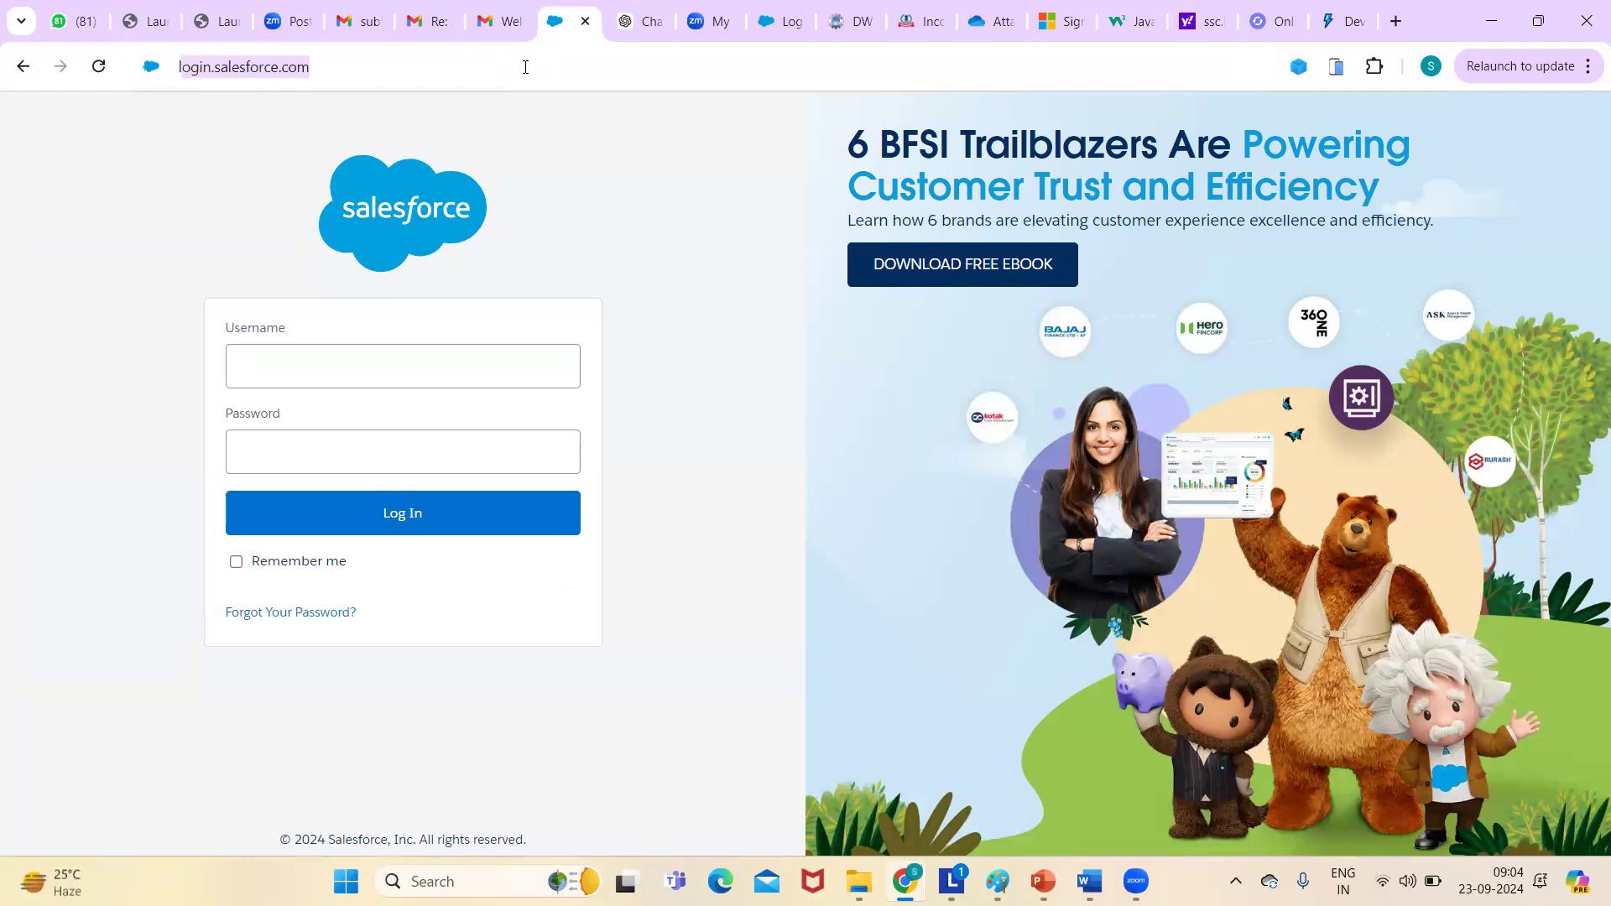
key(Return)
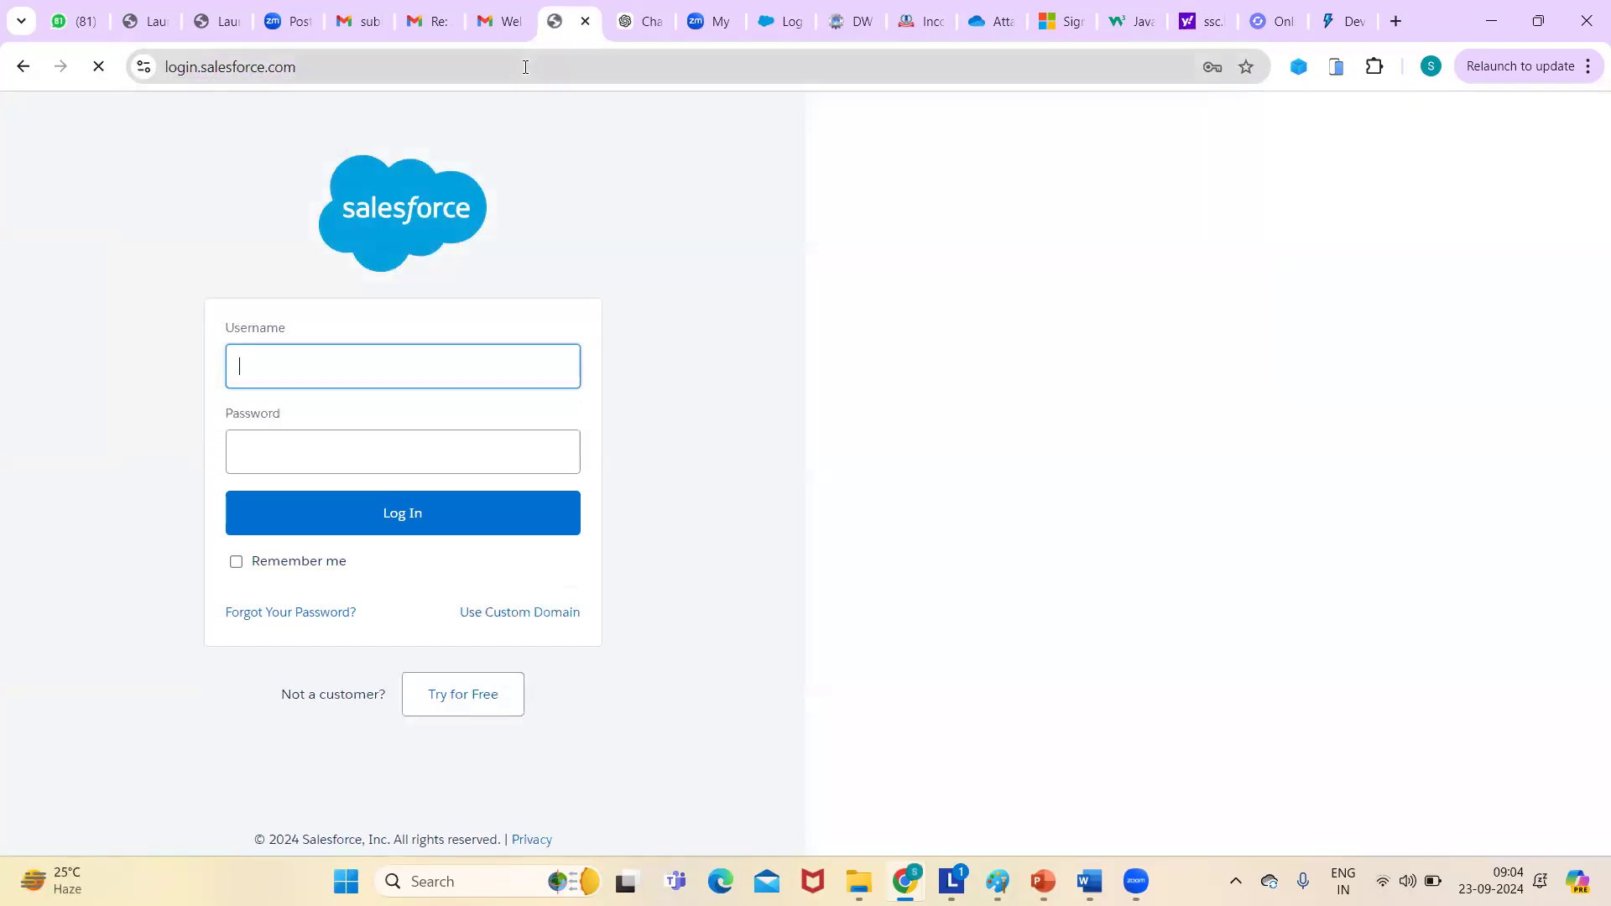
click(300, 367)
key(BackSpace)
key(BackSpace)
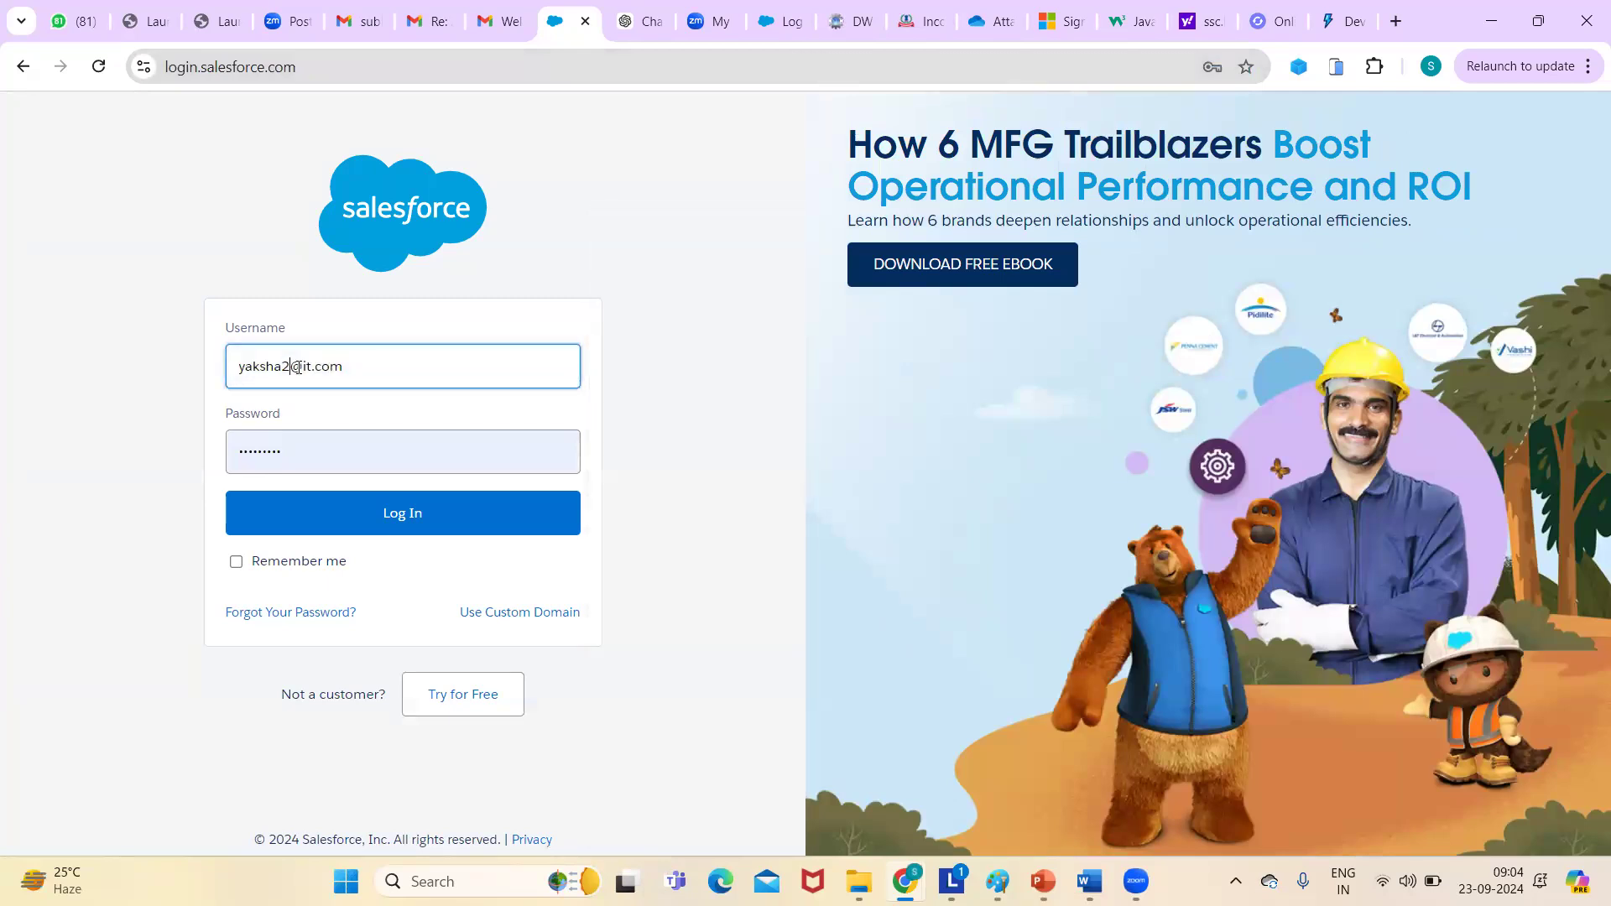
text(37)
double_click(302, 459)
key(BackSpace)
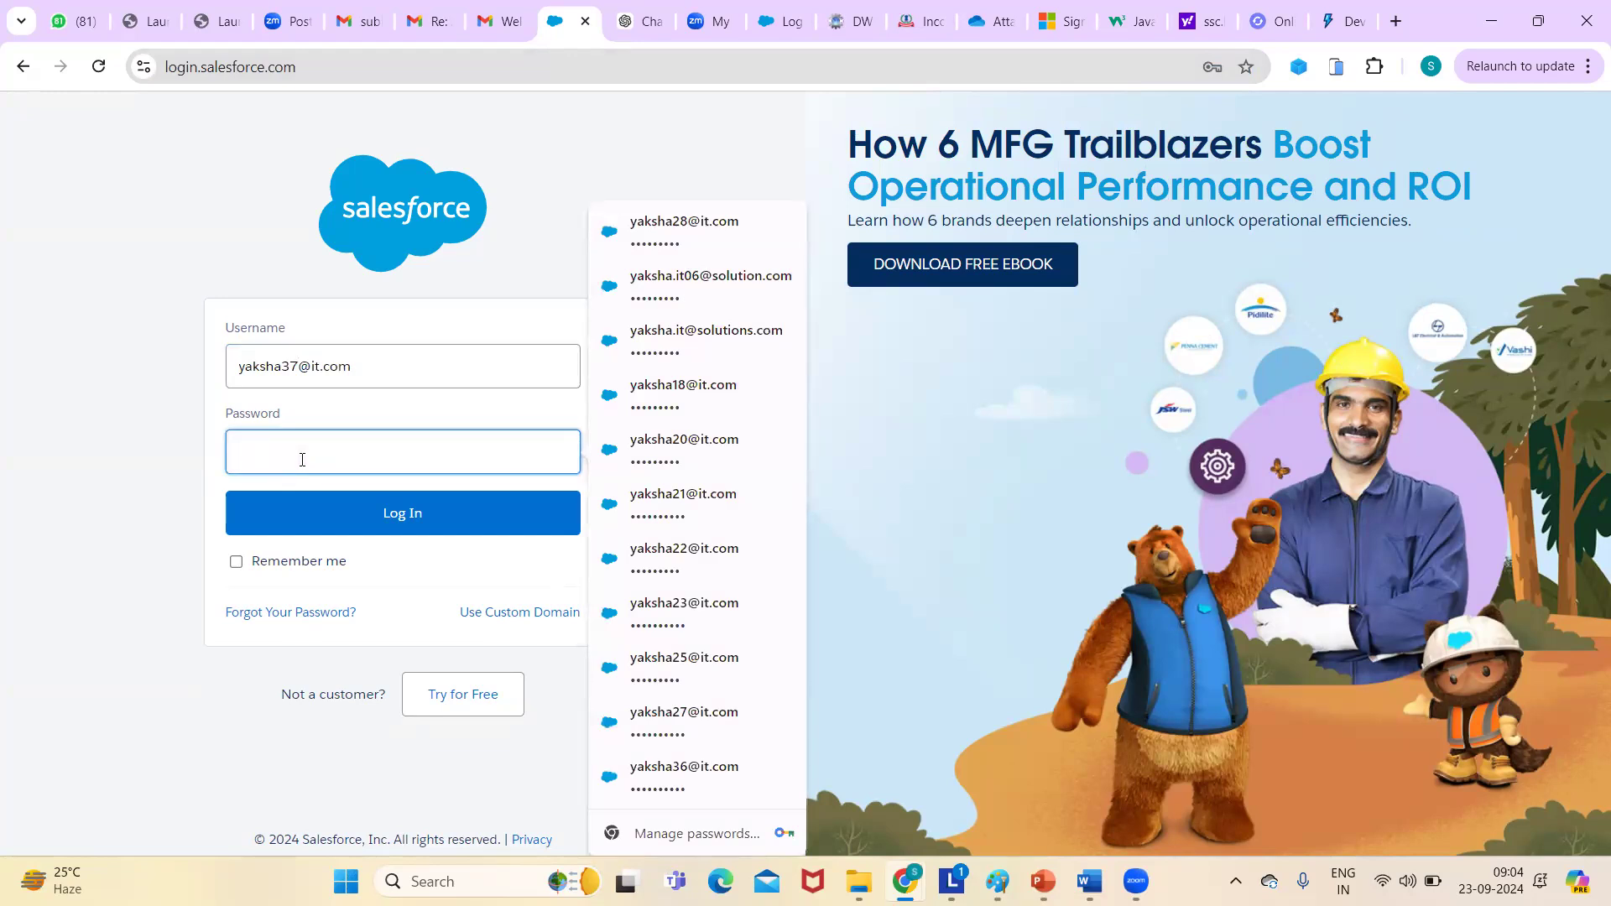
text(*****)
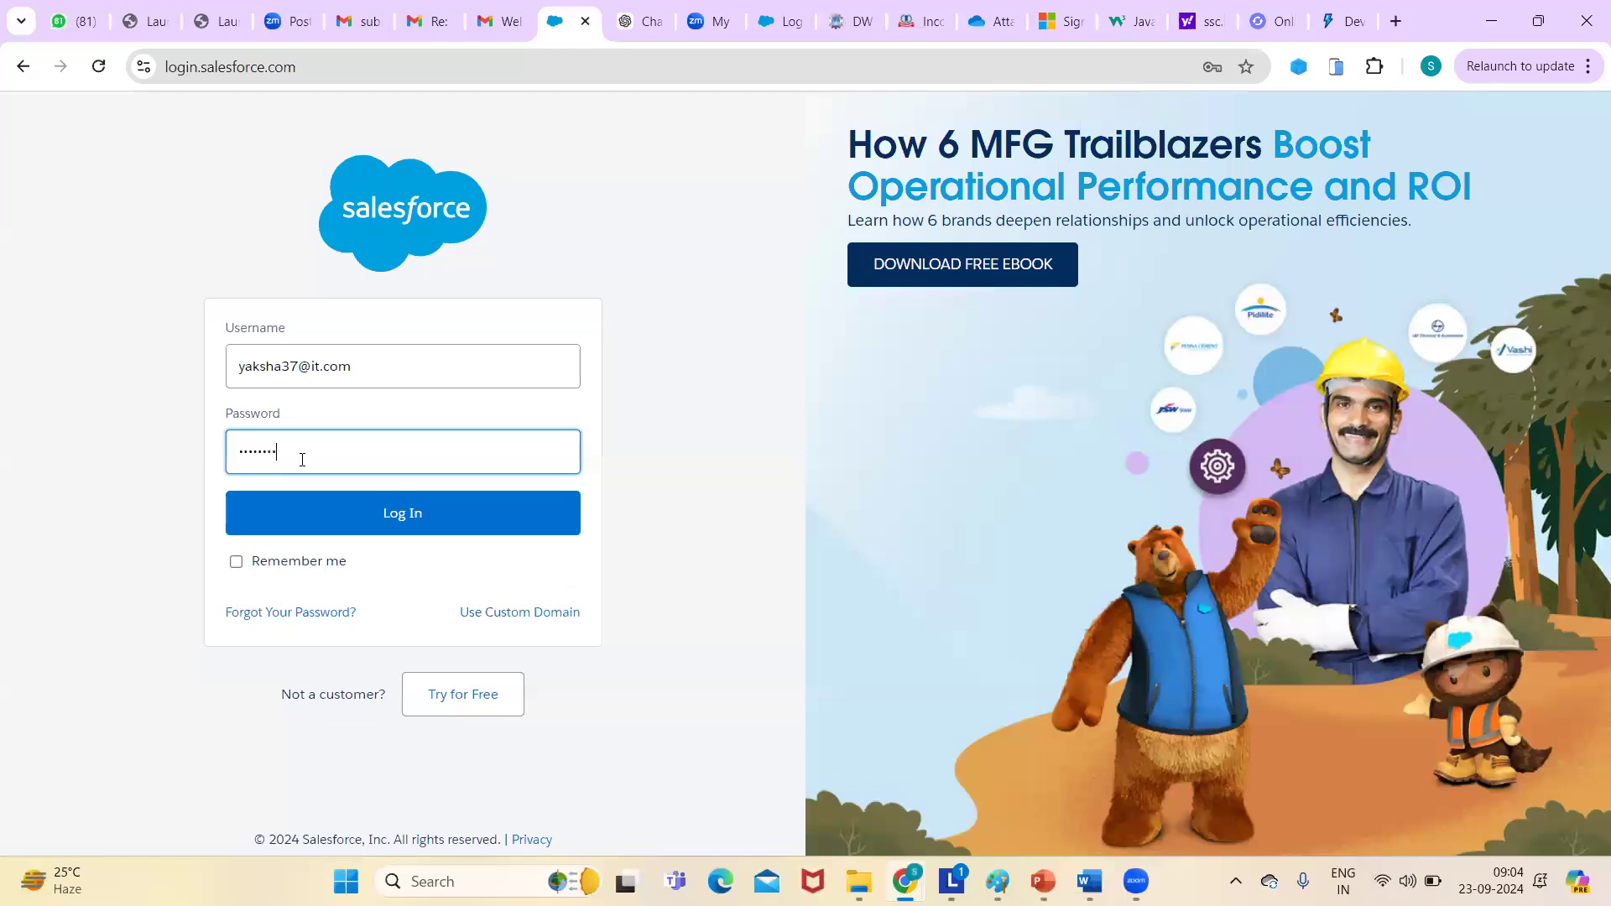
click(403, 513)
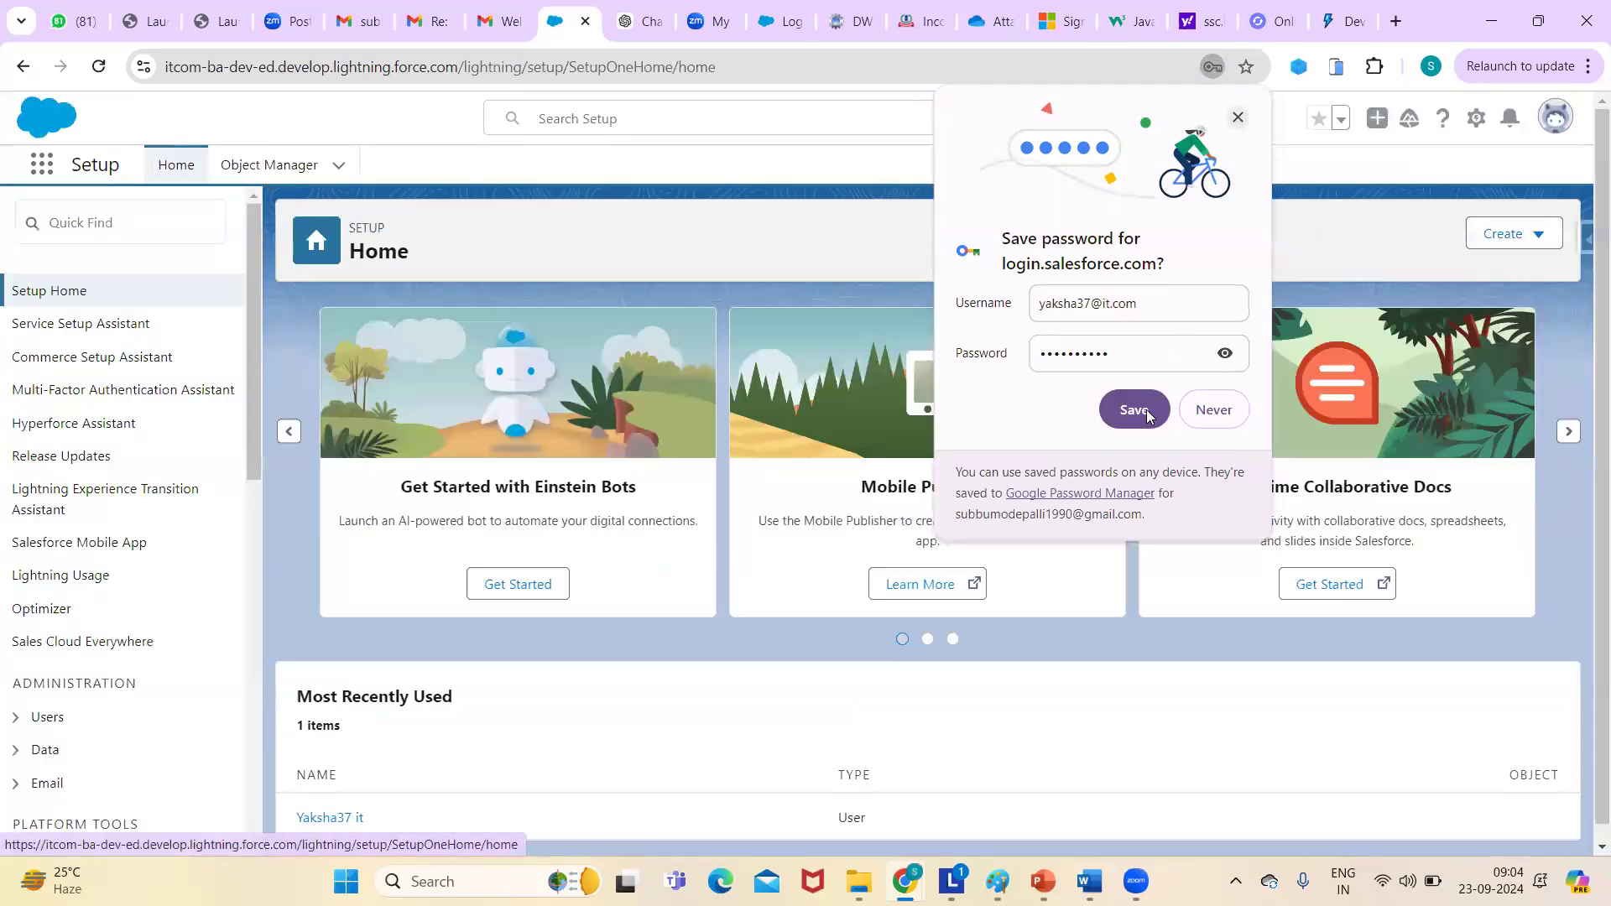
- Save the login password in Chrome and open the App Launcher
click(1147, 413)
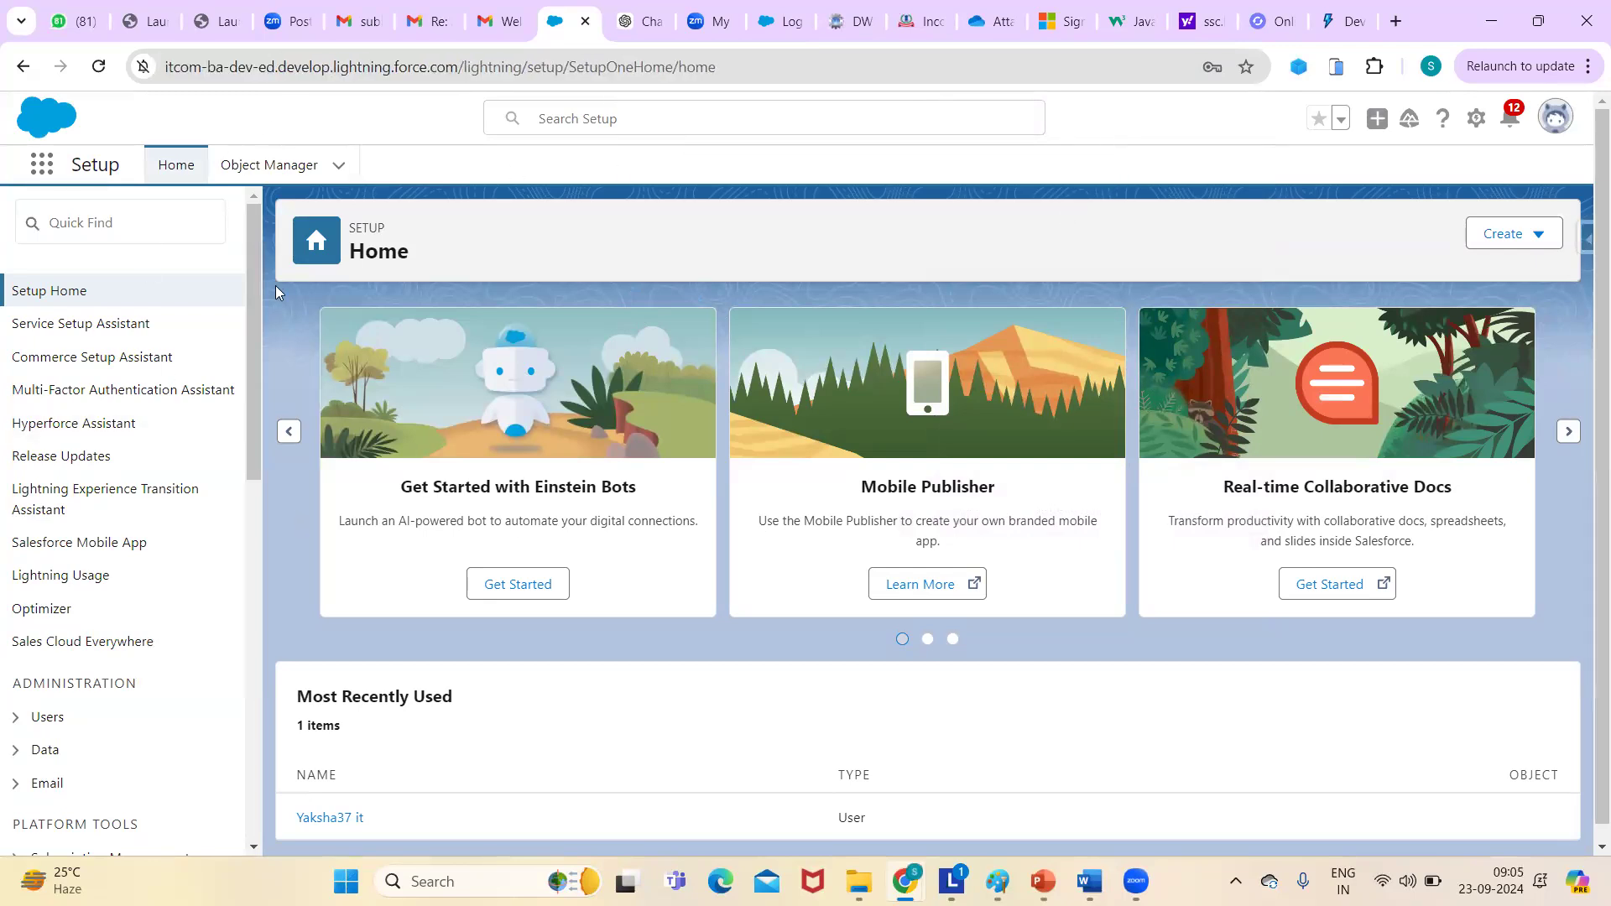
click(45, 164)
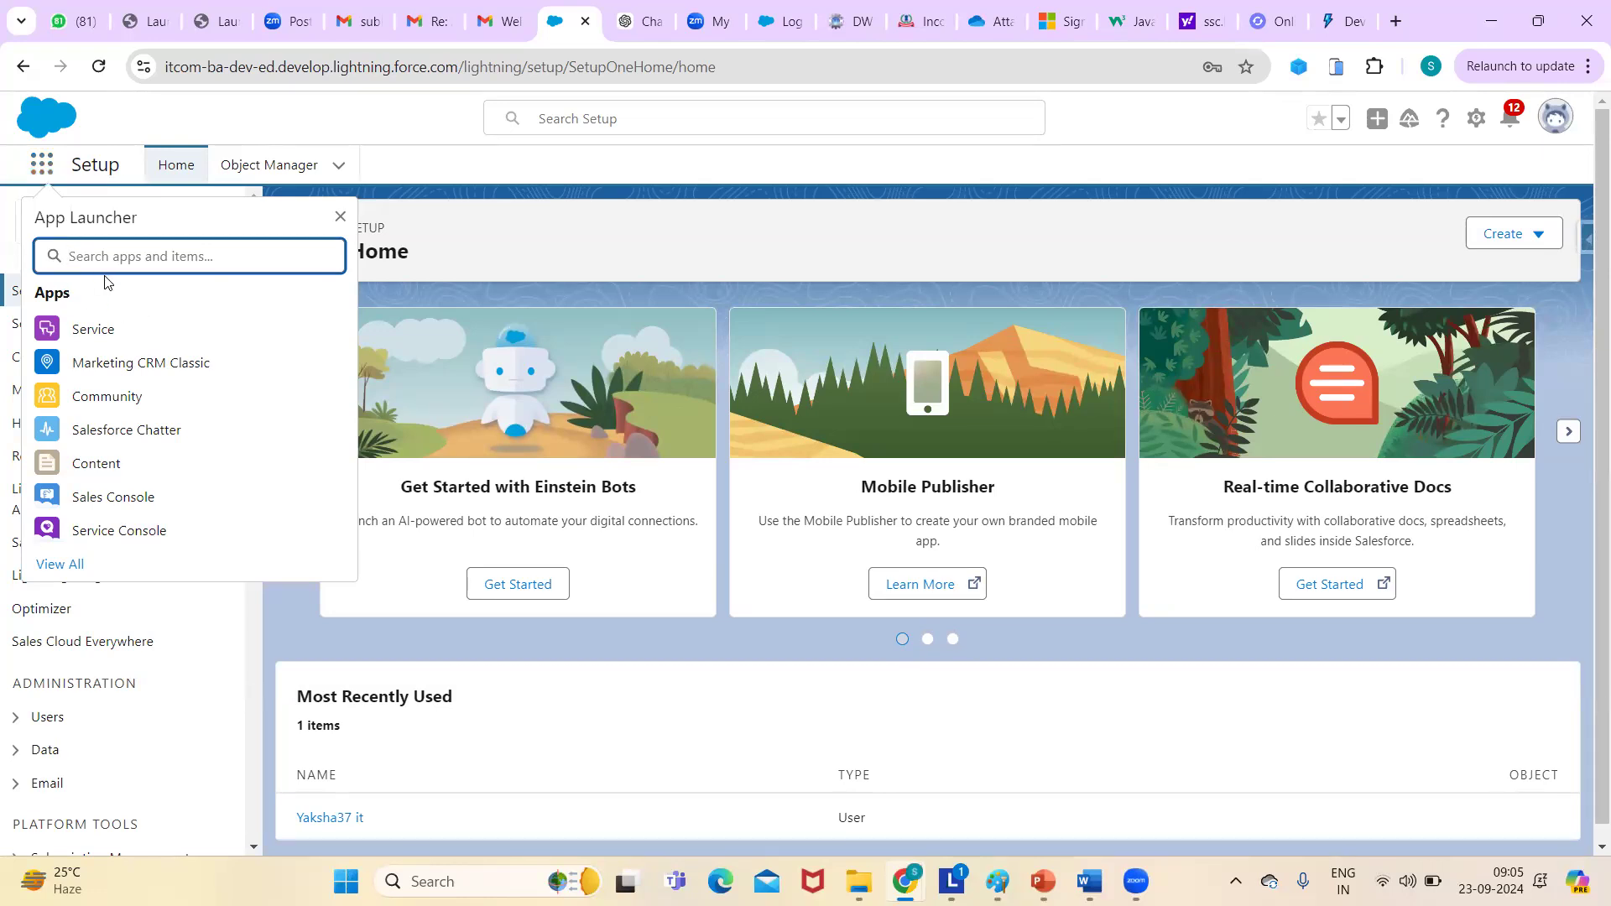
- Switch to the Sales app by searching 'sal', and close the notification prompt and Go Mobile panel
text(sal)
click(108, 392)
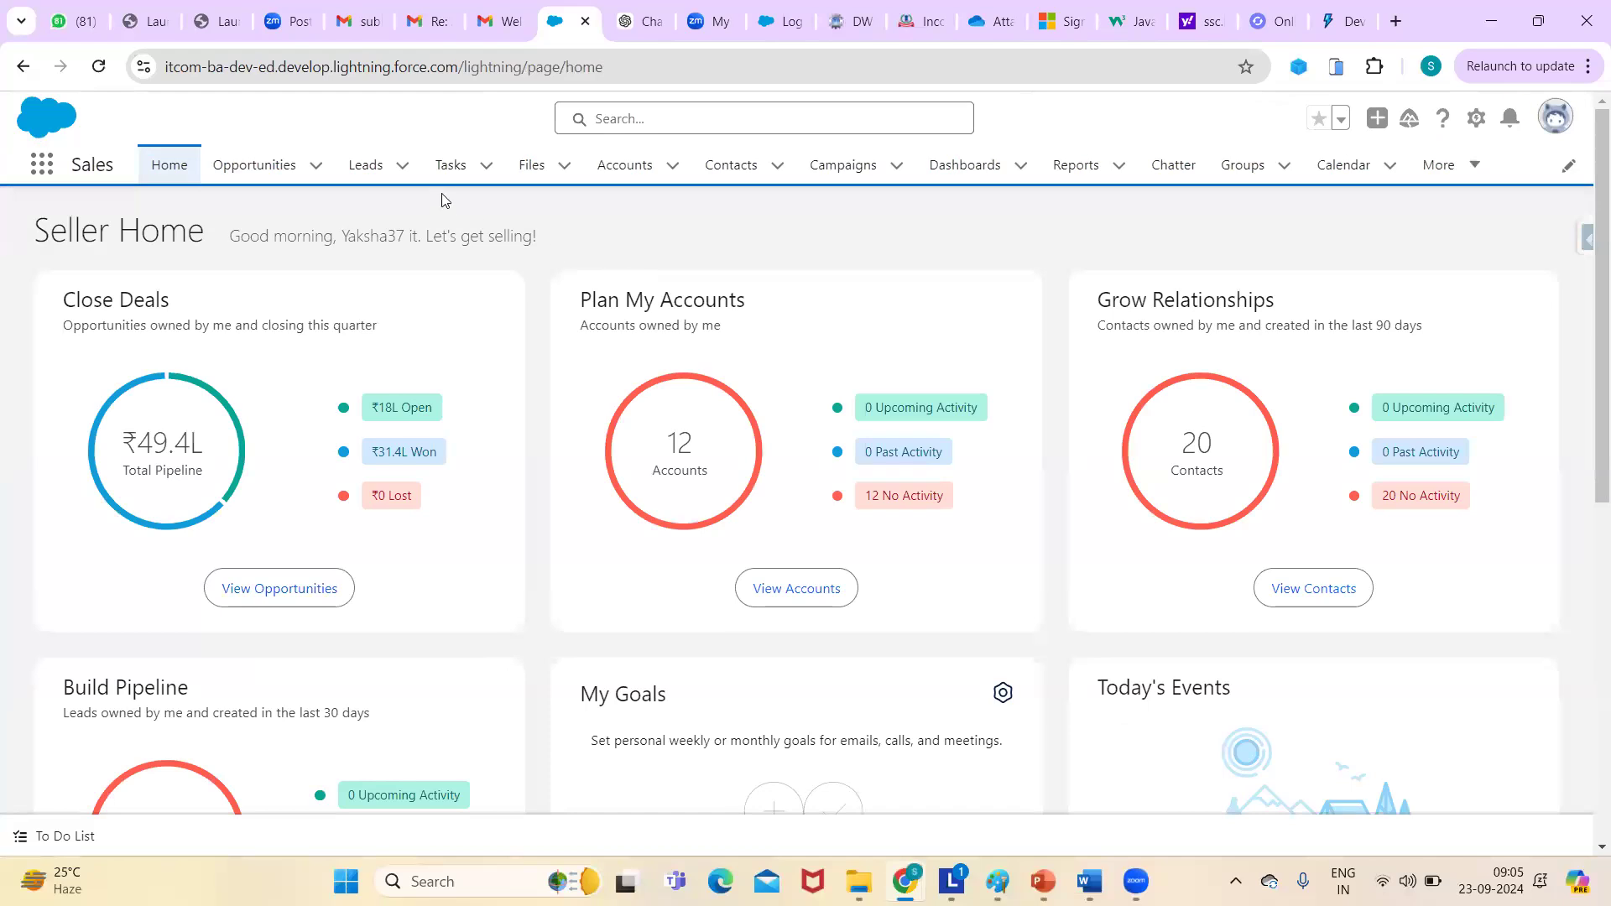
click(433, 118)
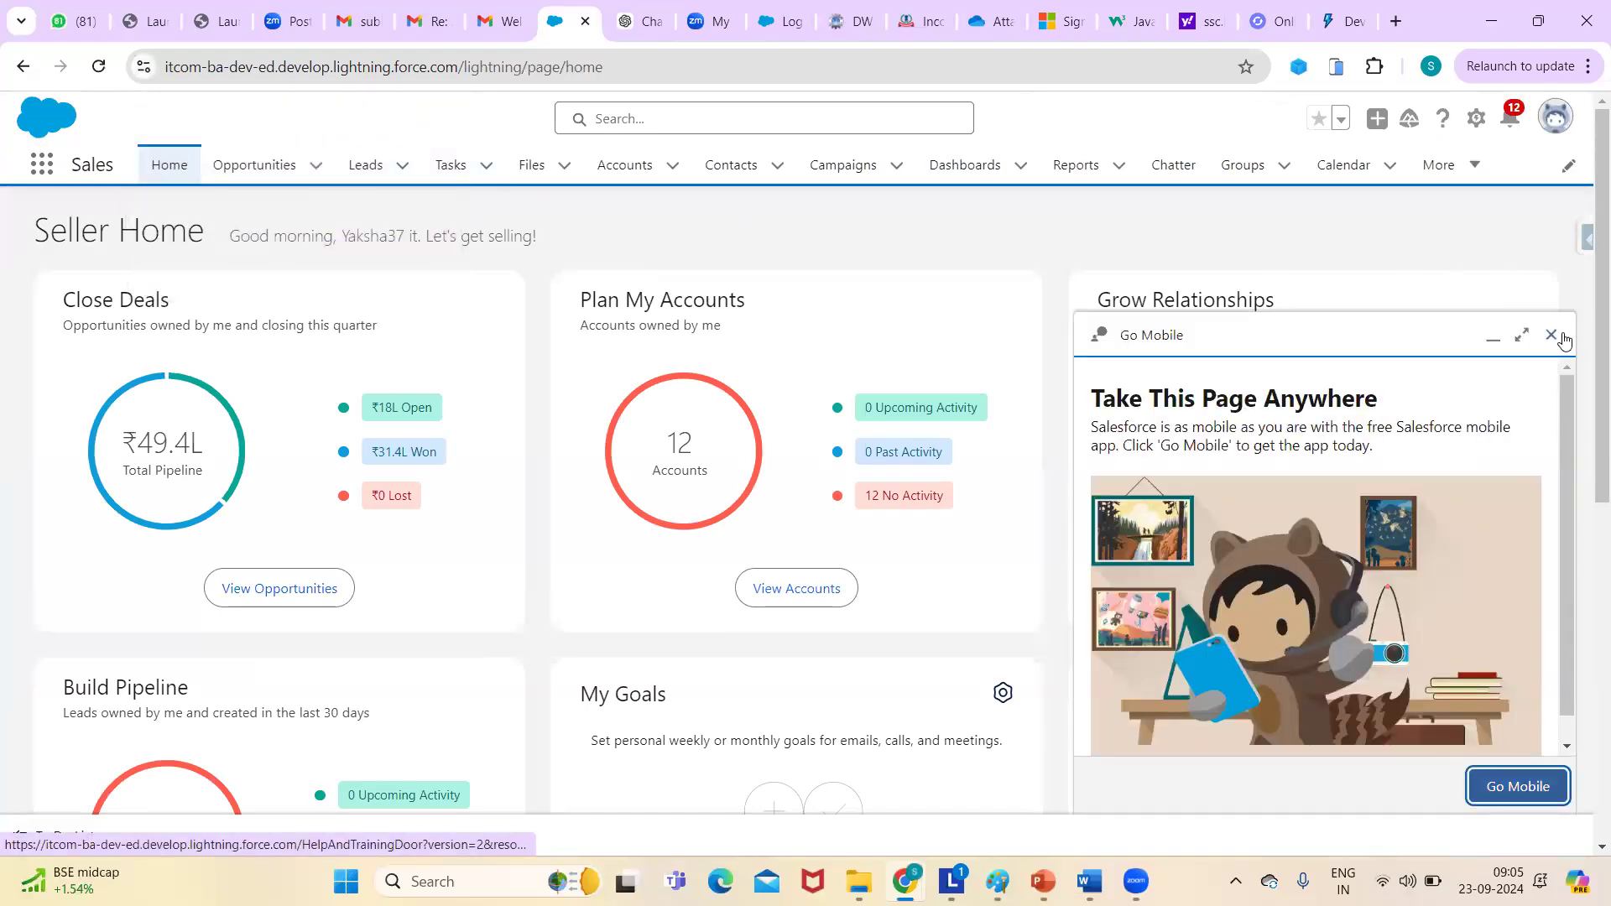
click(1558, 336)
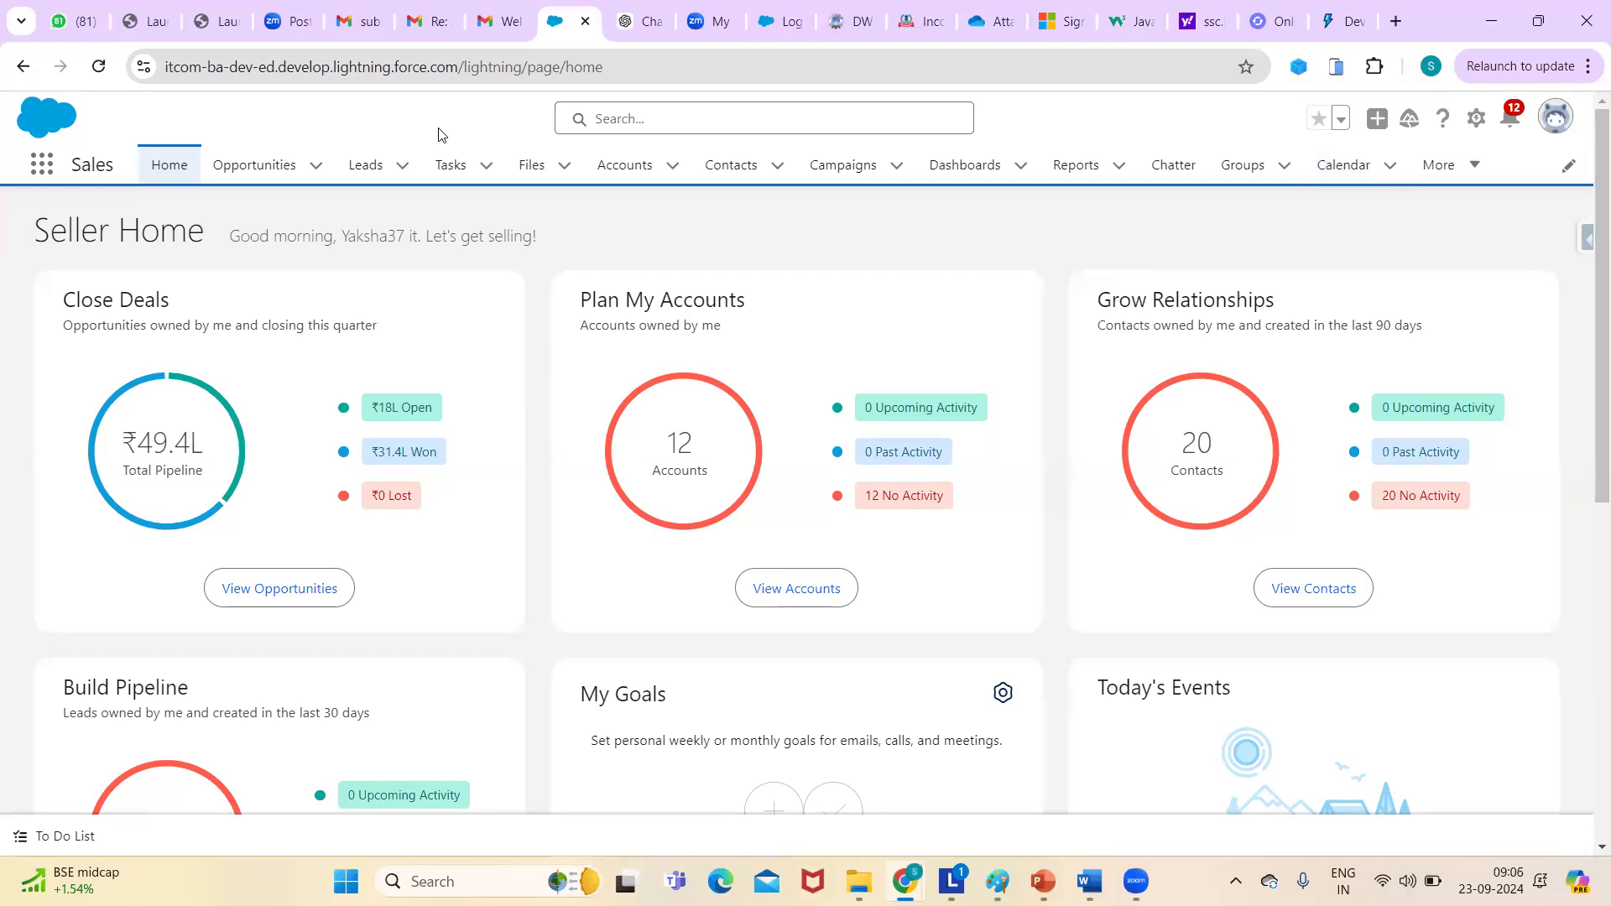
- Check the user profile menu, then bring up the gear icon's setup options
click(1544, 123)
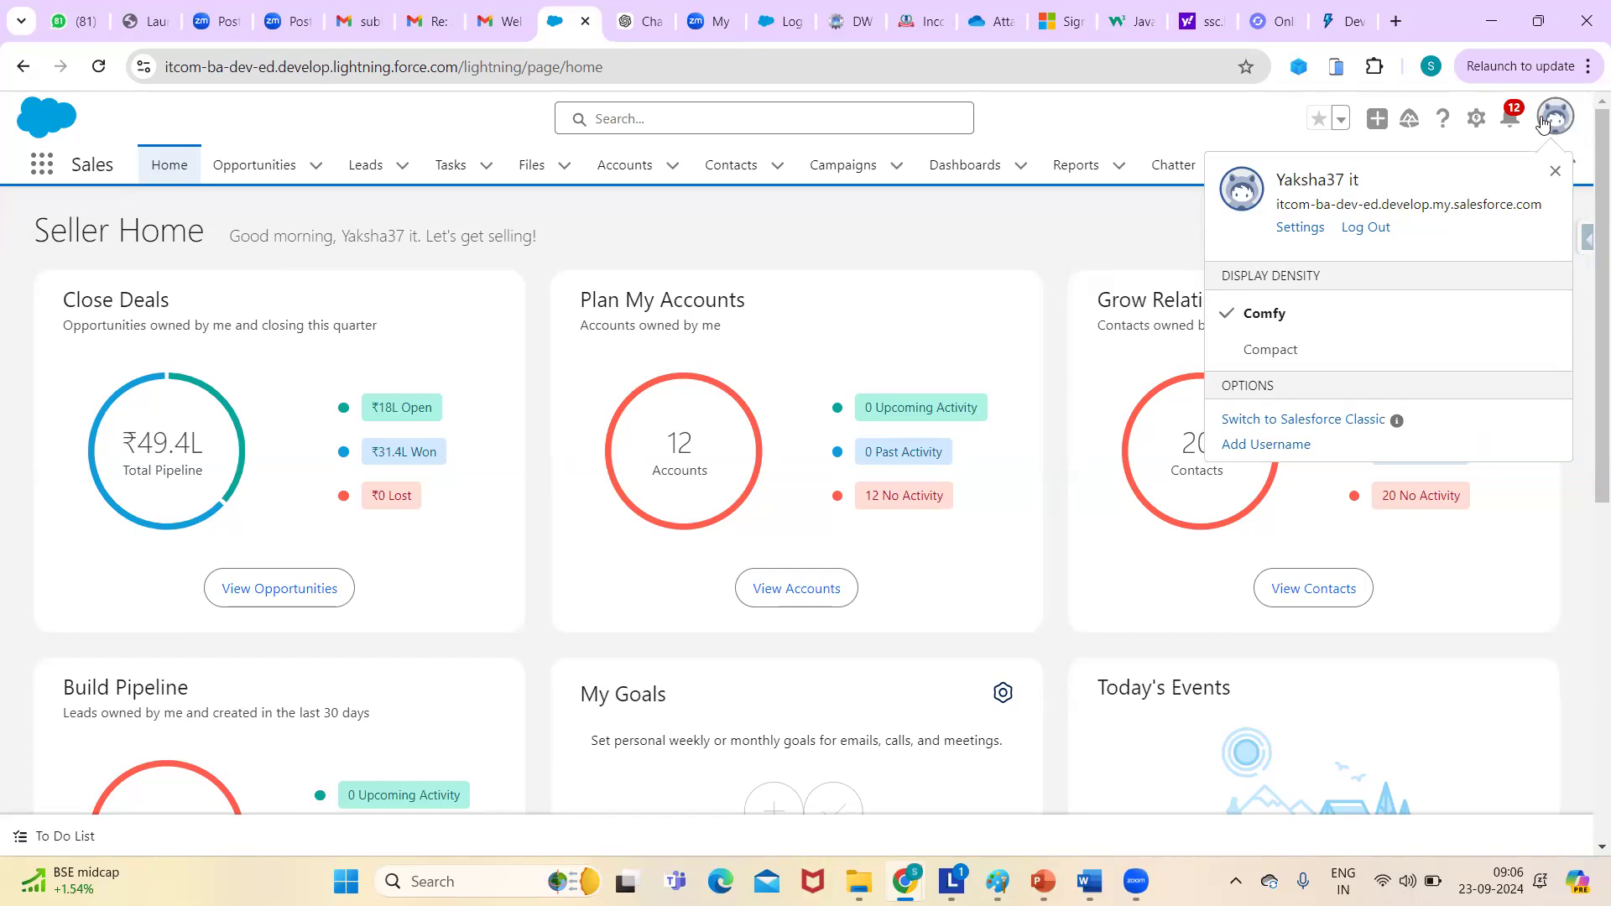
click(1117, 125)
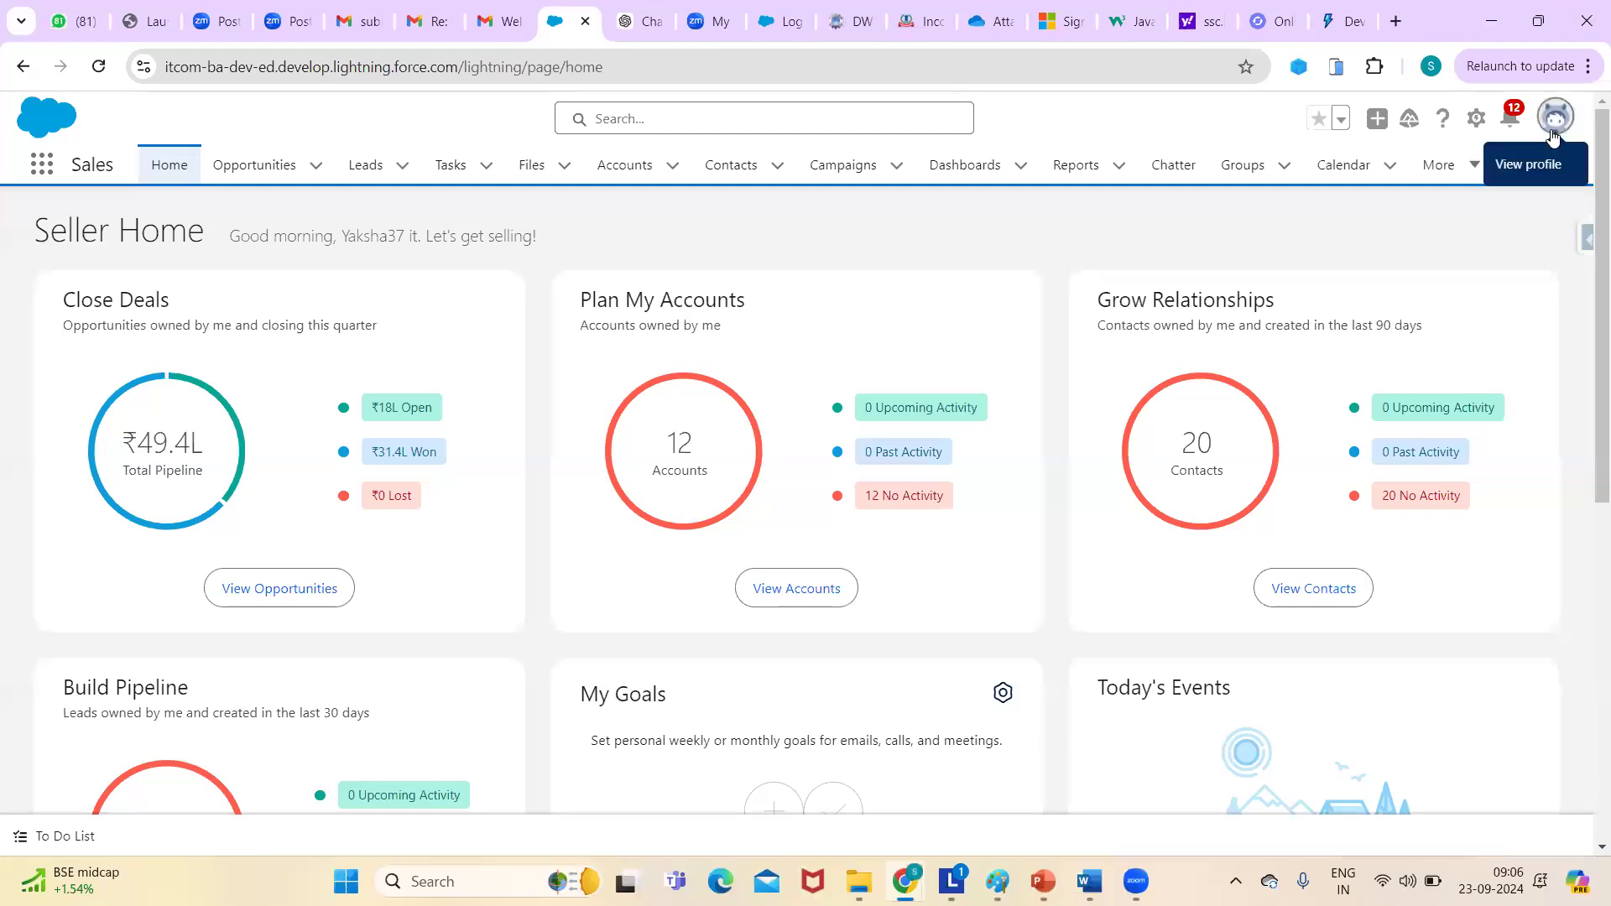
click(1476, 118)
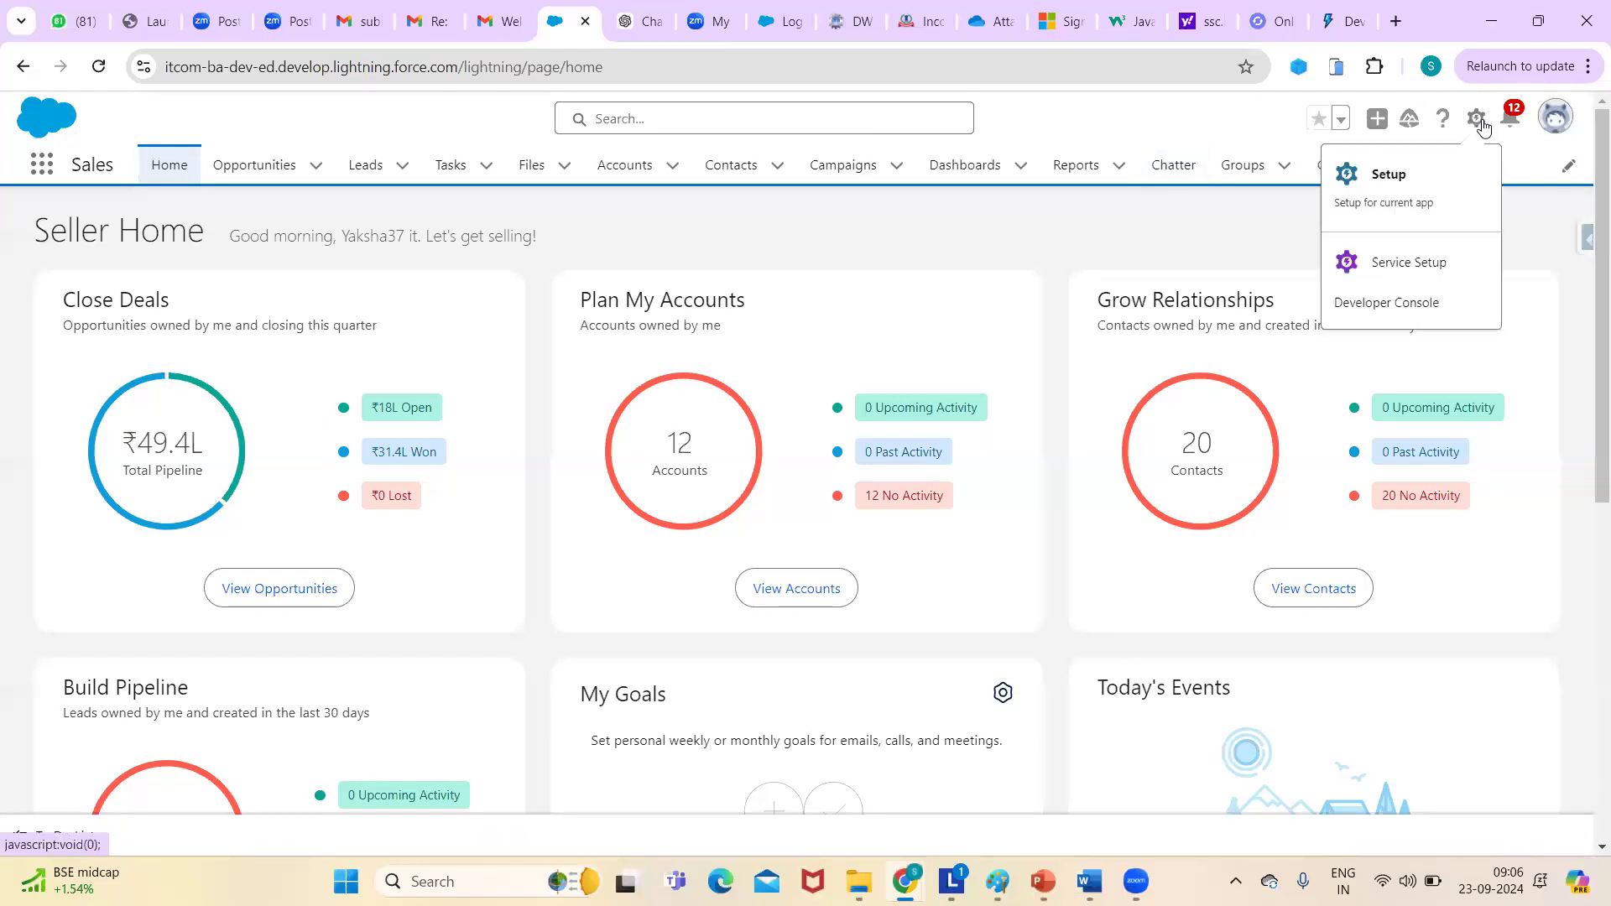
- Open Setup, filter Quick Find with 'use', and go to the All Users list
click(1389, 175)
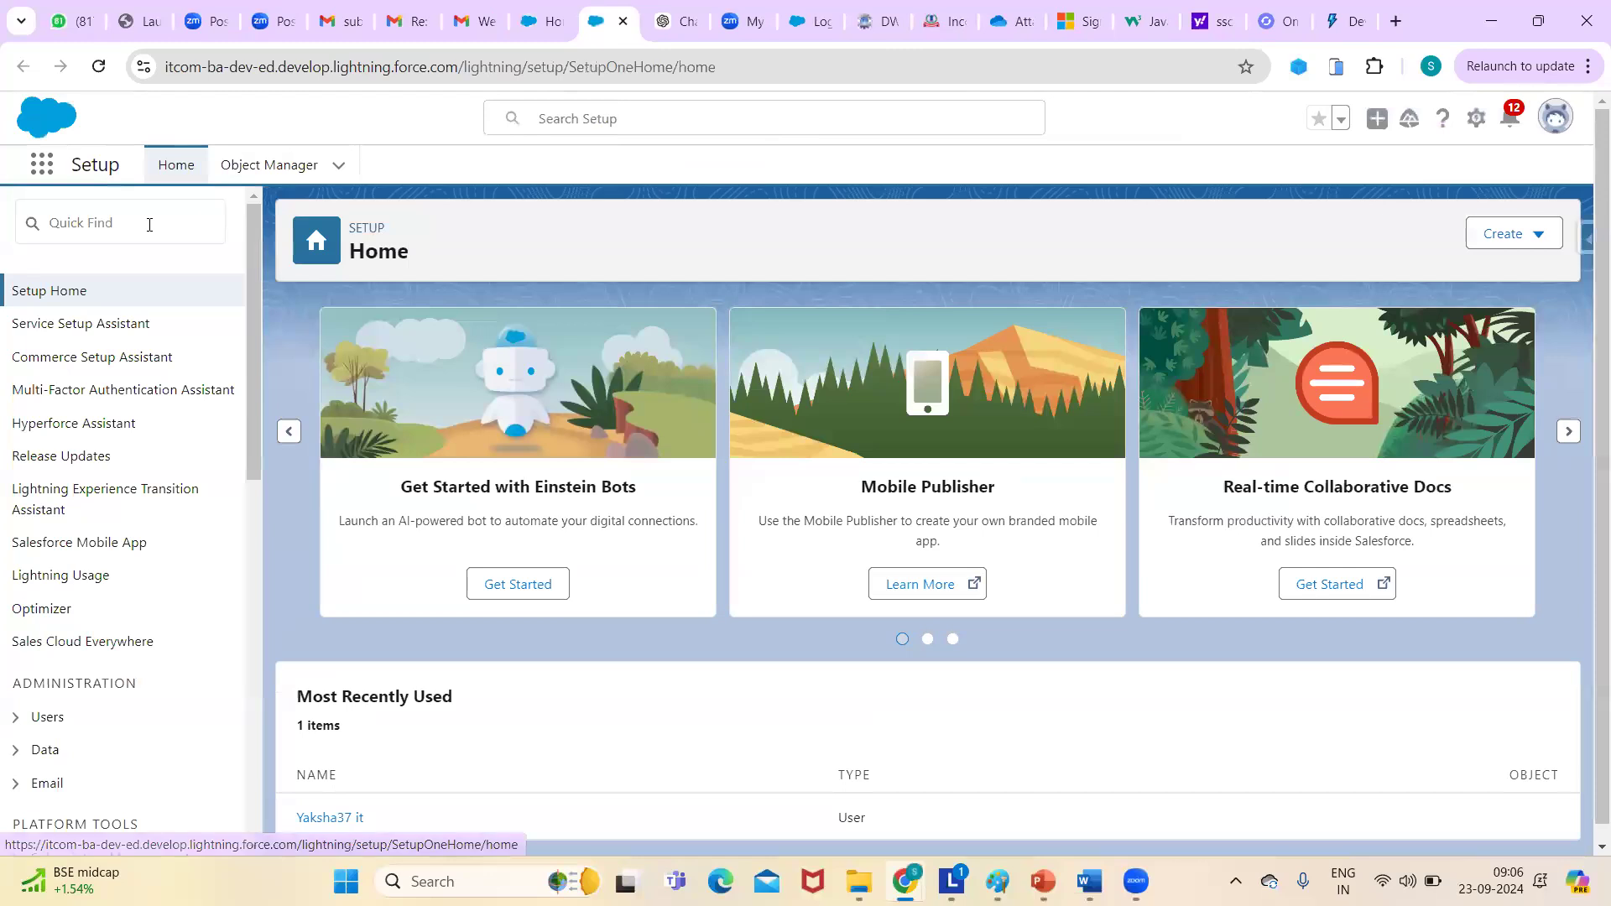
click(149, 224)
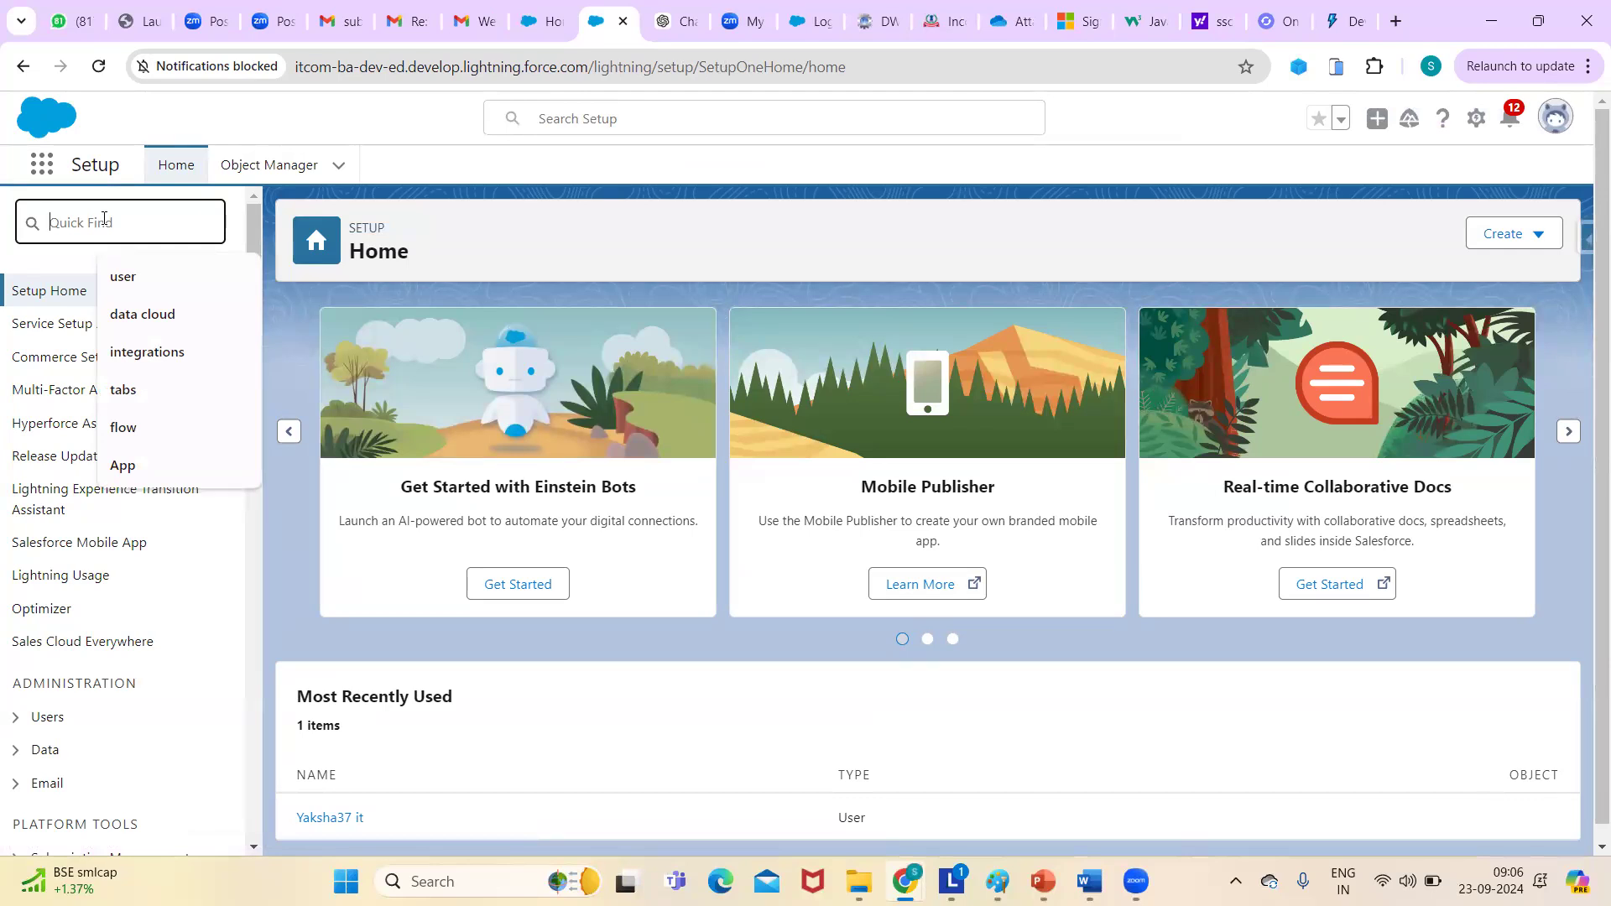
text(u)
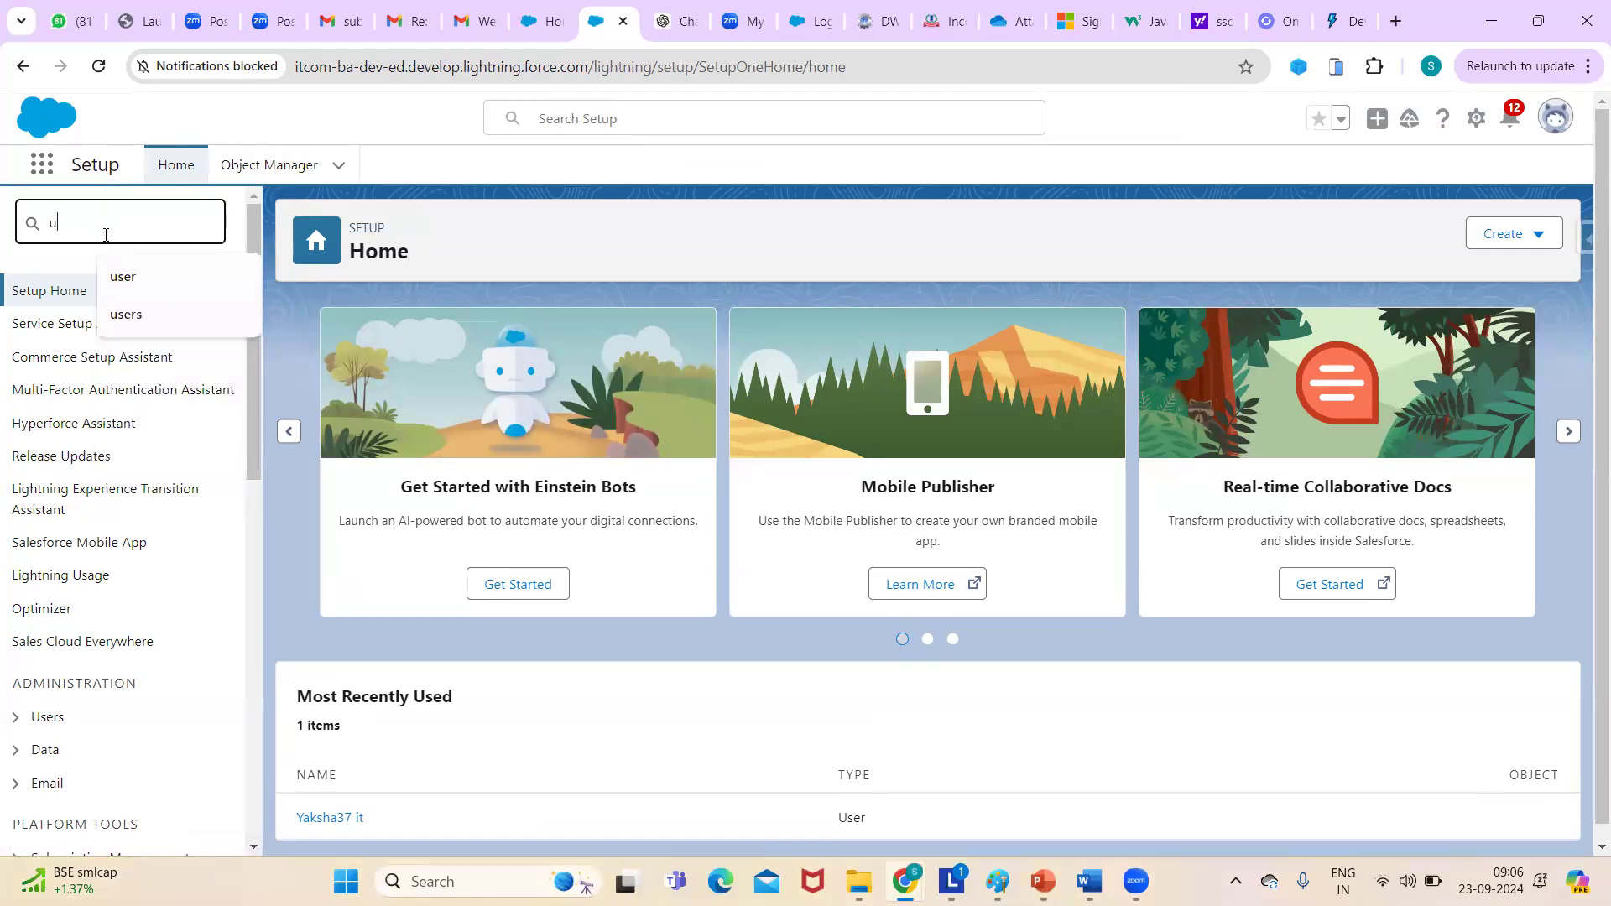
text(se)
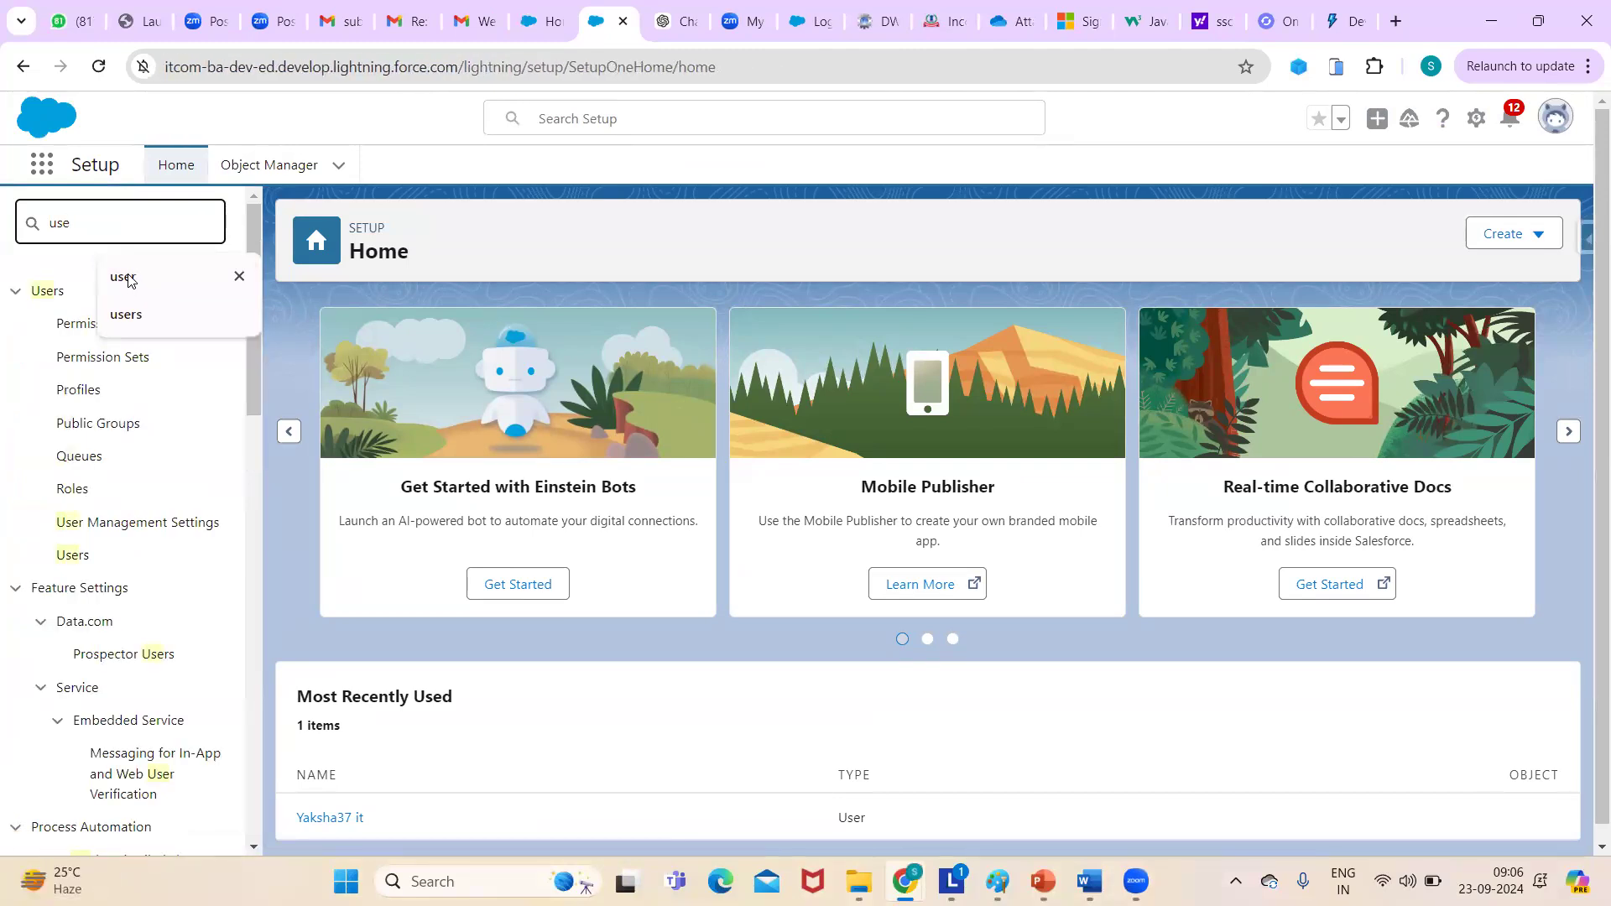
click(25, 392)
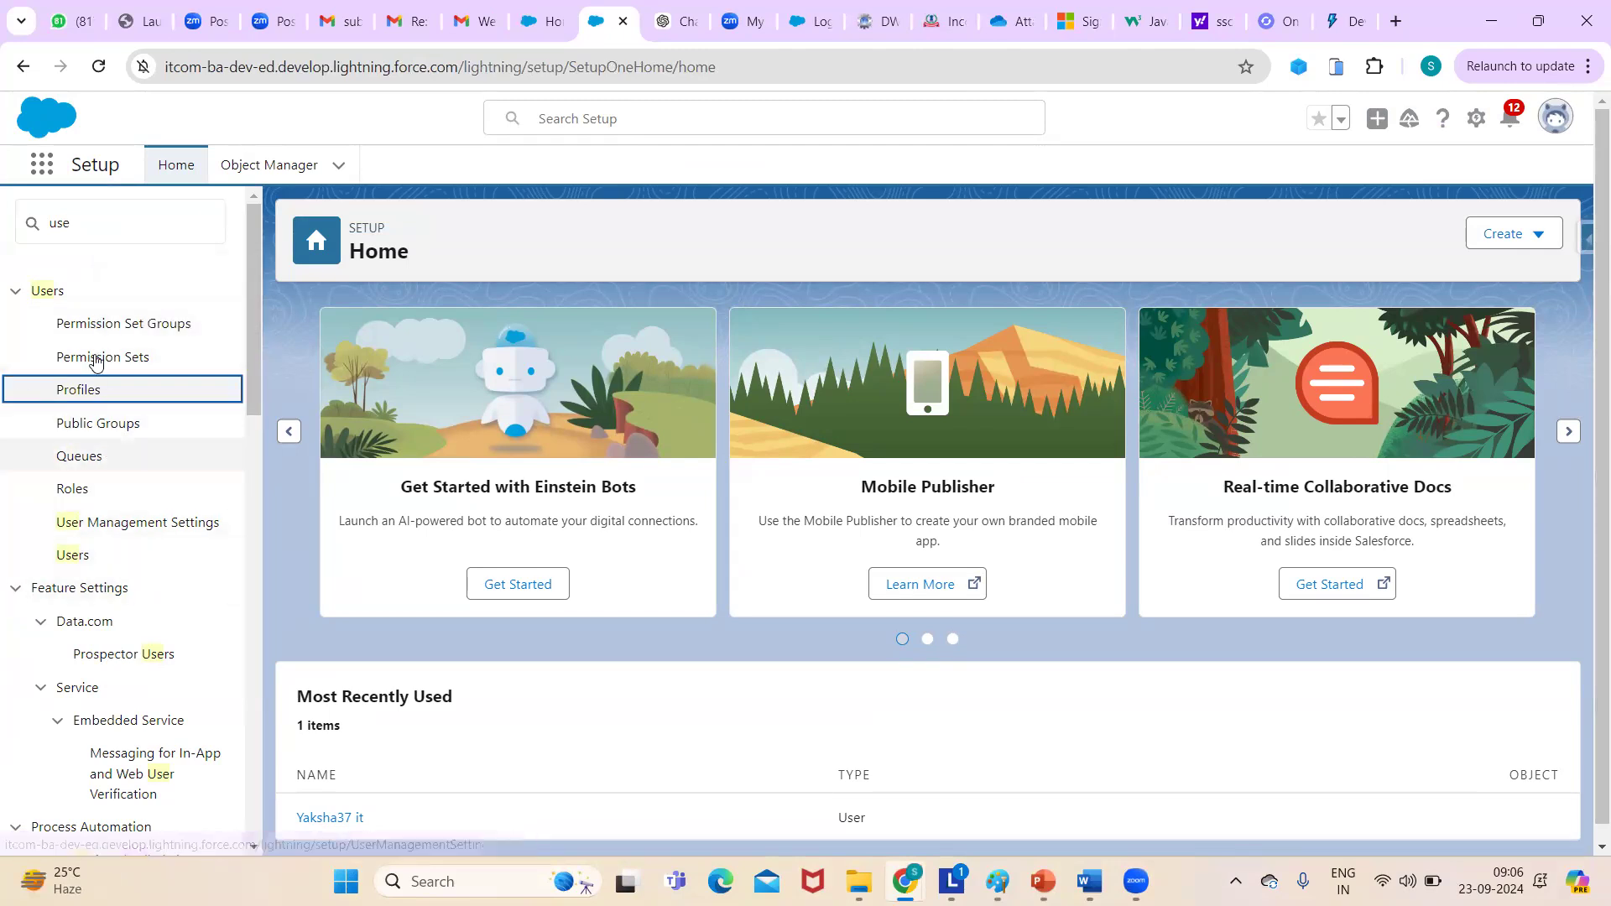
click(81, 560)
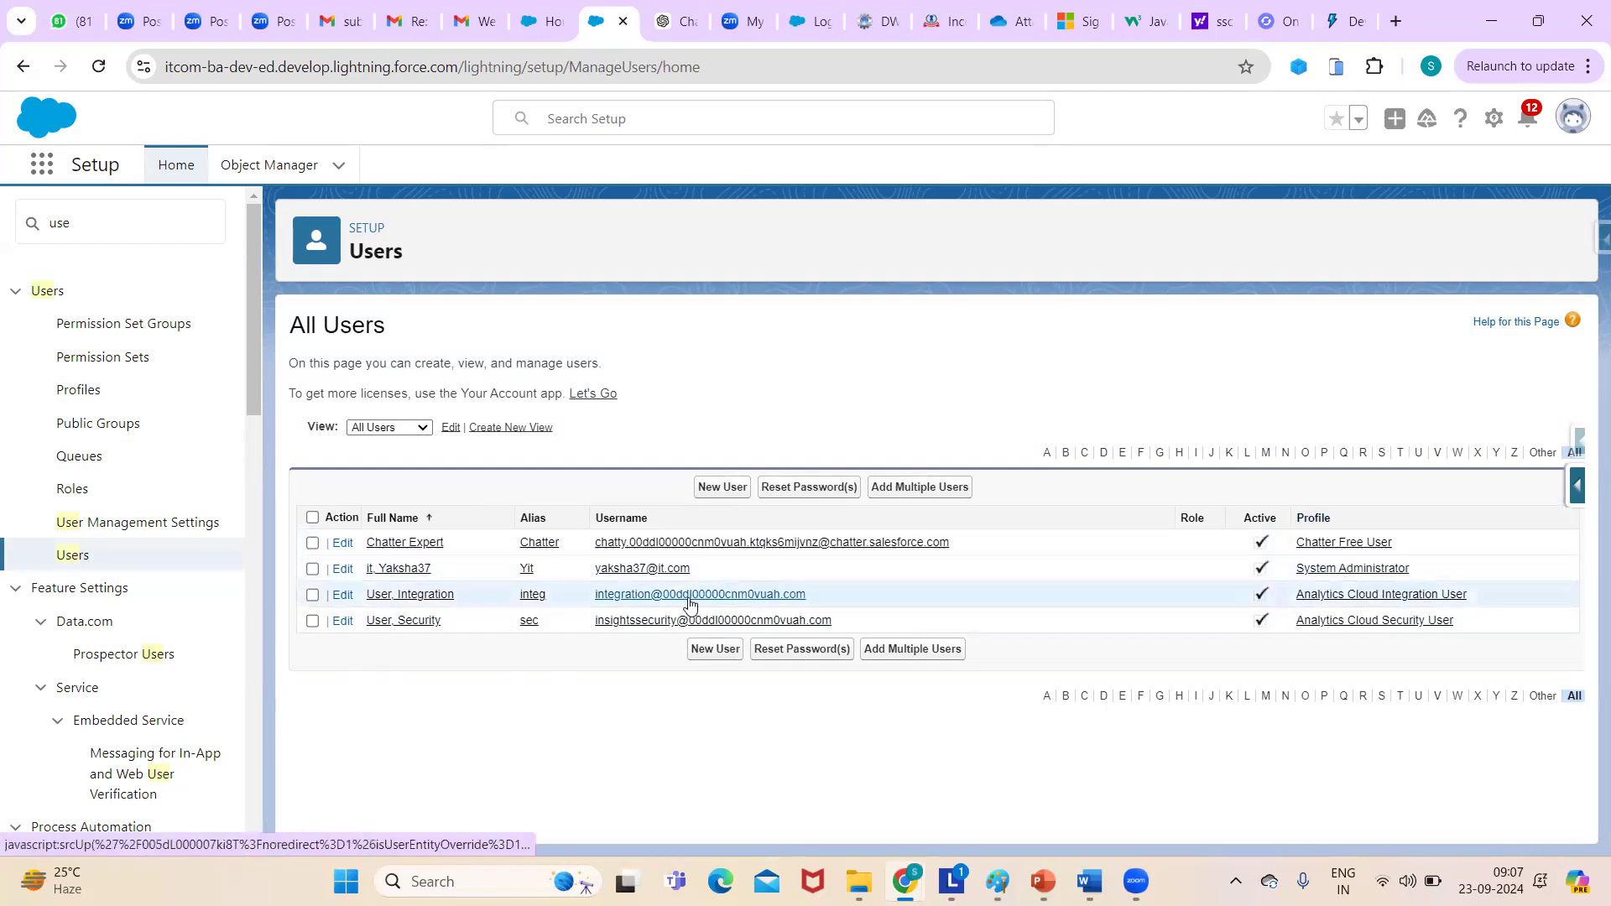
- Open the System Administrator user's record, scroll through its User Detail, and go back to Users
click(420, 569)
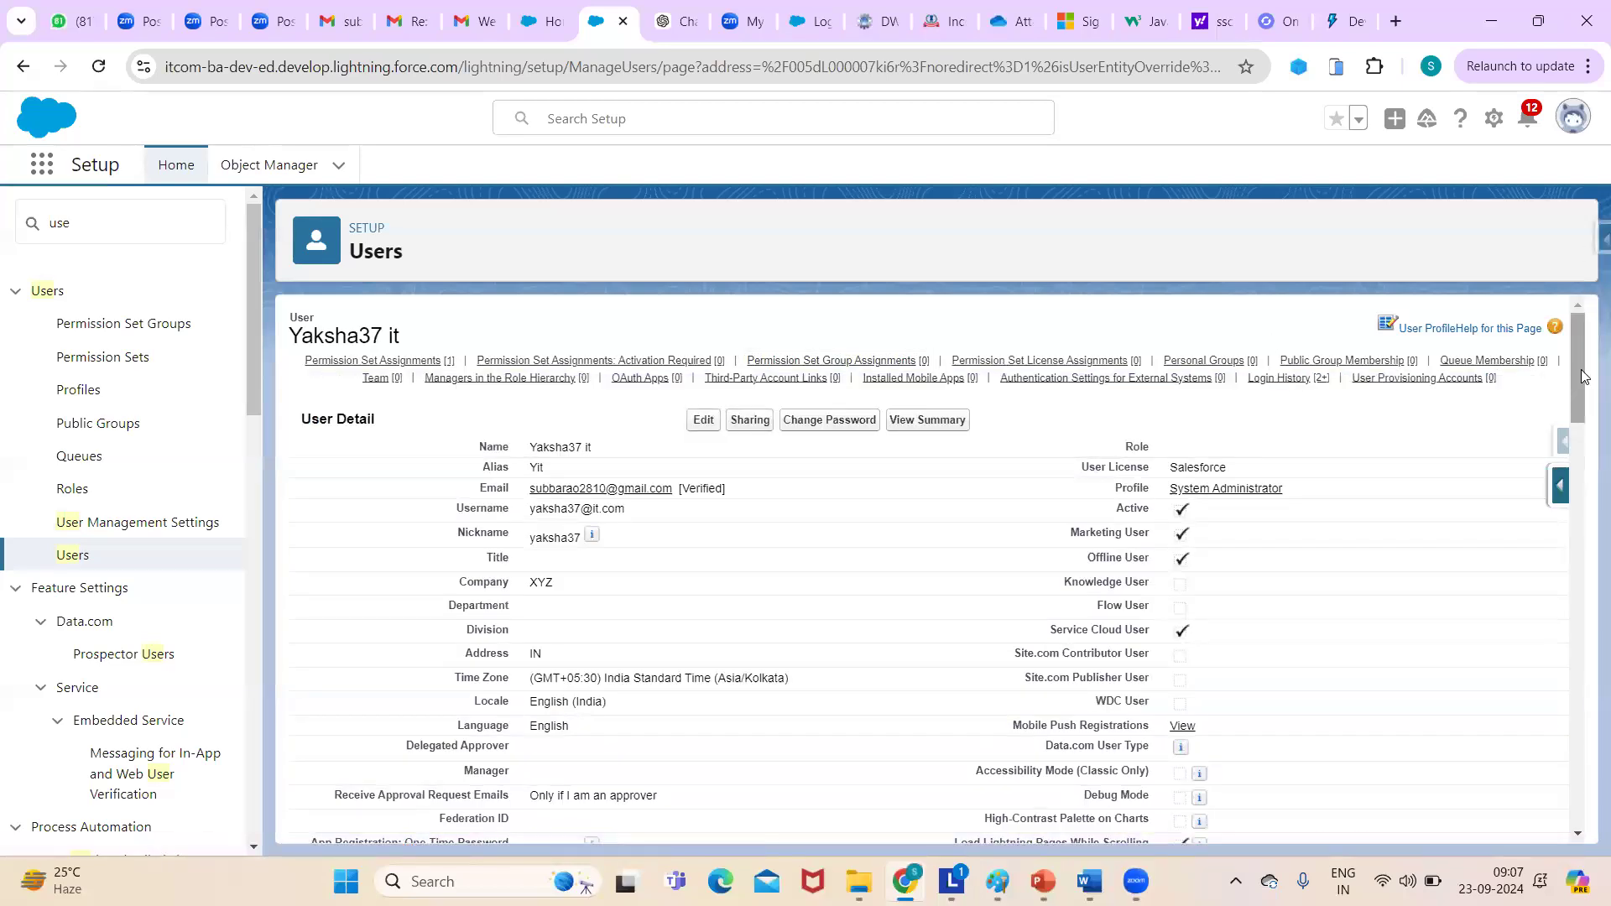
mouse_move(1582, 377)
mouse_down()
mouse_move(1585, 546)
mouse_move(1565, 384)
mouse_up()
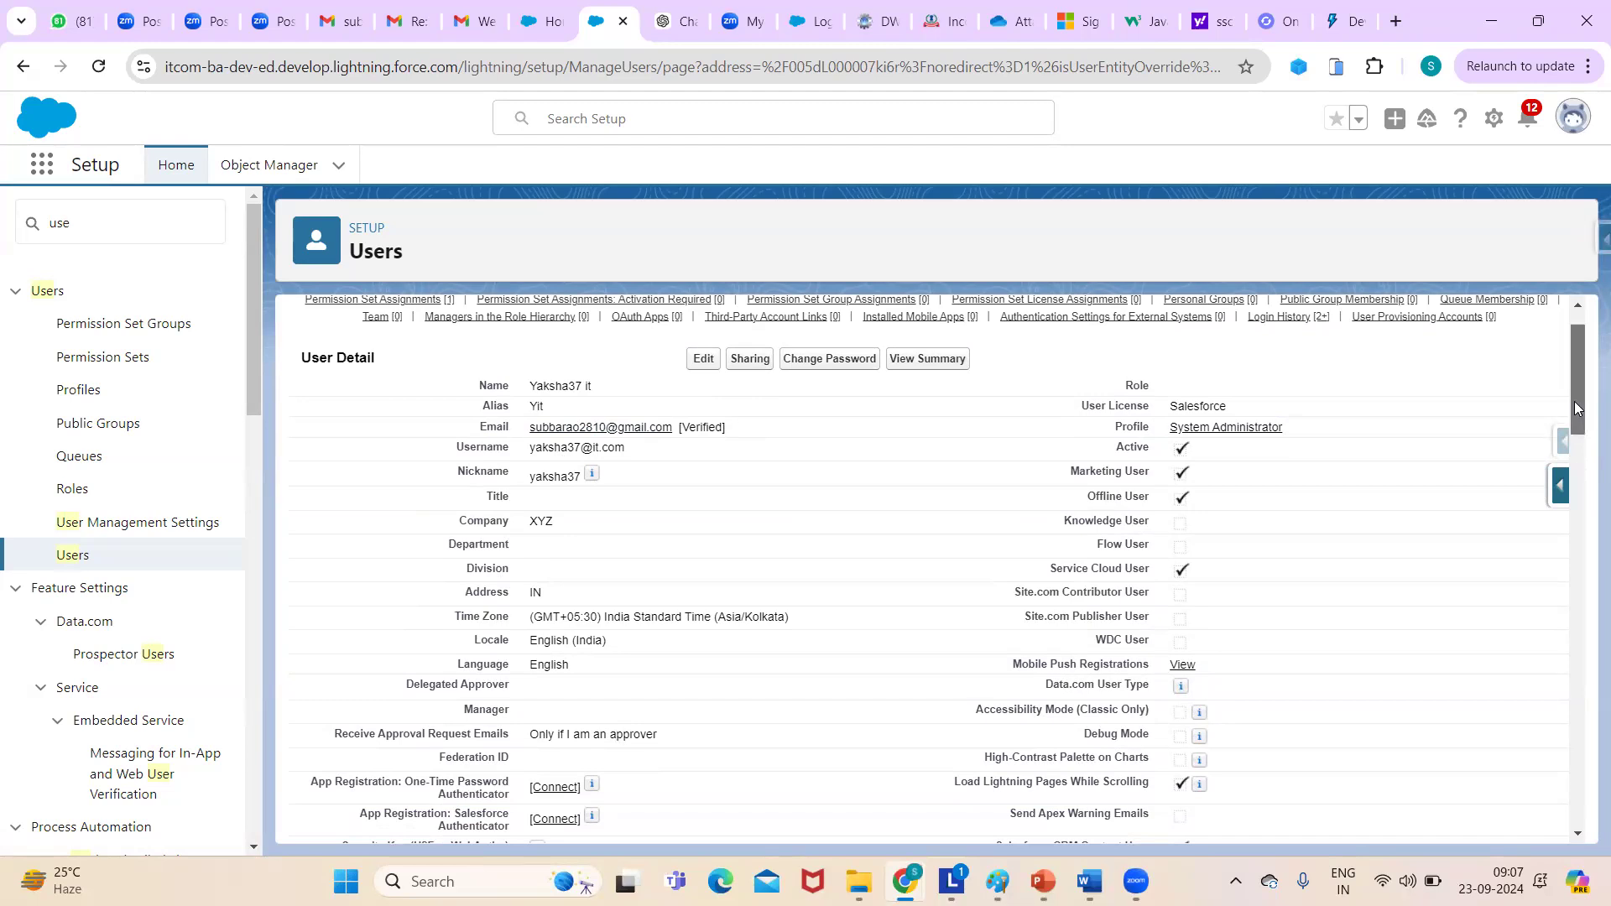
drag(1574, 409, 1565, 375)
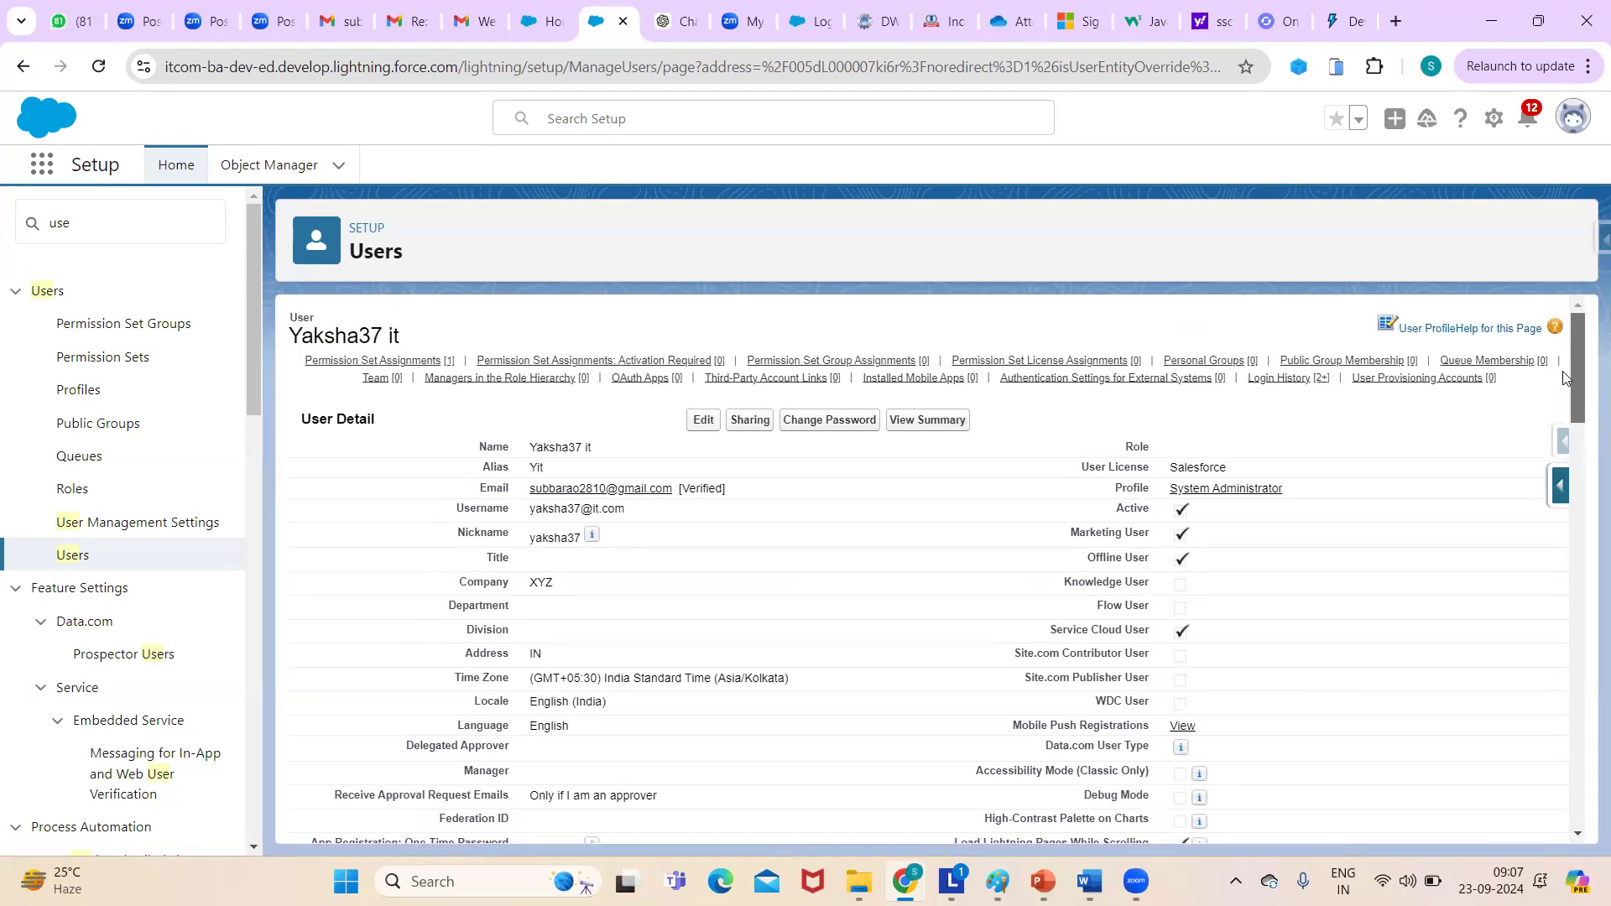
drag(1569, 402, 1567, 368)
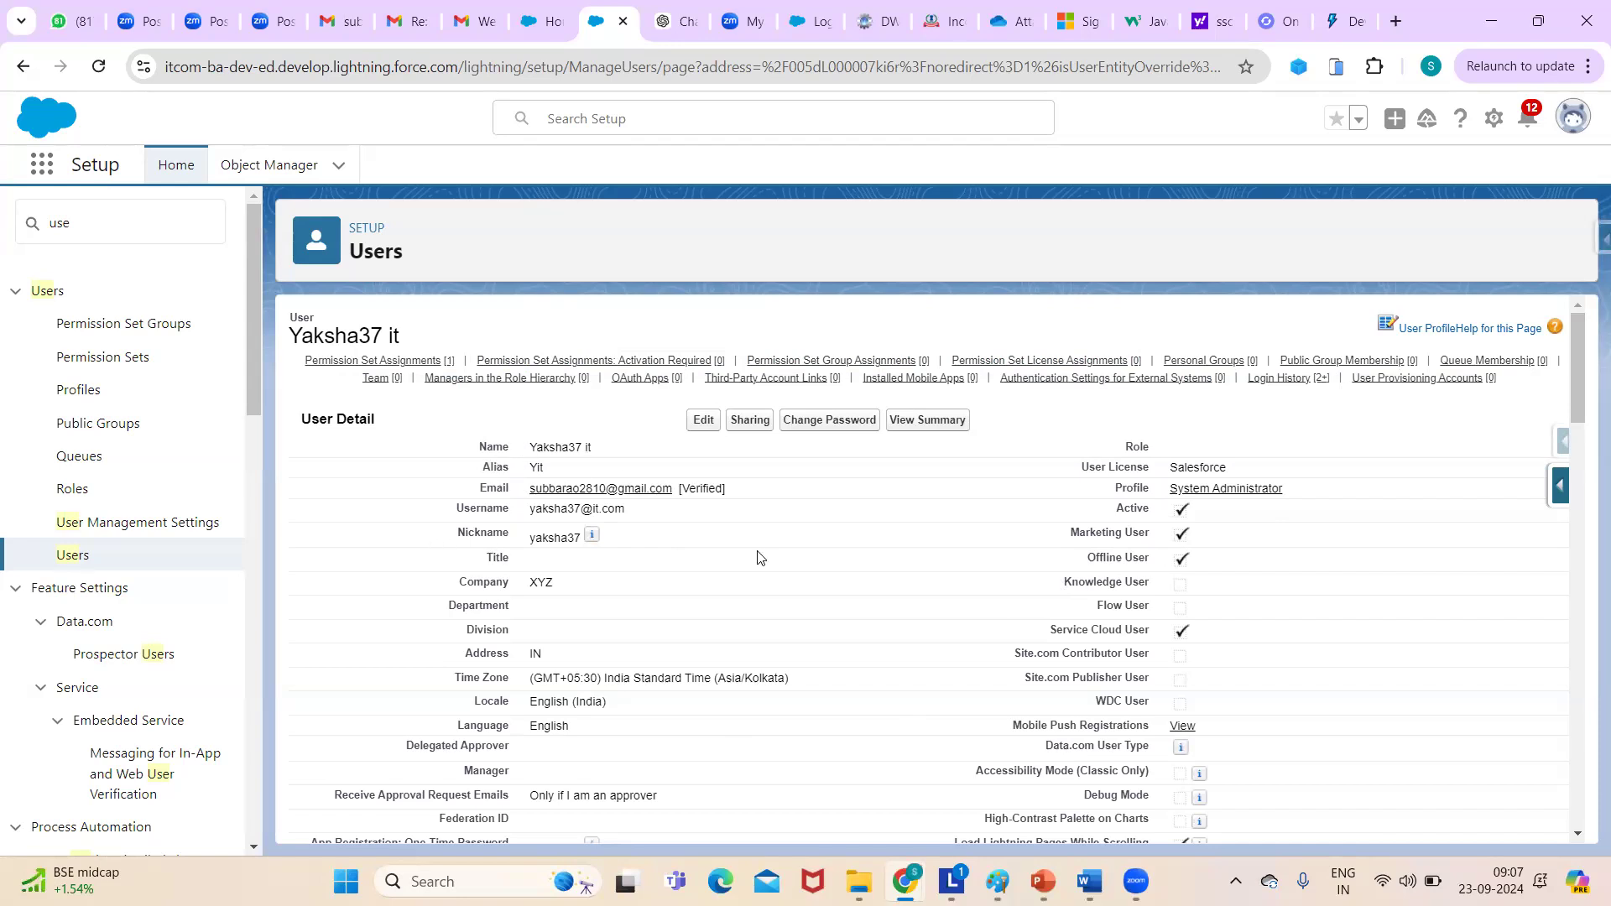
click(80, 557)
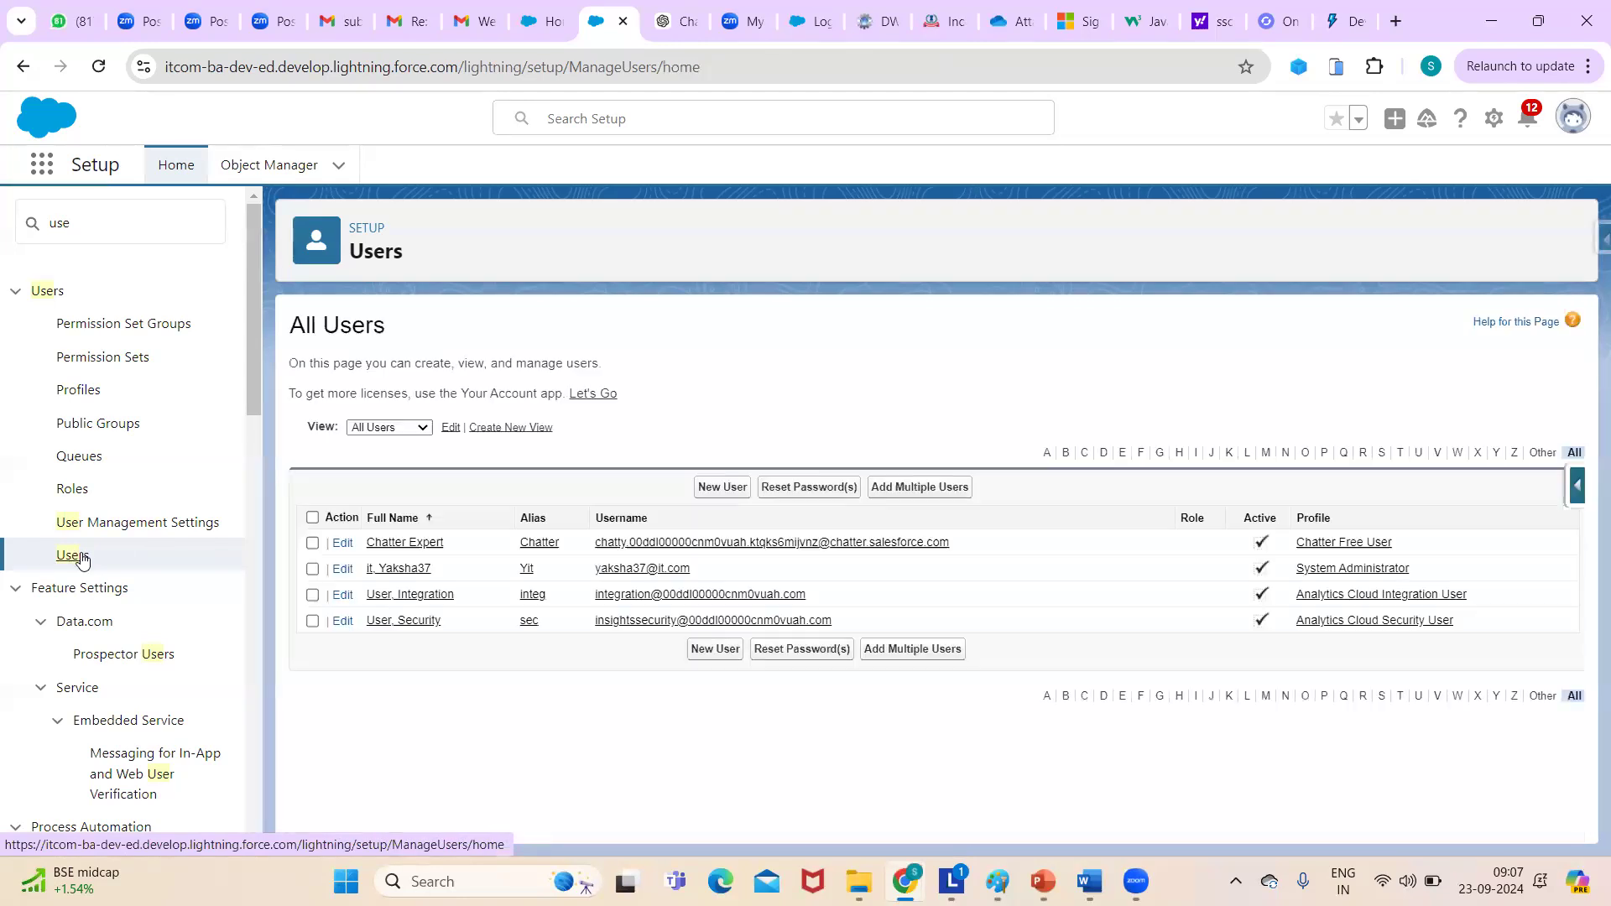
- Start a new user and enter her first name, last name and email address
click(713, 493)
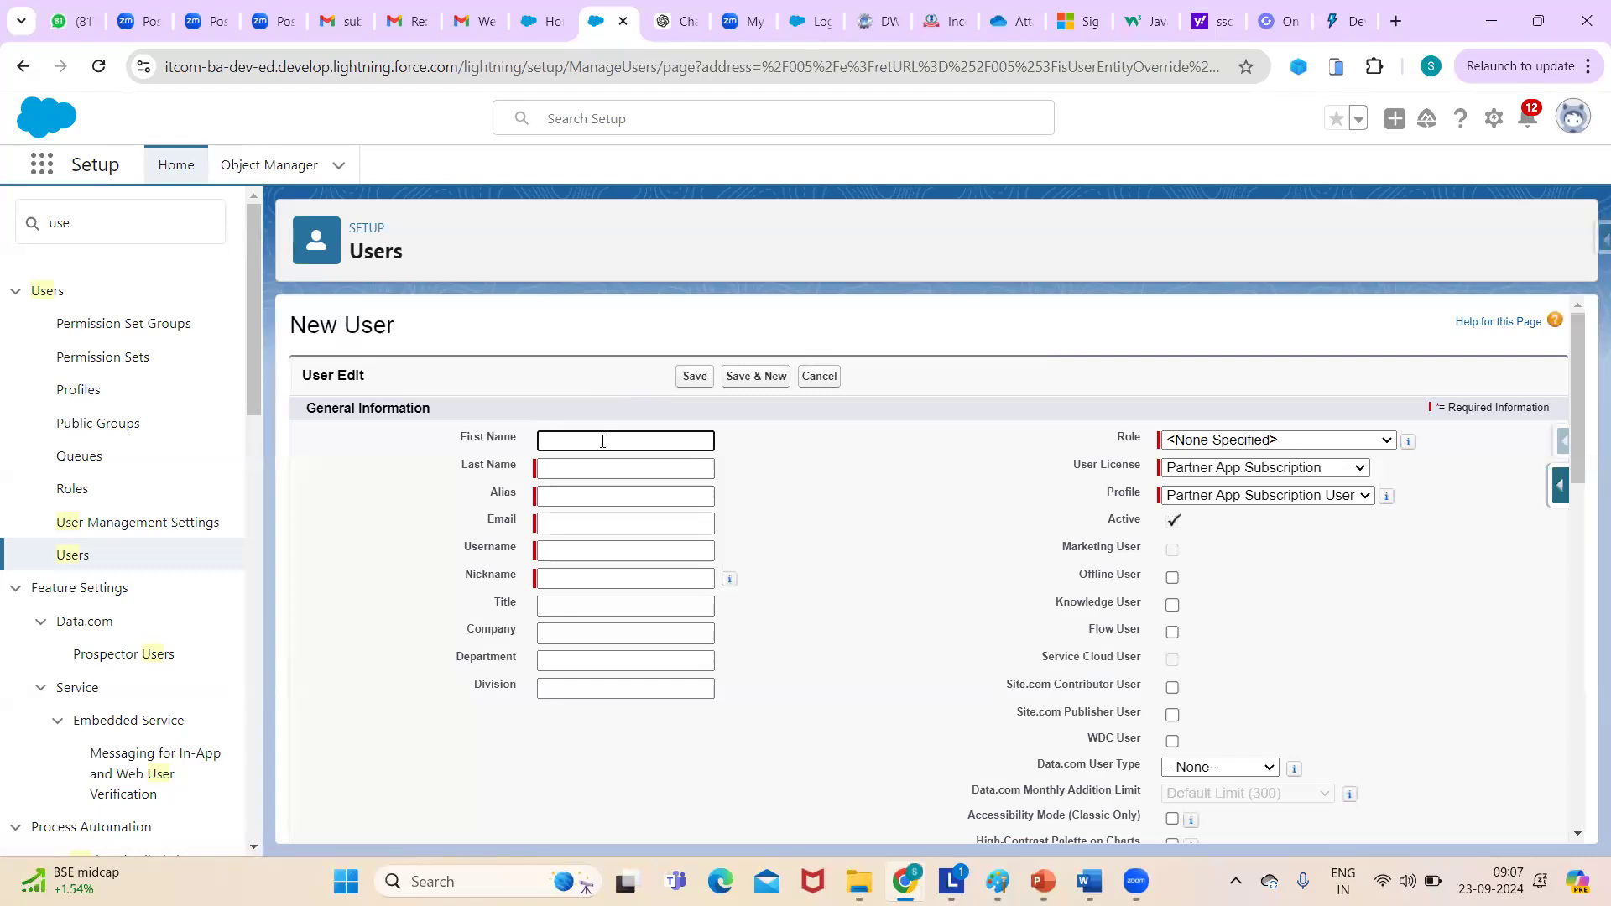
click(589, 450)
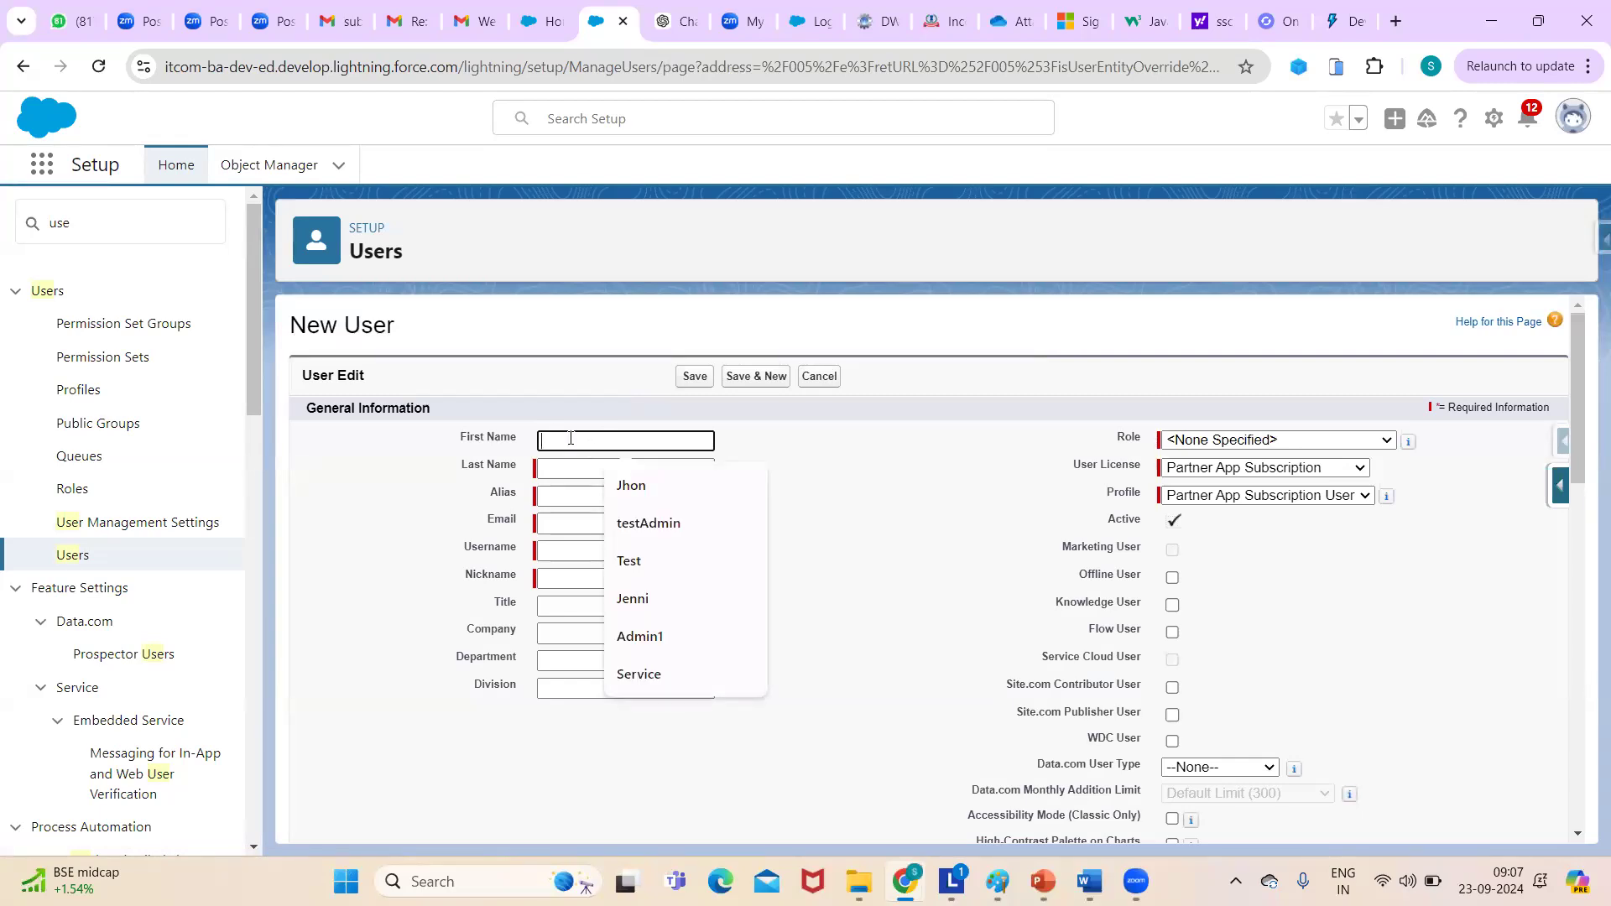
text(Jess)
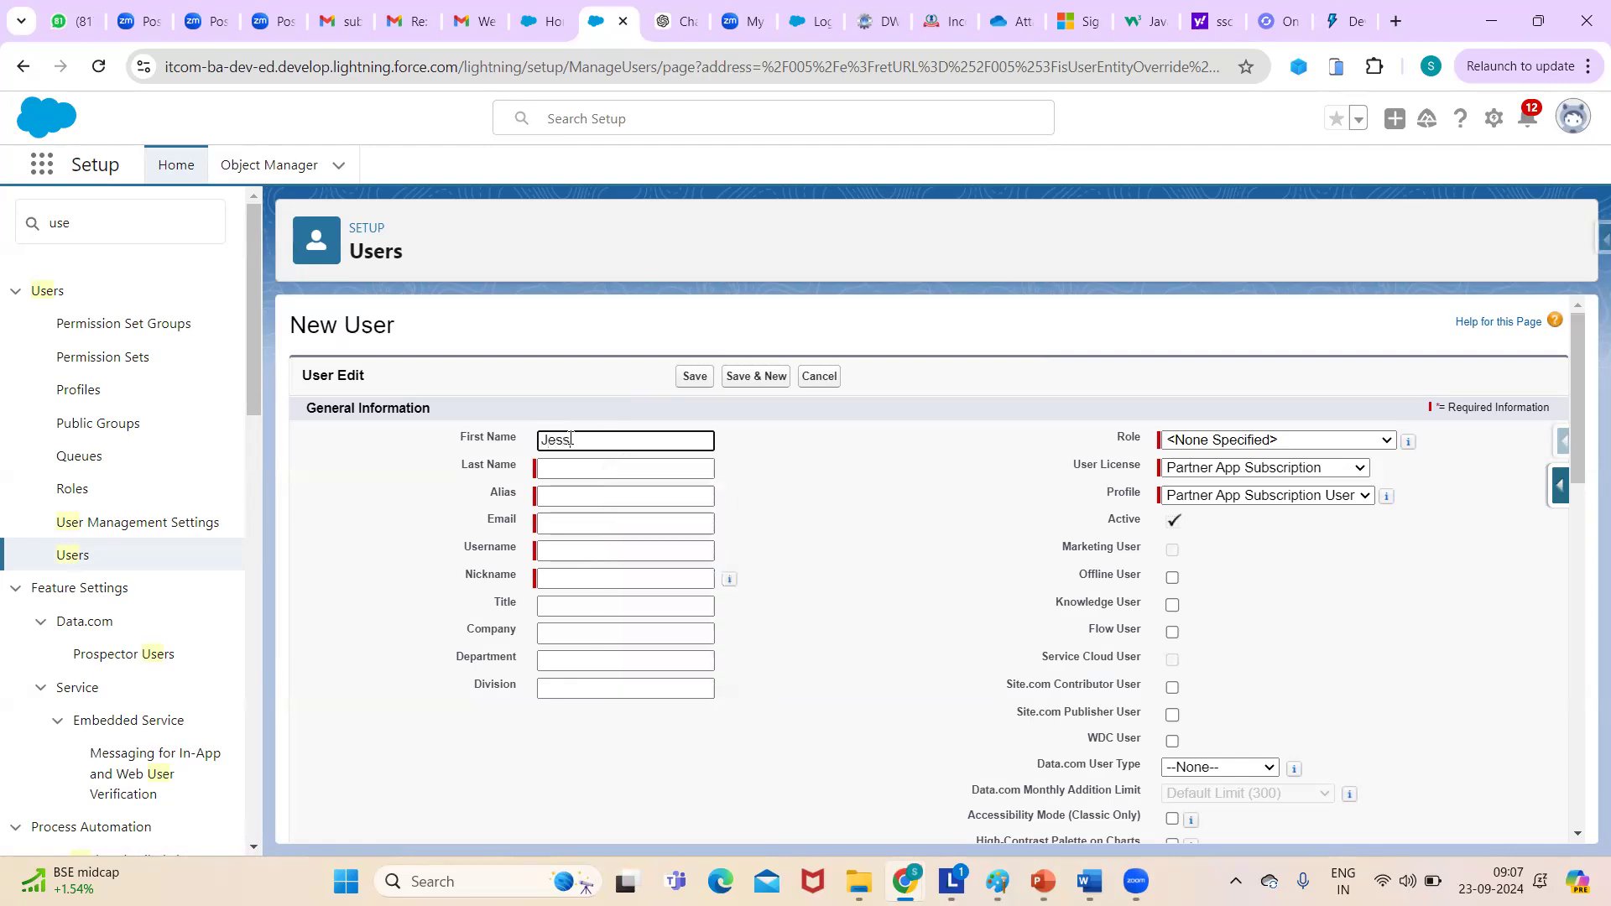
text(ica)
click(577, 465)
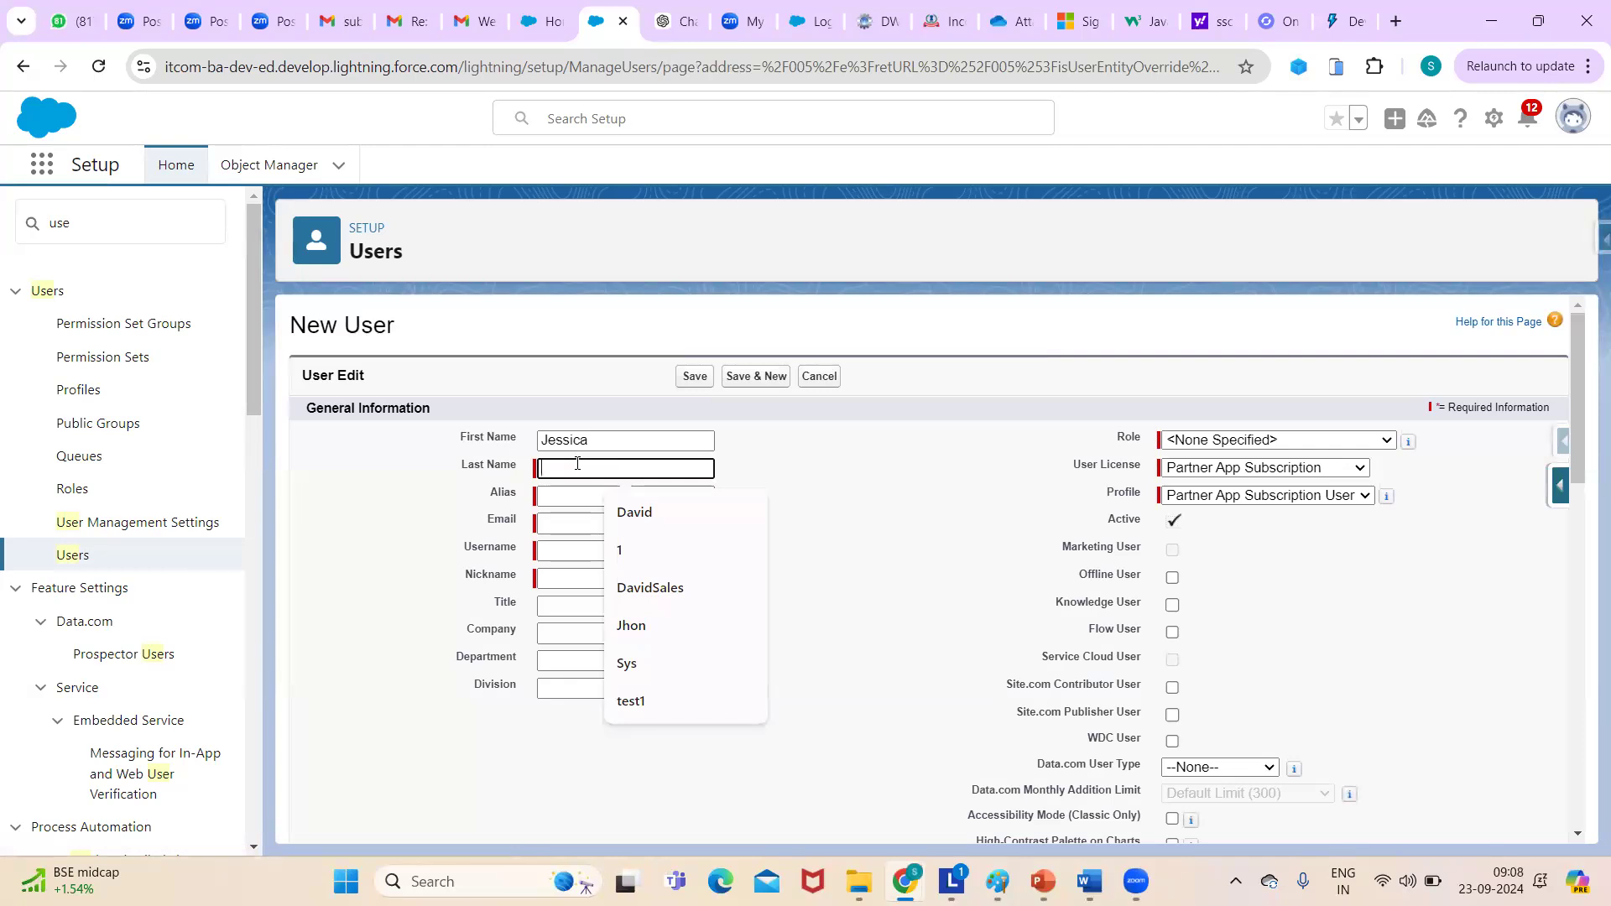
text(Sales)
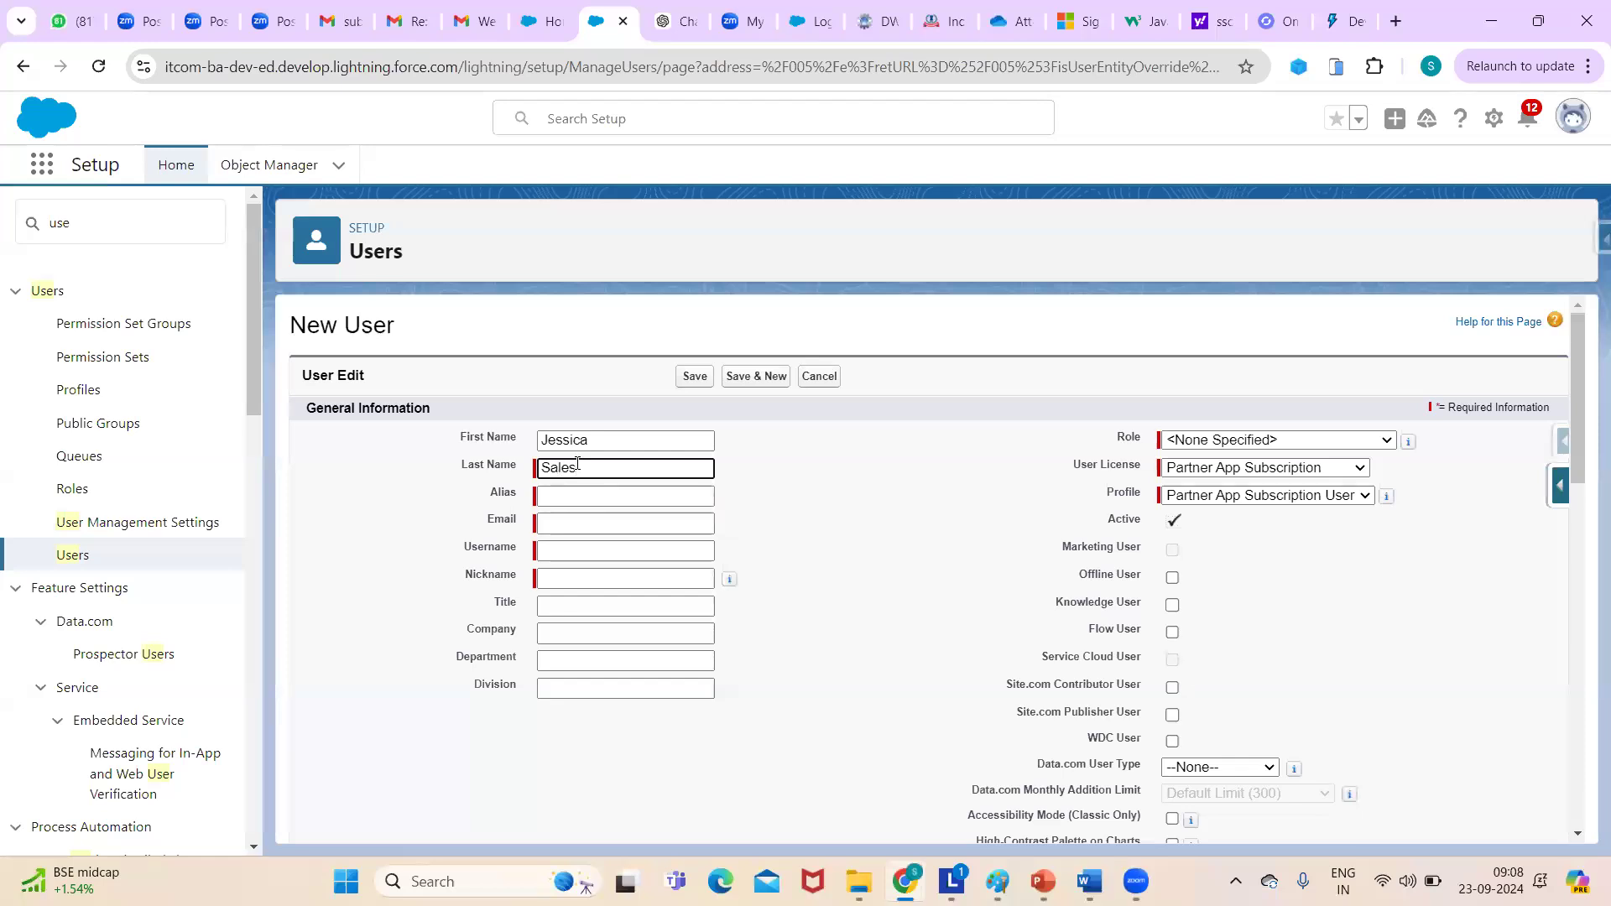
click(757, 485)
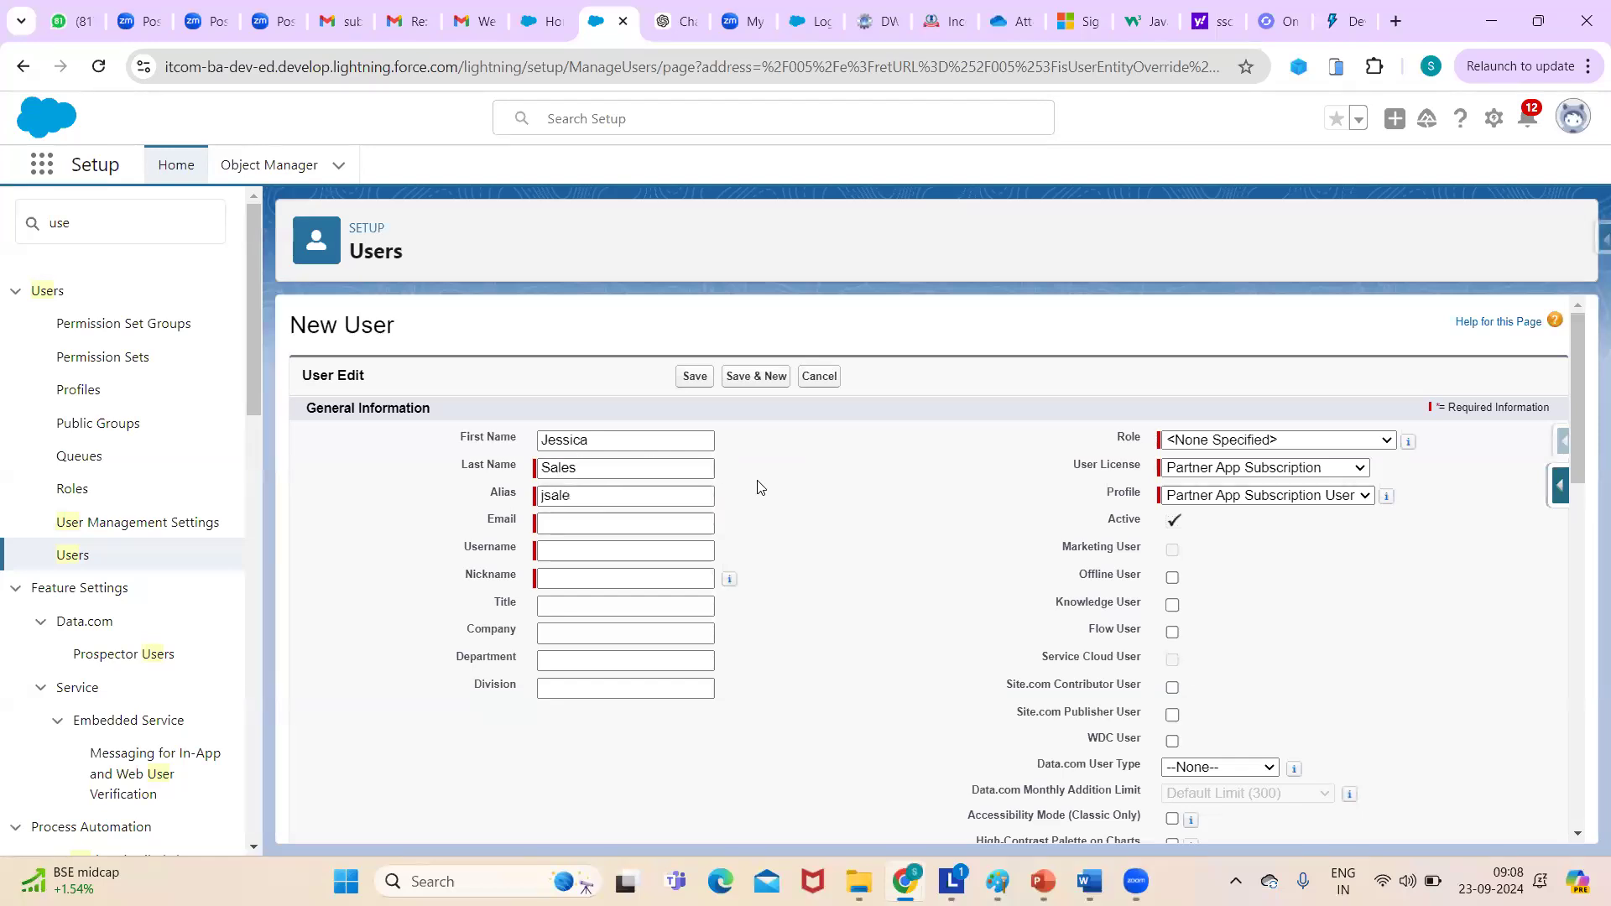
click(609, 525)
click(555, 529)
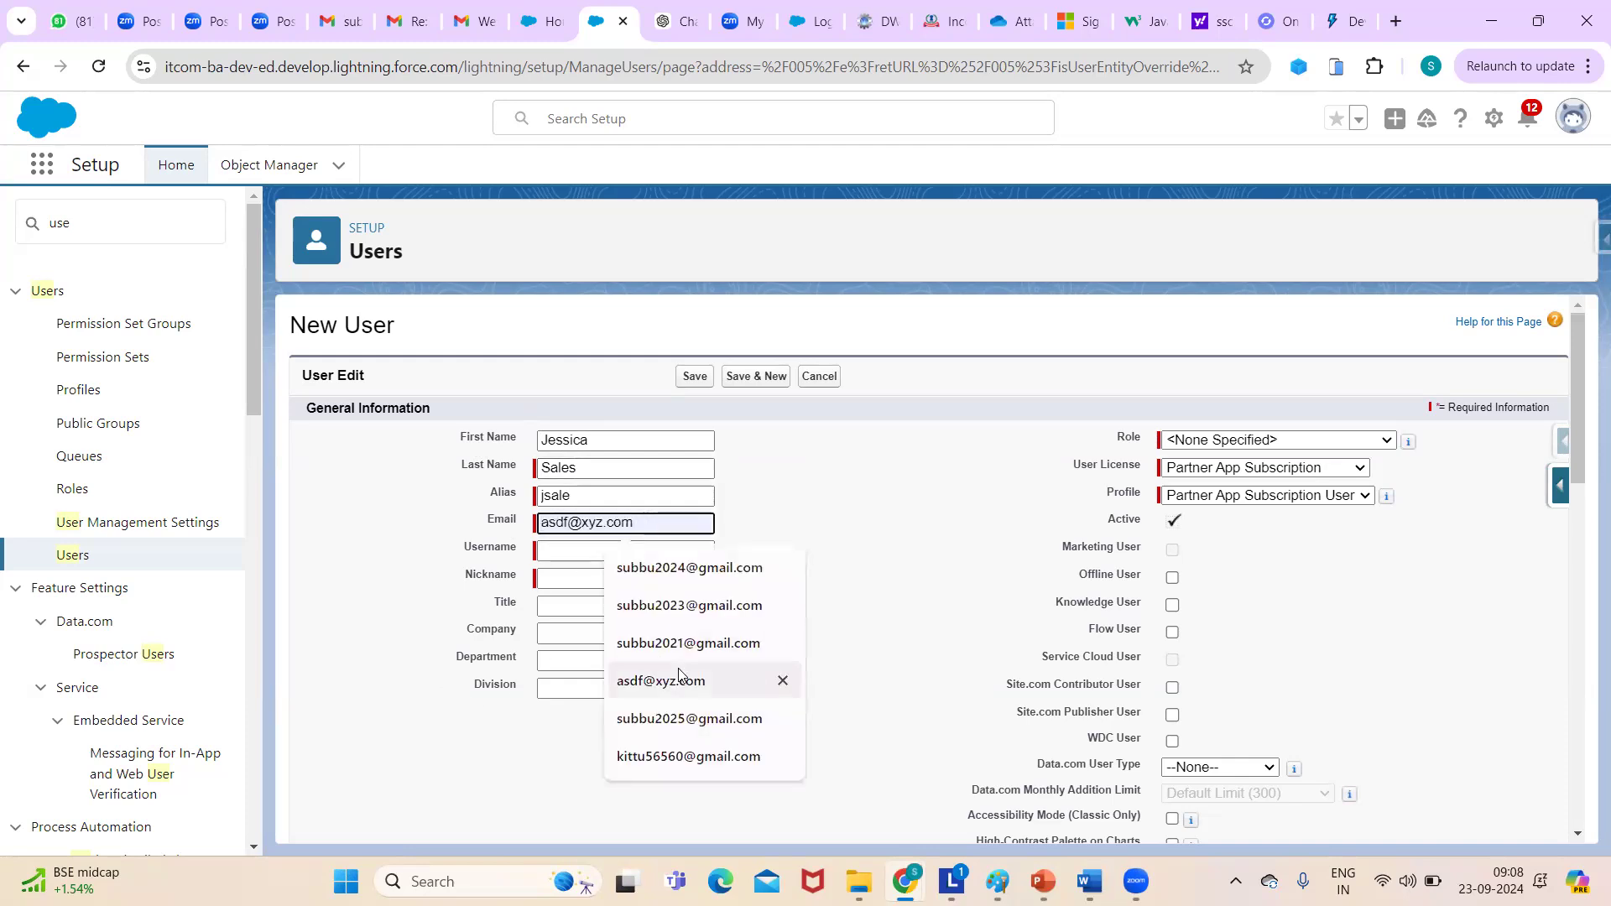
click(755, 567)
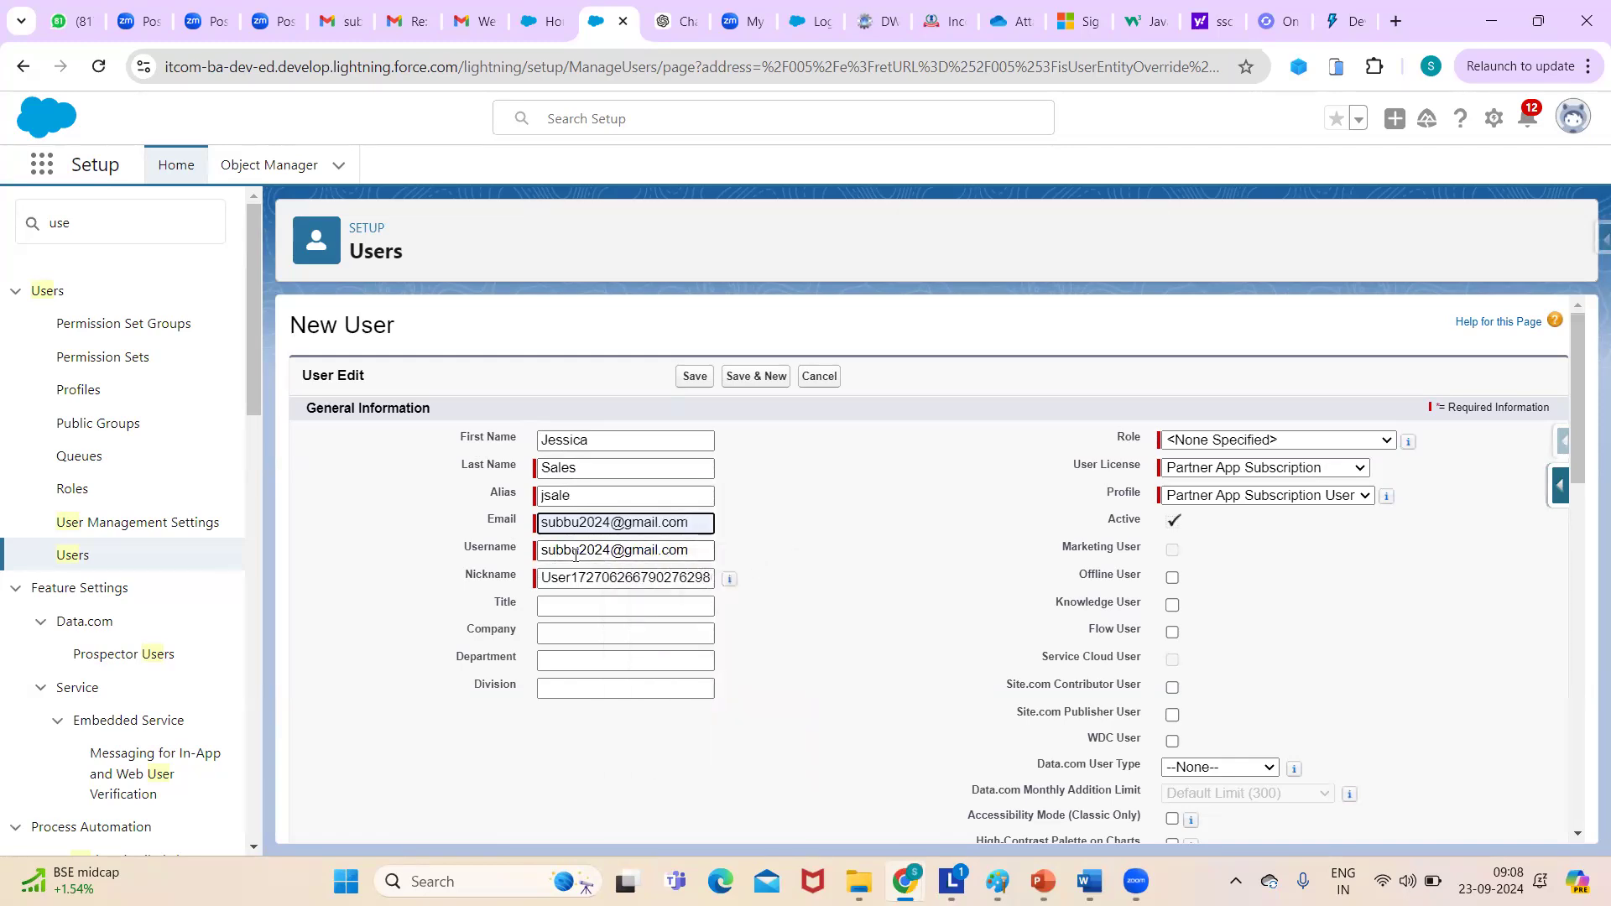
double_click(474, 552)
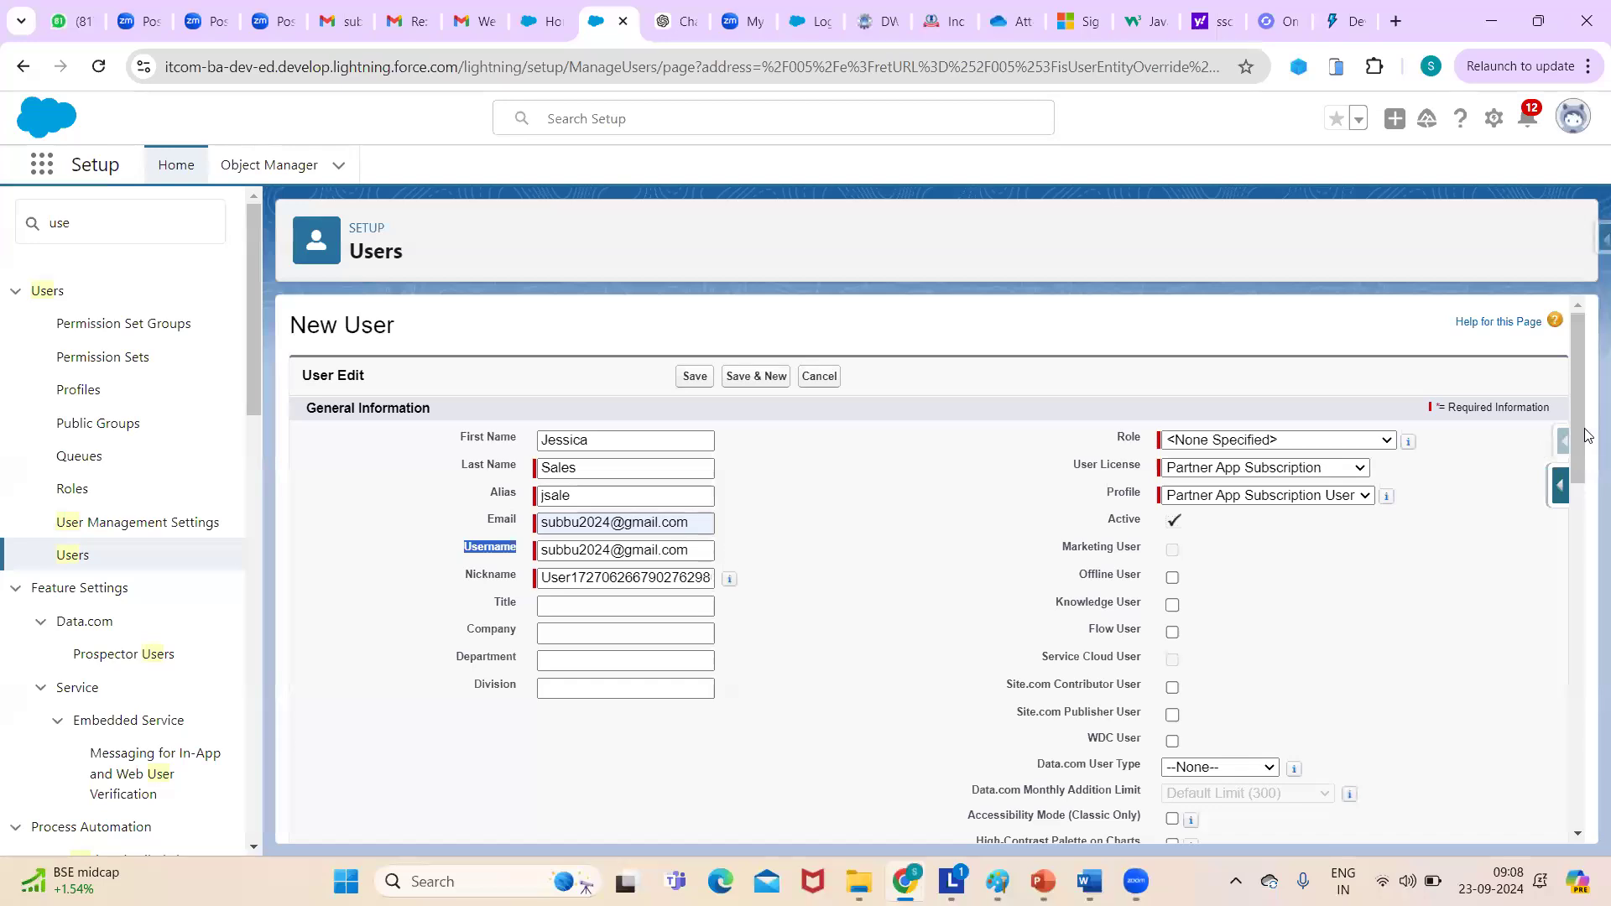
mouse_move(1585, 426)
mouse_down()
mouse_move(1583, 469)
mouse_move(1573, 428)
mouse_move(1569, 445)
mouse_up()
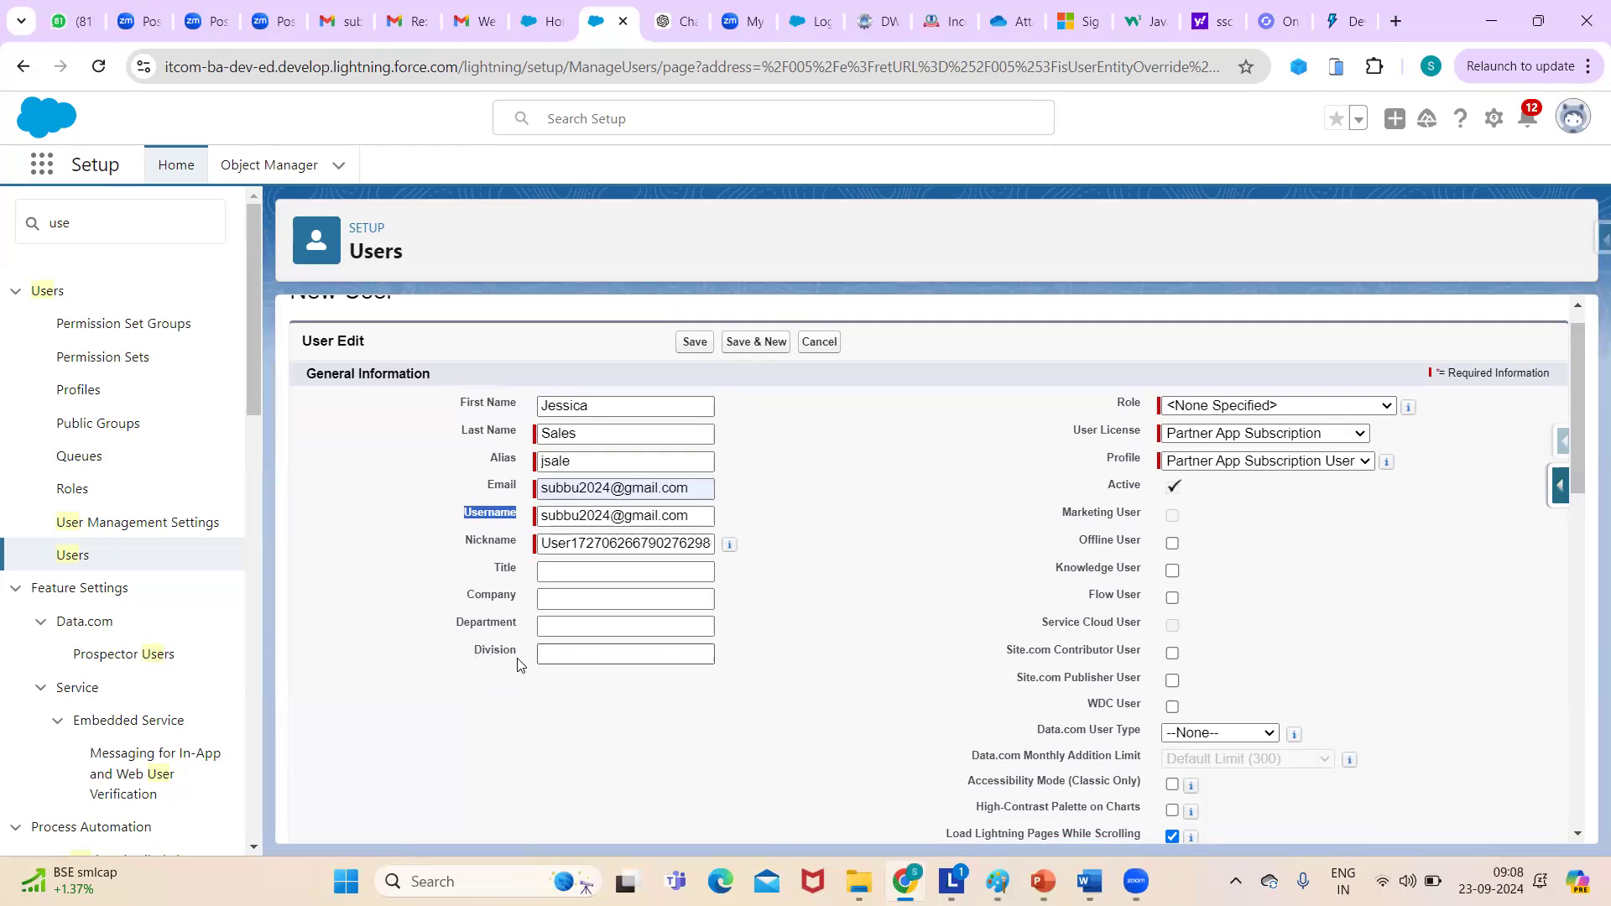
- Set role Western Sales Team, Salesforce user license and Custom: Sales Profile profile
click(1307, 403)
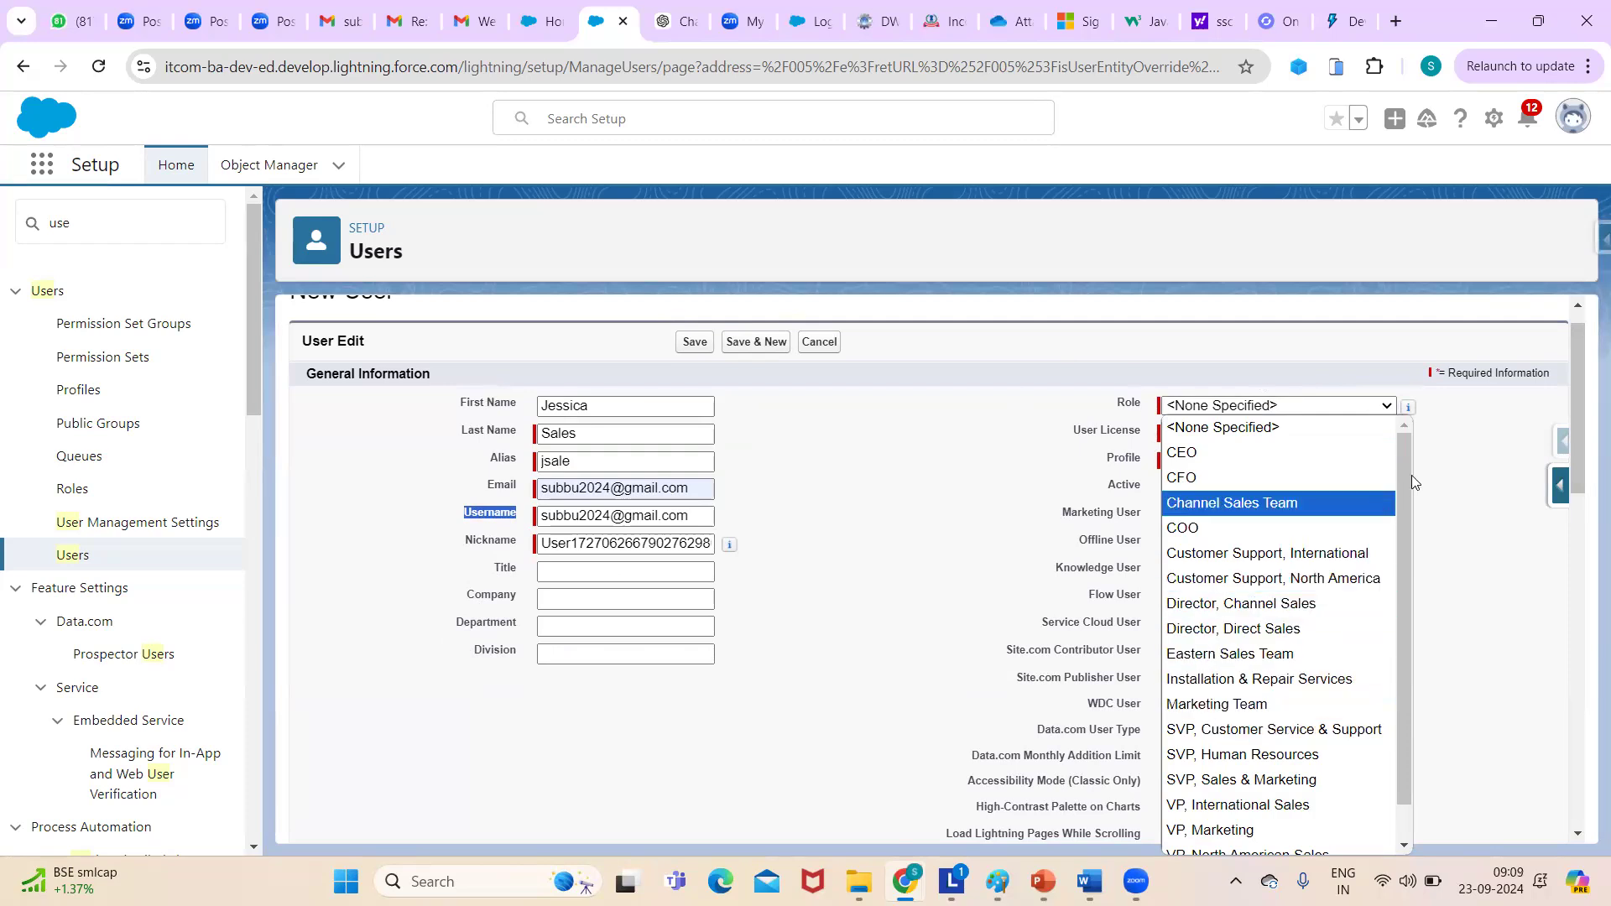
drag(1581, 382, 1558, 417)
click(1372, 308)
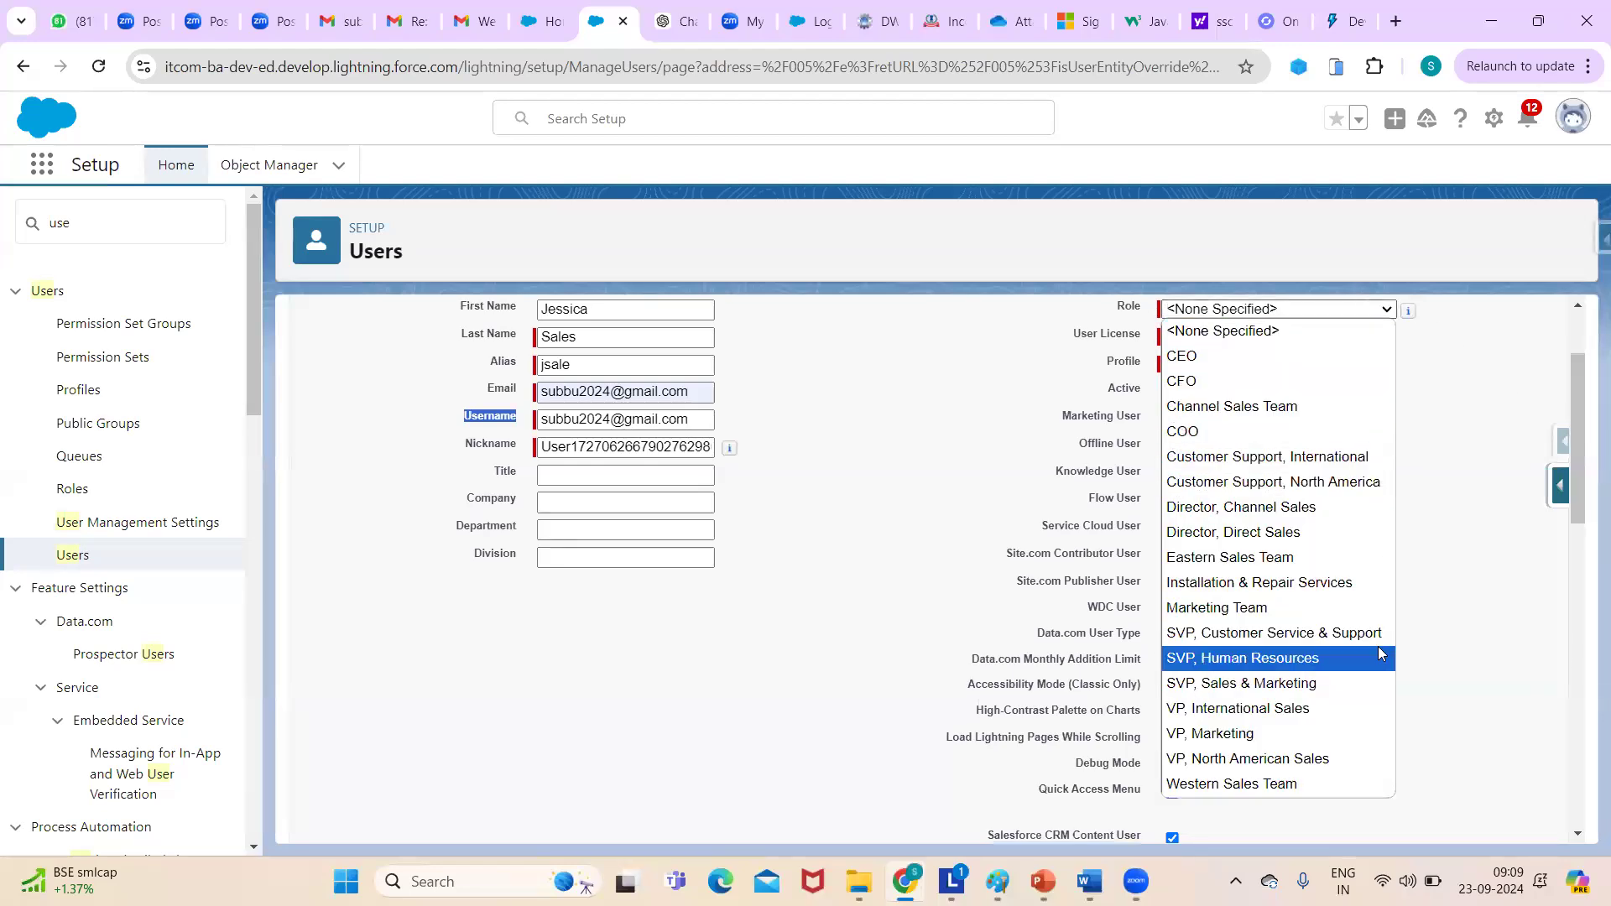
click(1349, 782)
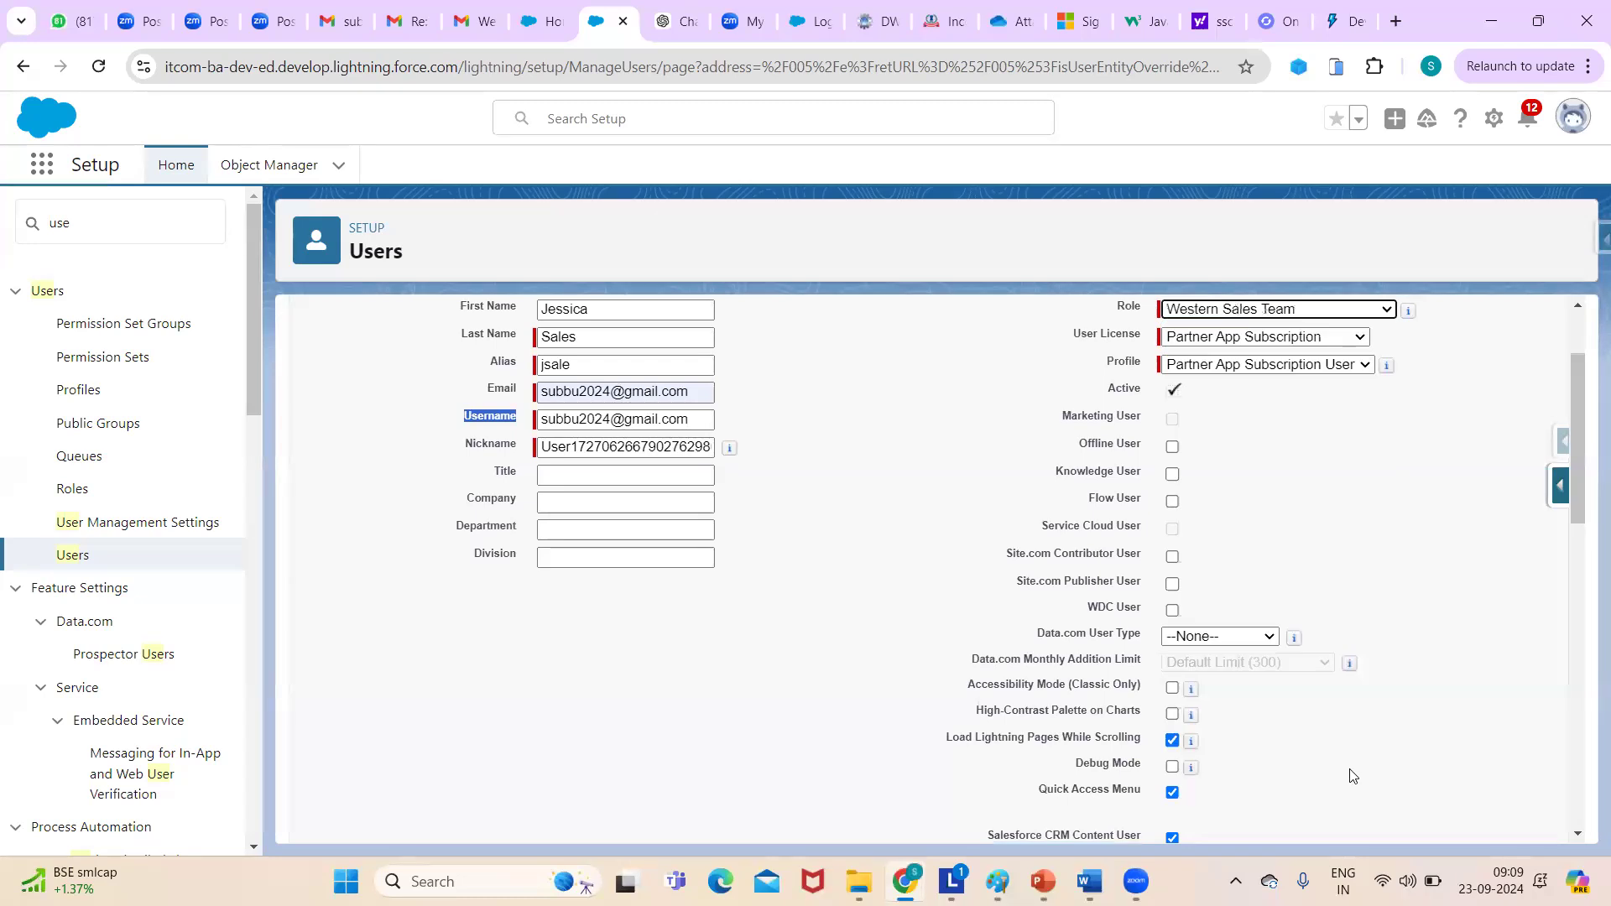
click(1246, 339)
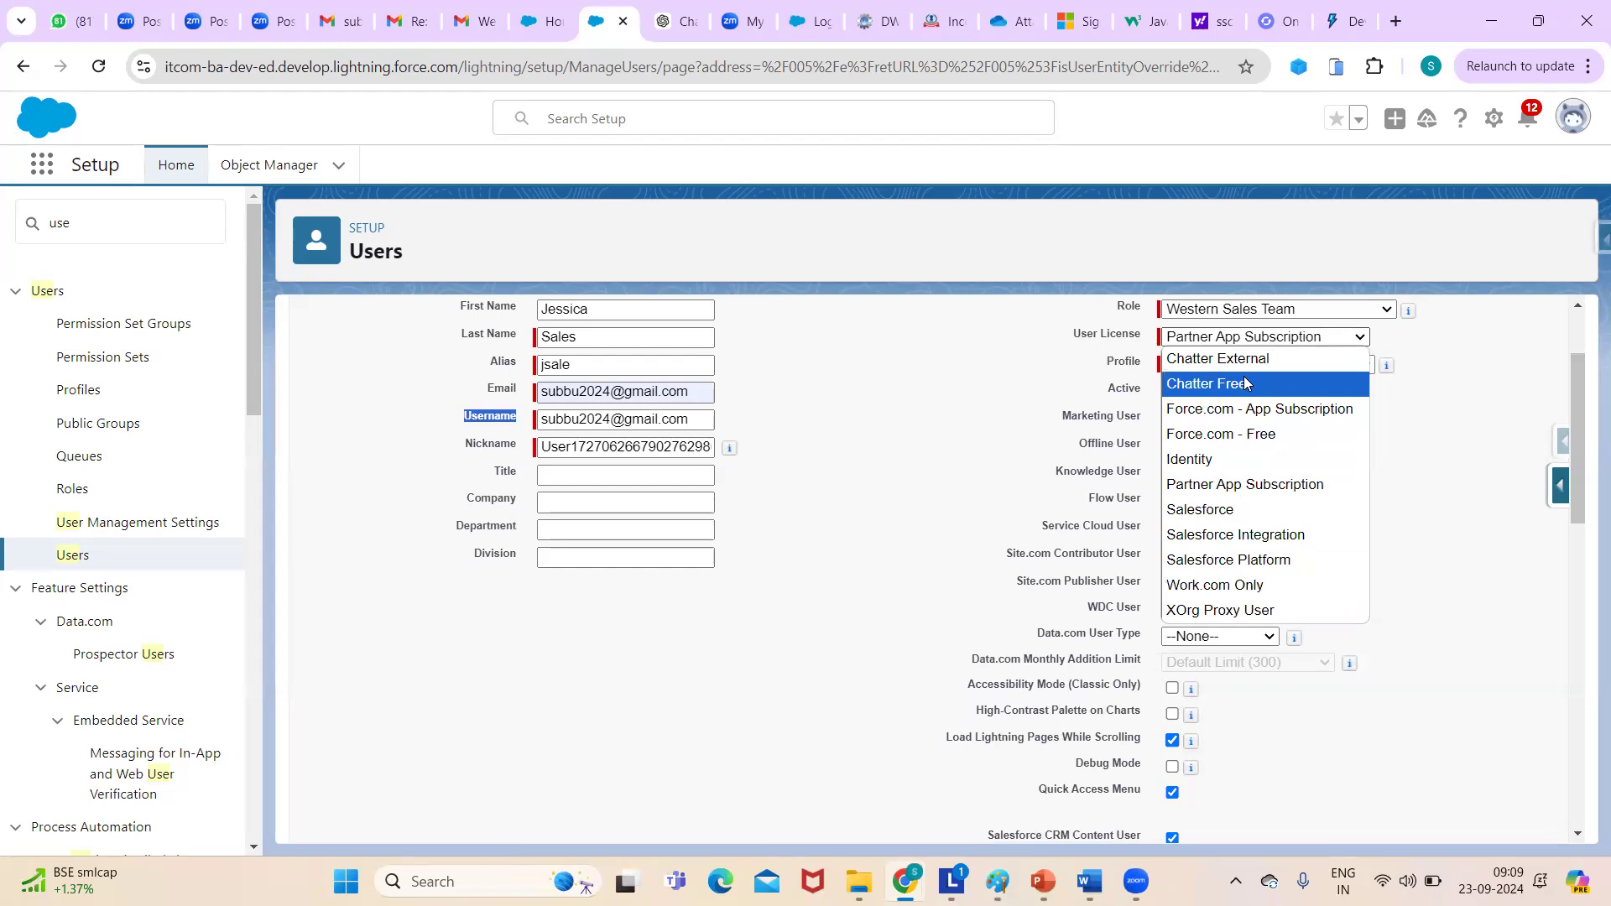
click(1242, 510)
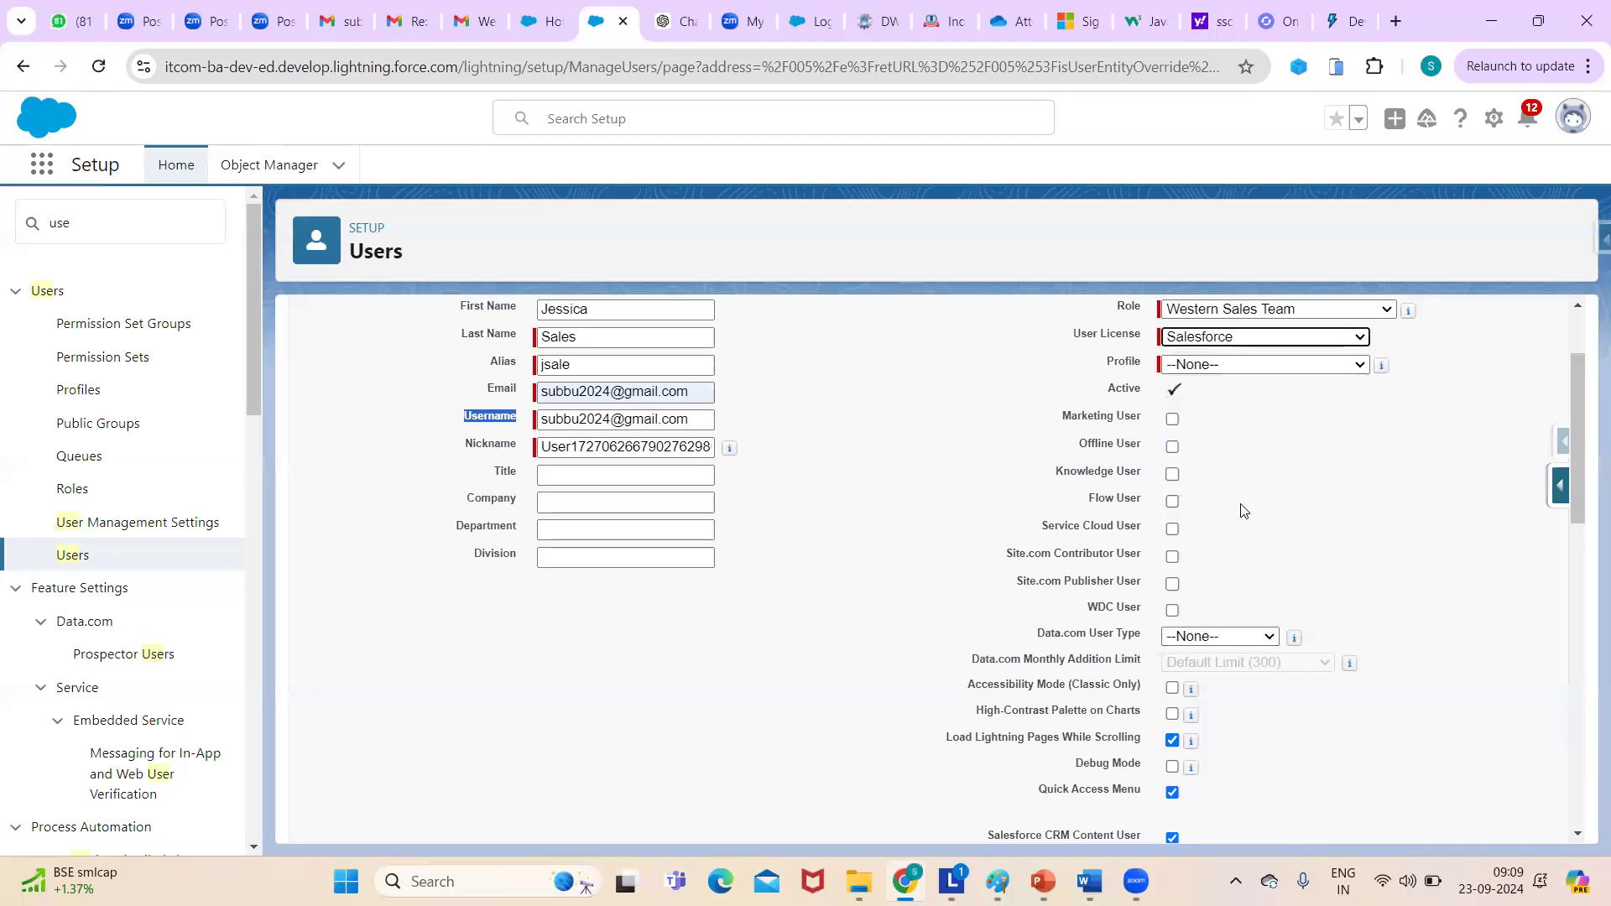
click(1198, 367)
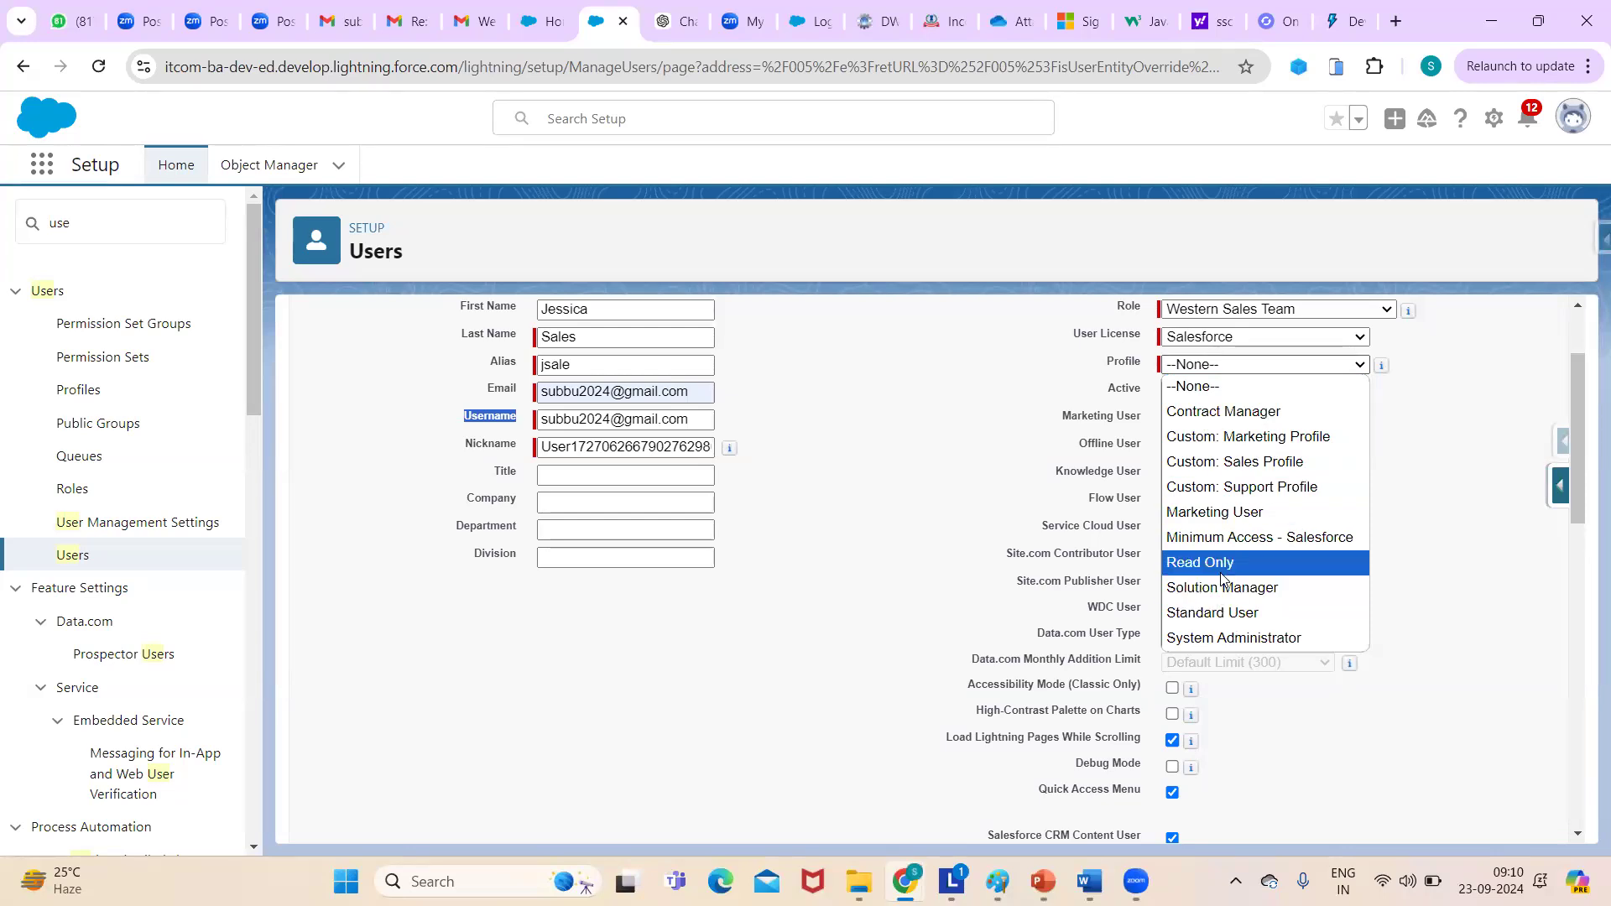
click(1260, 471)
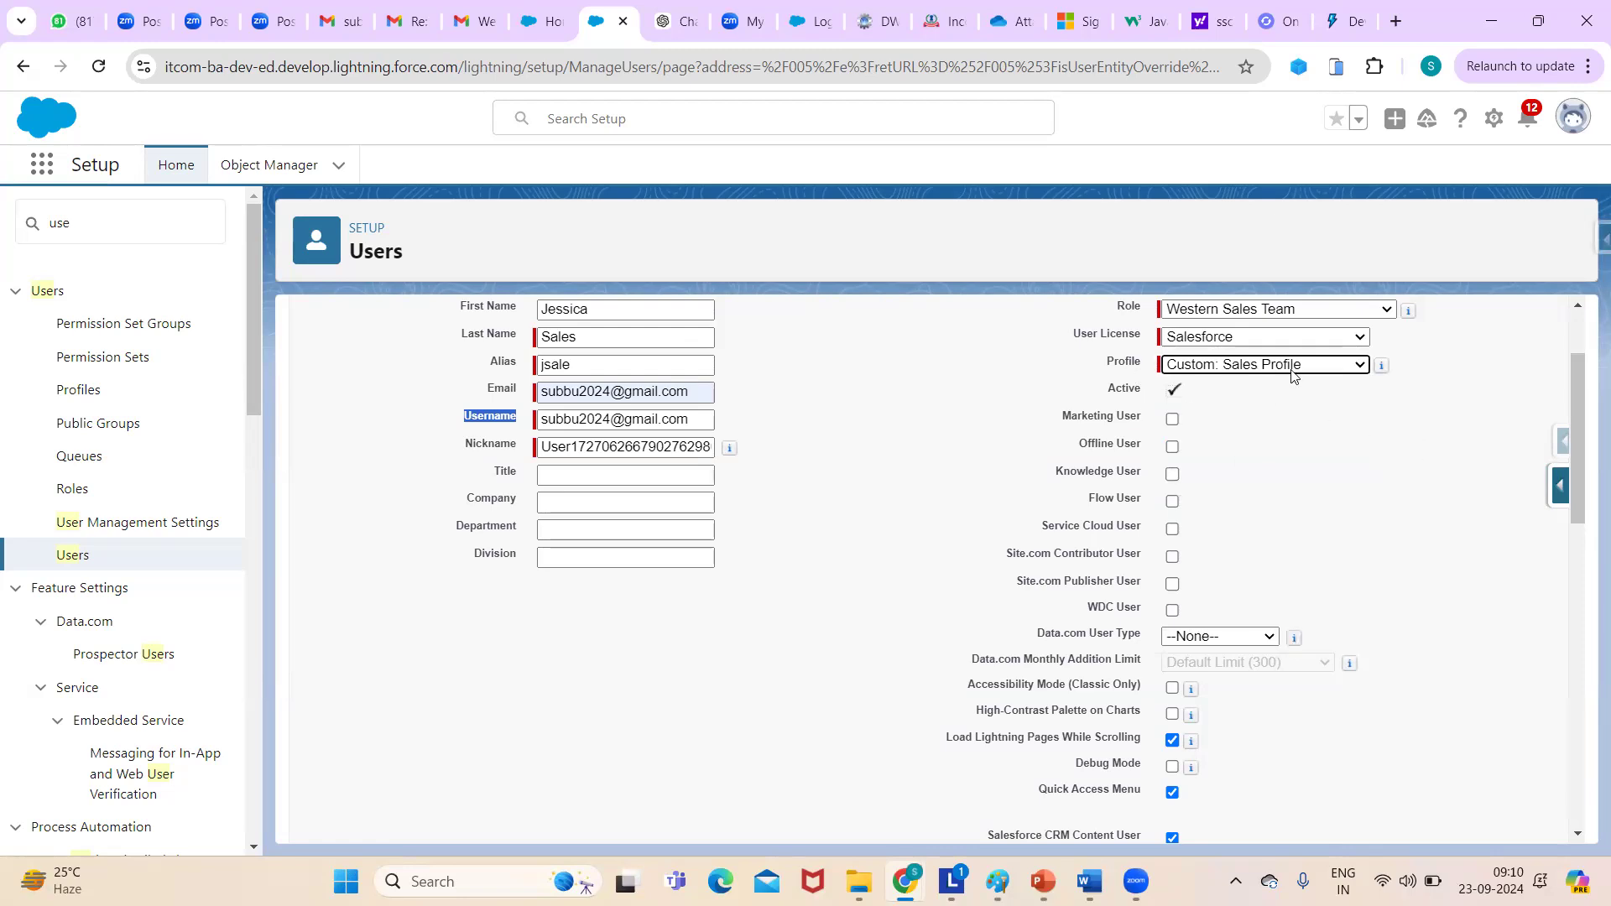
click(1280, 432)
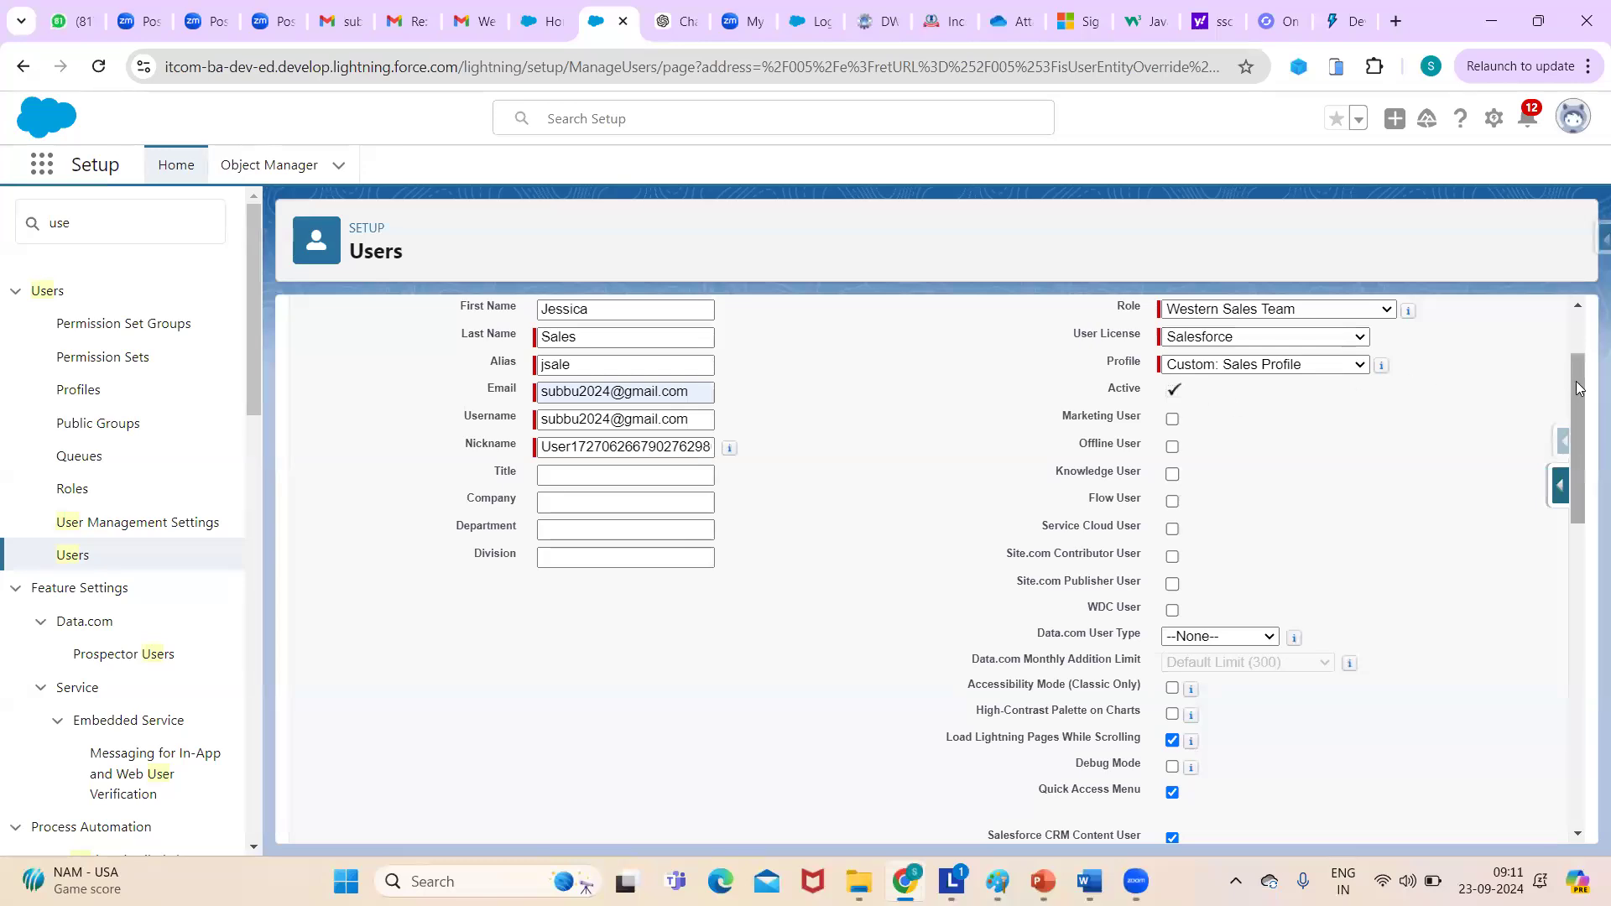
drag(1577, 388, 1577, 400)
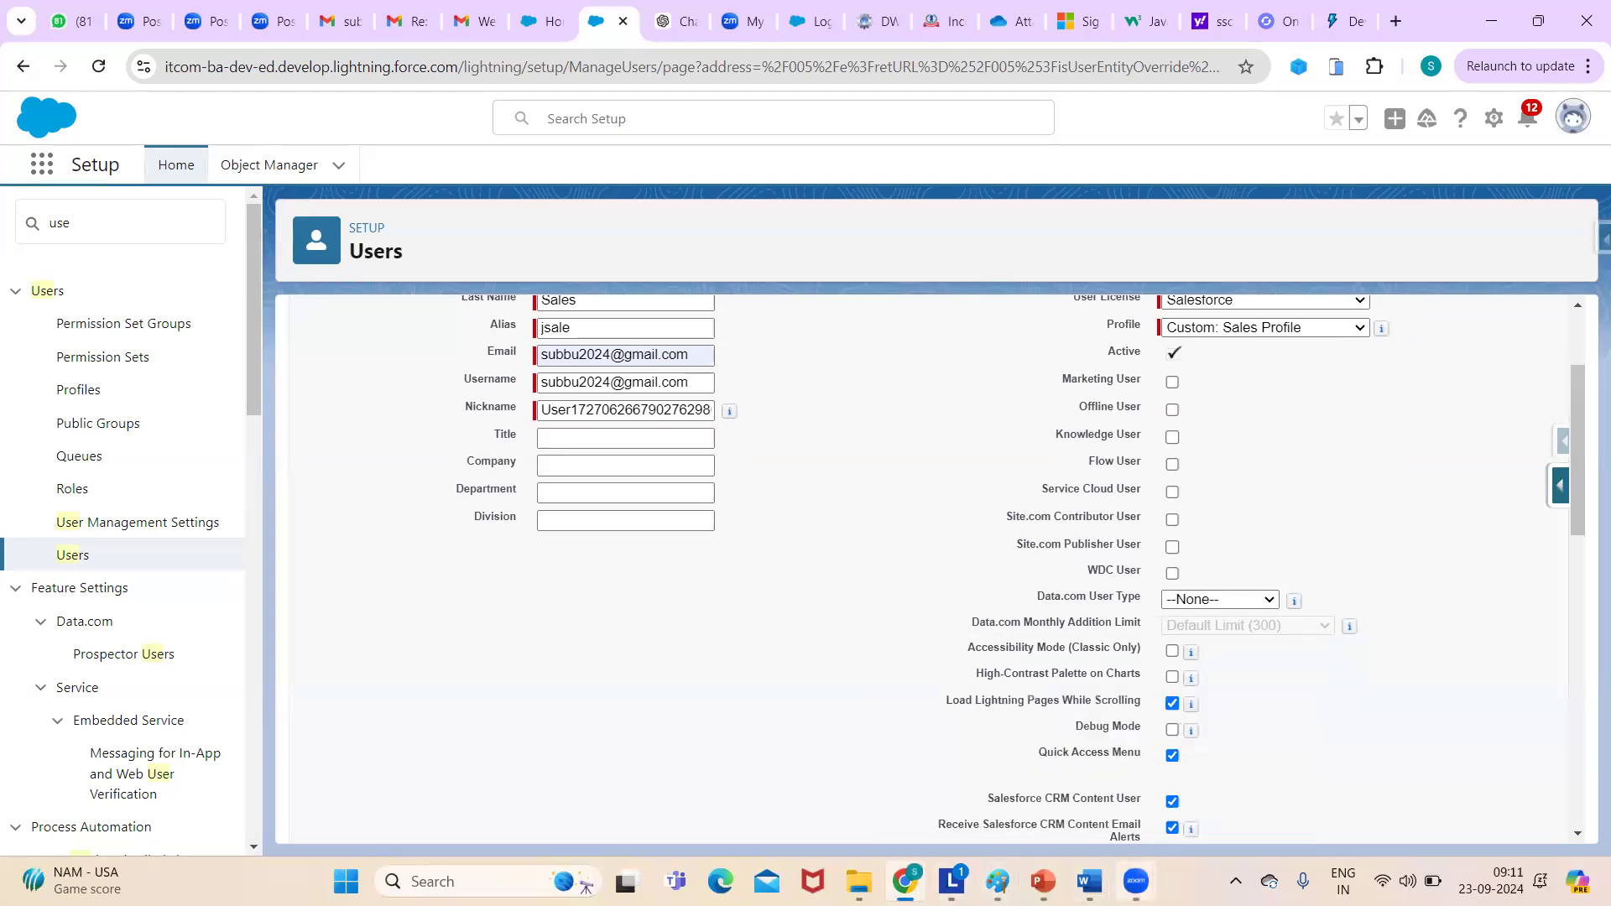
click(478, 868)
- Open Notepad and bring up the course-notes document, maximized
text(ote)
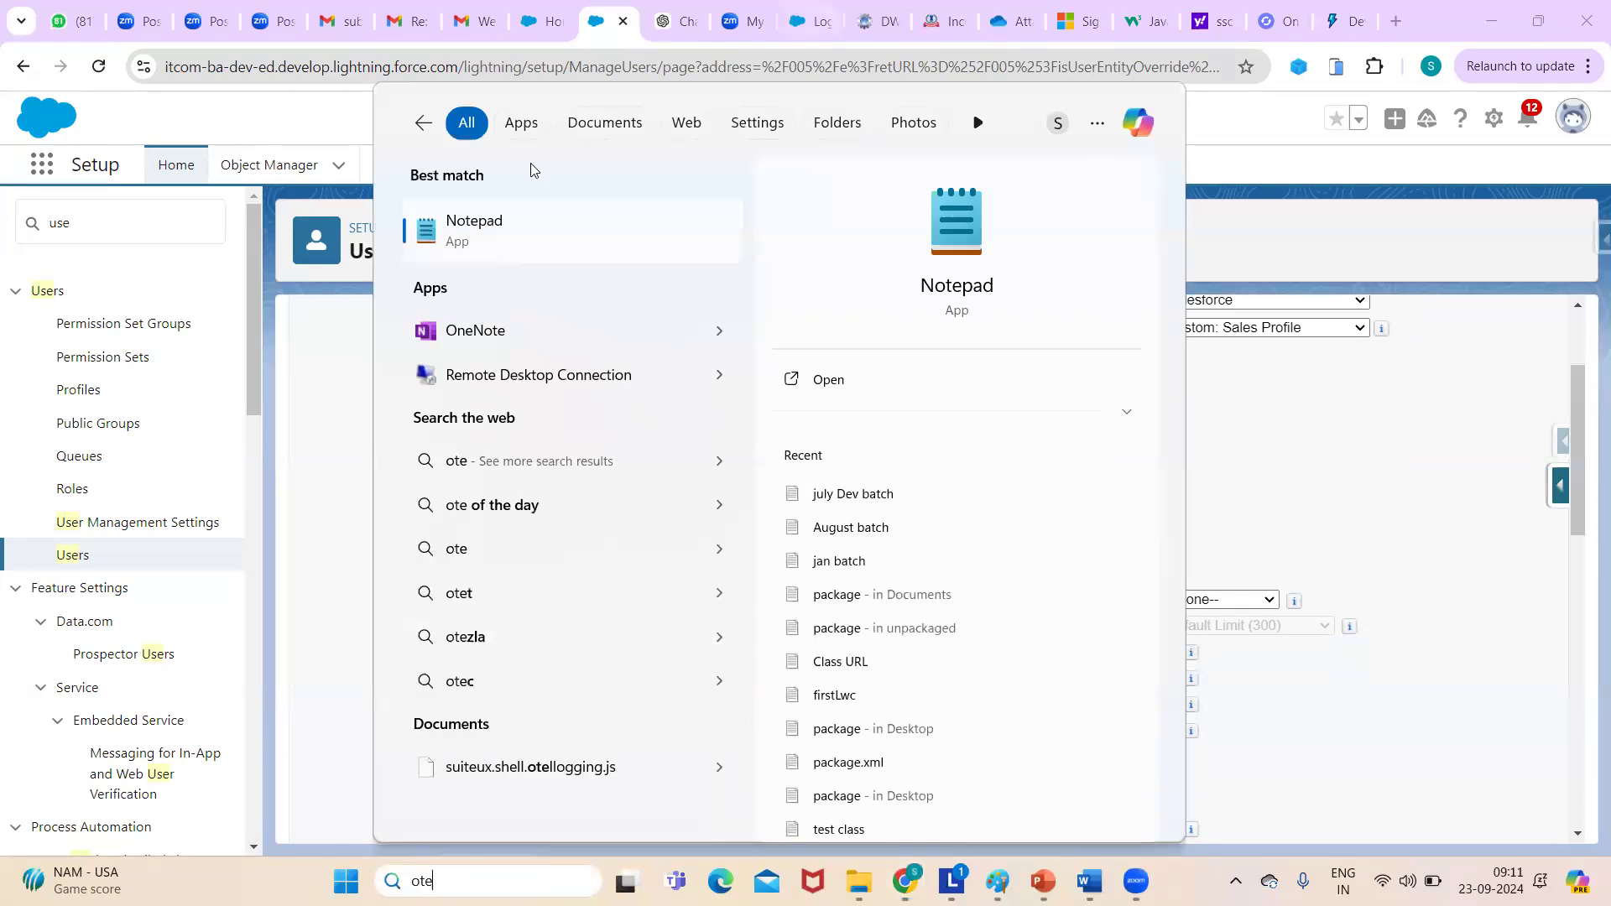
click(460, 229)
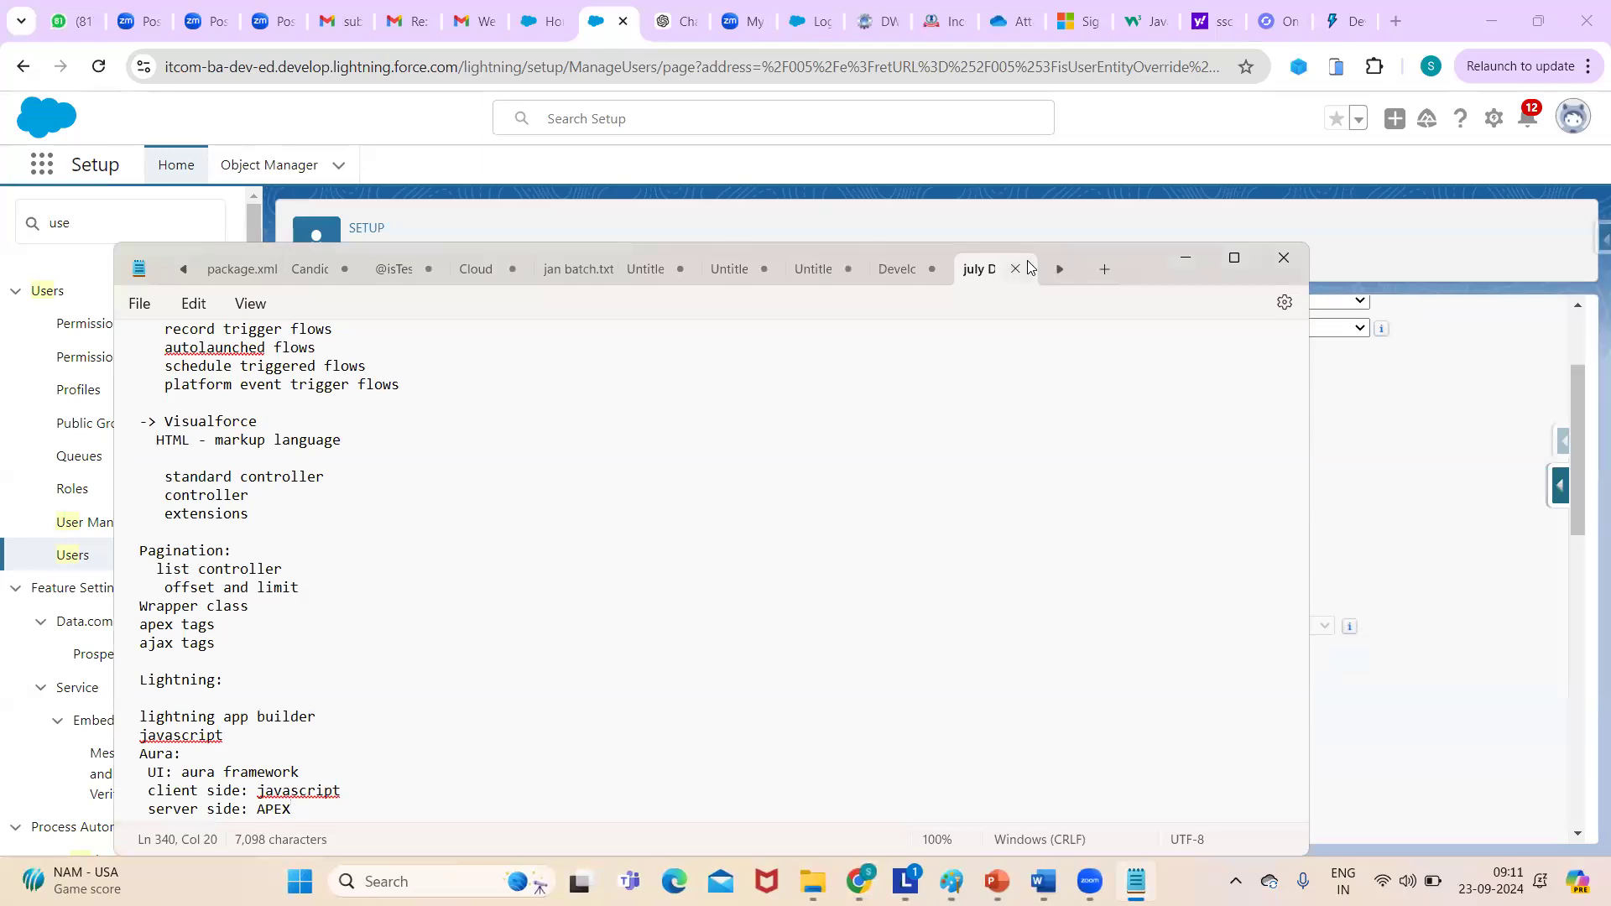
click(1060, 270)
click(1059, 270)
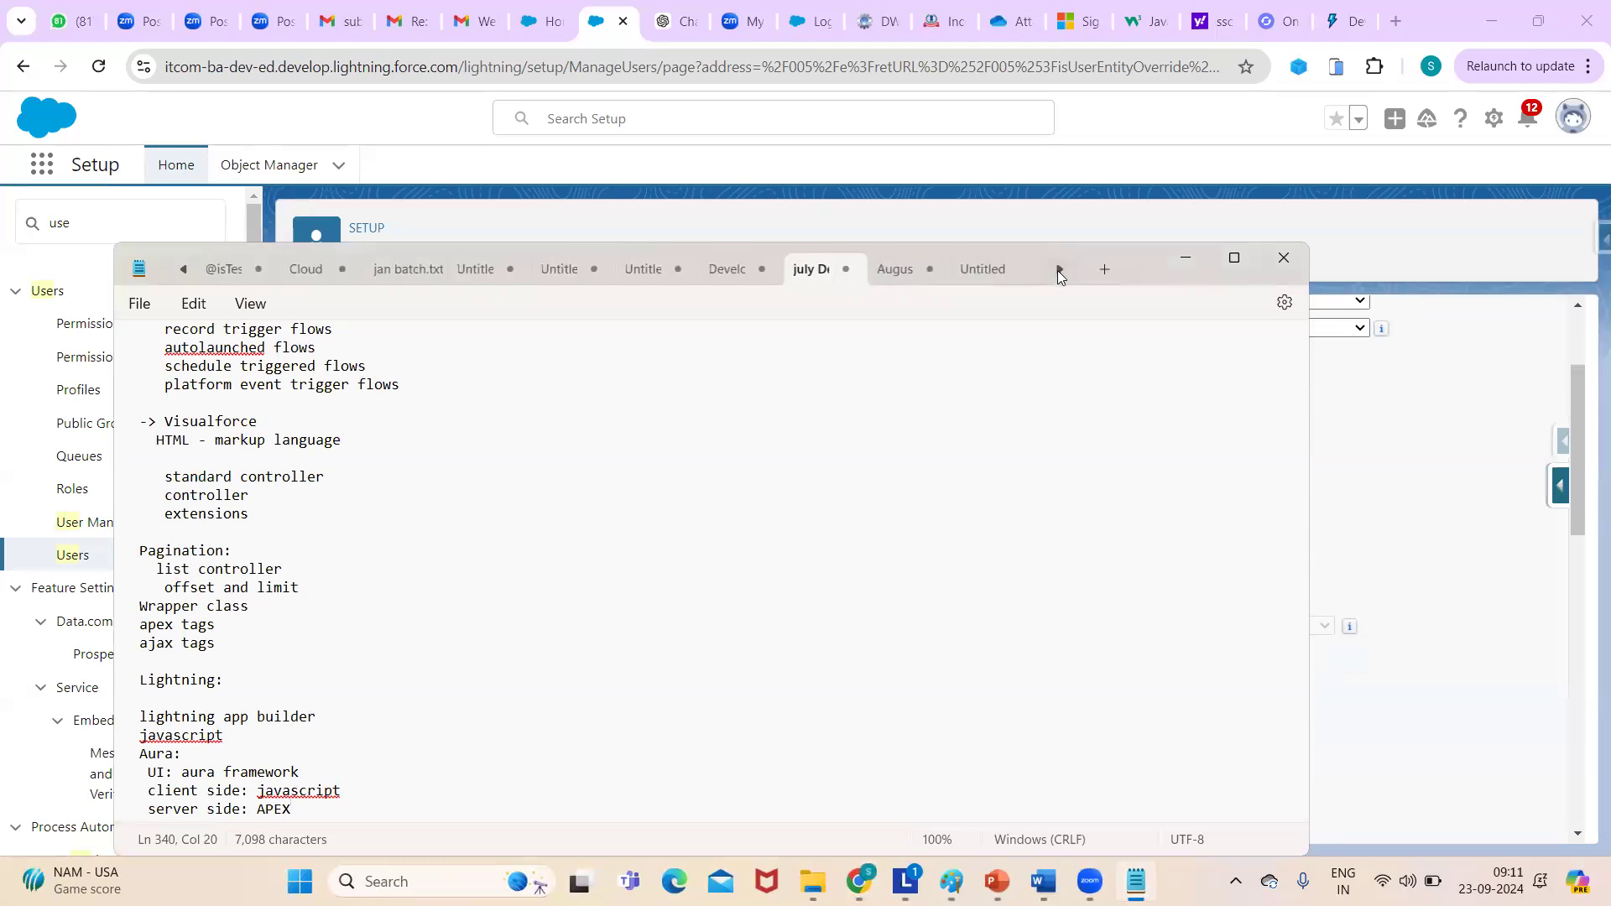
click(1060, 270)
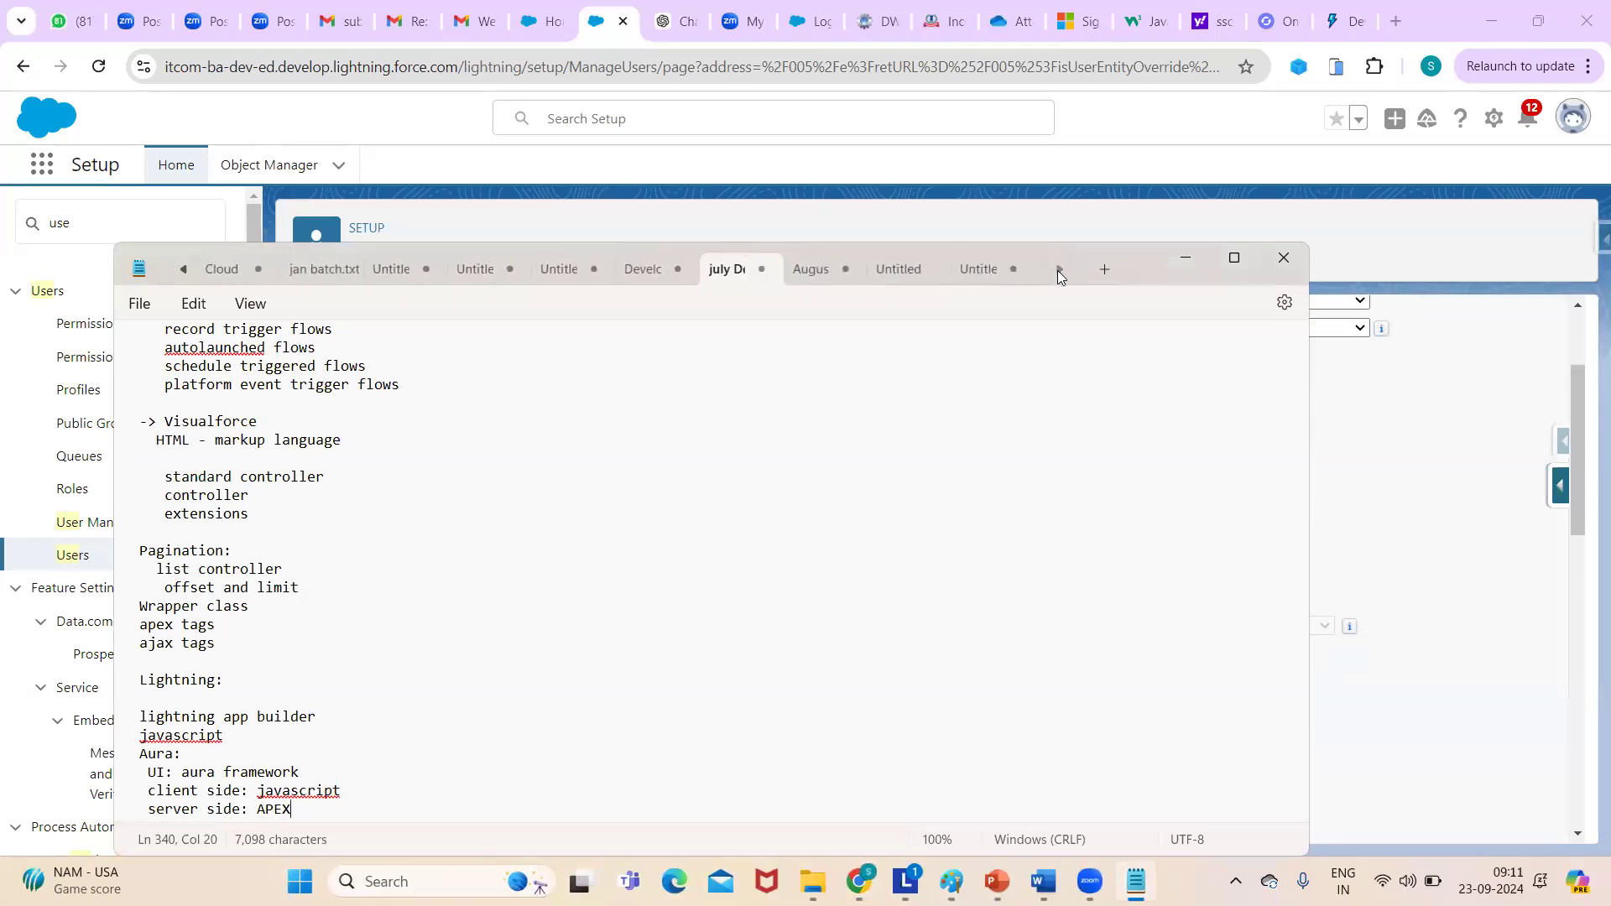
click(907, 279)
click(984, 281)
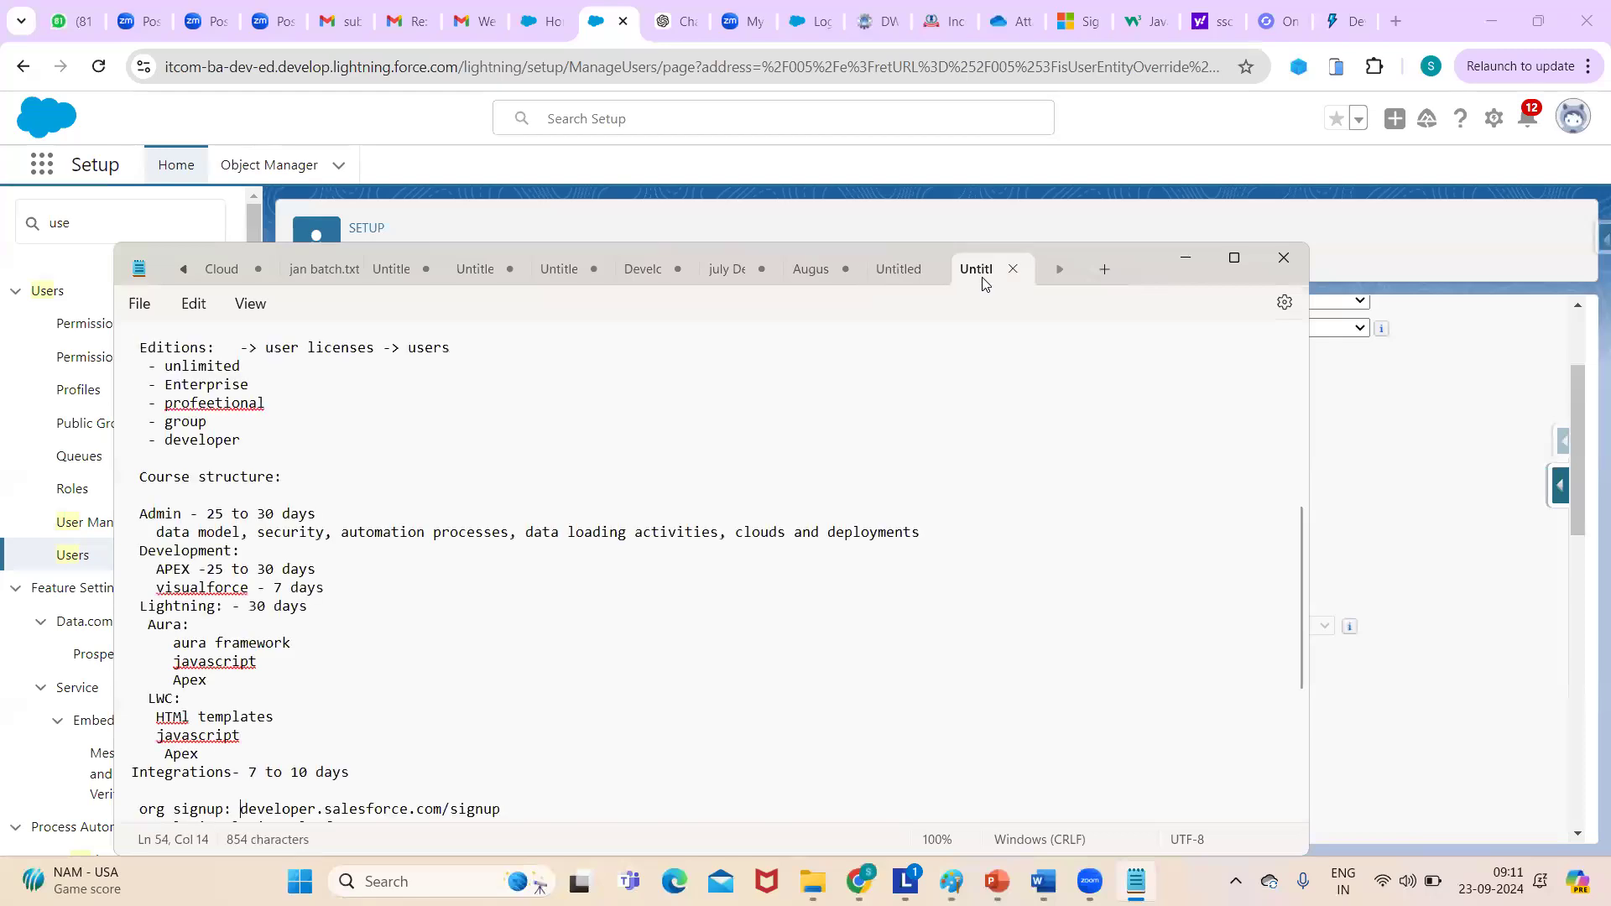
click(1232, 259)
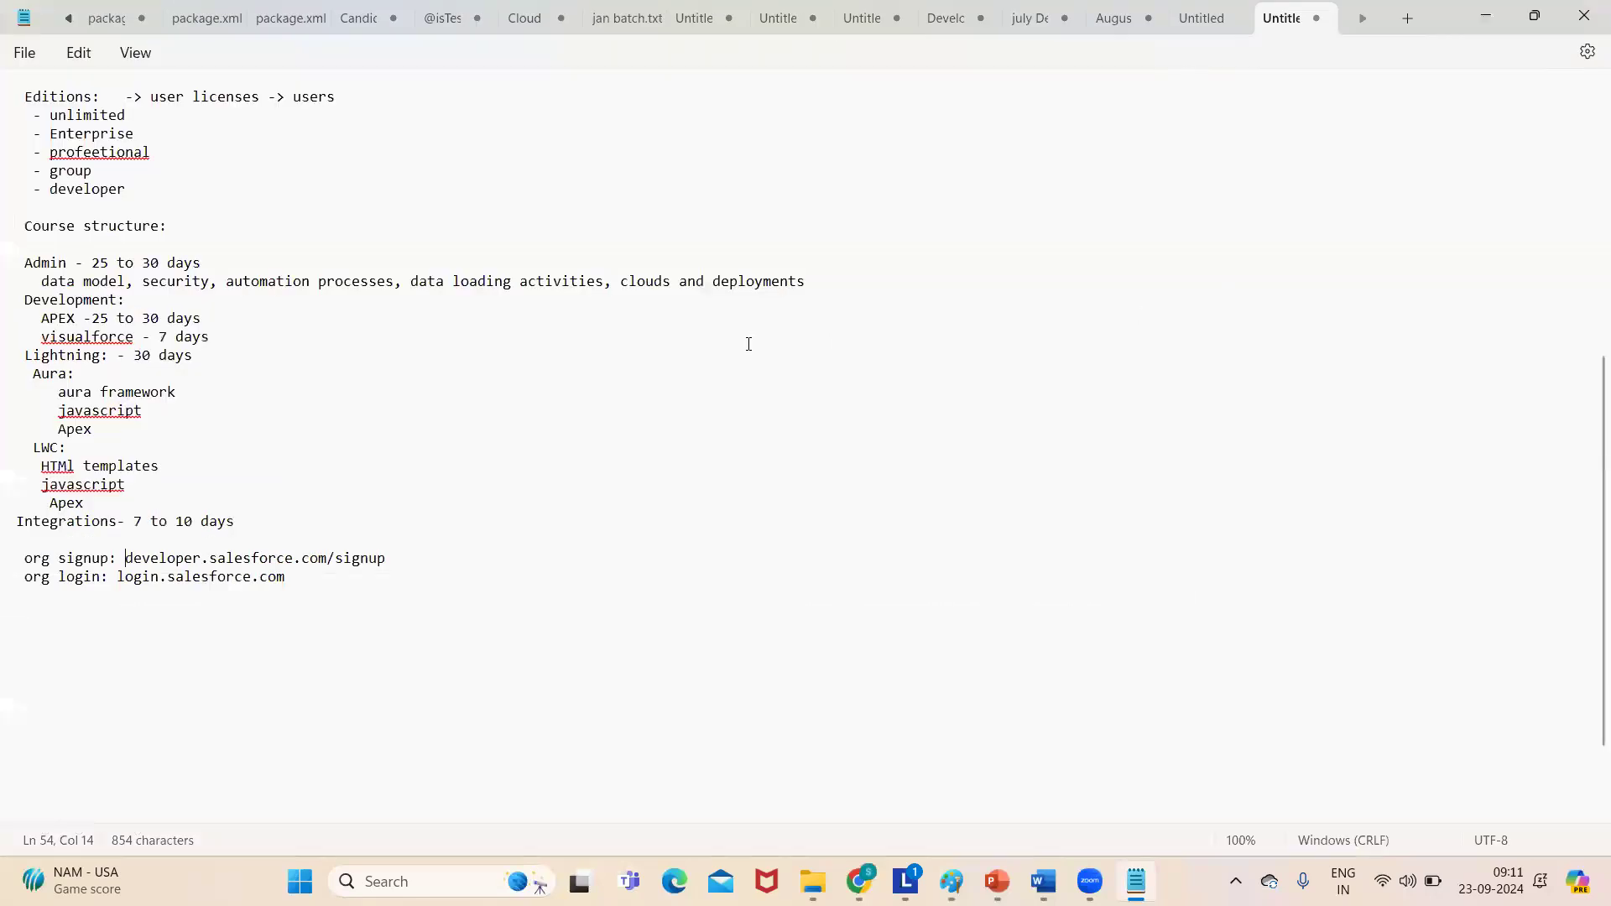
- Add a 'Users' line below the org login line and minimize Notepad
click(302, 586)
key(Return)
key(Return)
text(Users:)
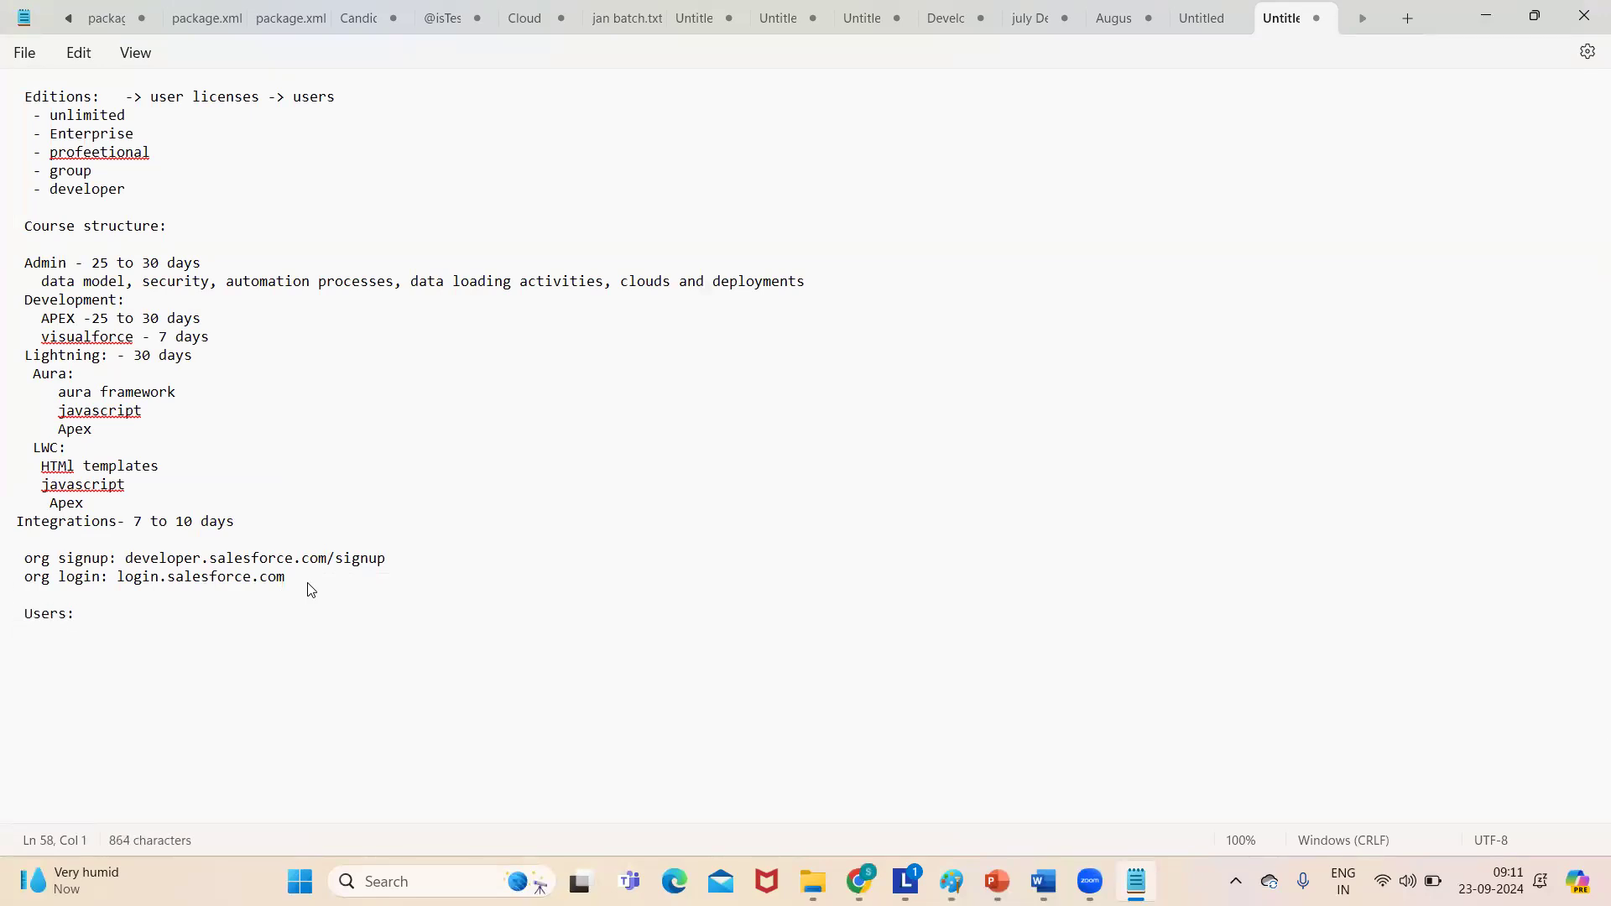
click(1488, 29)
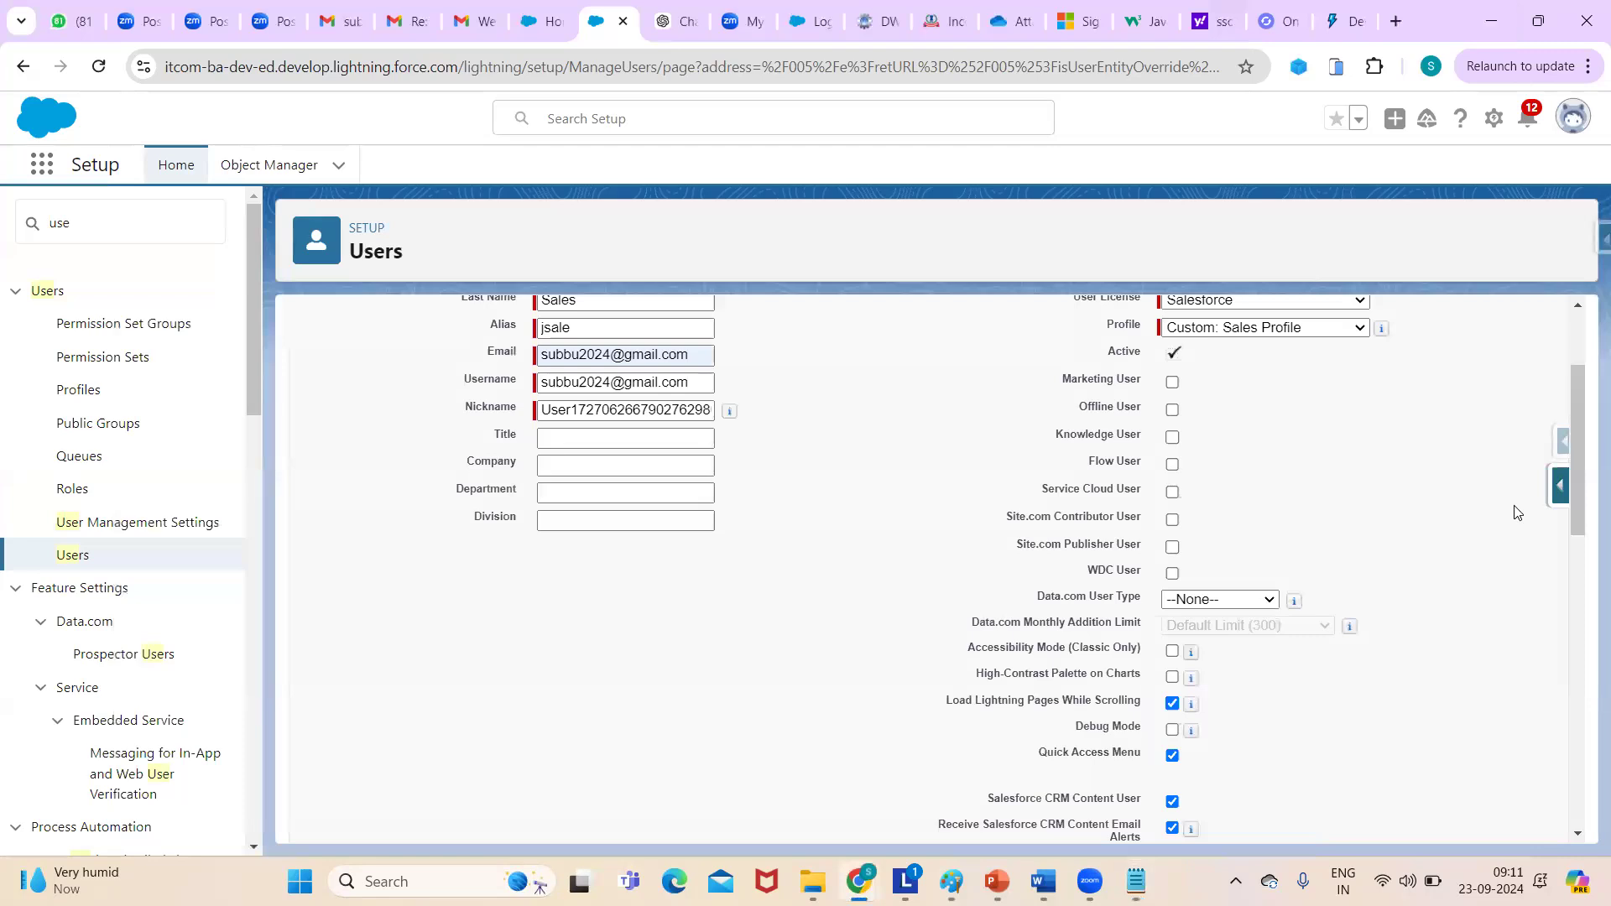
scroll(1583, 447, up, 2)
scroll(1583, 447, down, 2)
scroll(1586, 447, up, 1)
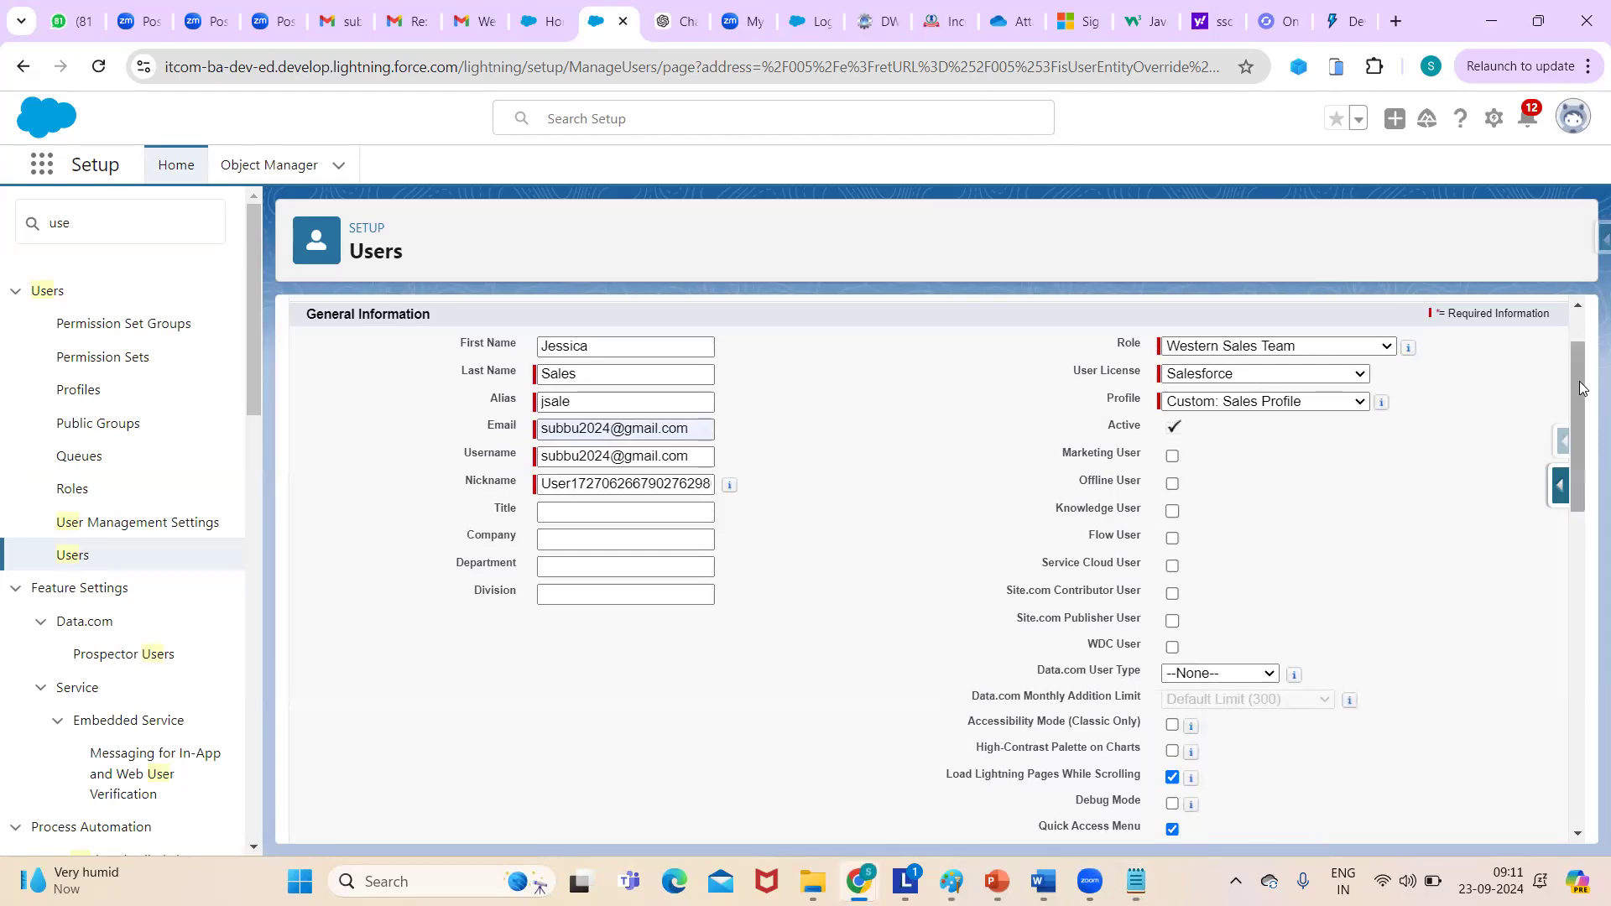
drag(1582, 388, 1567, 348)
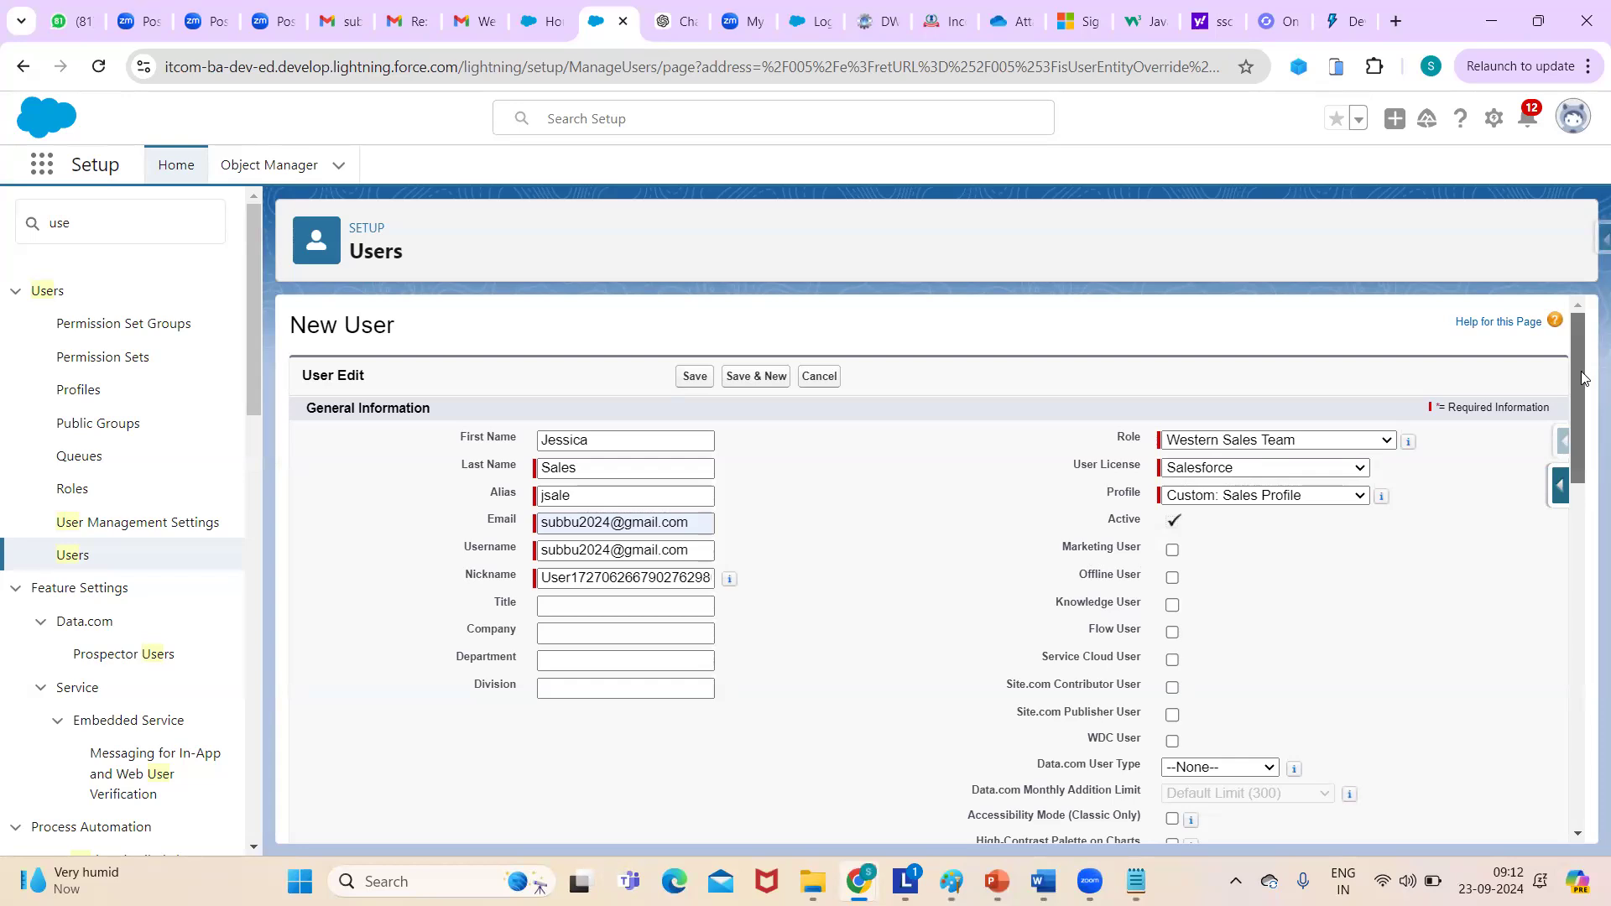
drag(1583, 377, 1583, 400)
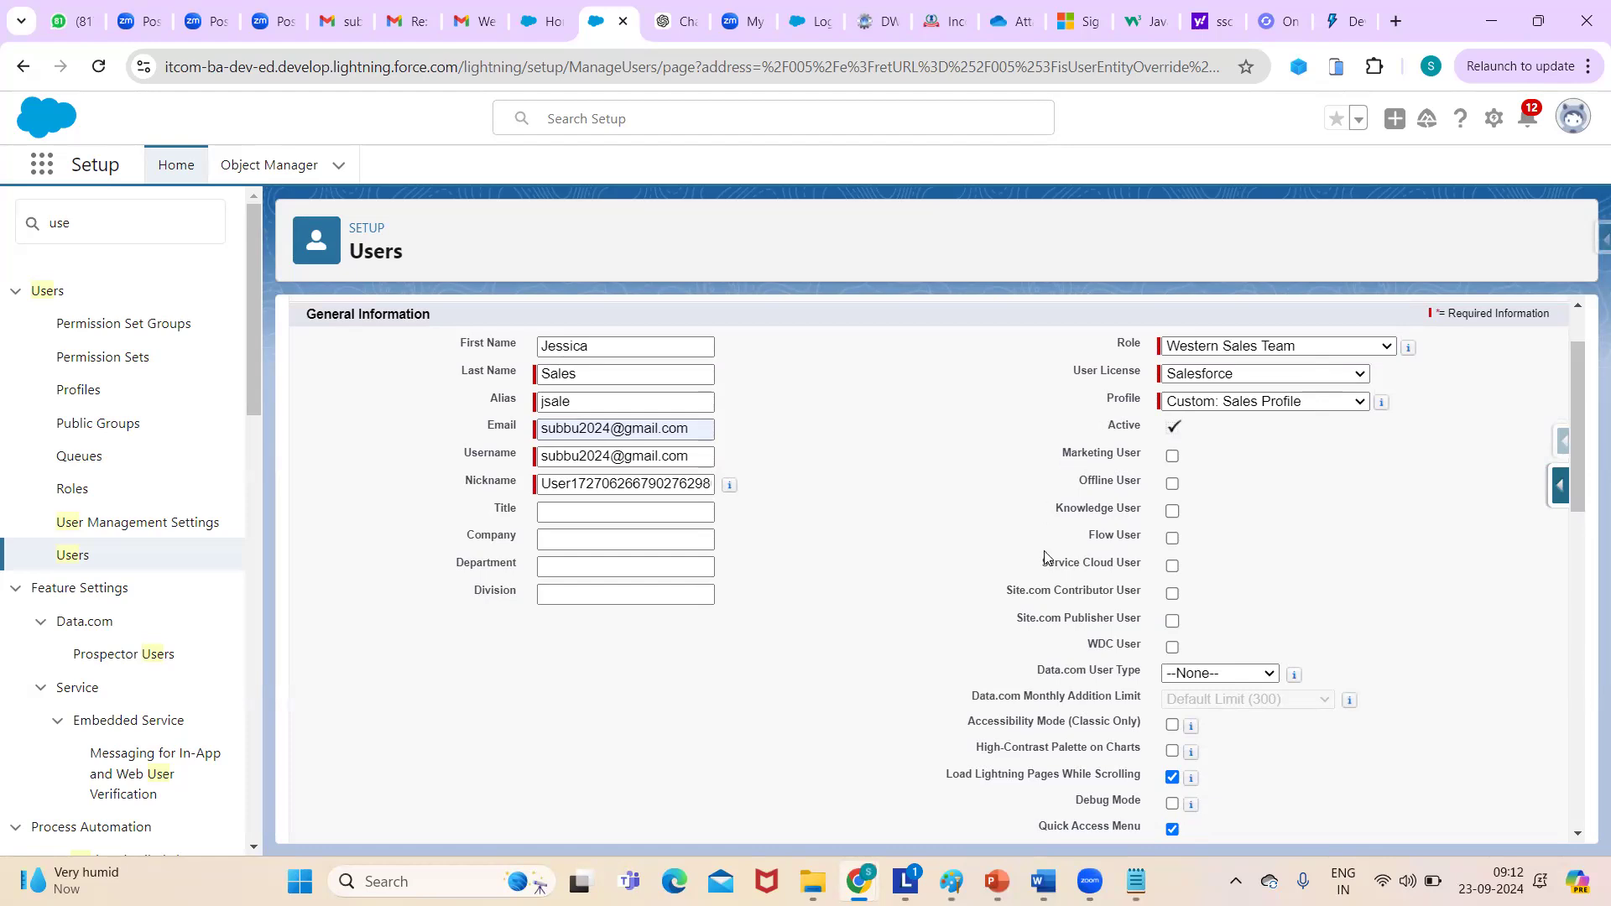
drag(1587, 379, 1436, 582)
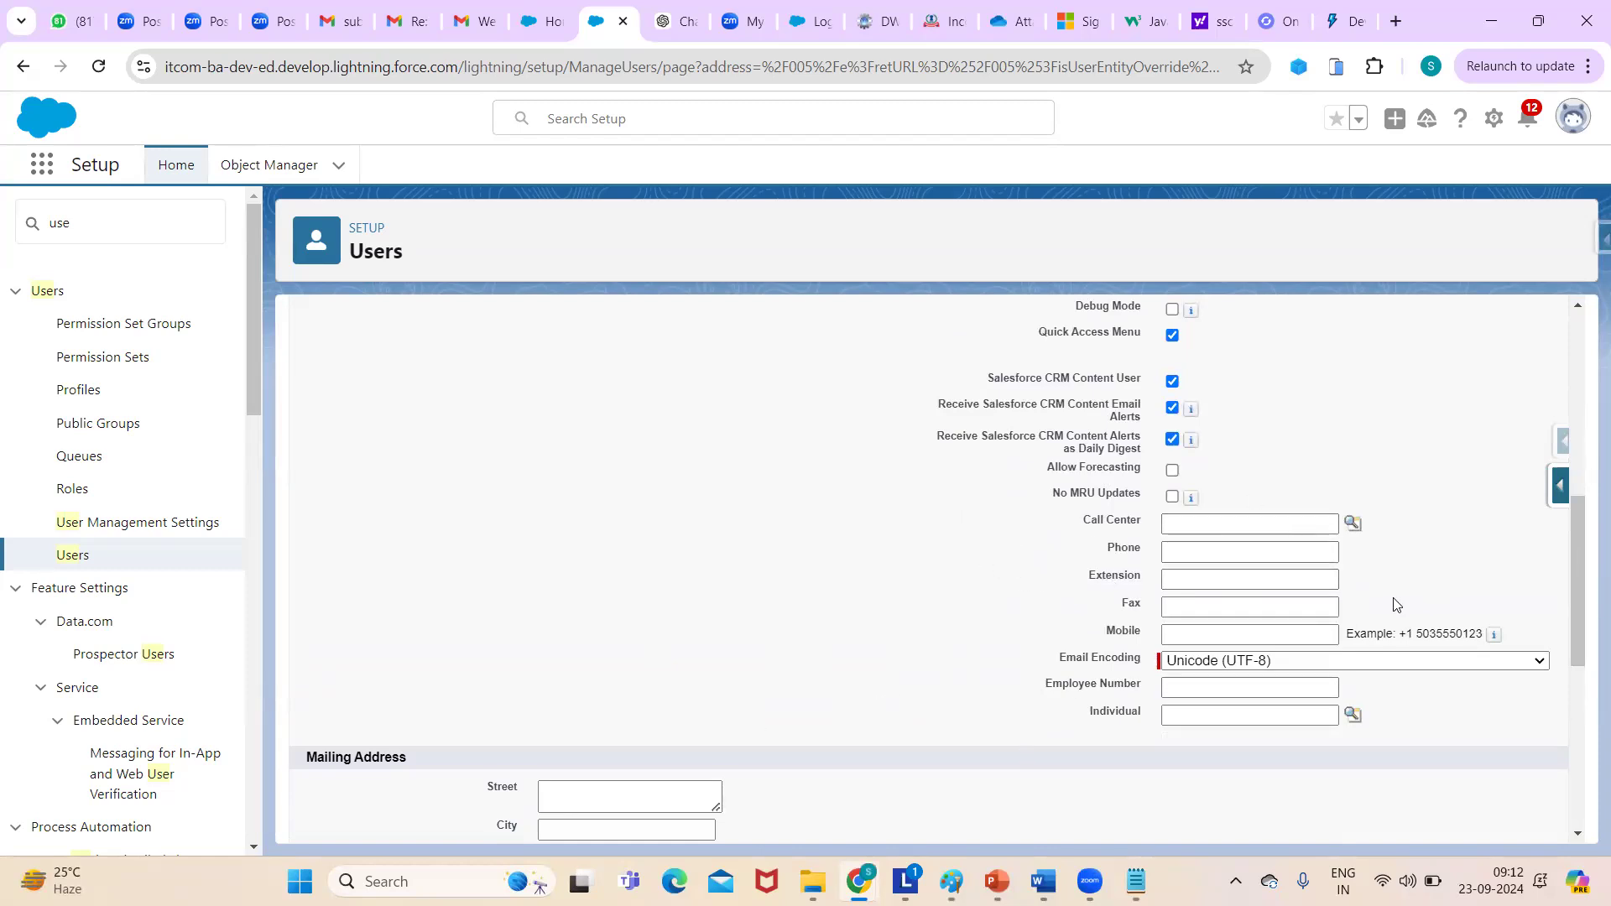
drag(1575, 545, 1579, 641)
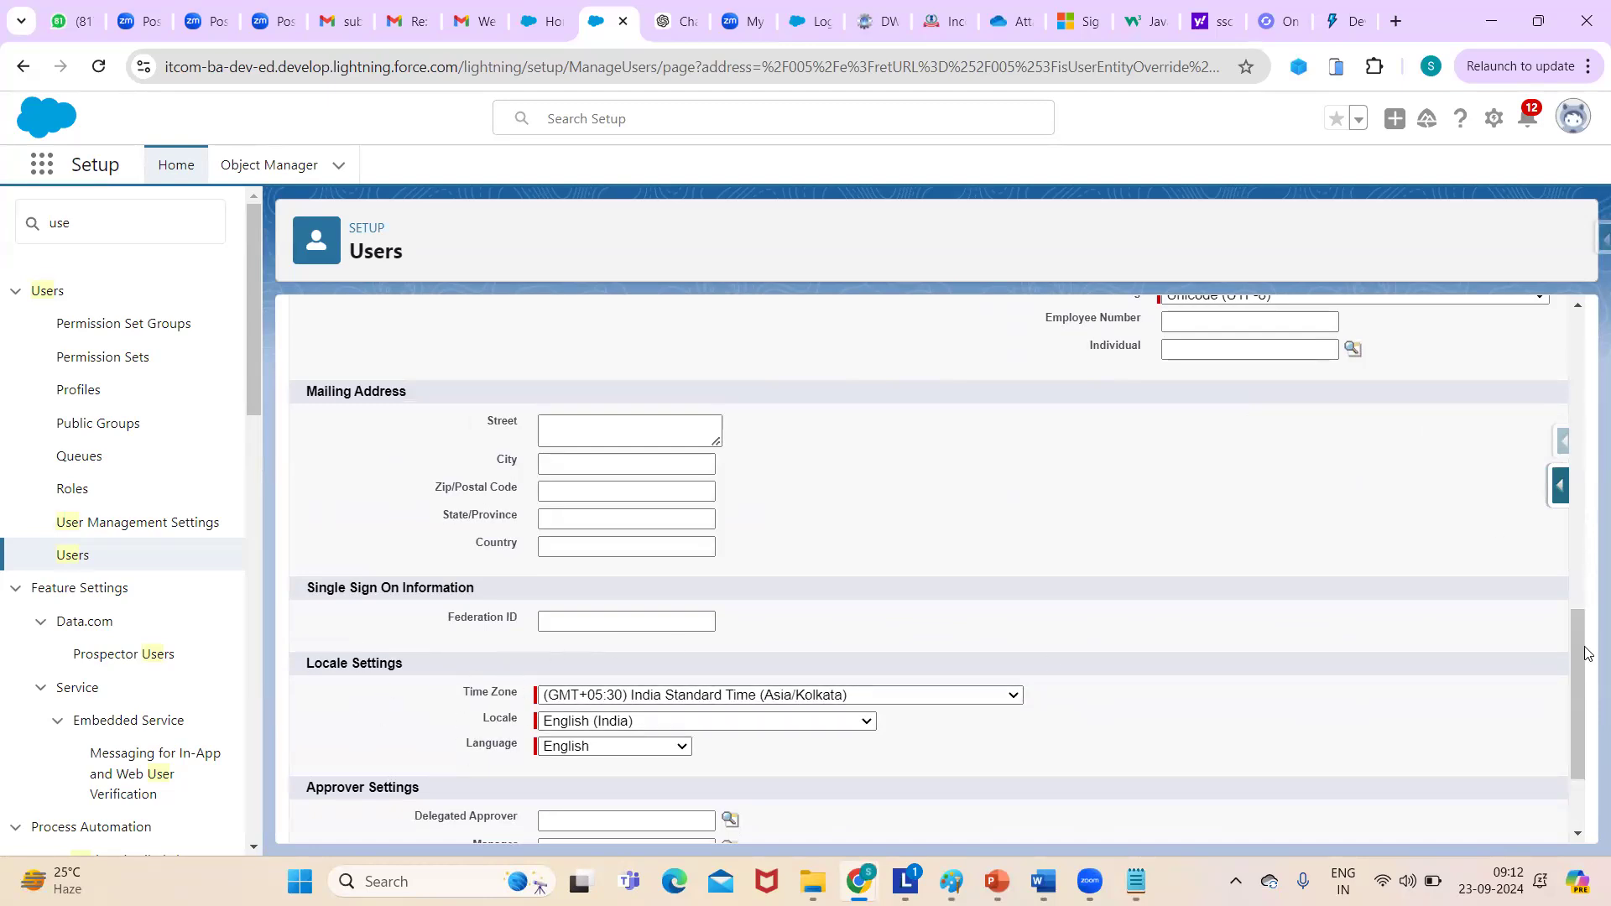
drag(1584, 653, 1588, 744)
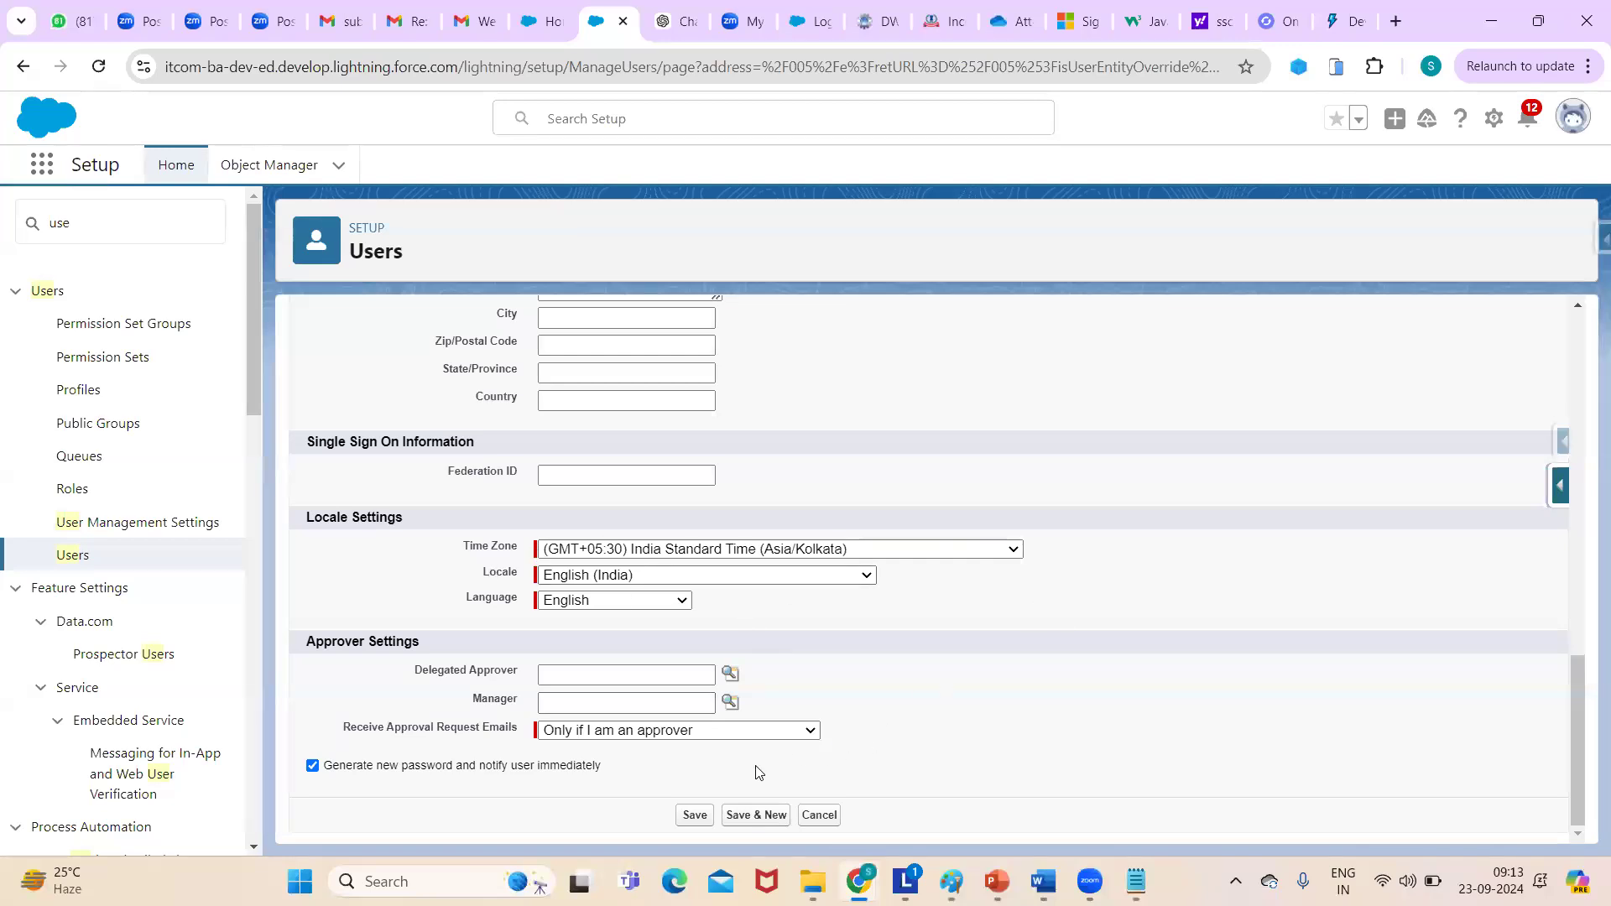
- Save the user, changing the username digit before the @ to 43 to fix the duplicate
click(311, 767)
click(309, 766)
drag(1582, 736, 1582, 396)
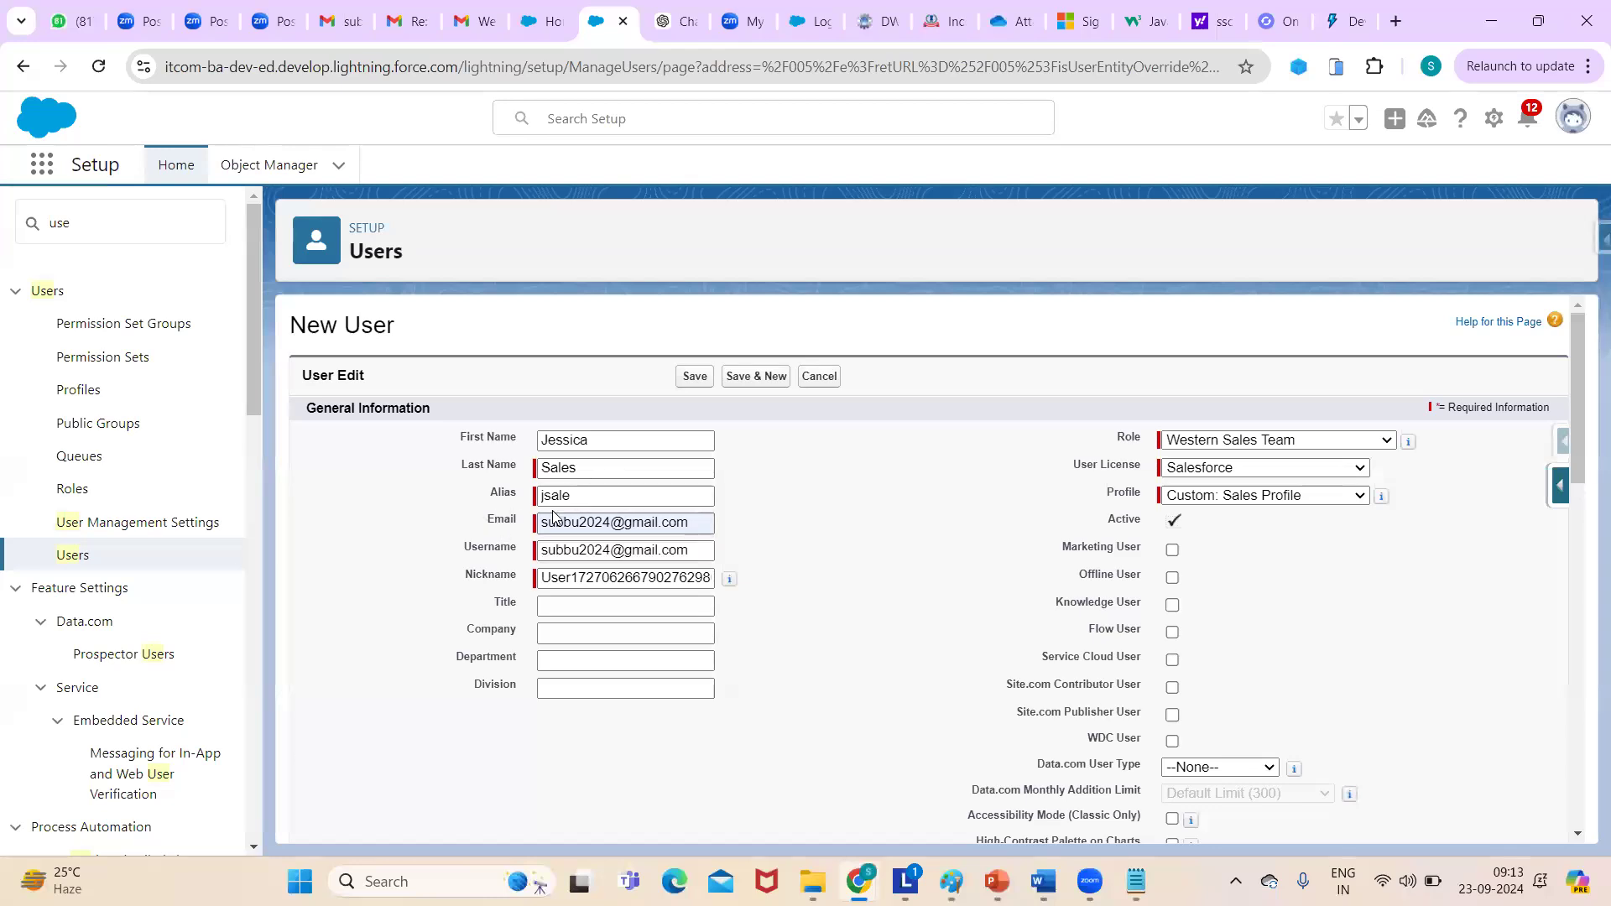
click(691, 375)
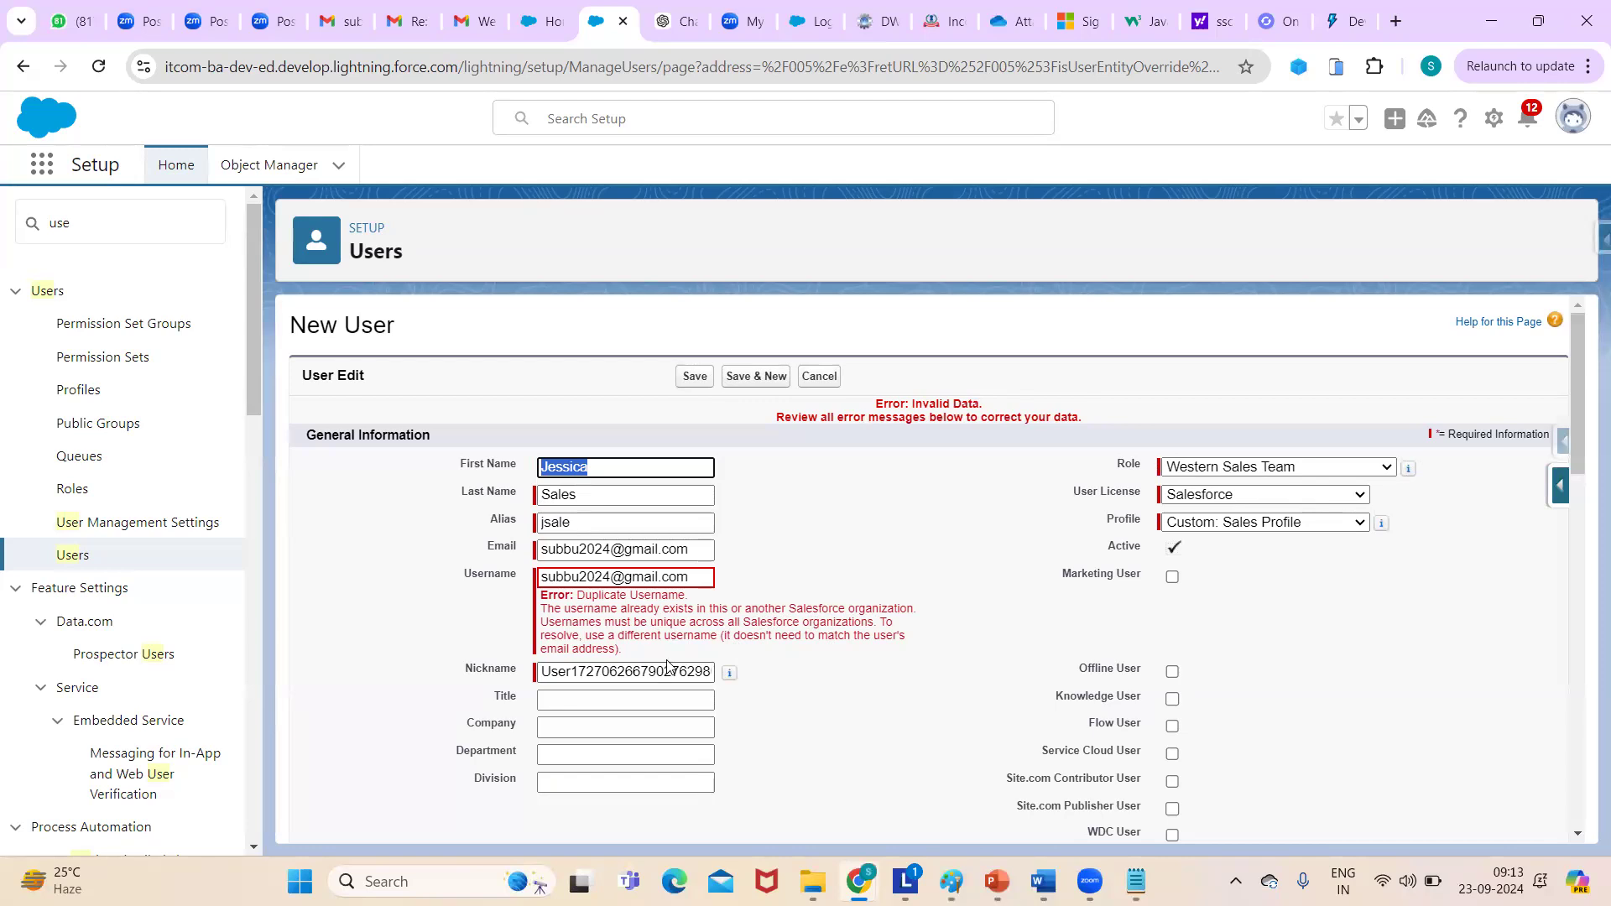
click(616, 579)
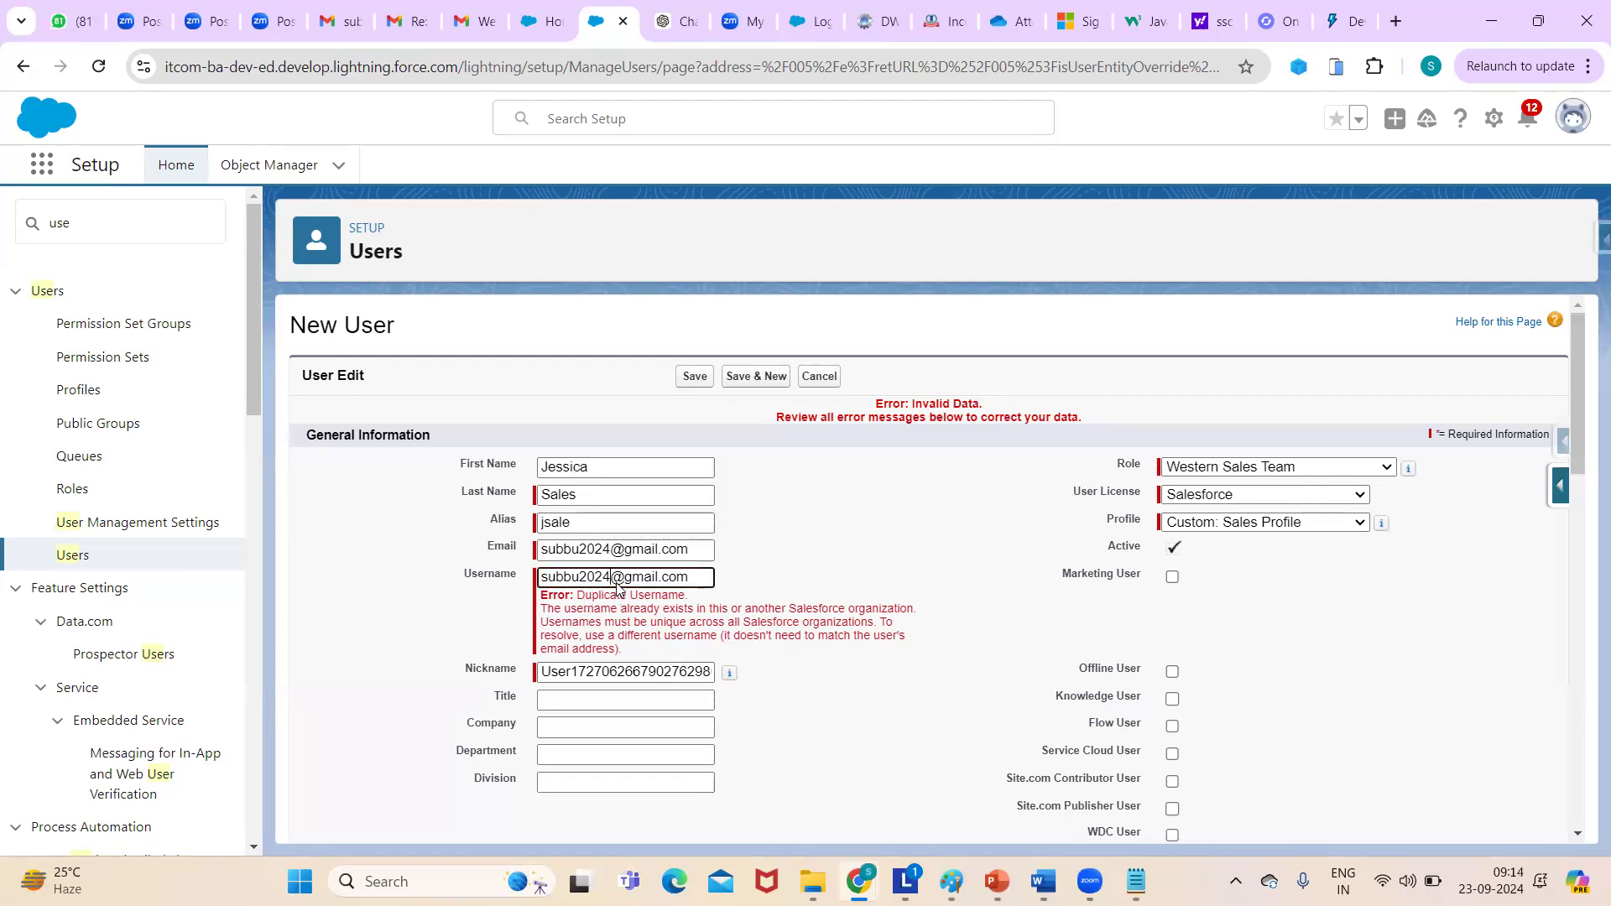
key(BackSpace)
text(43)
click(696, 378)
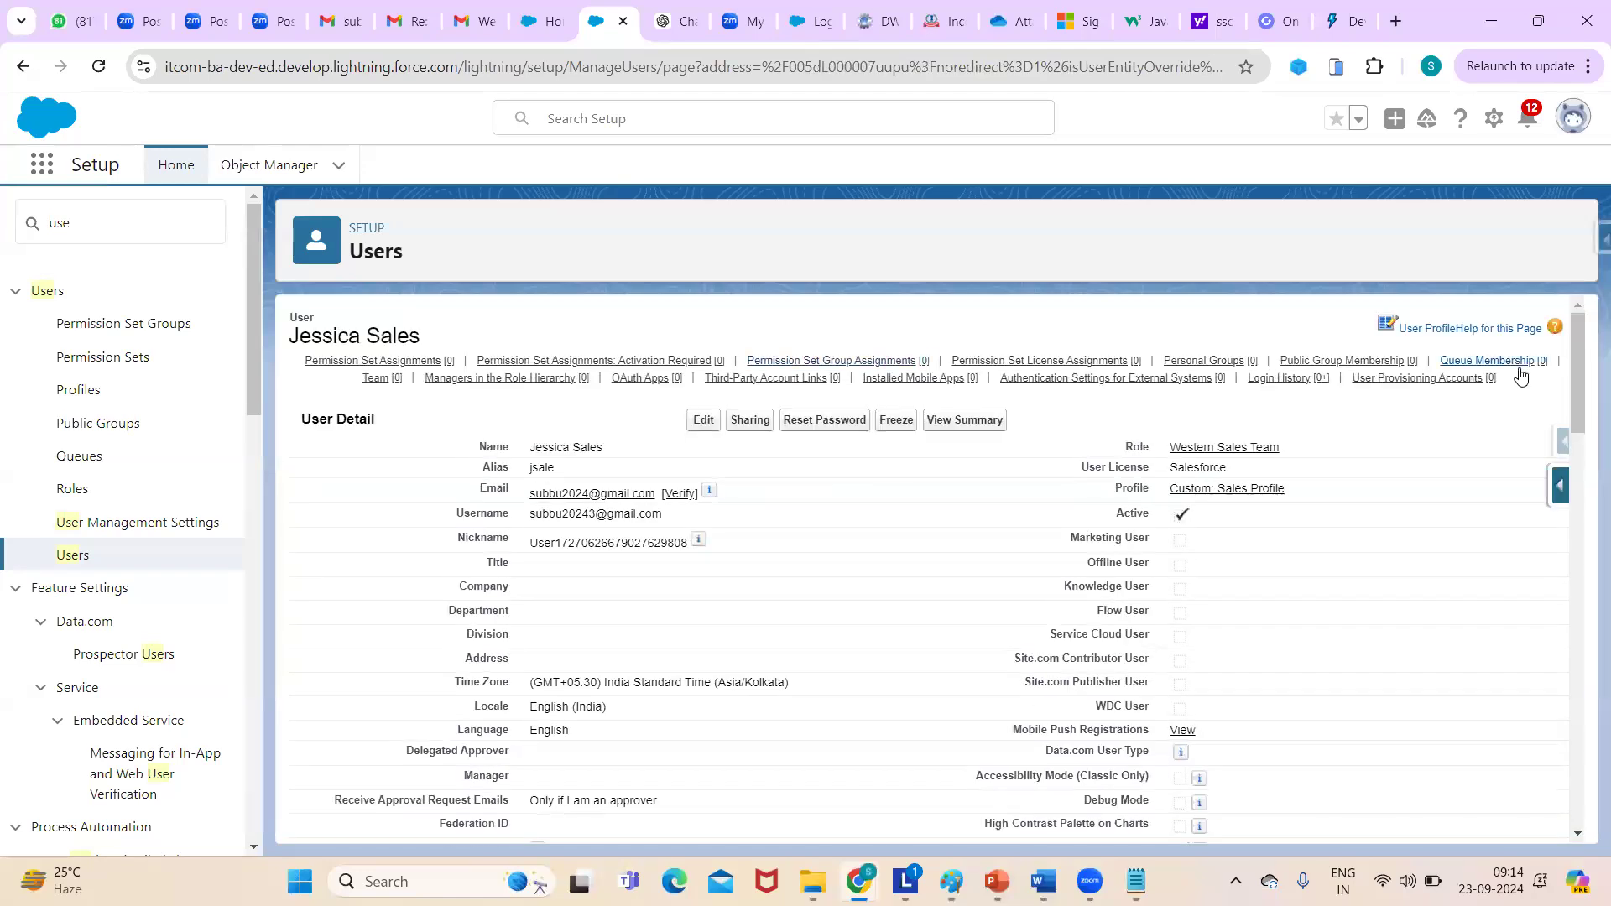
- Edit the user, replace the username prefix with her pasted first name, and save
mouse_move(1573, 406)
mouse_down()
mouse_move(1580, 431)
mouse_move(1579, 415)
mouse_up()
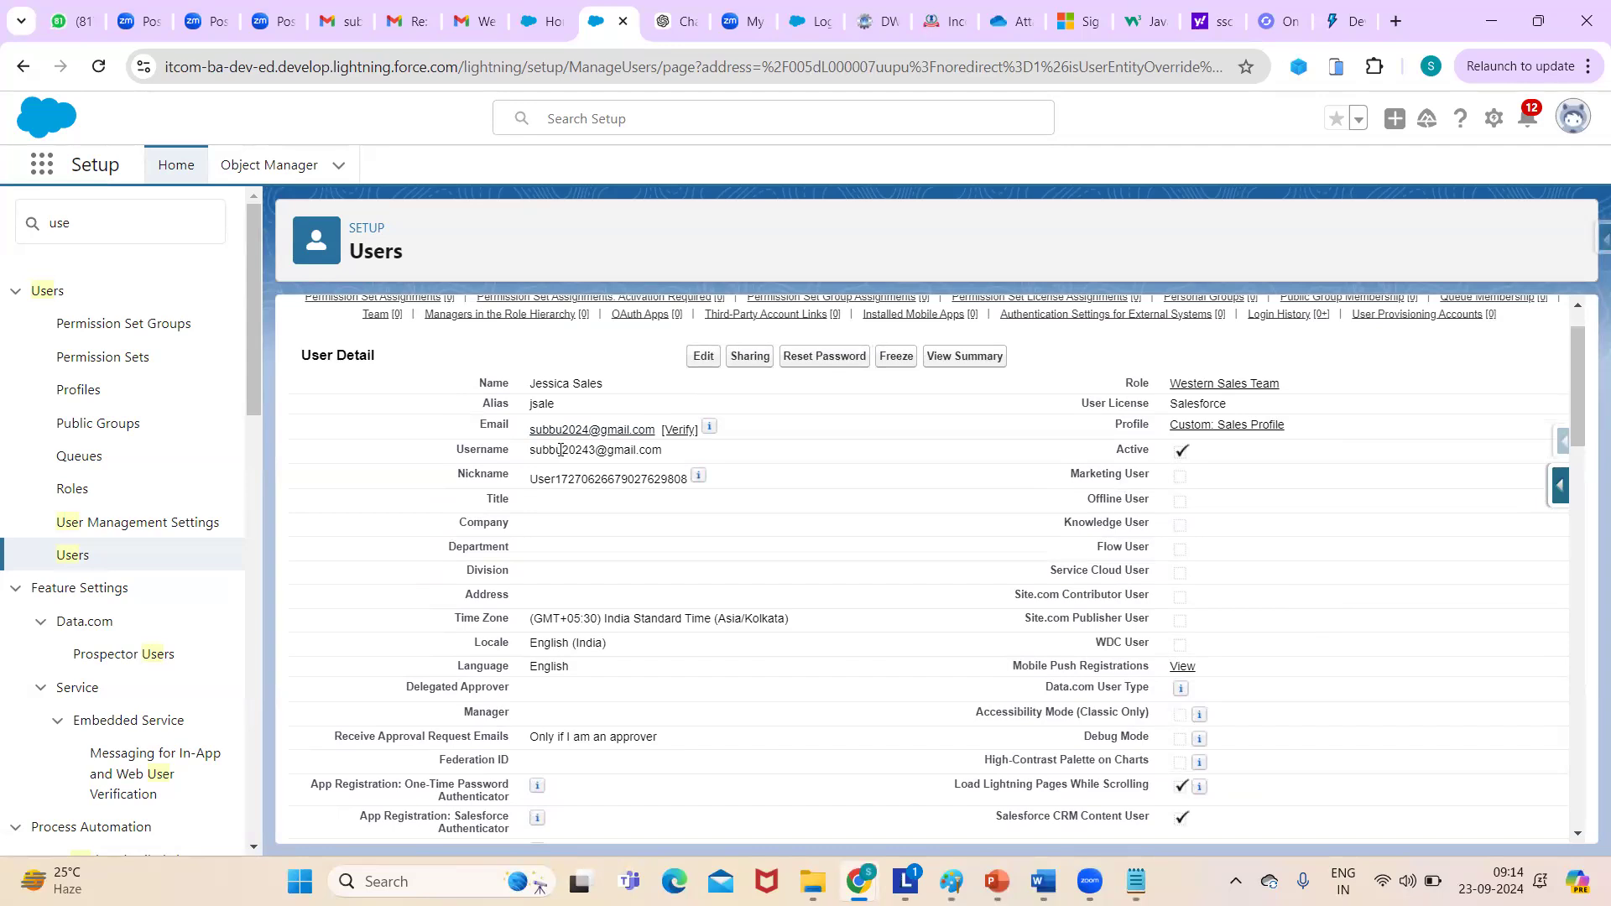
click(703, 356)
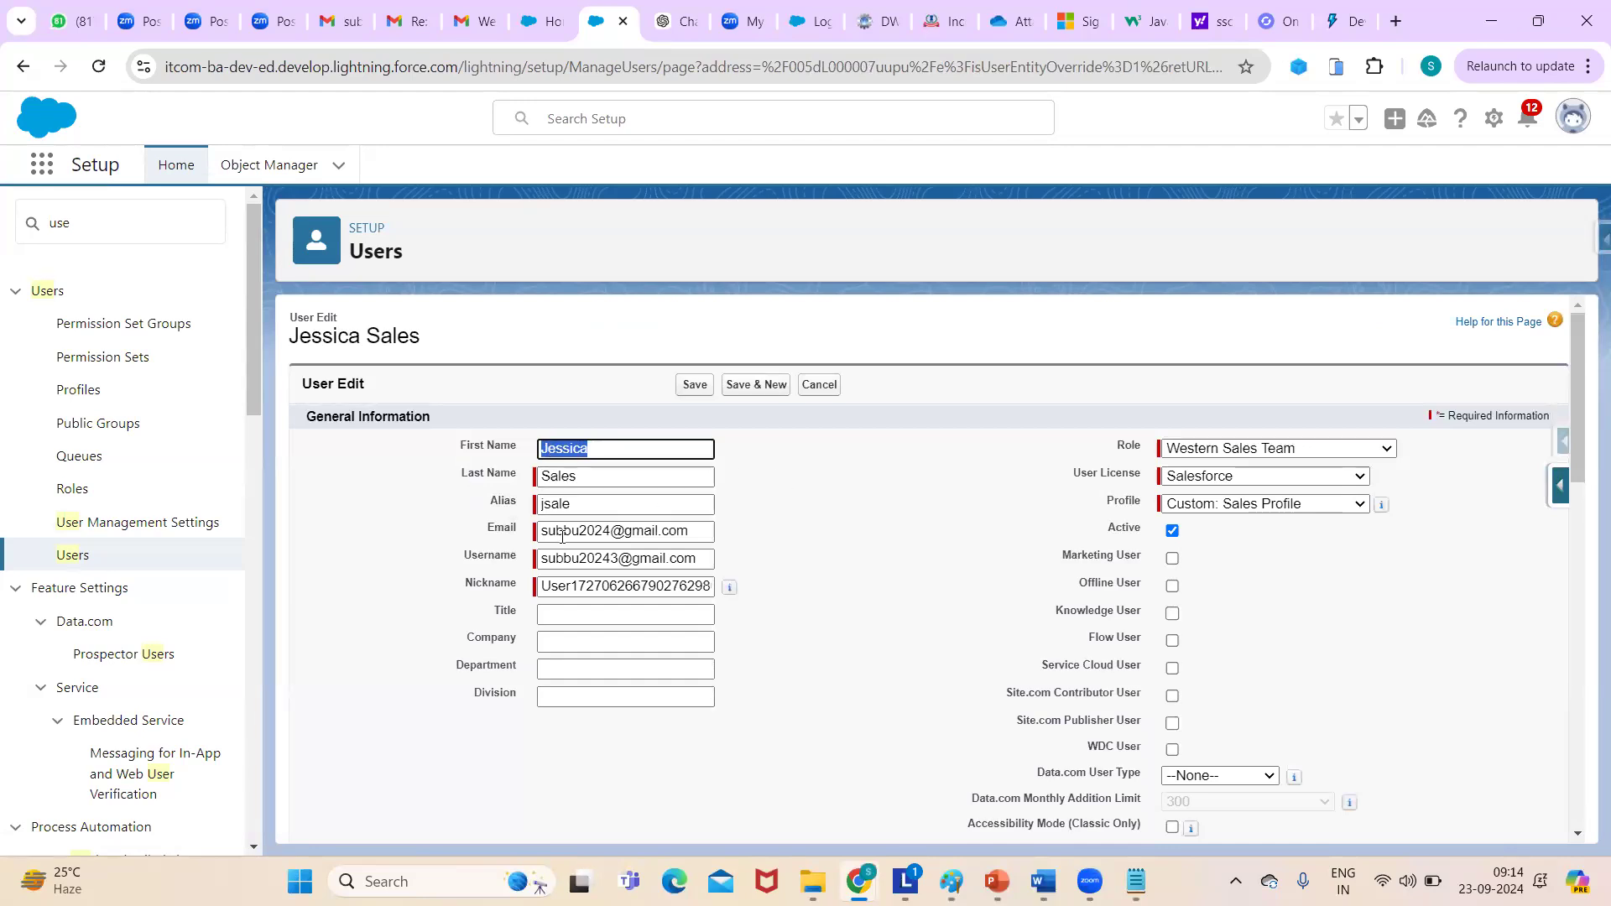
click(582, 560)
key(BackSpace)
key(BackSpace)
key(BackSpace)
key(BackSpace)
key(BackSpace)
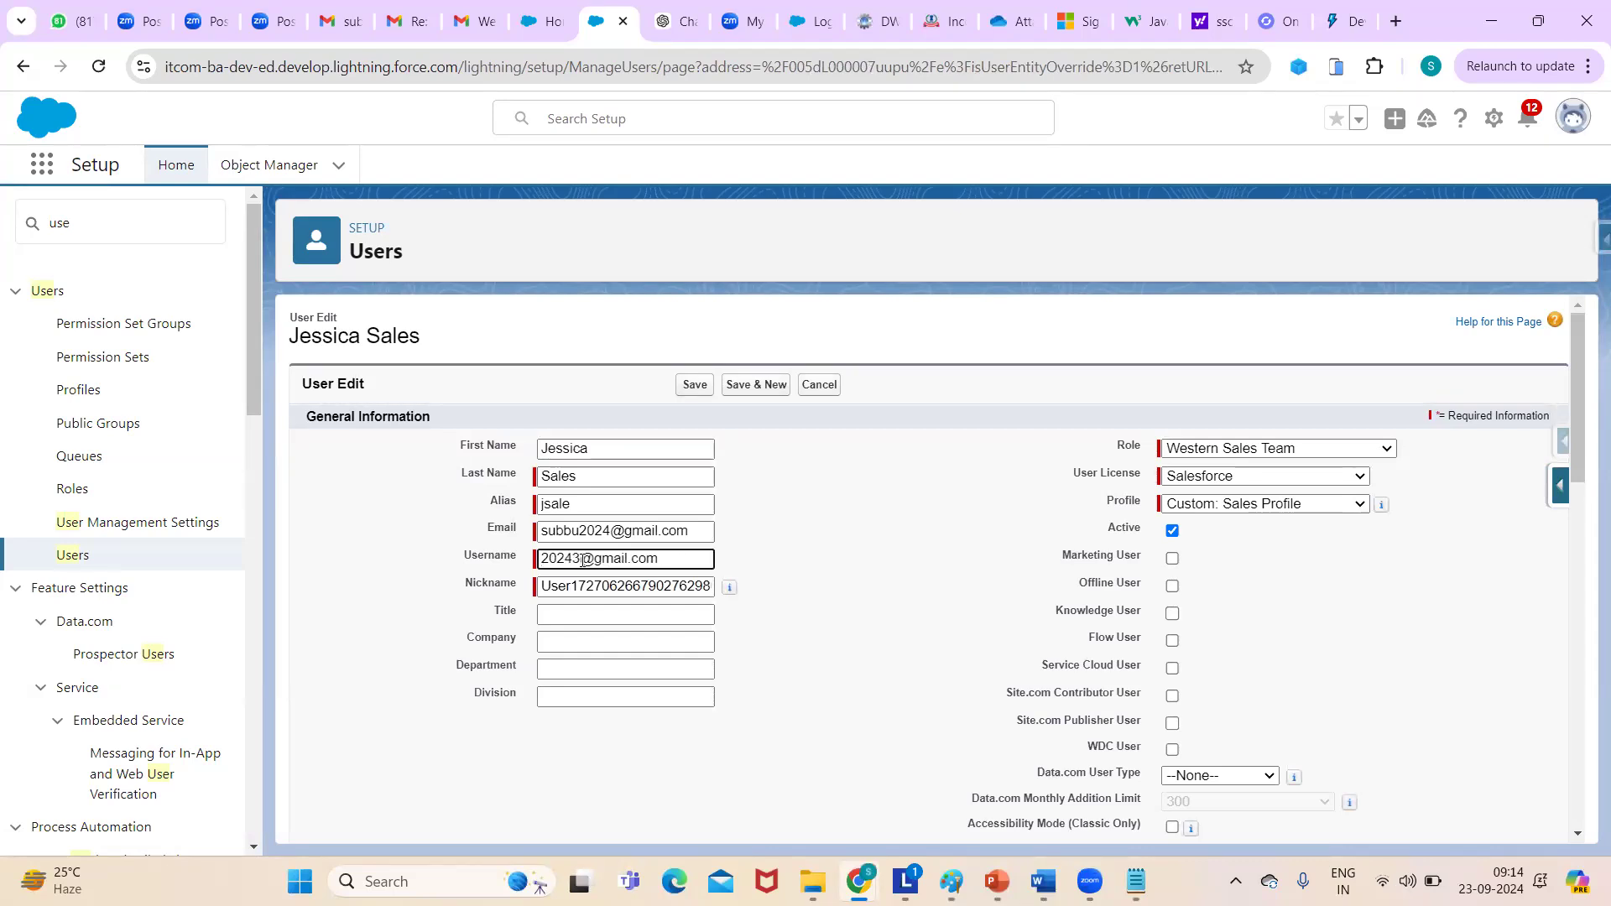
text(Jessica)
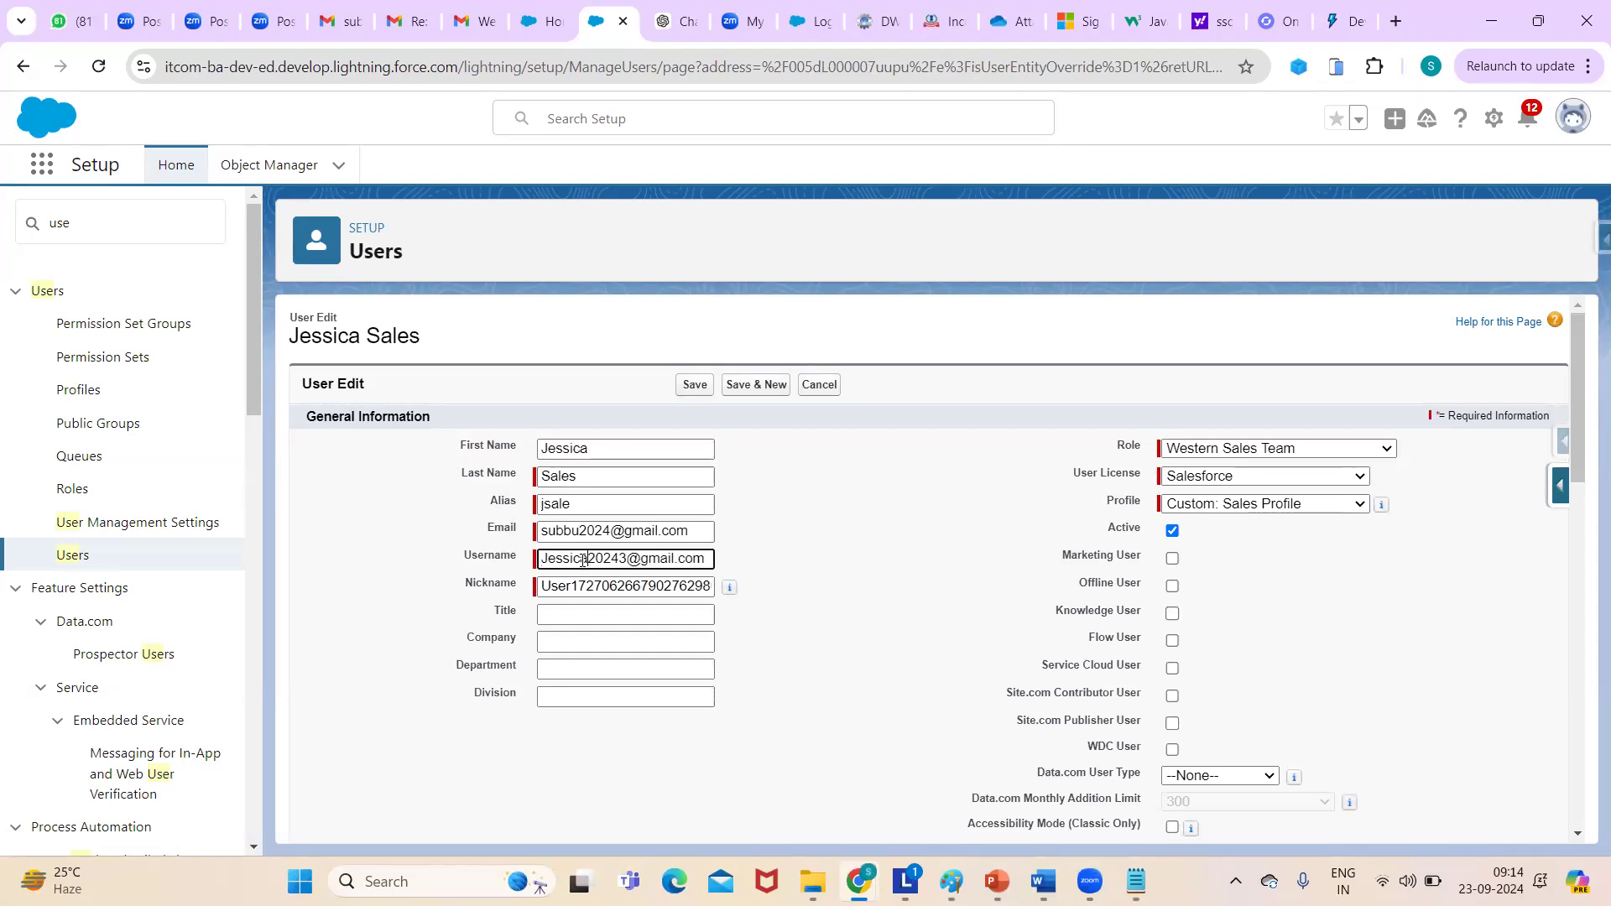
click(688, 386)
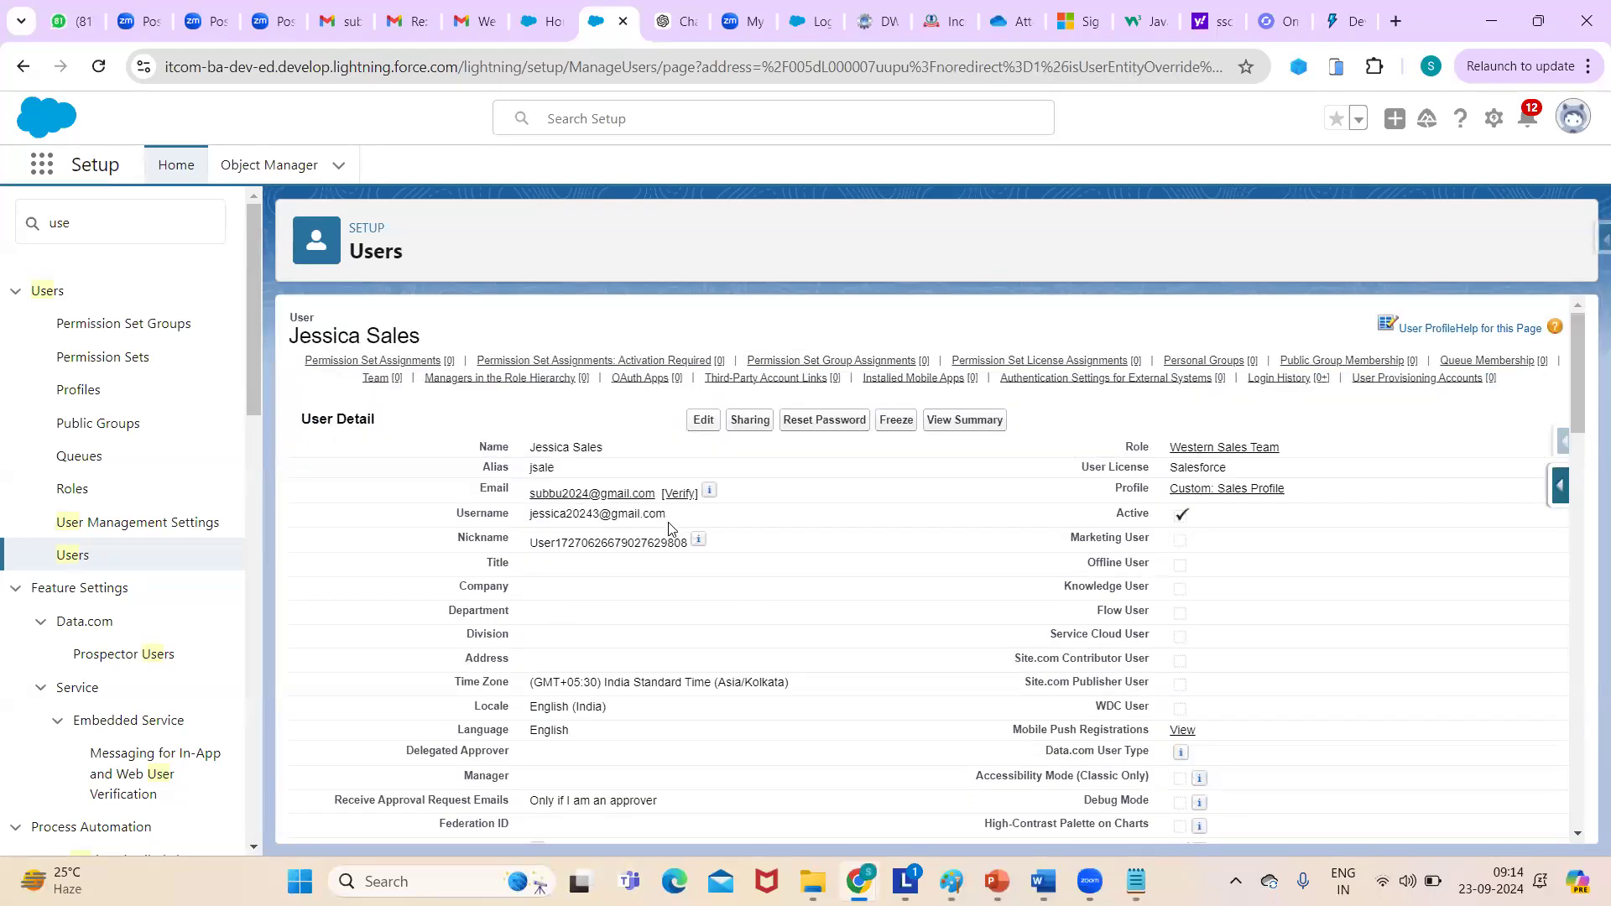
drag(1572, 448, 1576, 386)
- Edit the user, toggle Active off and back on with the Salesforce license, then cancel
drag(523, 453, 631, 458)
click(625, 423)
click(696, 419)
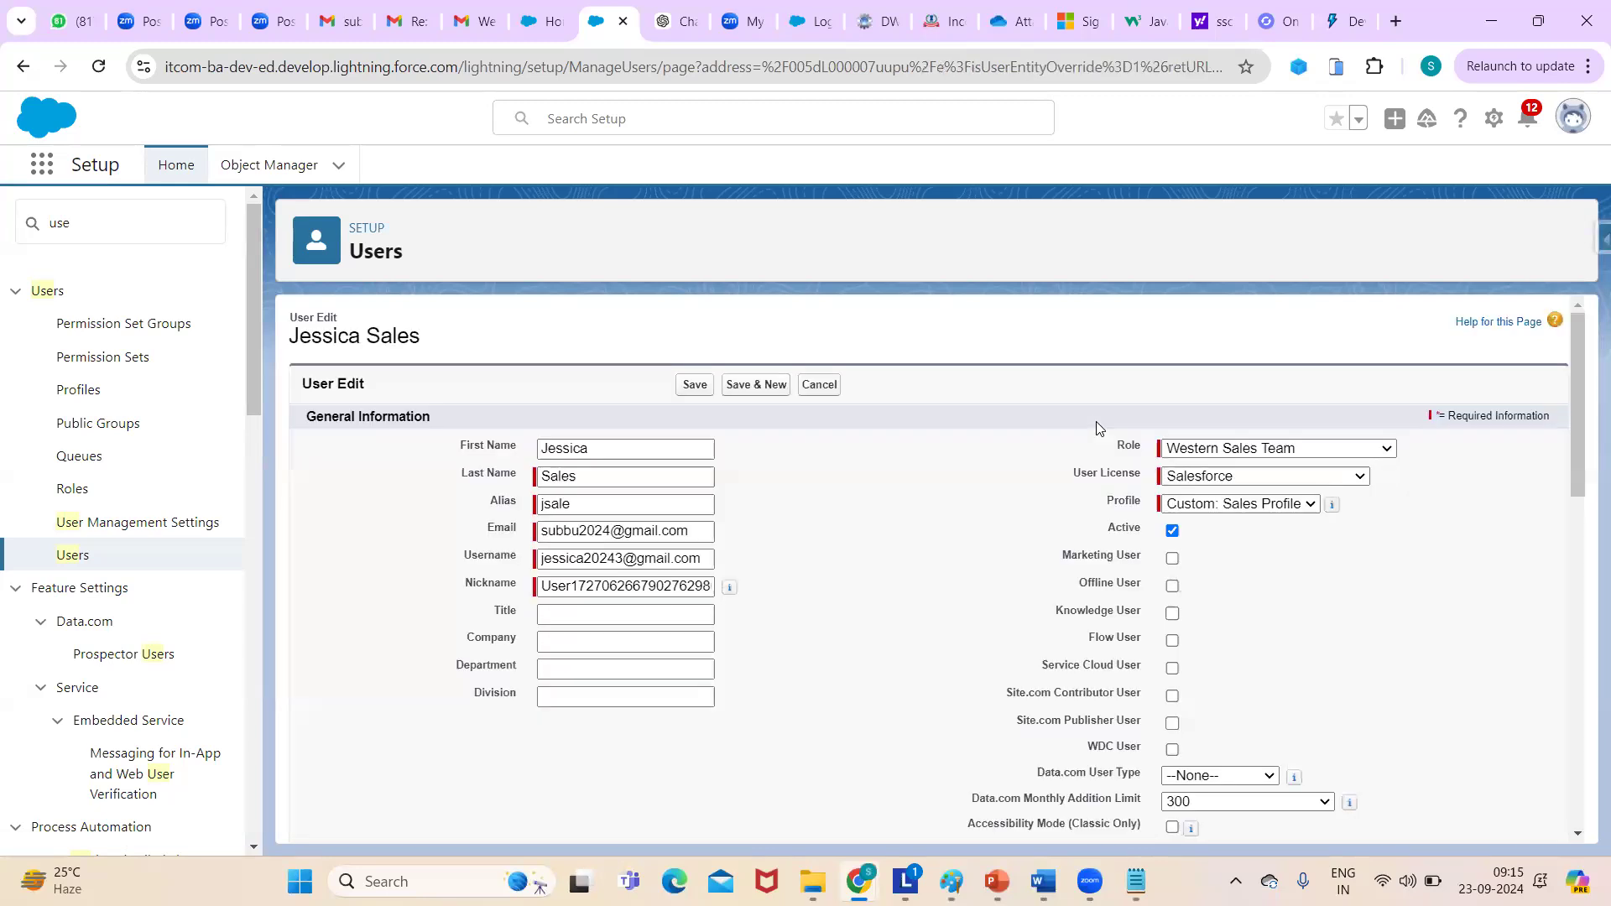
click(1172, 530)
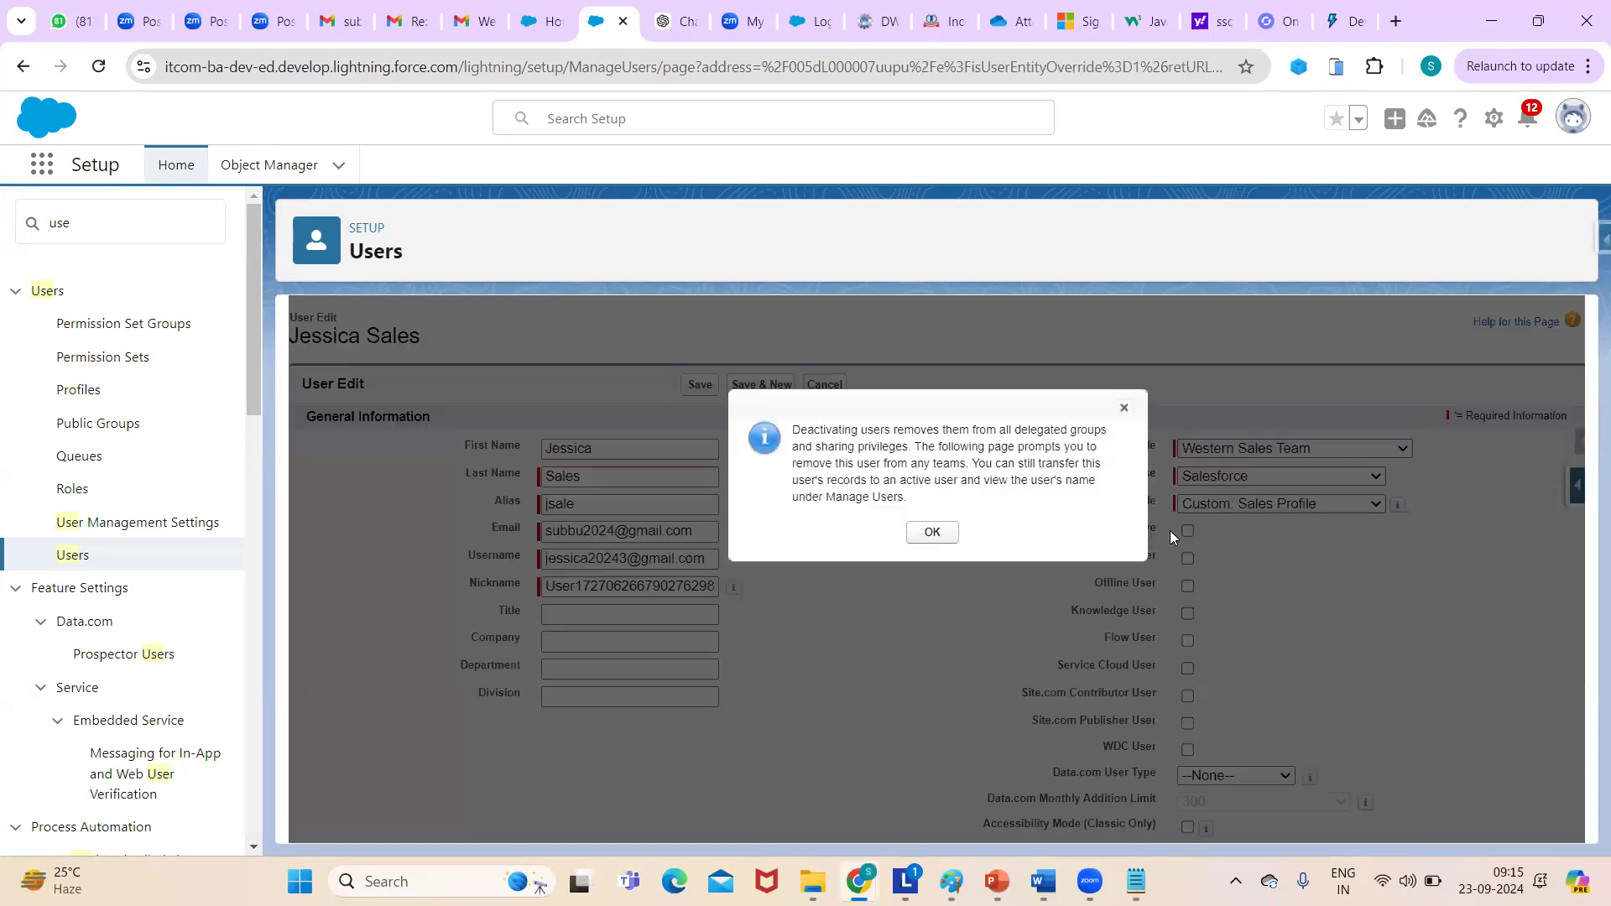
click(932, 531)
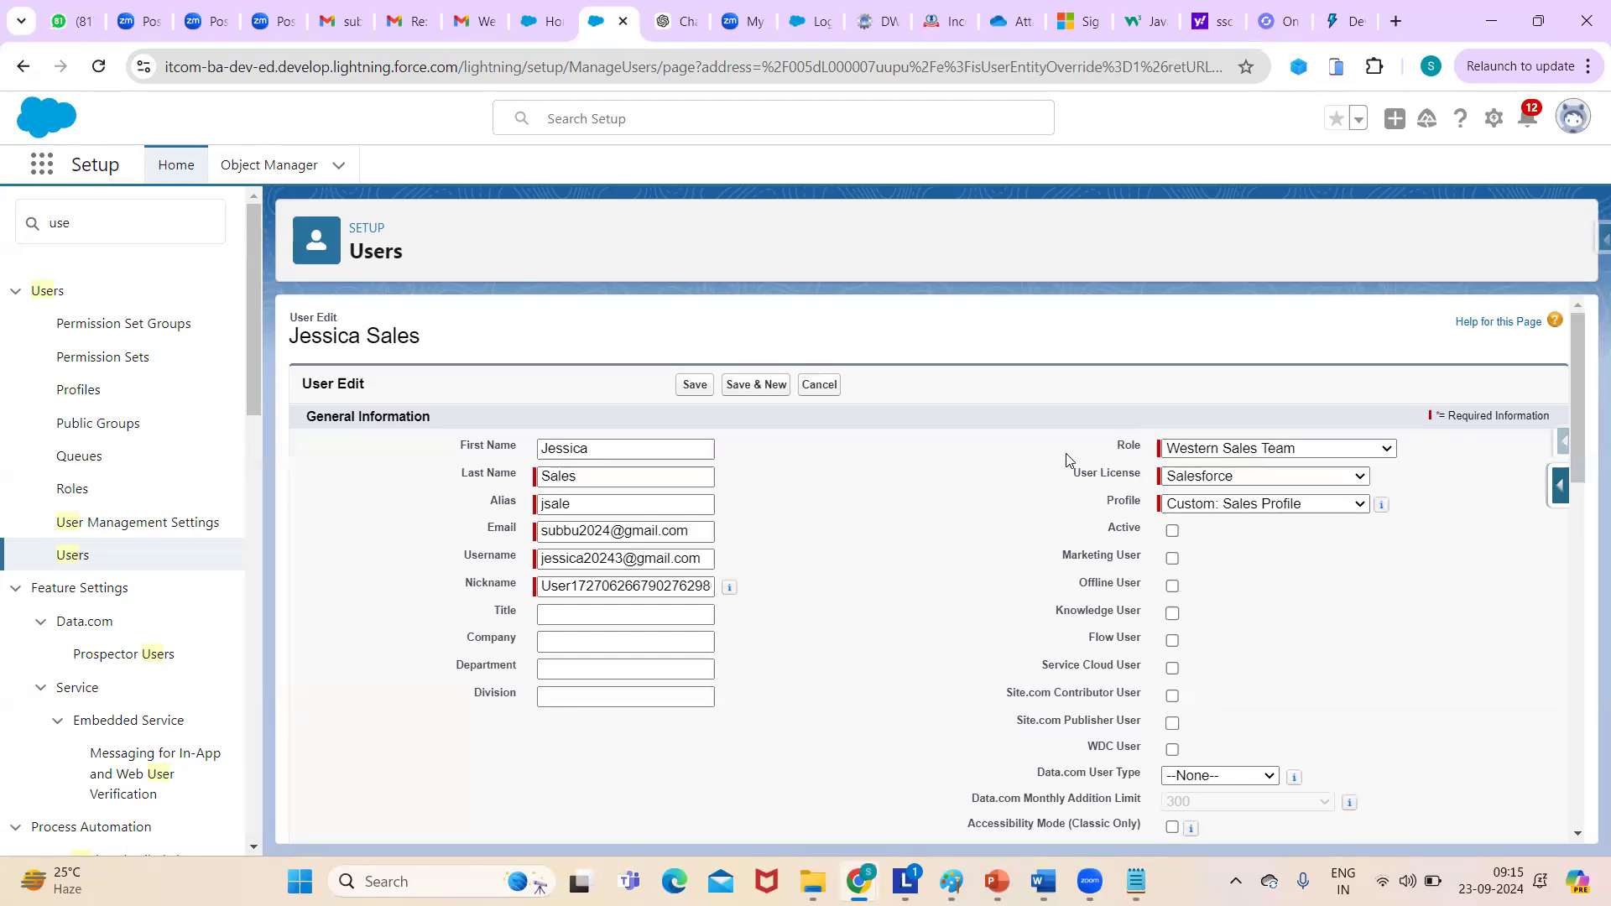
click(1292, 478)
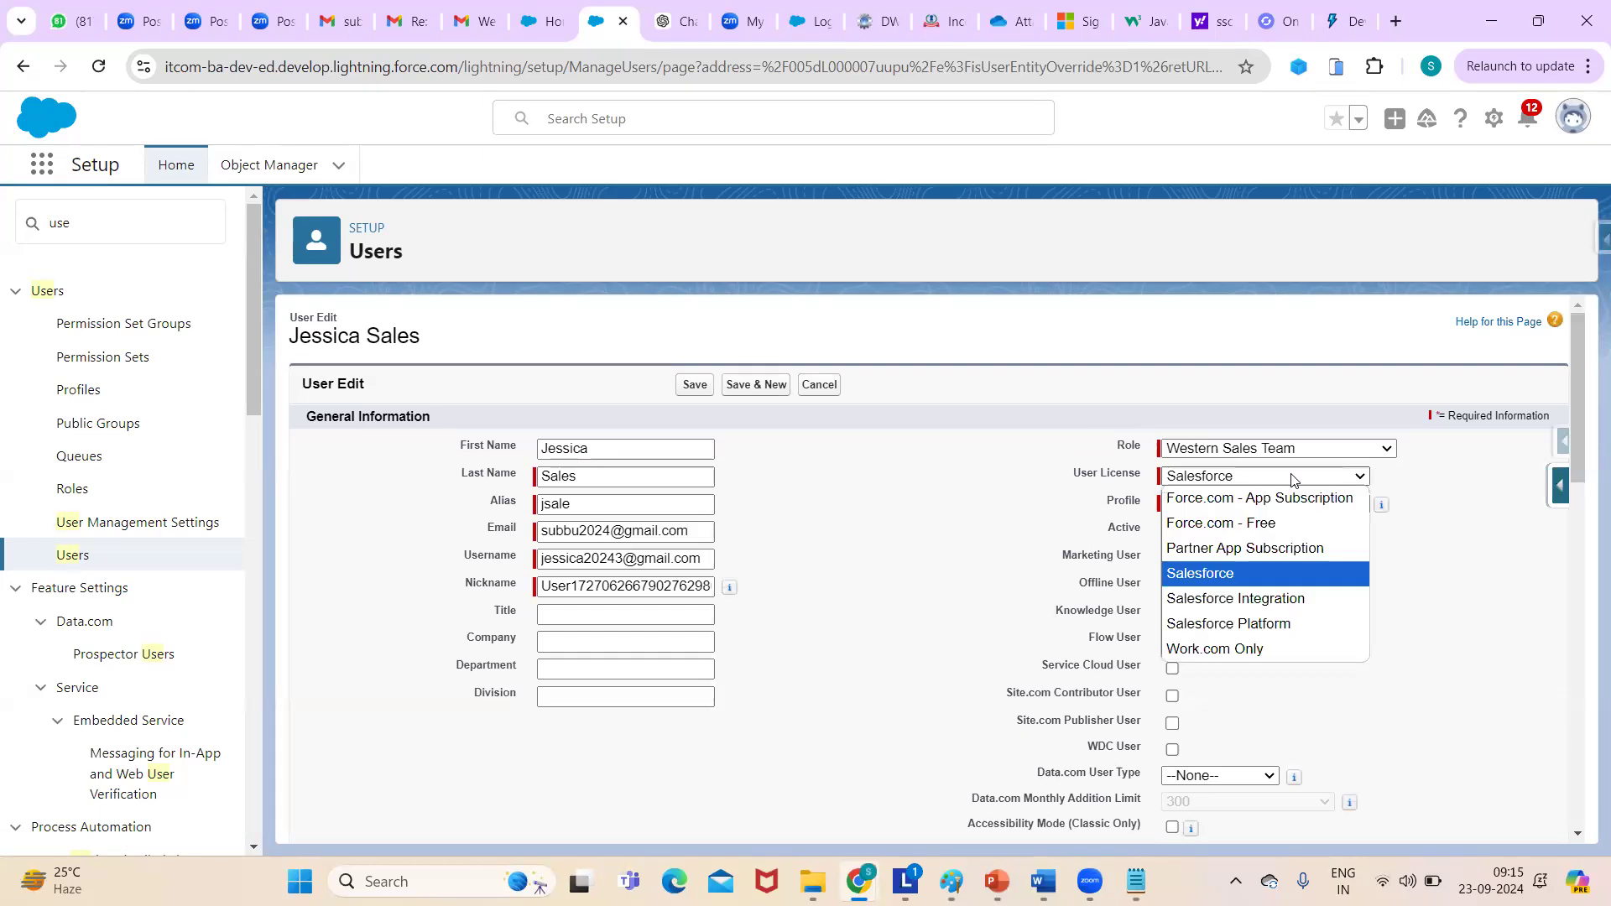
click(1292, 478)
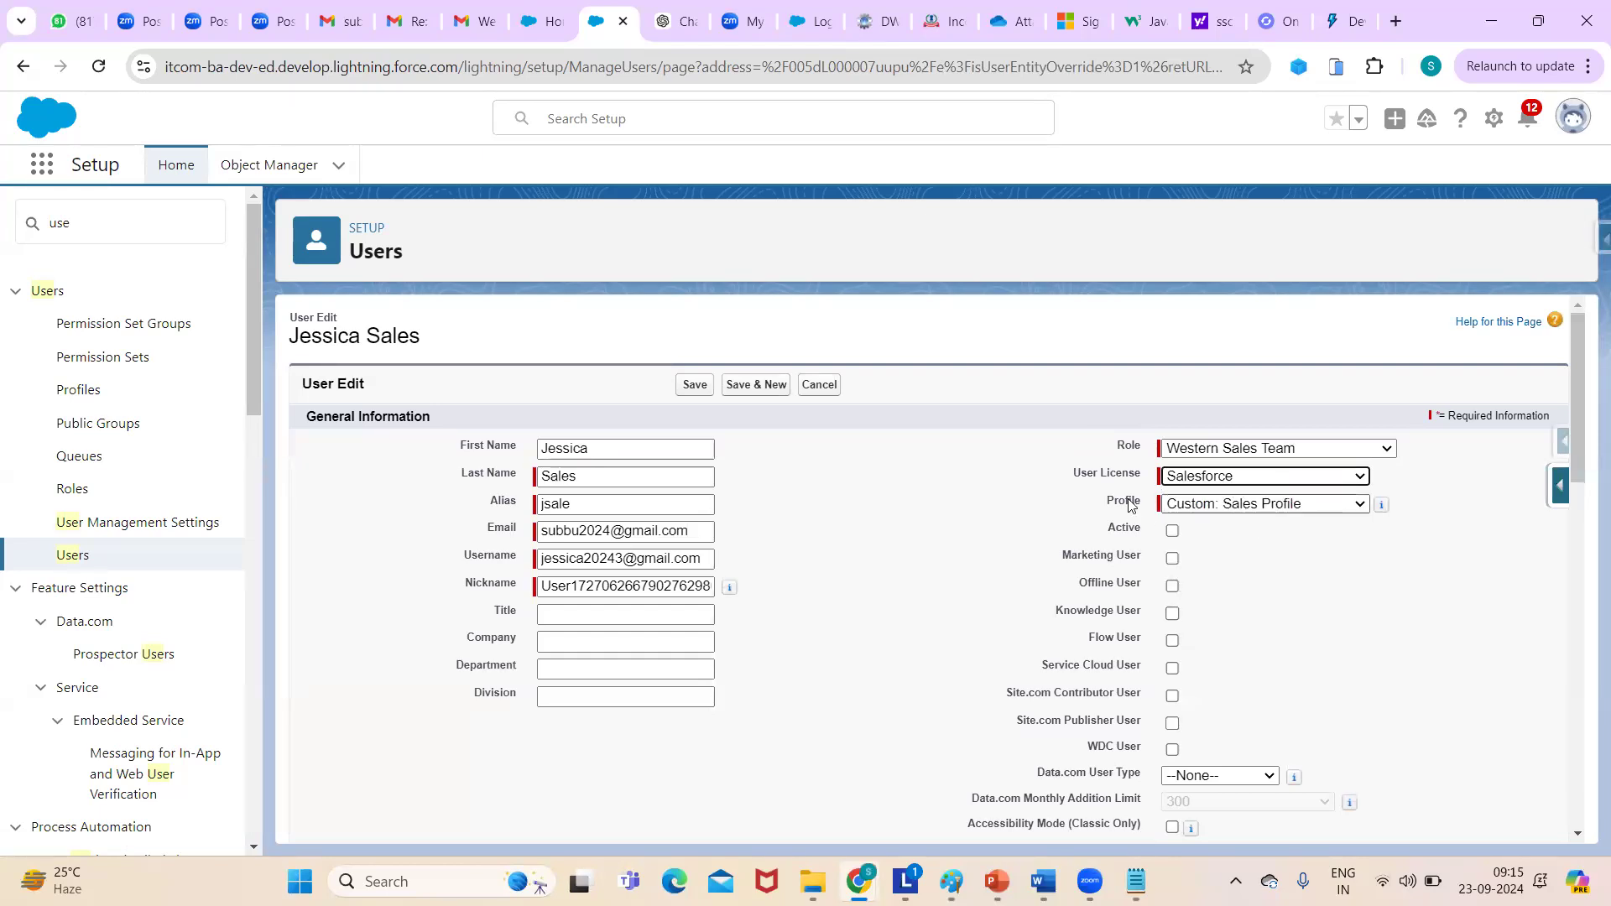
click(1172, 531)
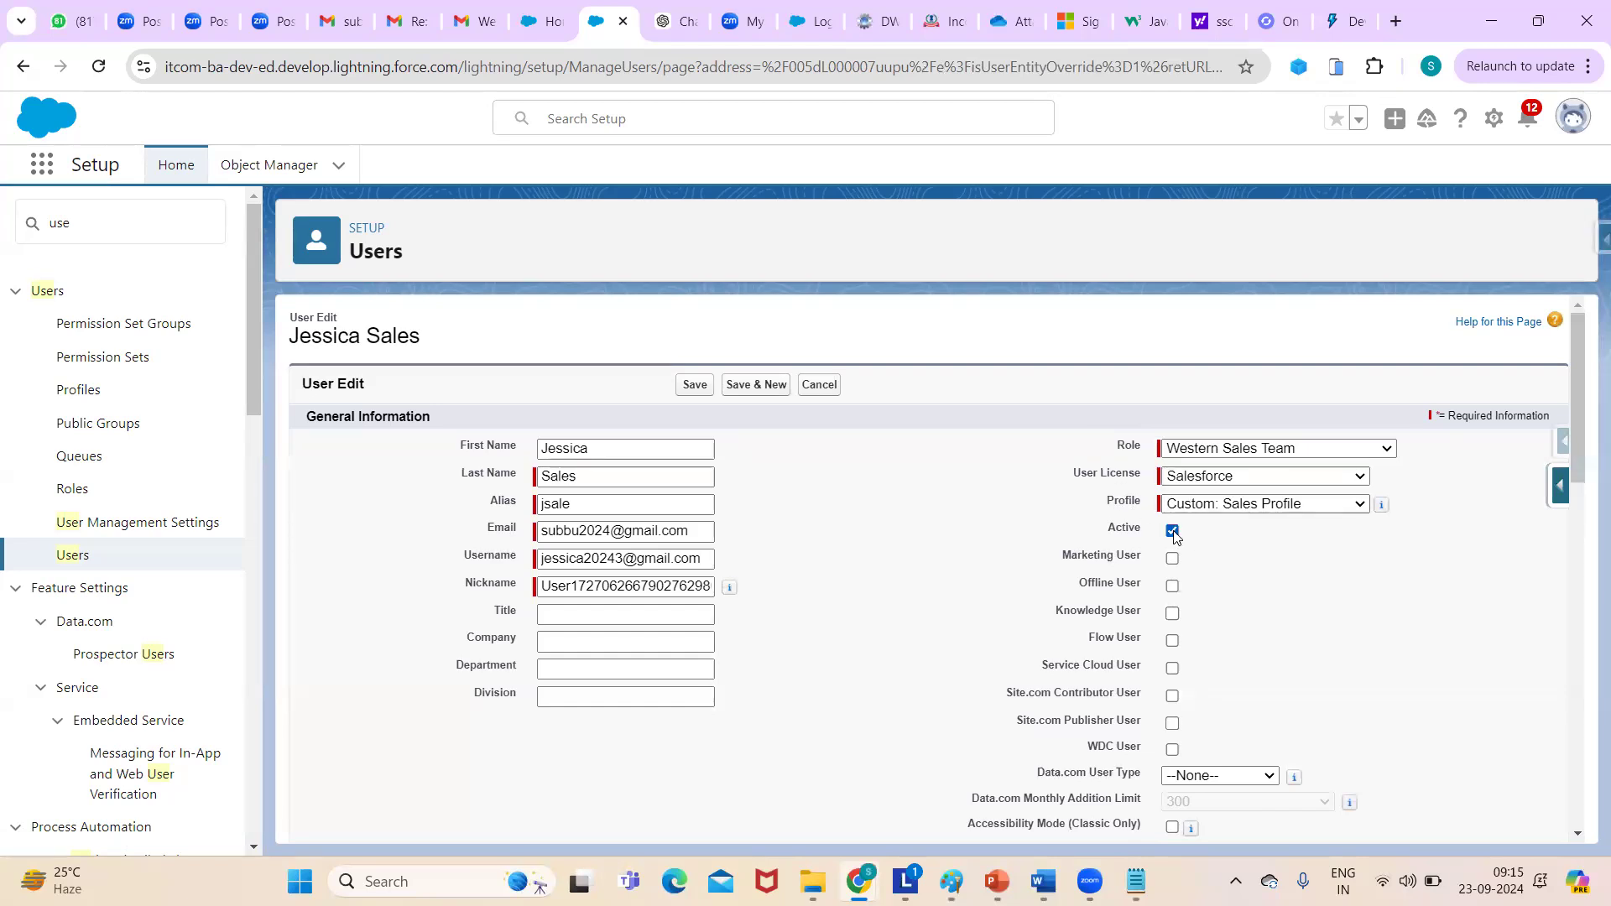
click(826, 386)
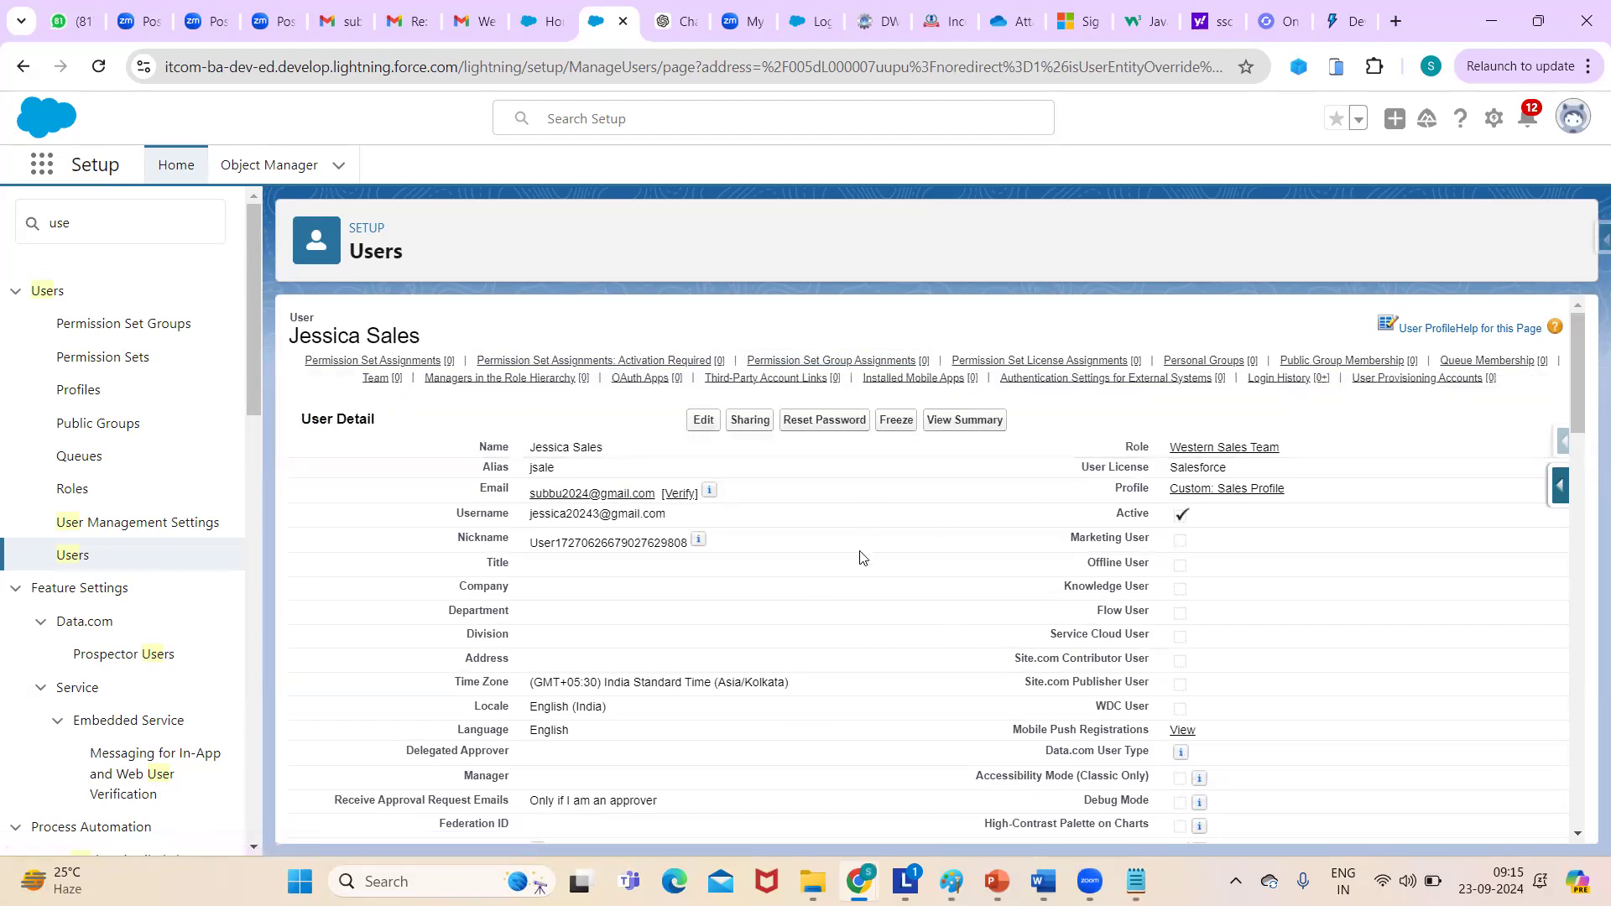
click(896, 420)
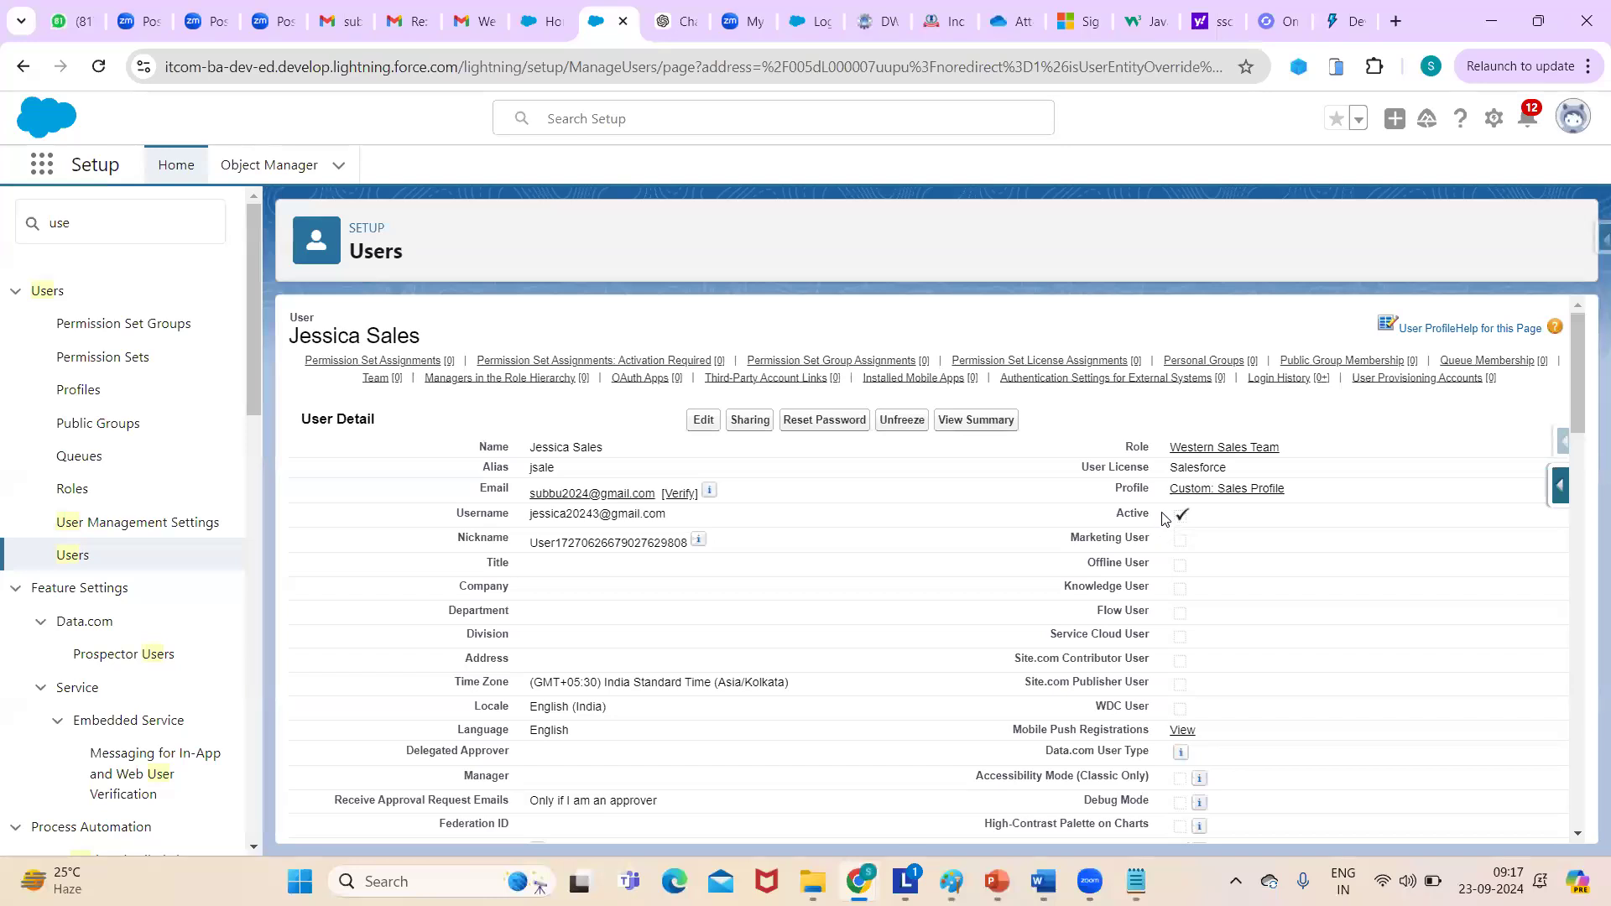
mouse_move(919, 372)
click(920, 428)
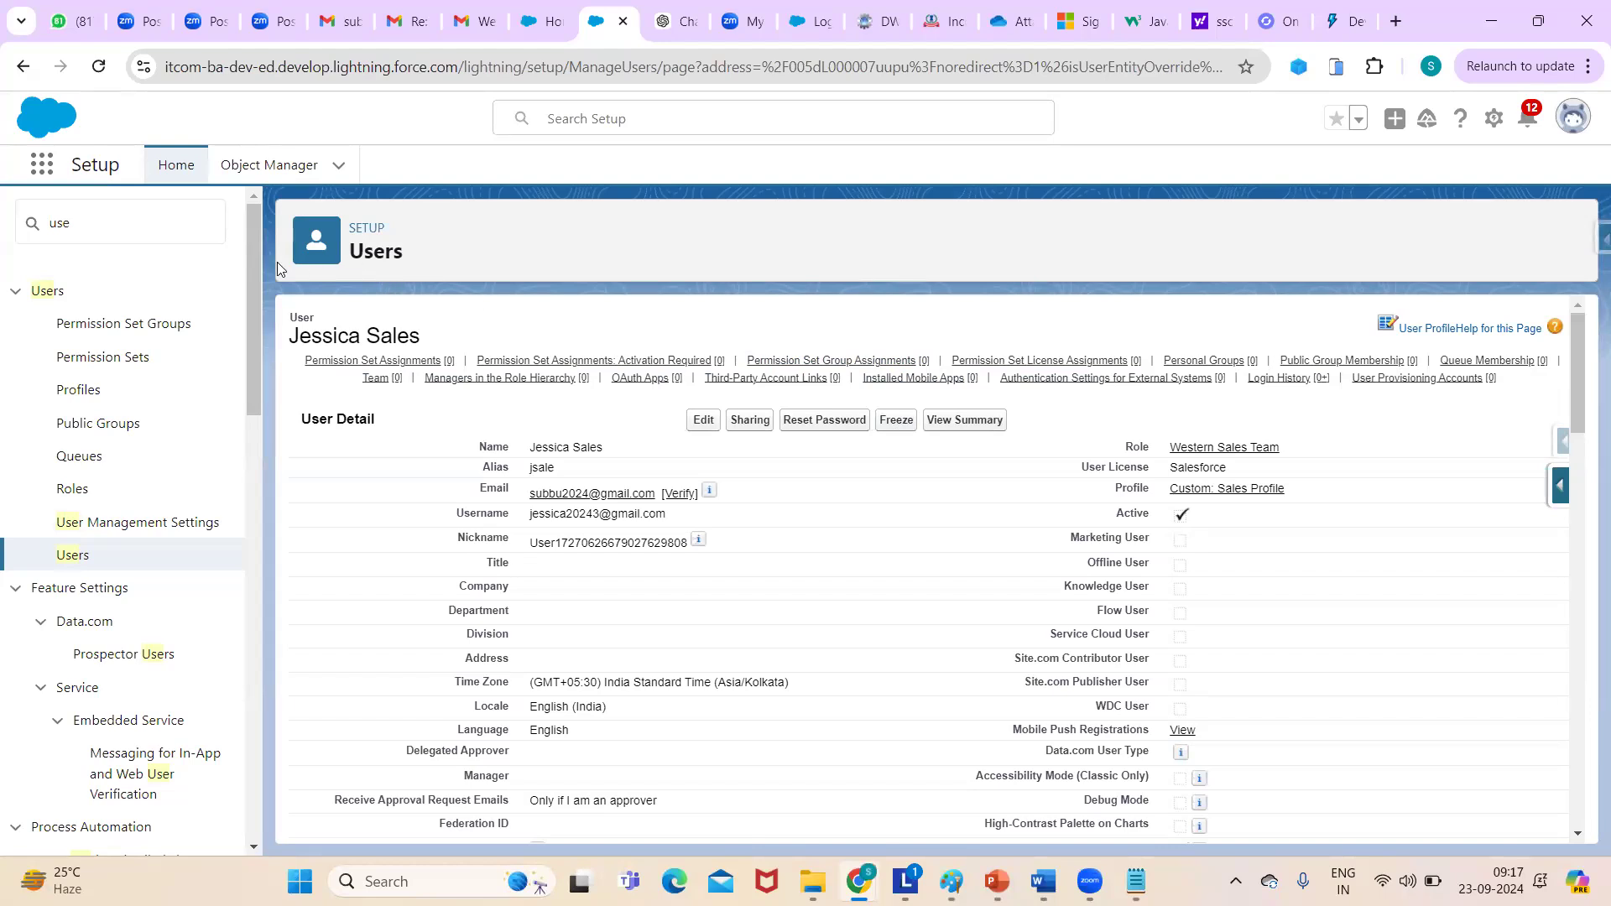
scroll(257, 547, down, 3)
drag(256, 547, 207, 201)
drag(1585, 378, 1585, 386)
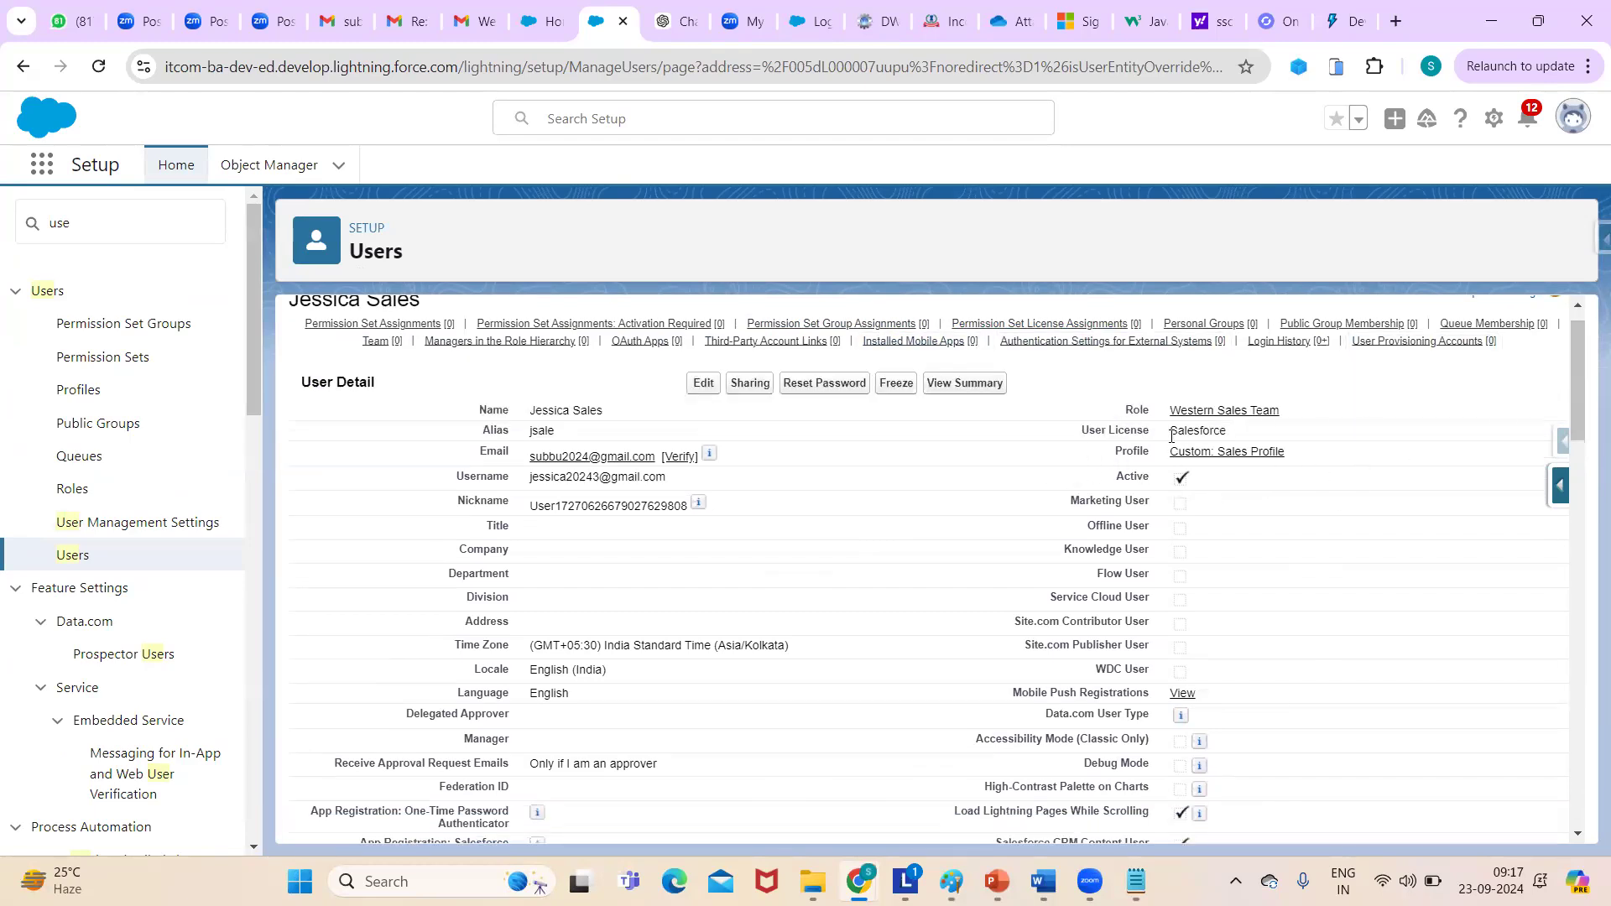
drag(1580, 391, 1526, 410)
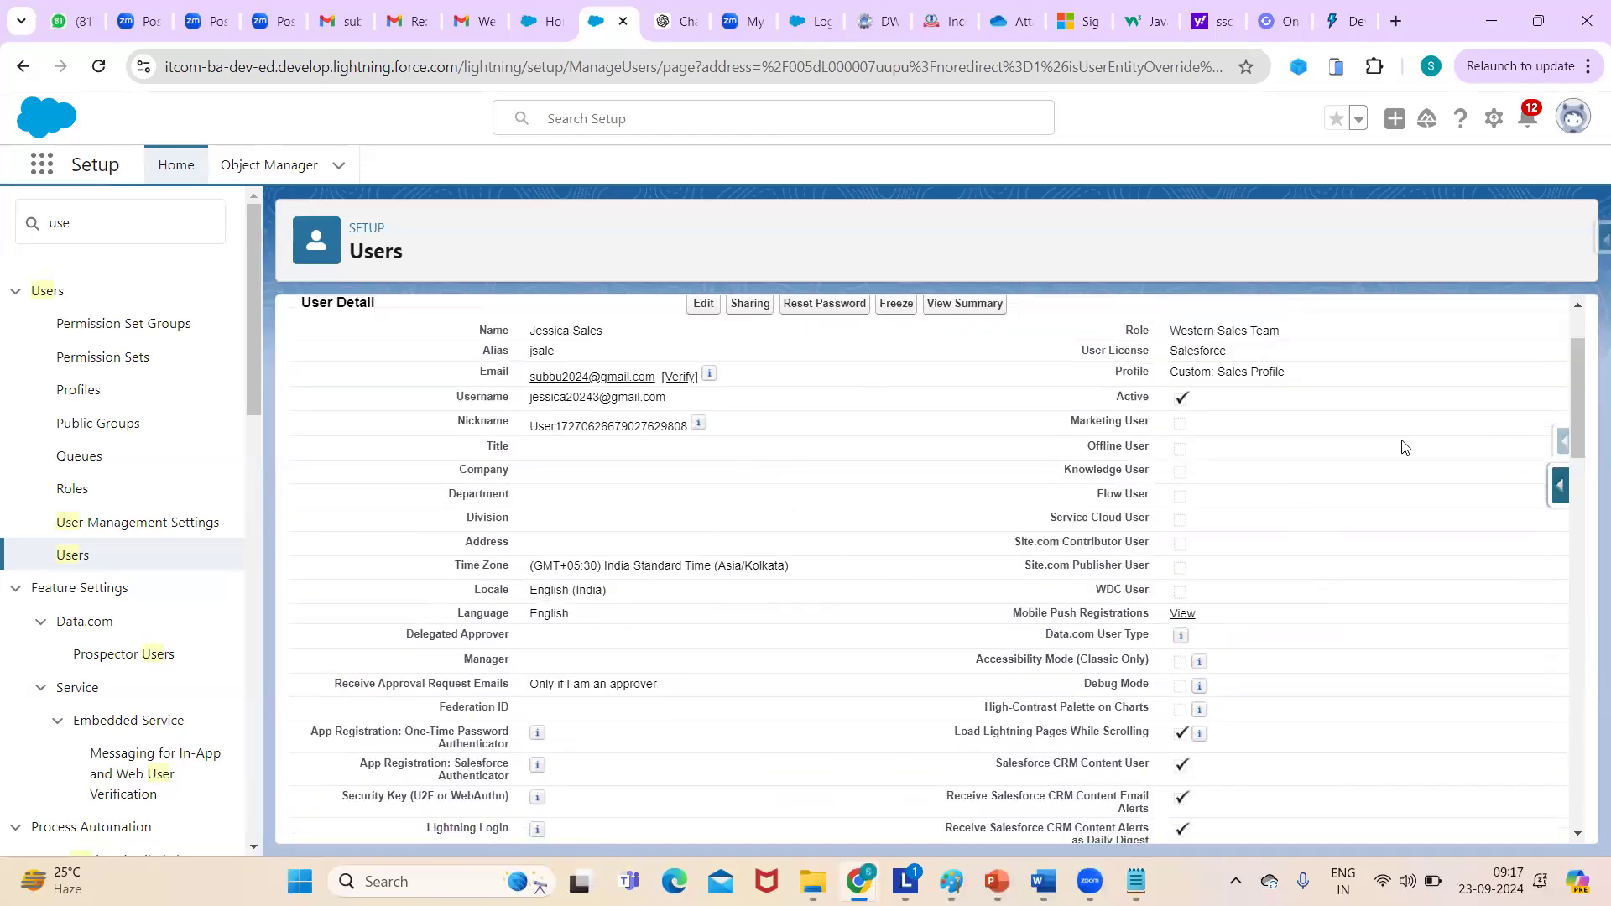
drag(1580, 391, 1581, 405)
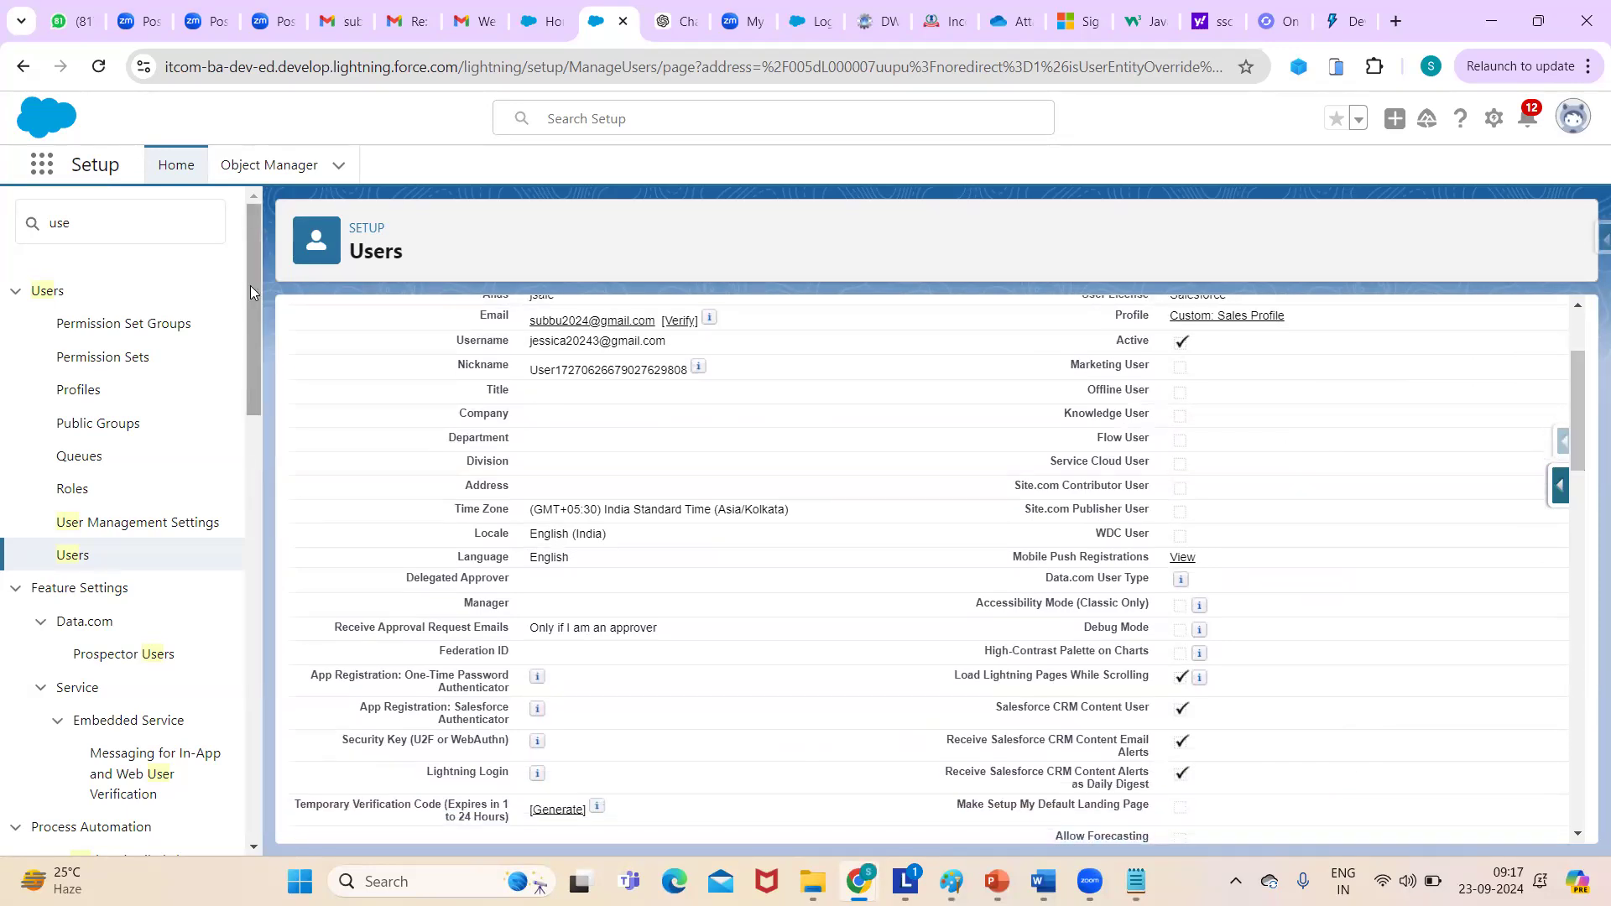
- Search Quick Find for 'company', open Company Information, and highlight XYZ and the org ID
double_click(72, 224)
key(BackSpace)
text(co)
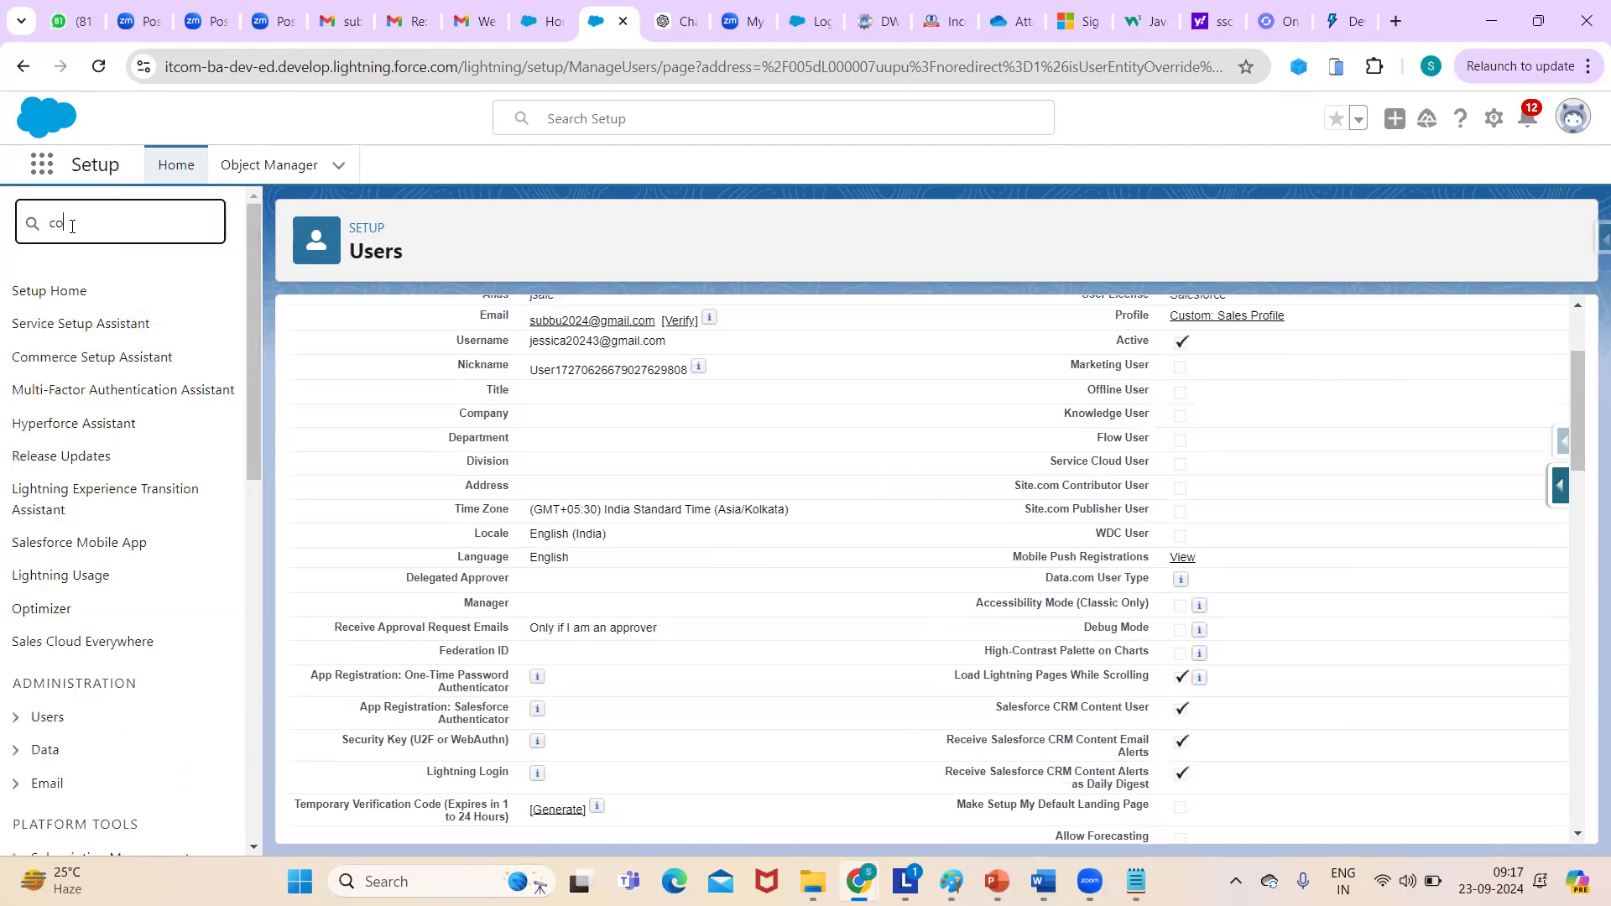
text(mpany)
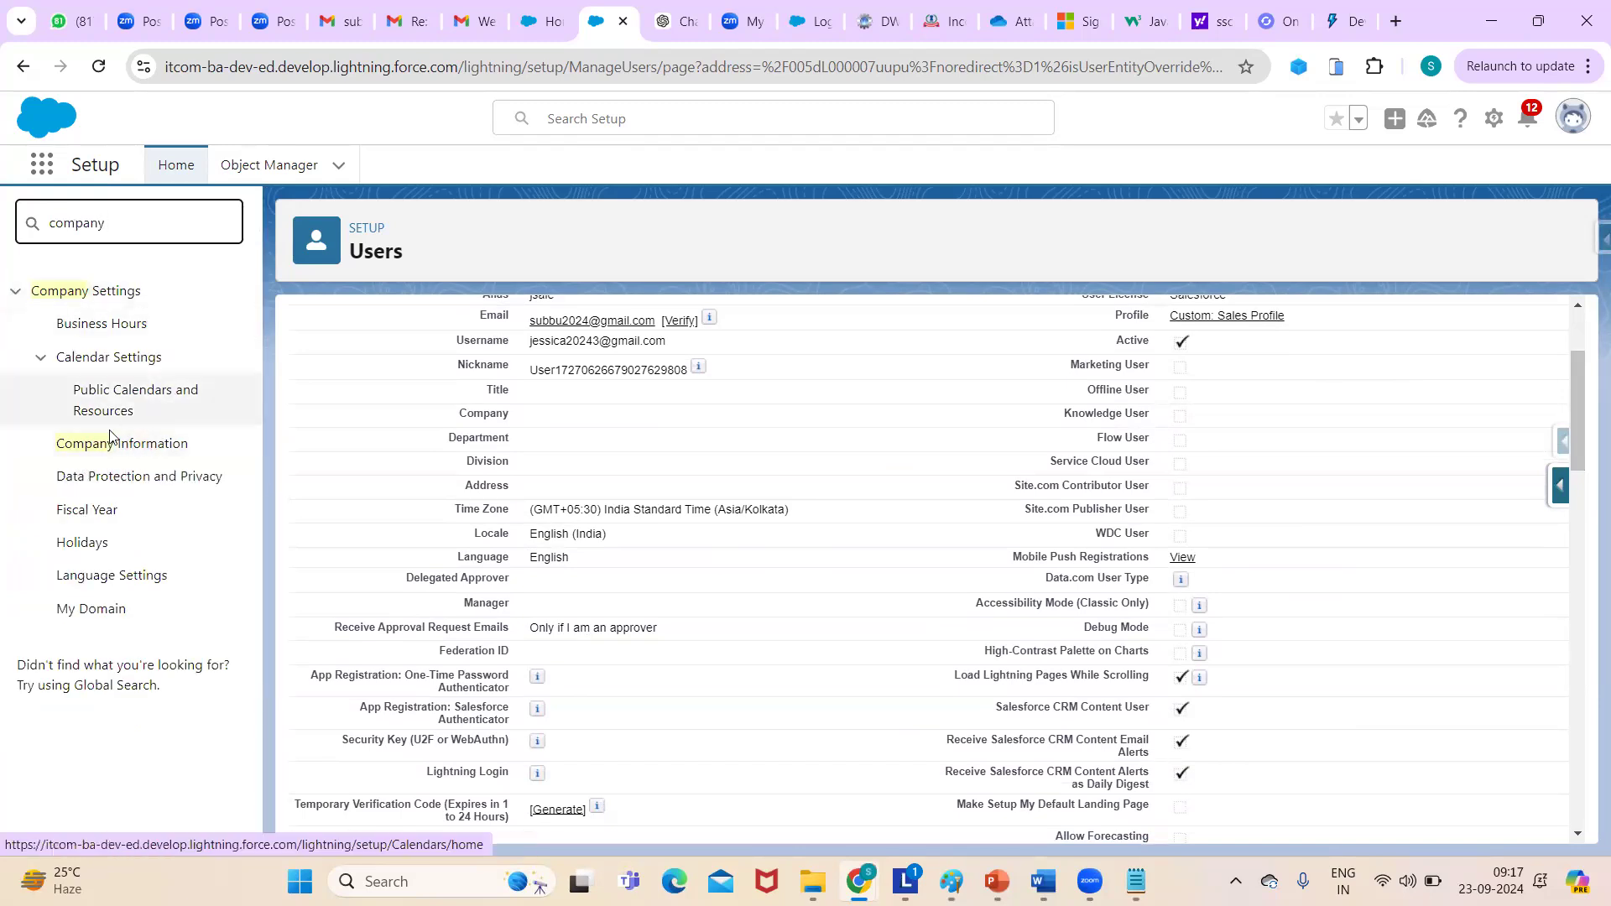
click(111, 444)
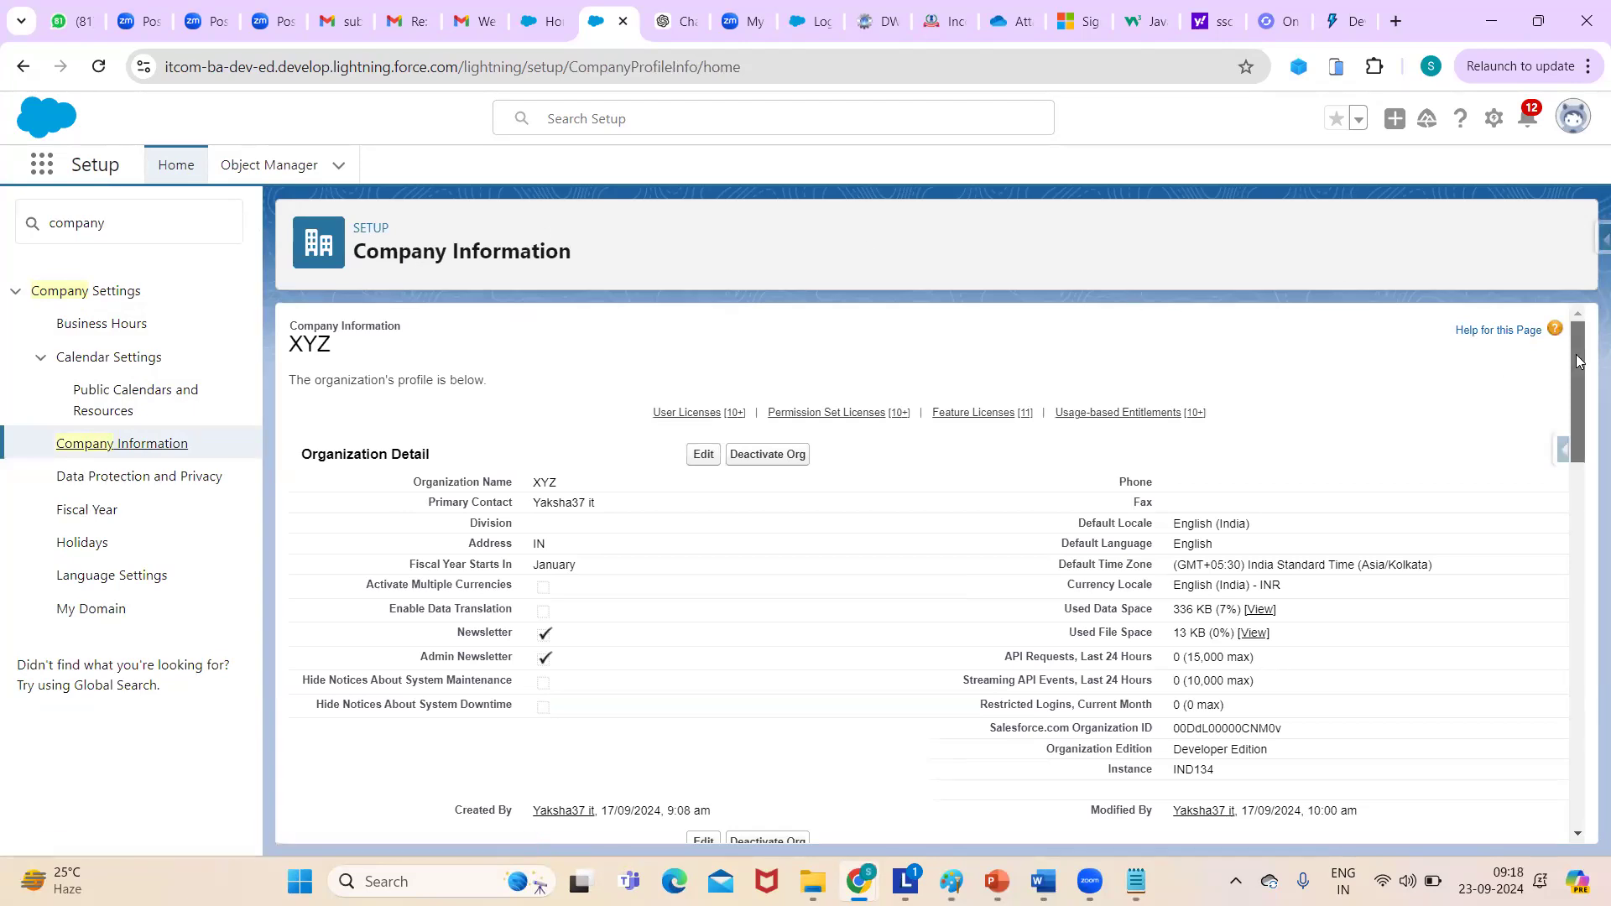
scroll(1582, 384, down, 1)
scroll(1582, 384, up, 1)
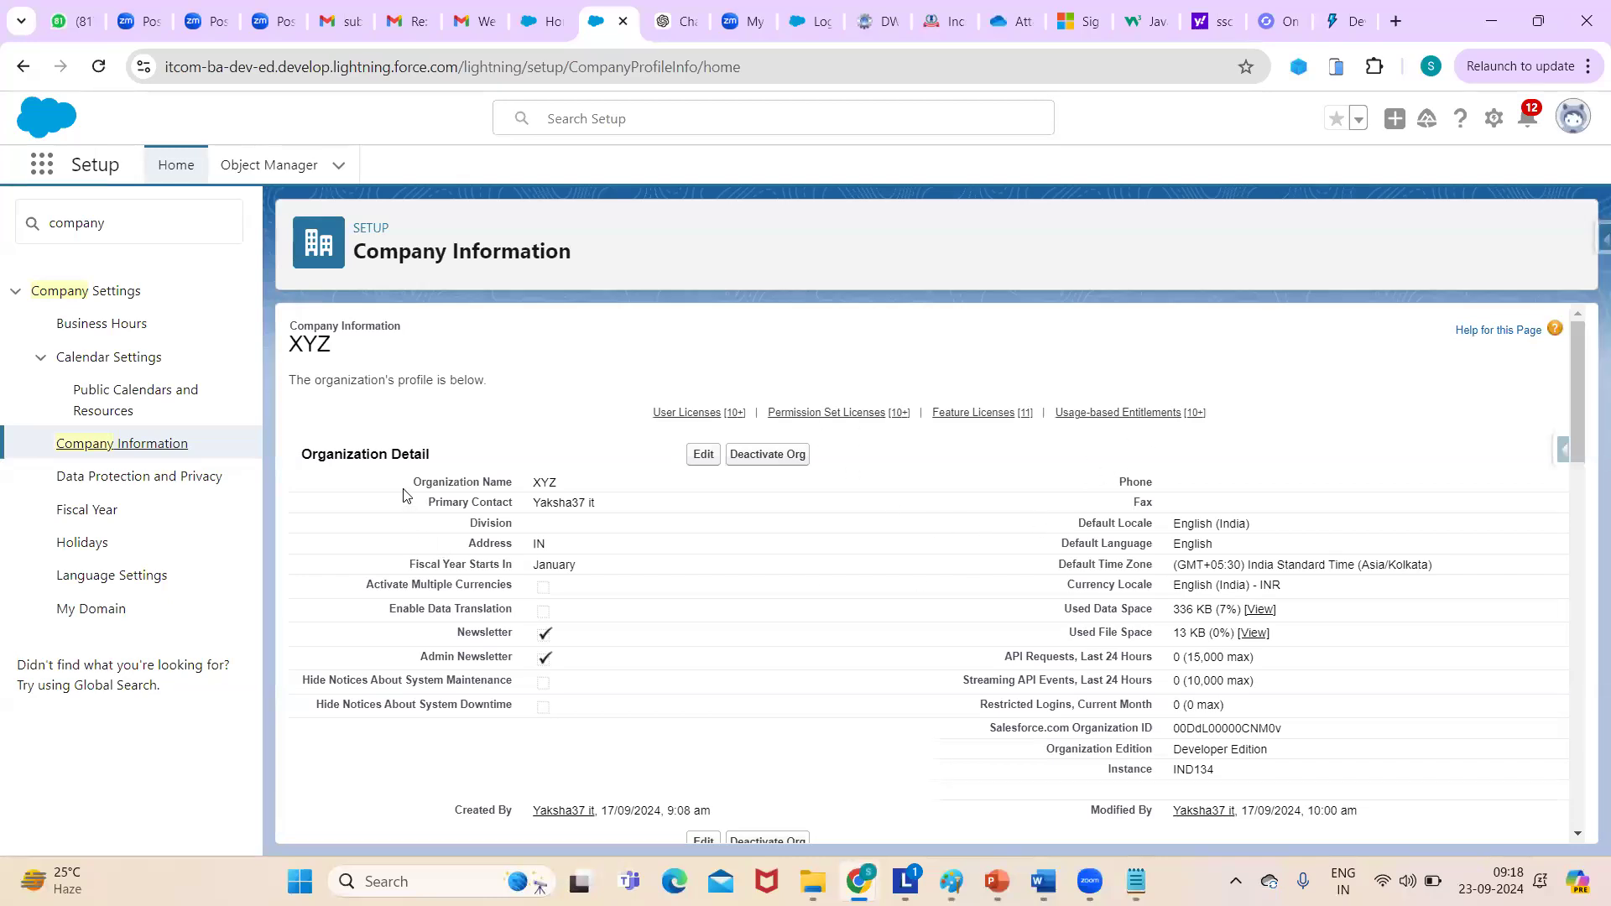
double_click(542, 478)
double_click(1192, 726)
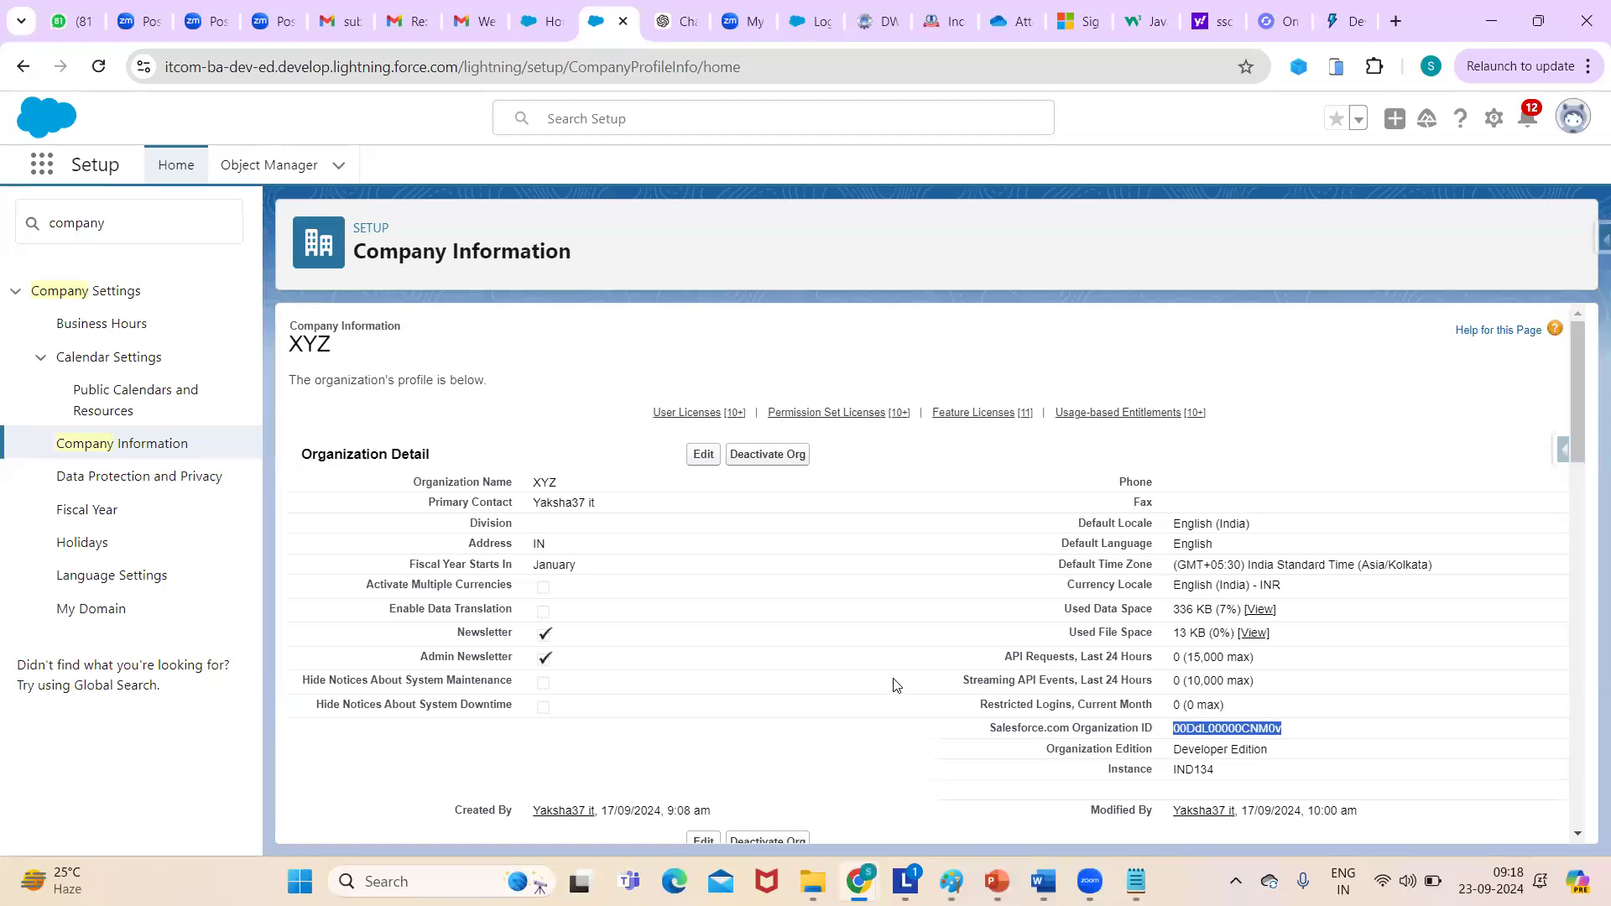
double_click(552, 504)
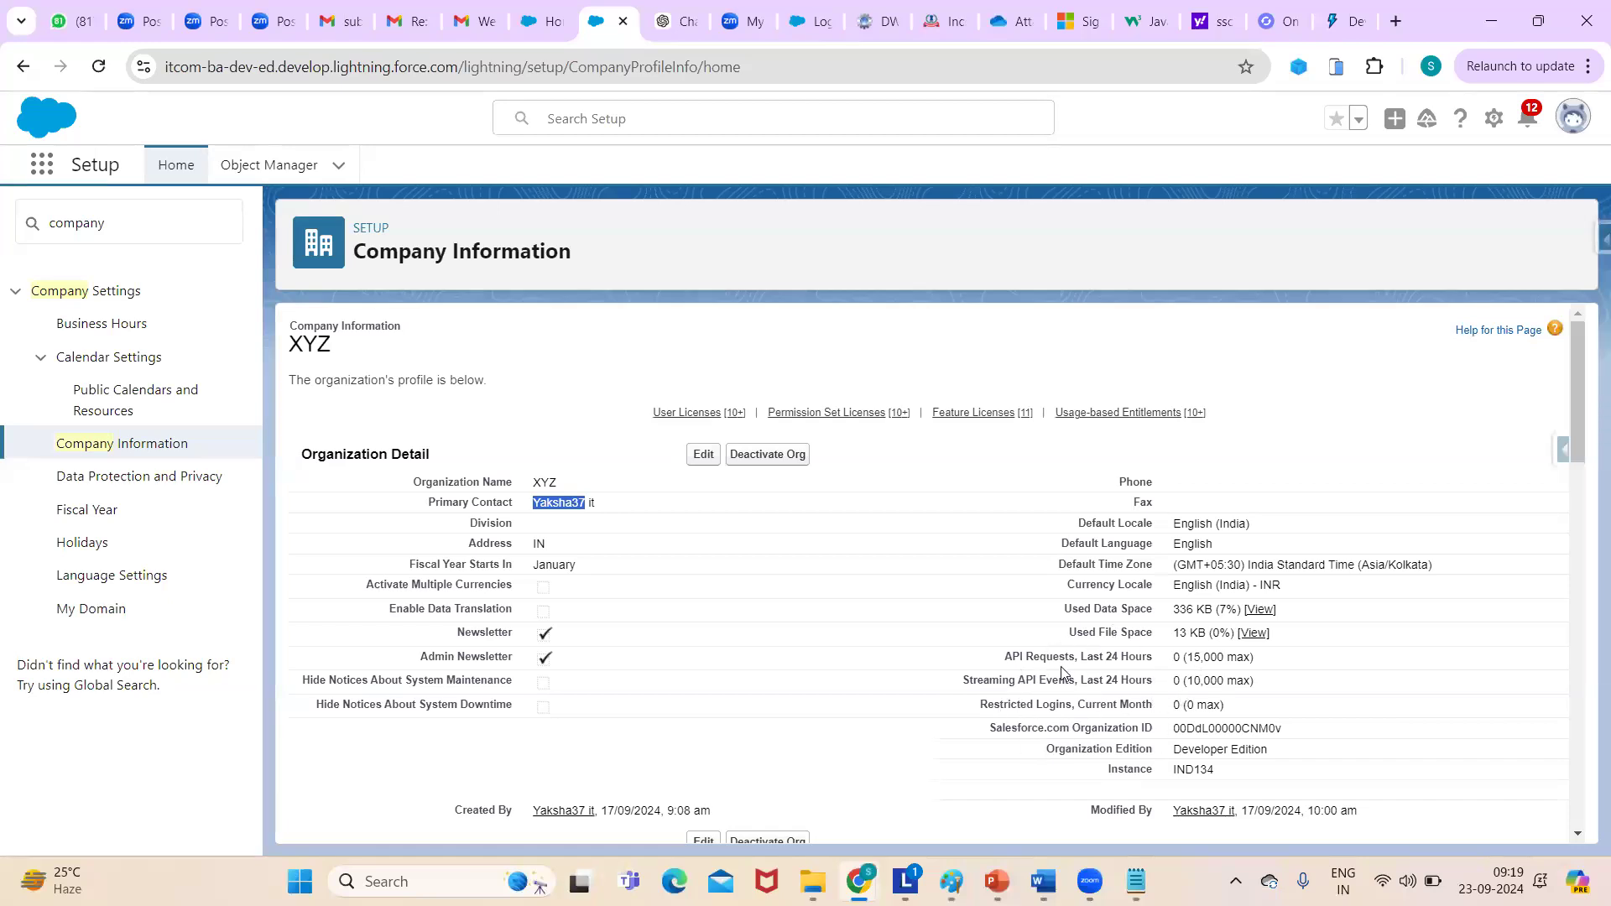
double_click(1015, 657)
- Highlight the organization ID label, Developer Edition value and IND134 instance value
double_click(1105, 728)
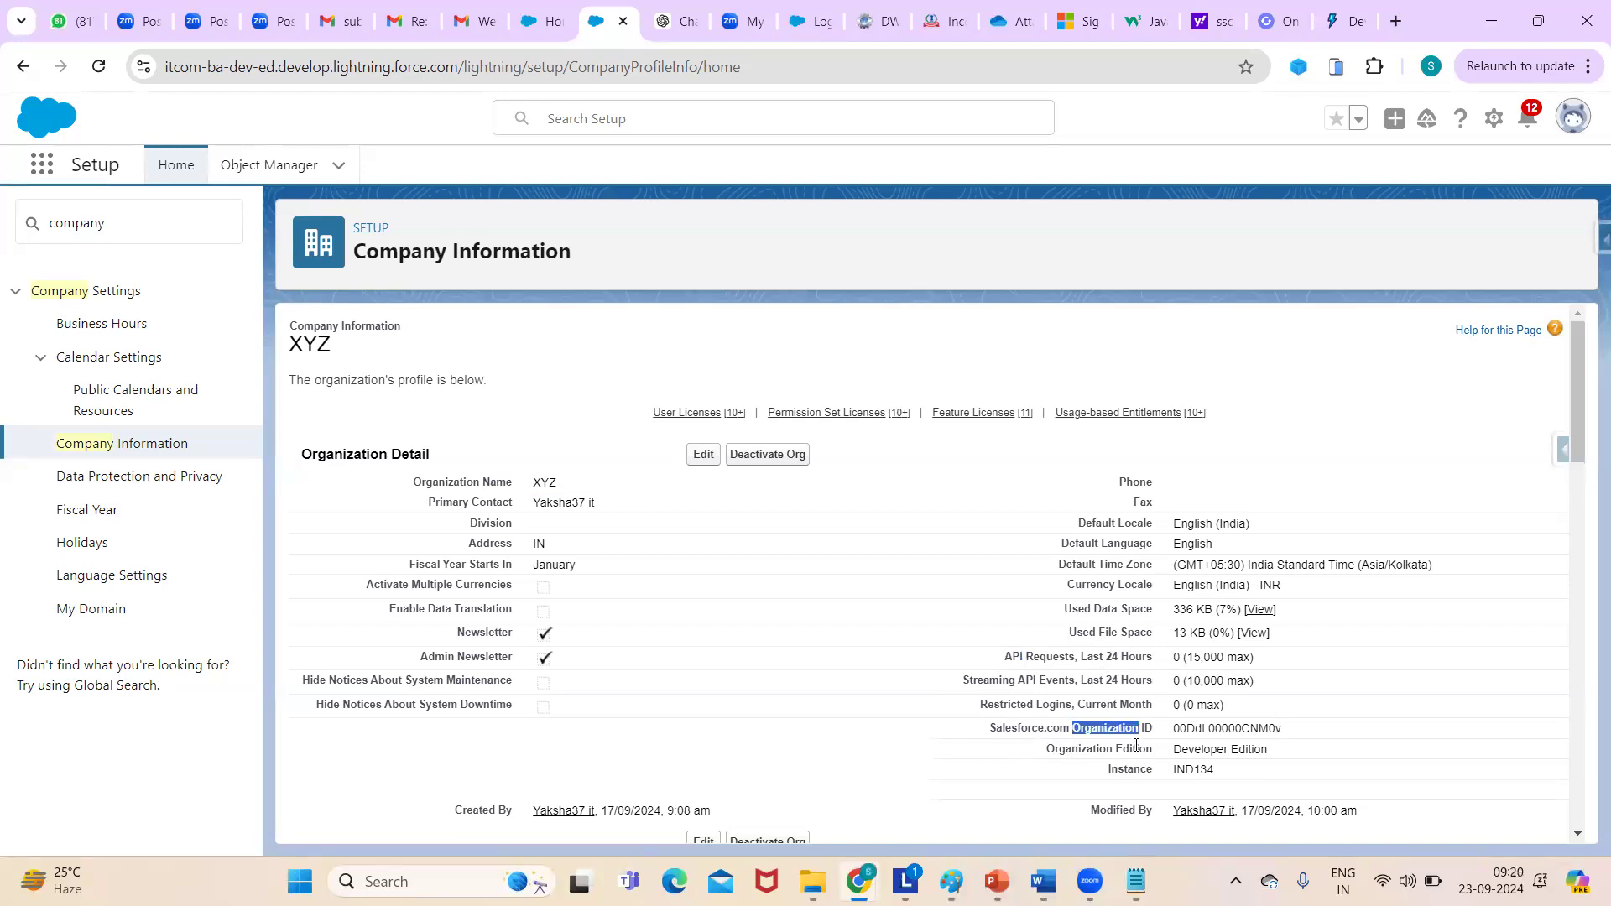
triple_click(1221, 749)
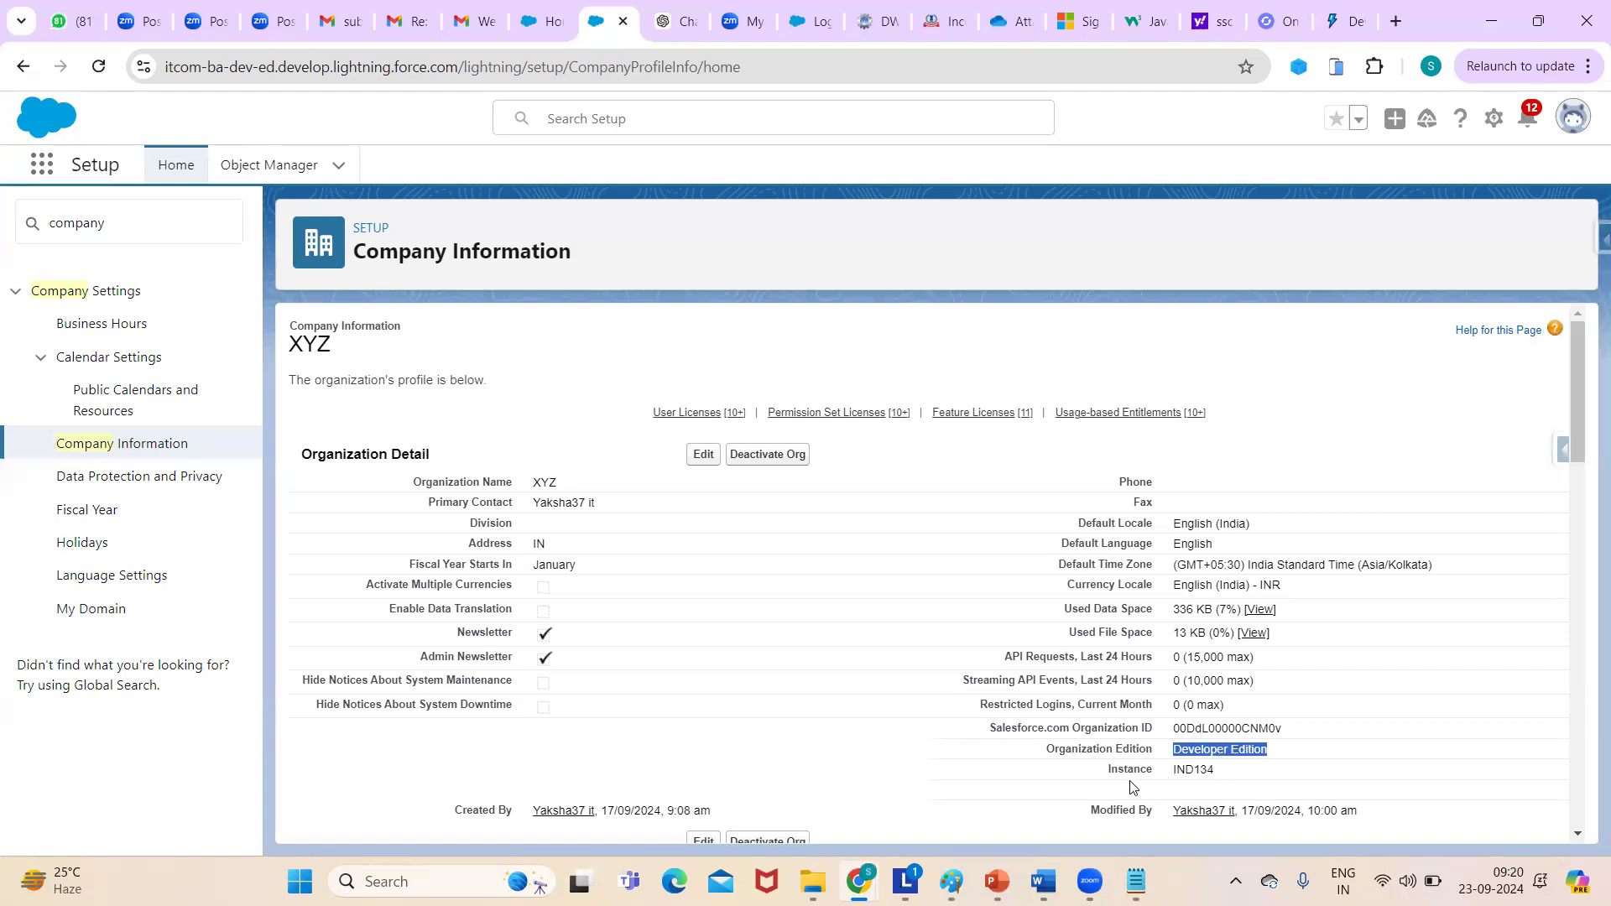
click(1229, 779)
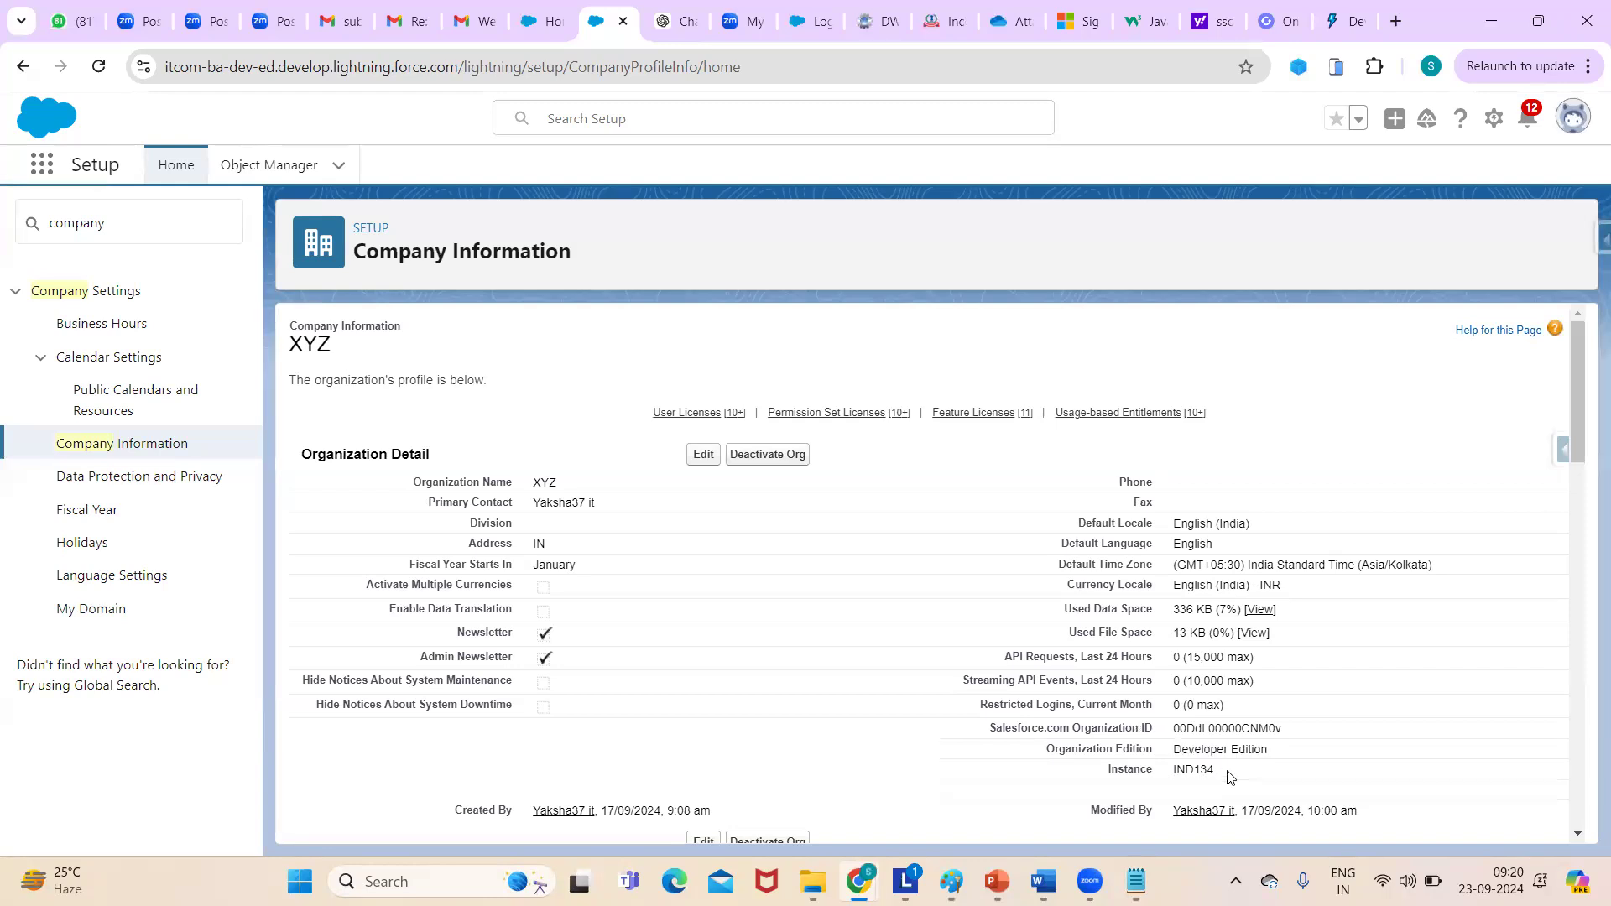
double_click(1192, 747)
triple_click(1191, 747)
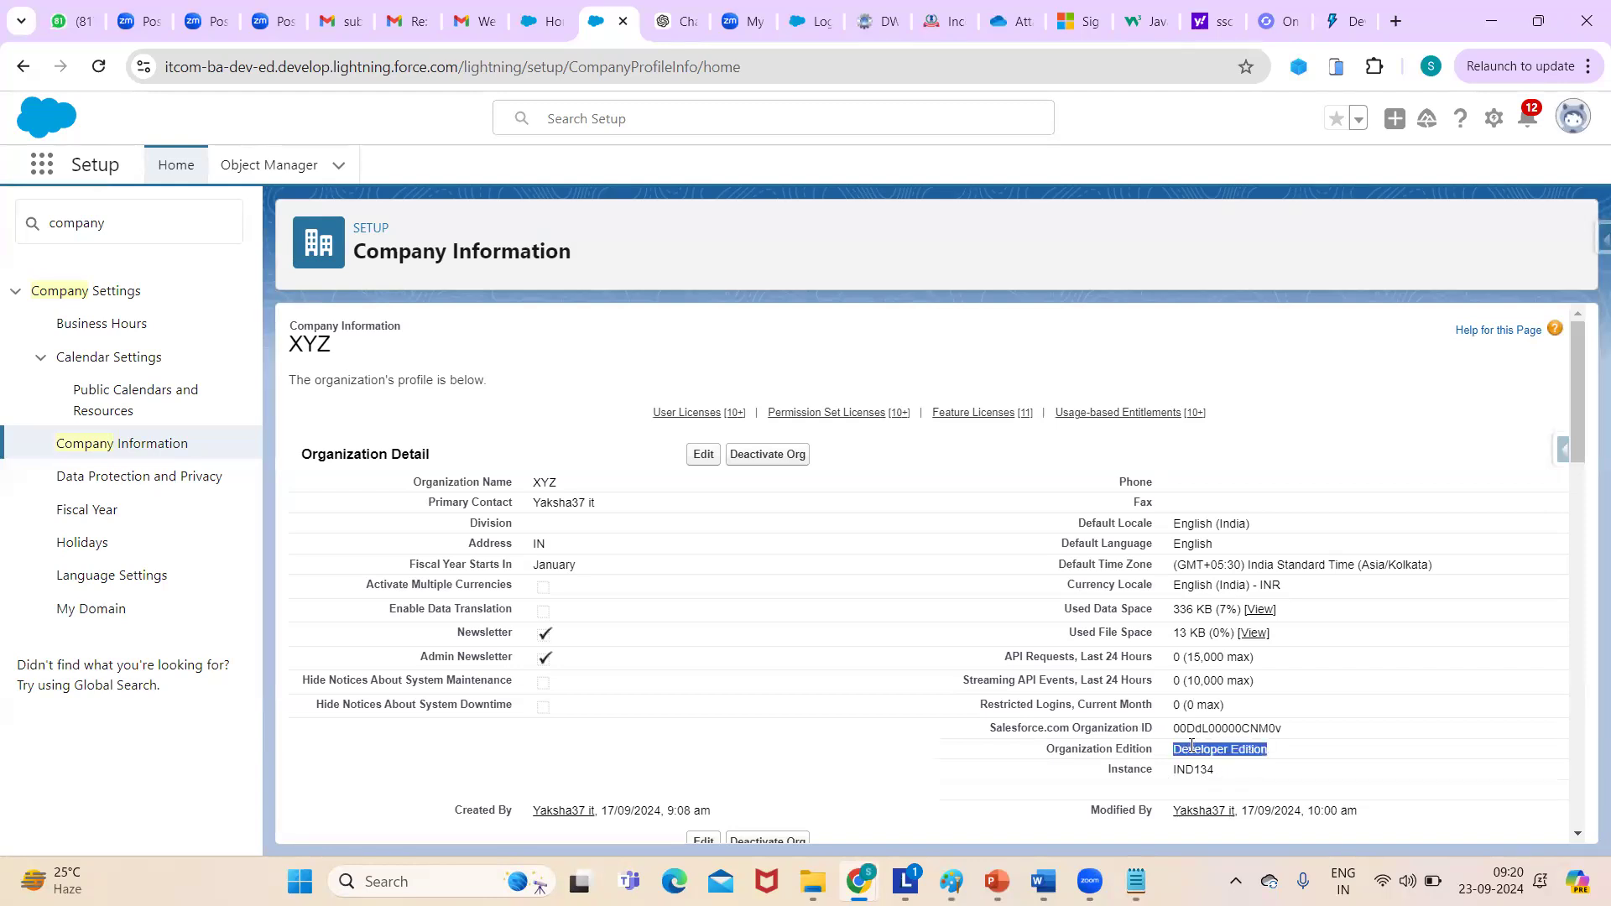
double_click(1129, 772)
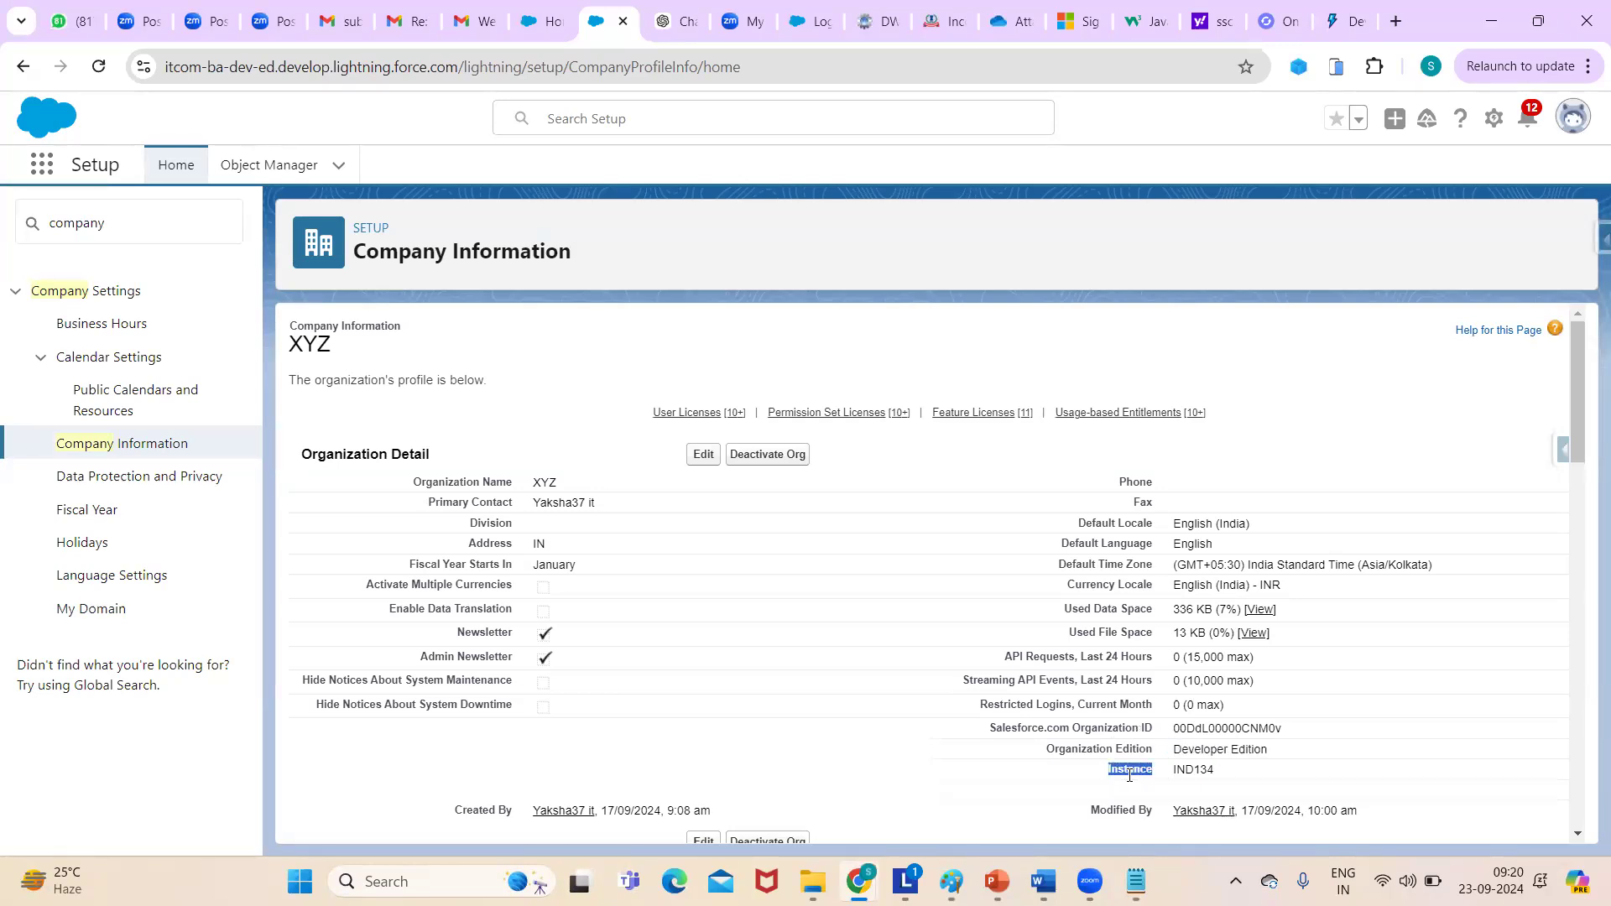
double_click(1183, 772)
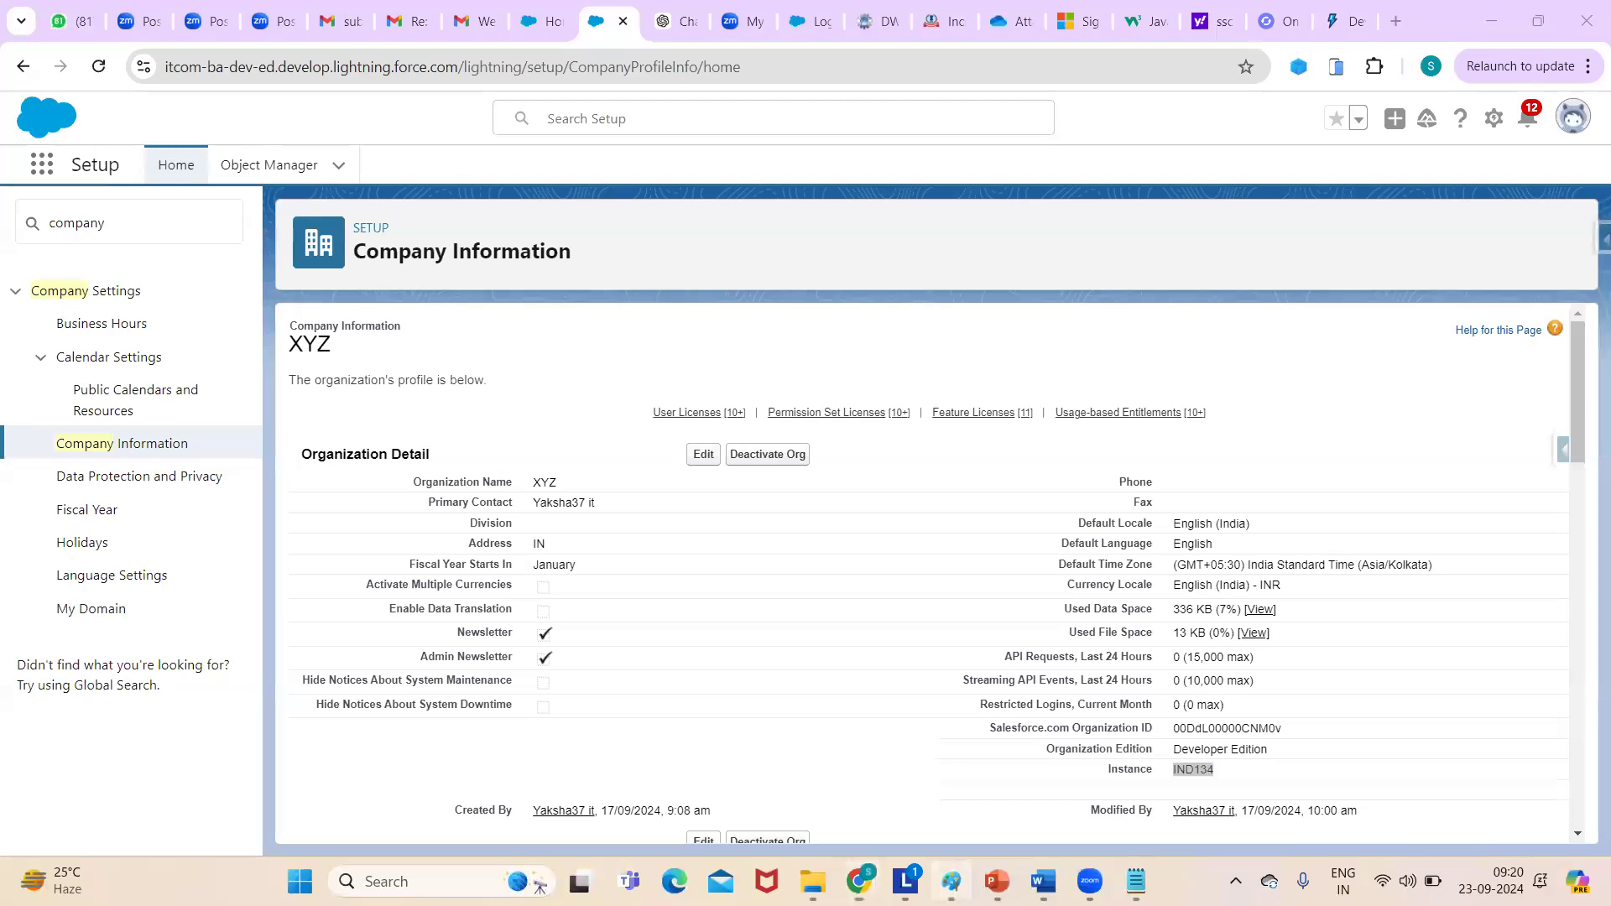
click(951, 881)
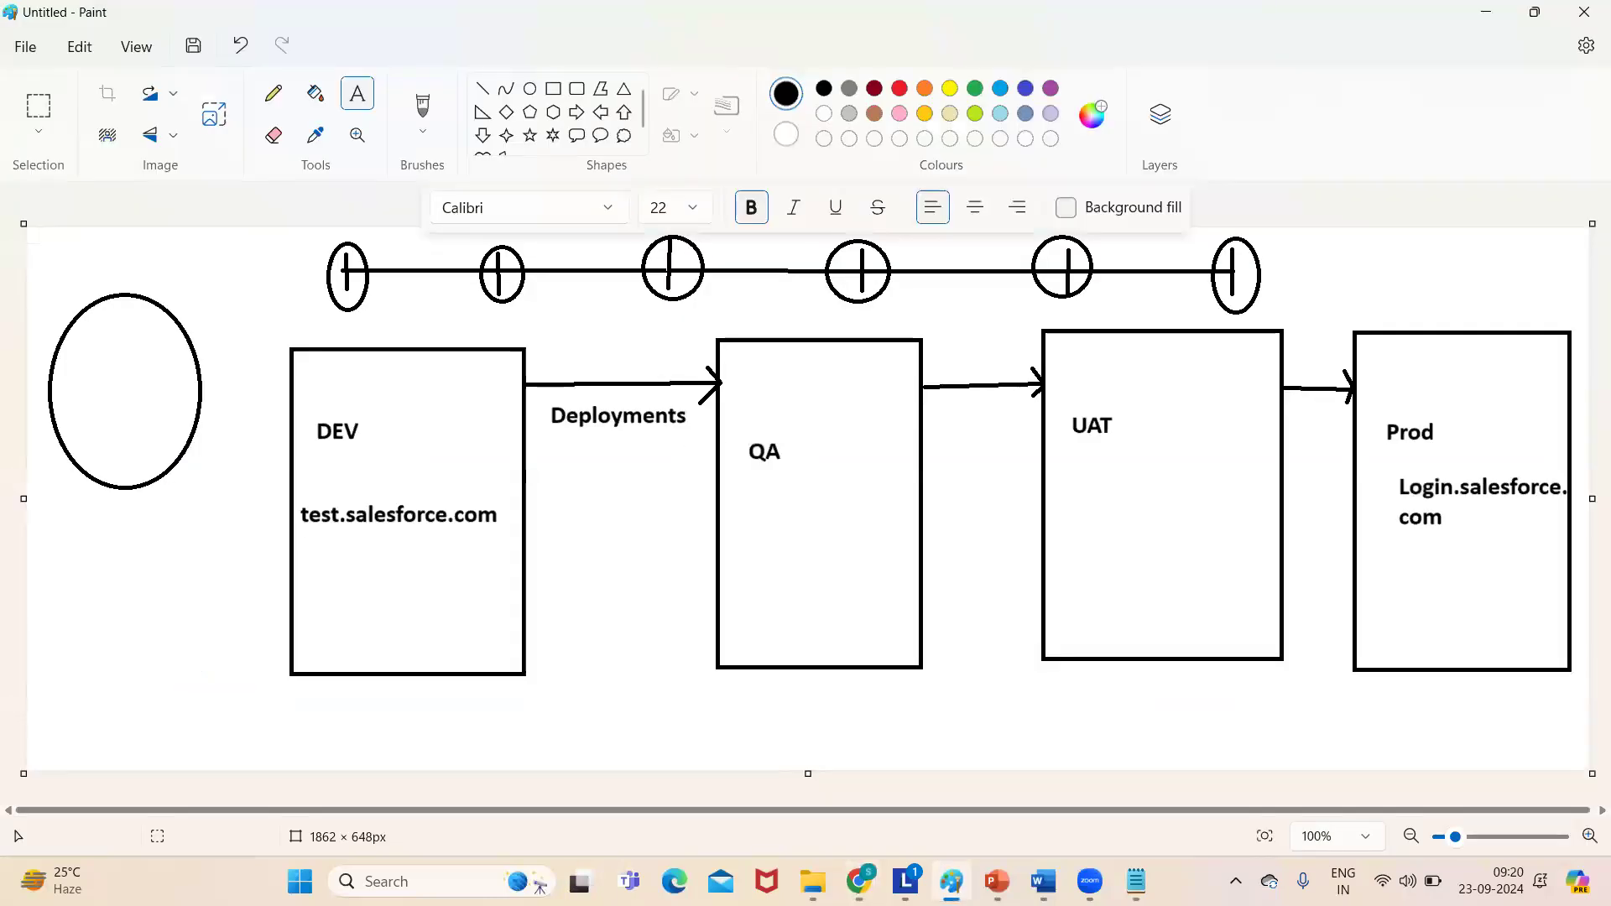
- Start a new blank Paint image, discarding the old diagram without saving
click(27, 48)
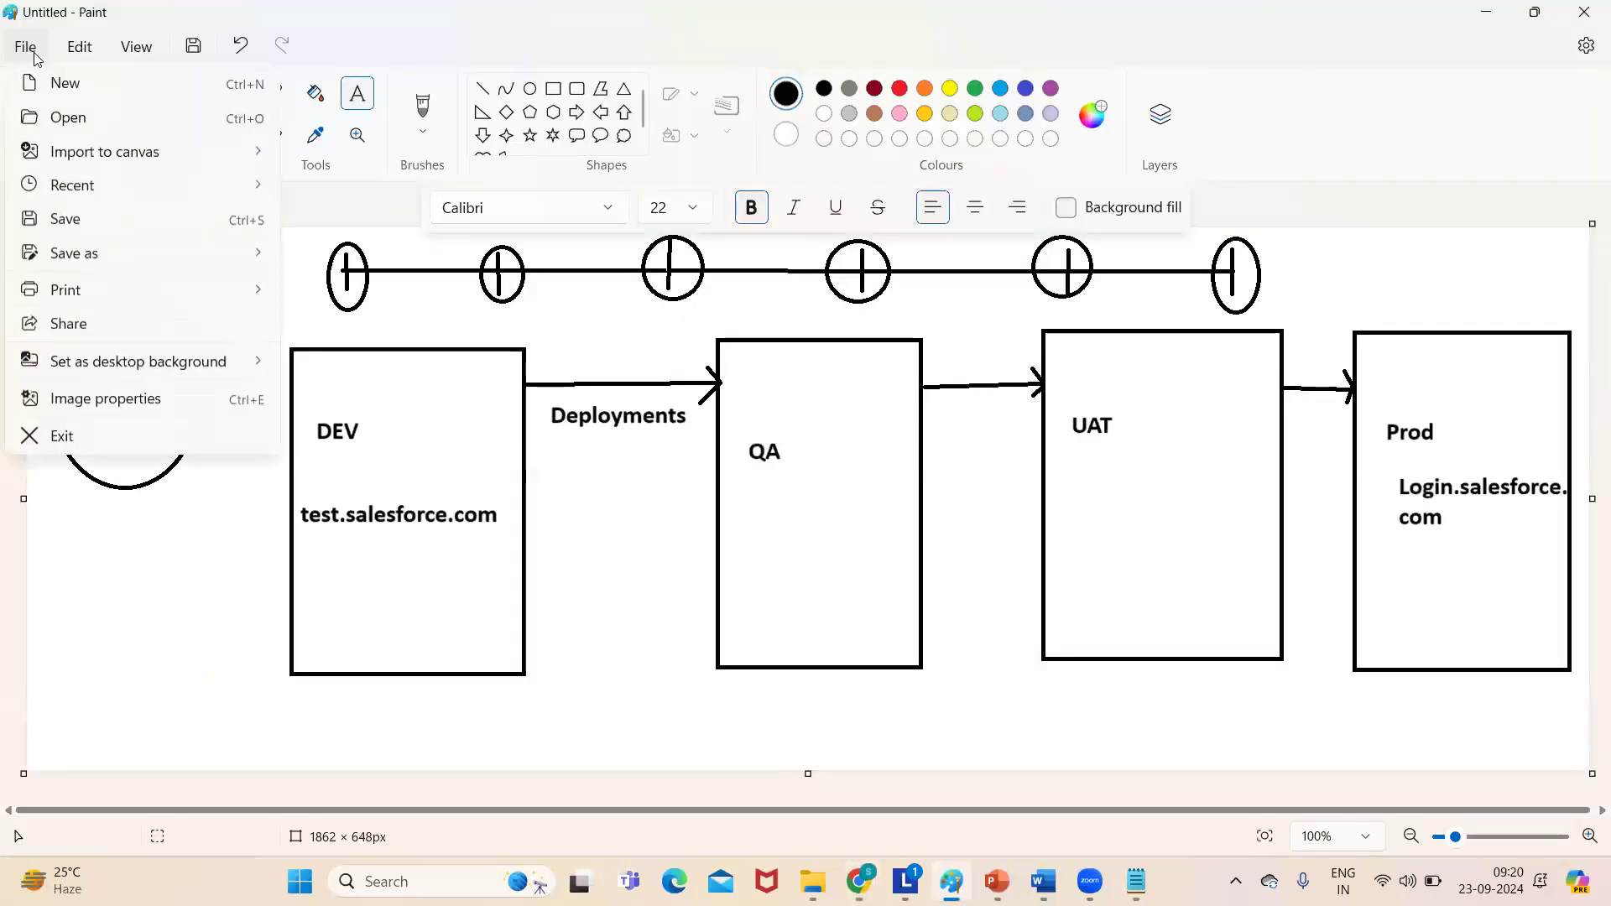
click(74, 91)
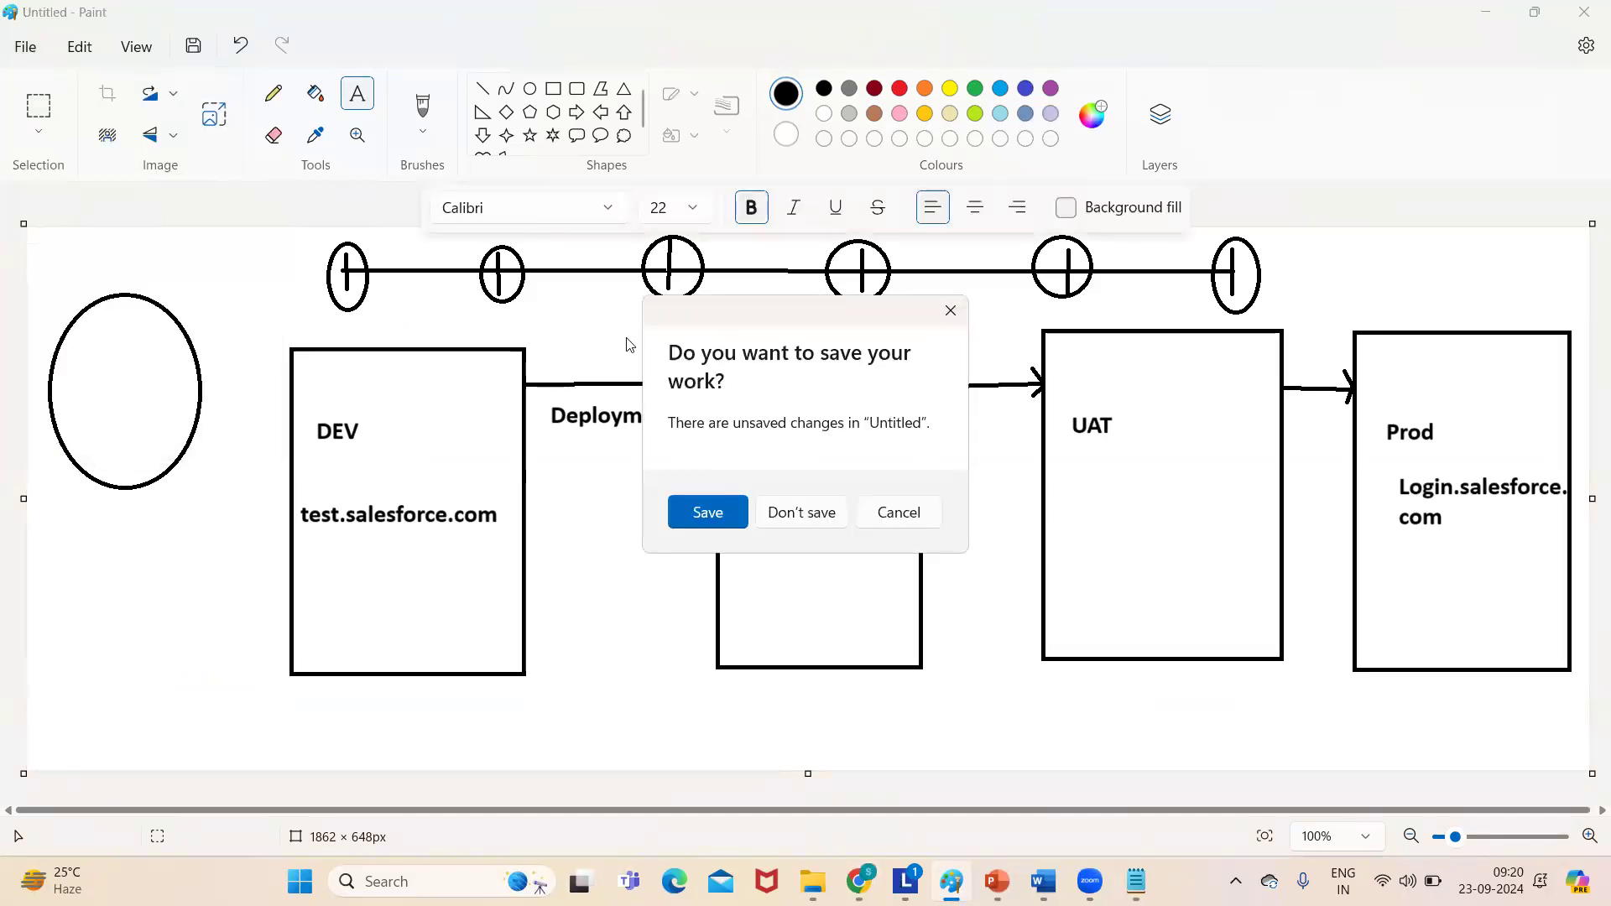
click(797, 512)
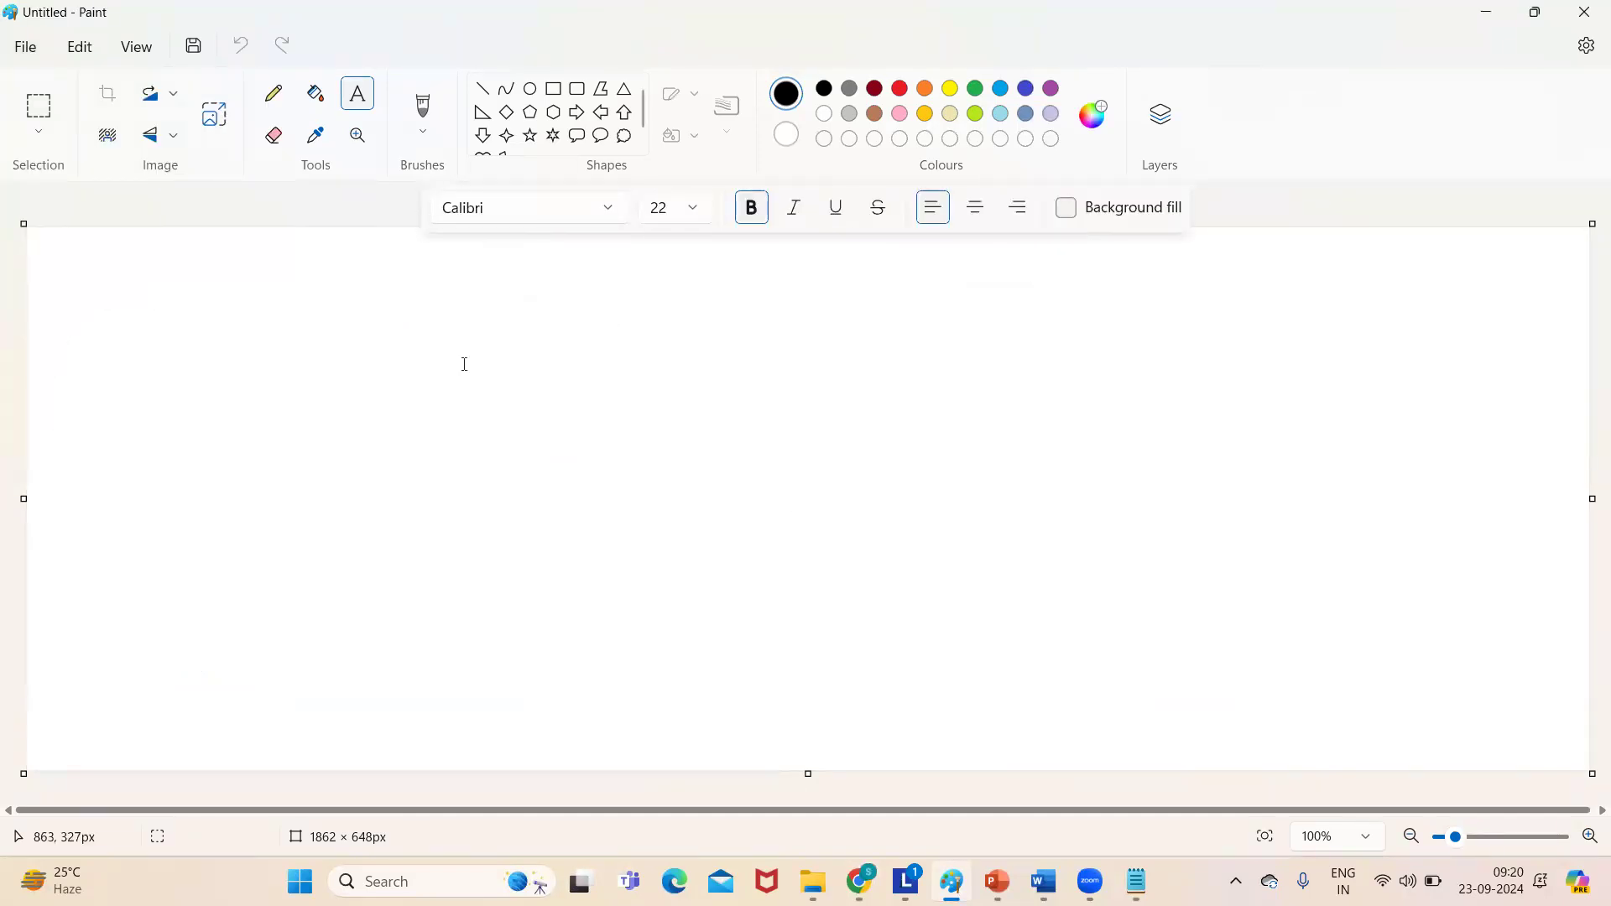
click(371, 306)
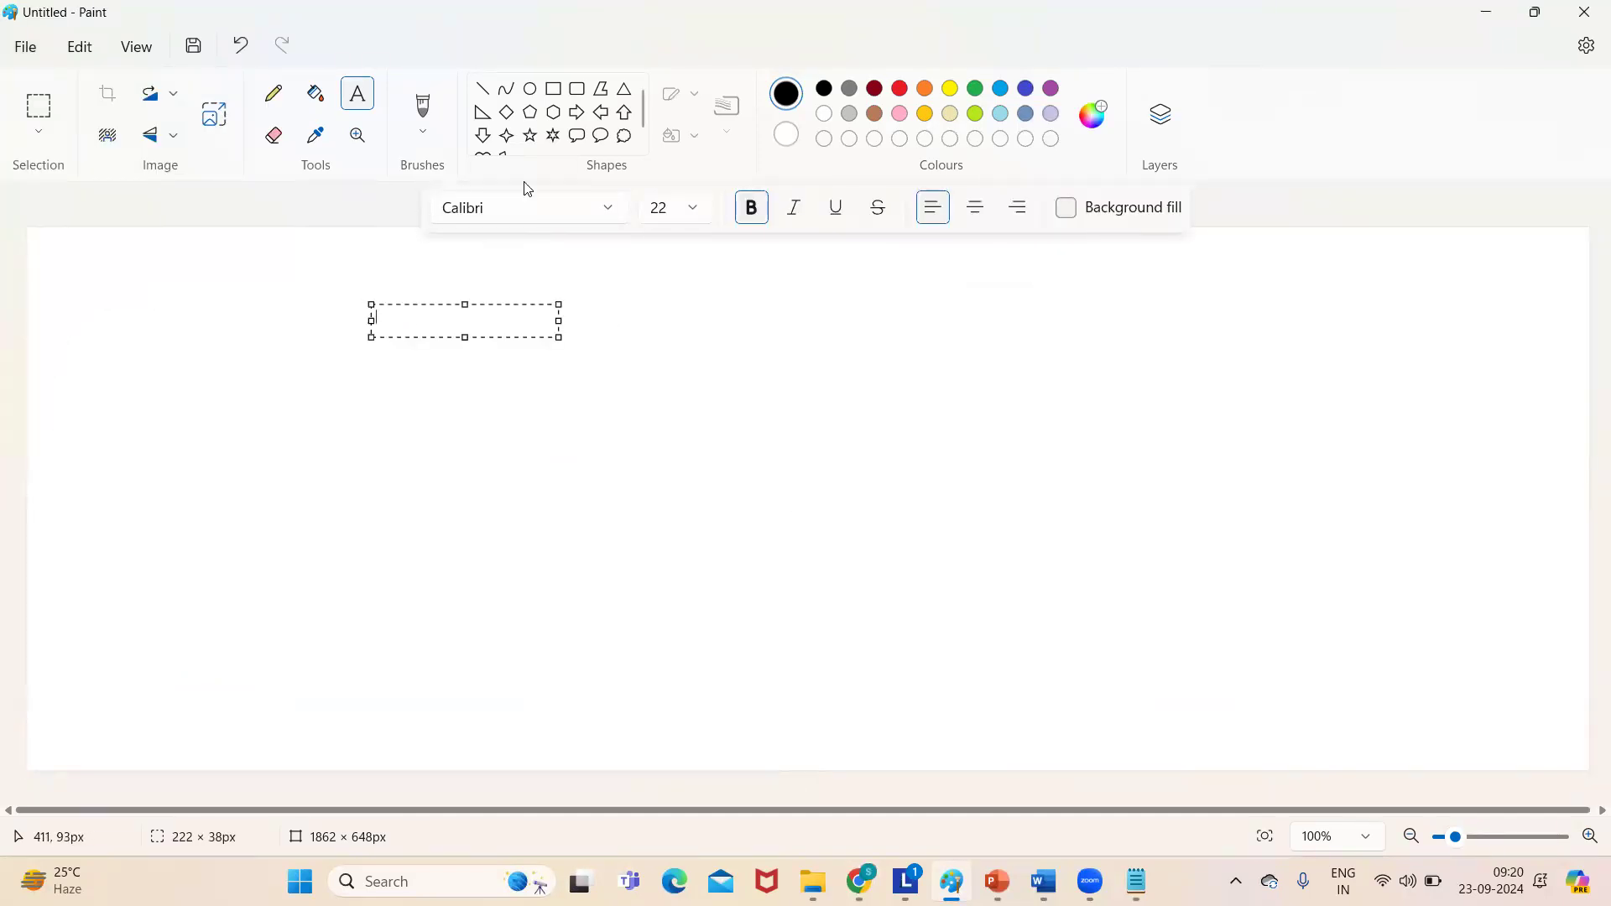
- Draw a large square and divide it into five sections with four straight lines
click(553, 90)
drag(552, 316, 957, 728)
click(656, 250)
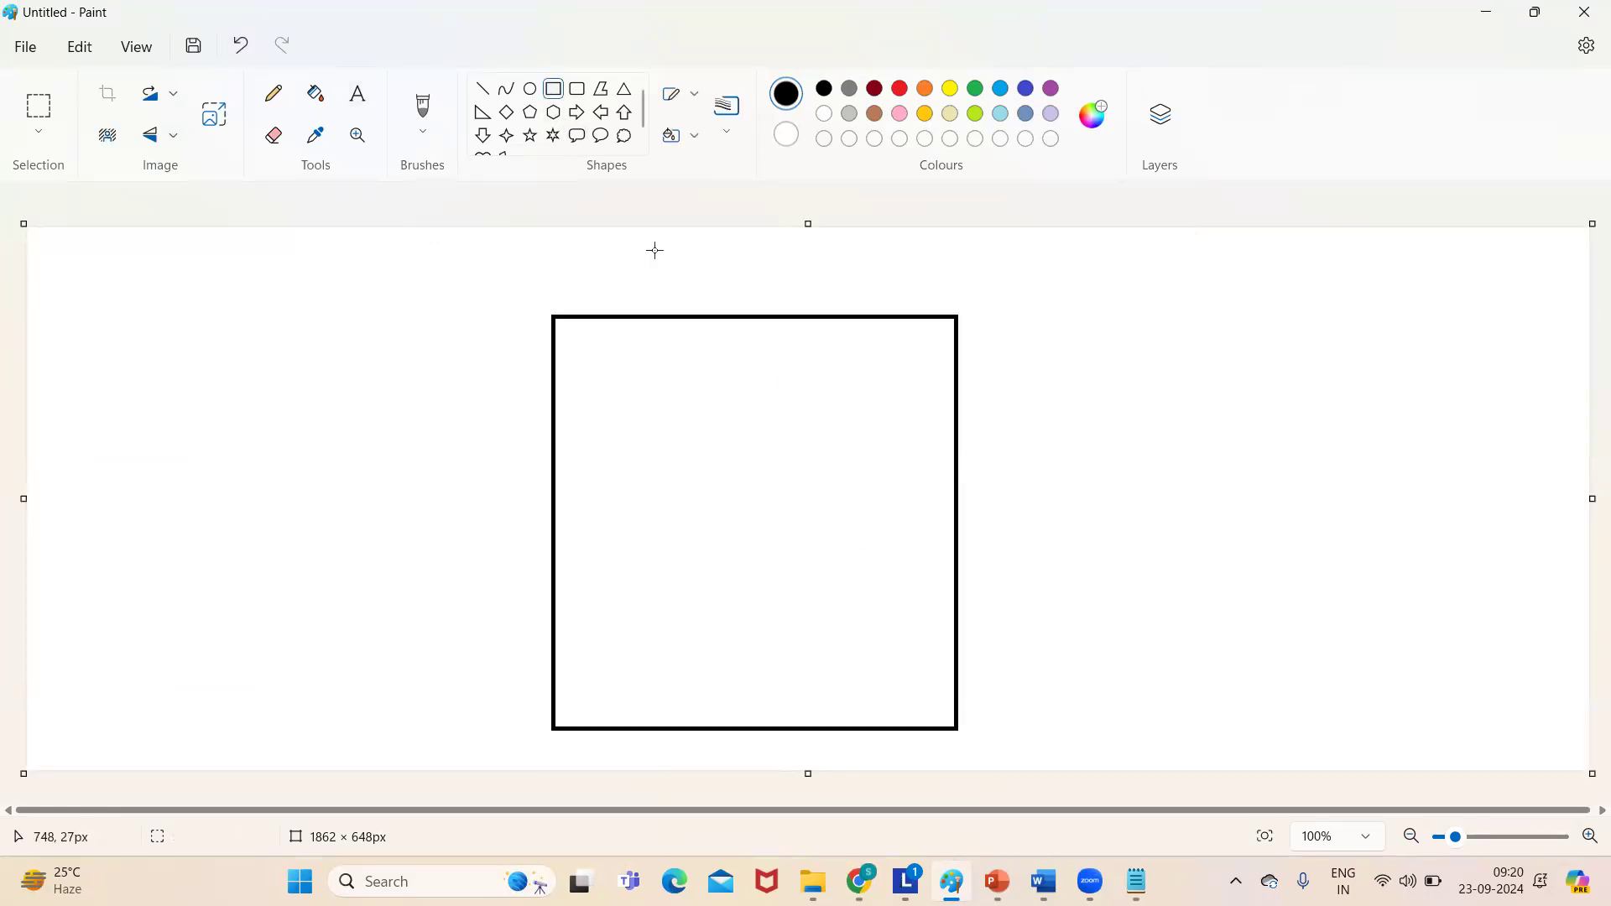
click(482, 88)
drag(678, 317, 686, 501)
click(791, 445)
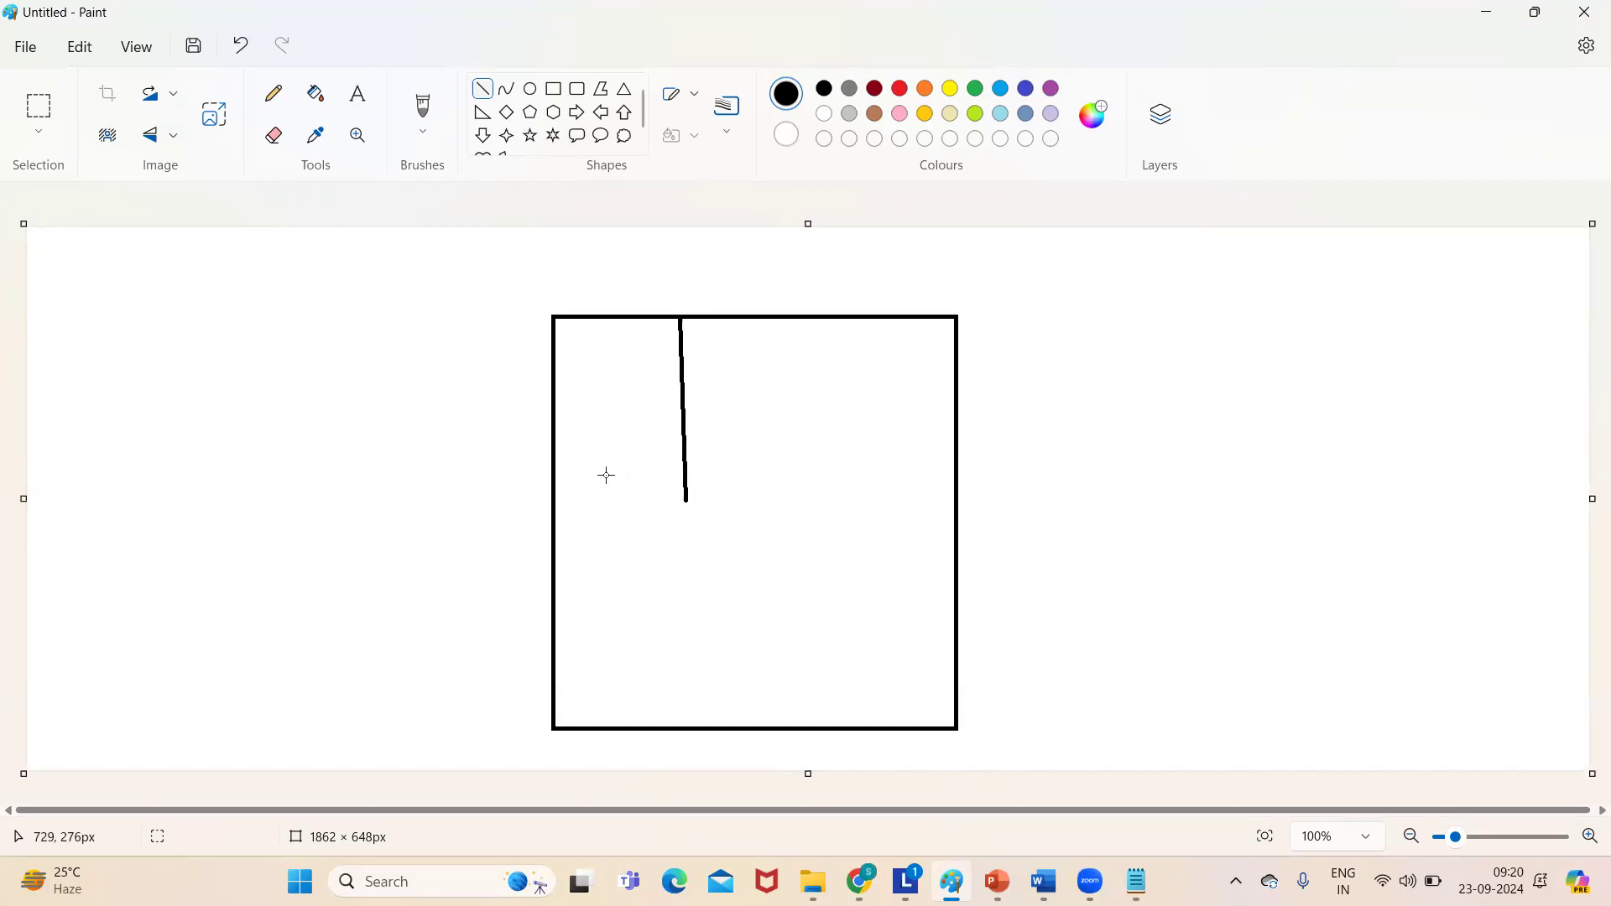
drag(555, 500, 954, 490)
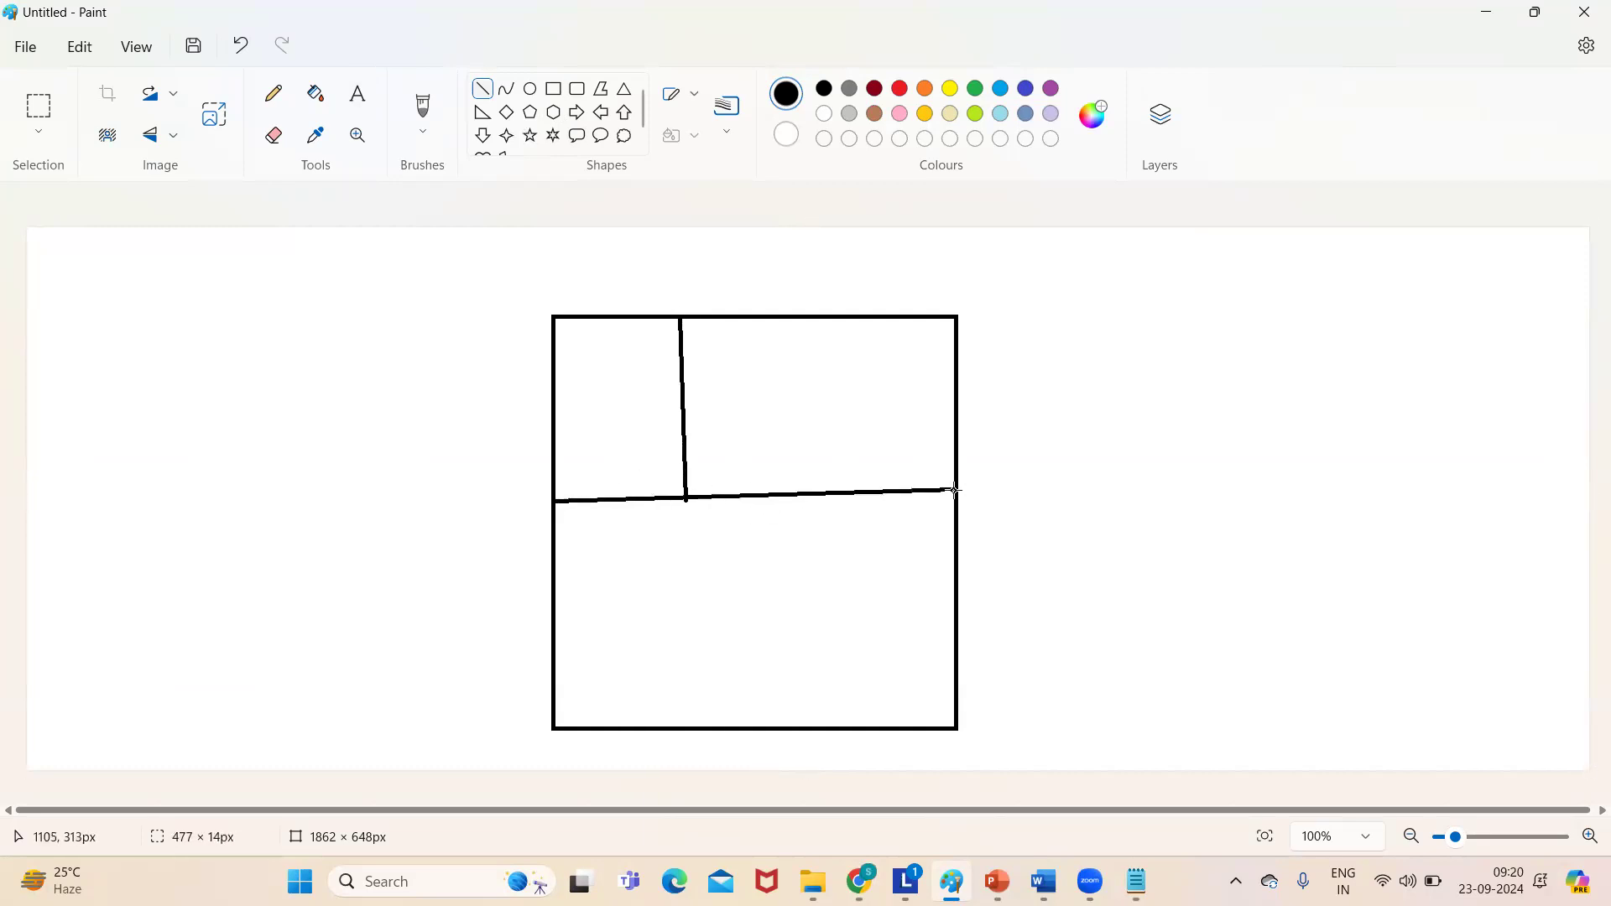
click(782, 537)
drag(761, 497, 752, 727)
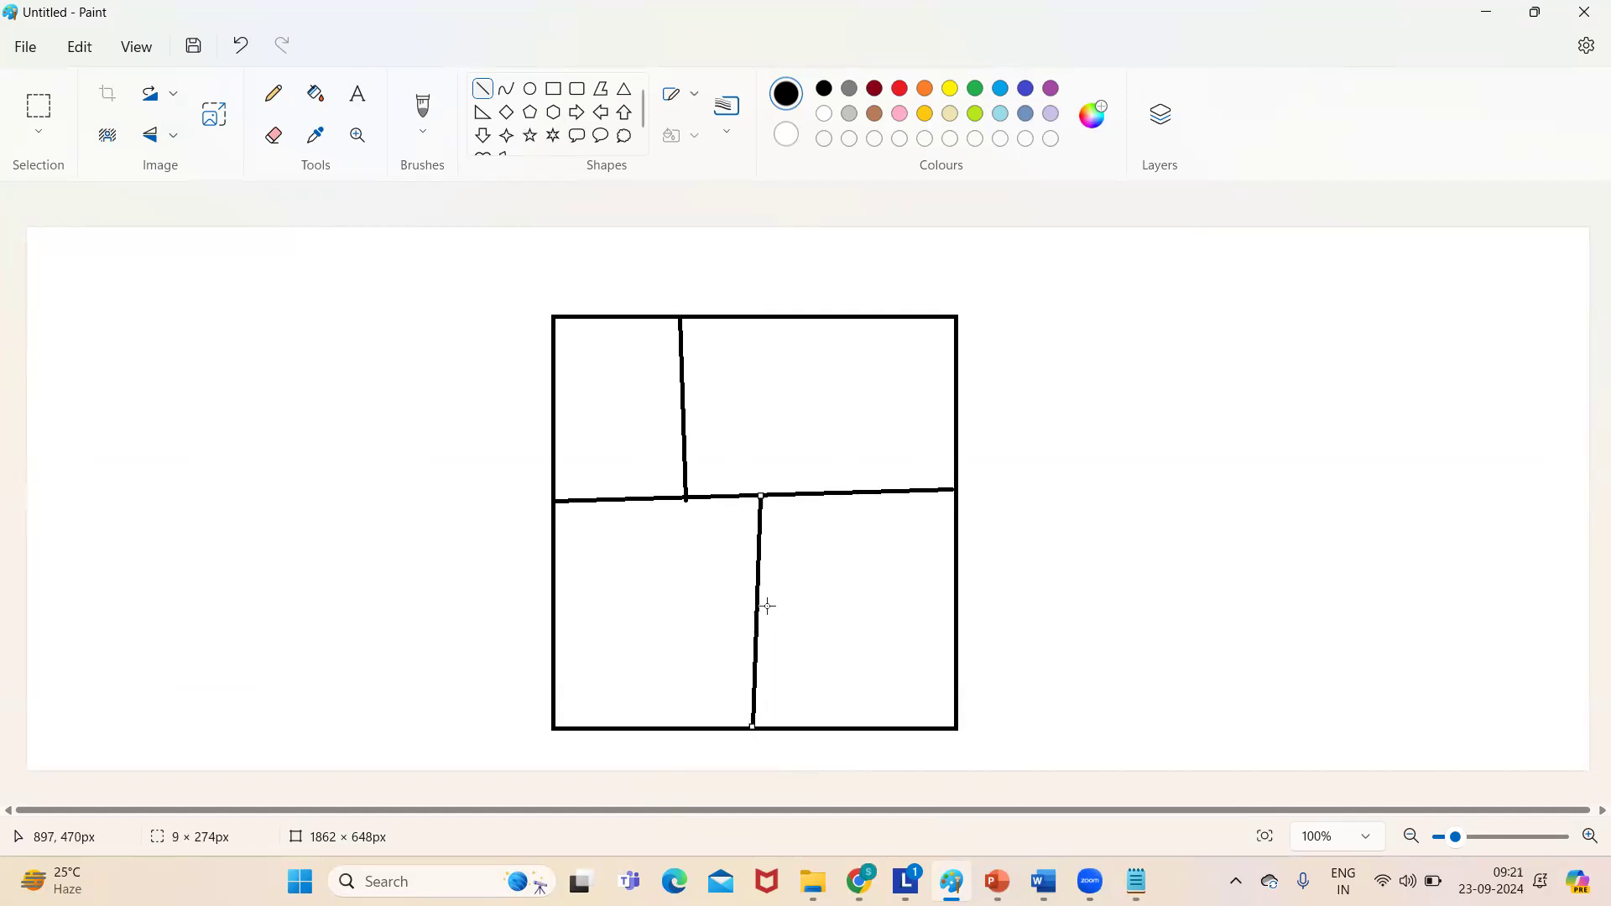
click(684, 601)
drag(759, 613, 957, 580)
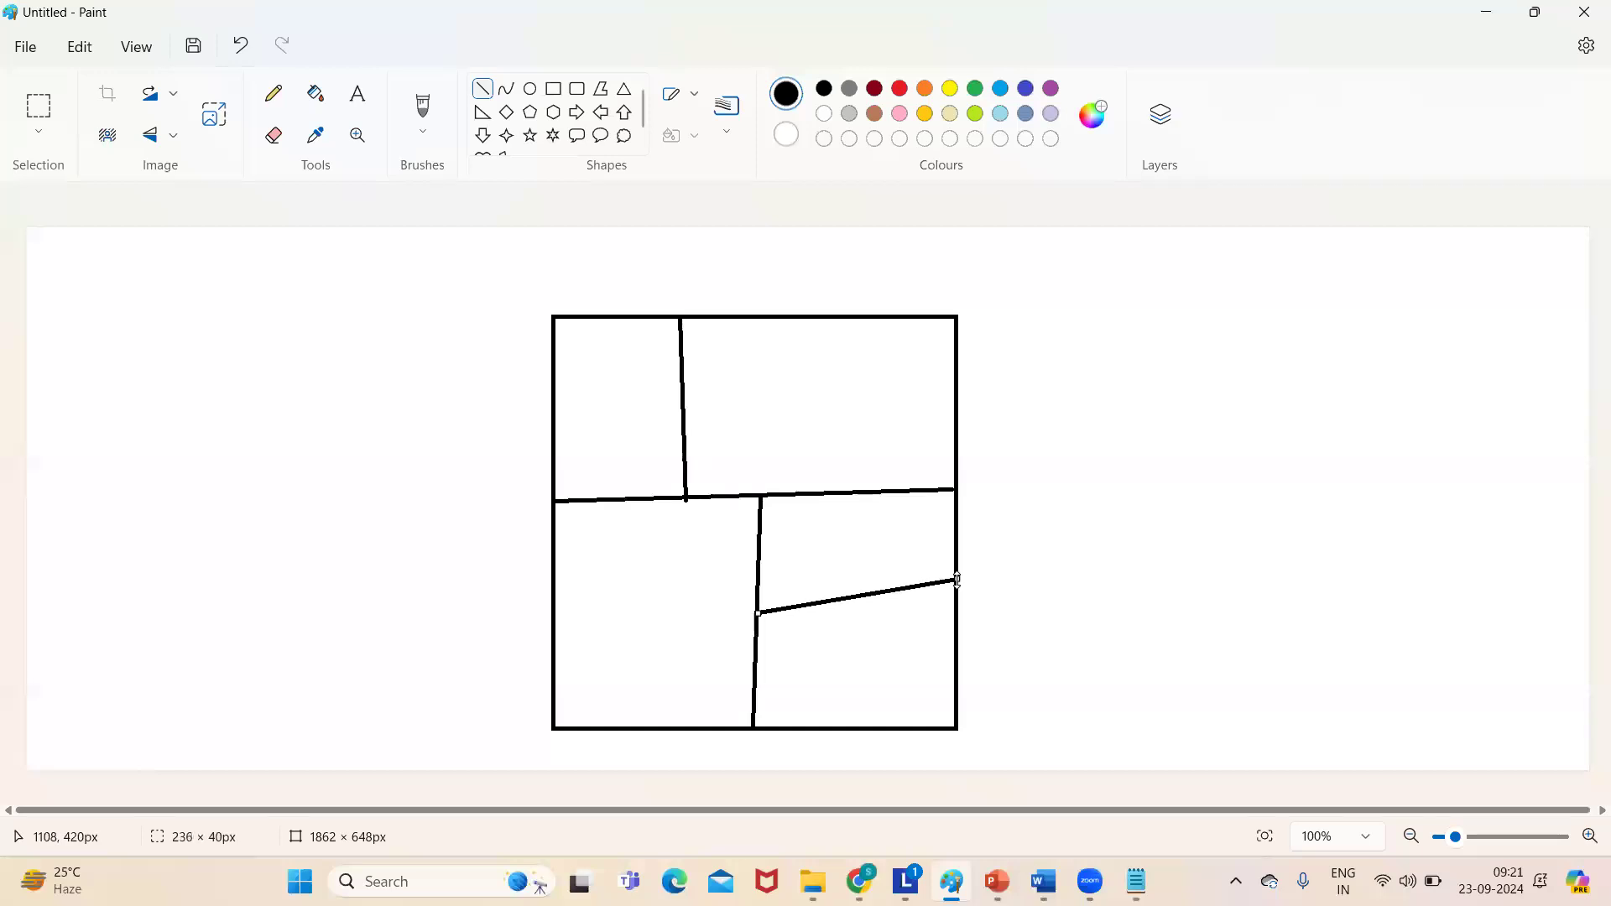
click(610, 376)
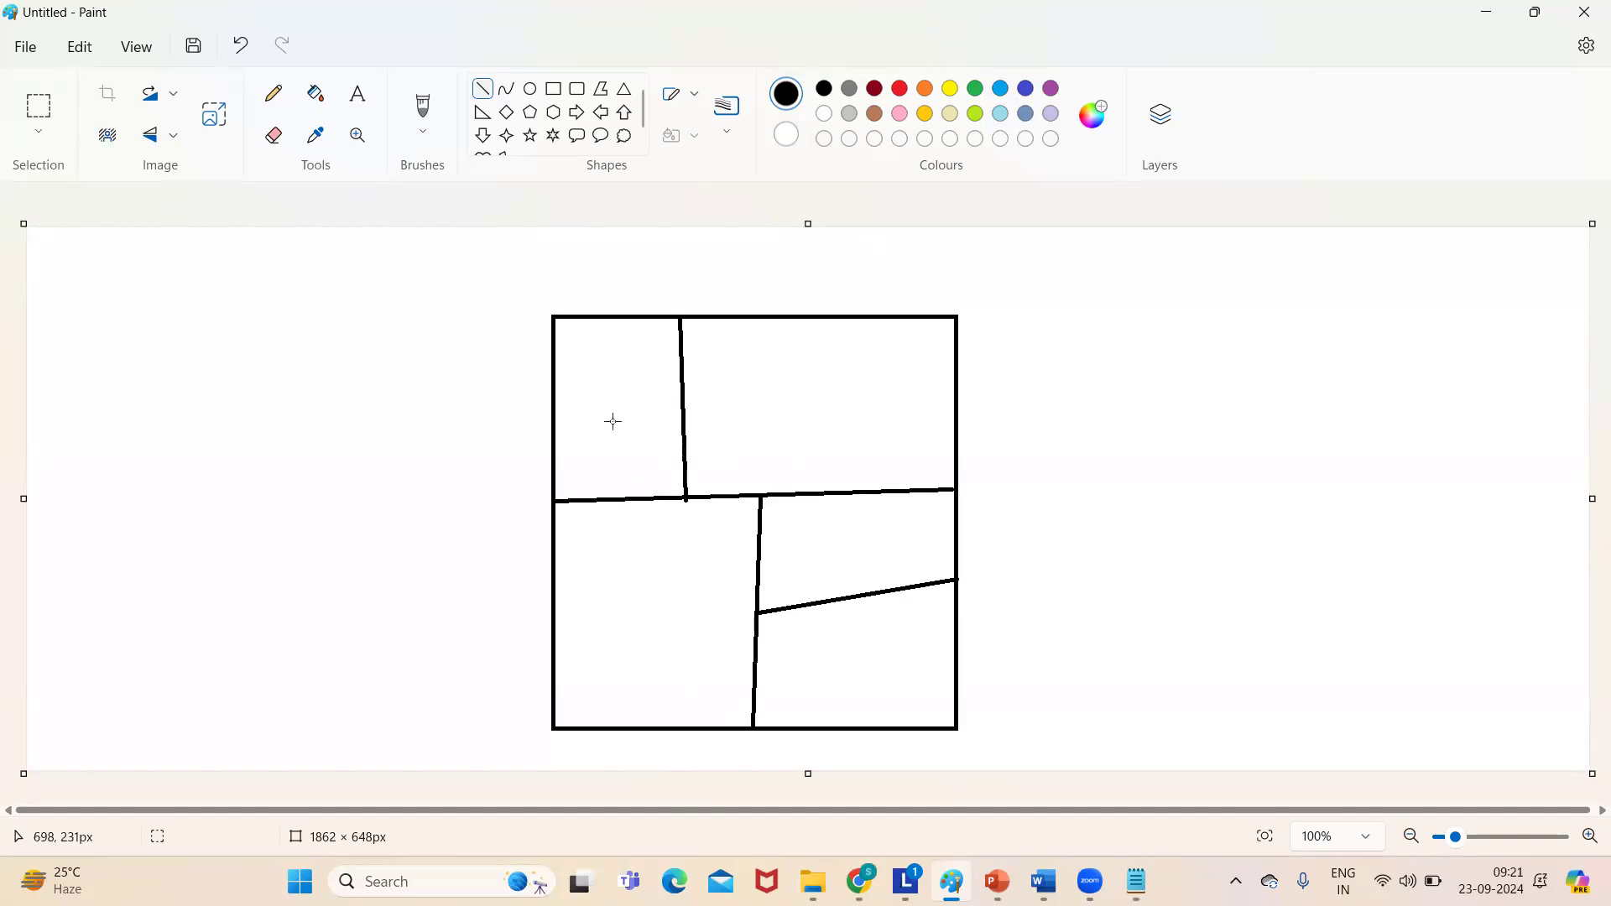
- Draw two tall rectangles to the right of the square
click(554, 91)
mouse_move(1070, 285)
mouse_down()
mouse_move(1162, 522)
mouse_move(1272, 736)
mouse_up()
drag(1369, 291, 1382, 329)
drag(1440, 509, 1582, 731)
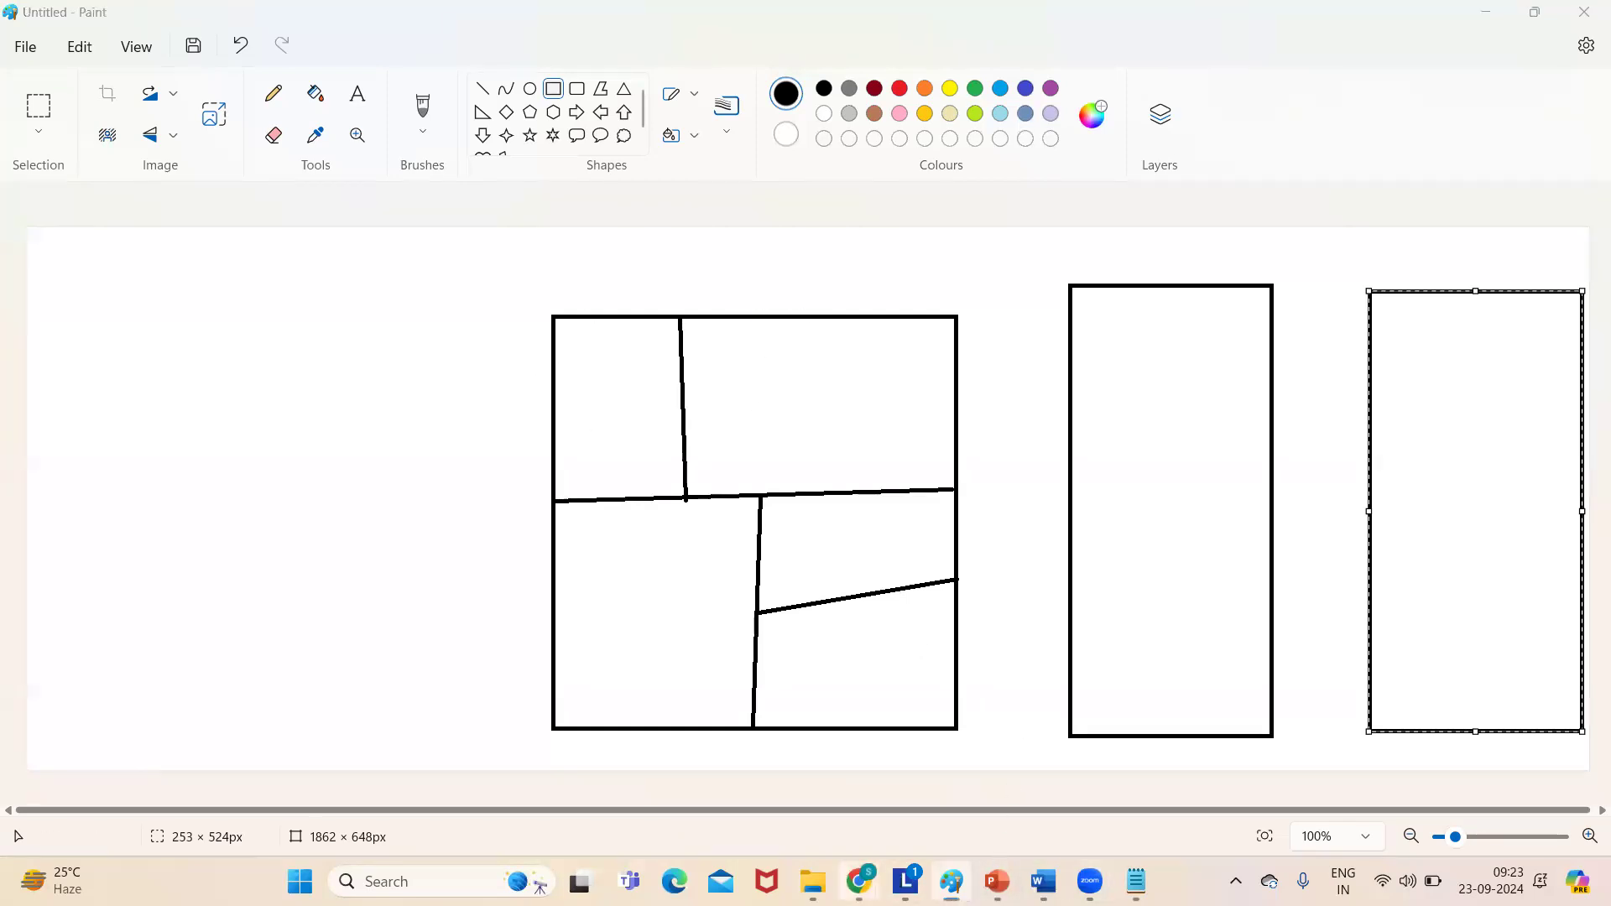
- Return to the Company Information page and highlight the instance value IND134
mouse_move(859, 880)
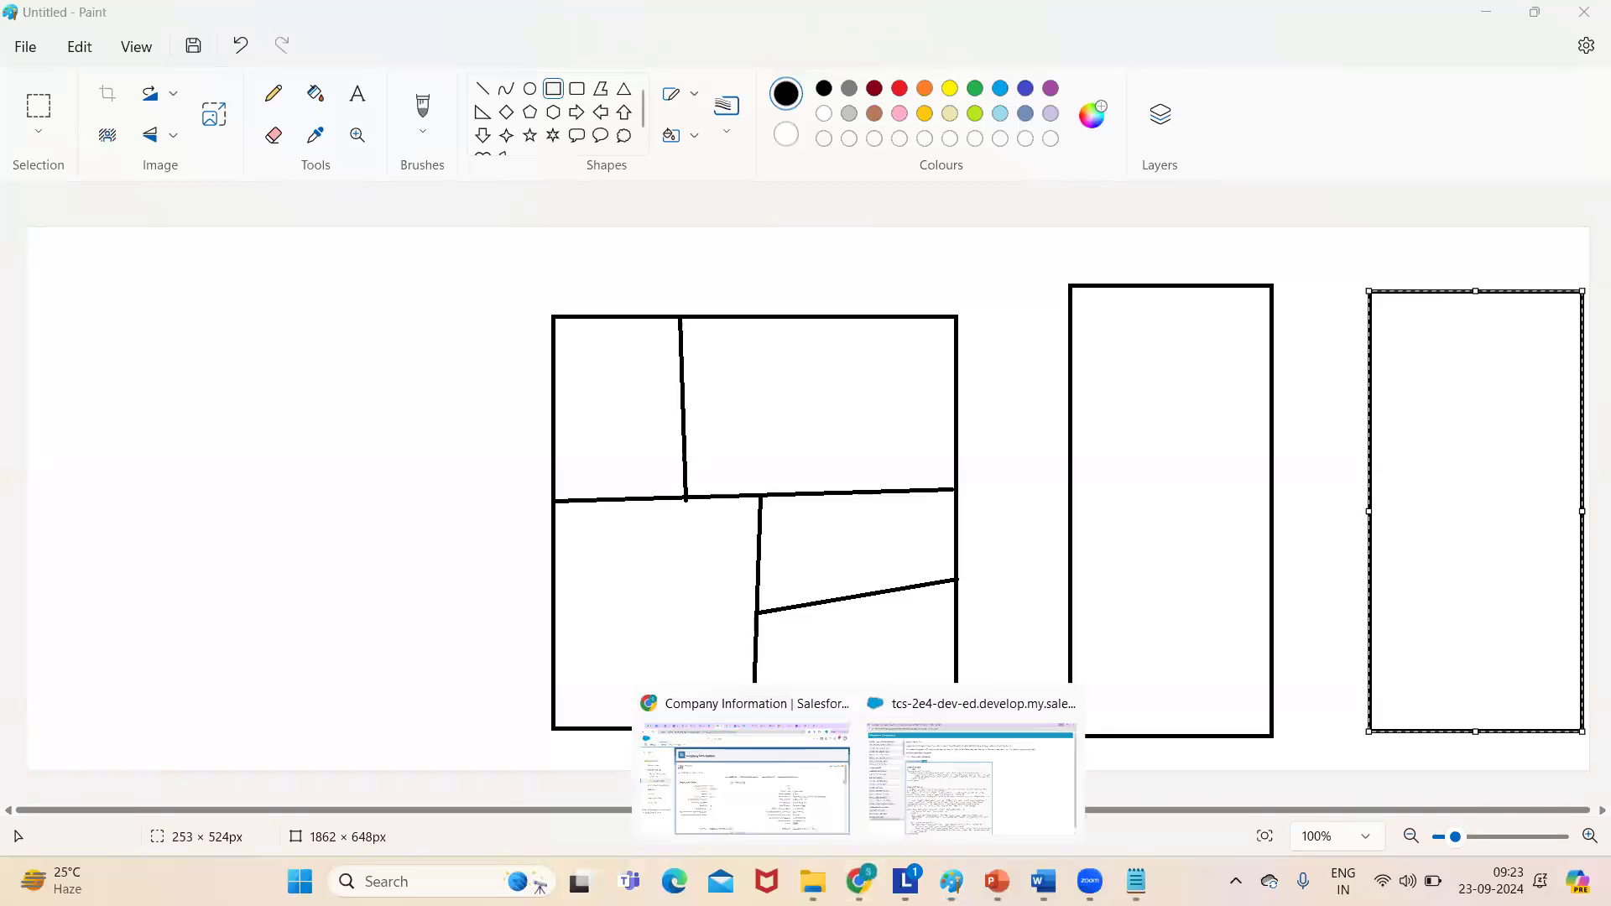
click(729, 802)
scroll(1577, 453, down, 2)
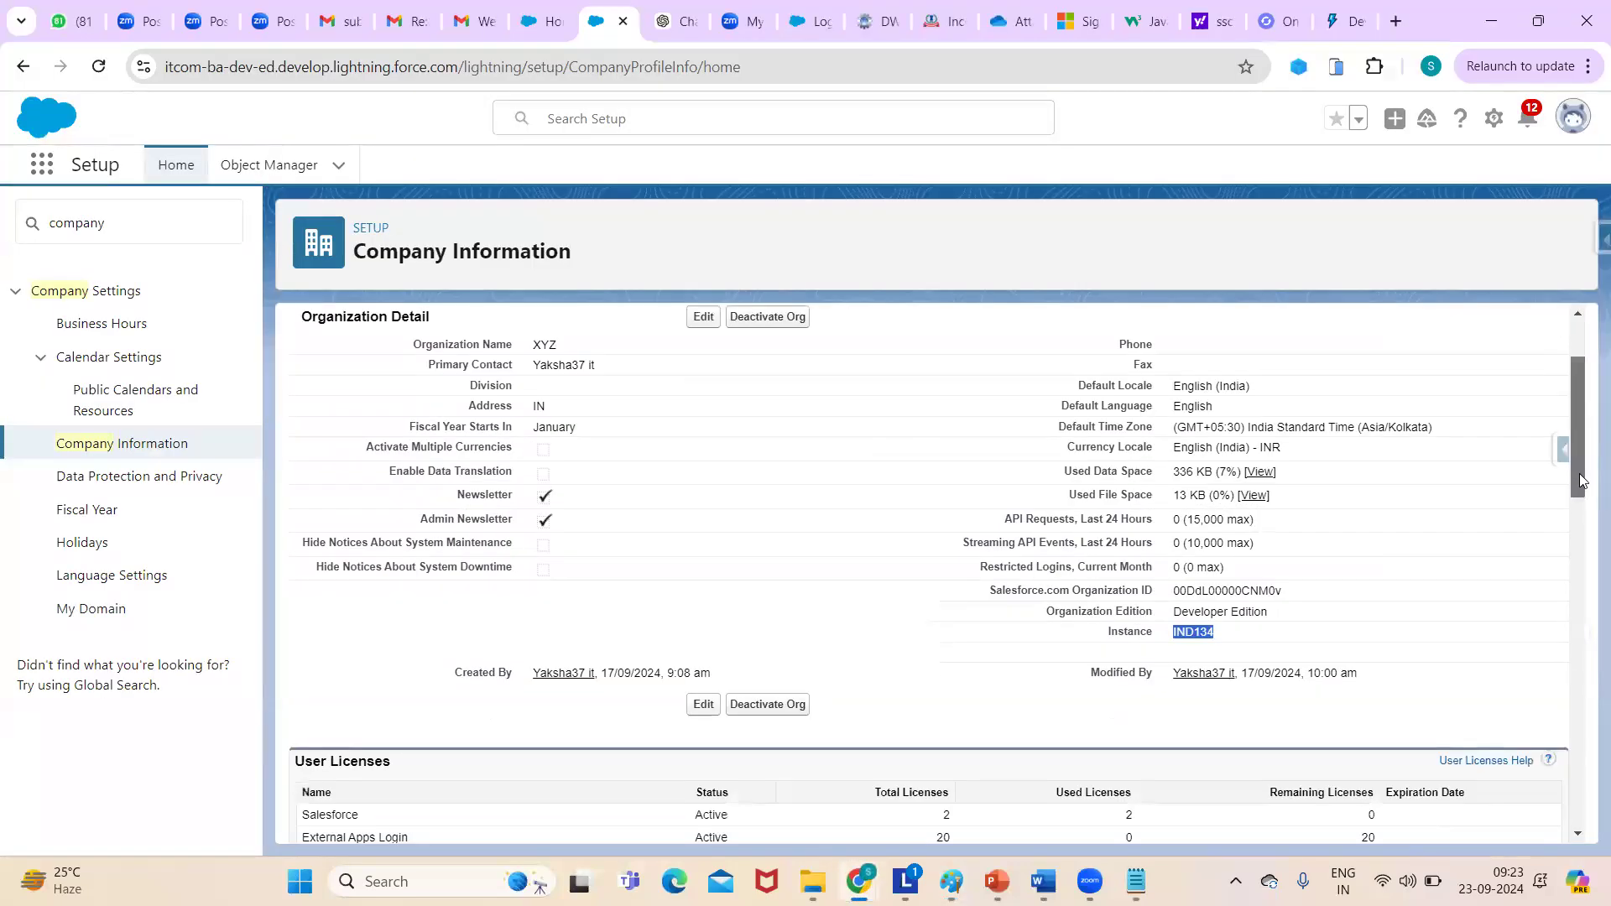
scroll(1581, 480, down, 1)
click(1259, 555)
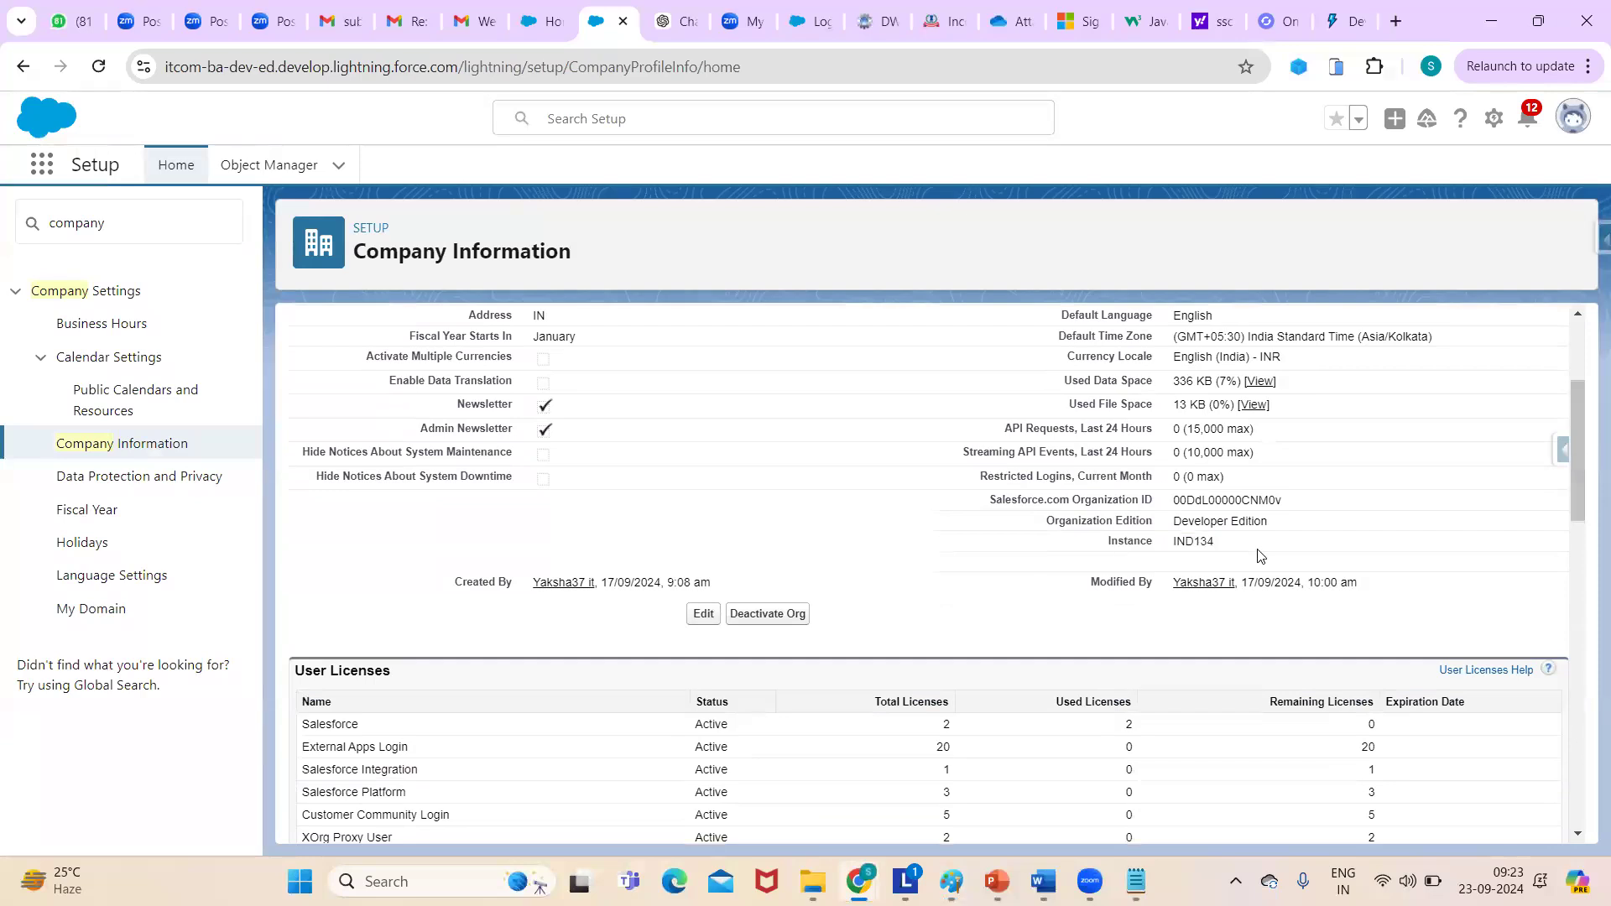
double_click(1181, 542)
click(1229, 547)
drag(1173, 547, 1221, 548)
click(1199, 560)
drag(1173, 543, 1243, 547)
- Highlight the Created By and Modified By labels in the organization details
mouse_move(1566, 453)
mouse_down()
mouse_move(1565, 396)
mouse_move(1574, 442)
mouse_up()
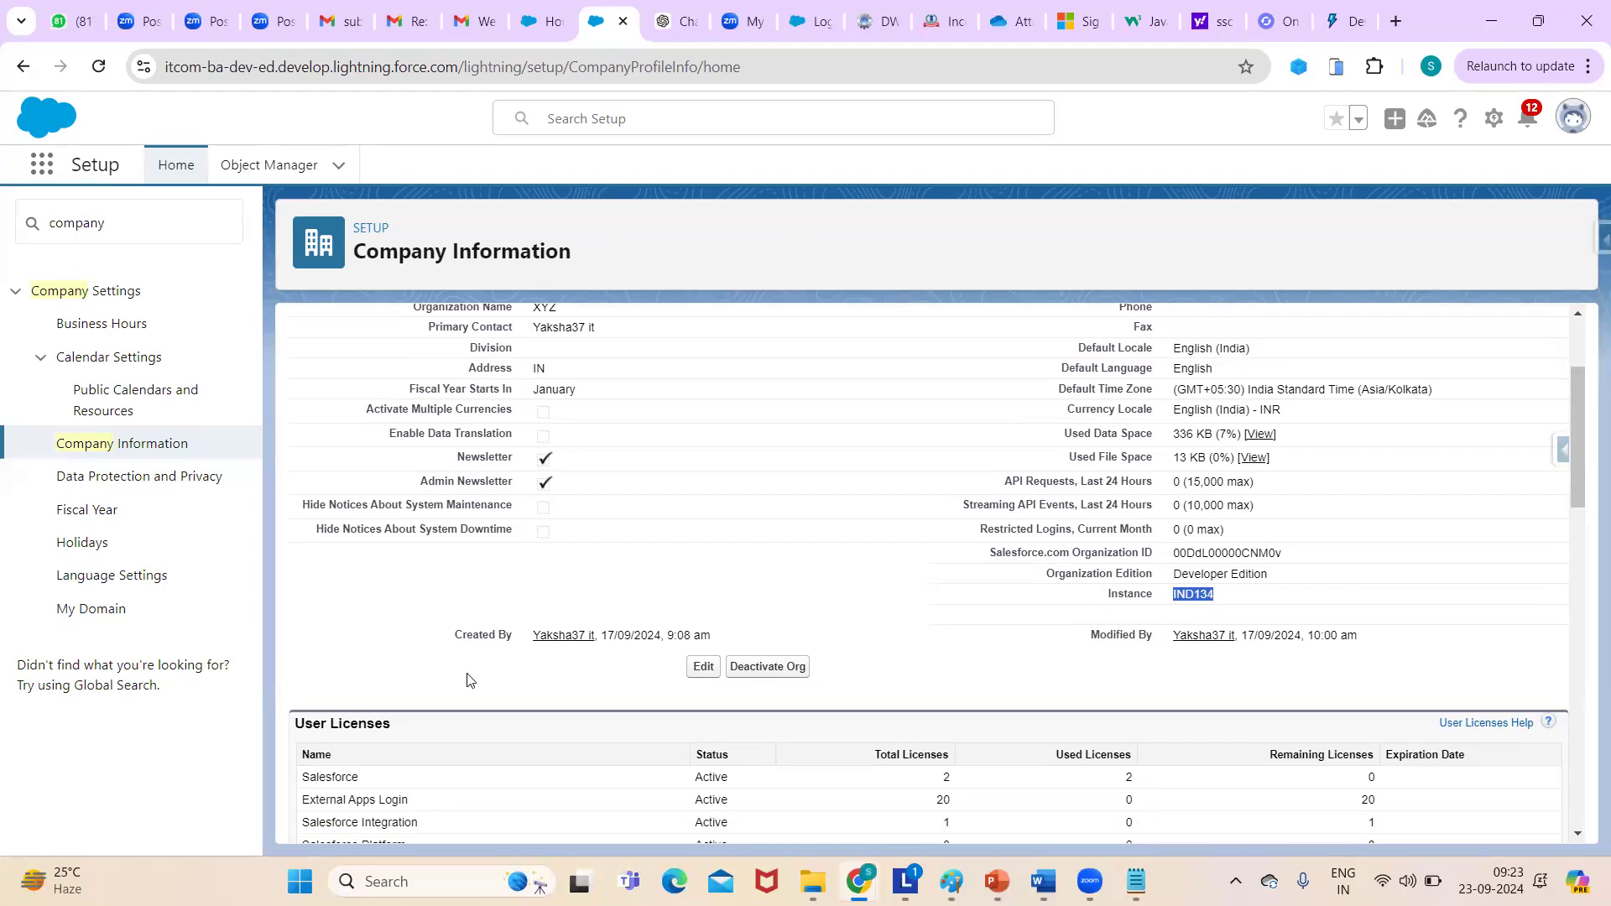
drag(451, 638, 537, 631)
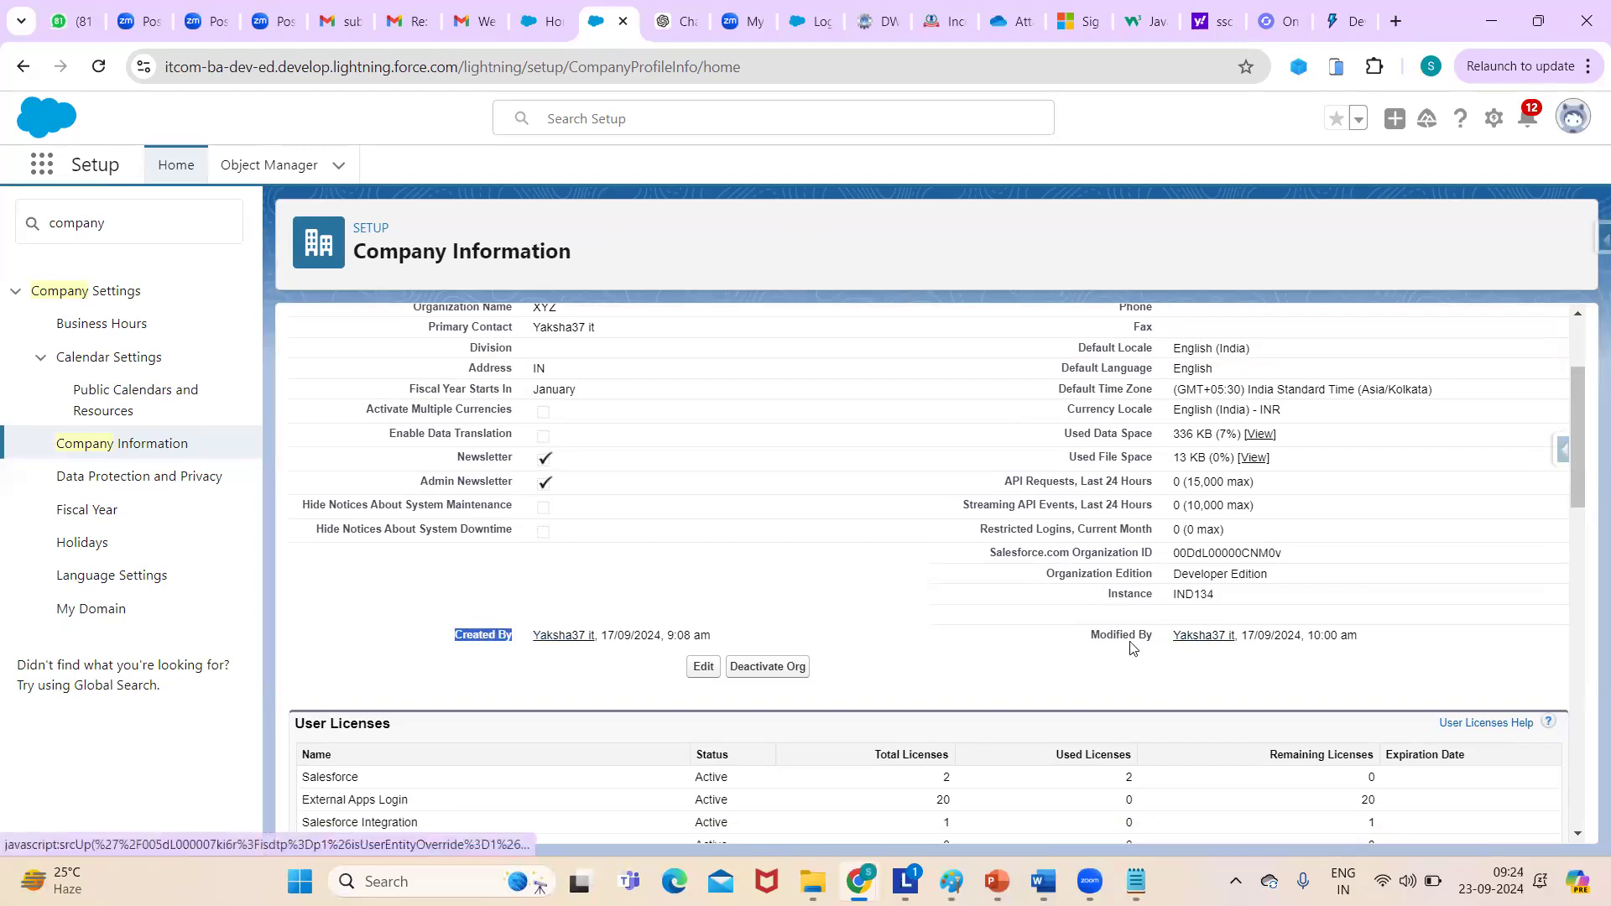
click(1081, 641)
drag(1081, 641, 1147, 635)
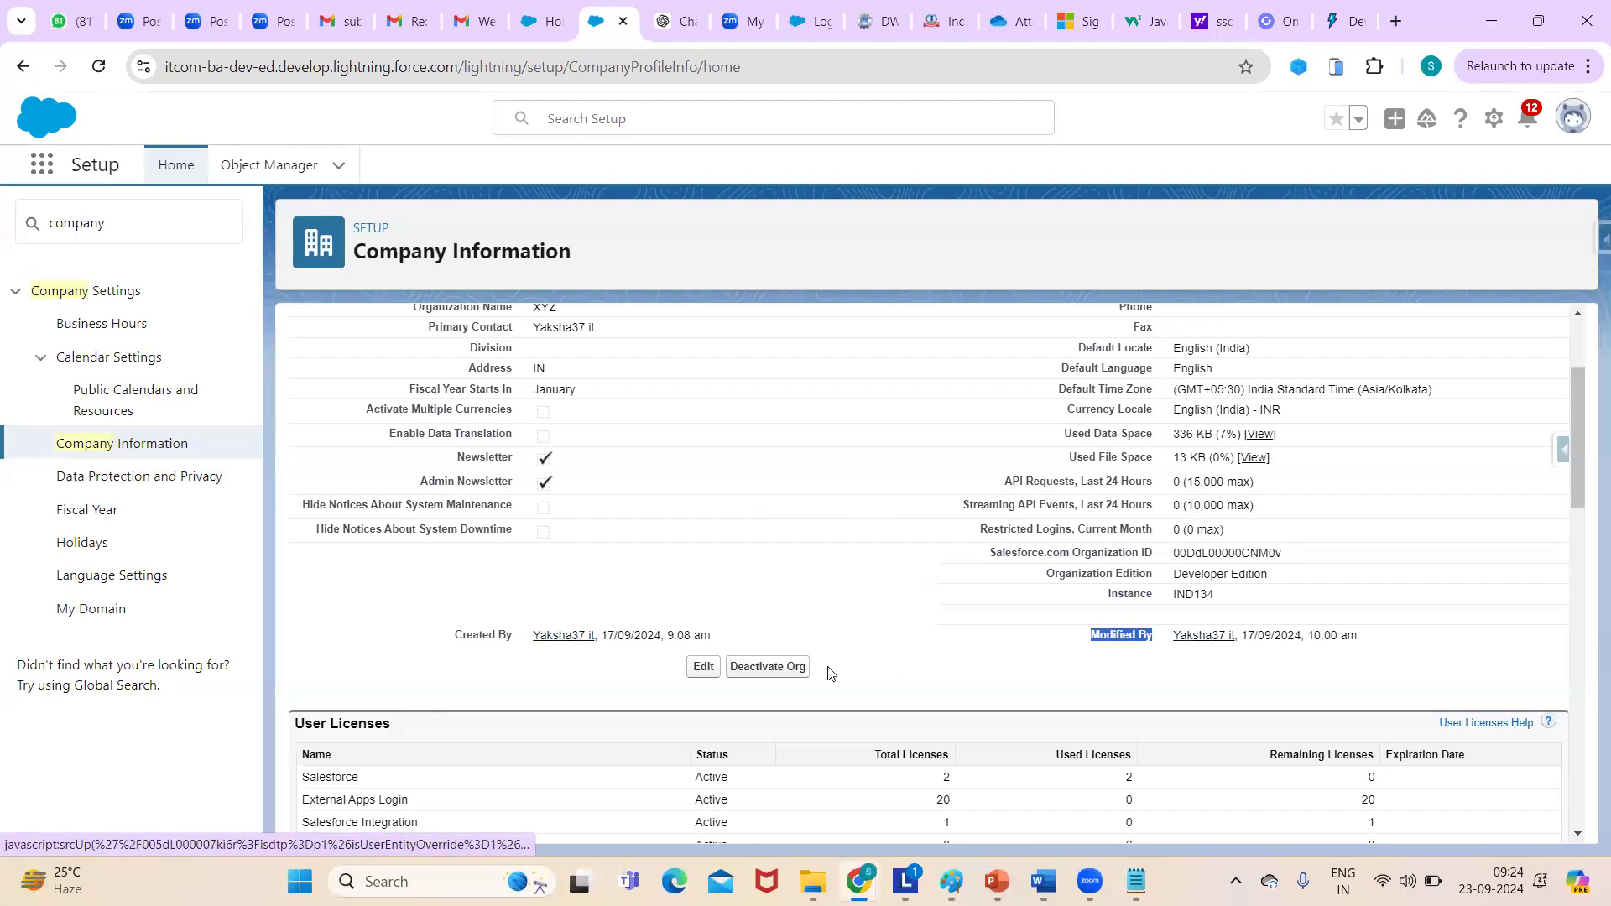
click(703, 666)
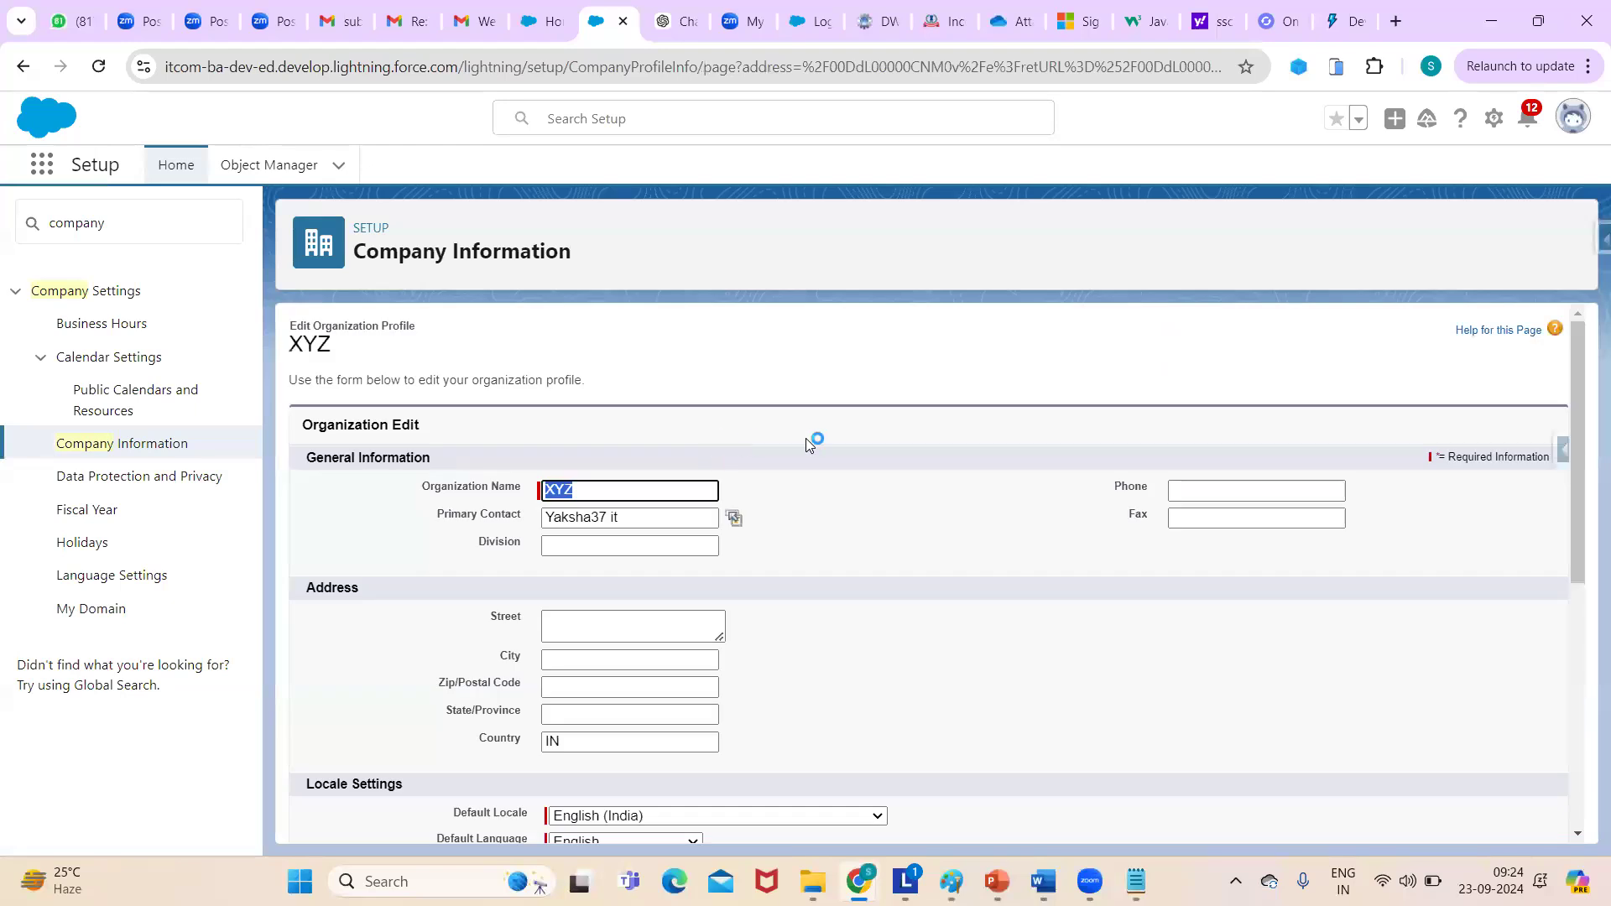
- Enter the organization's phone number, correcting the typos, and save the company profile
scroll(1351, 381, down, 1)
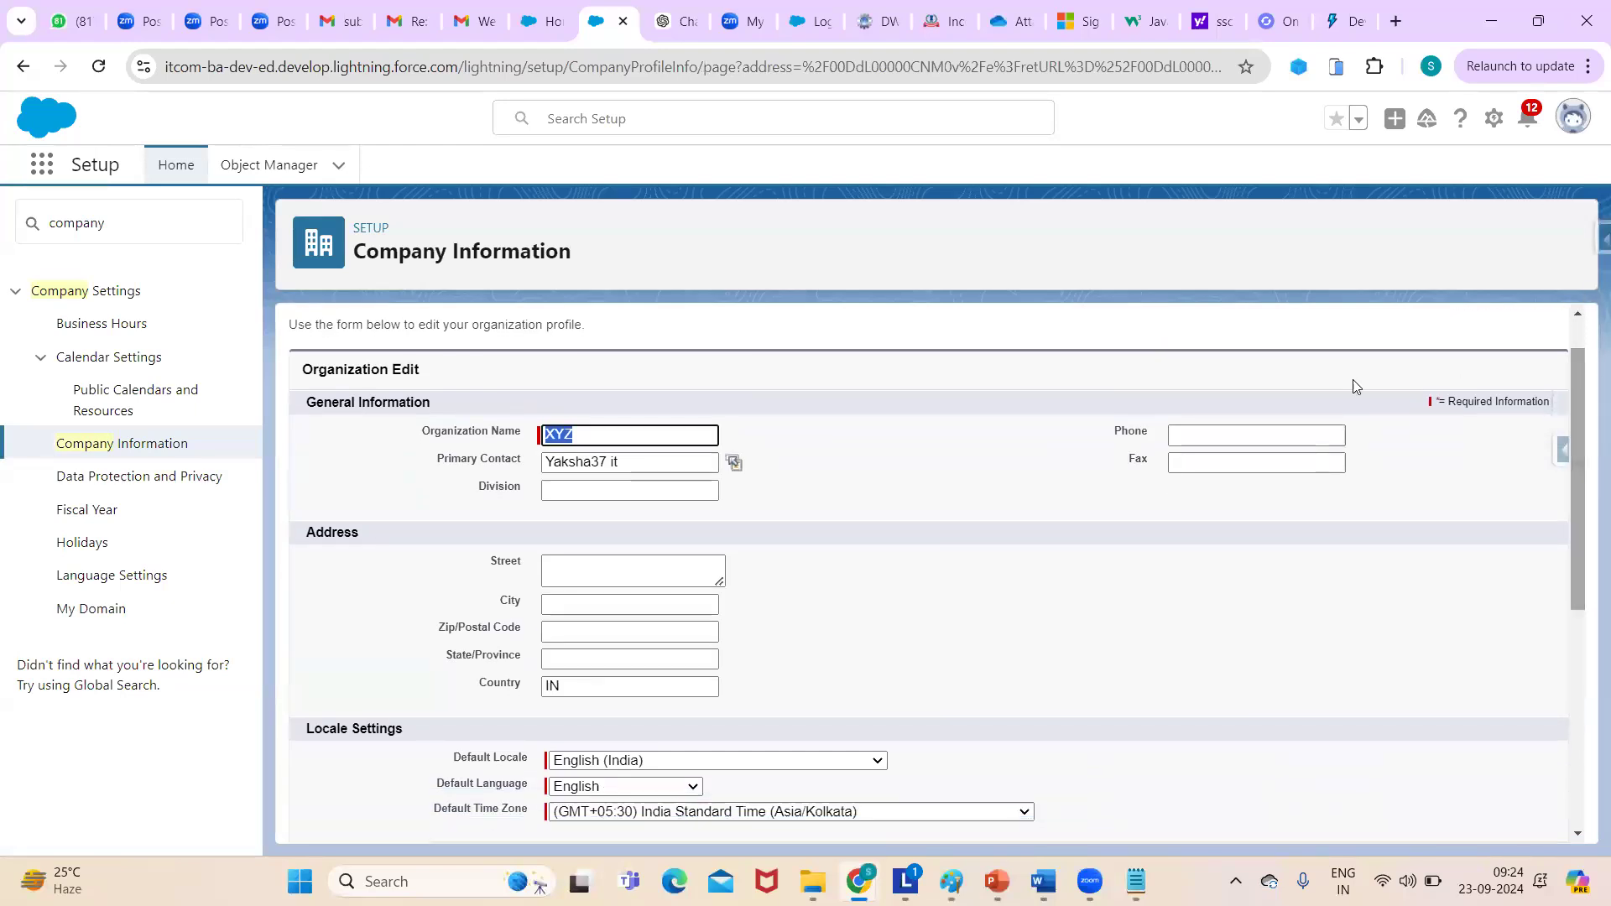
click(1215, 430)
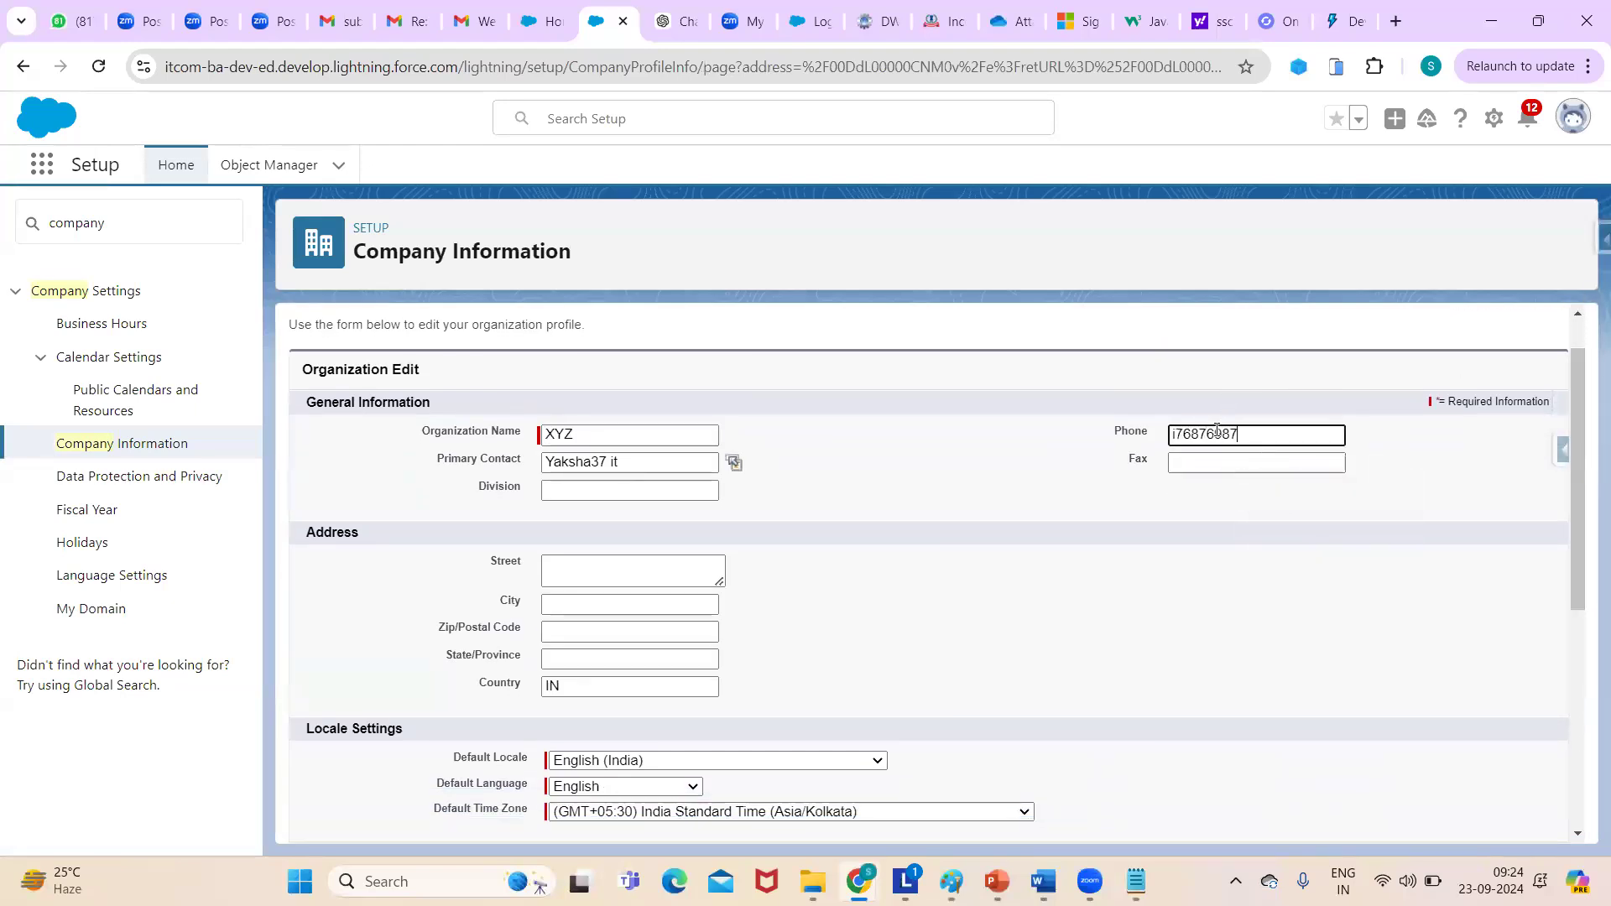
click(1176, 434)
key(BackSpace)
text(68)
key(BackSpace)
text(9)
drag(1577, 430, 1587, 733)
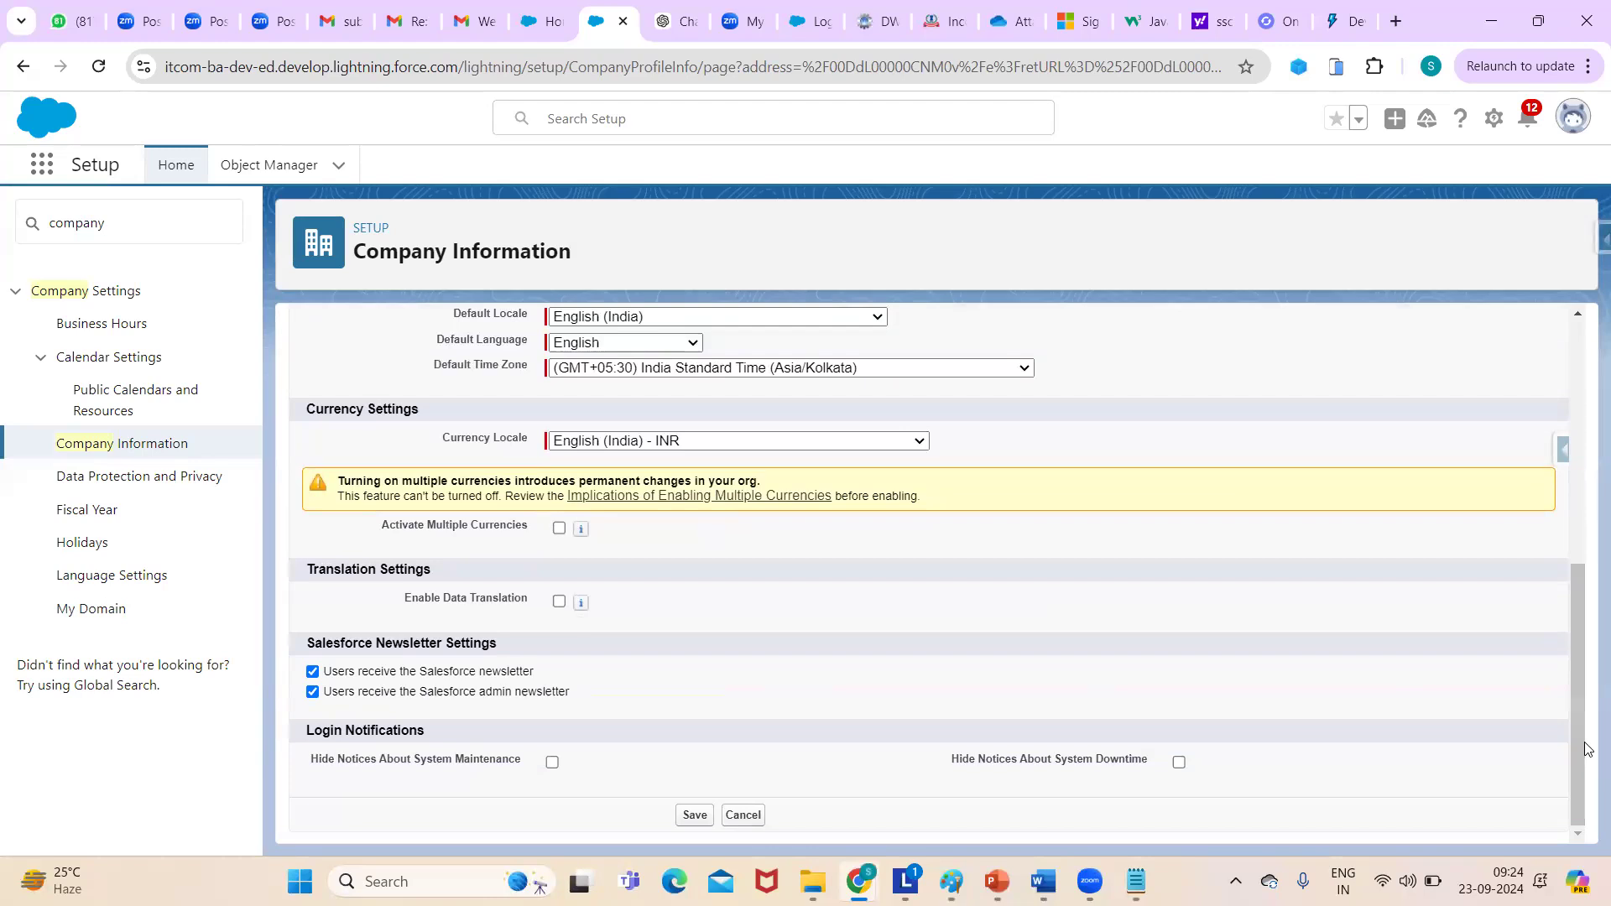
click(698, 815)
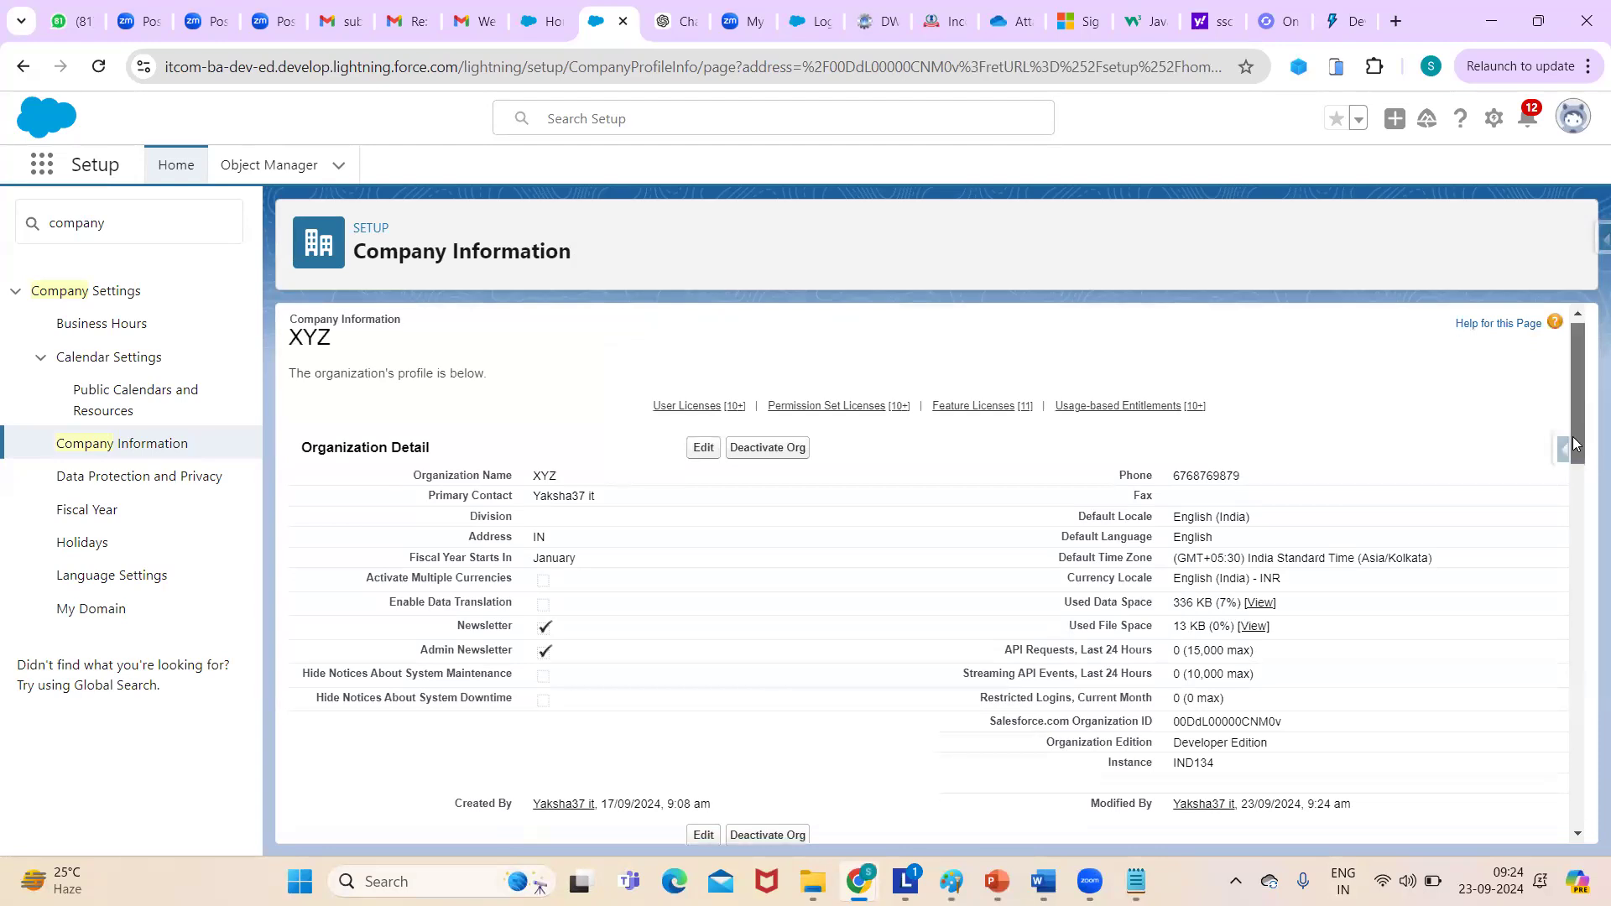
scroll(1572, 436, down, 3)
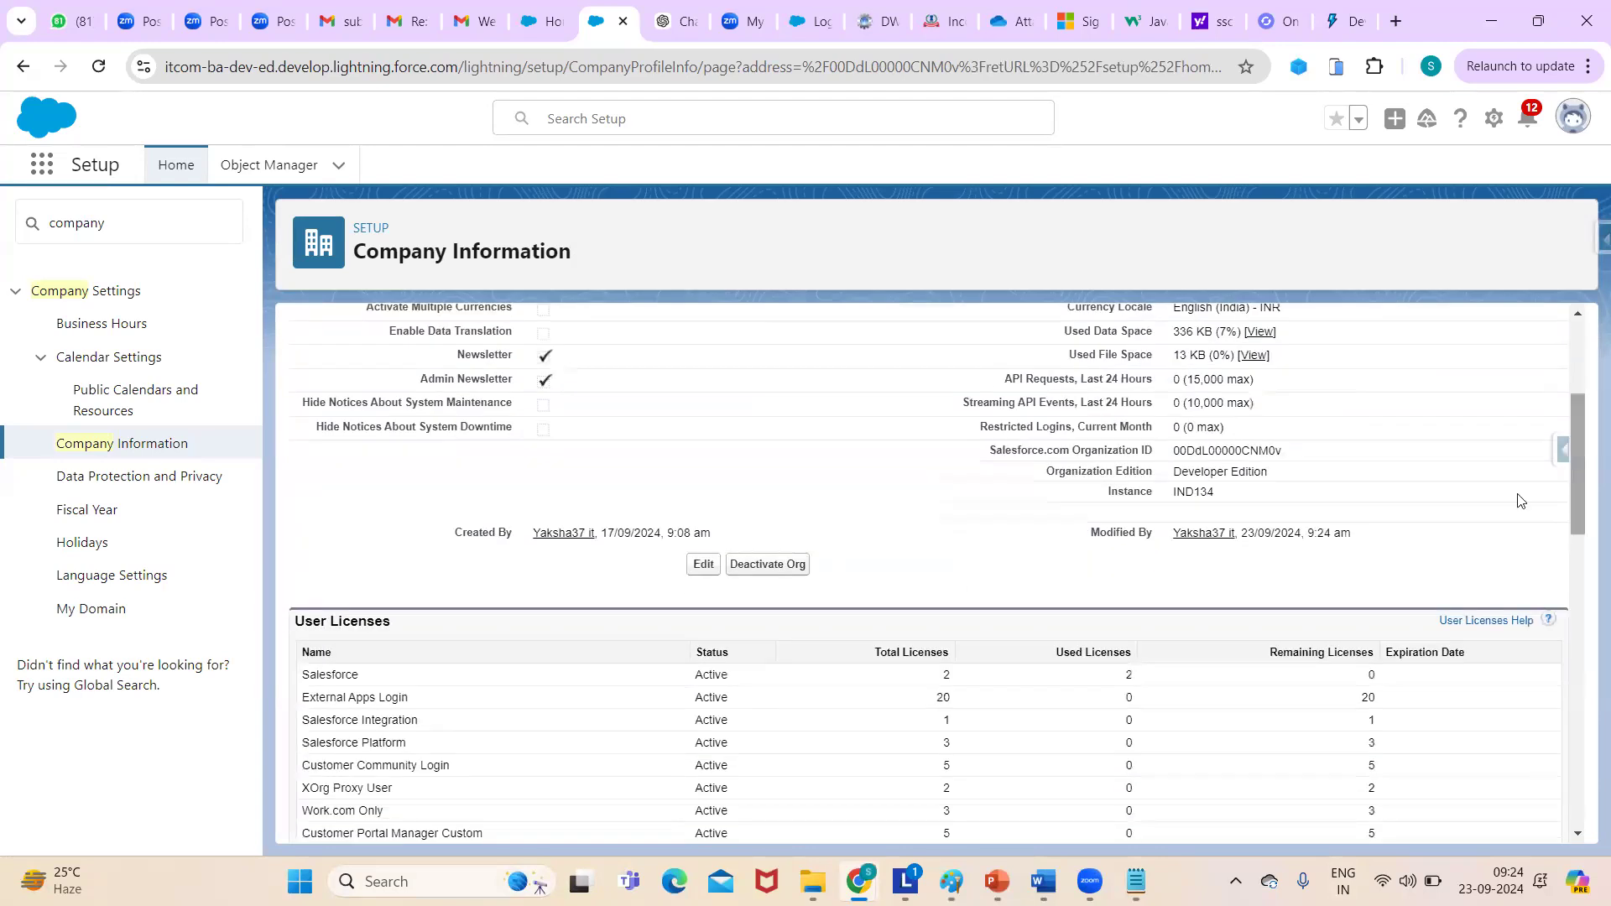
right_click(1330, 538)
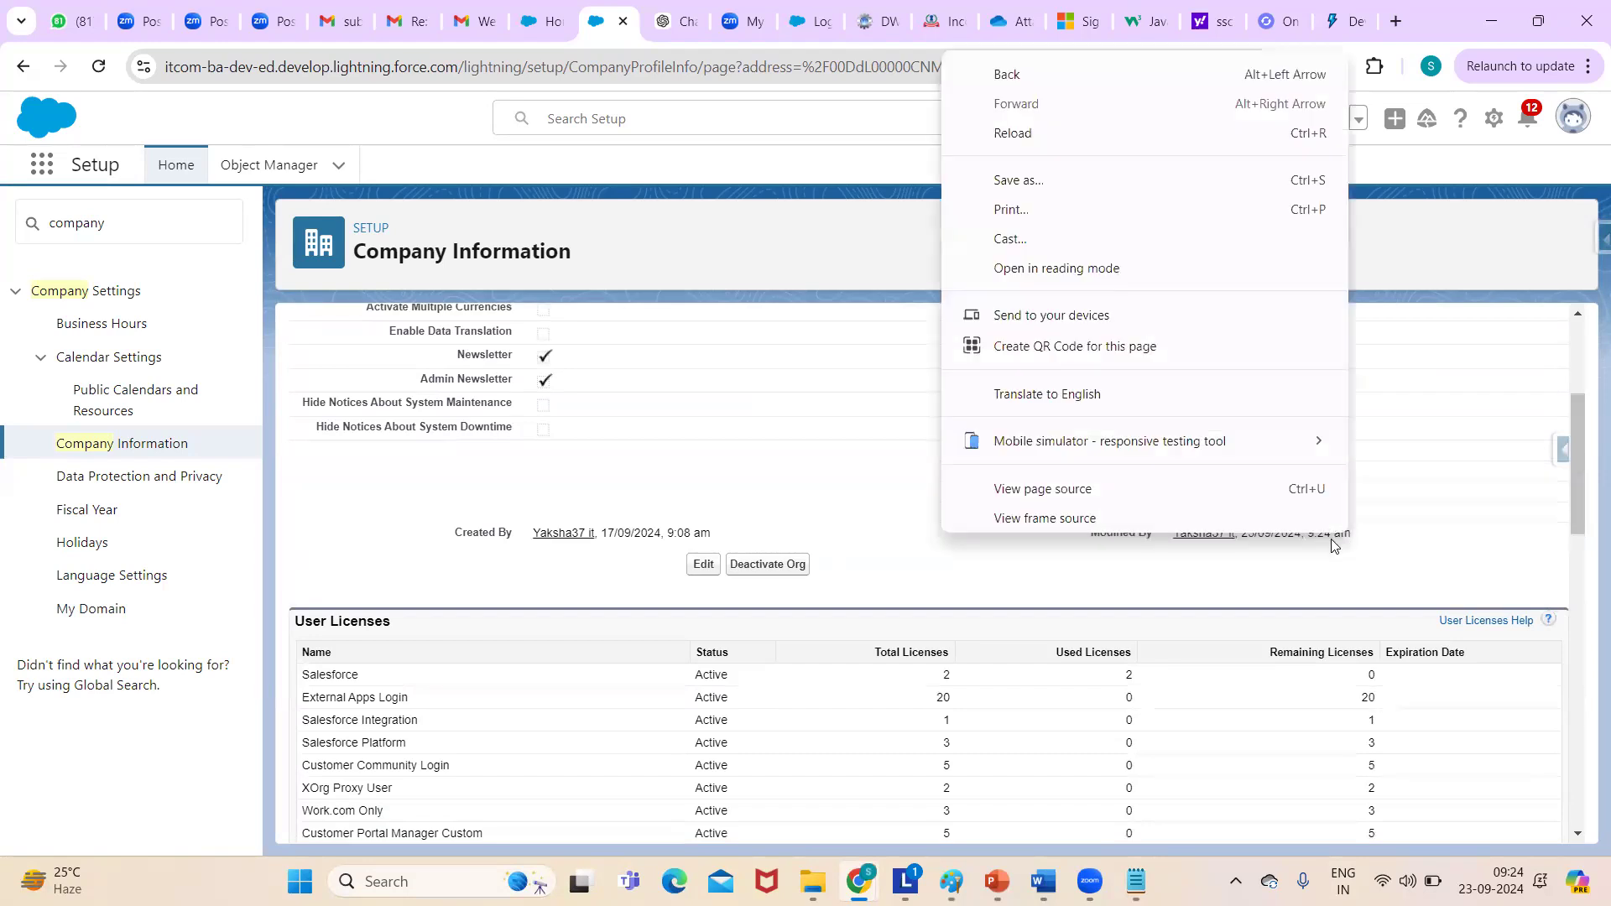
click(1320, 552)
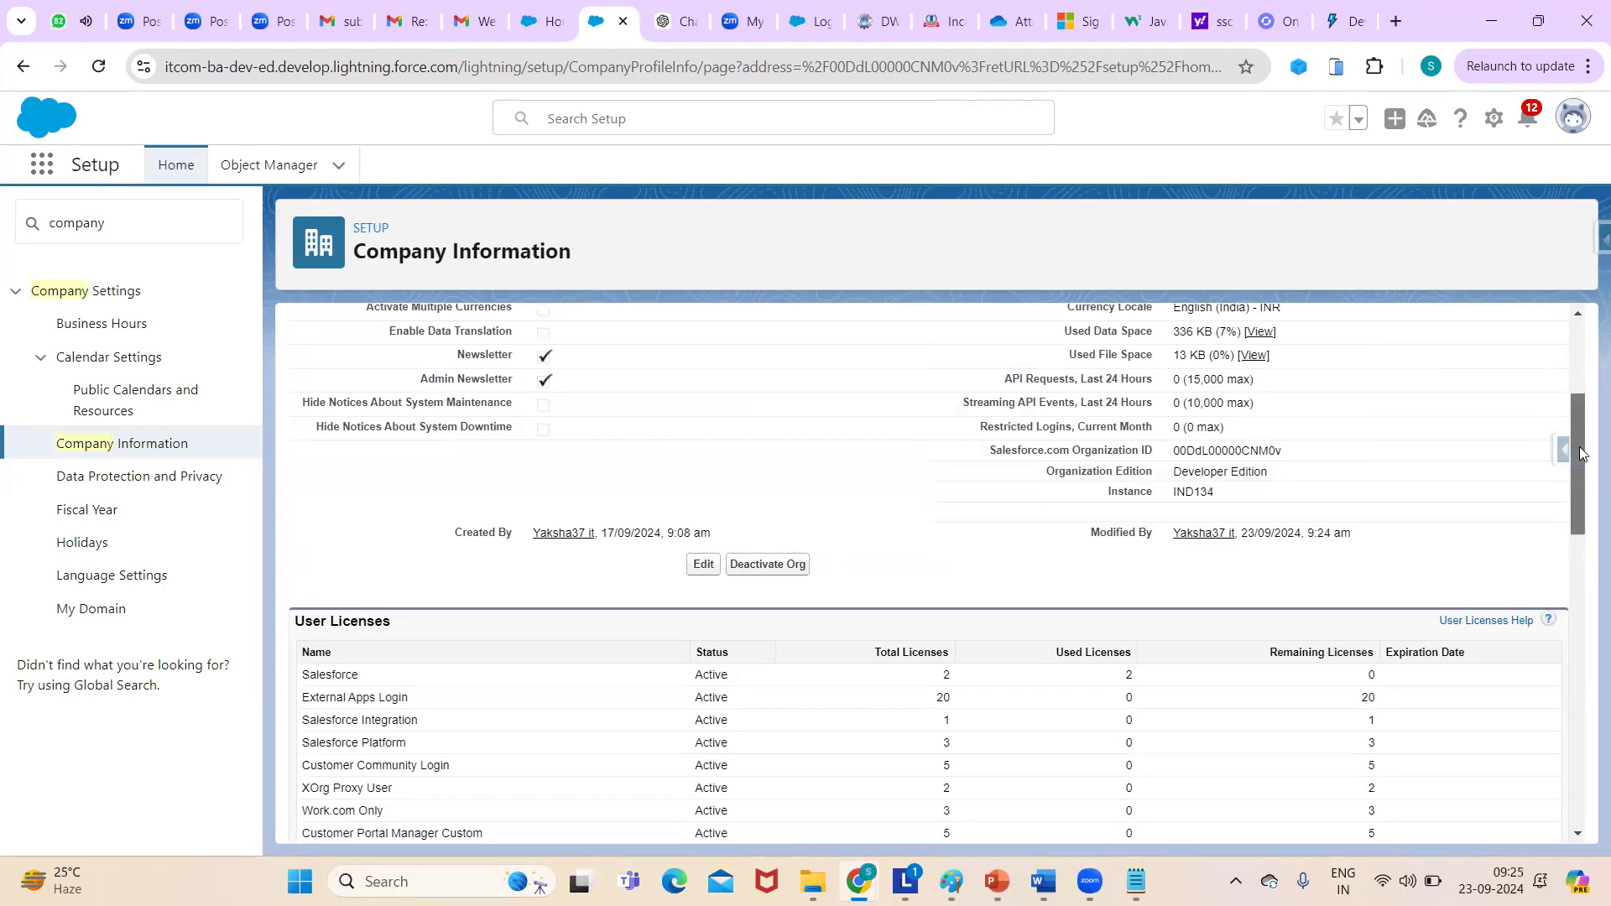
drag(1581, 453, 1554, 401)
- Highlight the Salesforce licence name in the User Licenses list
scroll(963, 604, down, 6)
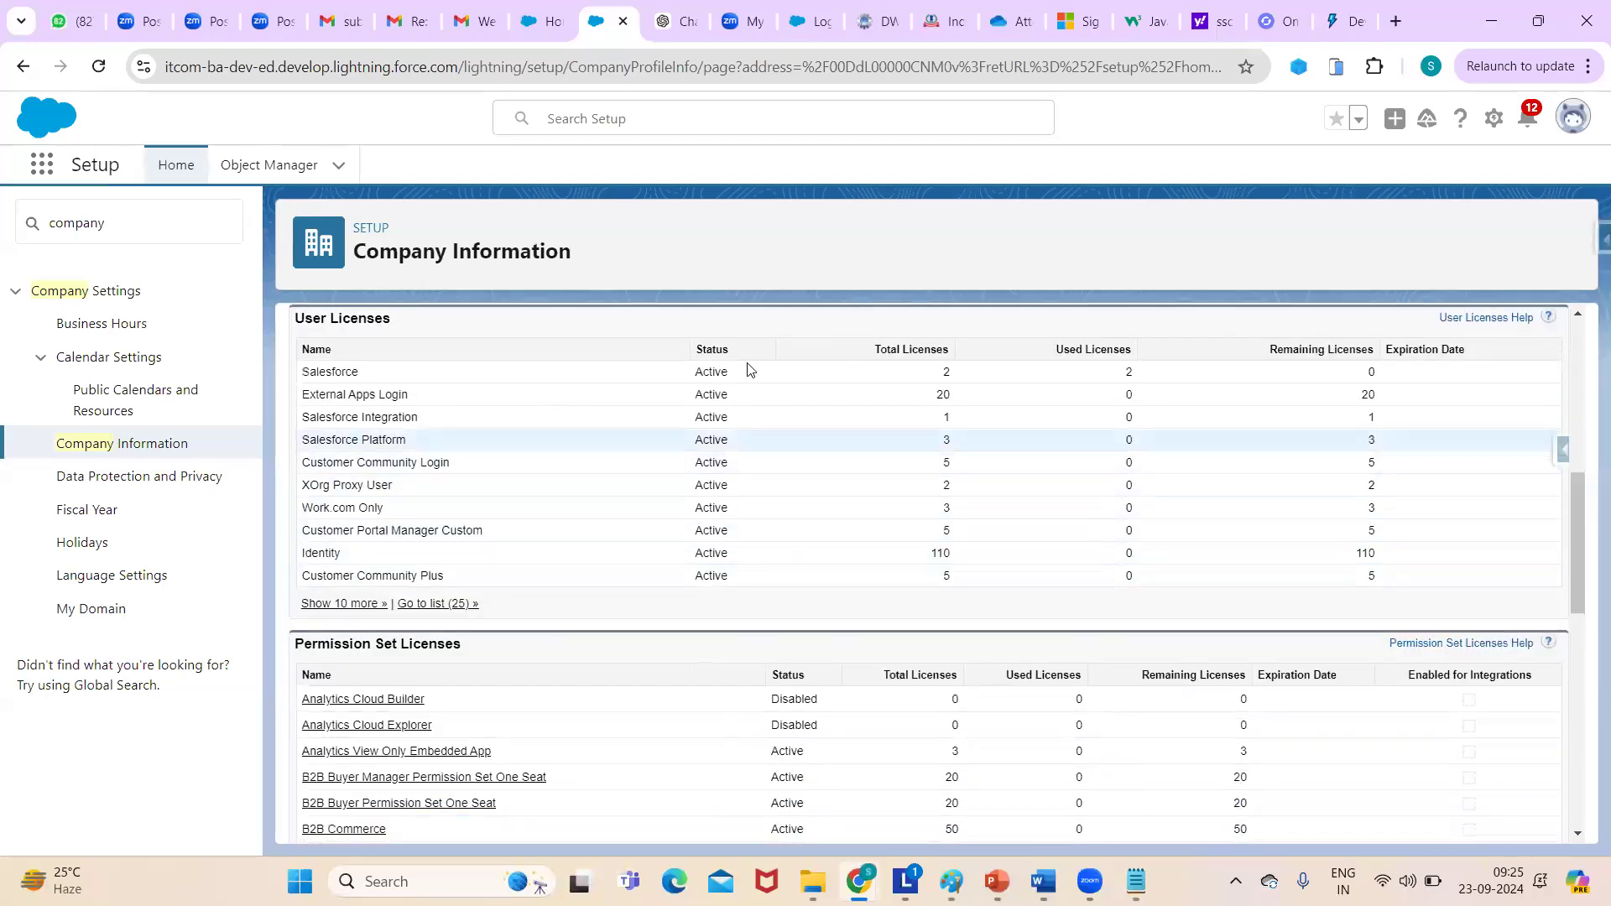
drag(1581, 539, 1576, 530)
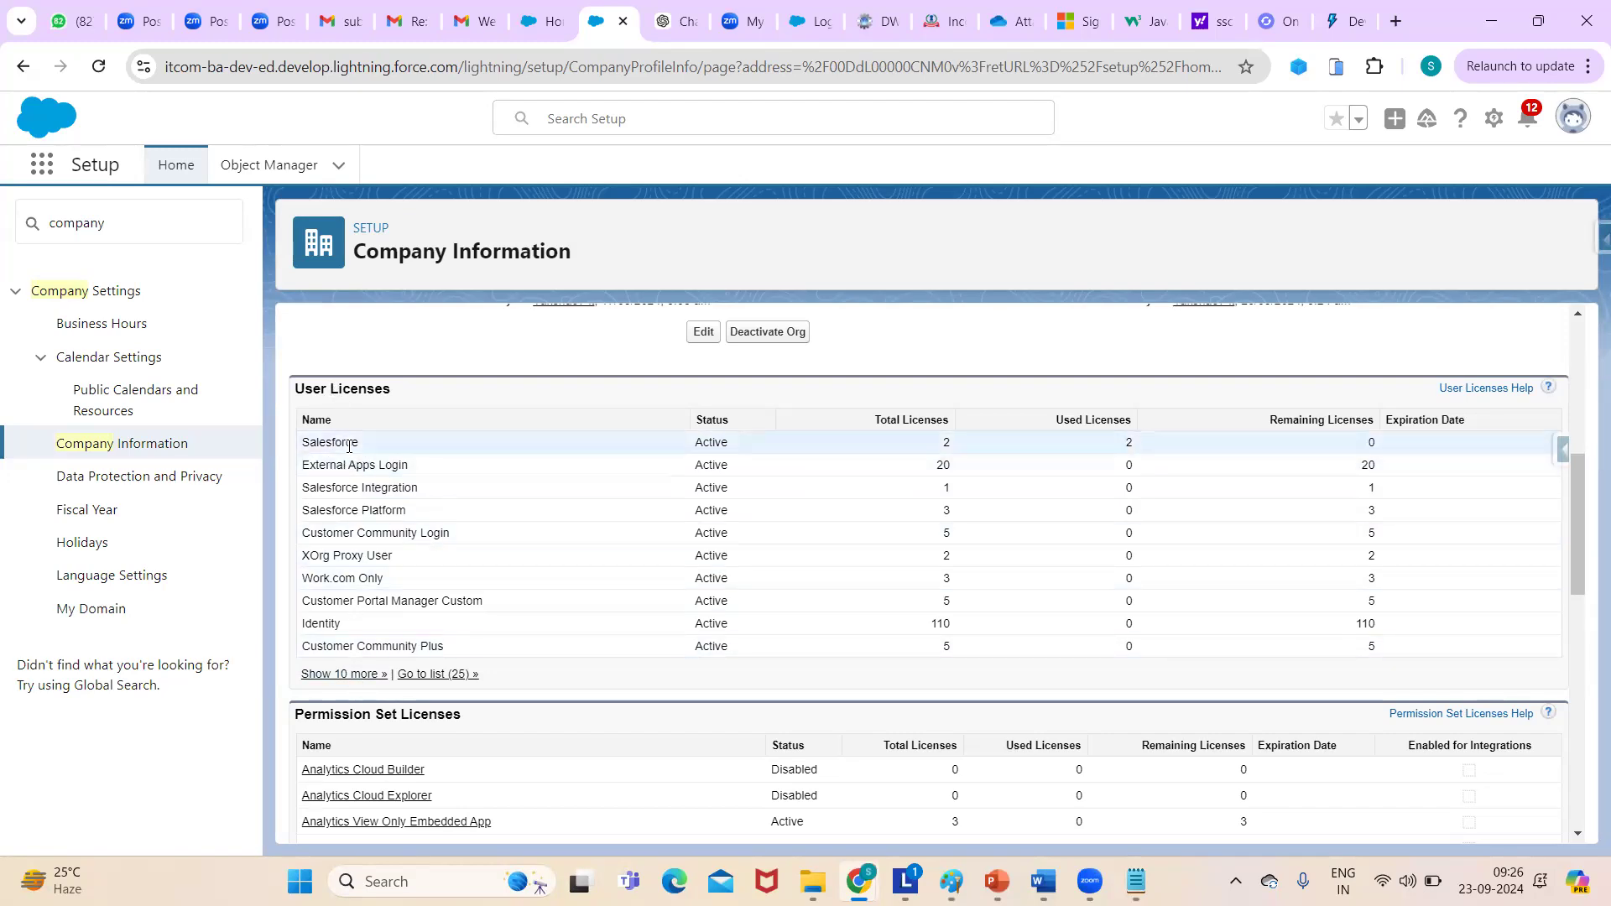
drag(305, 442, 375, 445)
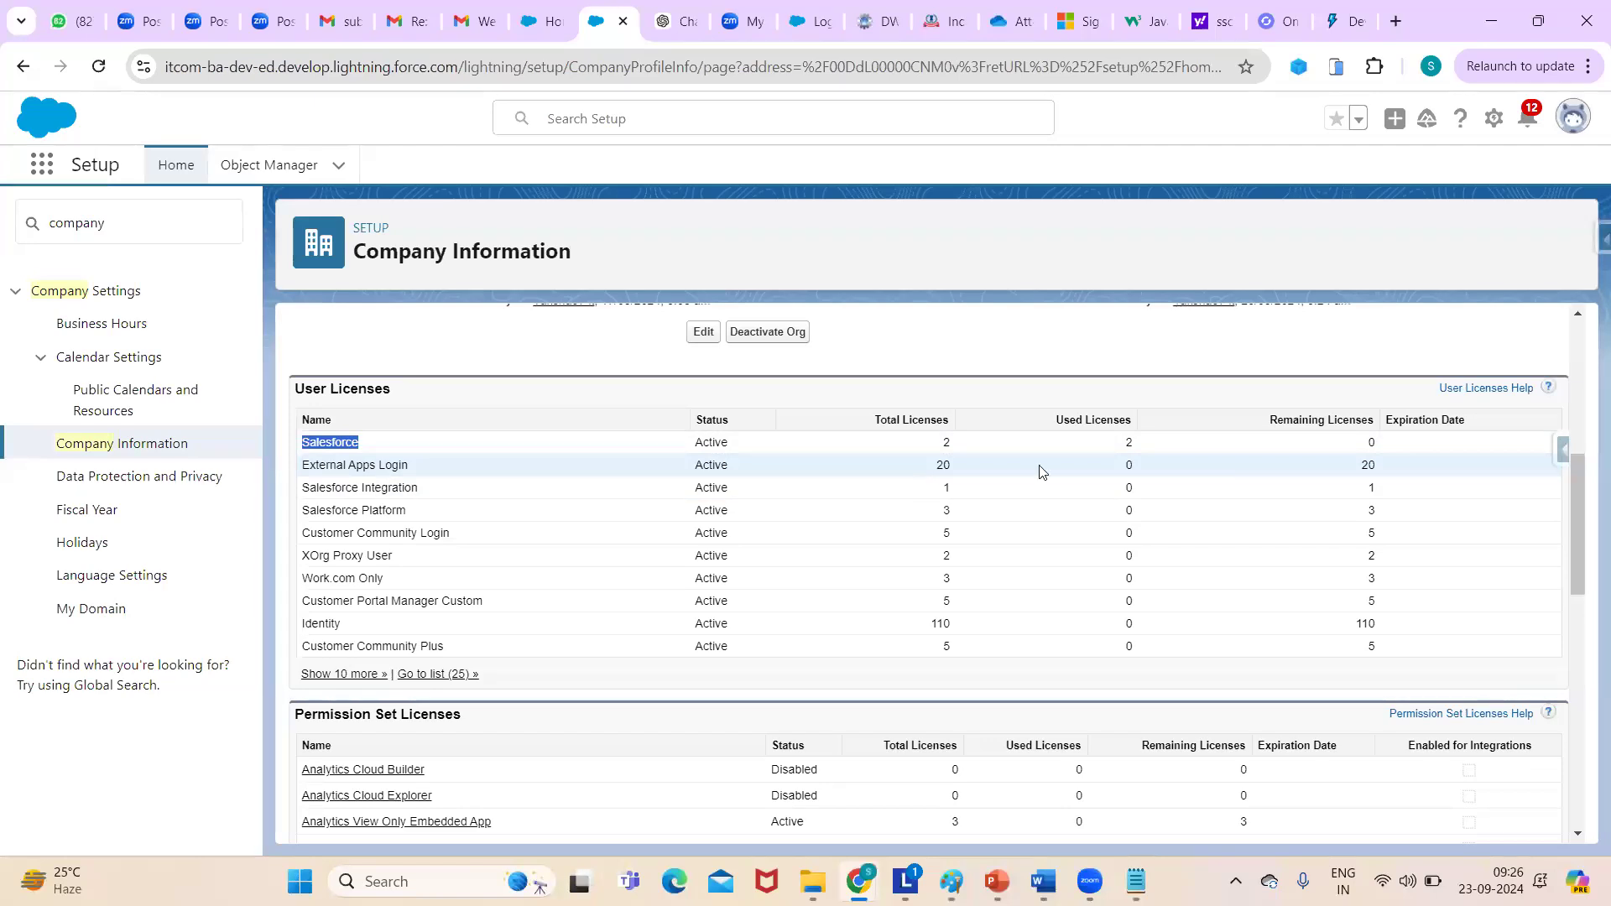
click(1584, 513)
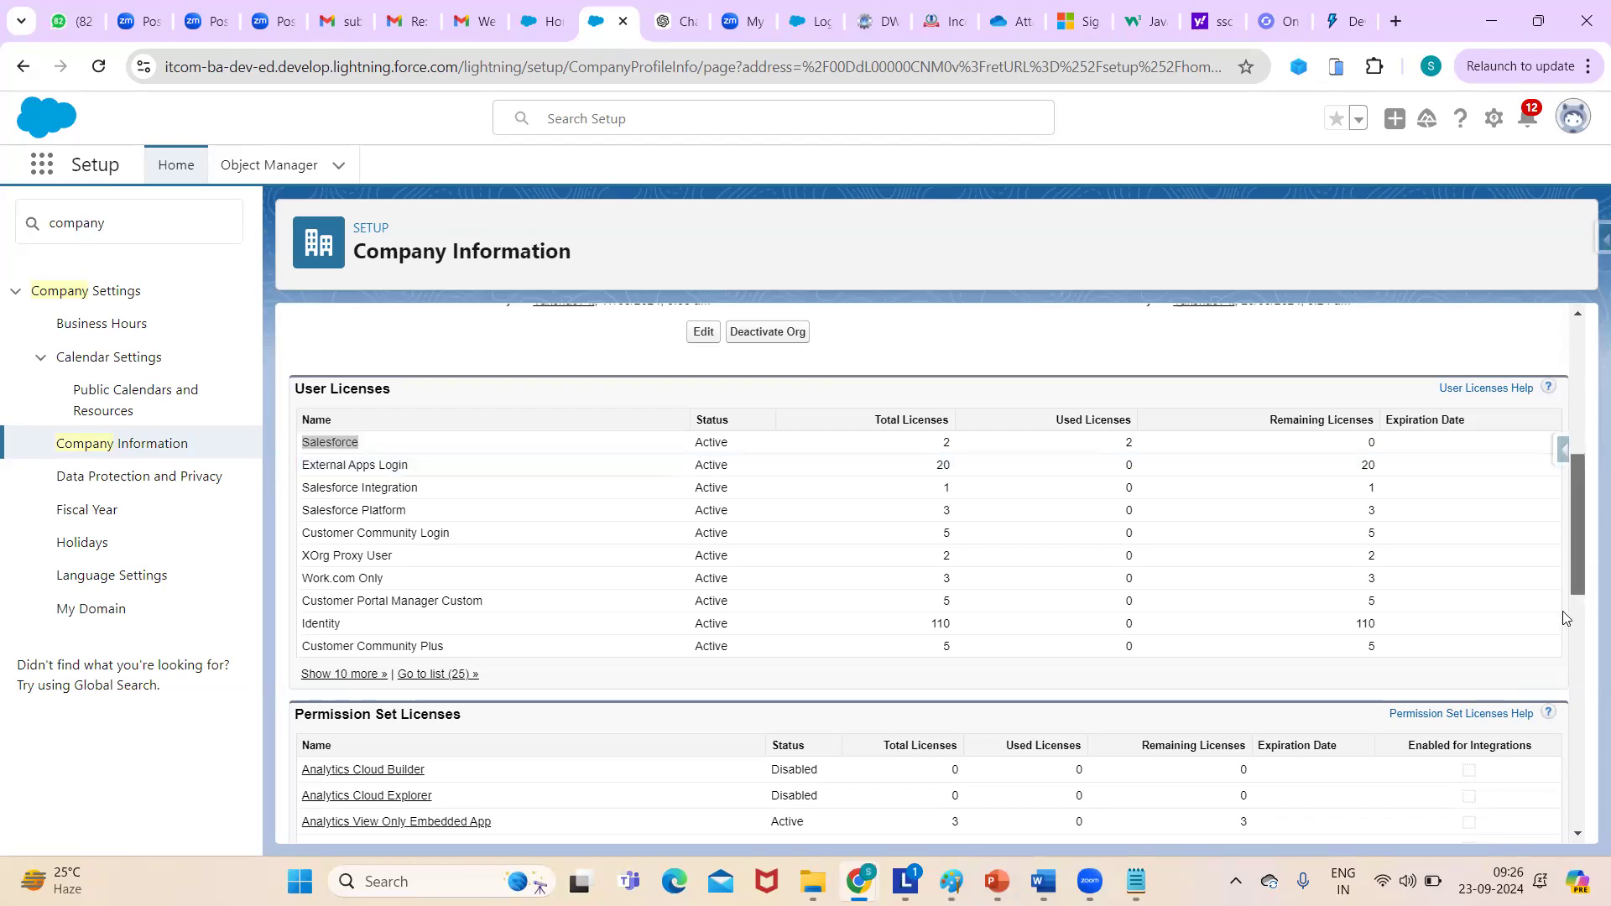
- Select the Salesforce licence's Total Licenses value of 2, then scroll down to the feature licenses
scroll(1562, 610, down, 4)
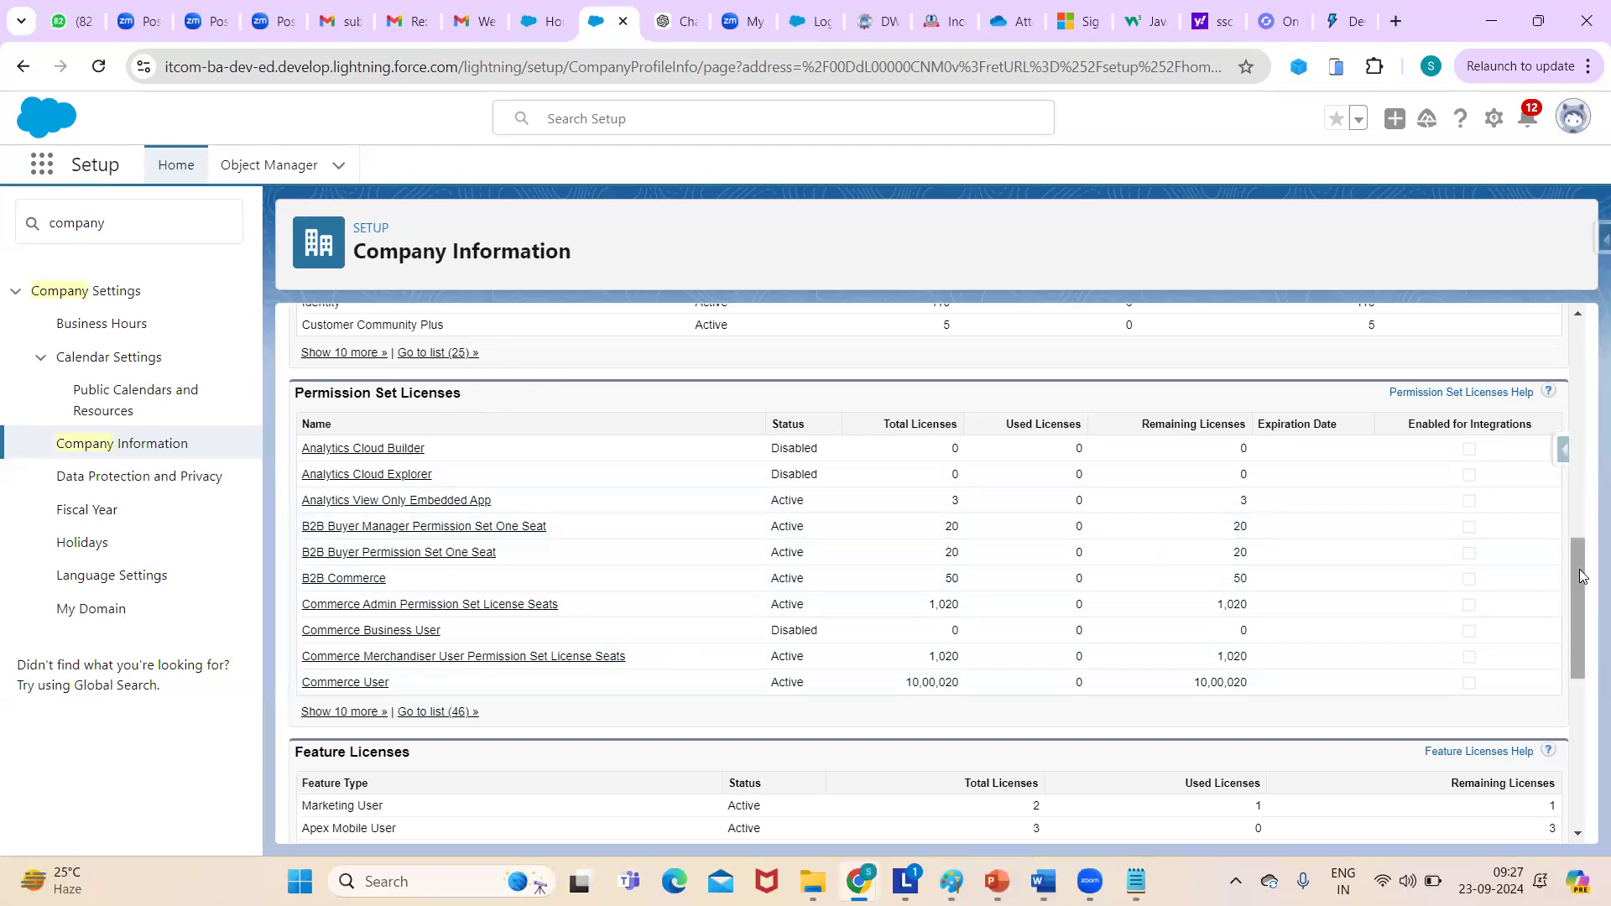
drag(1575, 563, 1580, 464)
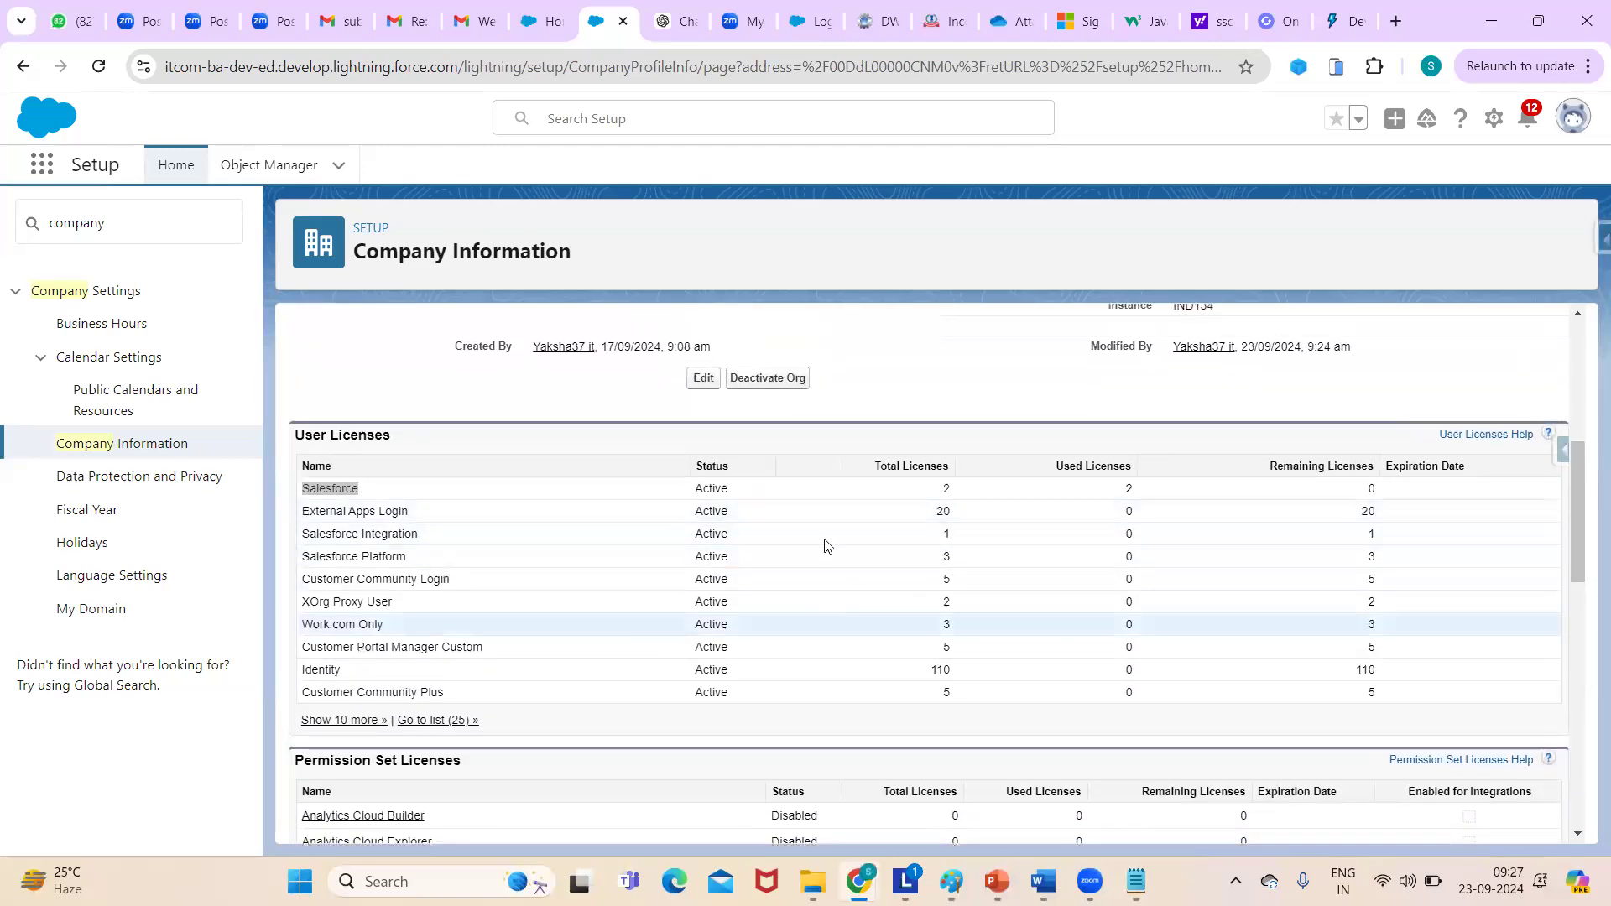
double_click(958, 490)
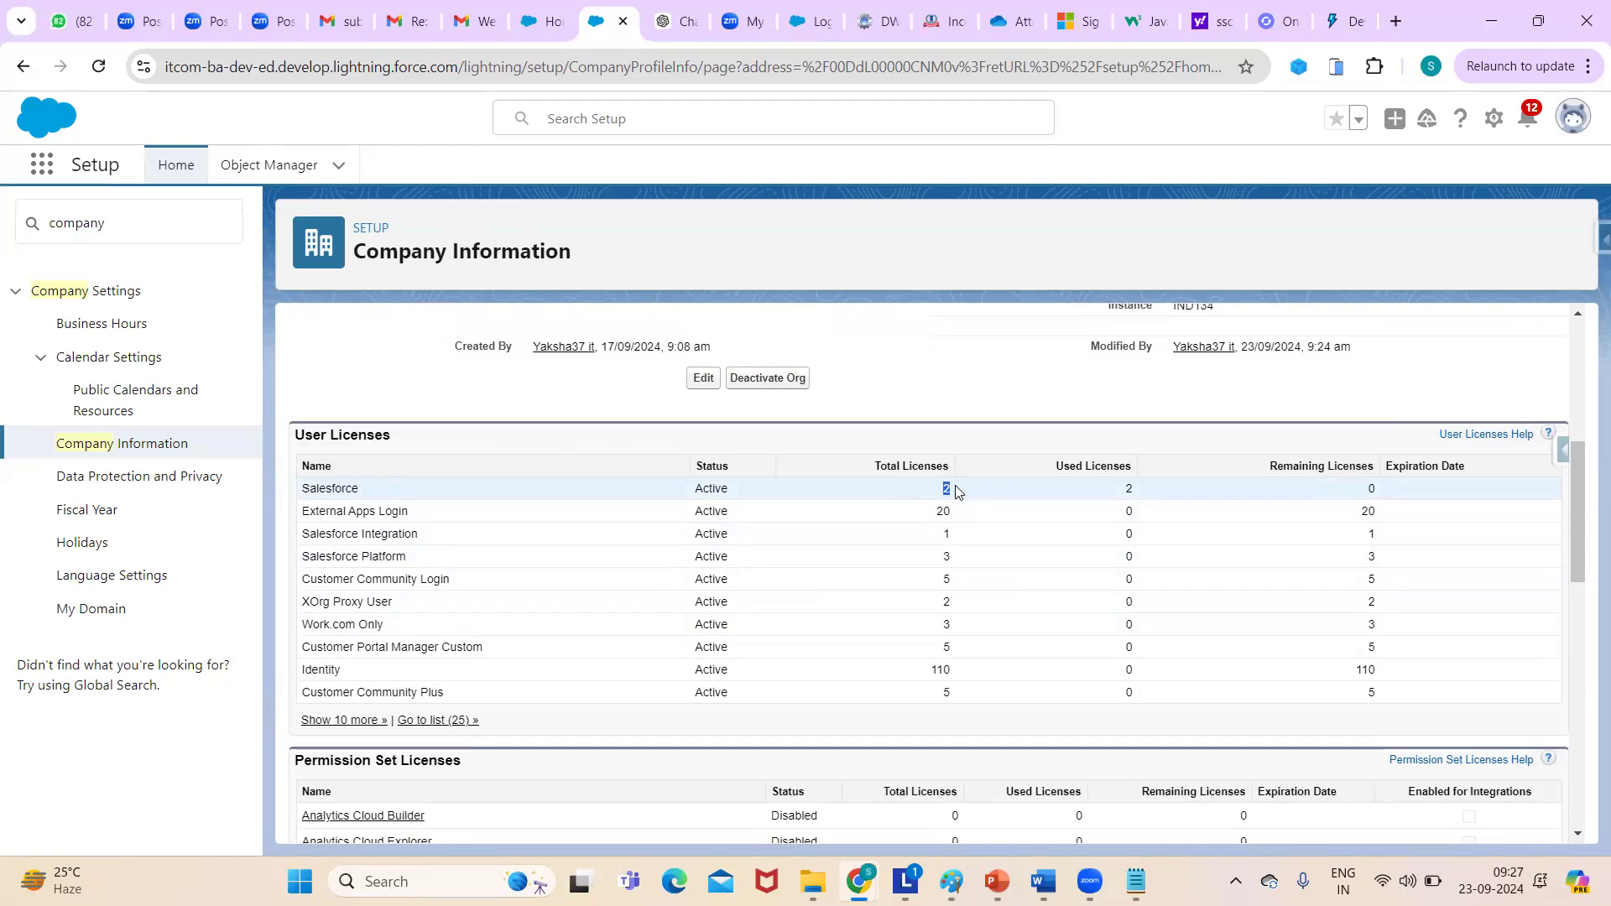
click(937, 490)
drag(938, 491, 956, 493)
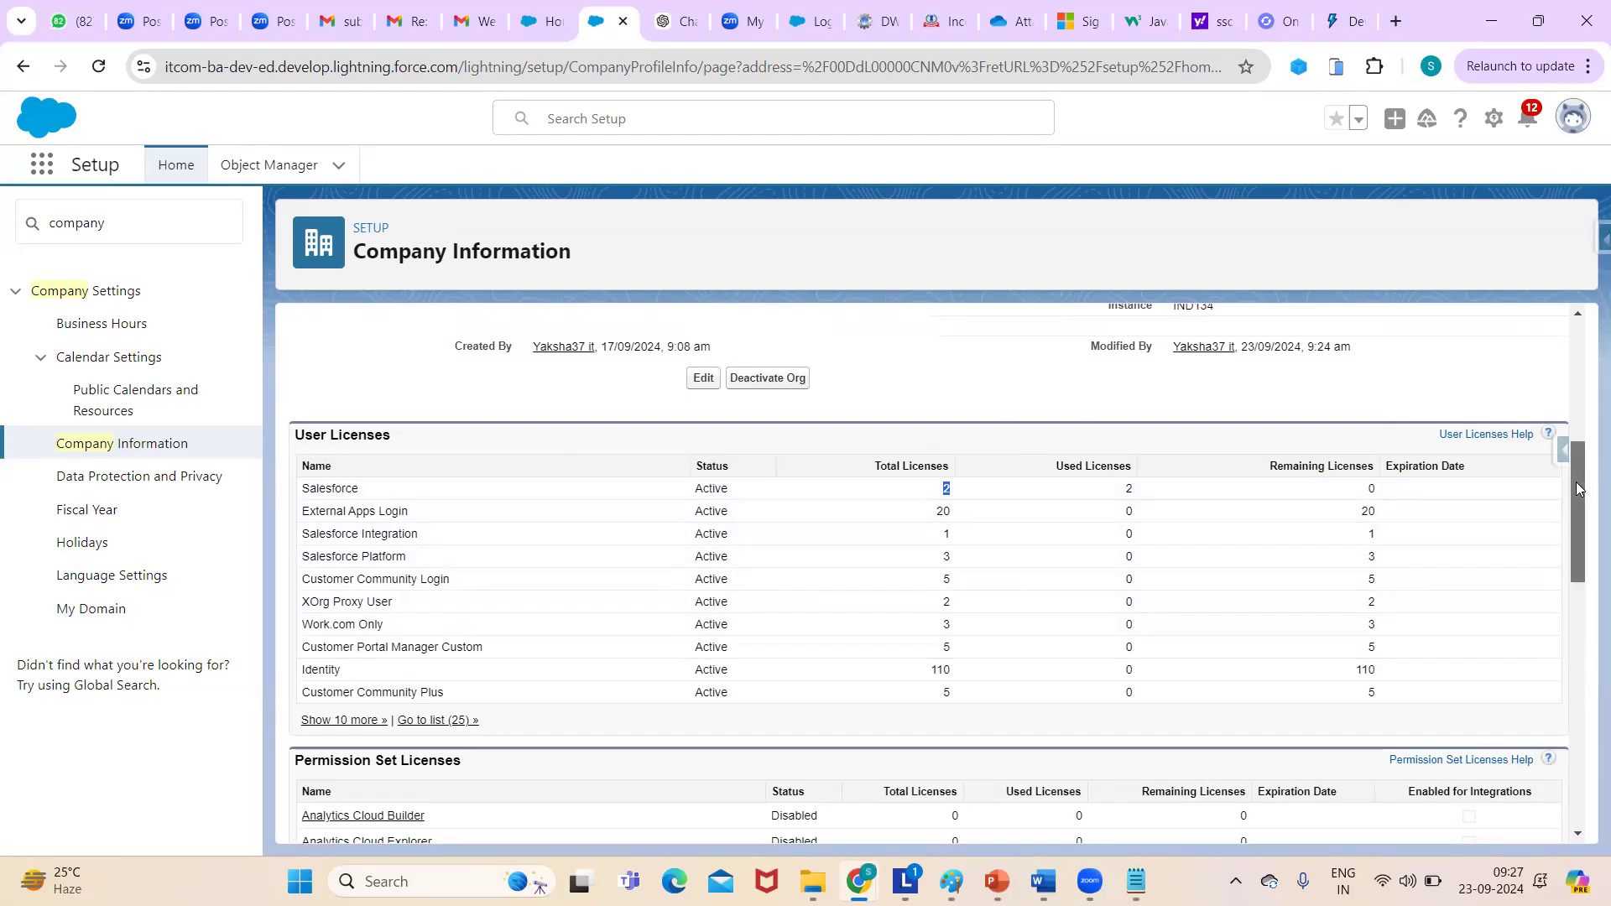
drag(1577, 490, 1585, 678)
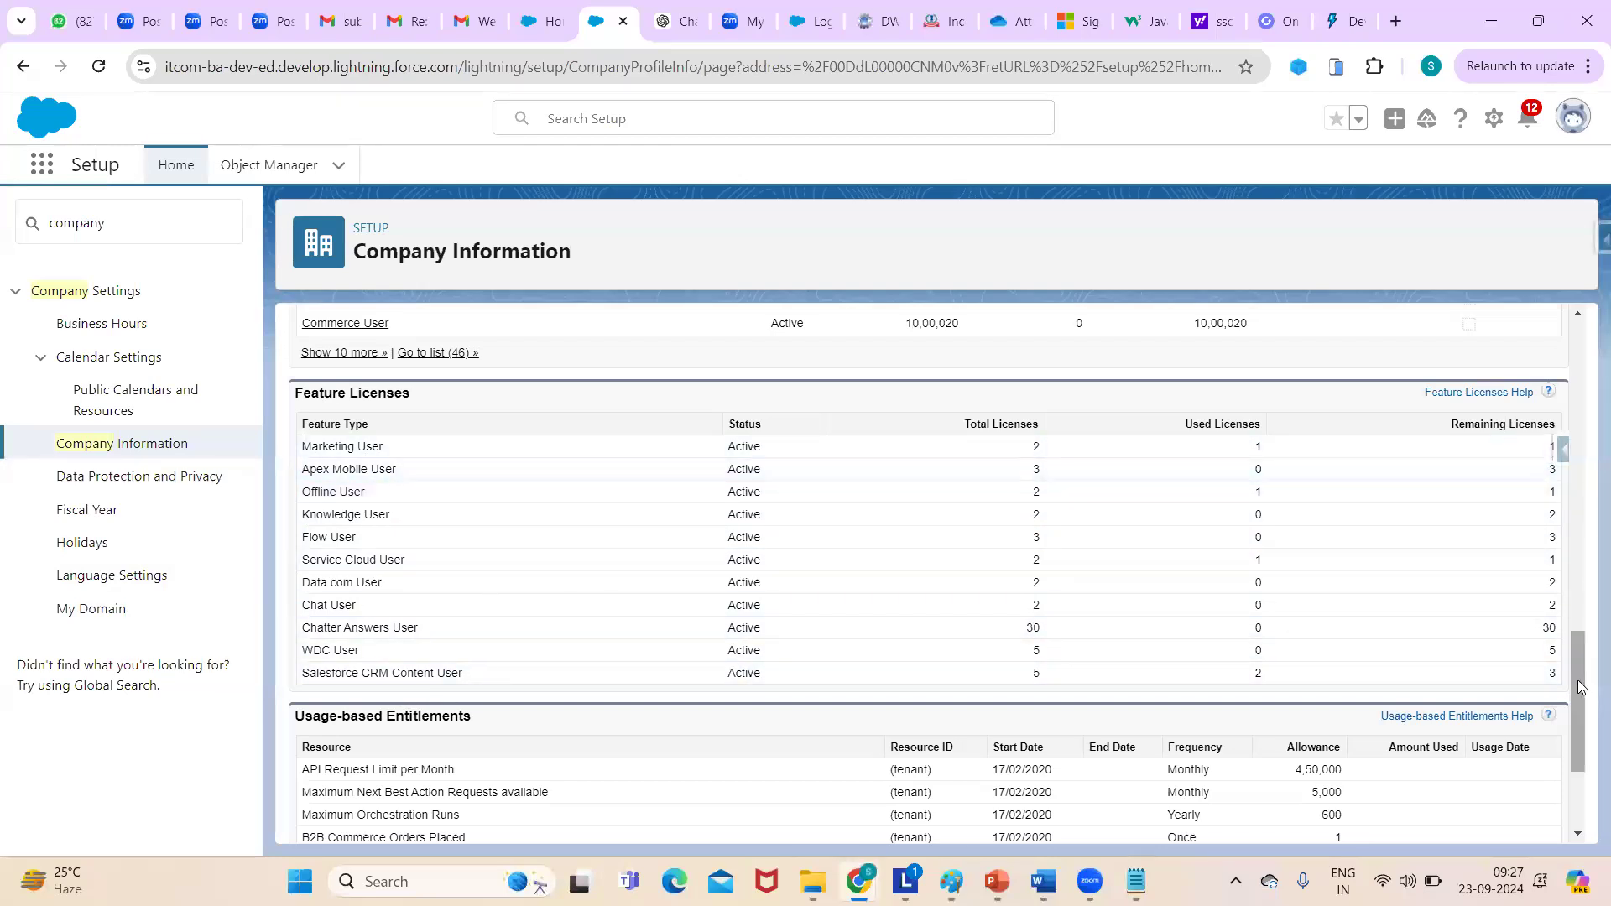
drag(1575, 687, 1497, 356)
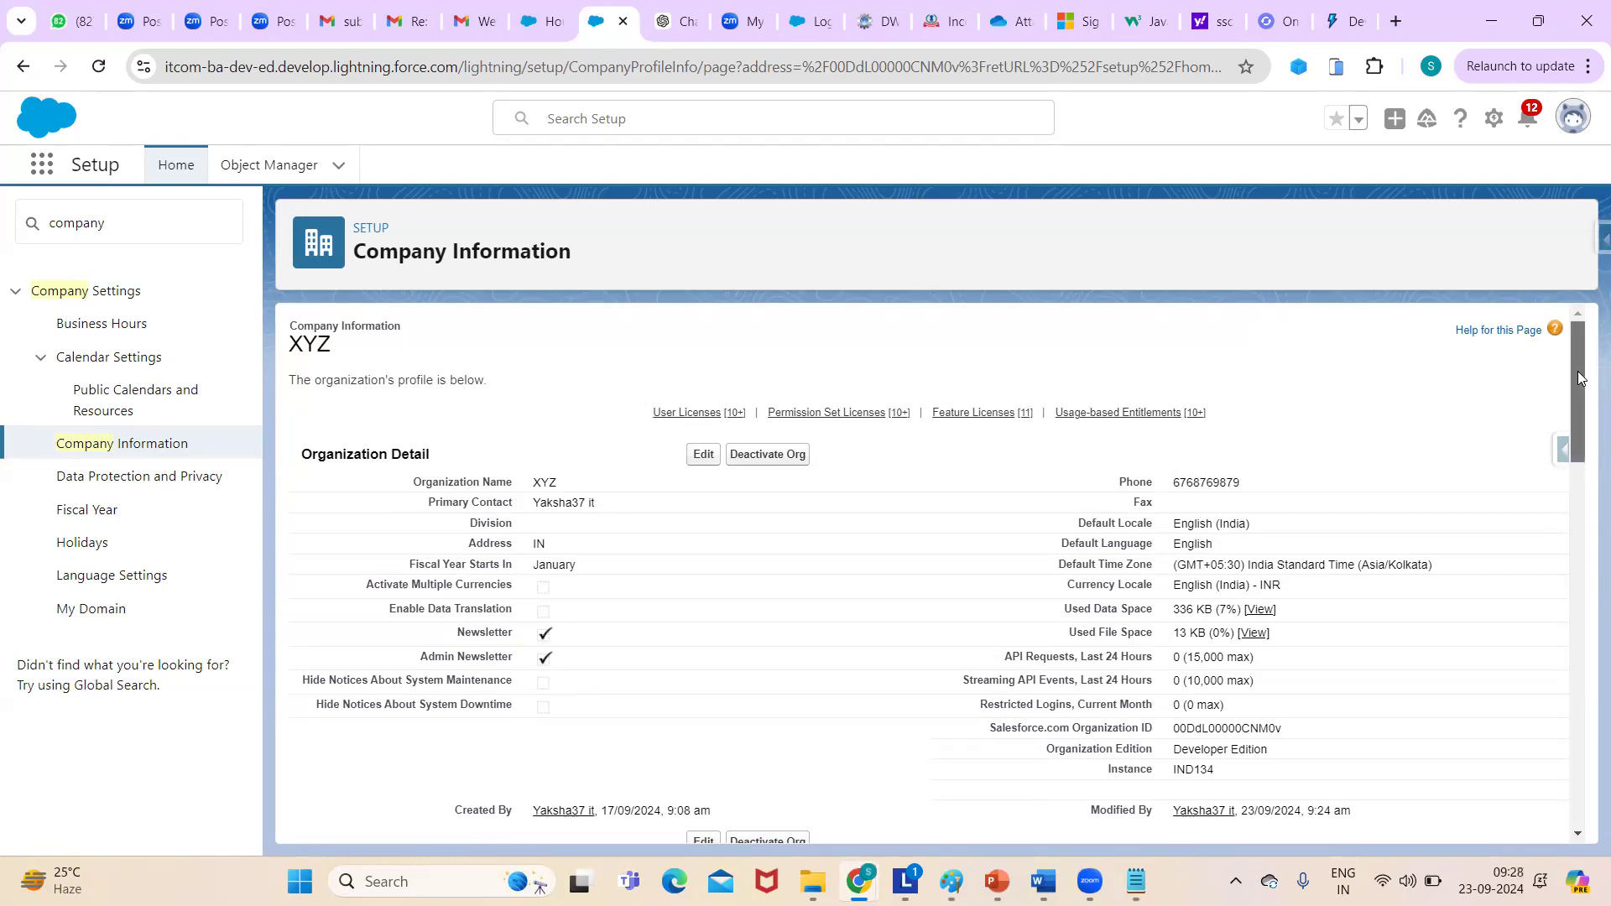
mouse_move(1578, 378)
mouse_down()
mouse_move(1585, 603)
mouse_move(1564, 393)
mouse_up()
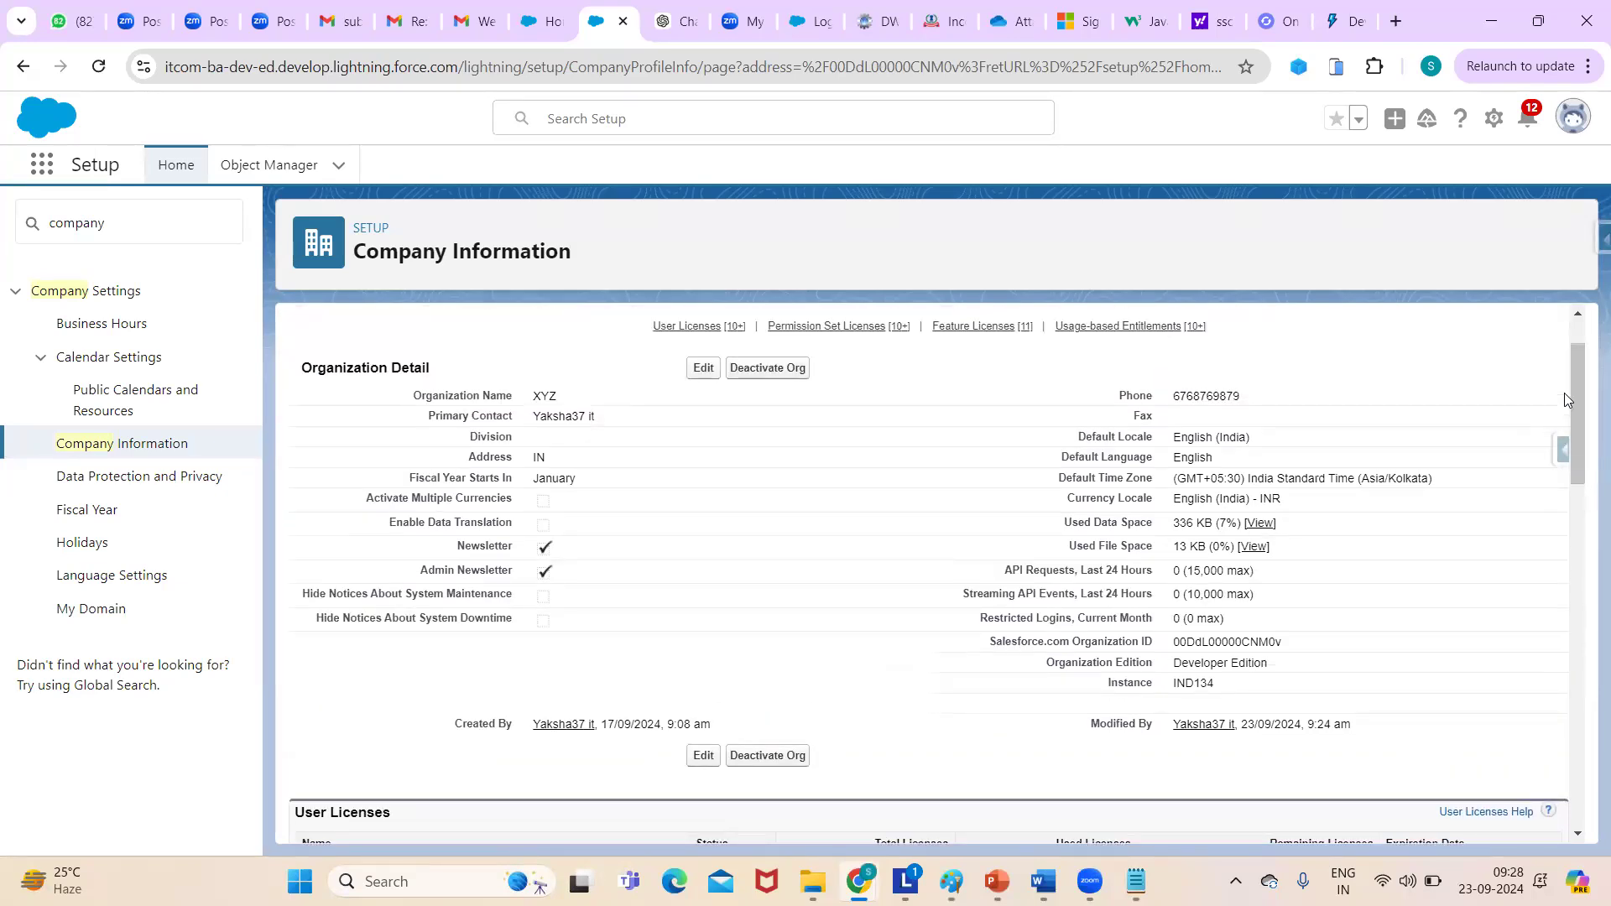
drag(1563, 393, 1575, 509)
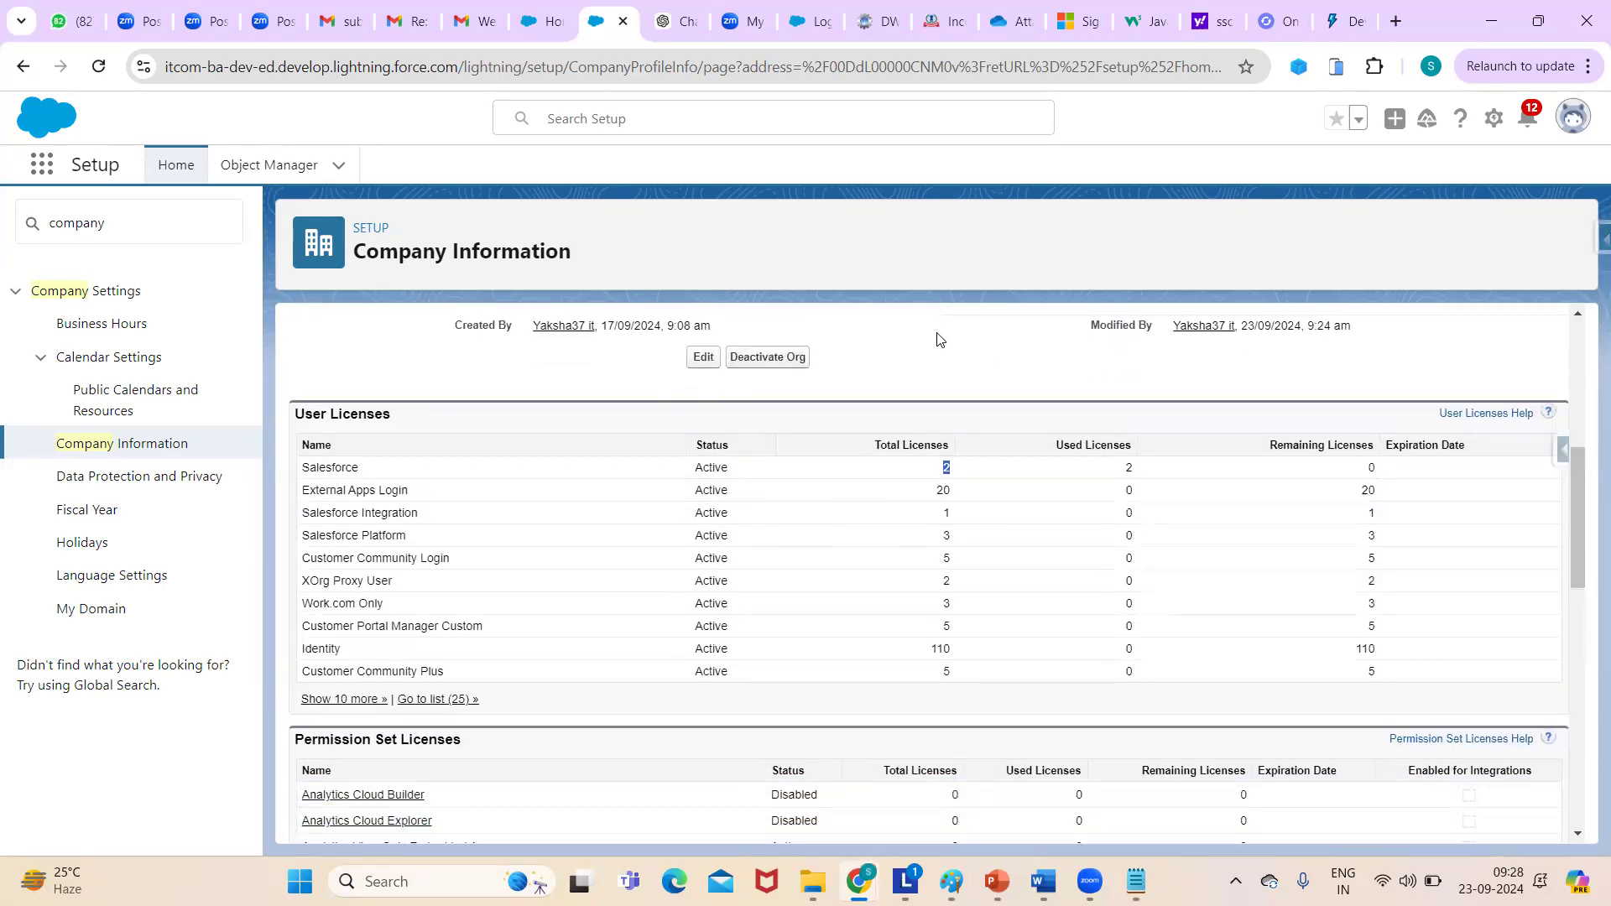
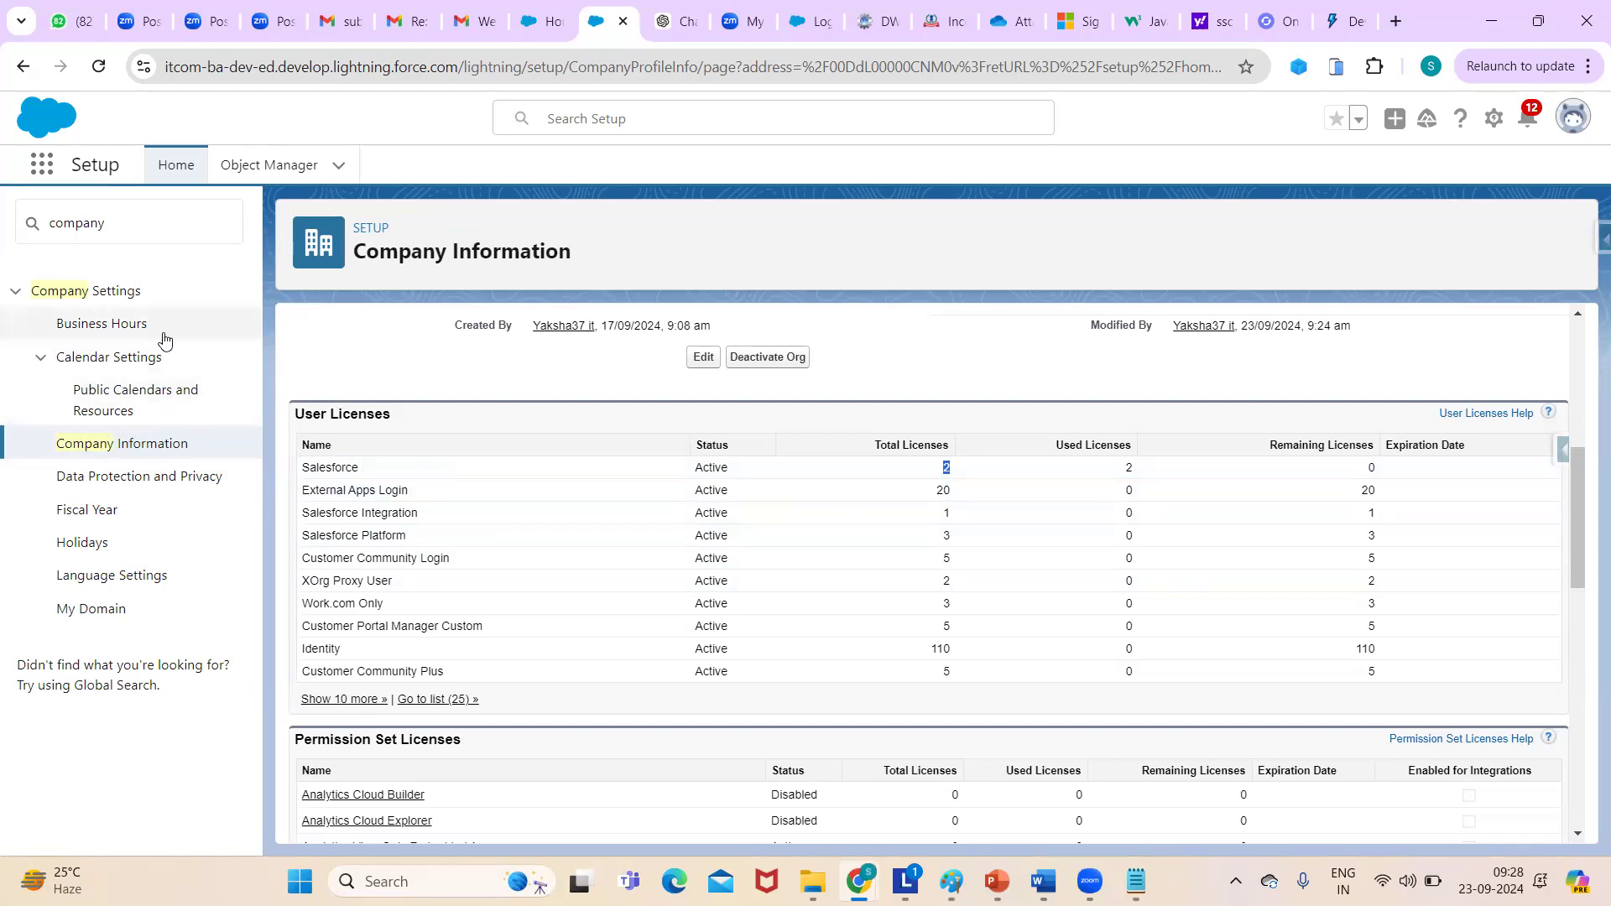
- Go to the Business Hours page under Company Settings in Setup
click(134, 330)
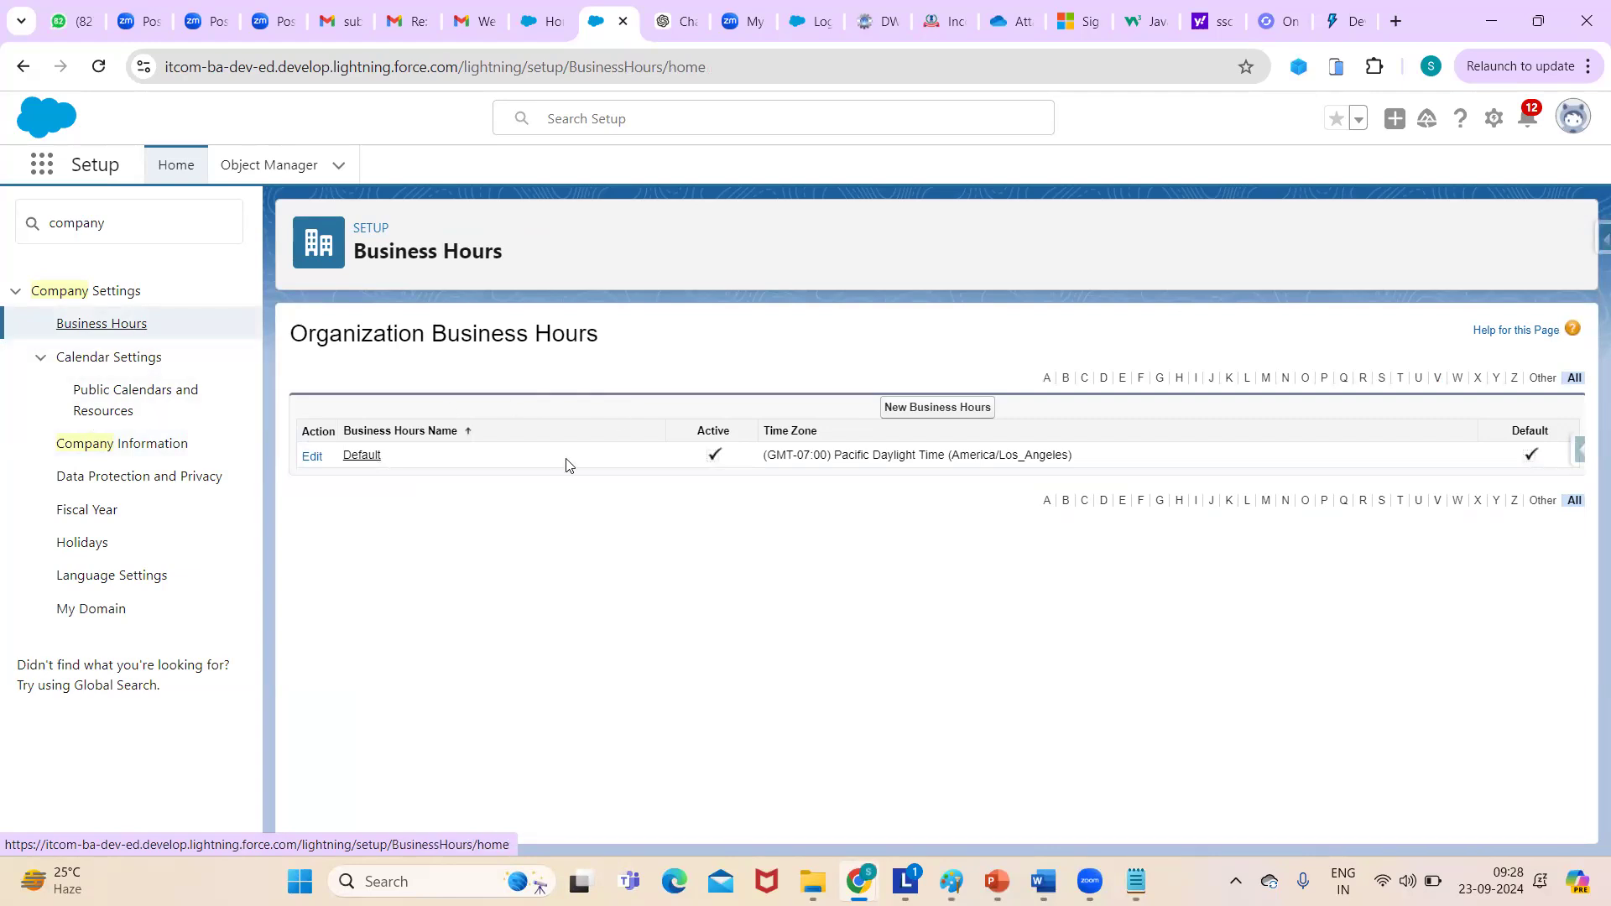
- Open the Default record from the Organization Business Hours list
click(362, 455)
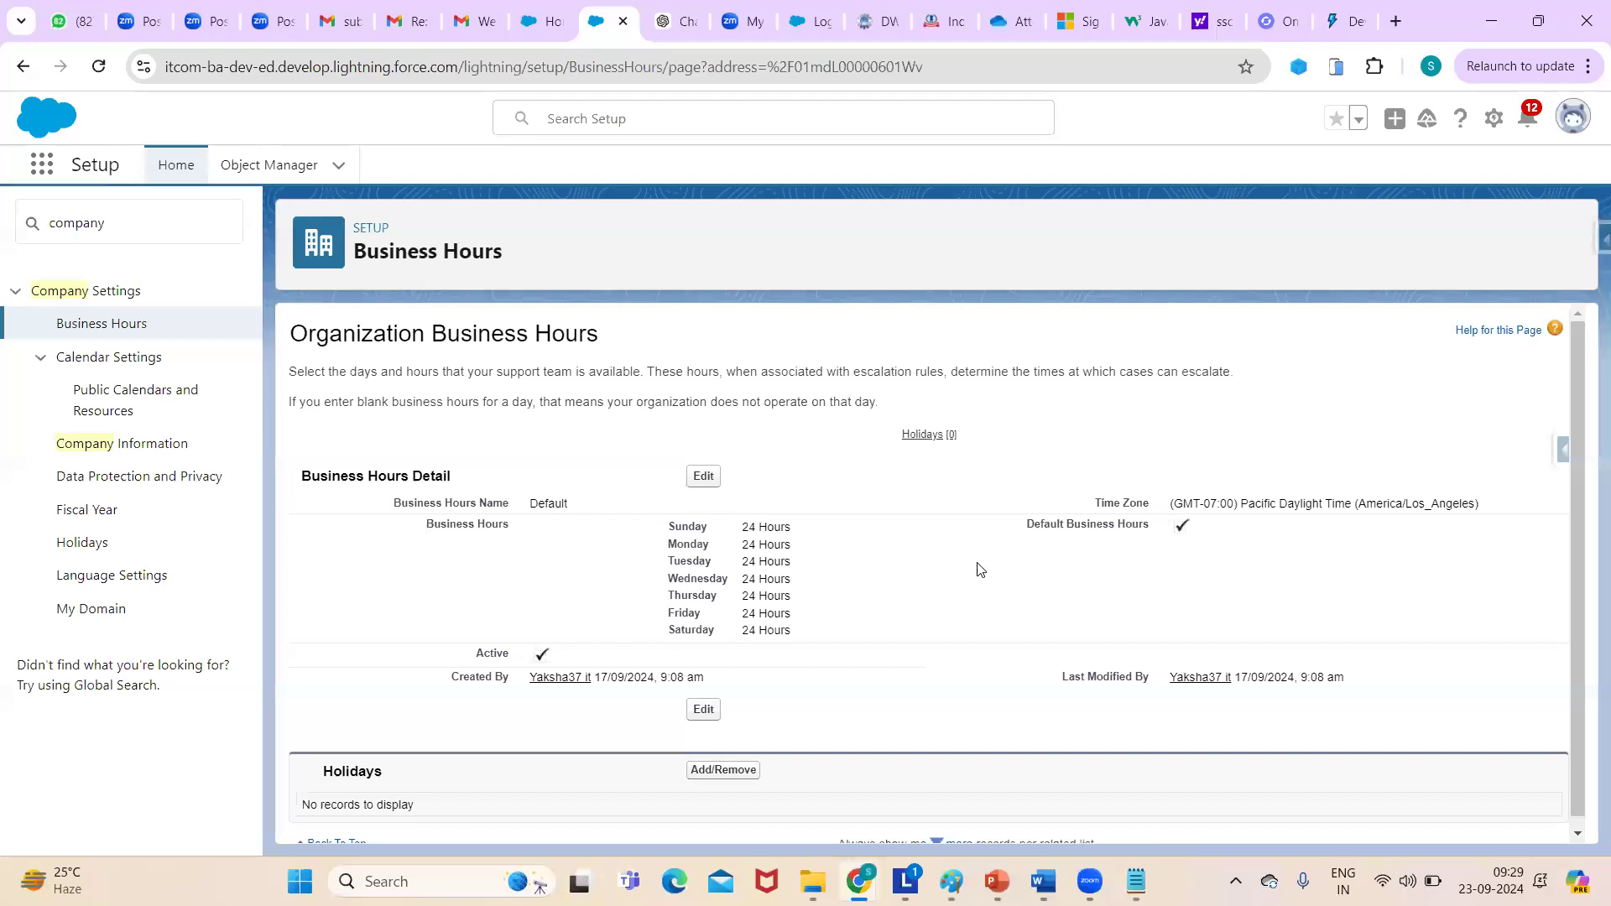
mouse_move(1578, 362)
mouse_down()
mouse_move(1583, 485)
mouse_move(1583, 364)
mouse_up()
- Edit Default hours: turn off Sunday's 24 hours and set its start to 09:00 am
click(703, 475)
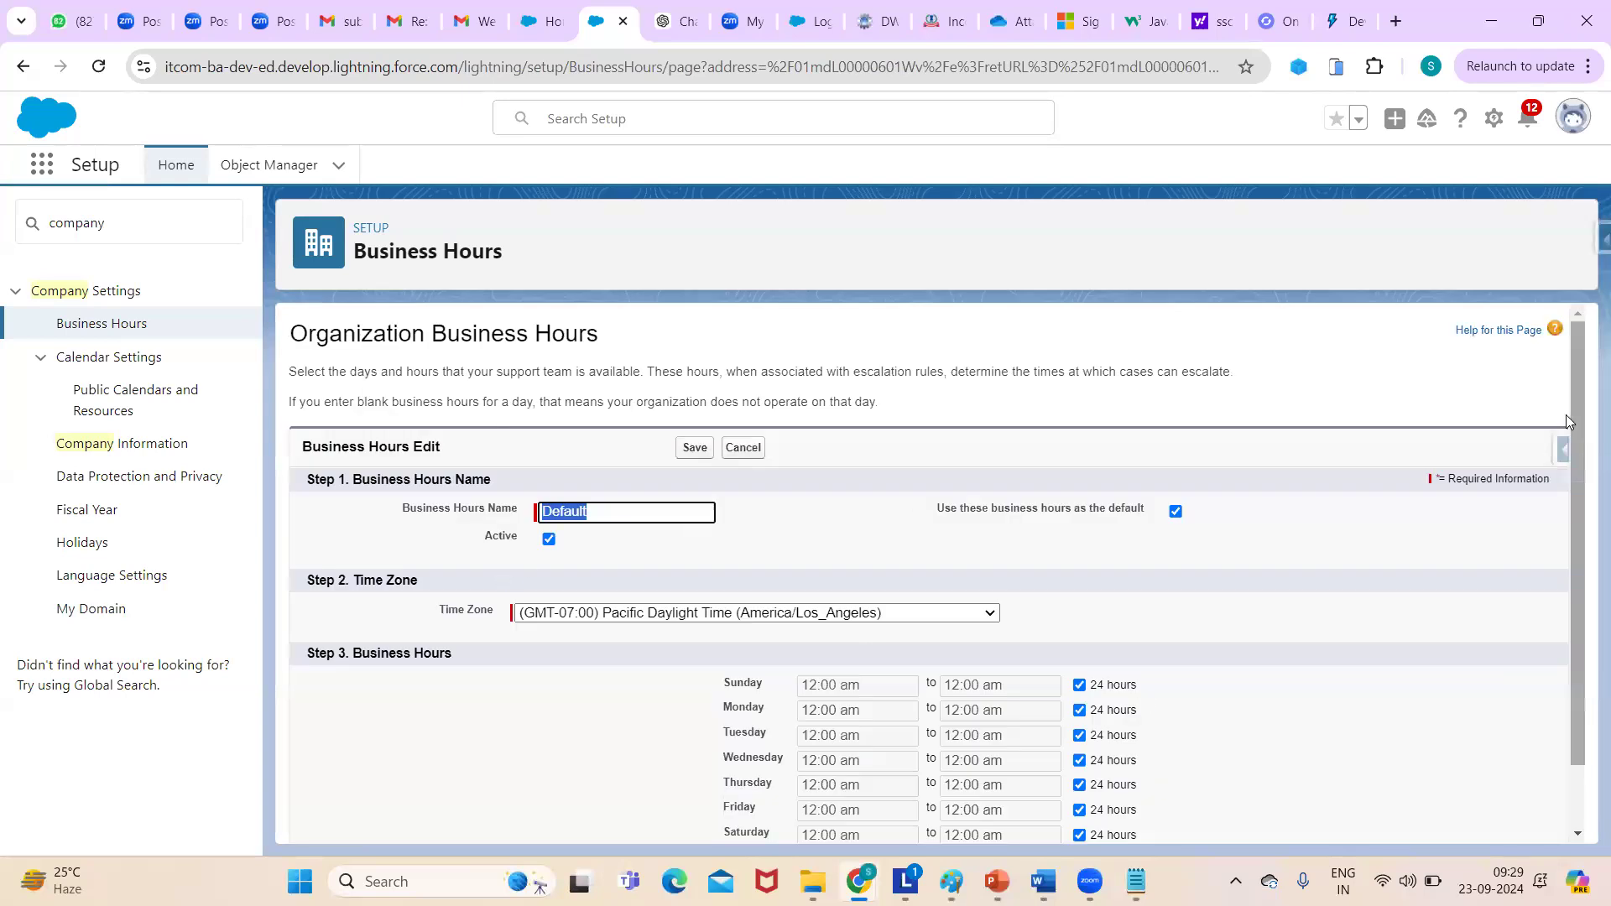
scroll(1566, 524, down, 1)
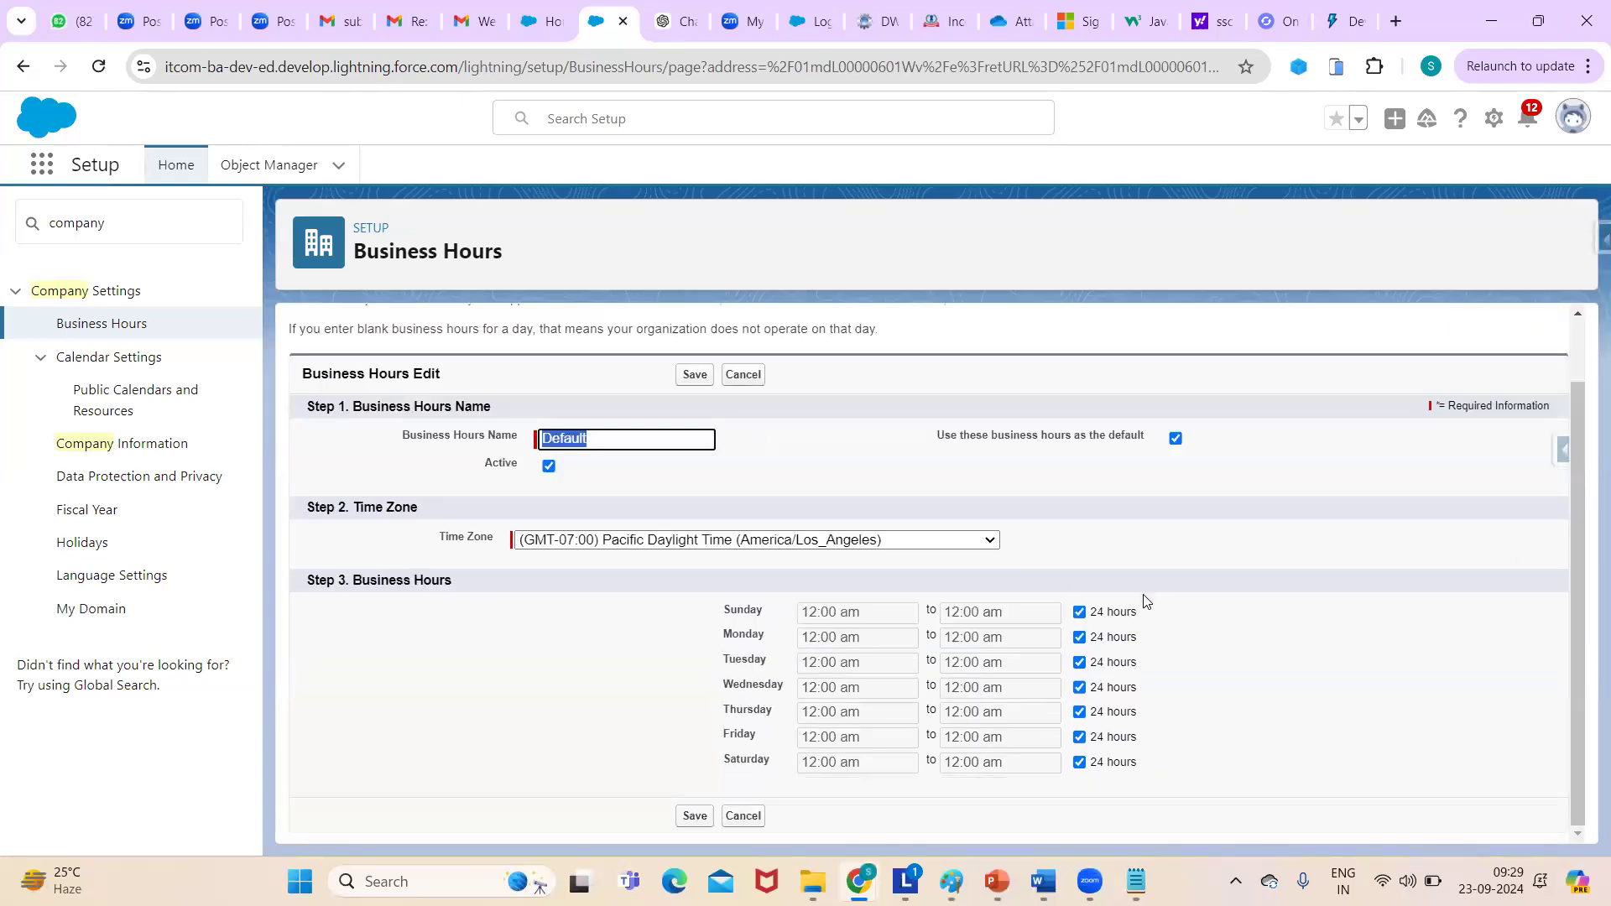
click(1080, 613)
click(874, 613)
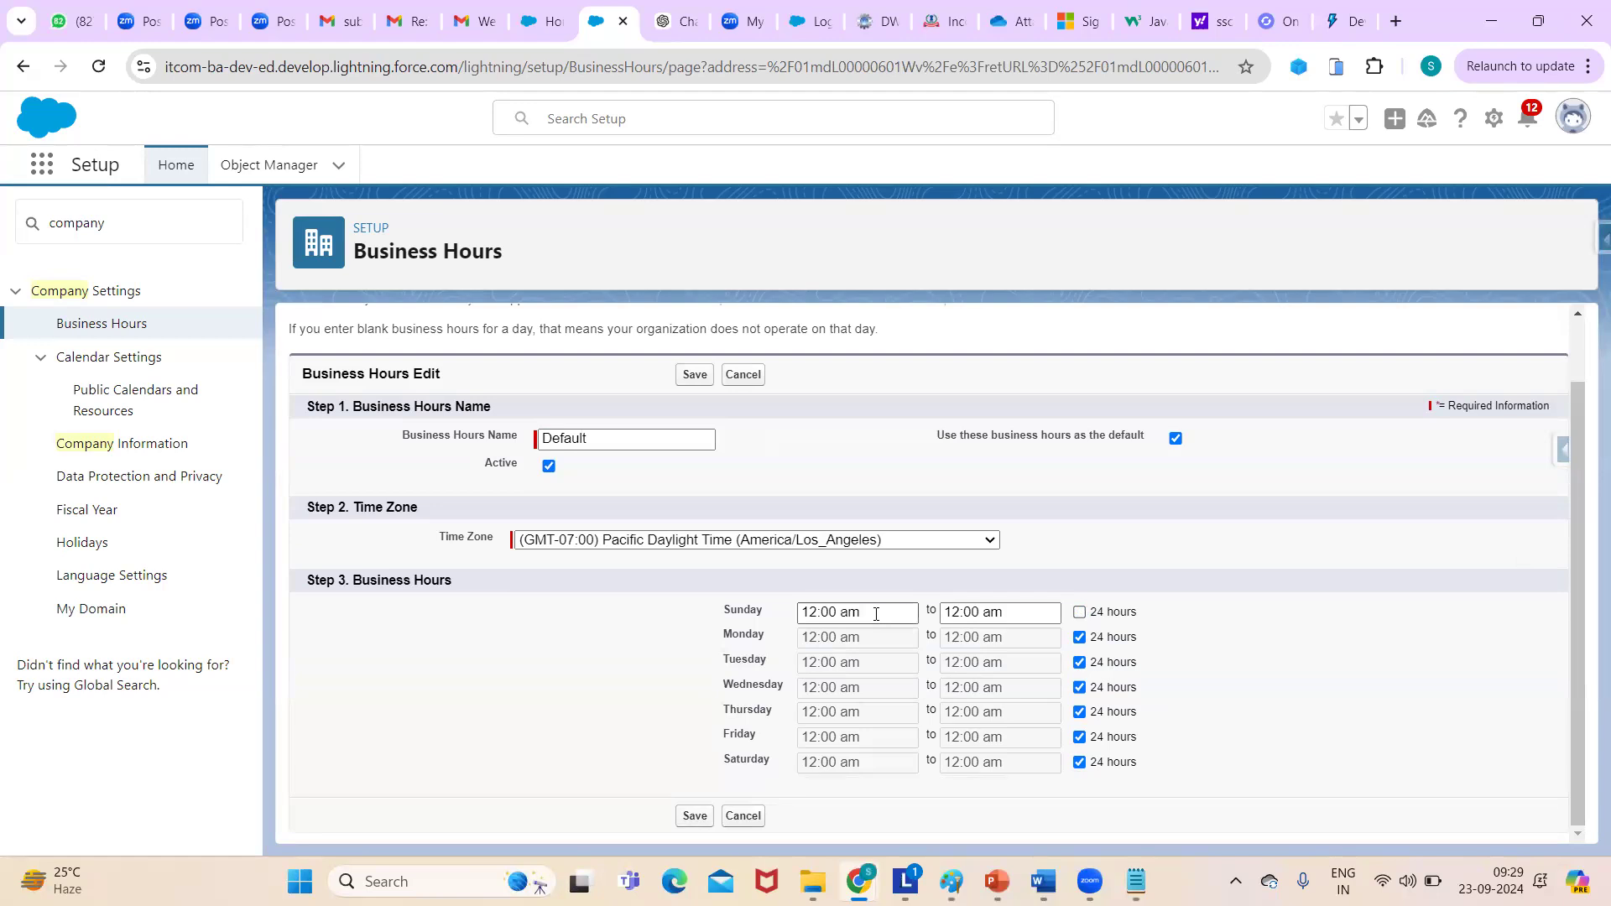
double_click(820, 617)
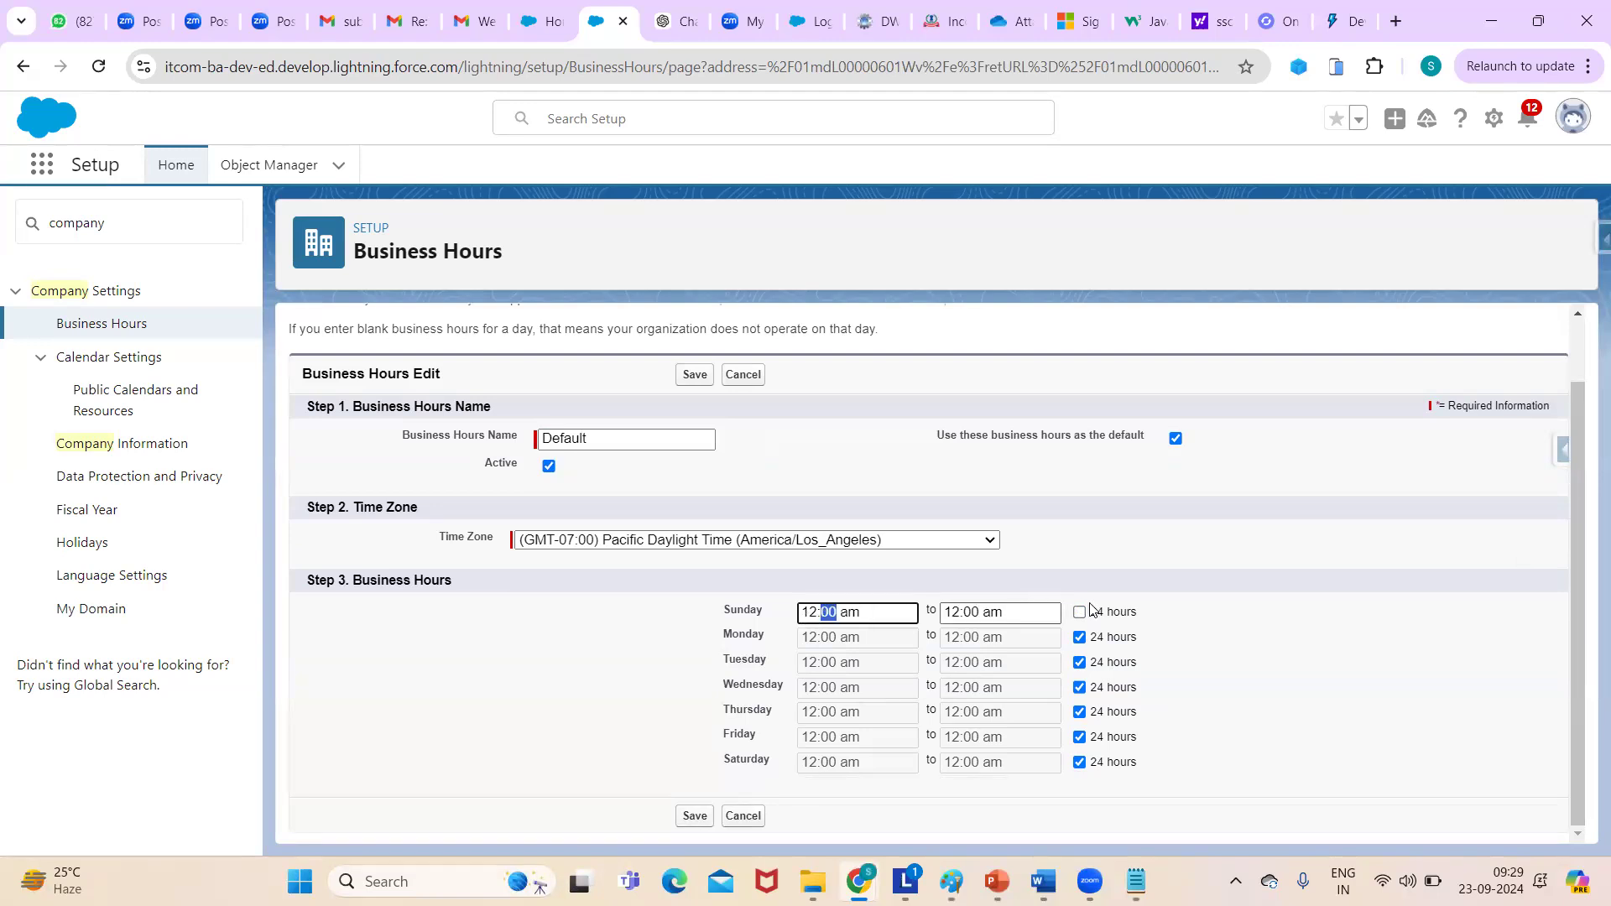
click(841, 615)
key(BackSpace)
key(BackSpace)
key(BackSpace)
key(BackSpace)
key(BackSpace)
key(BackSpace)
text(12:00)
double_click(816, 615)
text(09)
- Set Sunday's closing time to 06:00 pm and save the business hours
click(964, 612)
key(BackSpace)
key(BackSpace)
text(09)
key(BackSpace)
text(6)
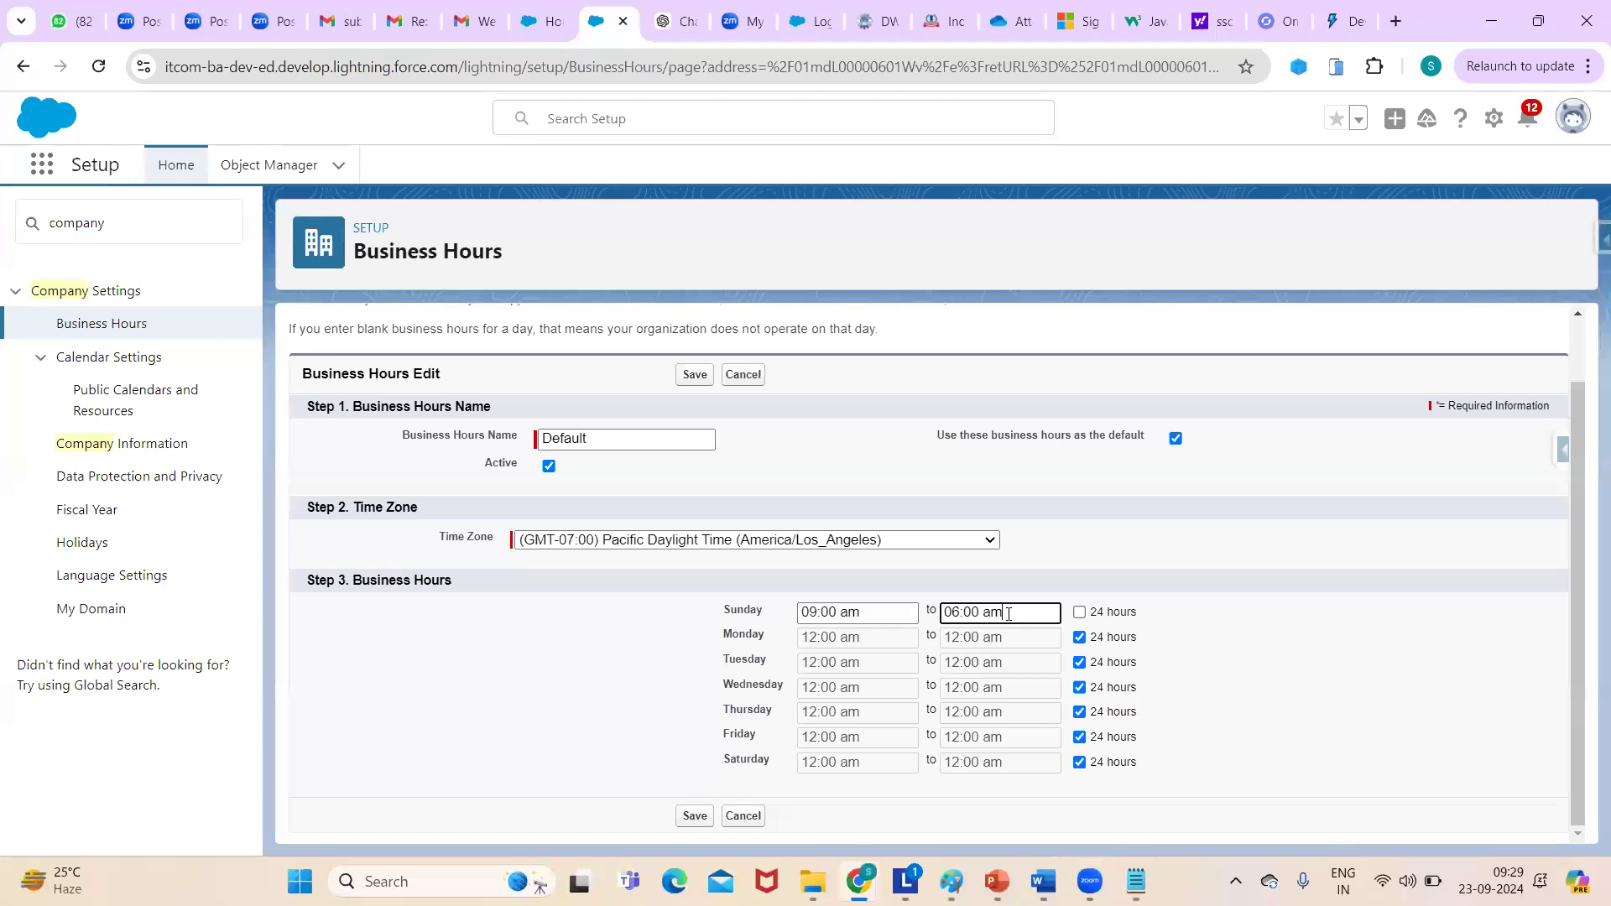
key(BackSpace)
key(BackSpace)
text(pm)
click(1205, 615)
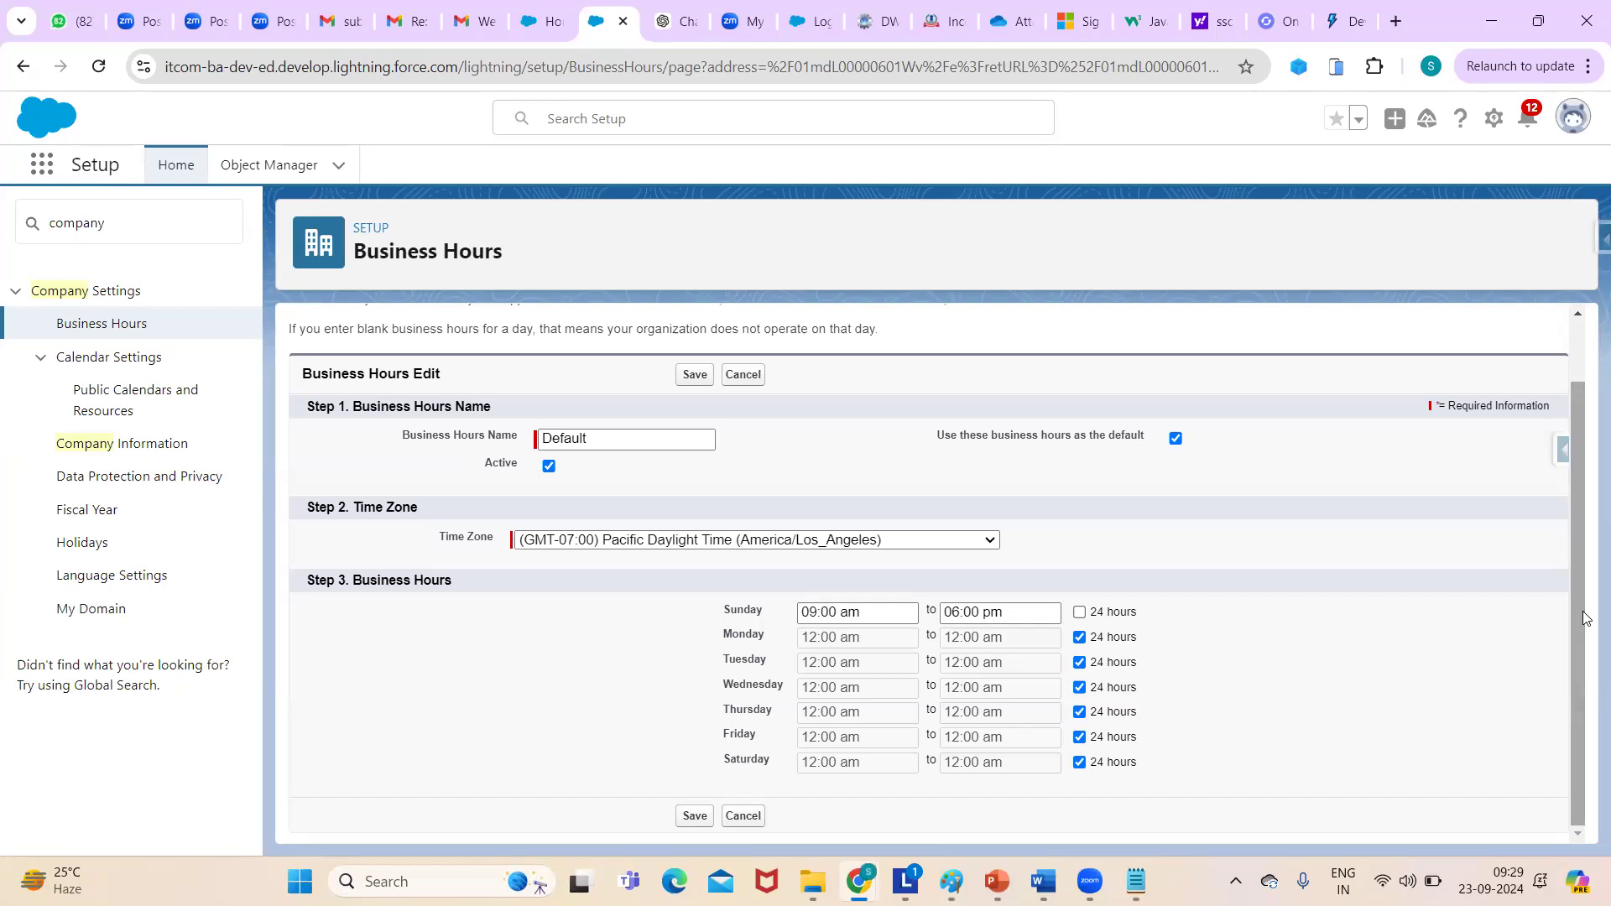
click(694, 375)
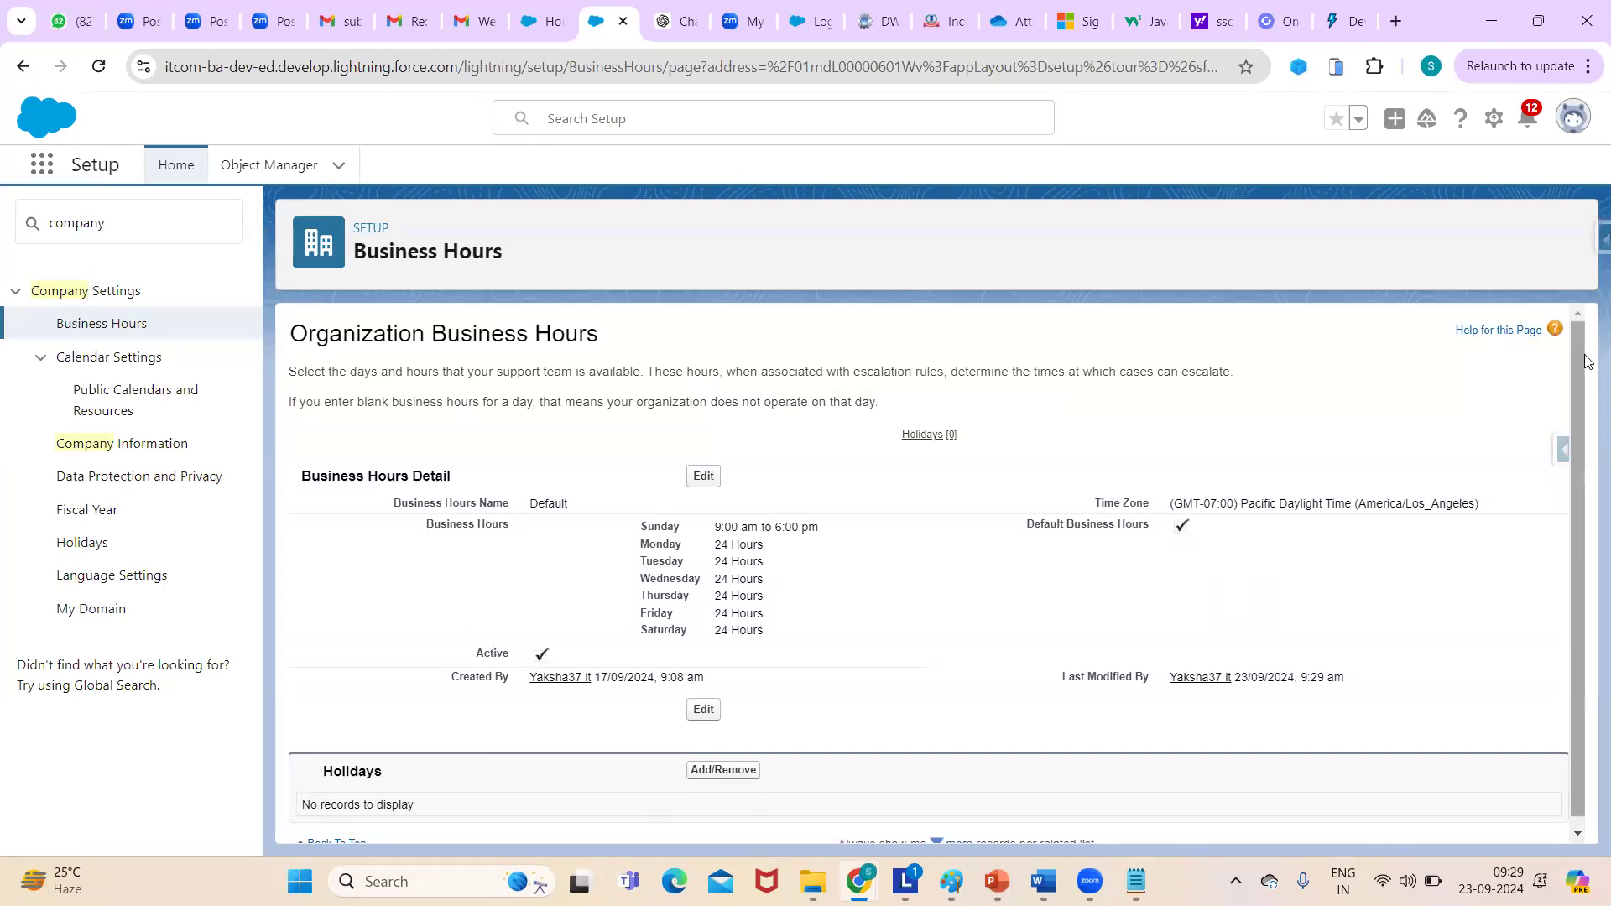
scroll(1571, 456, down, 1)
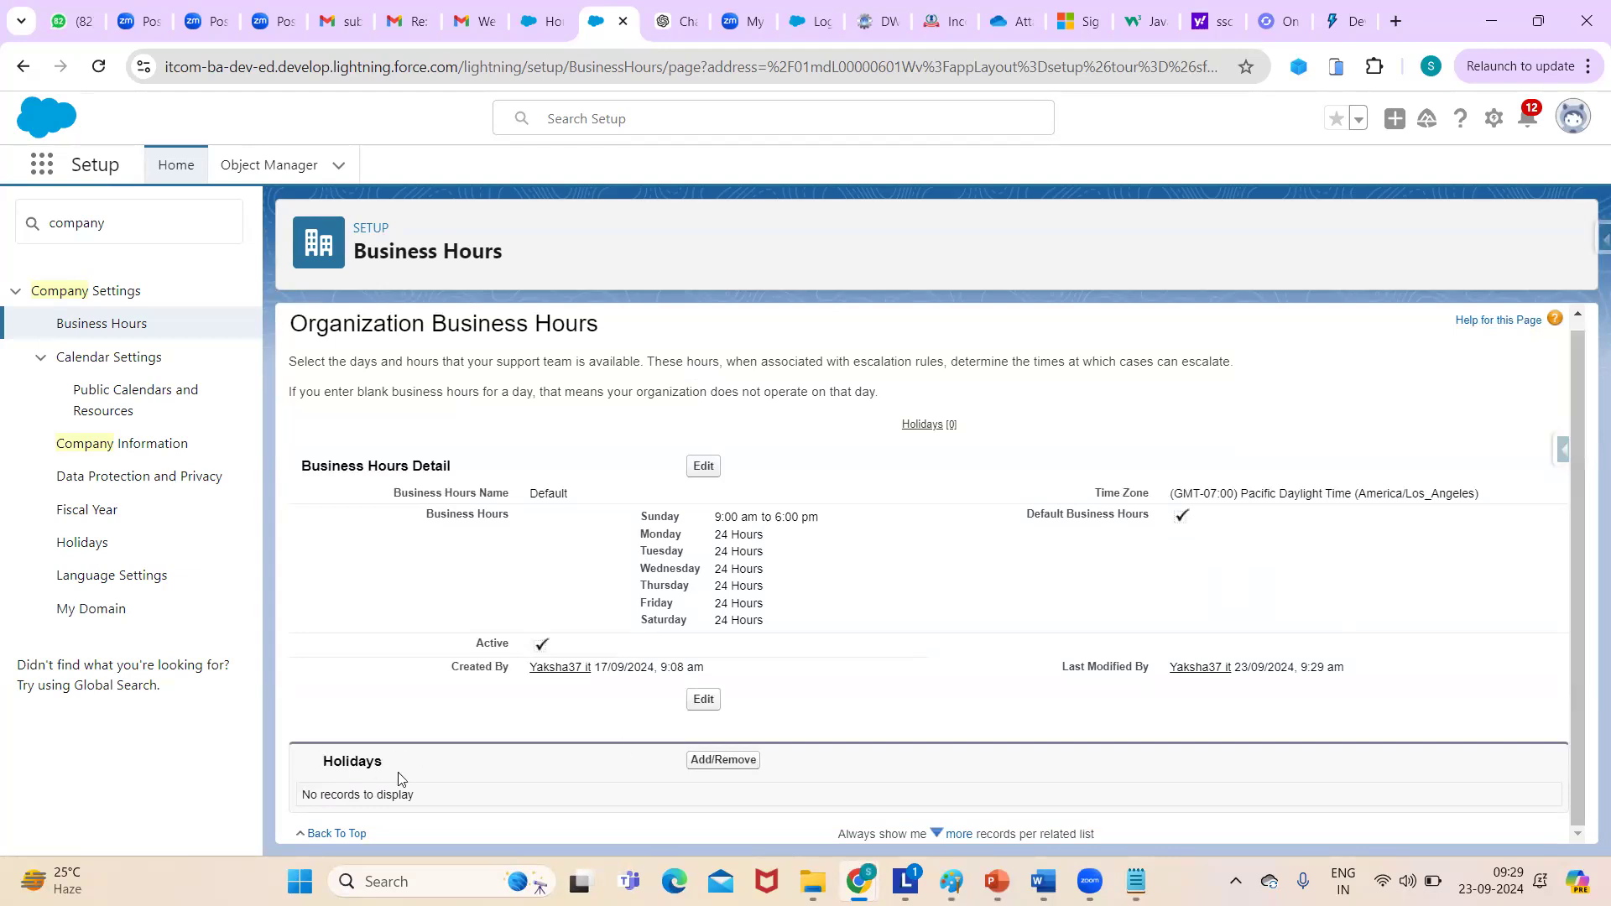
- Start a new holiday for the Default hours named gandijaynathi
click(696, 761)
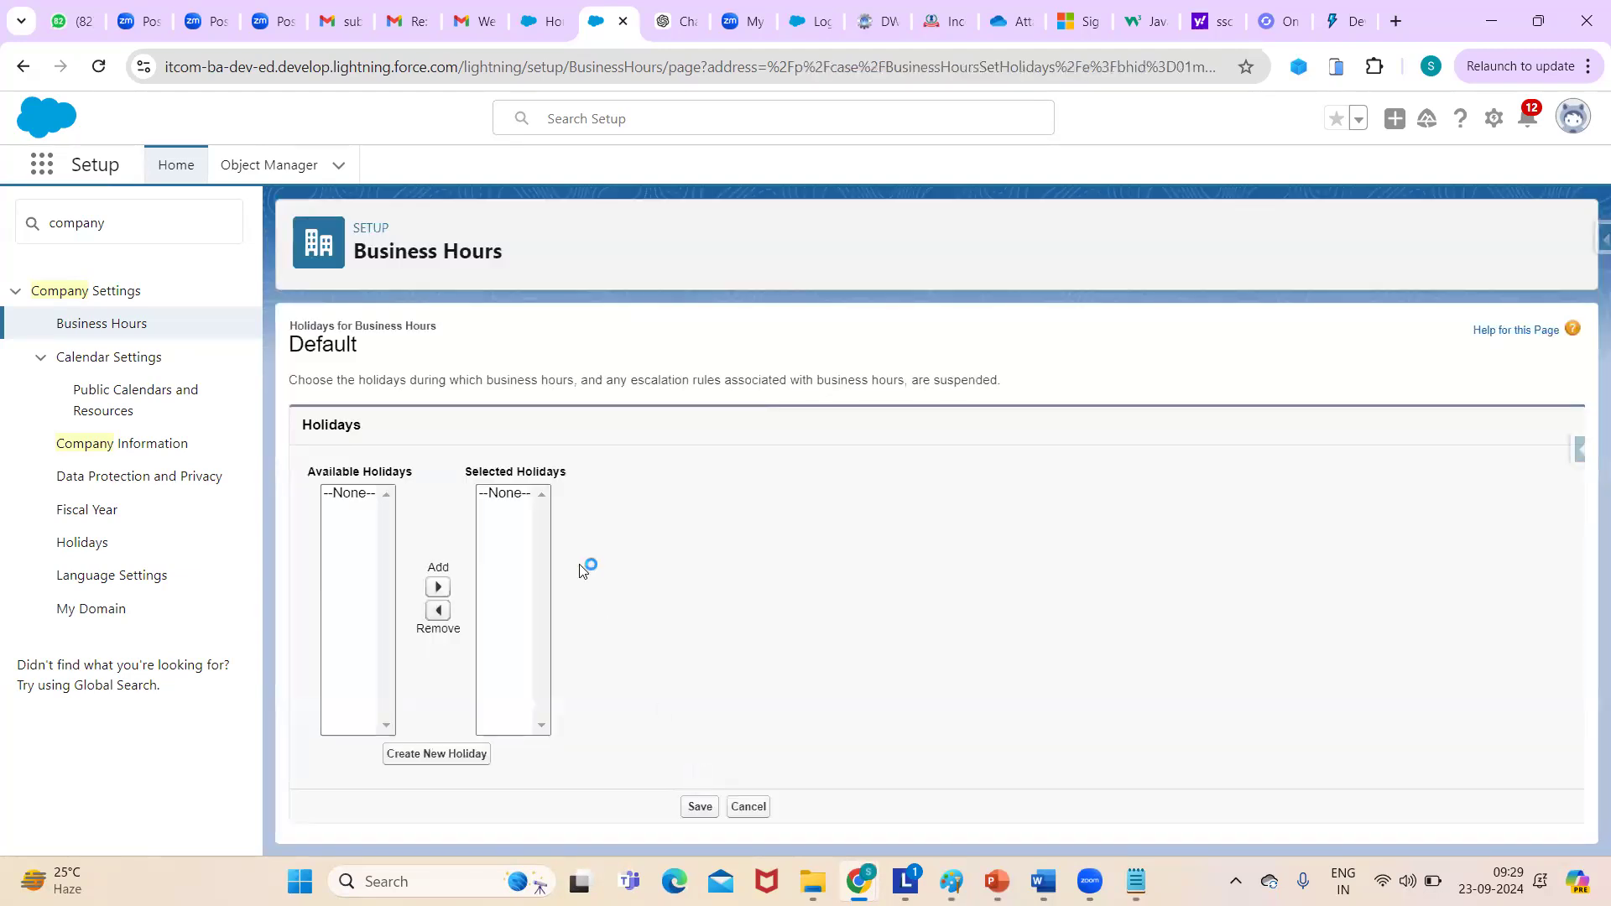
click(430, 757)
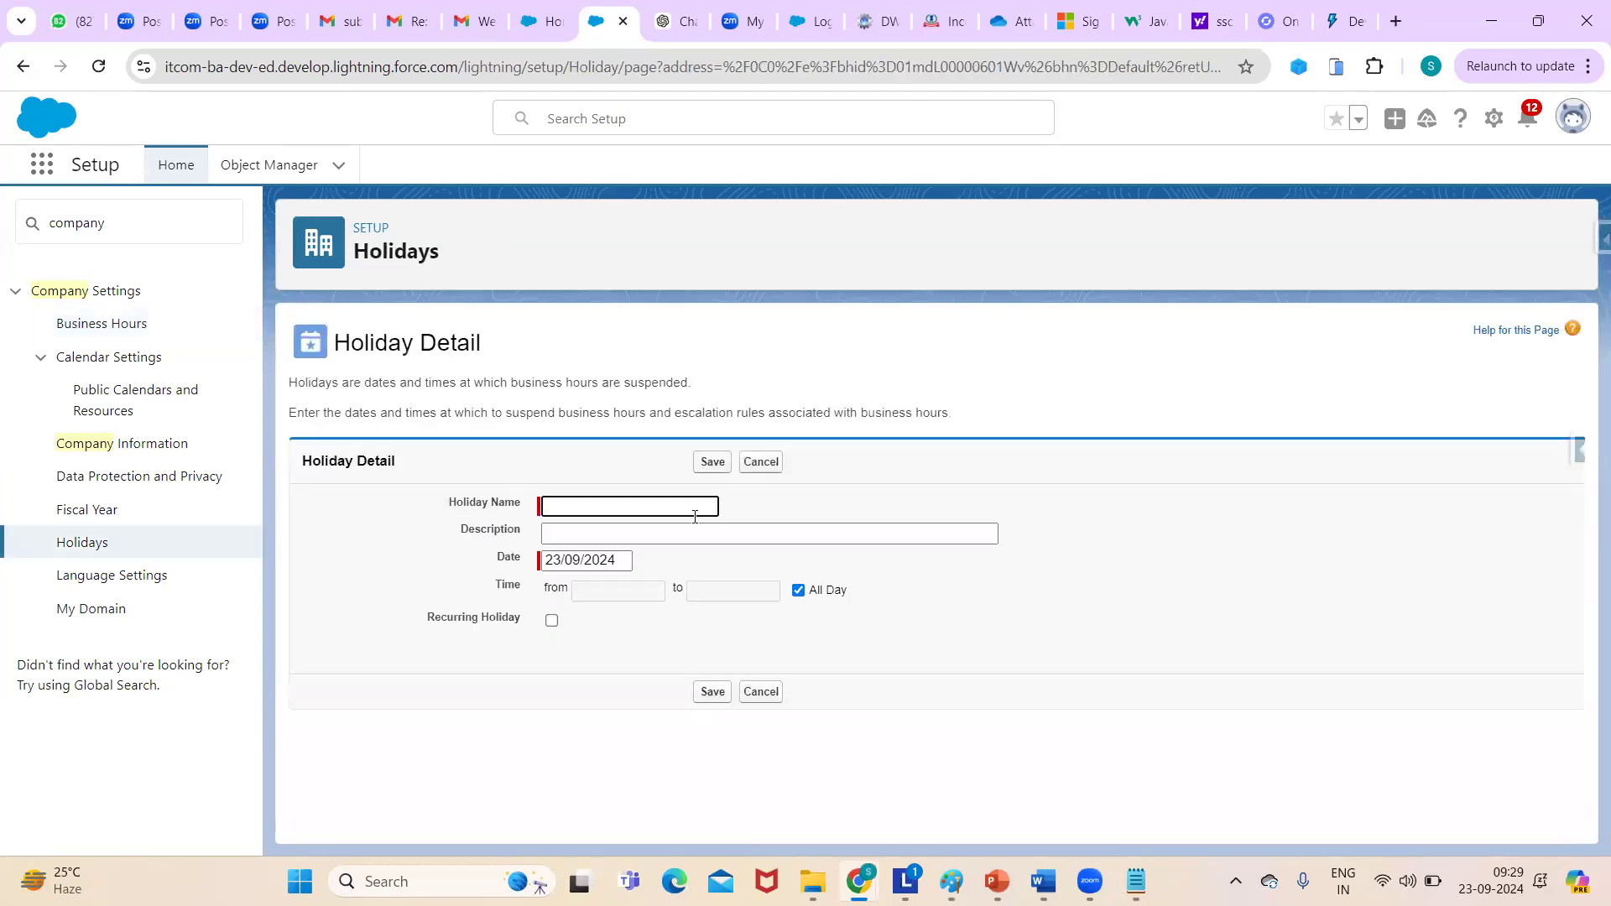
click(653, 509)
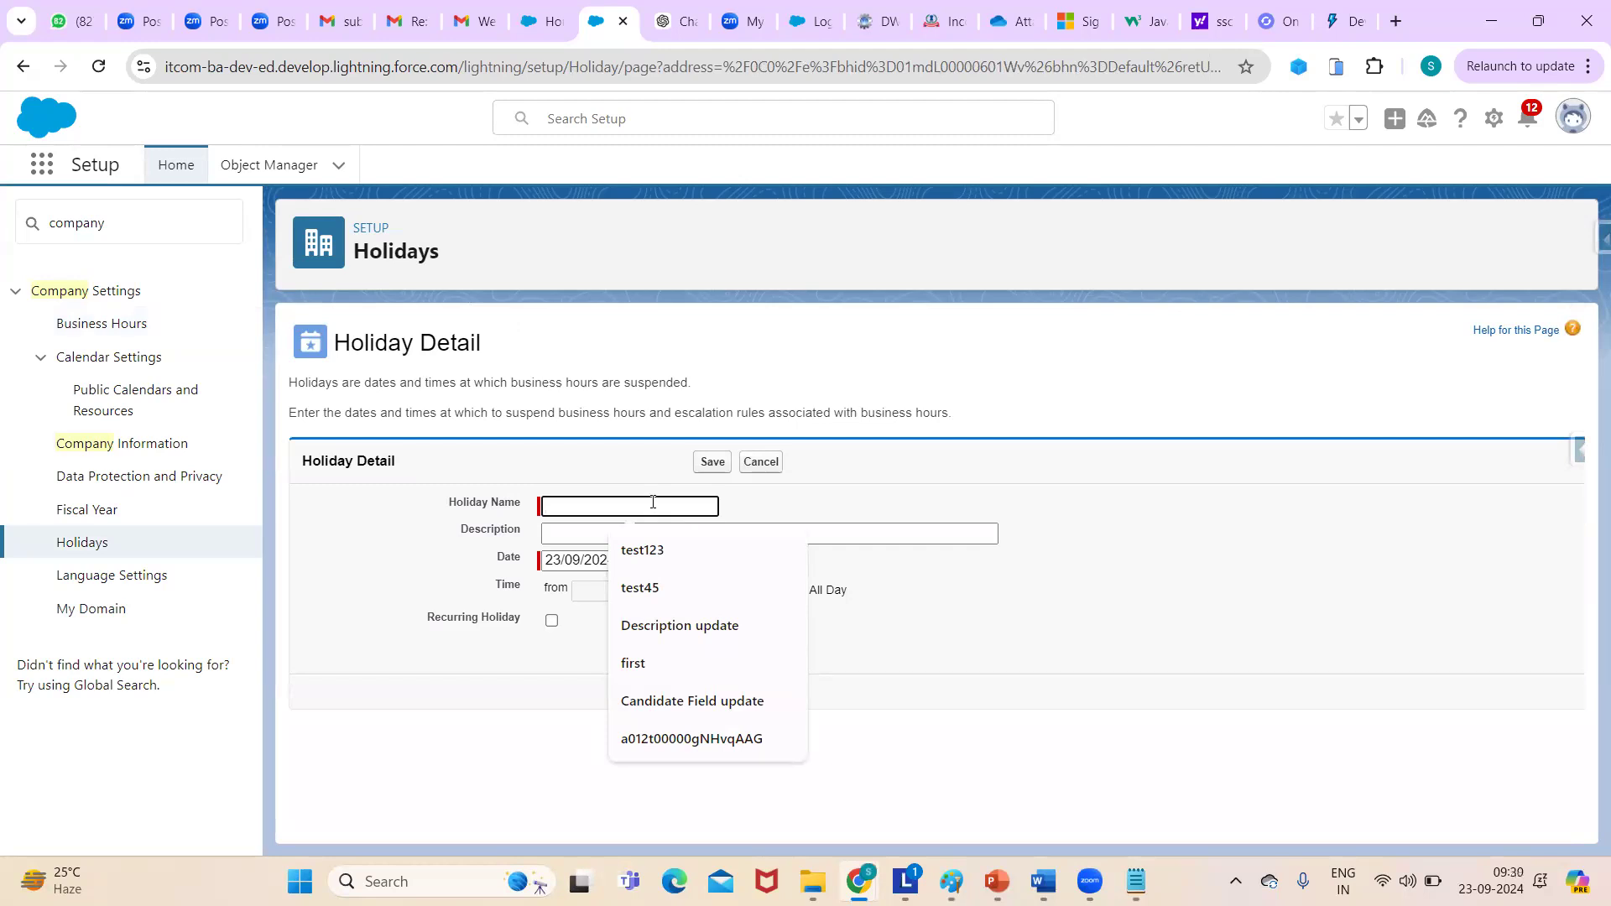
text(gandijayn)
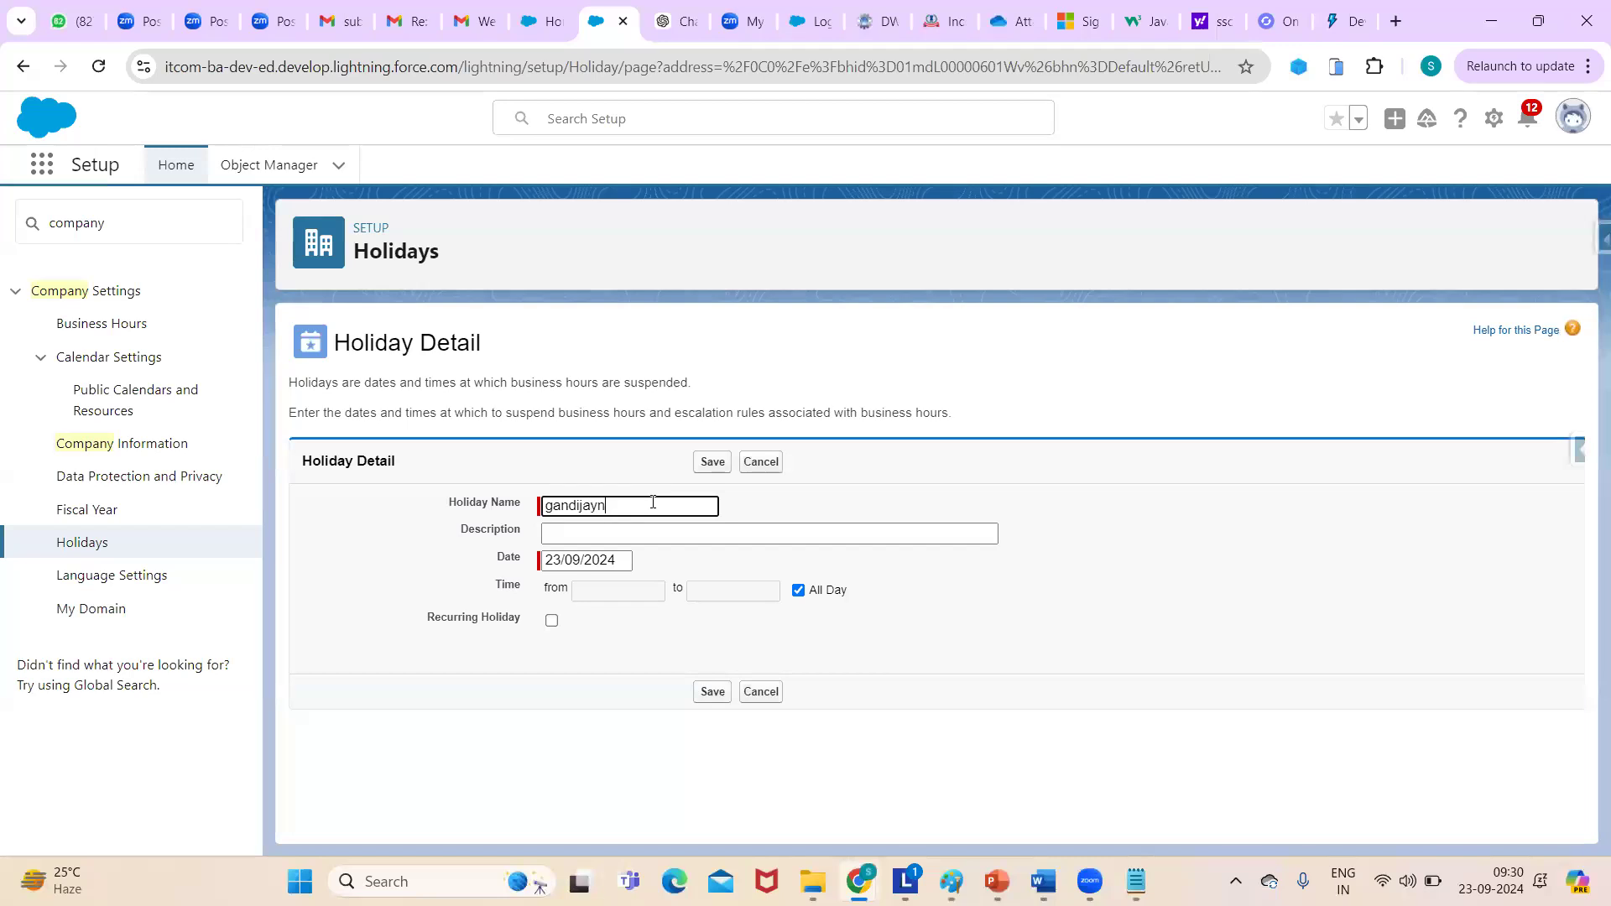
click(567, 534)
click(565, 533)
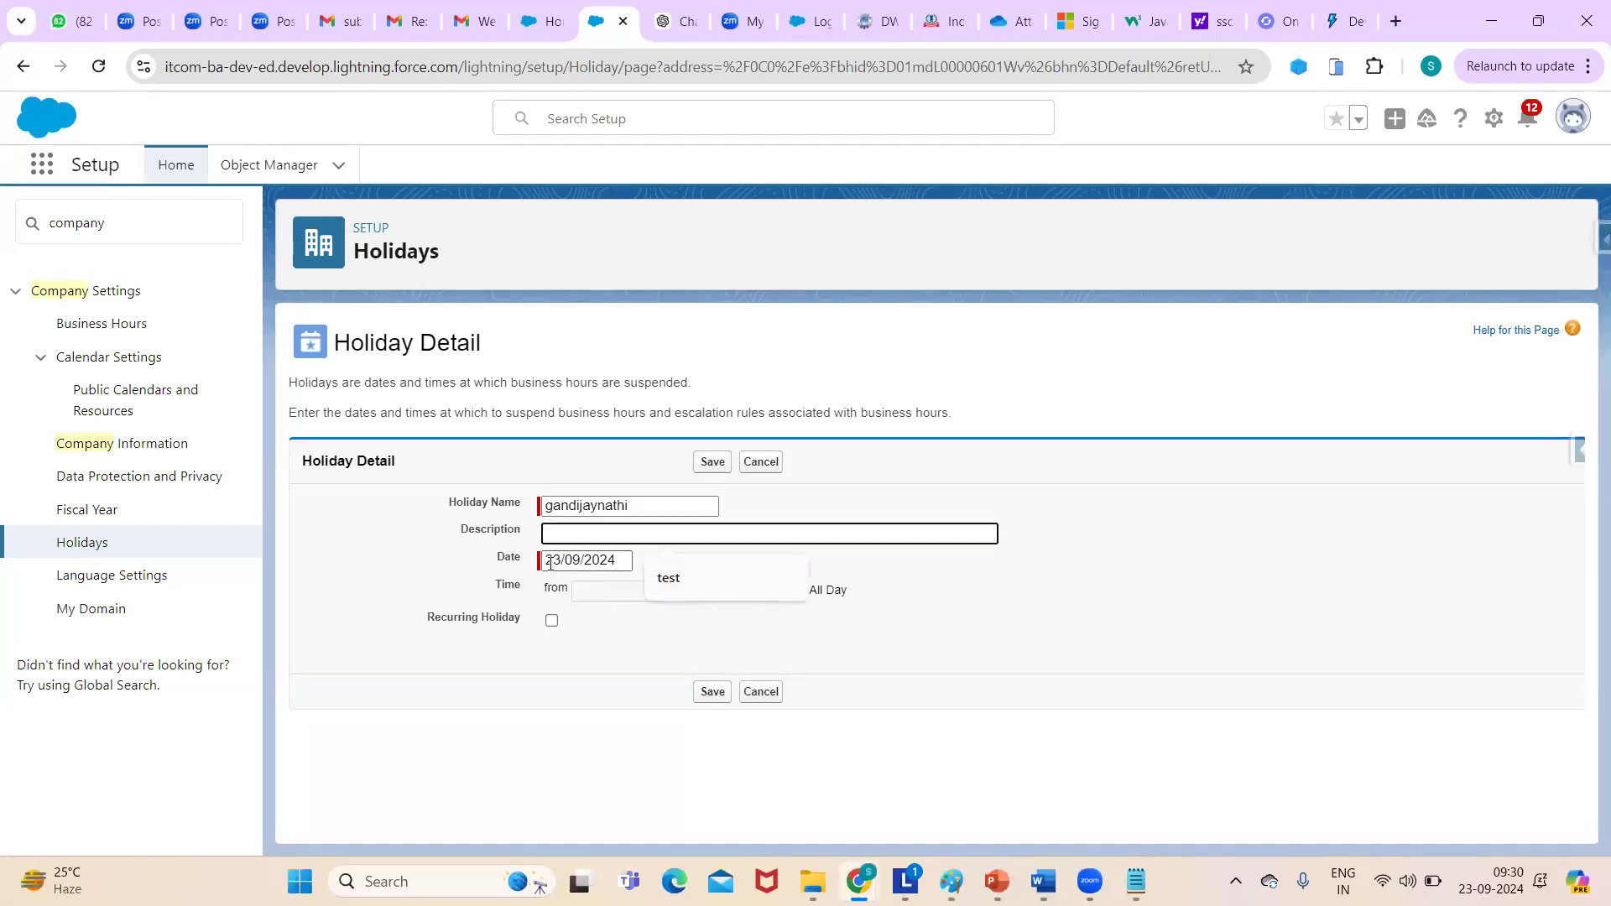
- Date the holiday 02/10/2024 all day, save it, and save the holiday selection
click(549, 561)
click(677, 591)
click(650, 631)
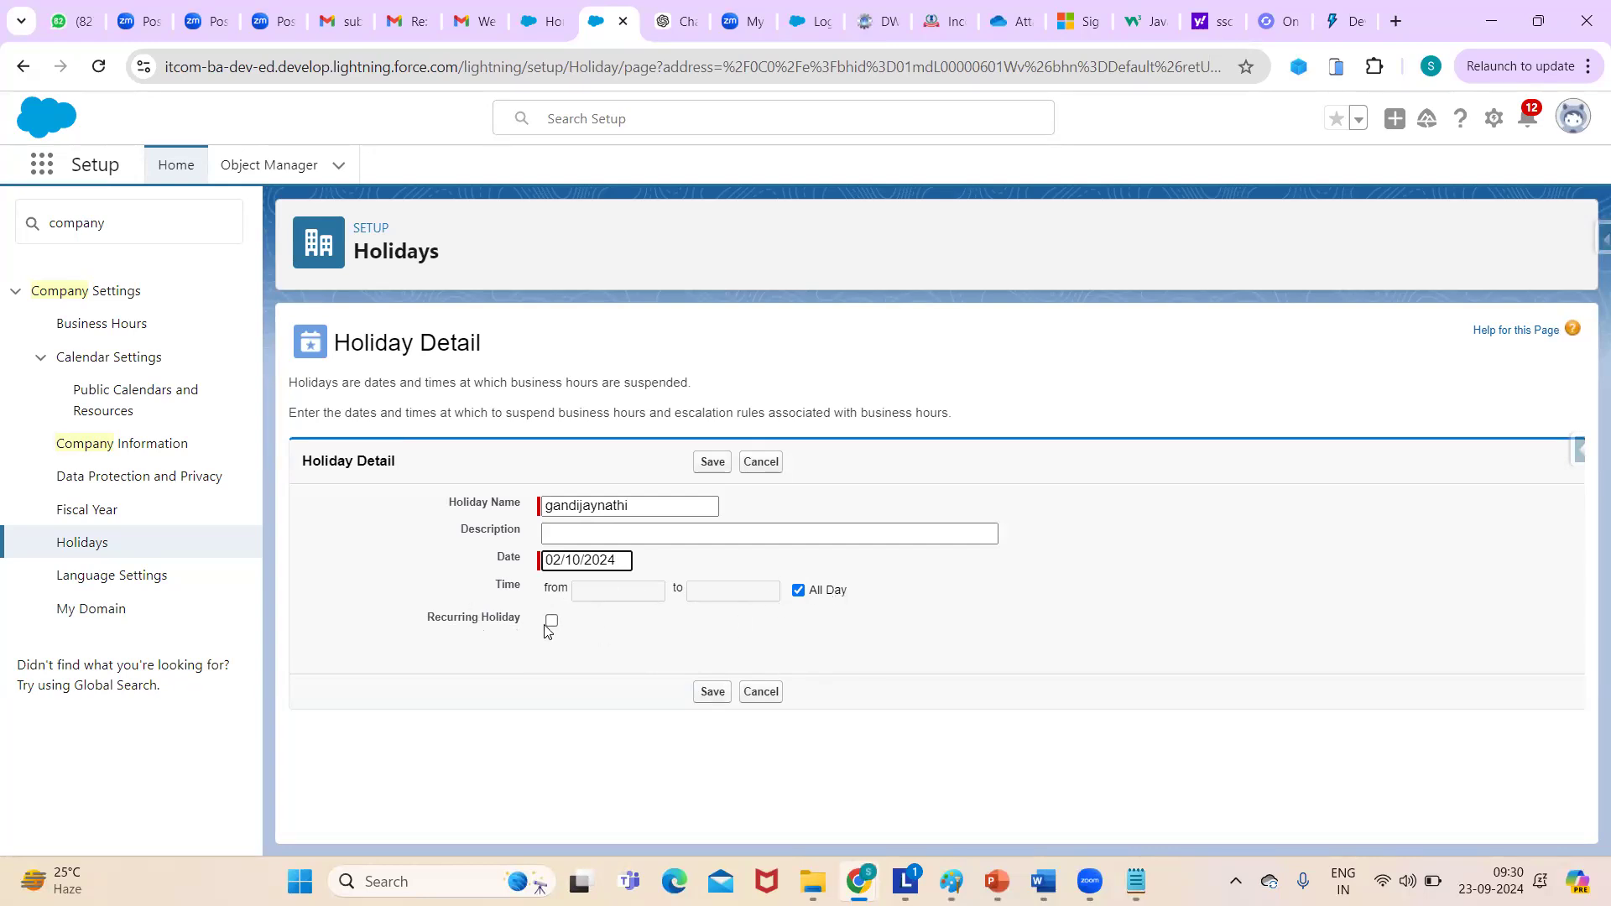
click(712, 691)
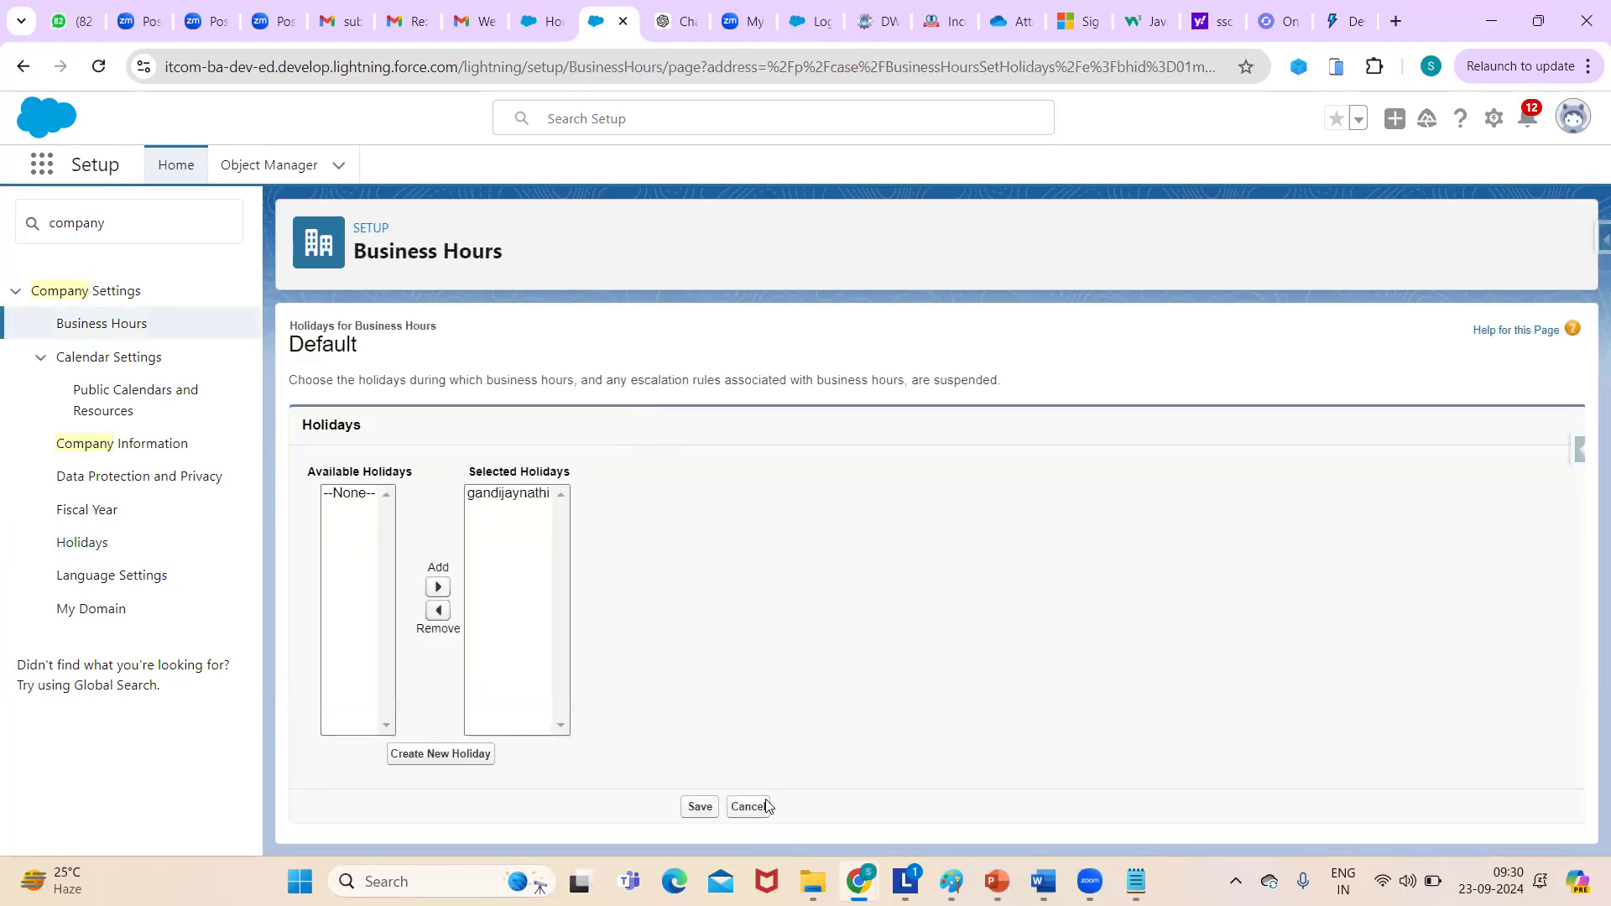
click(699, 808)
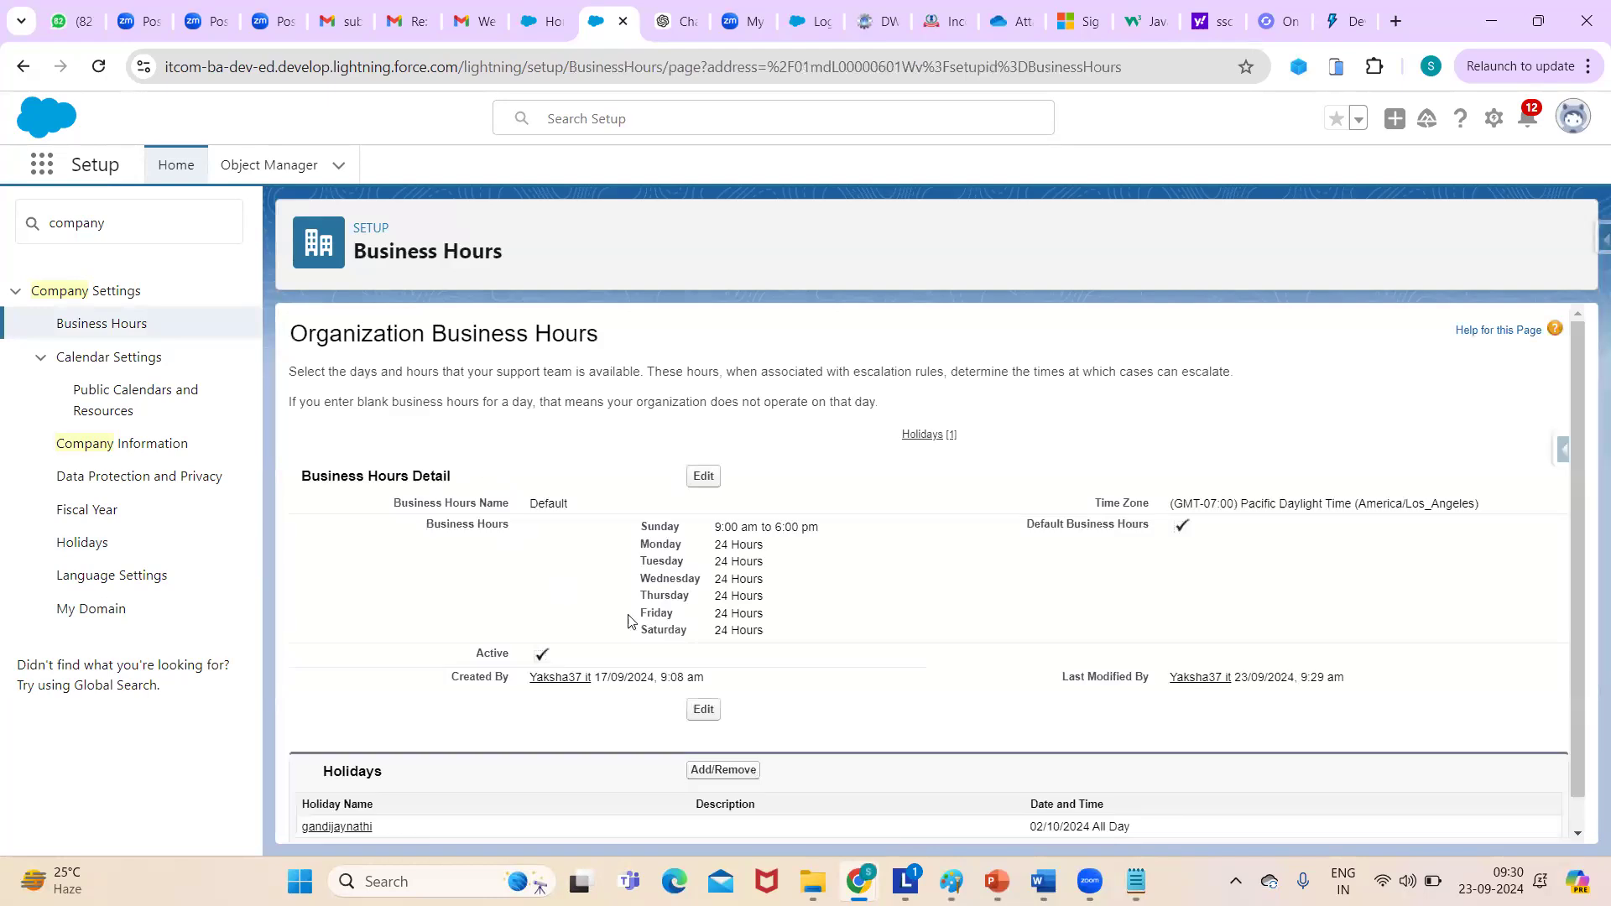
drag(1575, 464, 1441, 482)
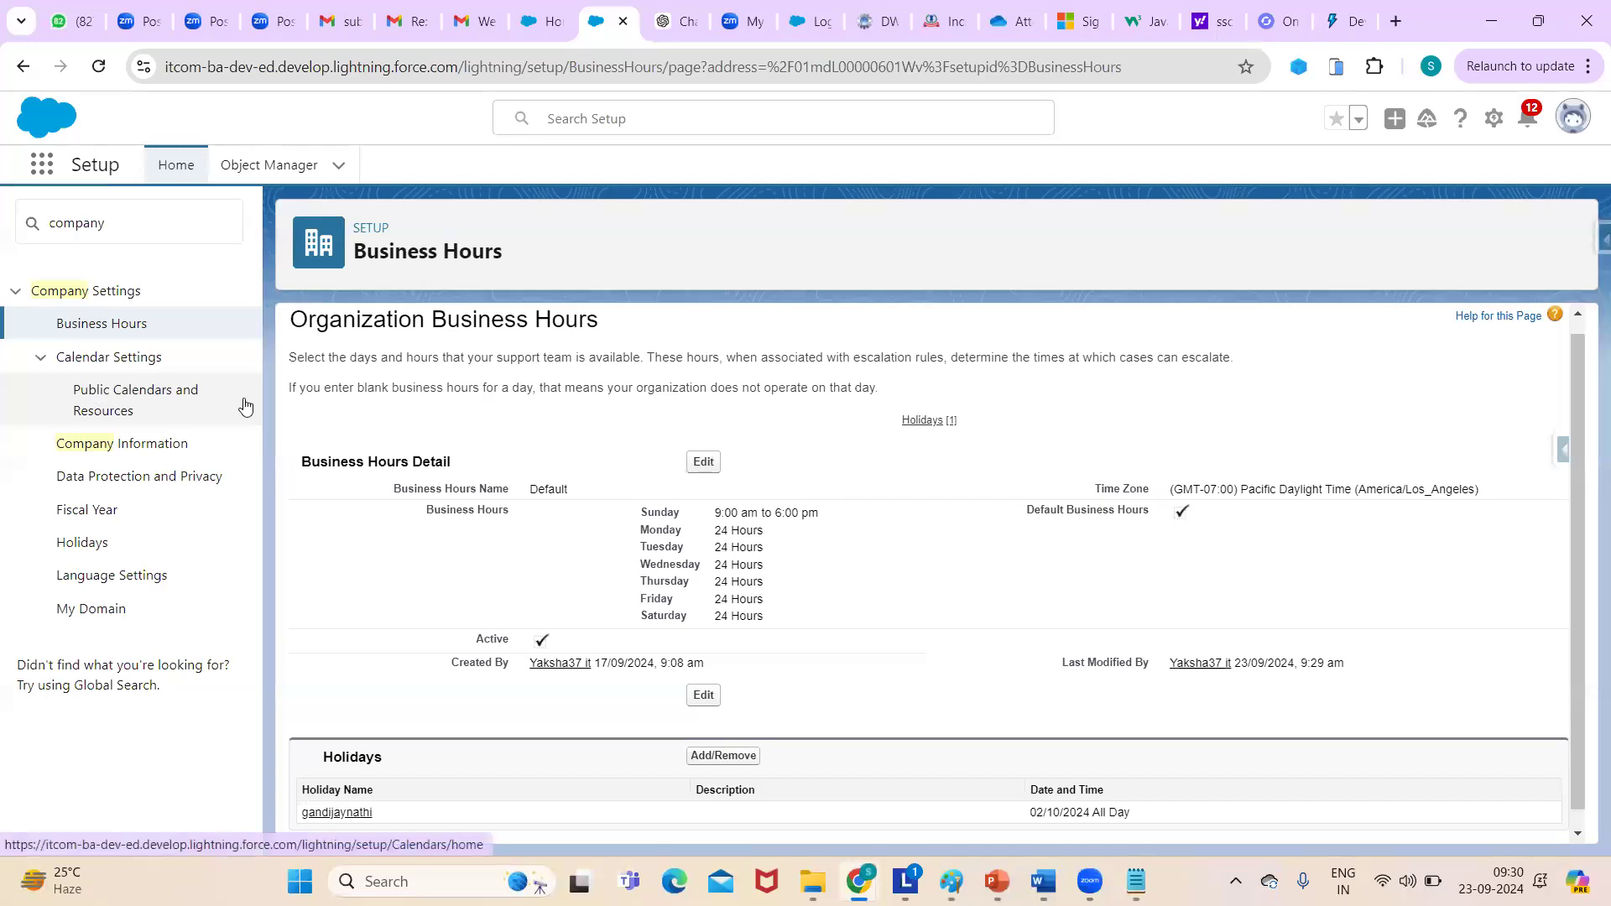
- Create an active resource named test in Public Calendars and Resources
click(192, 409)
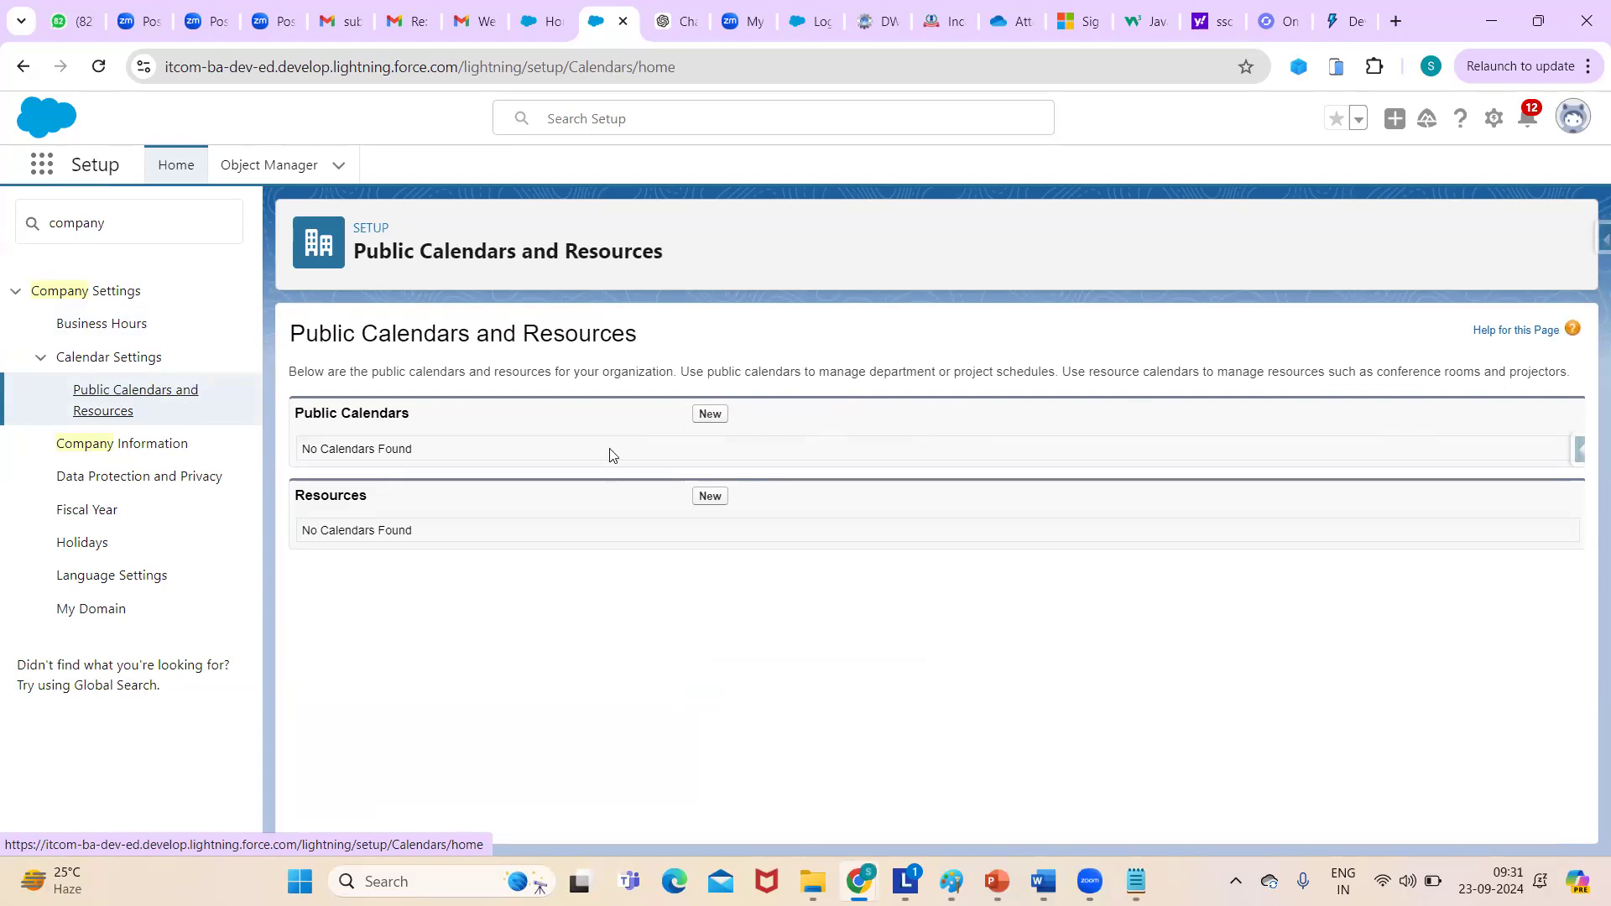
click(709, 497)
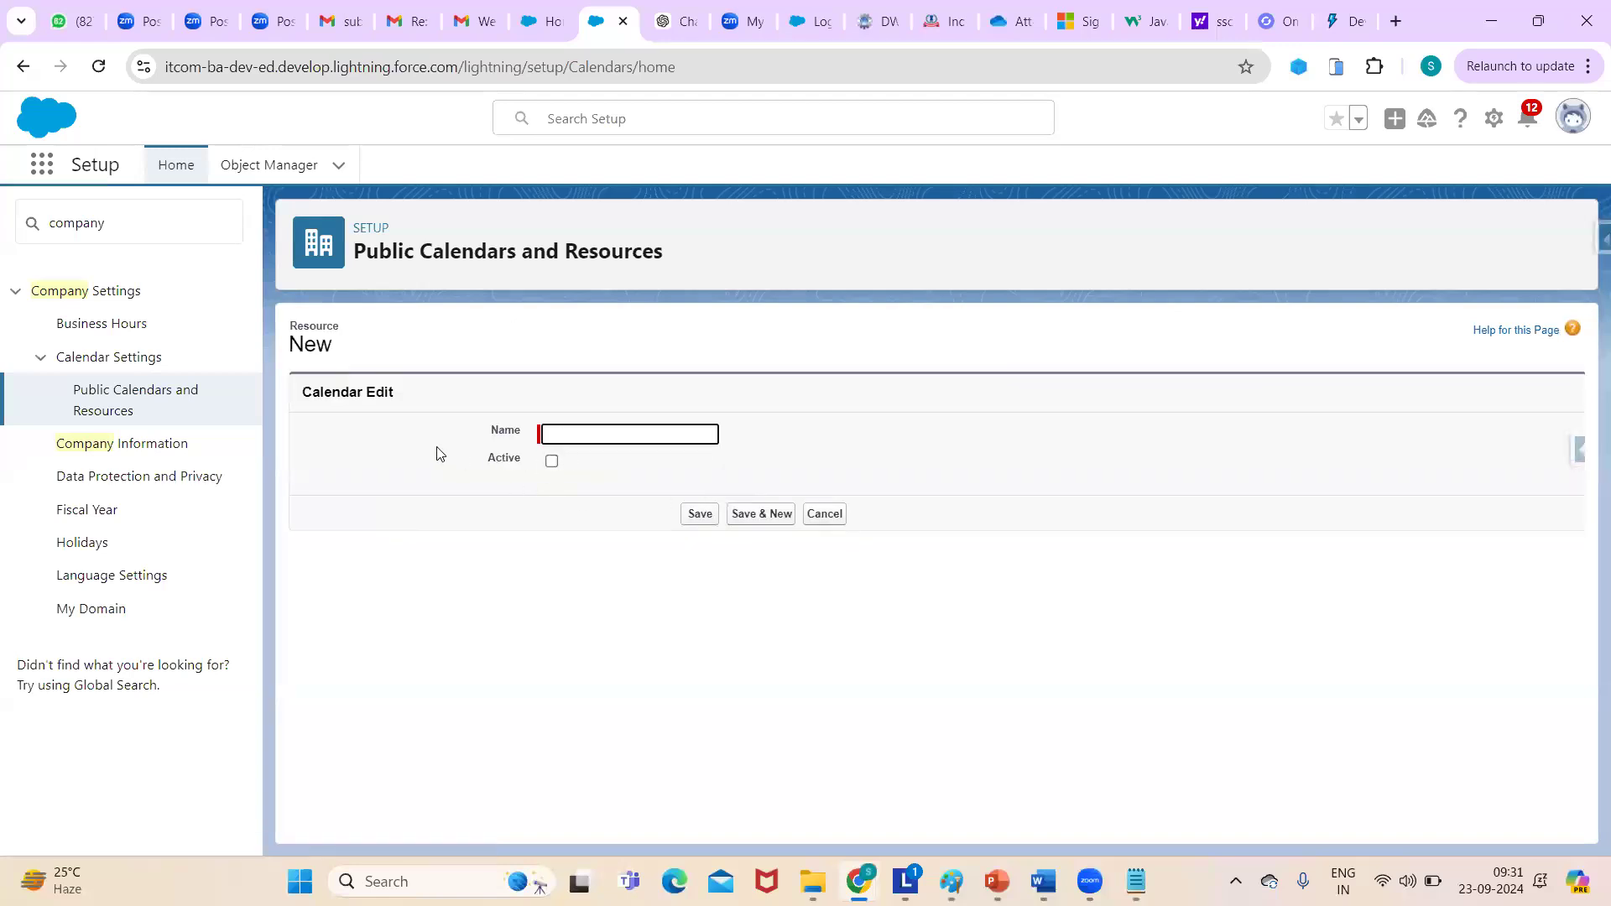
click(592, 433)
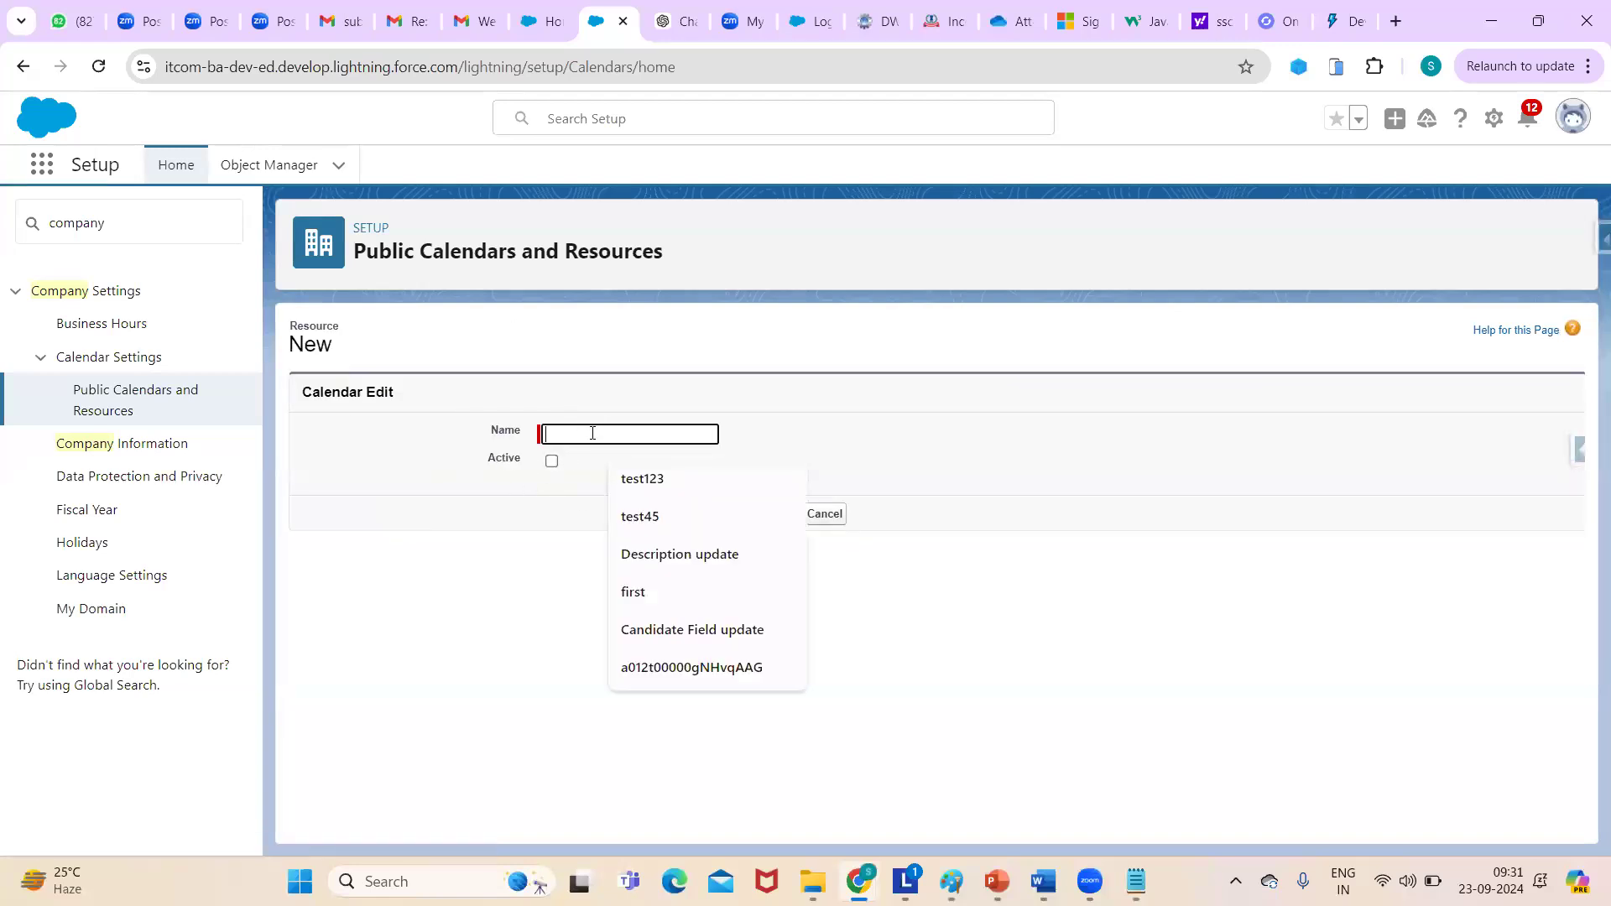
click(552, 460)
click(624, 438)
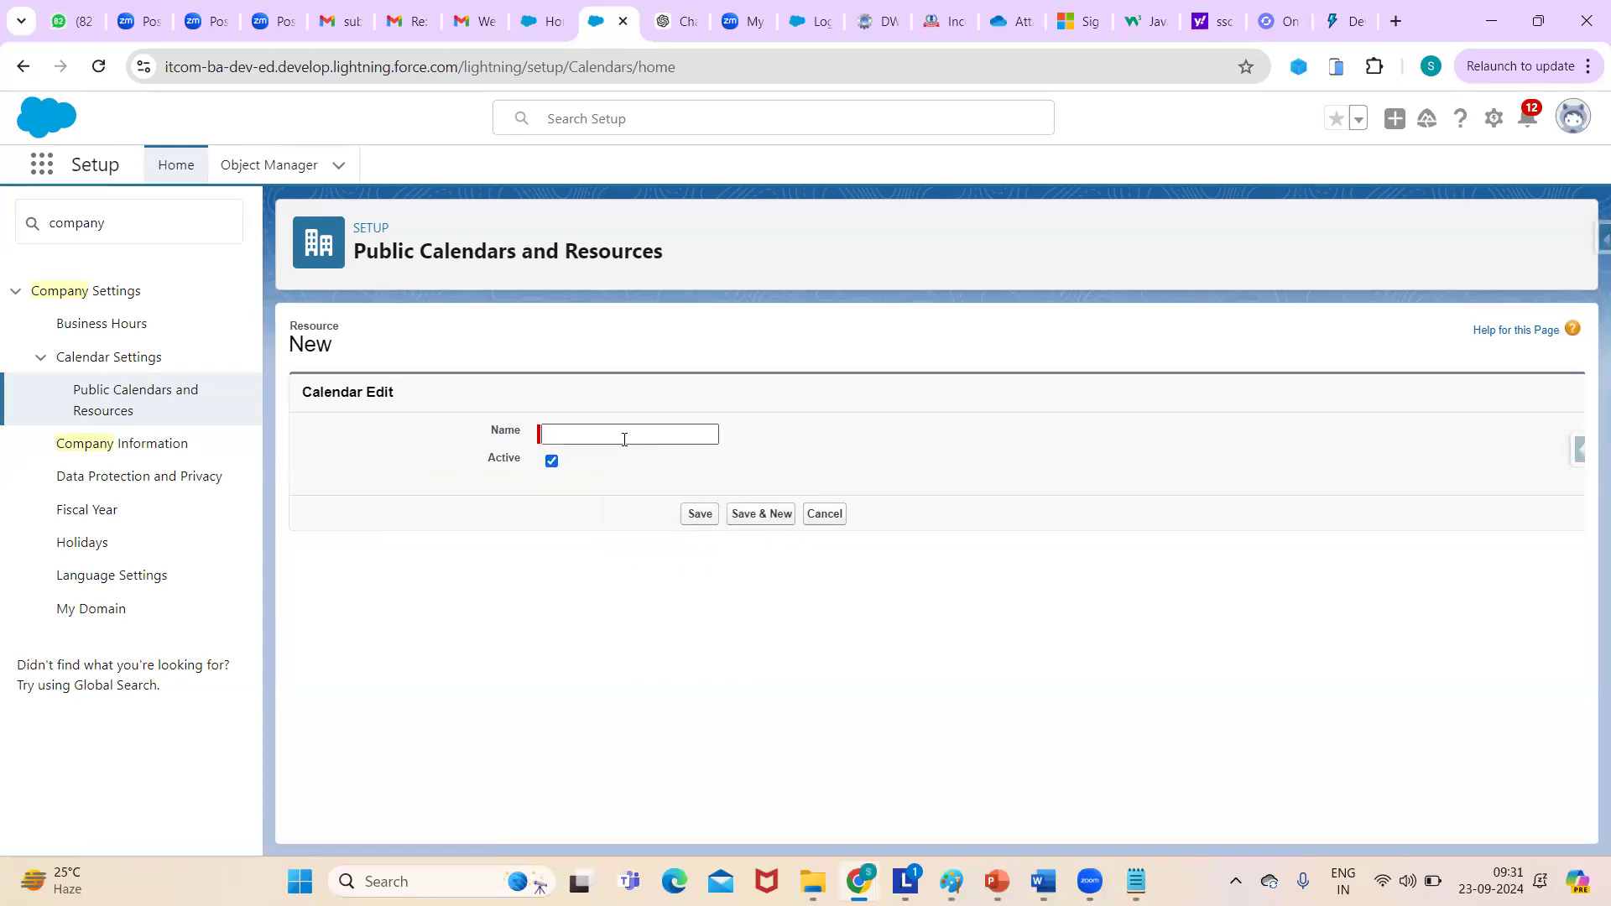
text(test)
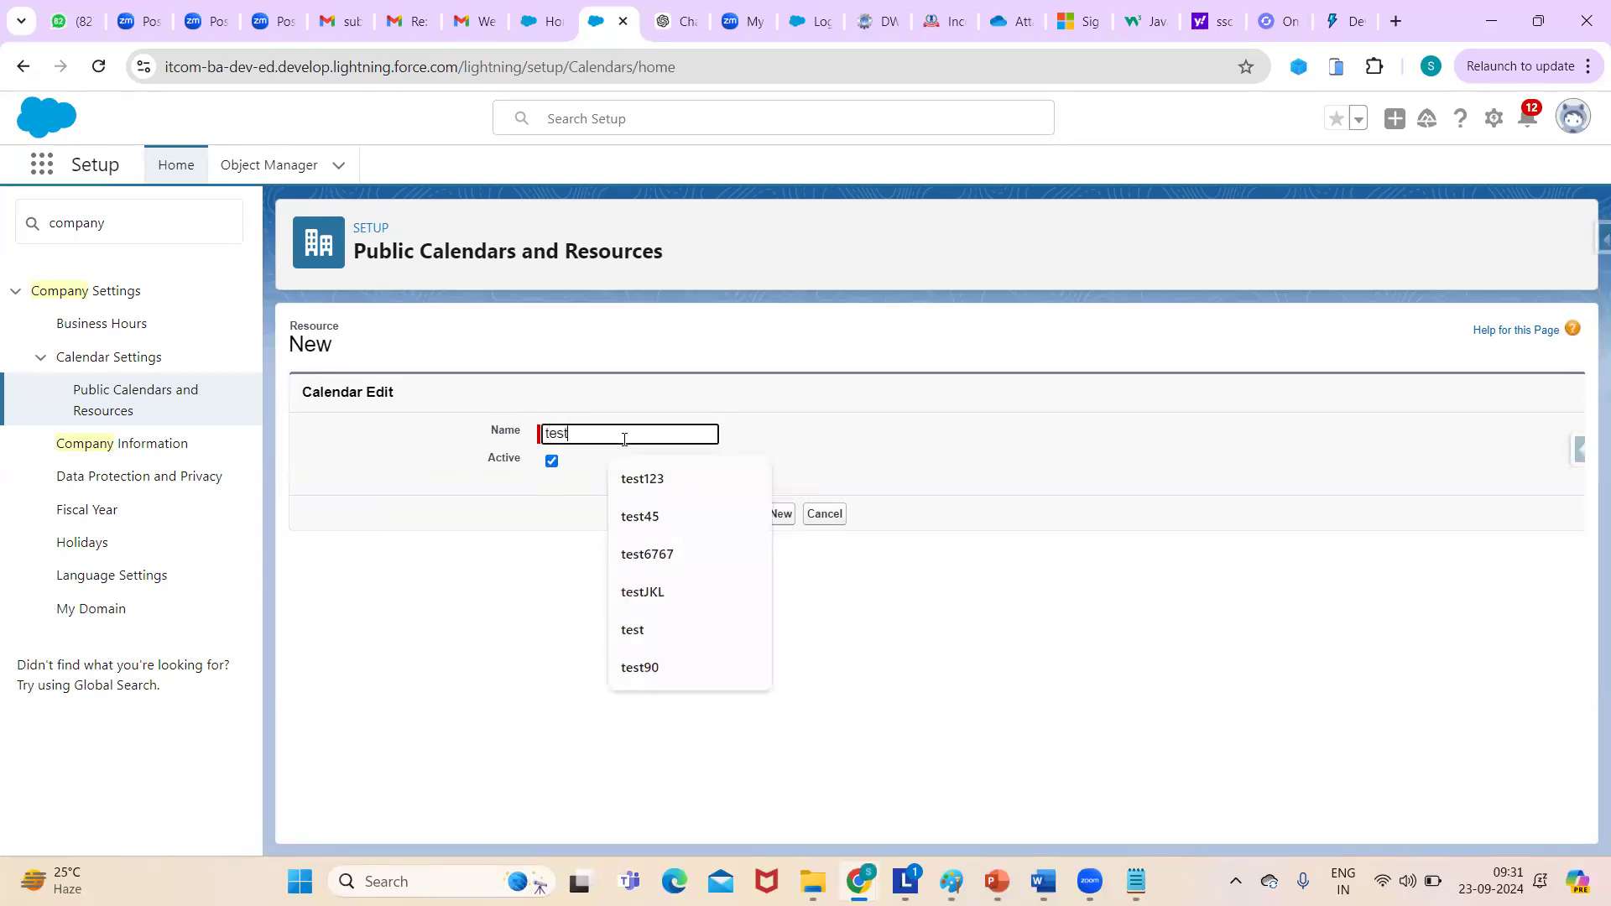
click(953, 440)
click(706, 515)
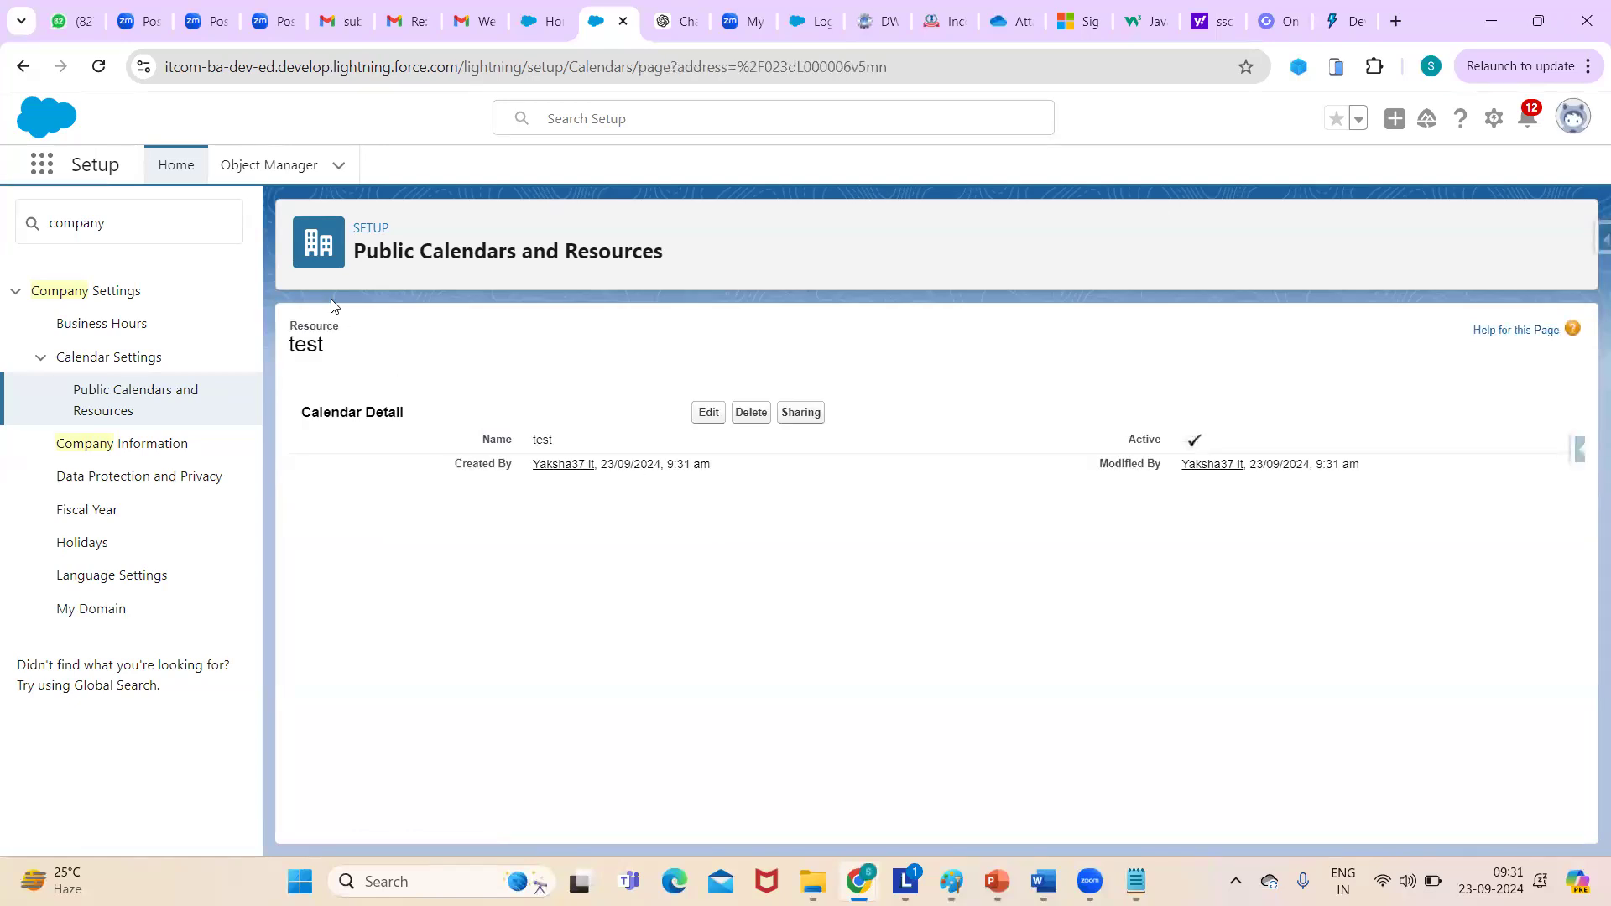
click(115, 391)
- Create an active public calendar named test123
click(710, 414)
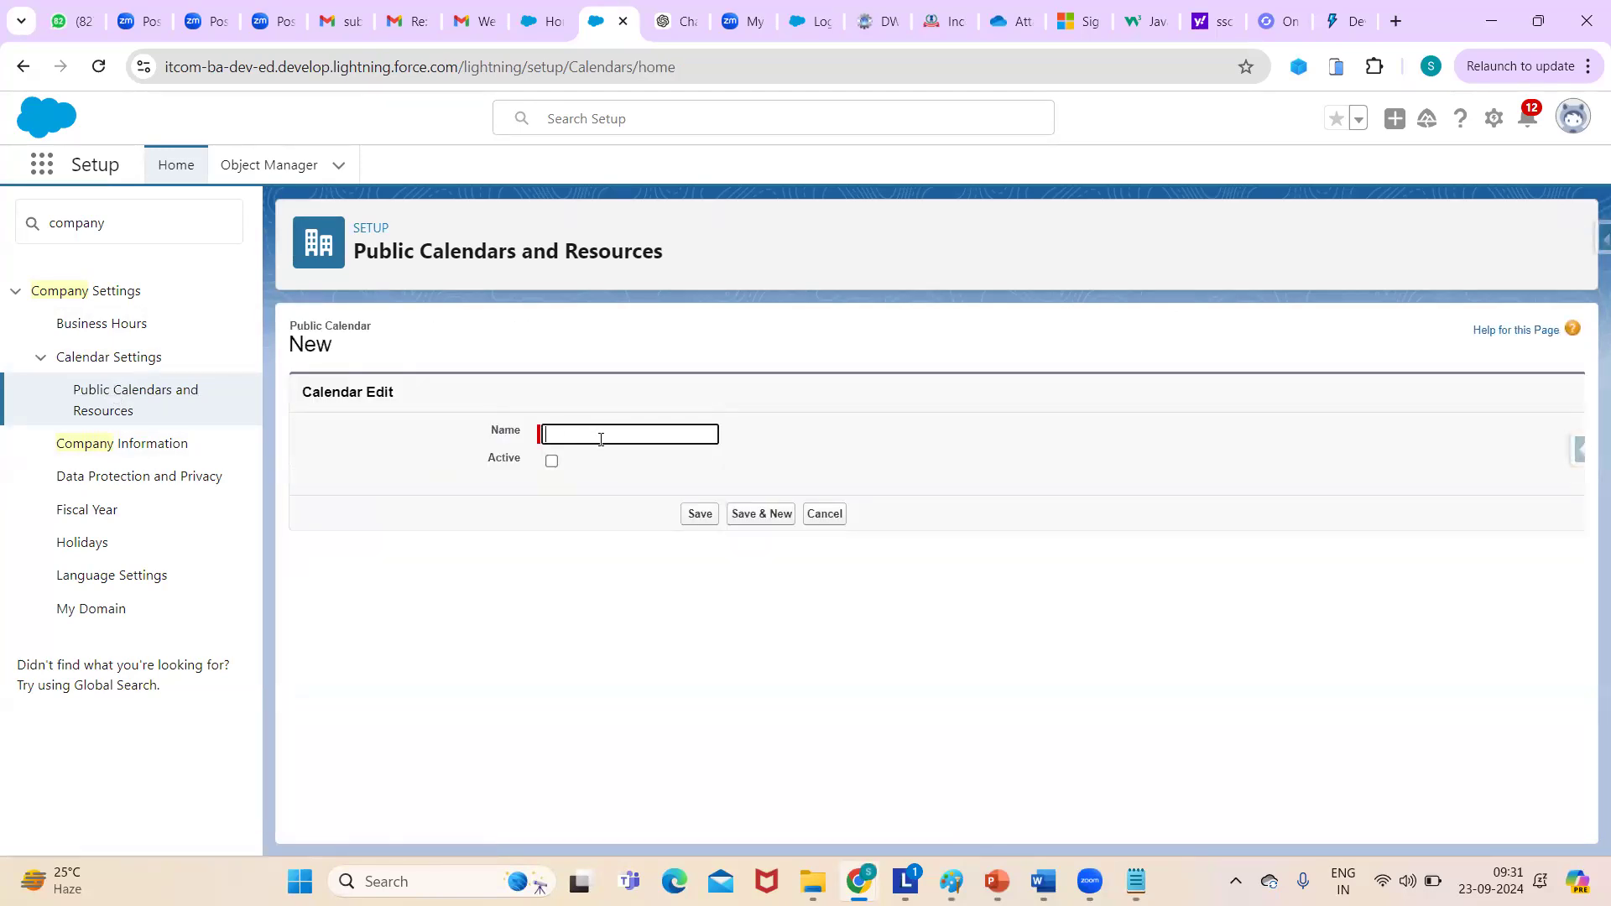
click(601, 439)
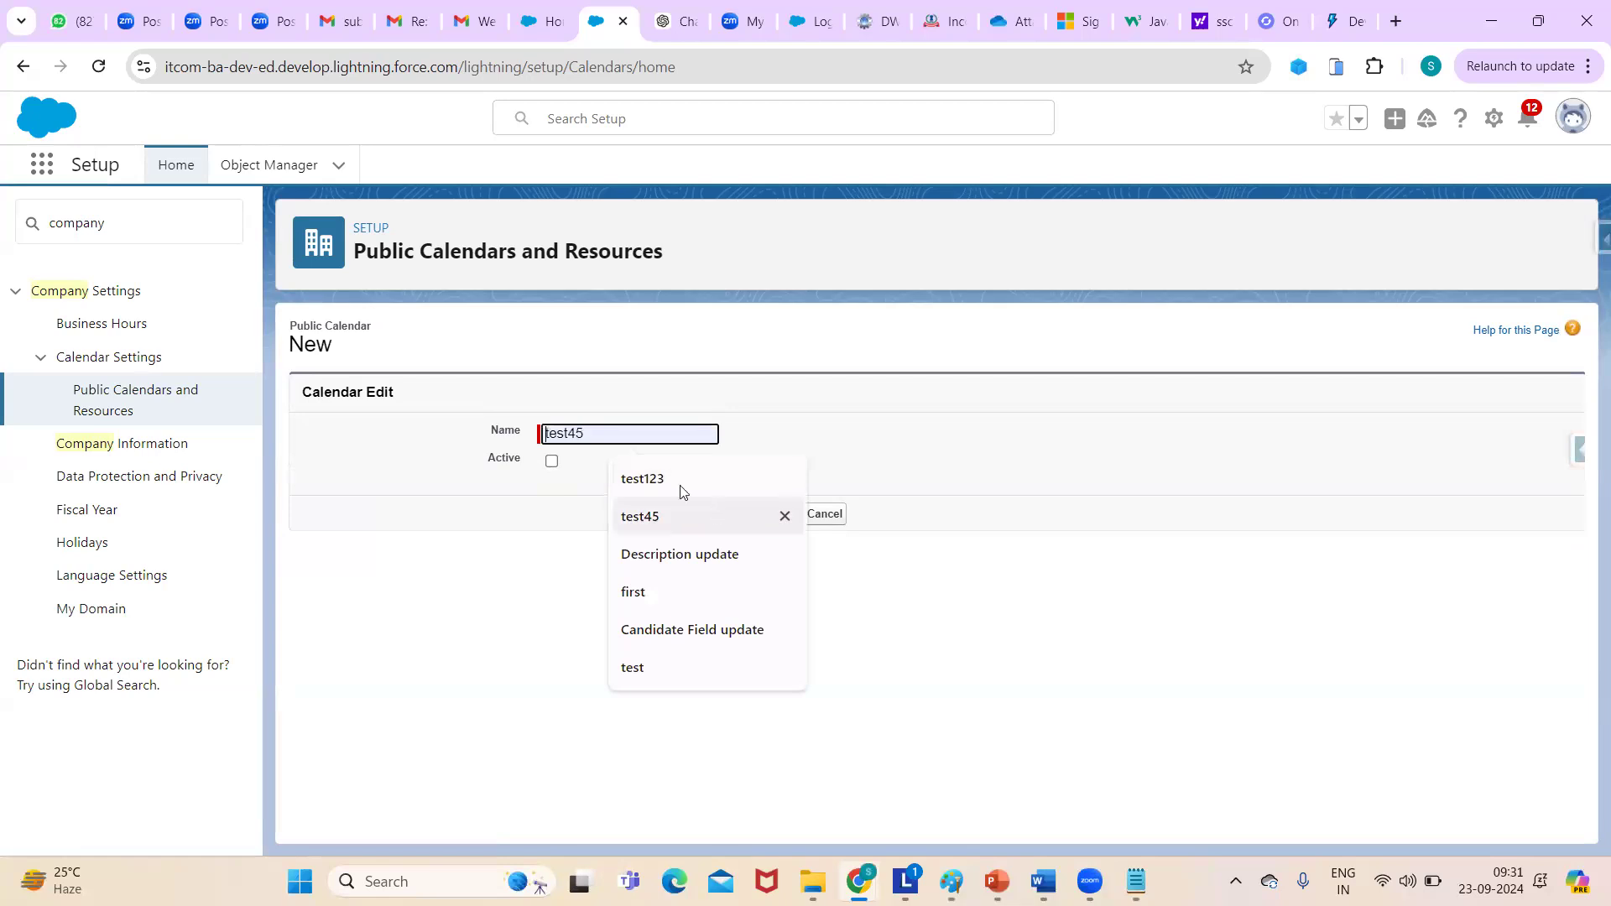
click(648, 482)
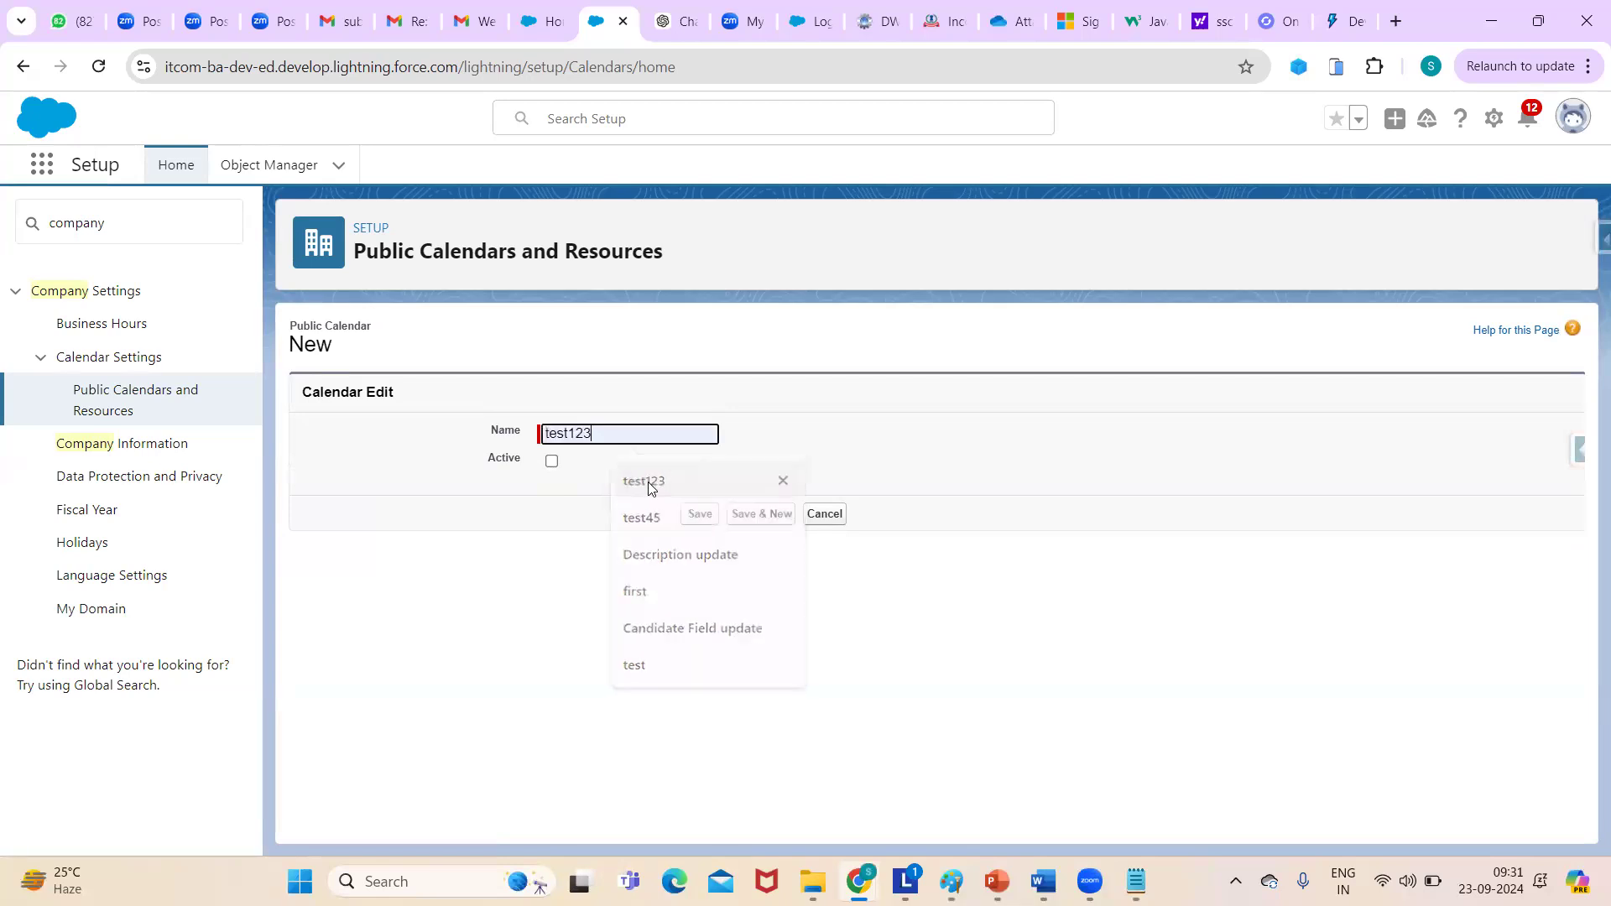
click(551, 461)
click(701, 515)
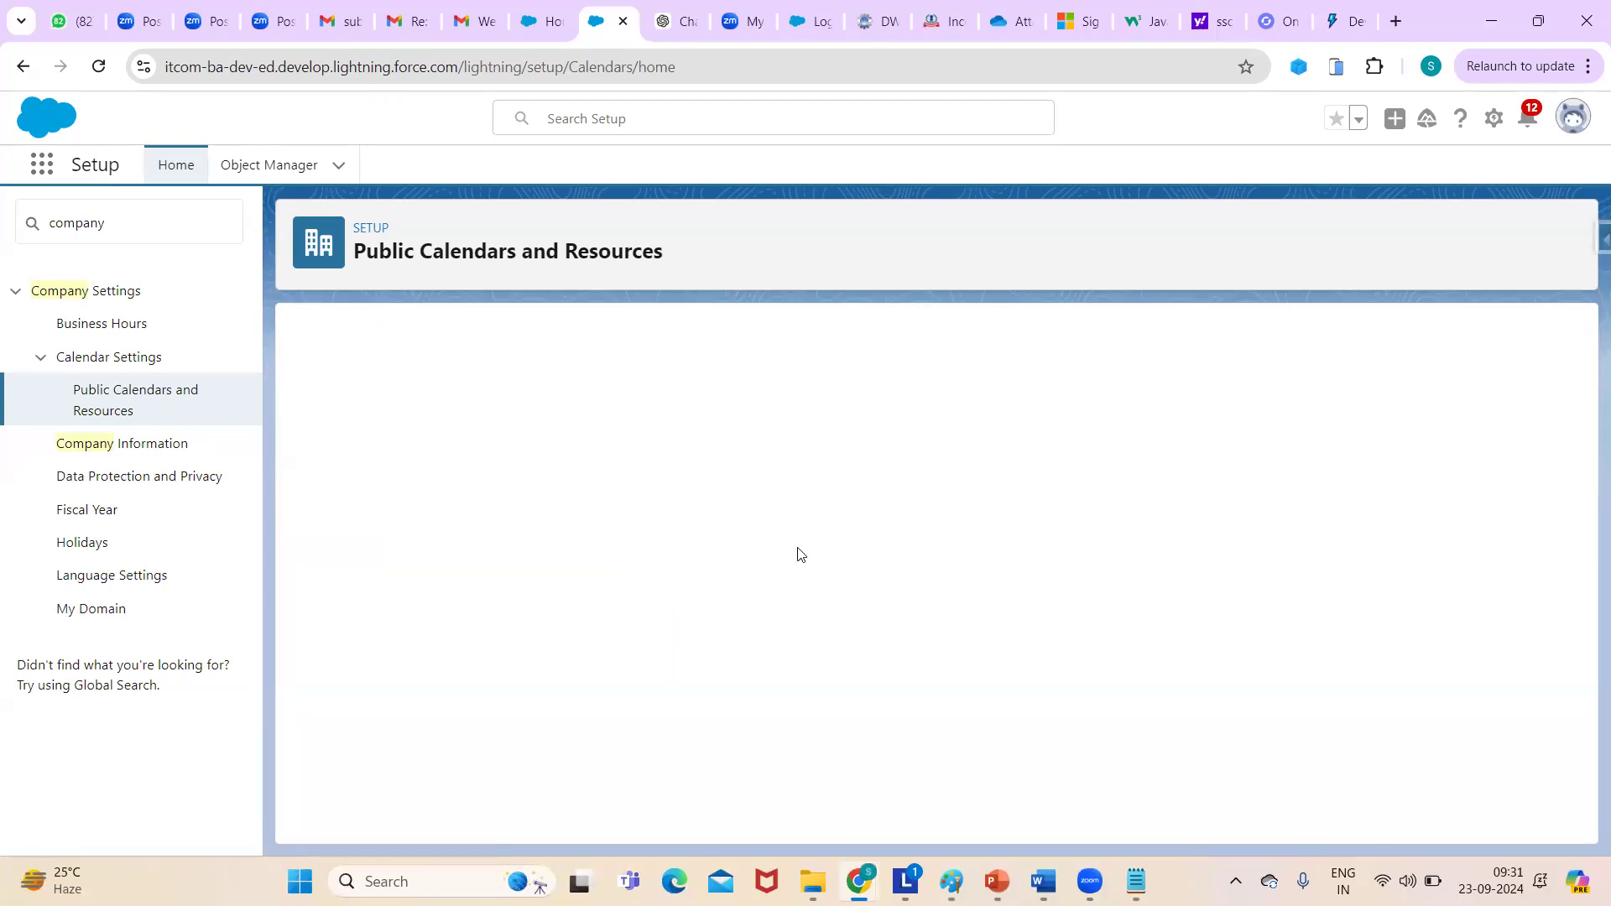
- Open test123's sharing settings, start a new sharing entry, then return to the list
click(134, 408)
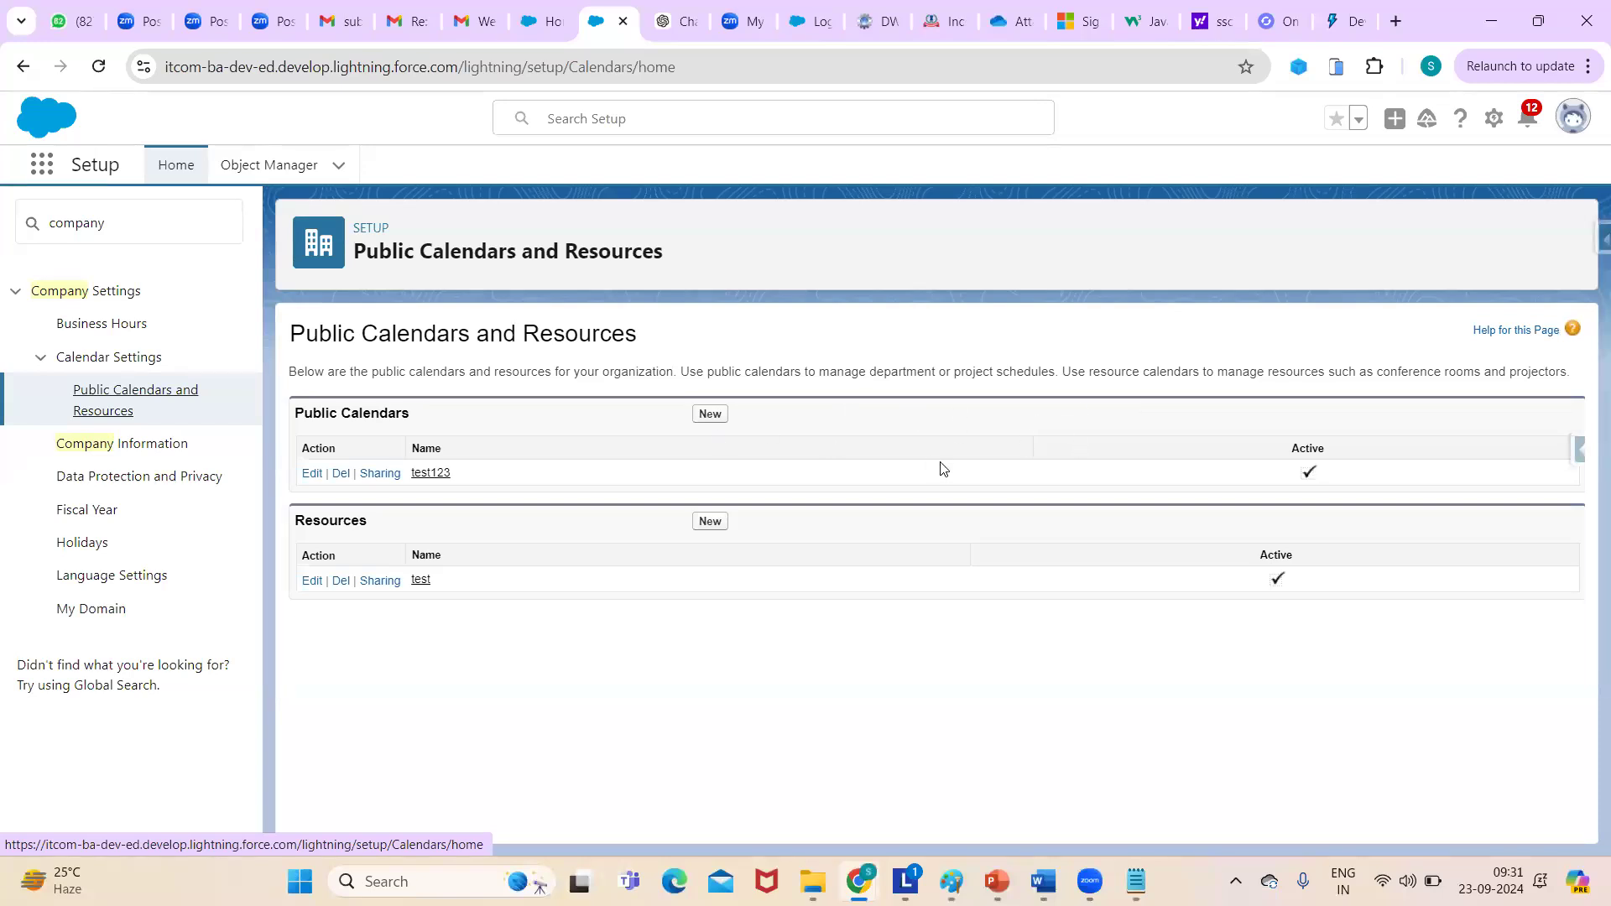
click(381, 475)
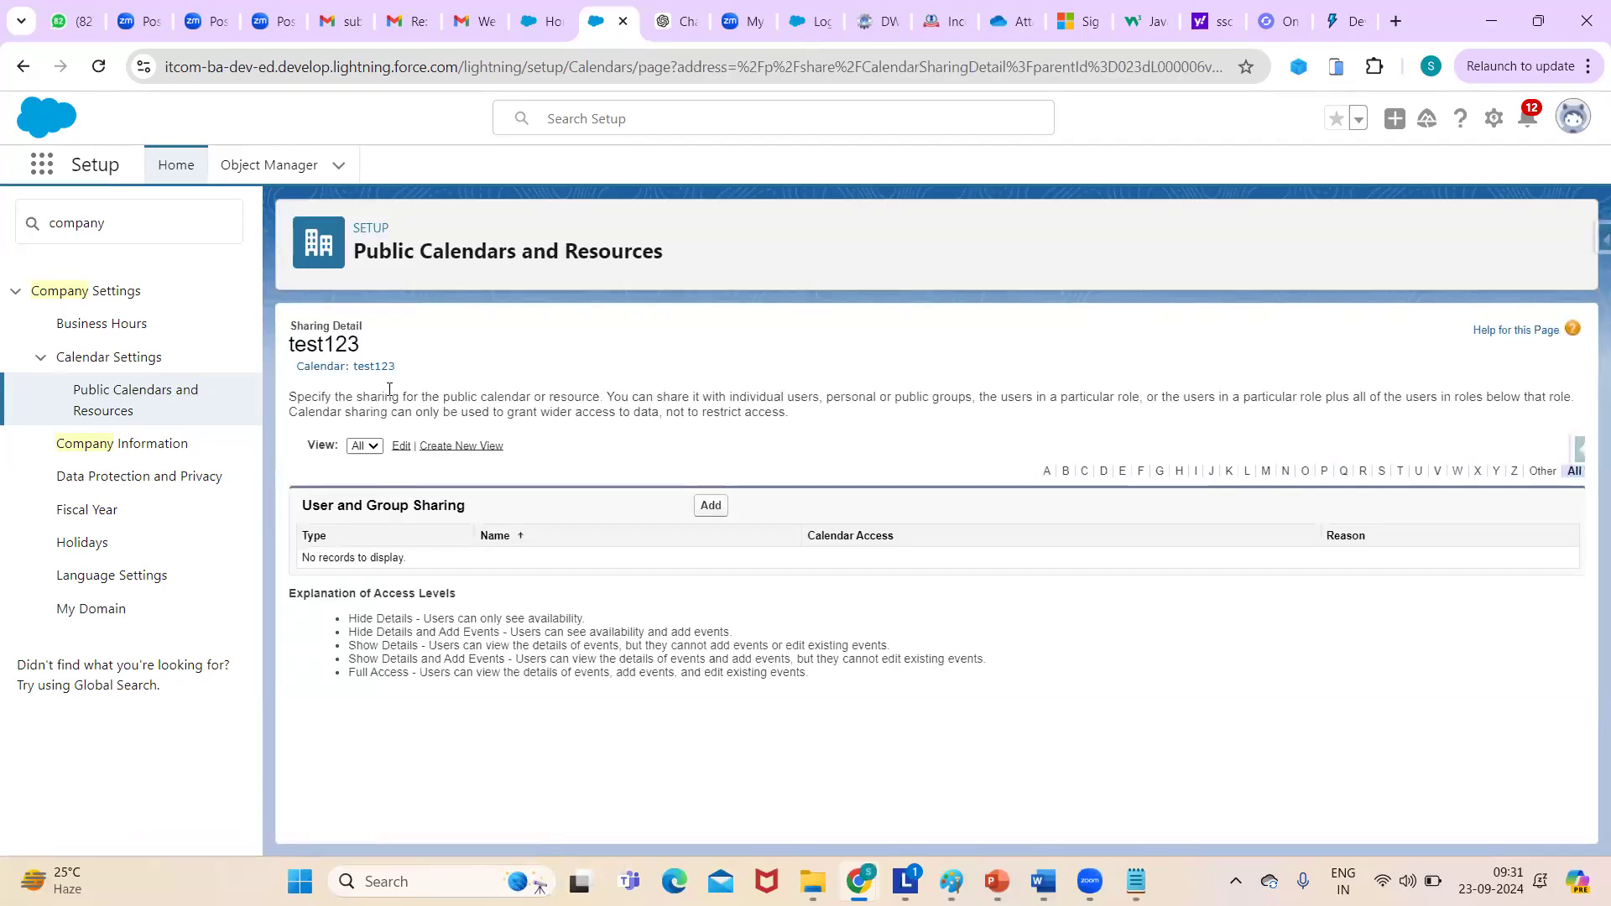
click(718, 505)
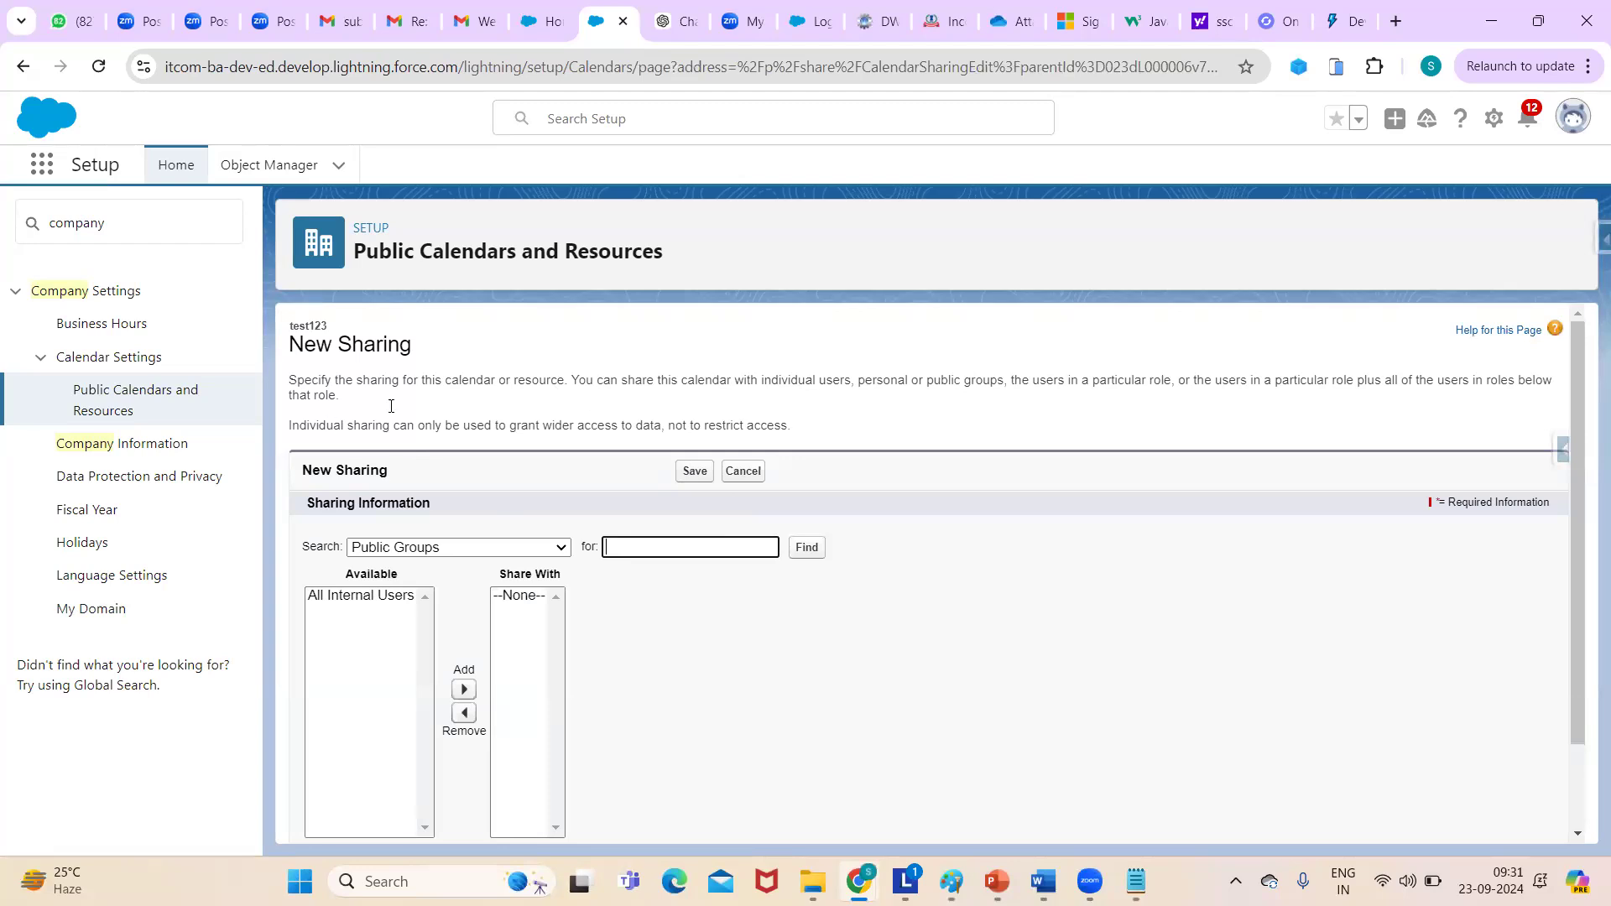
click(134, 392)
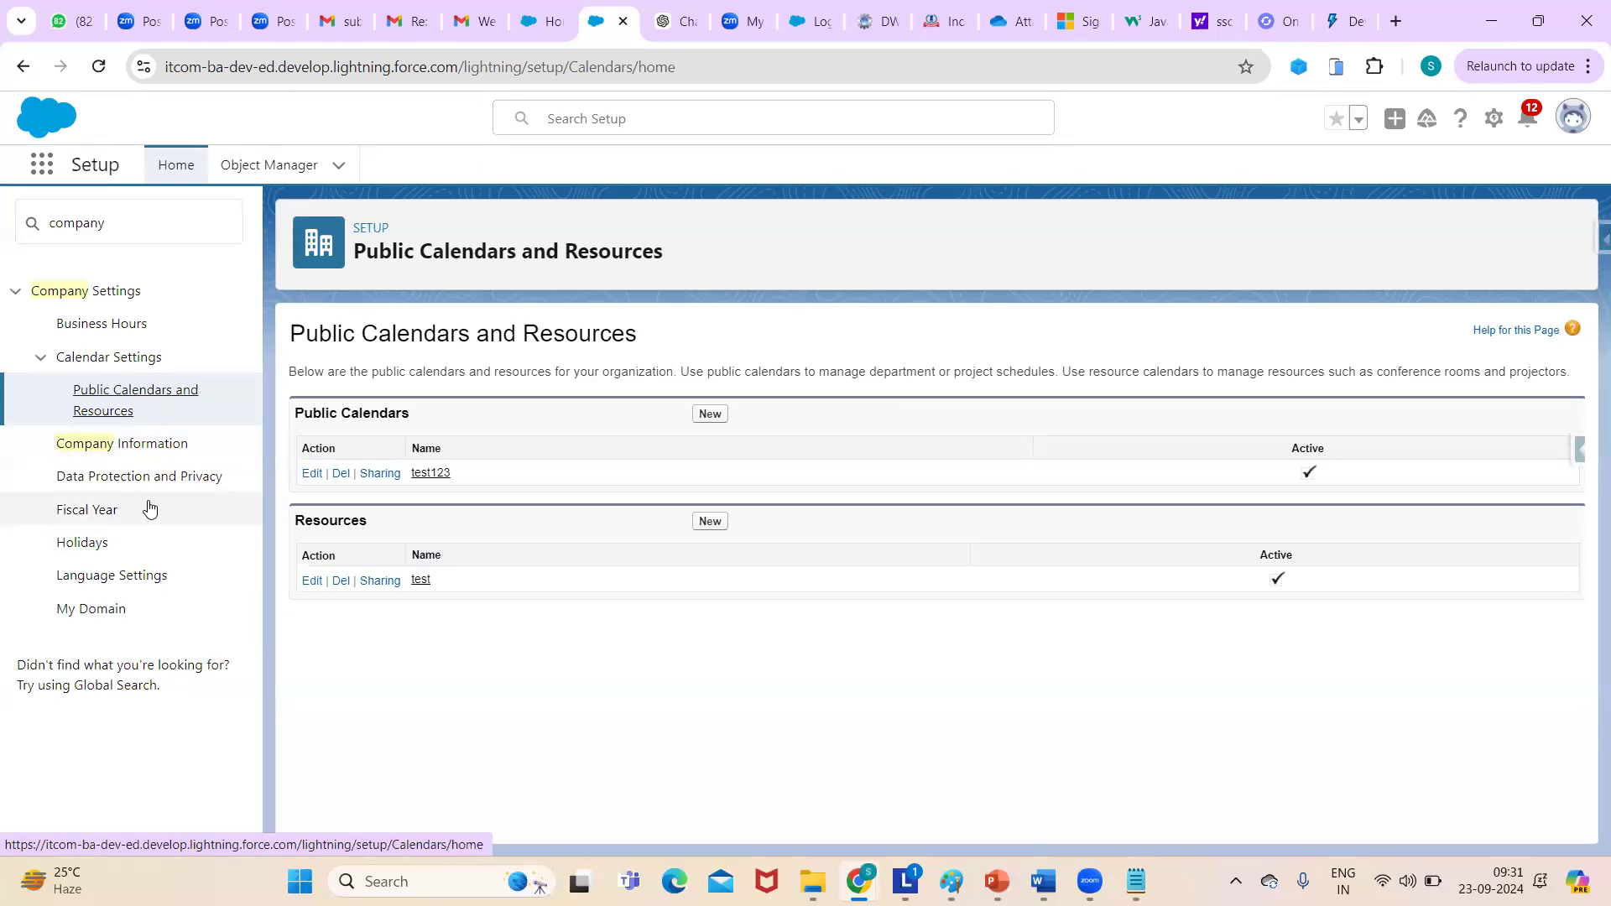
click(175, 489)
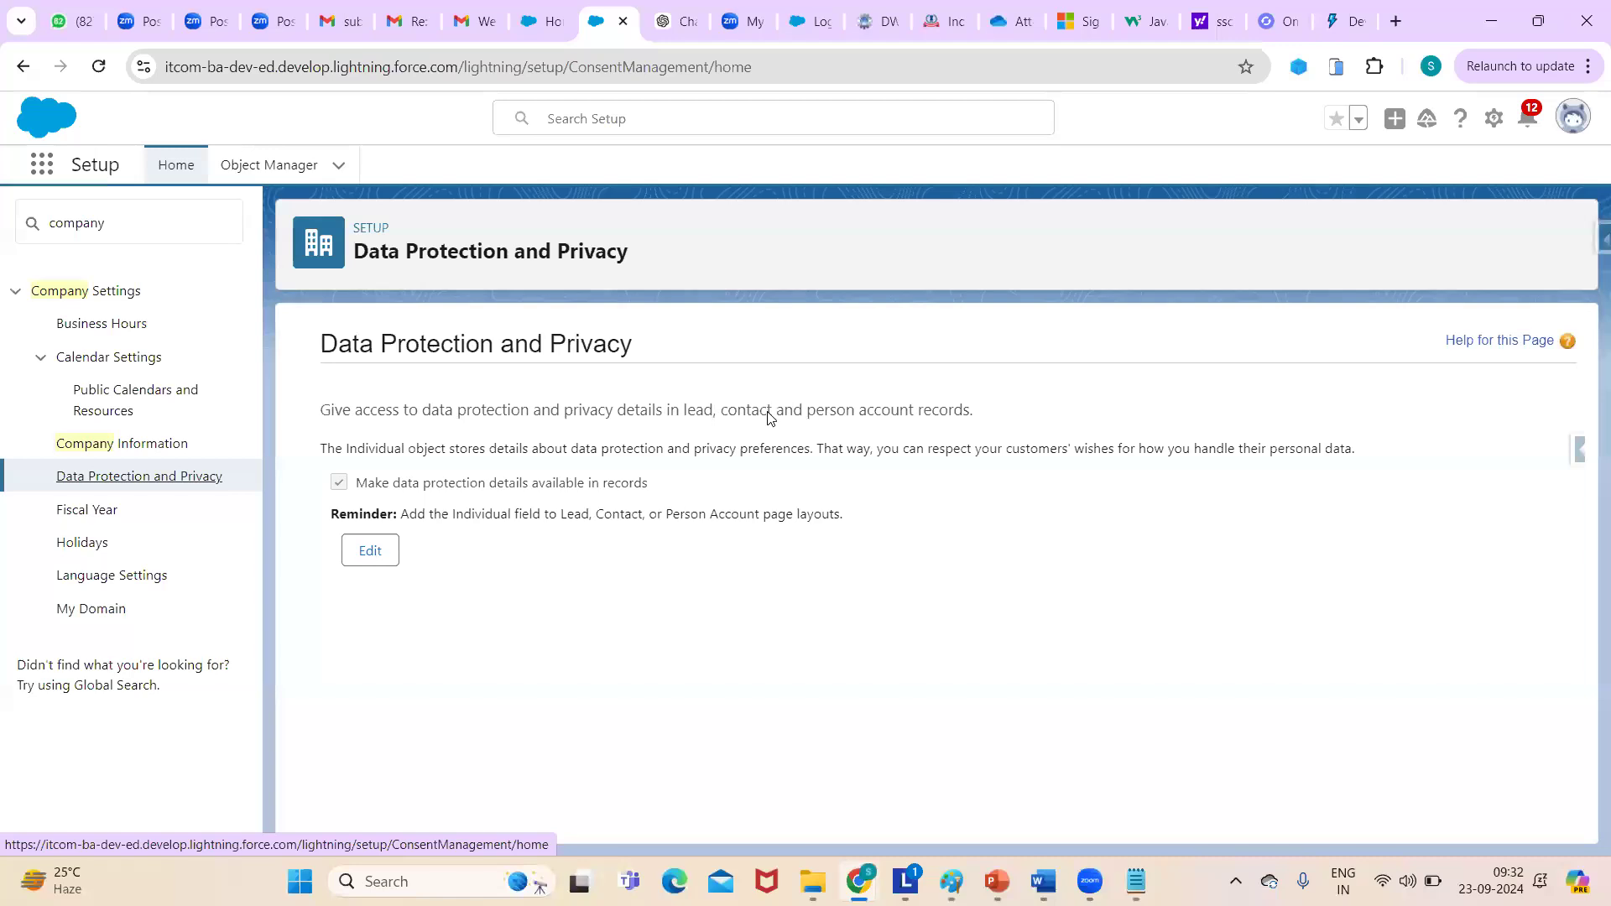
- Highlight the record types named in the Data Protection and Privacy description
drag(726, 411, 963, 409)
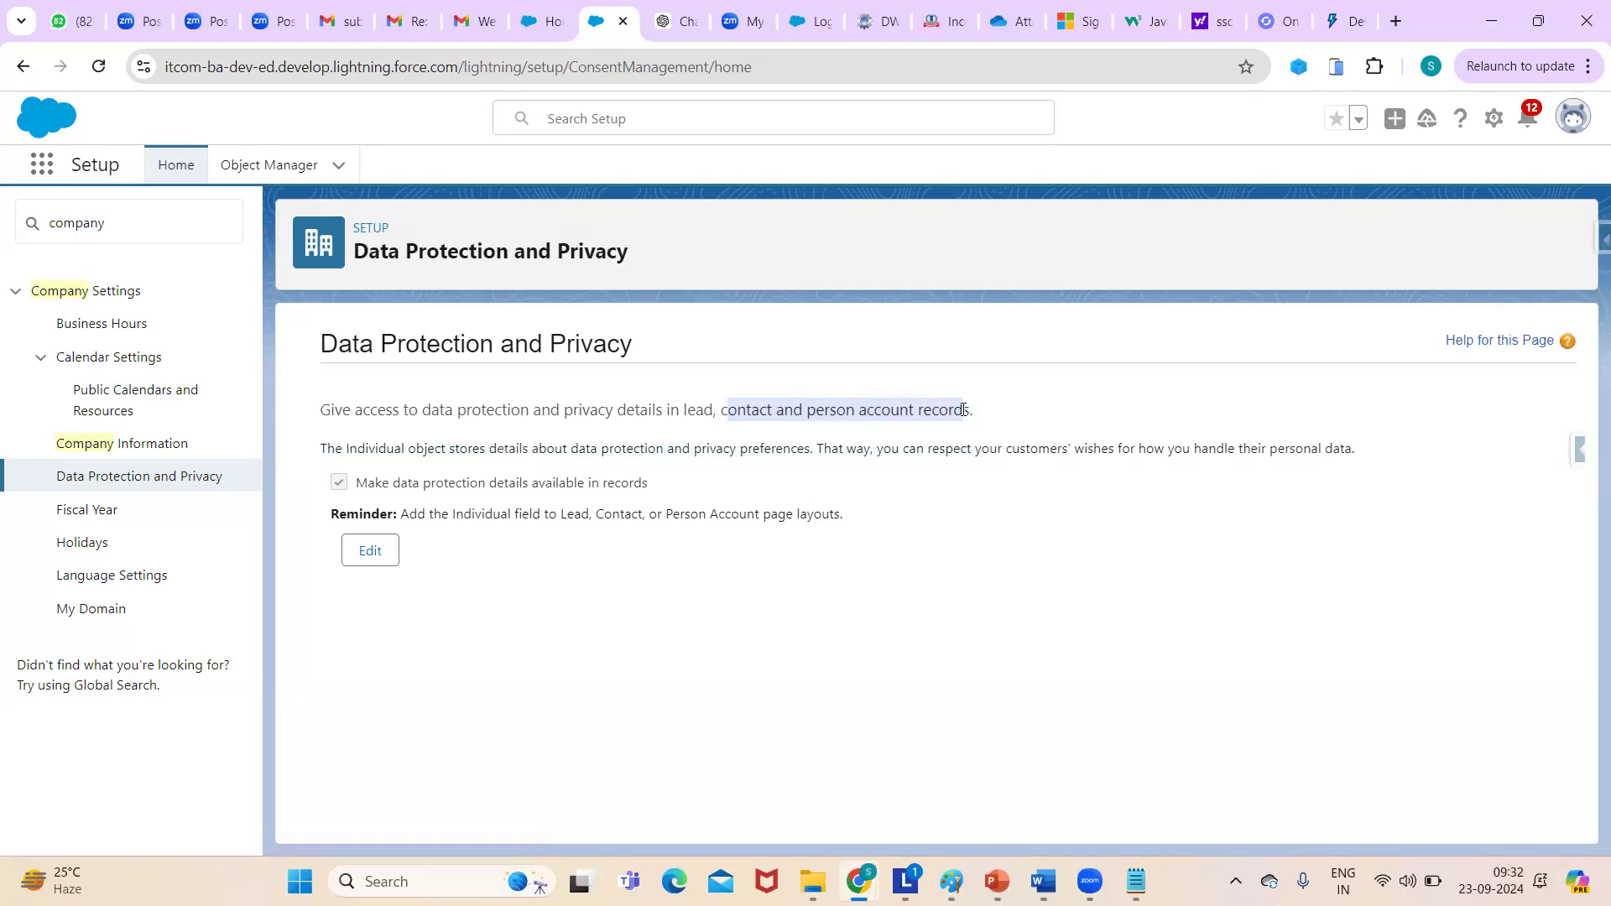
double_click(686, 409)
click(686, 408)
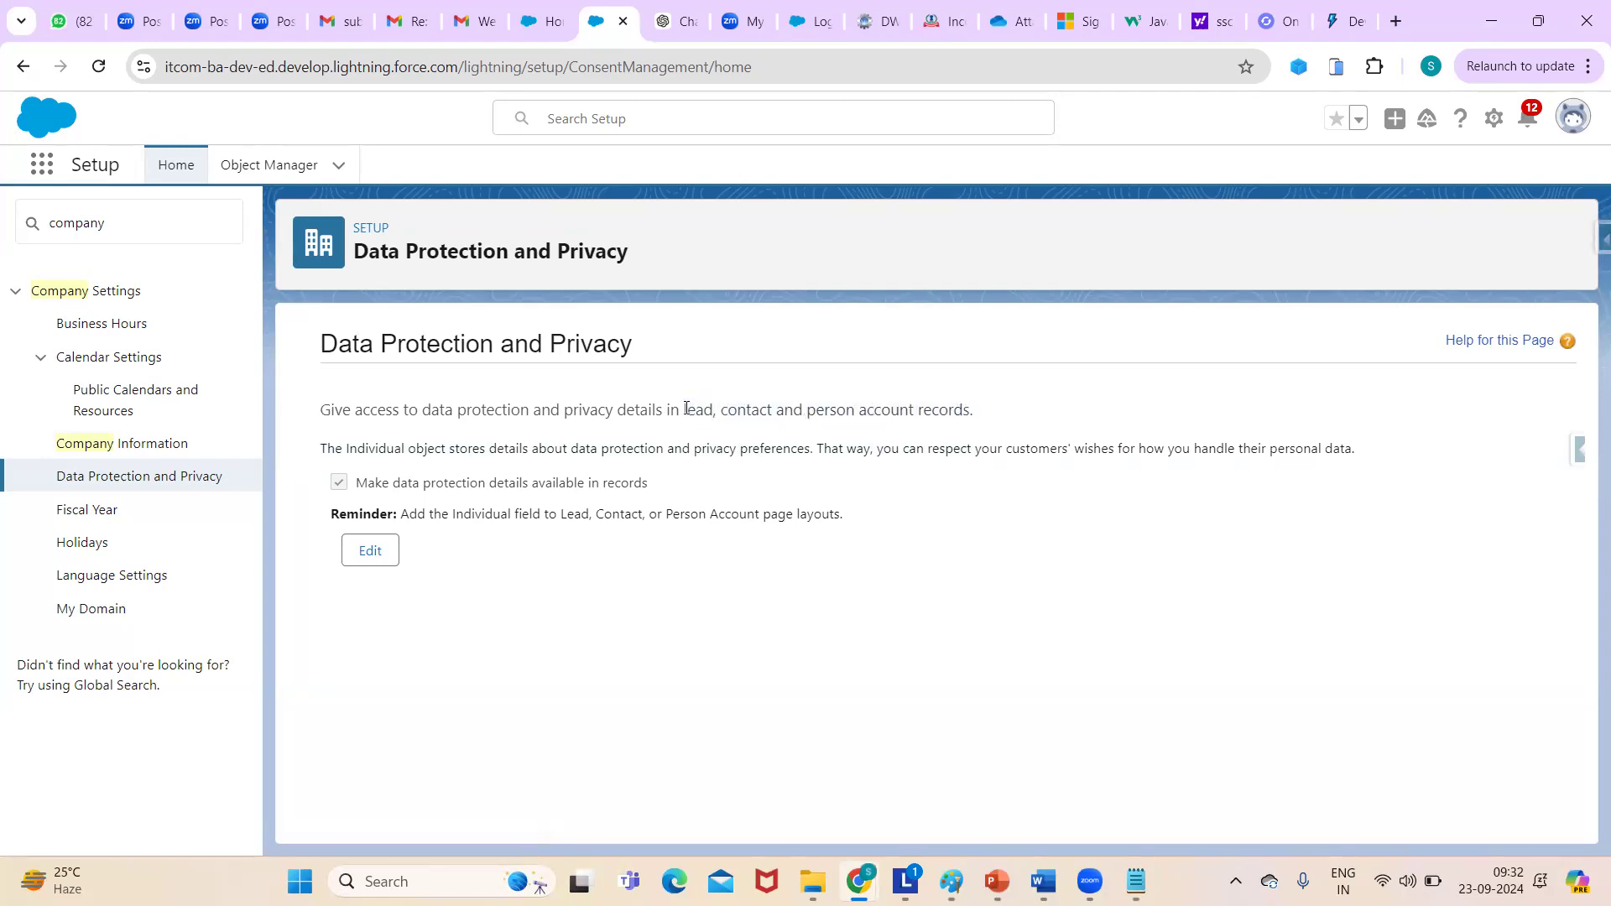
drag(697, 409, 996, 417)
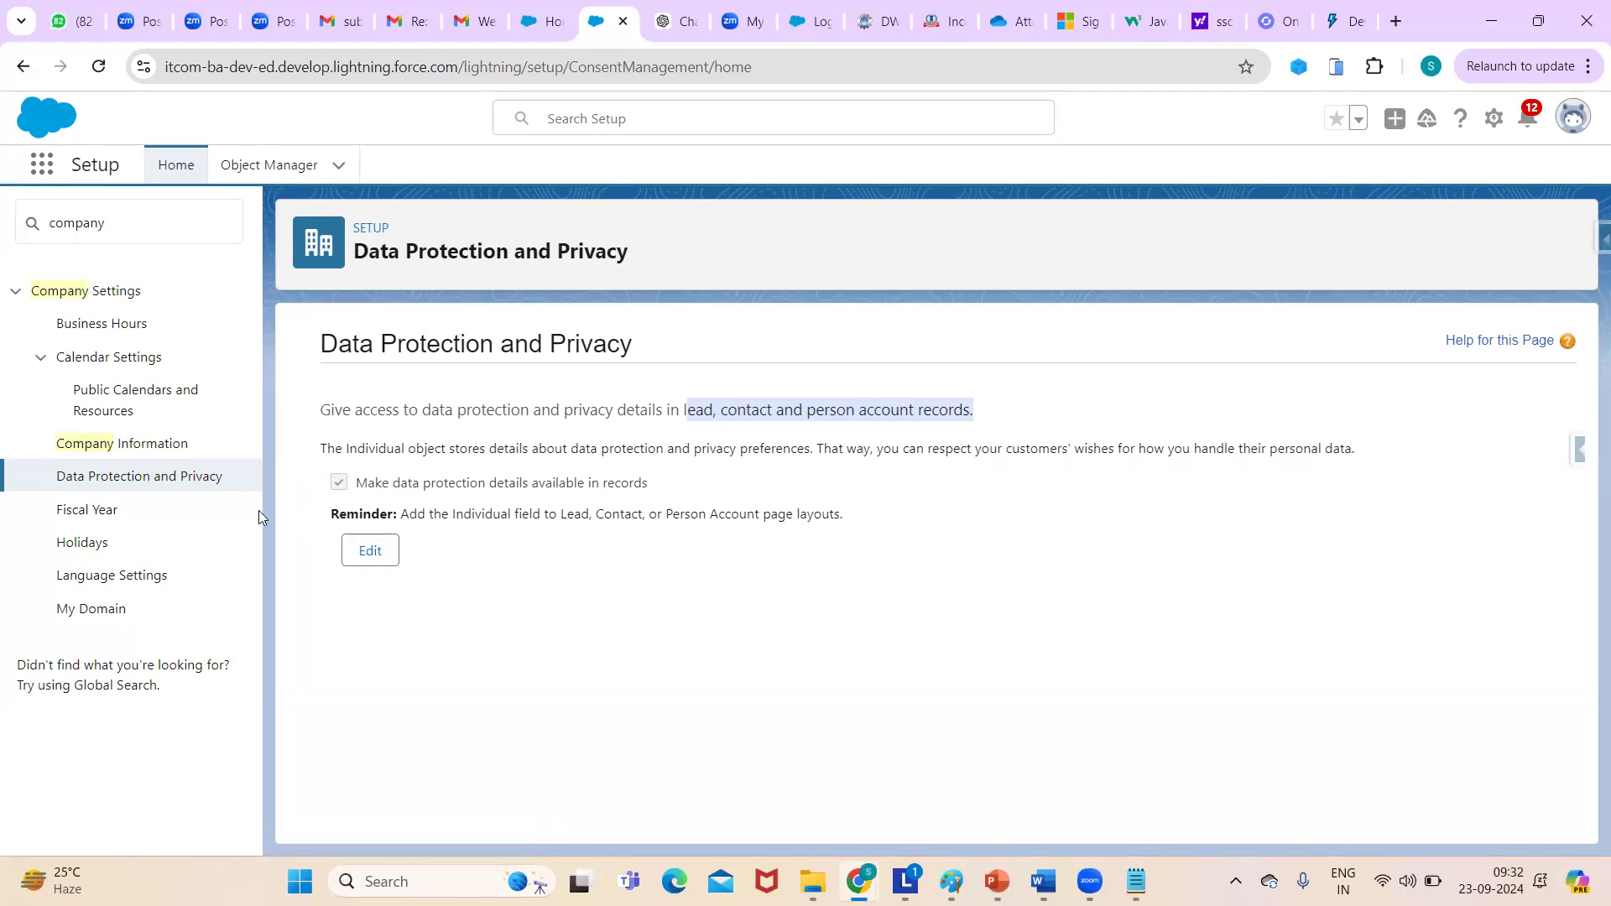
click(92, 511)
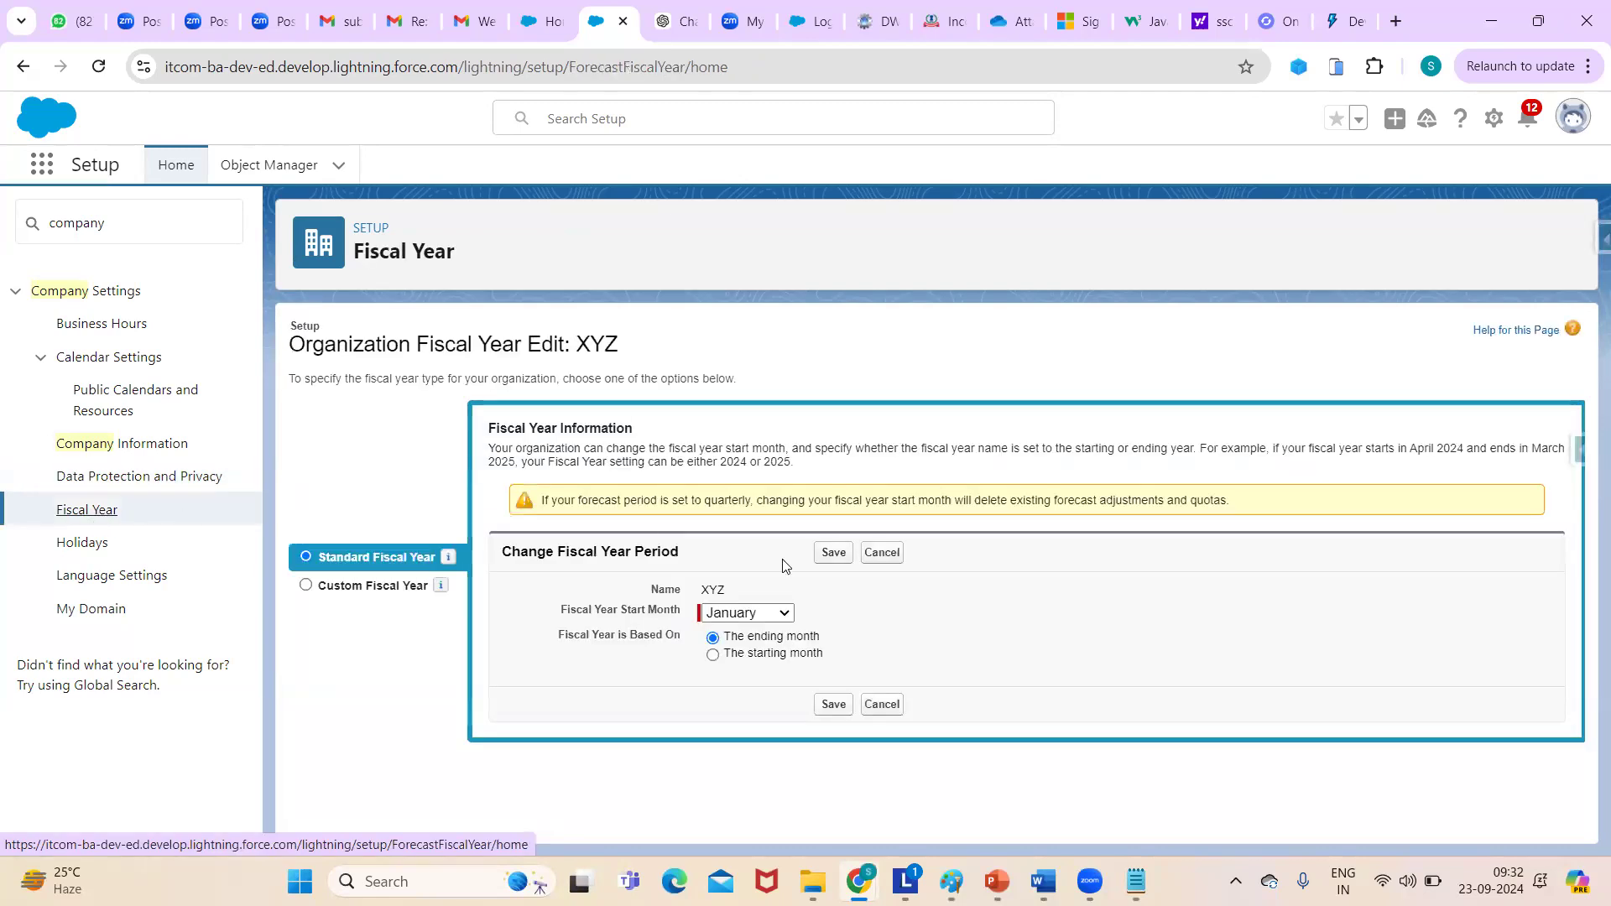
- Set the fiscal year start month to March, save and confirm the change
click(782, 614)
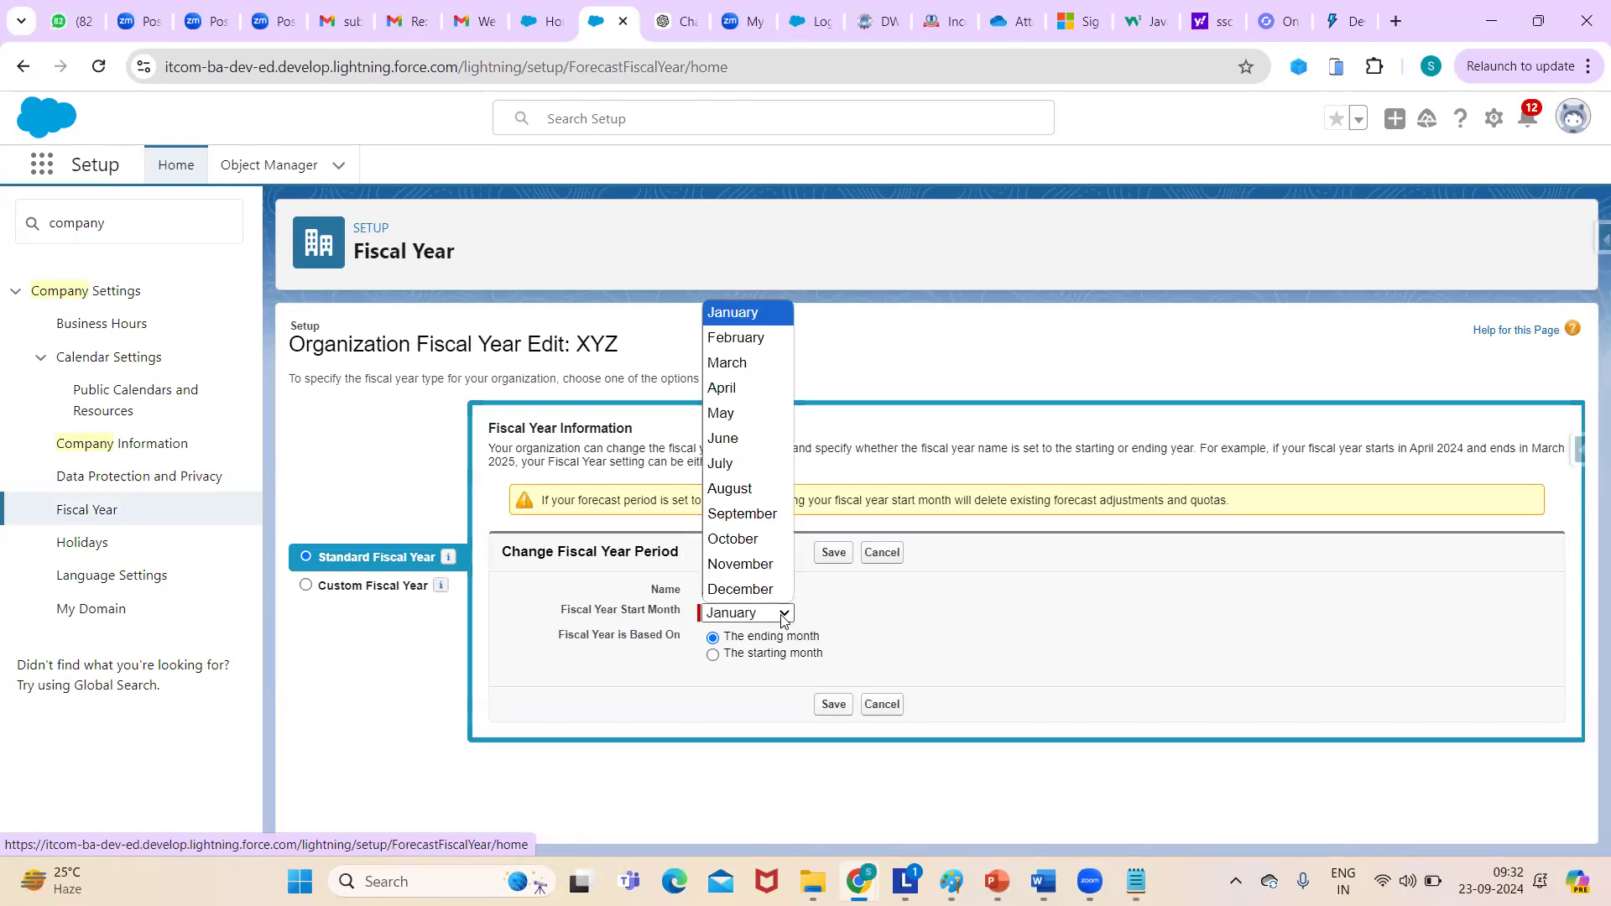
click(726, 389)
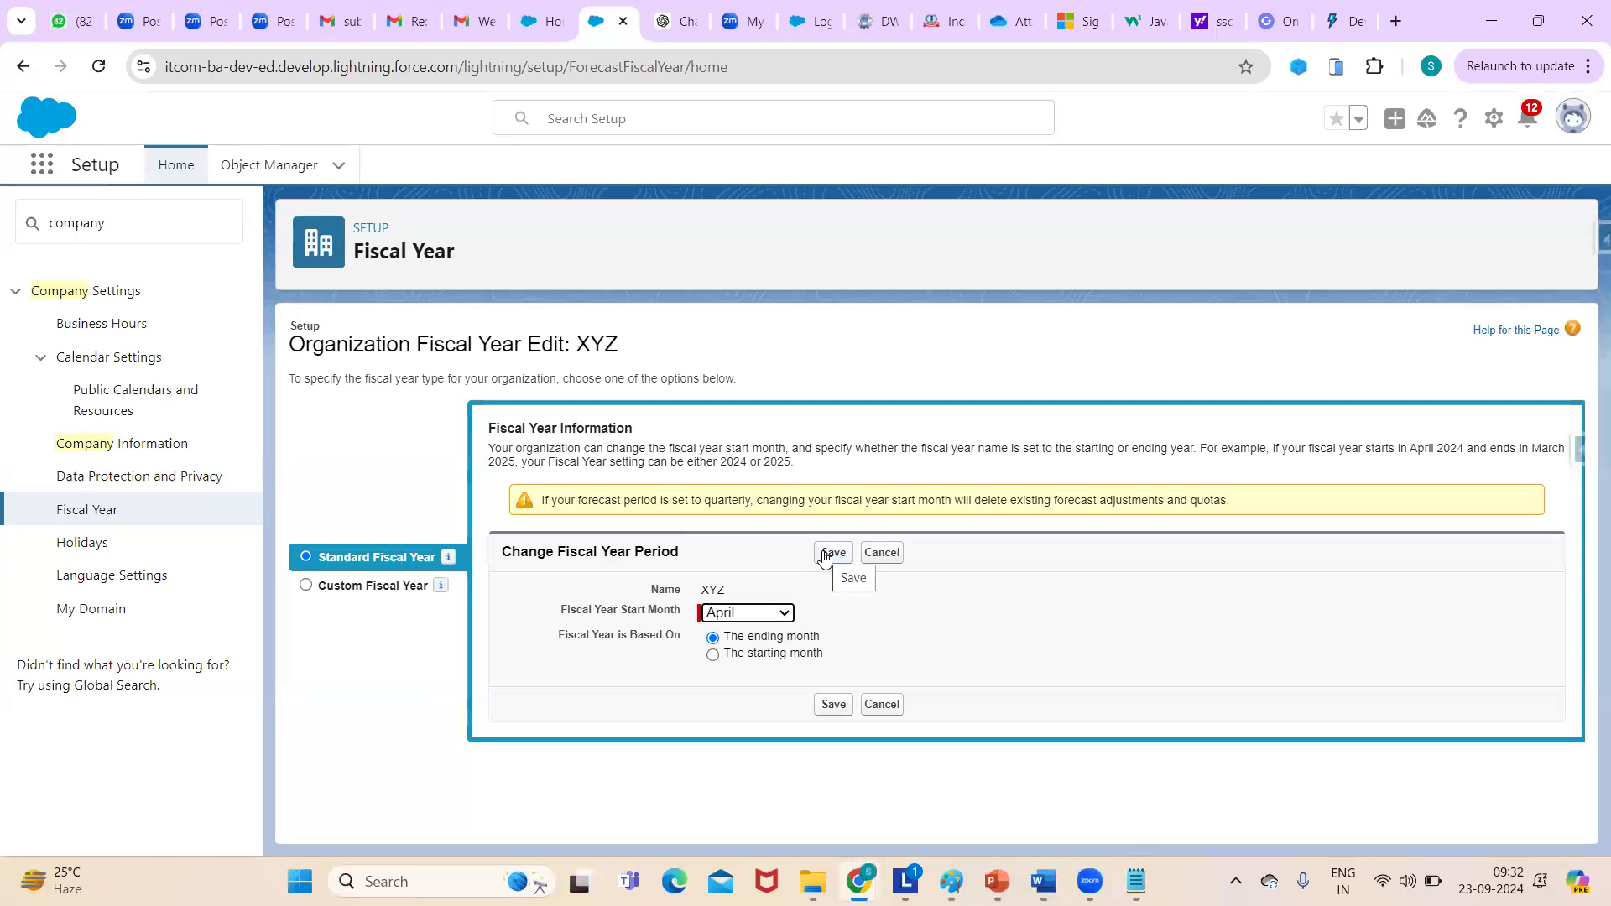
click(785, 615)
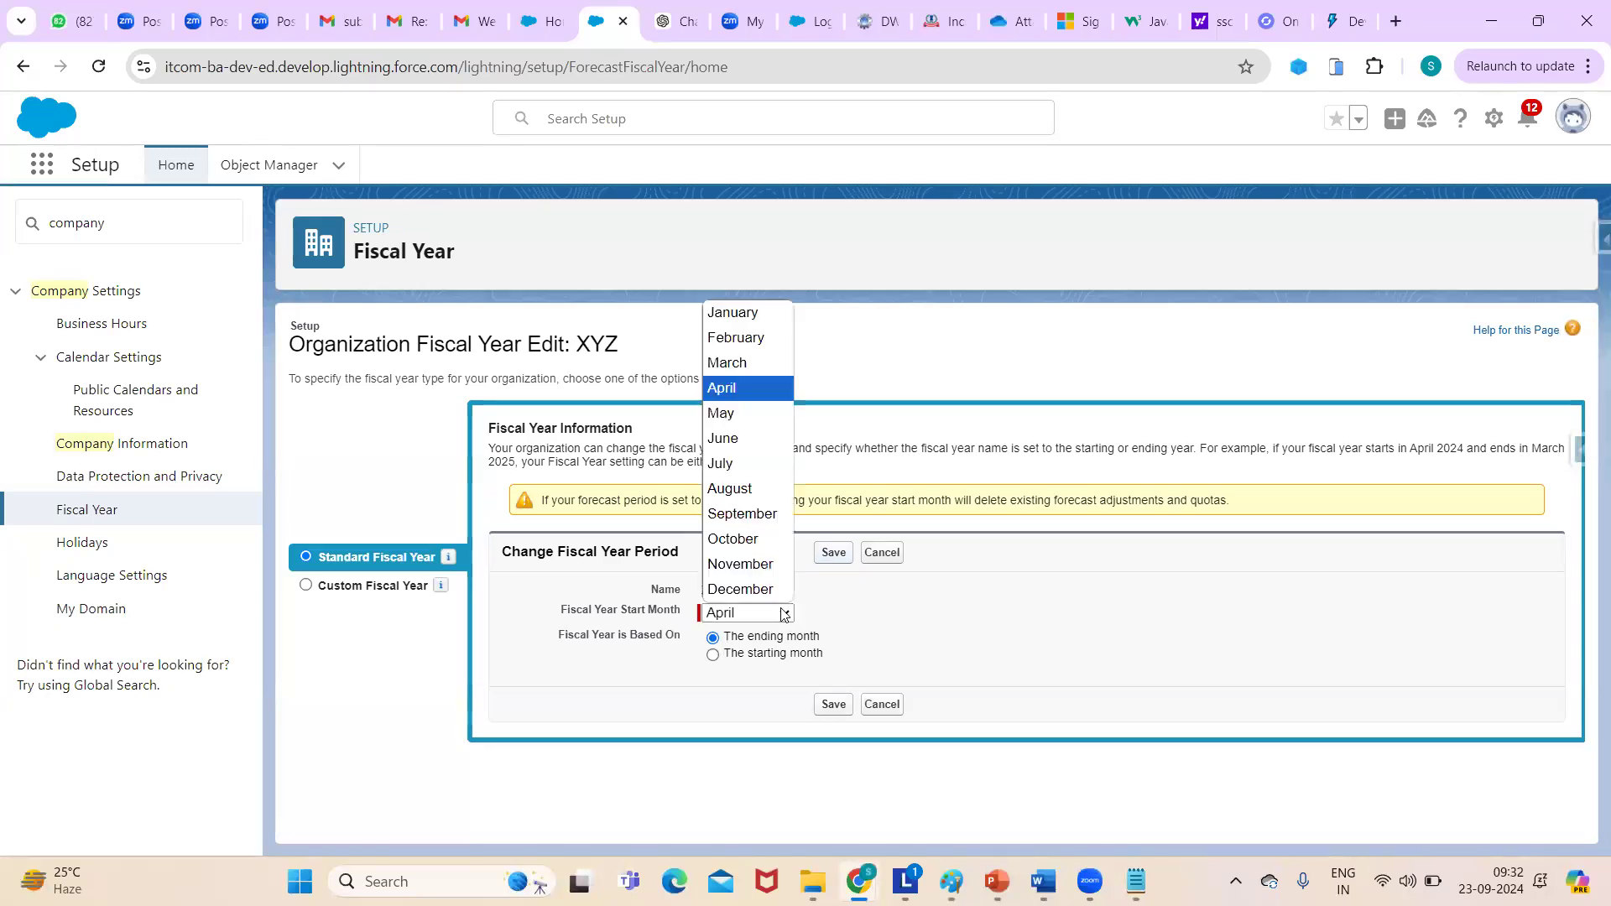
click(738, 362)
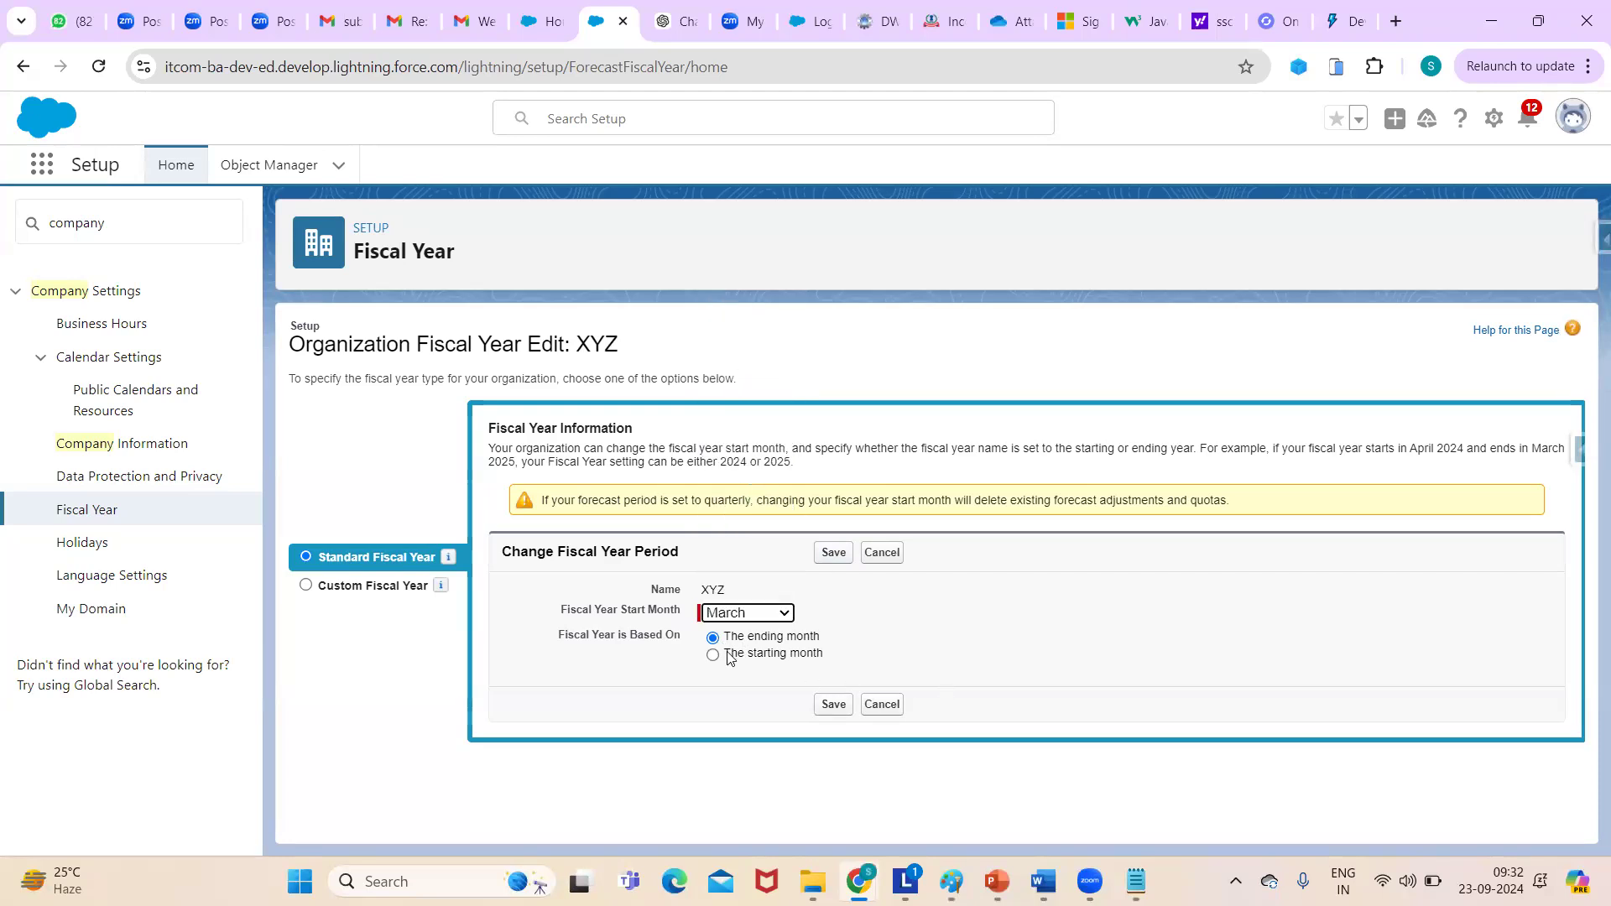
click(832, 555)
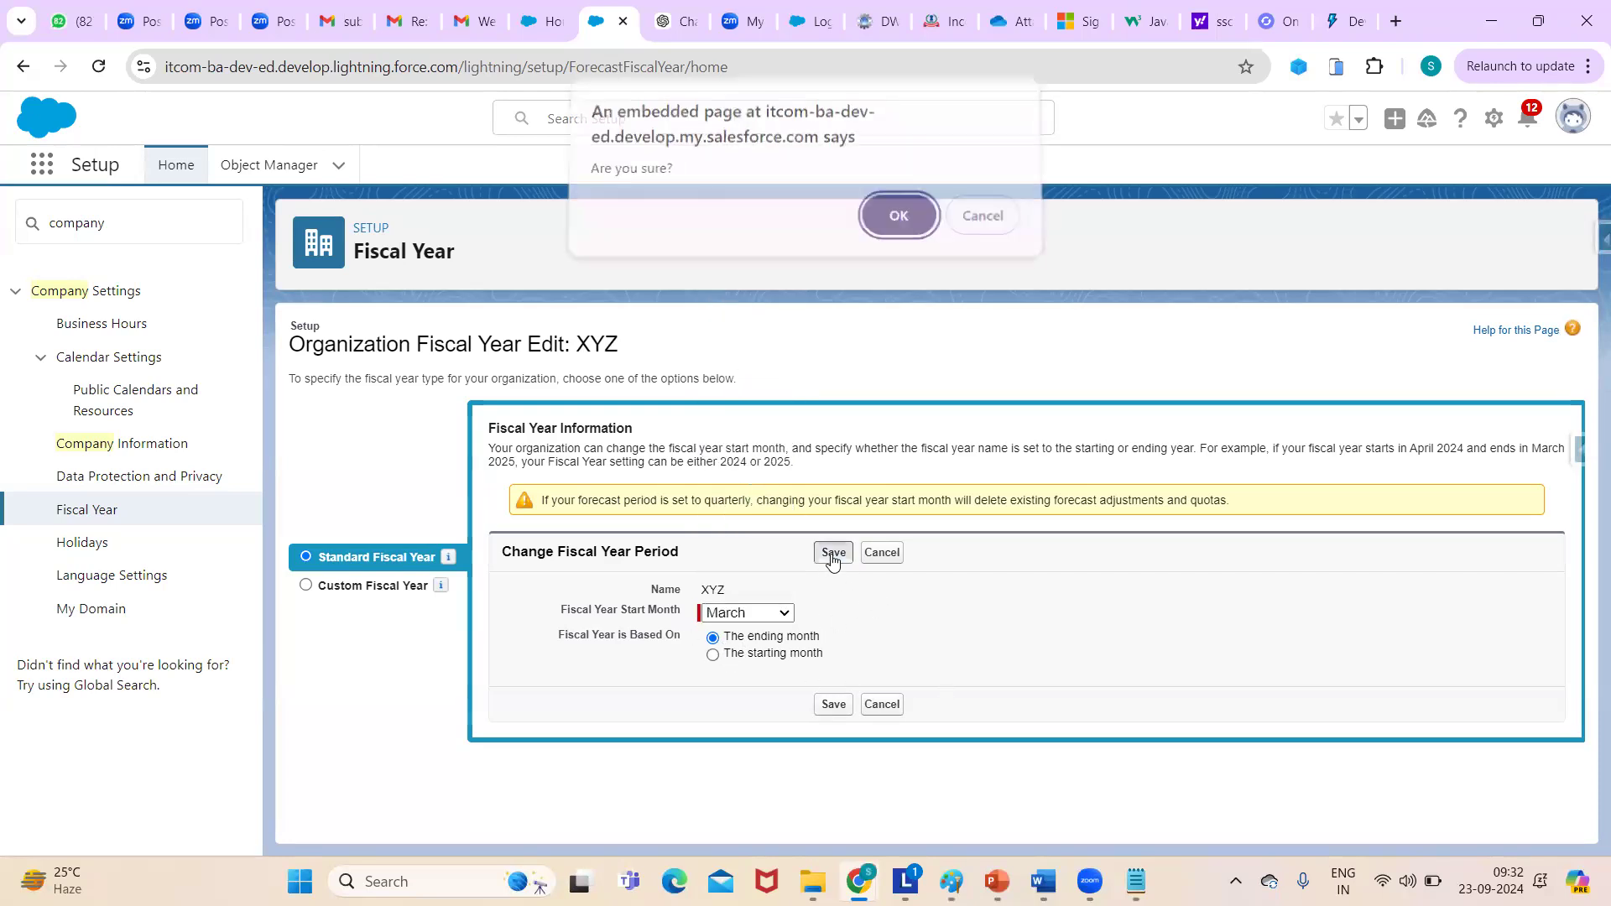
click(894, 232)
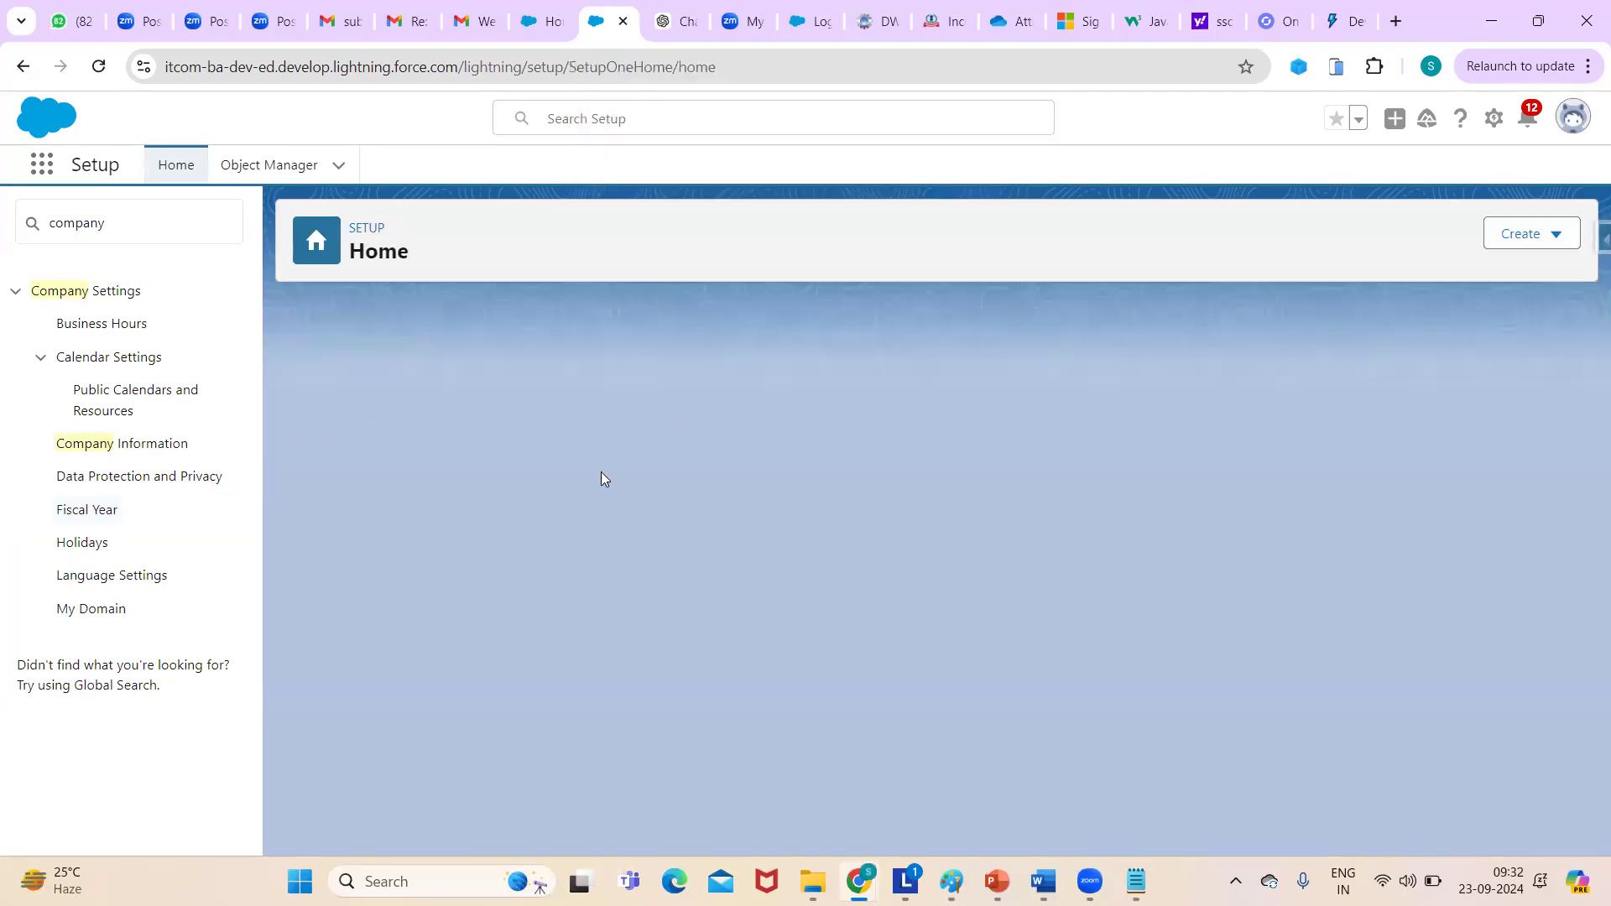
click(78, 543)
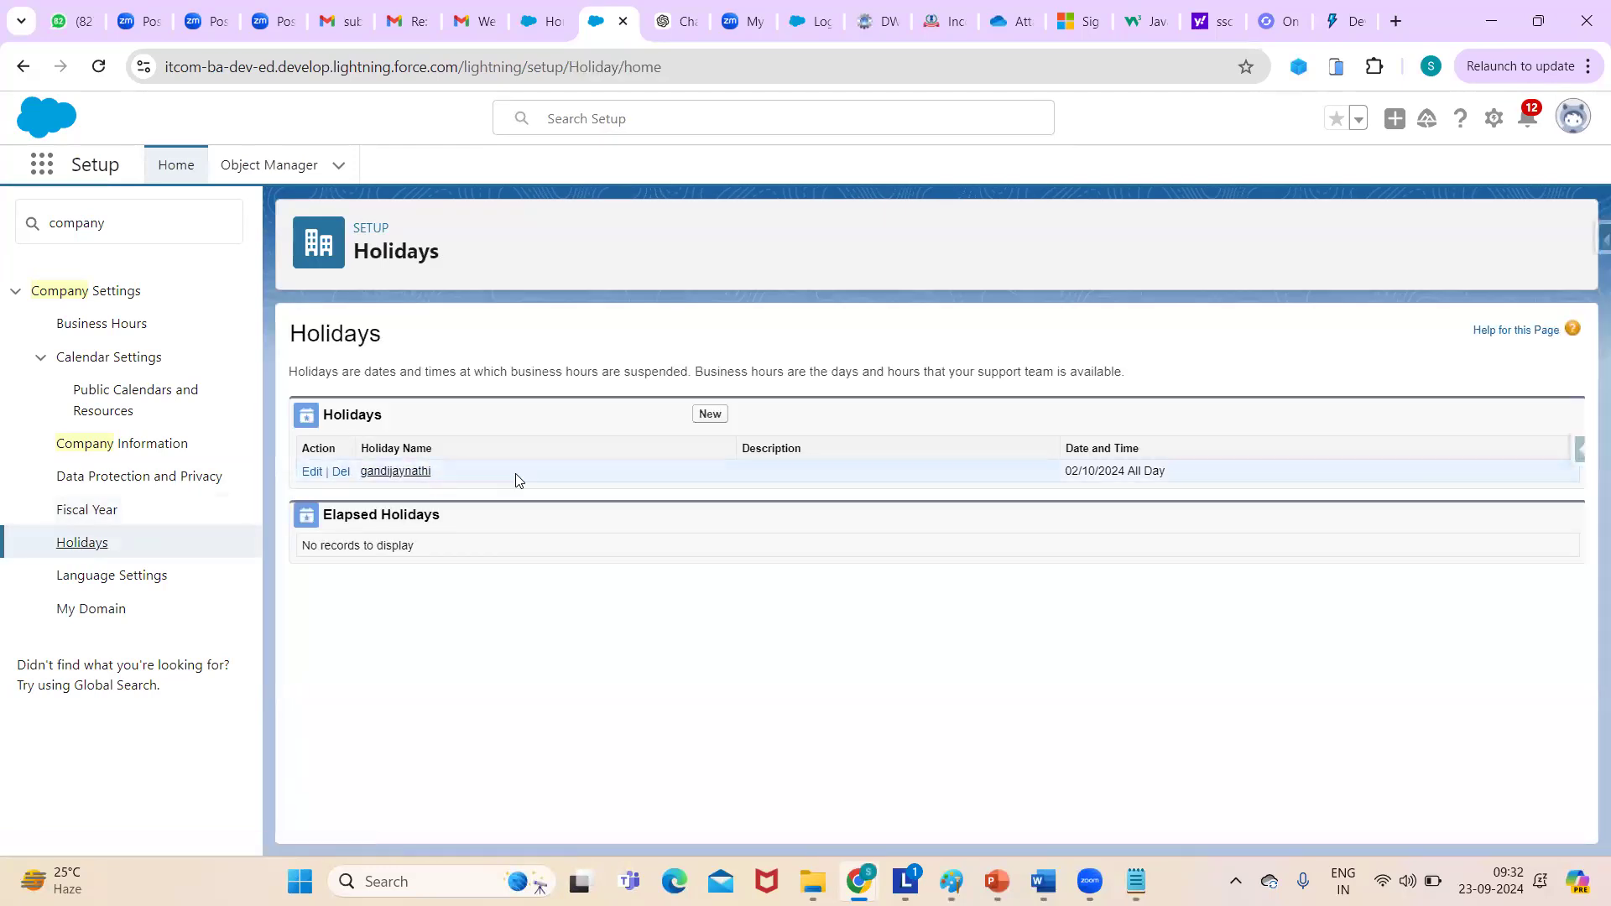
click(128, 579)
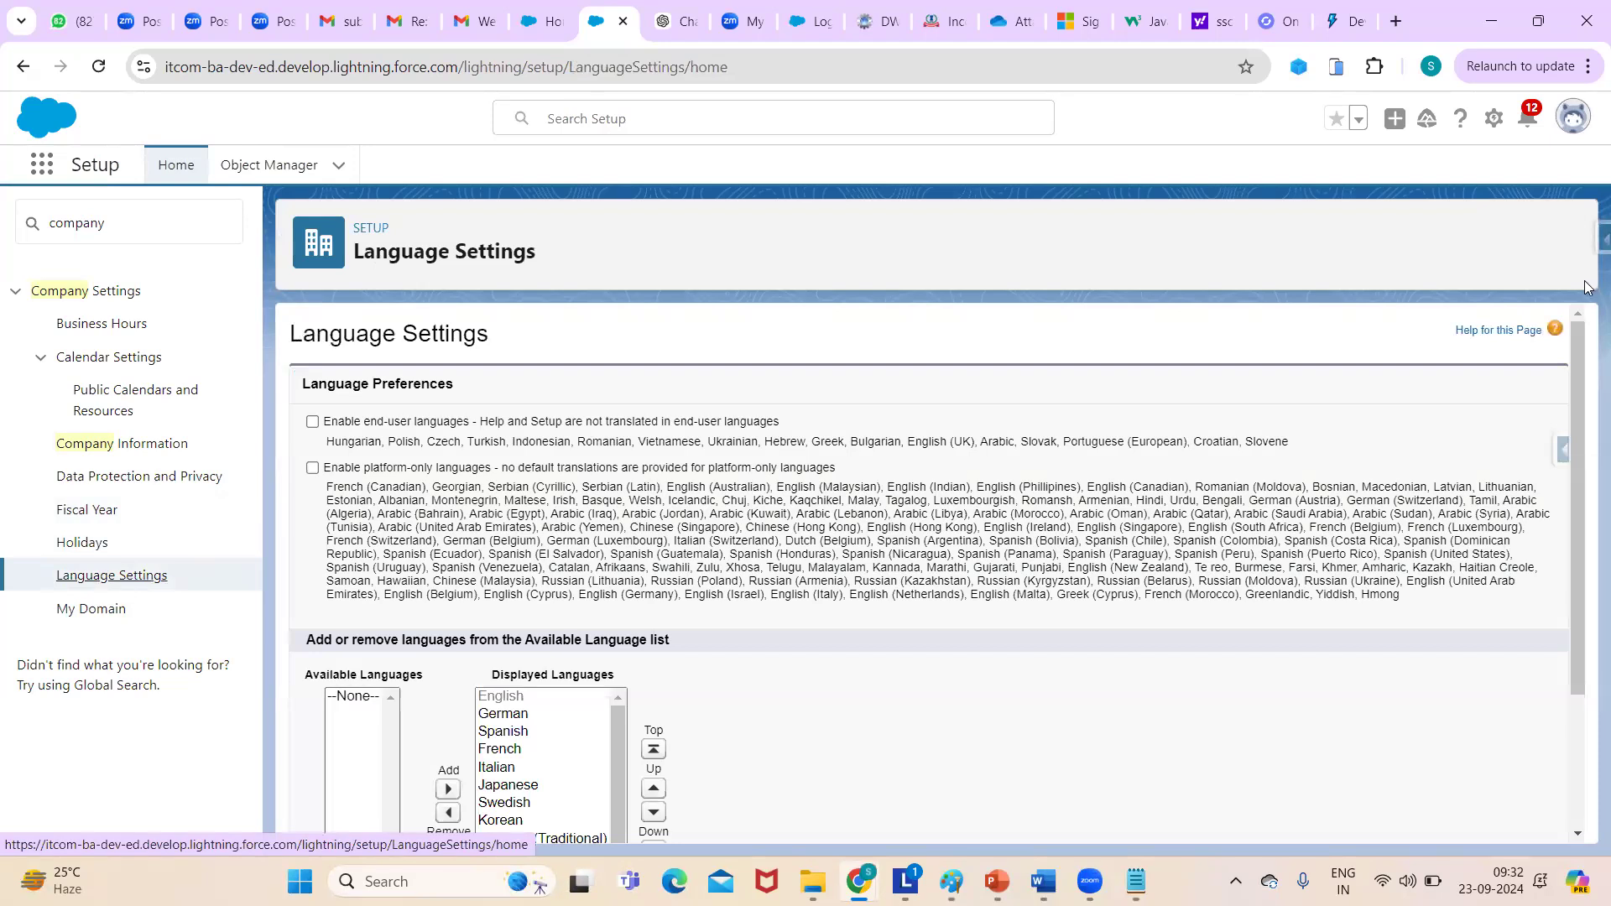
- Enable end-user languages and platform-only languages, then save the Language Settings
drag(1582, 335, 1529, 305)
scroll(1564, 379, down, 1)
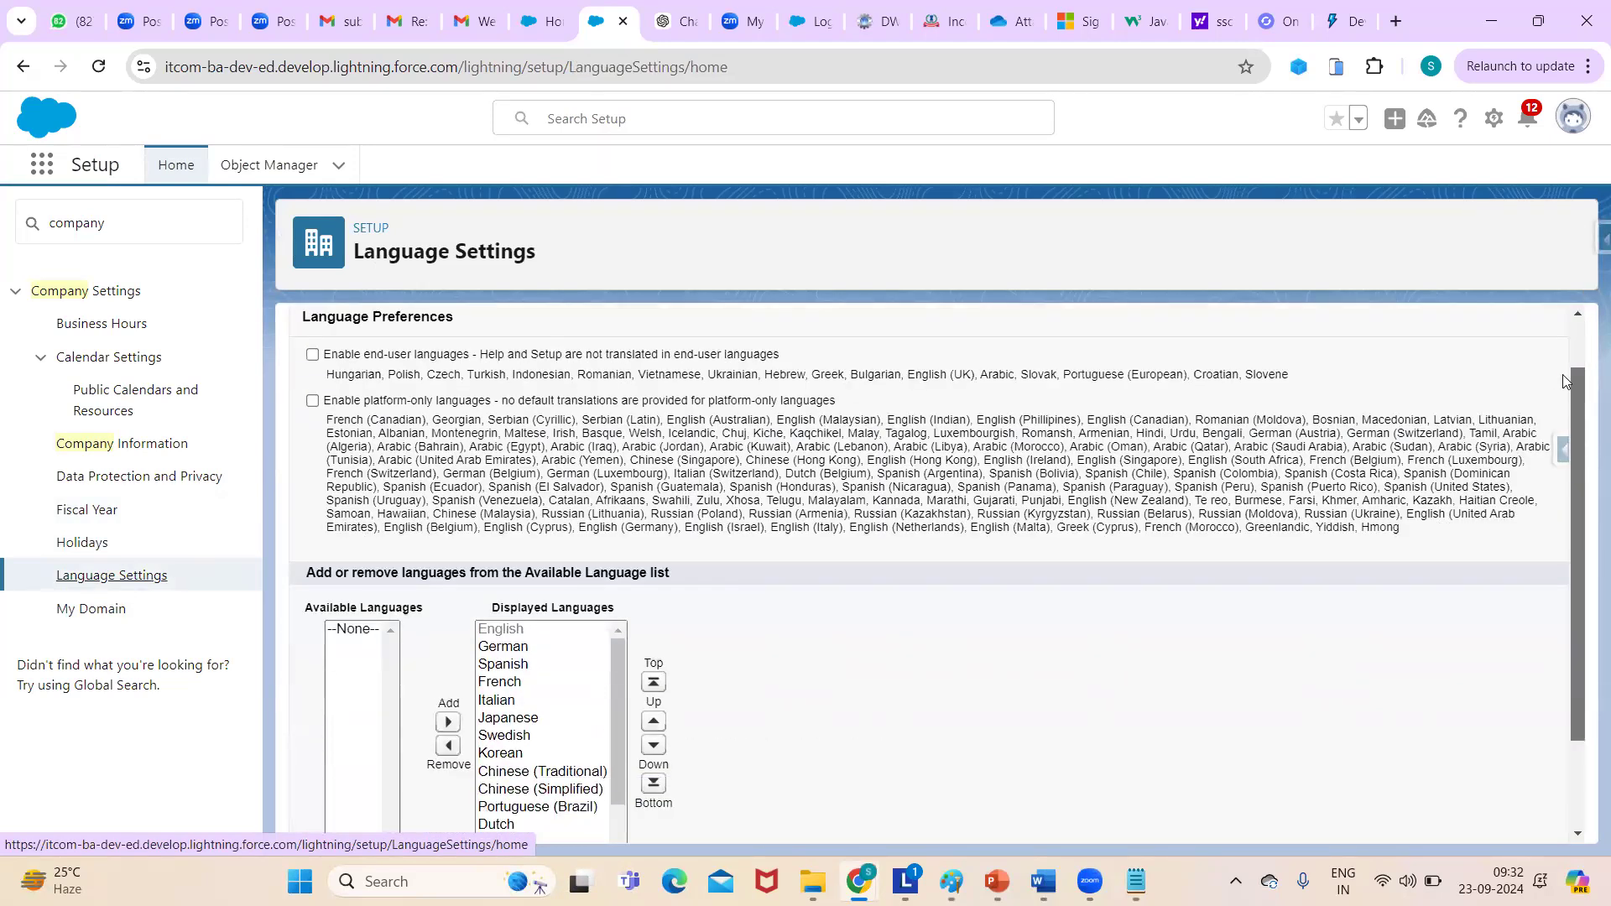
click(313, 355)
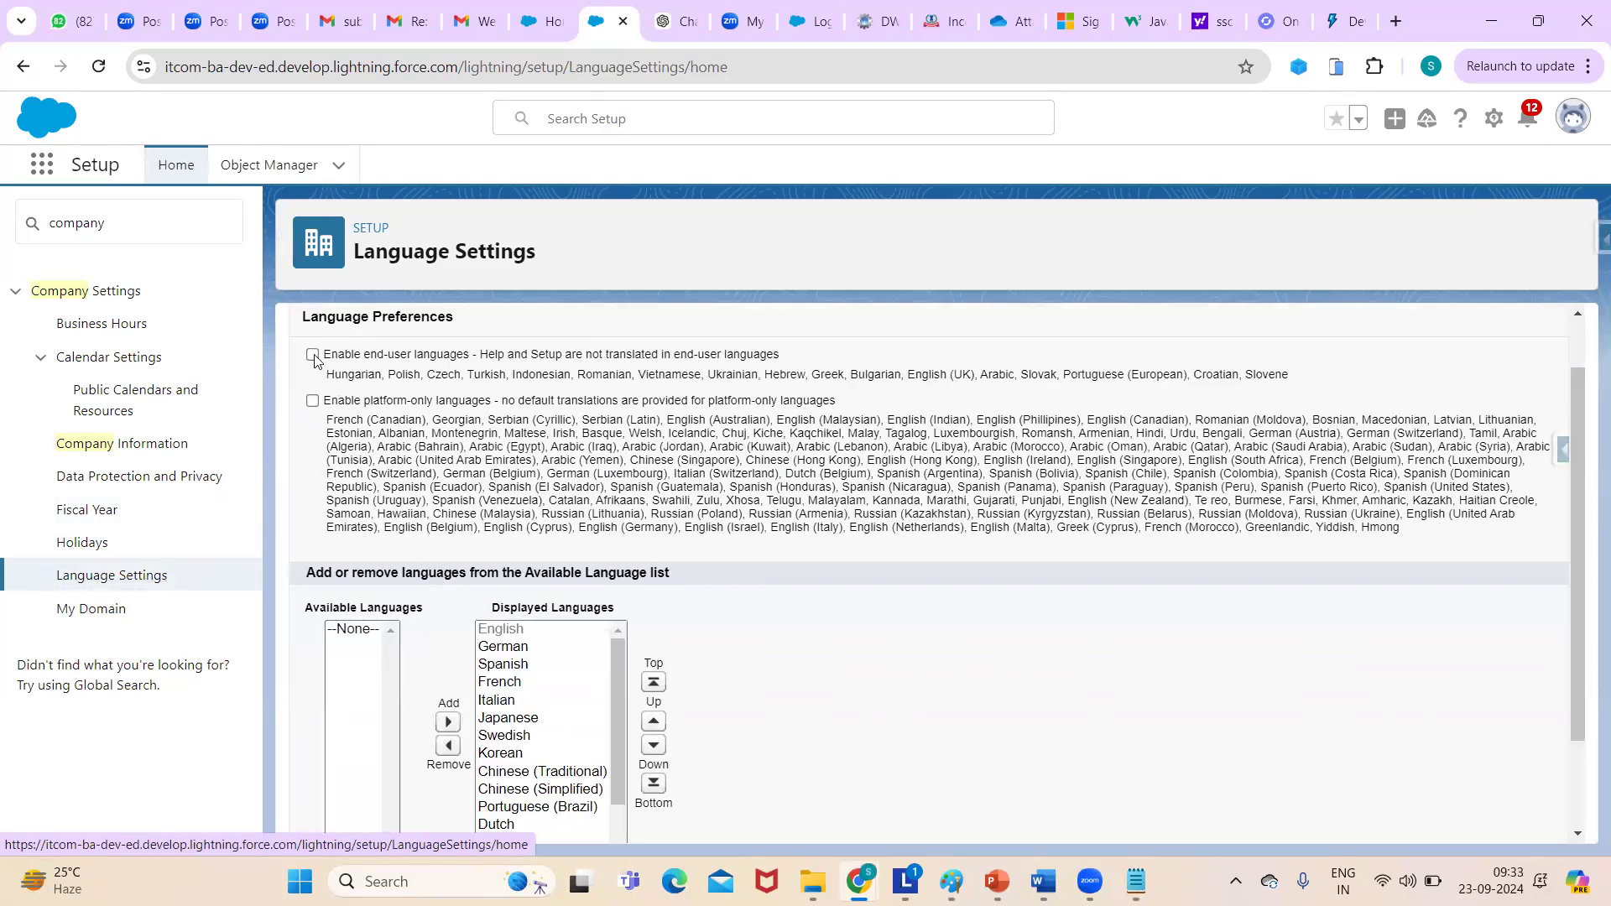
click(313, 401)
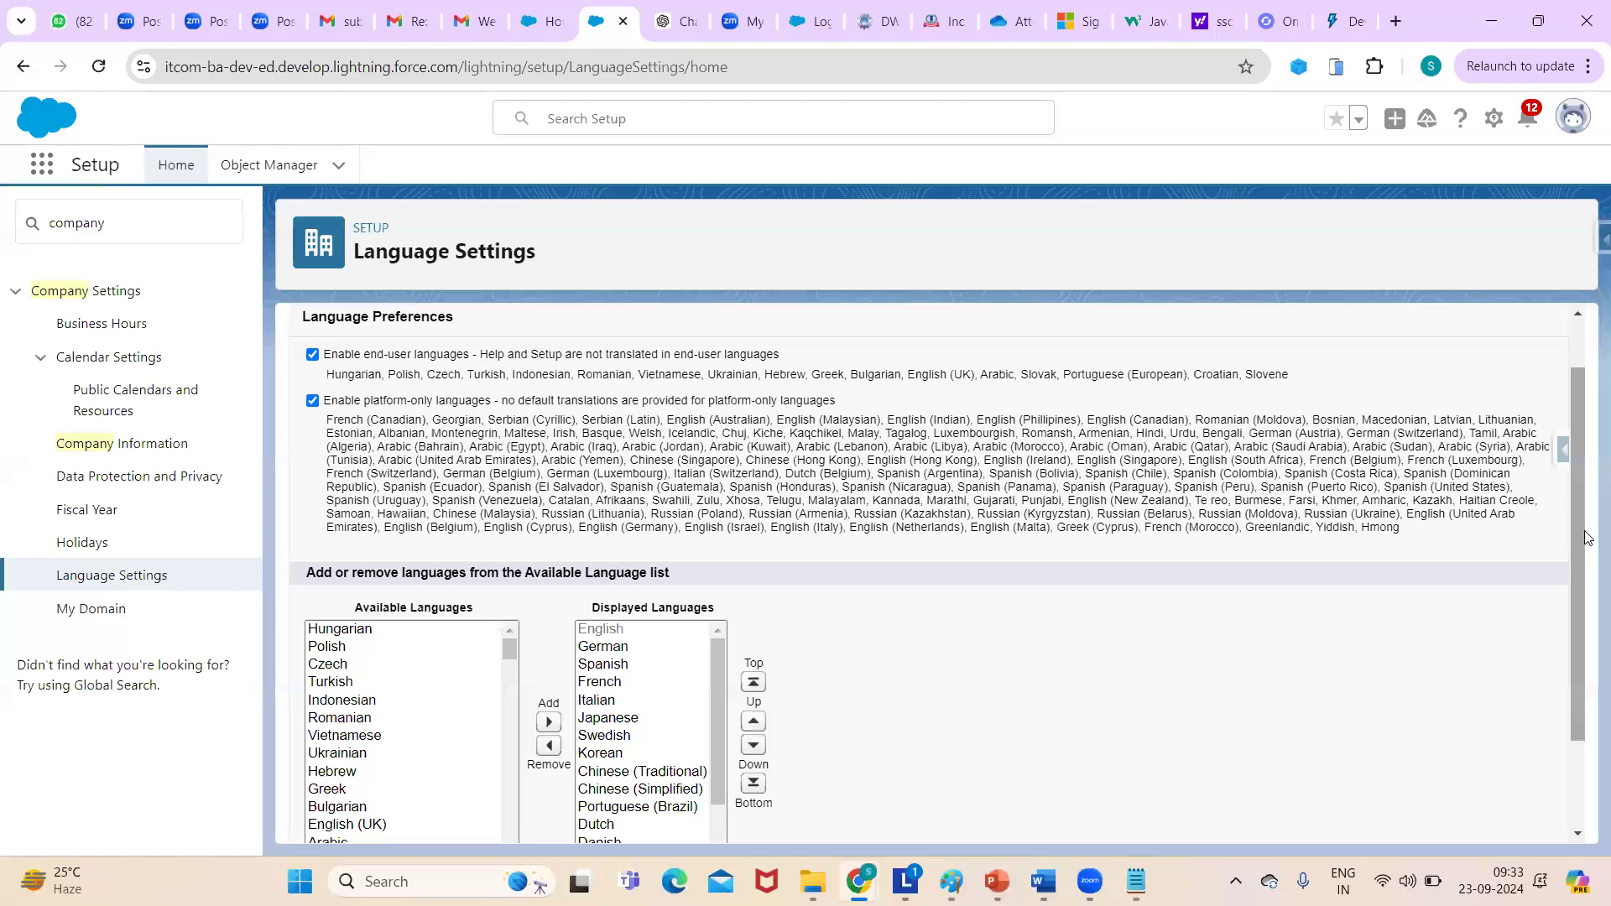
scroll(1585, 537, down, 2)
drag(720, 545, 686, 461)
click(702, 820)
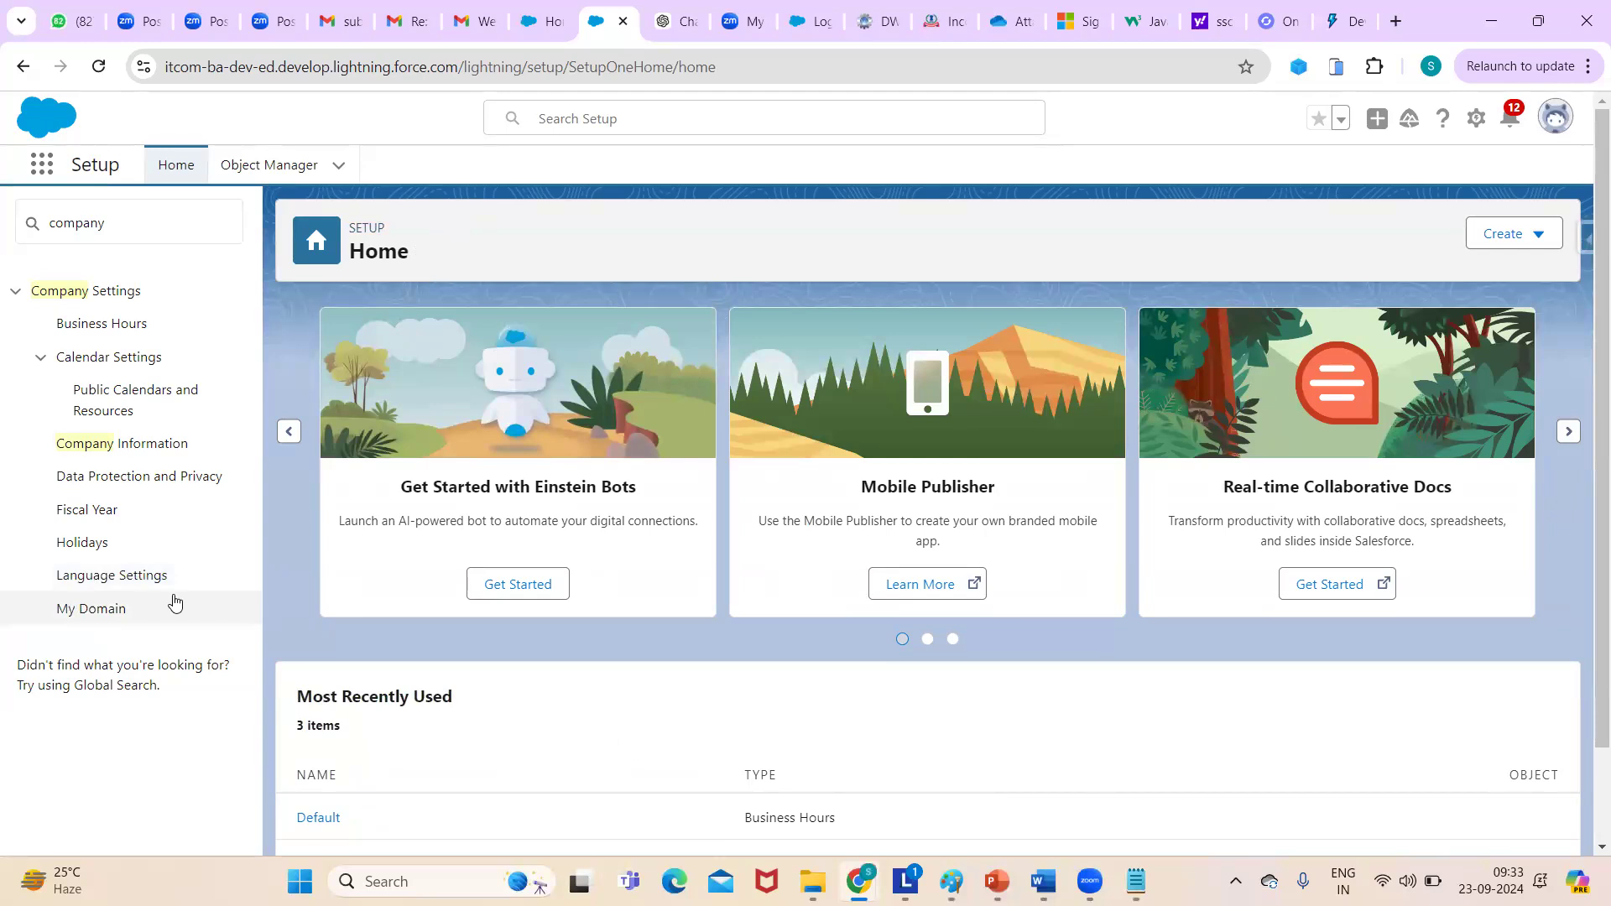
- Highlight the My Domain Name value and the current My Domain URL on My Domain
click(92, 609)
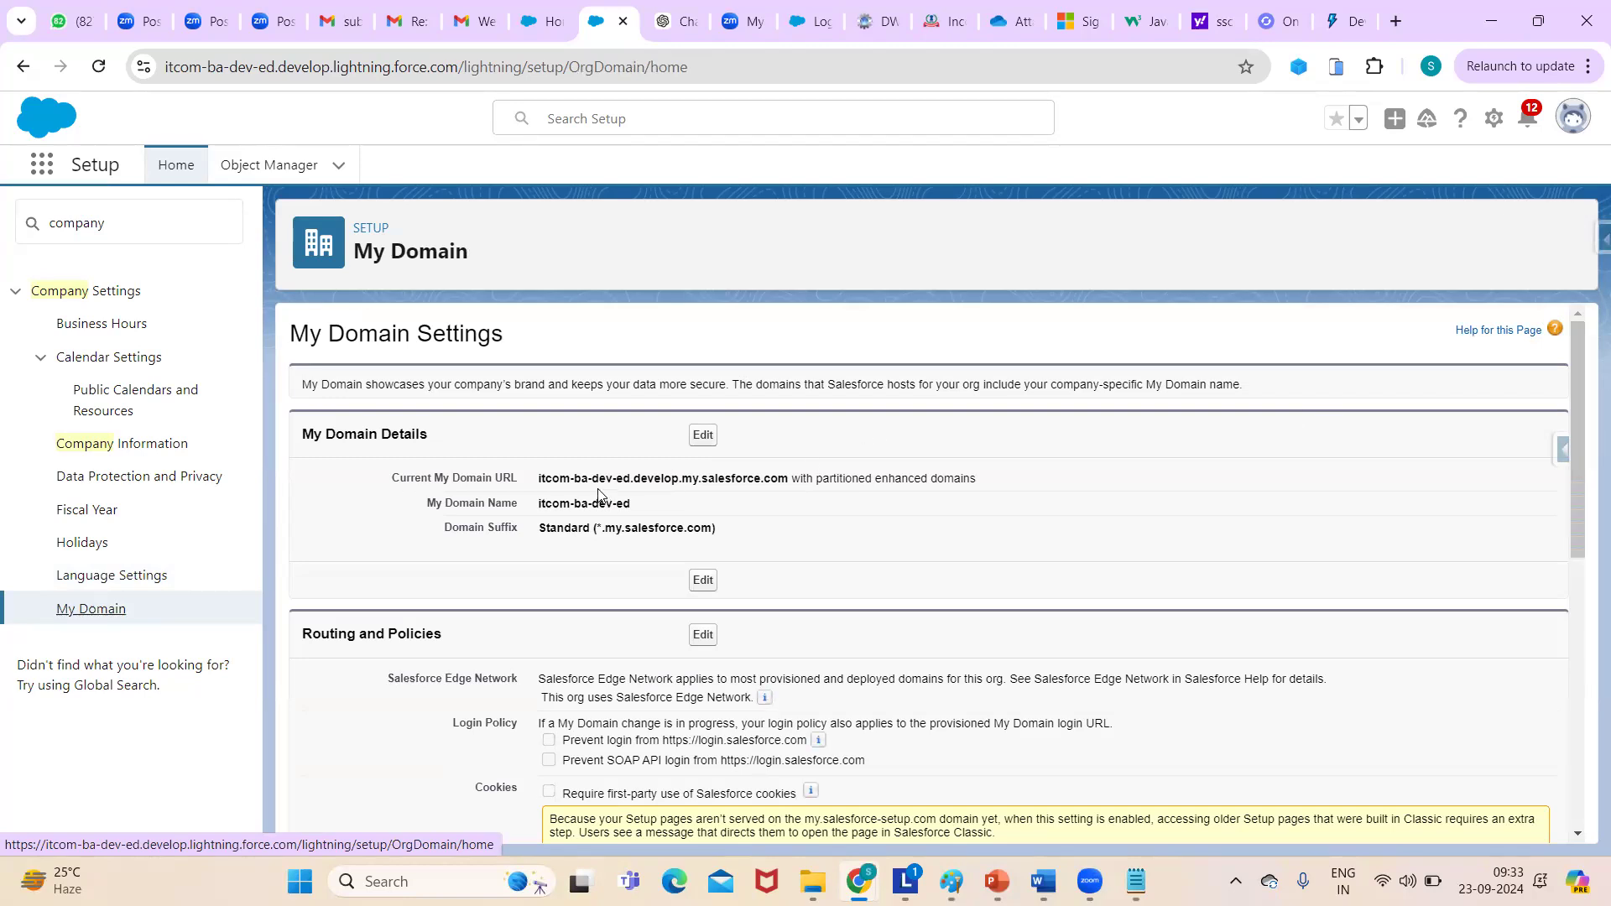
click(169, 74)
double_click(168, 74)
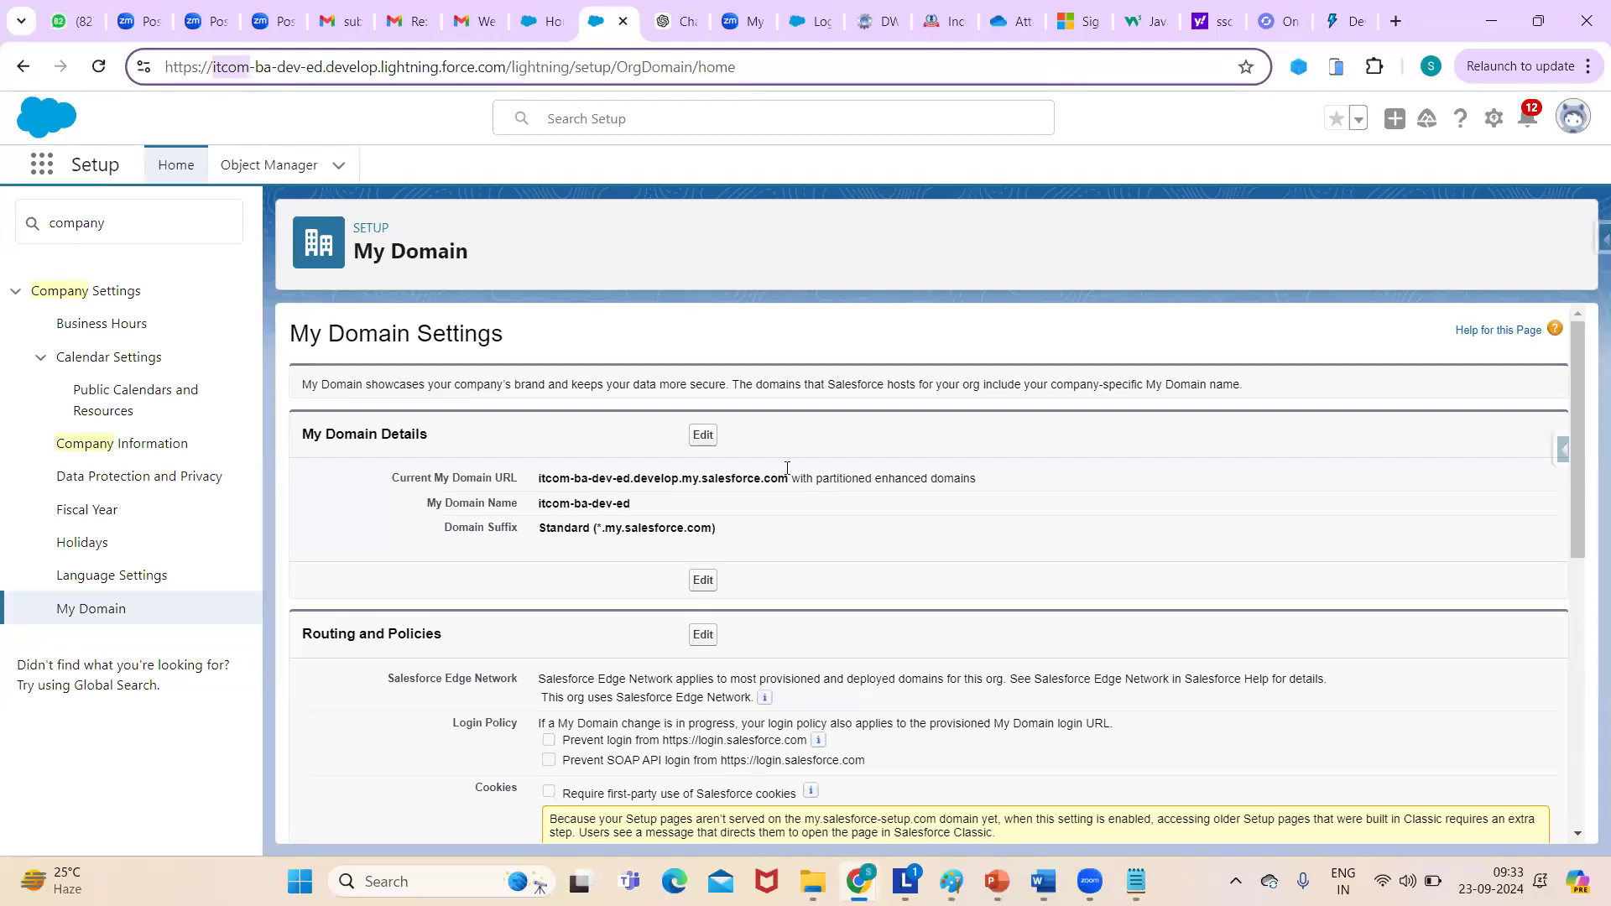
drag(540, 507, 577, 505)
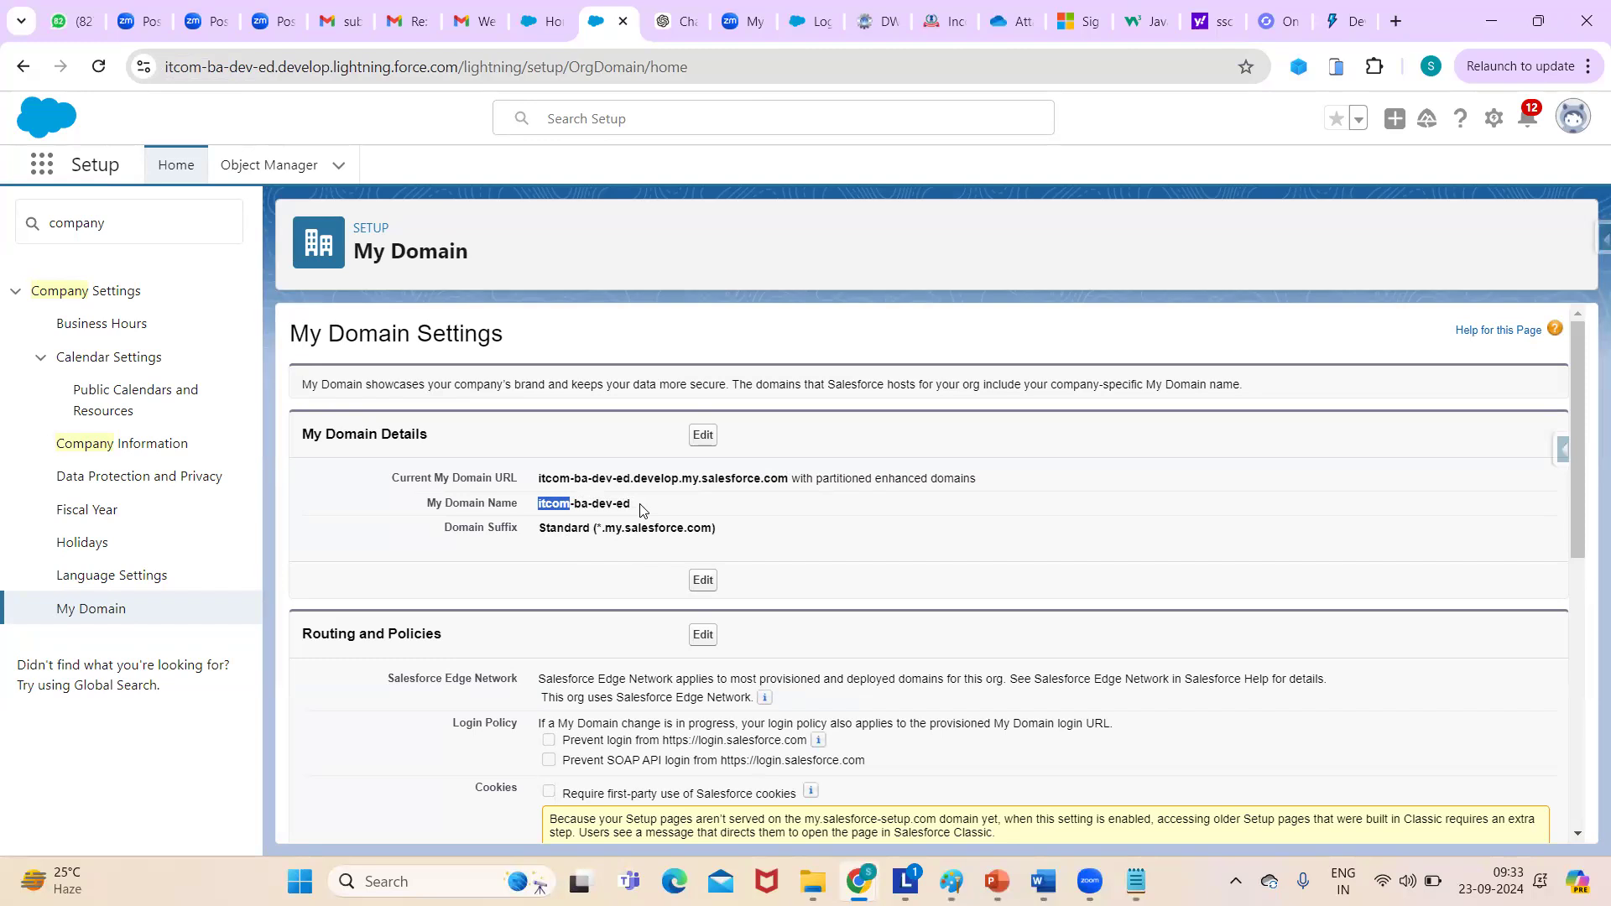
click(565, 506)
drag(534, 503, 636, 506)
drag(537, 480, 782, 479)
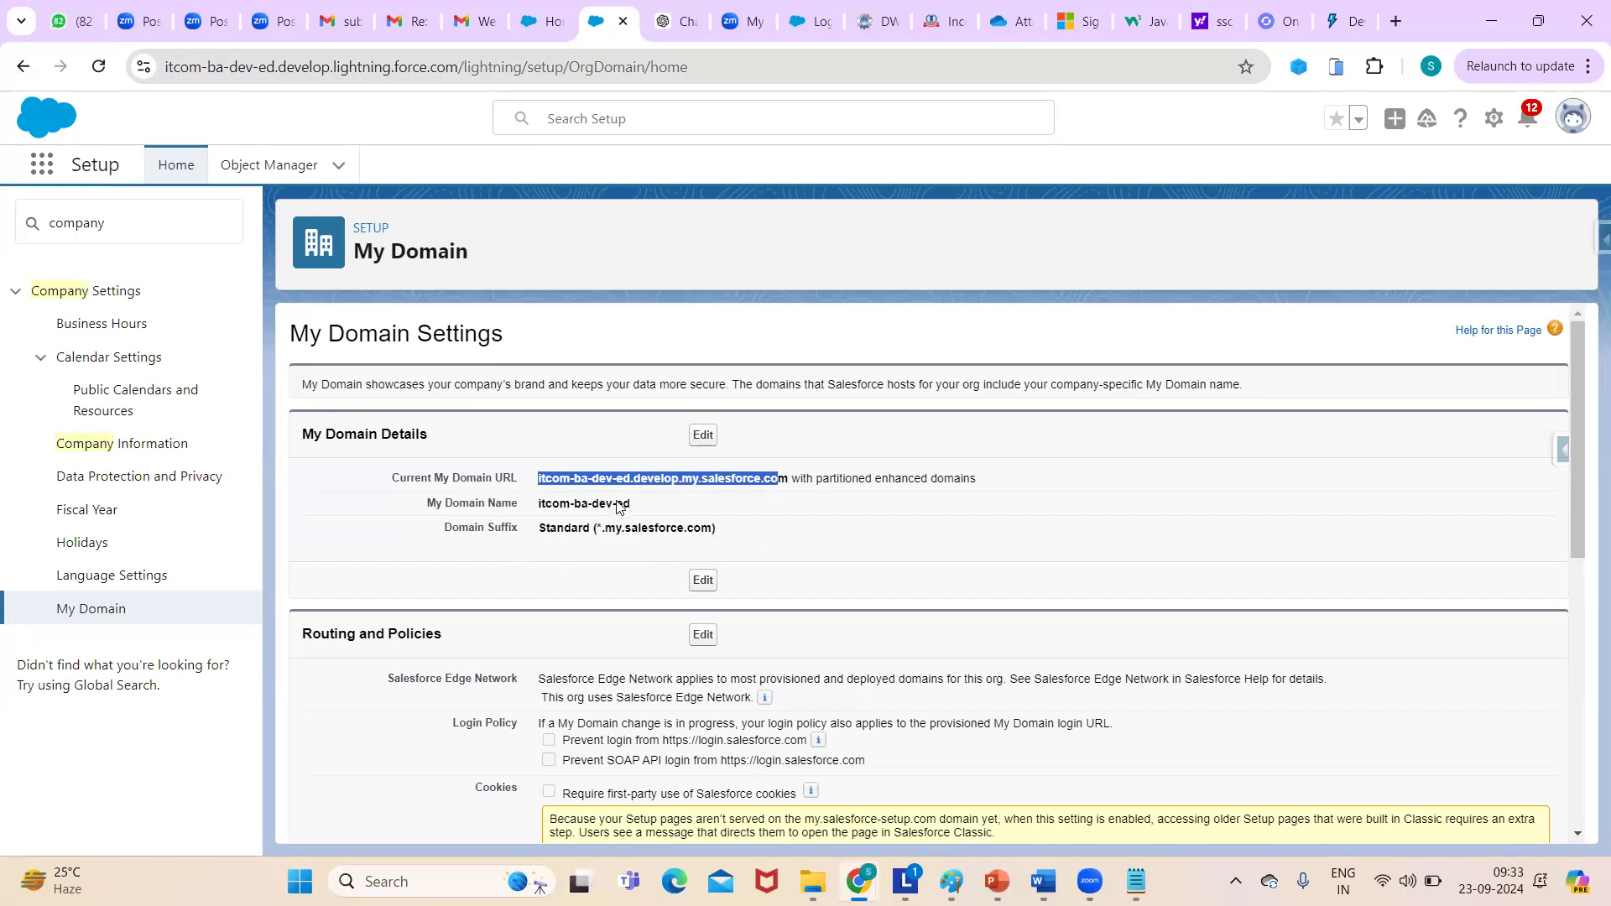
click(382, 80)
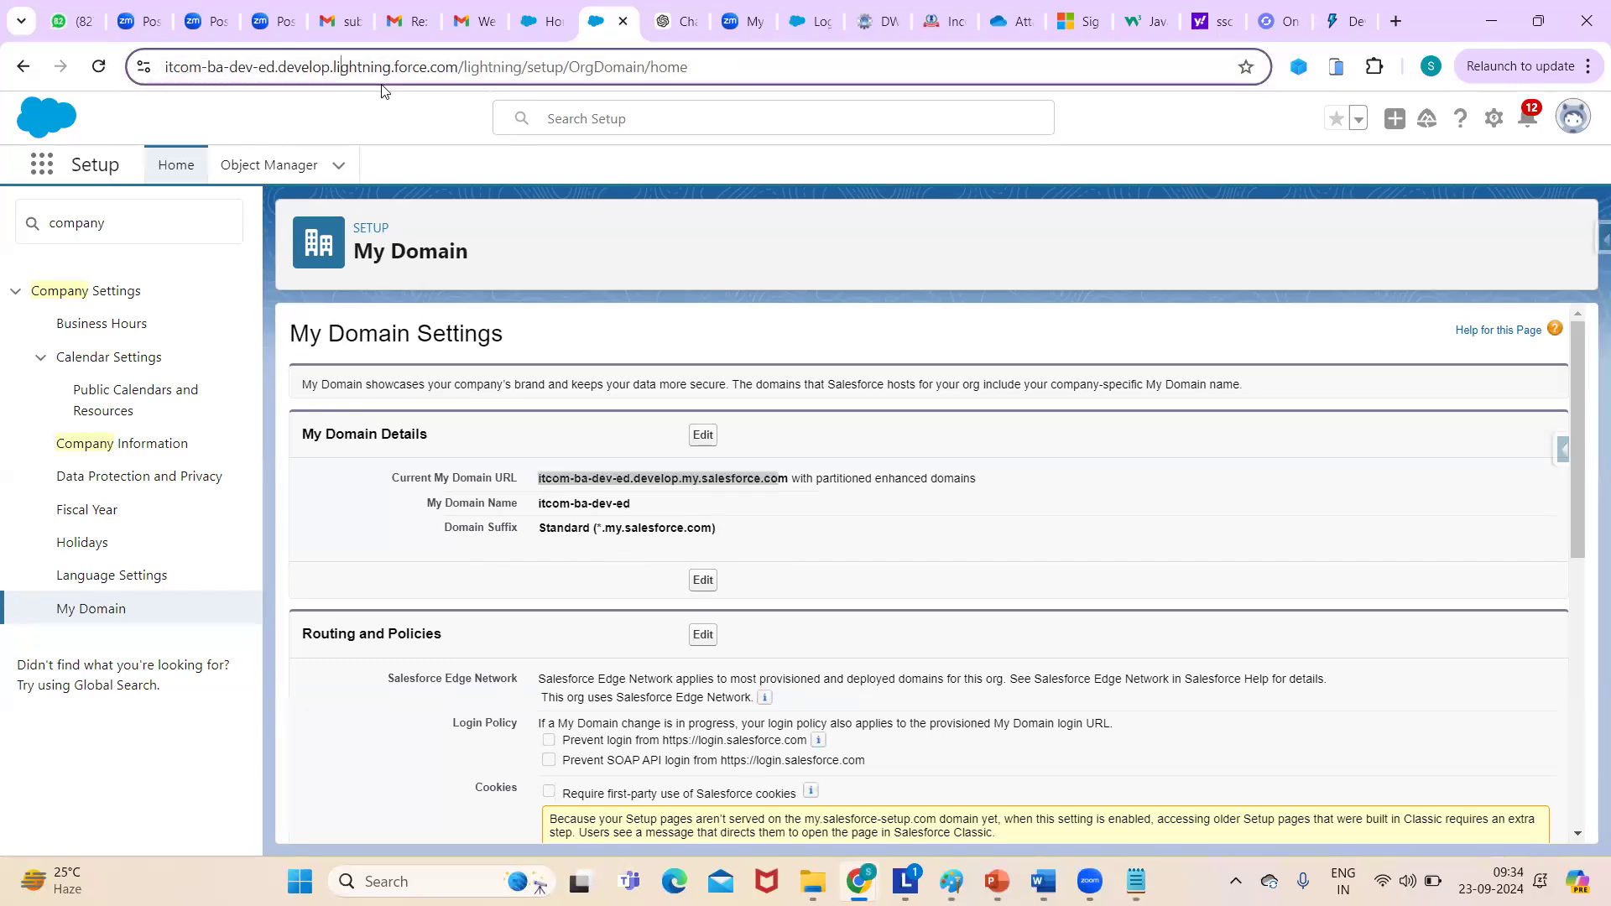
click(1584, 406)
- Review the My Domain routing, redirection and authentication sections, then bring up the Notepad course notes
drag(1584, 406, 1585, 495)
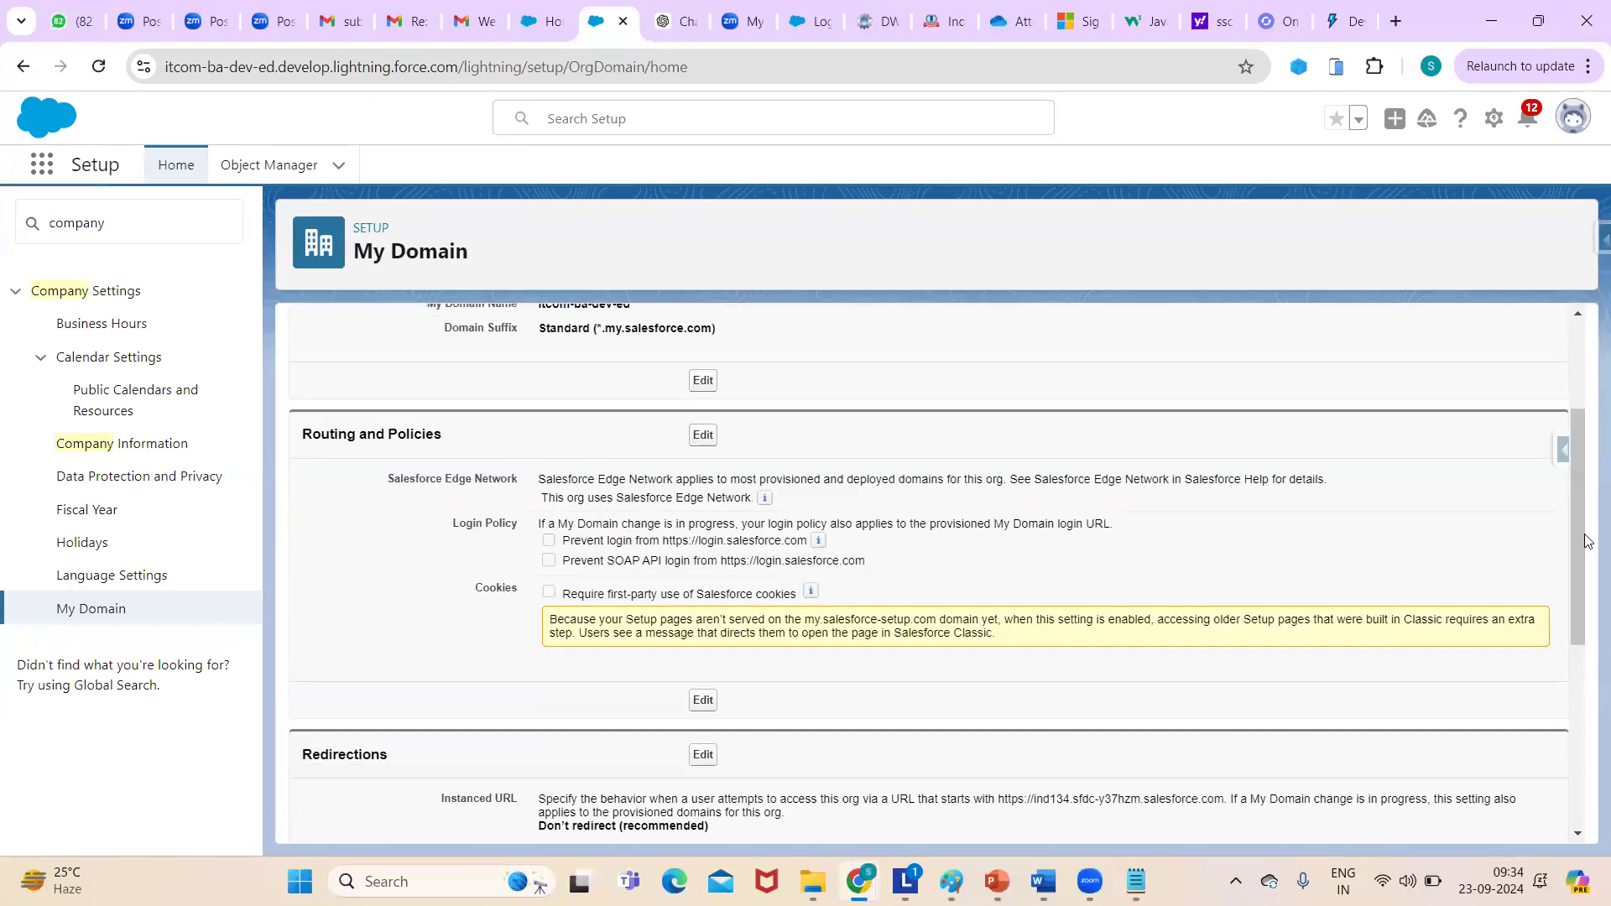
drag(1556, 599, 1556, 615)
click(1556, 615)
drag(1577, 553, 1586, 665)
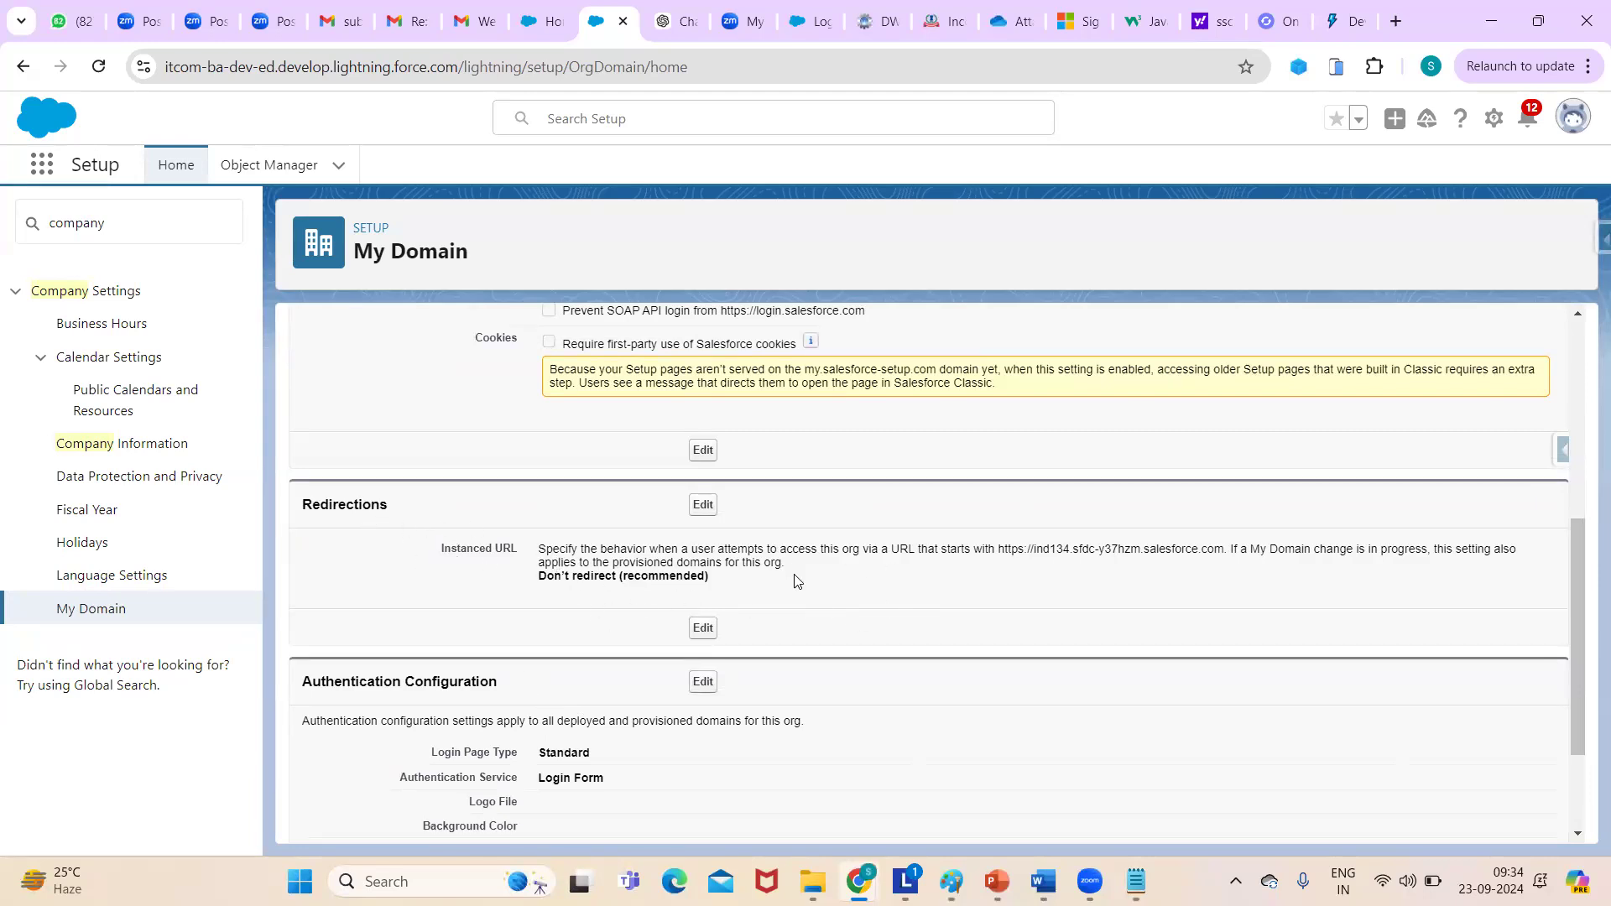
drag(1578, 541, 1569, 670)
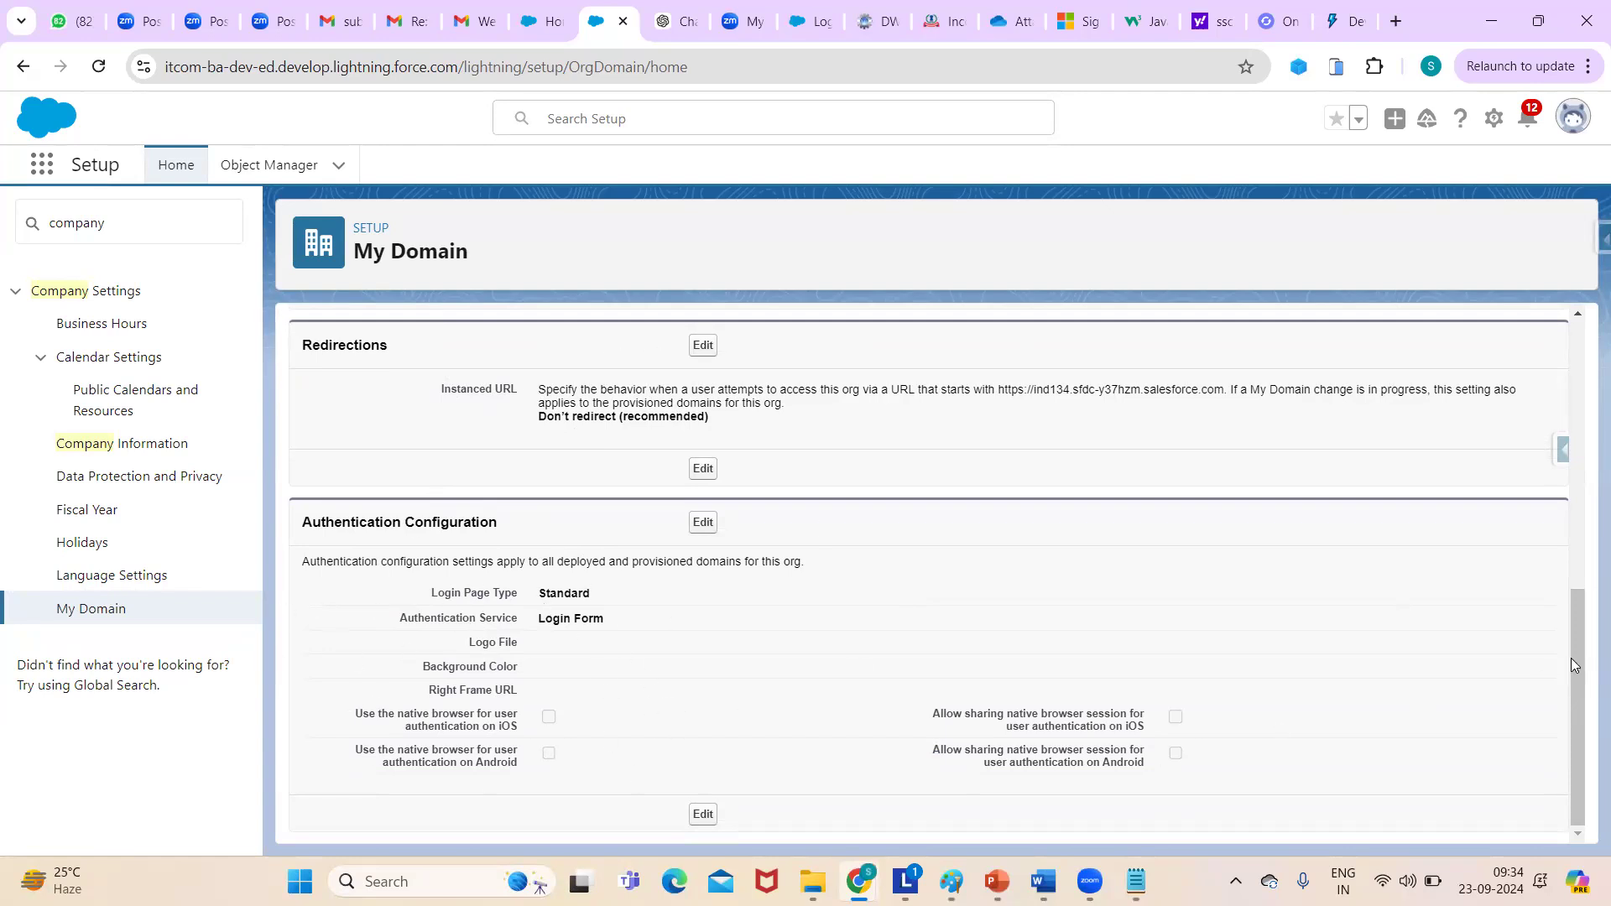
drag(1574, 654, 1551, 375)
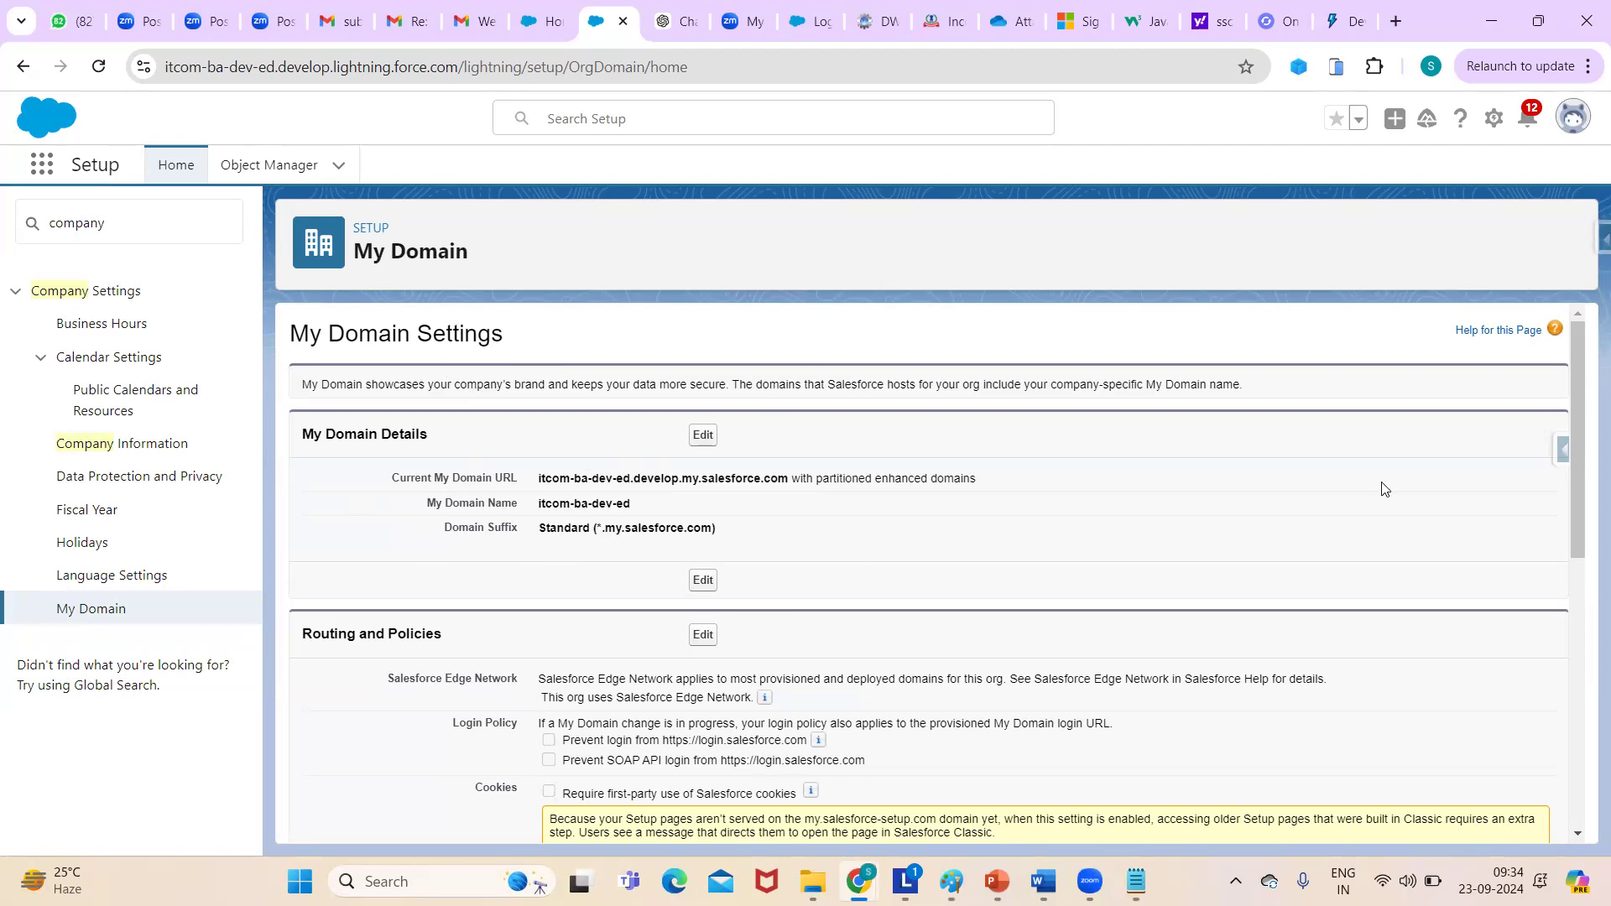
drag(1582, 449, 1546, 309)
click(1136, 880)
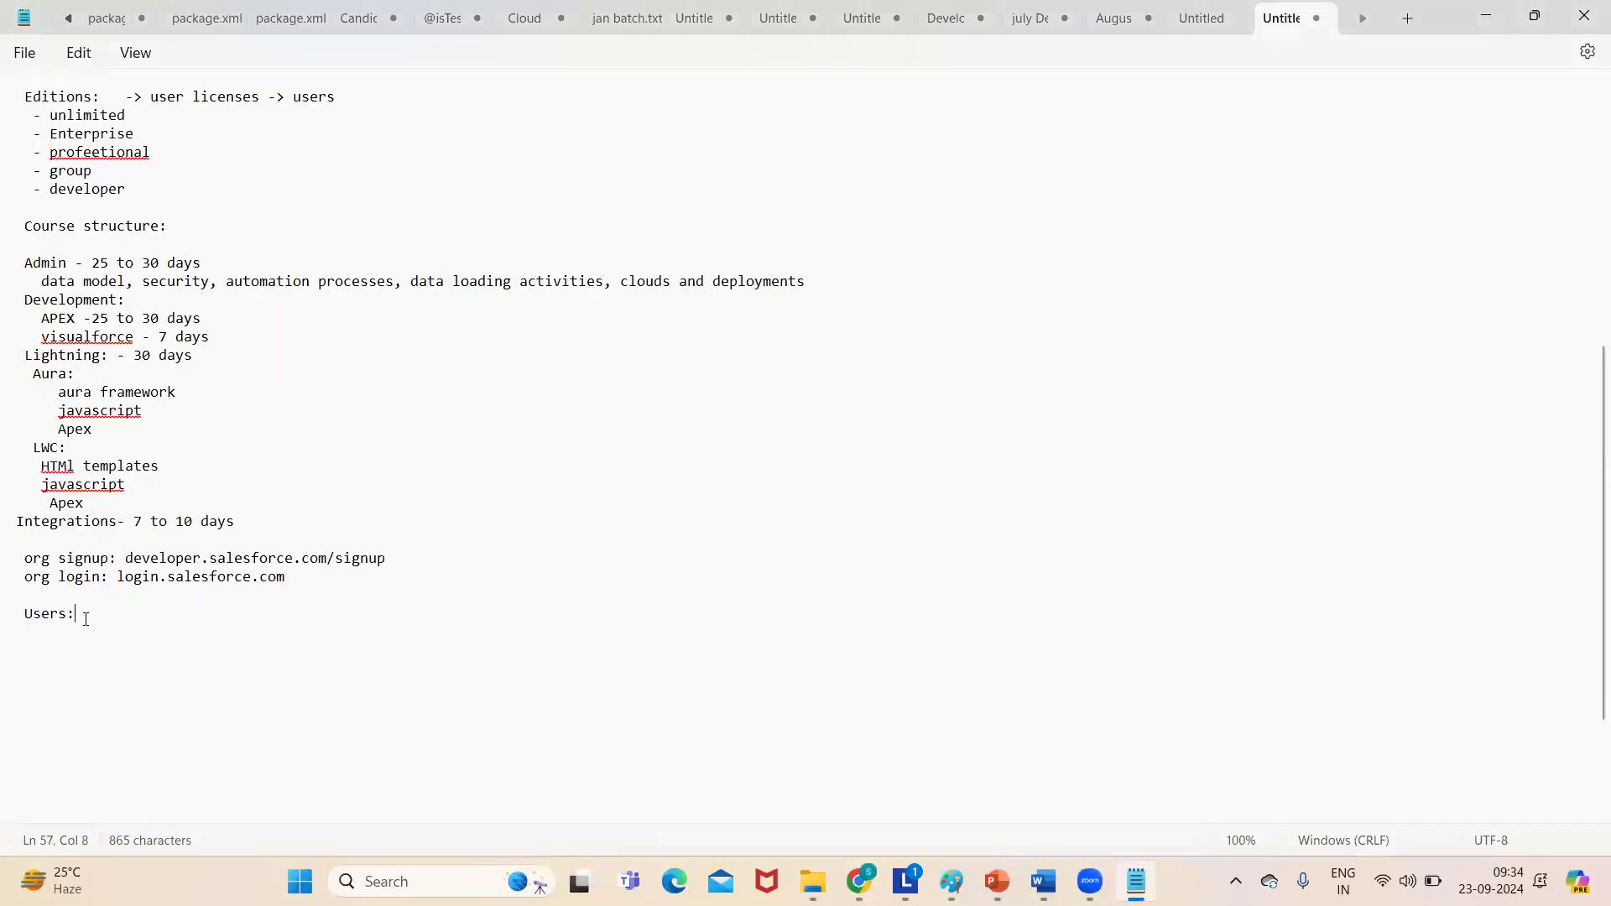
- Add a 'company info:' line under Users in the notes and go back to Salesforce Setup
text(om)
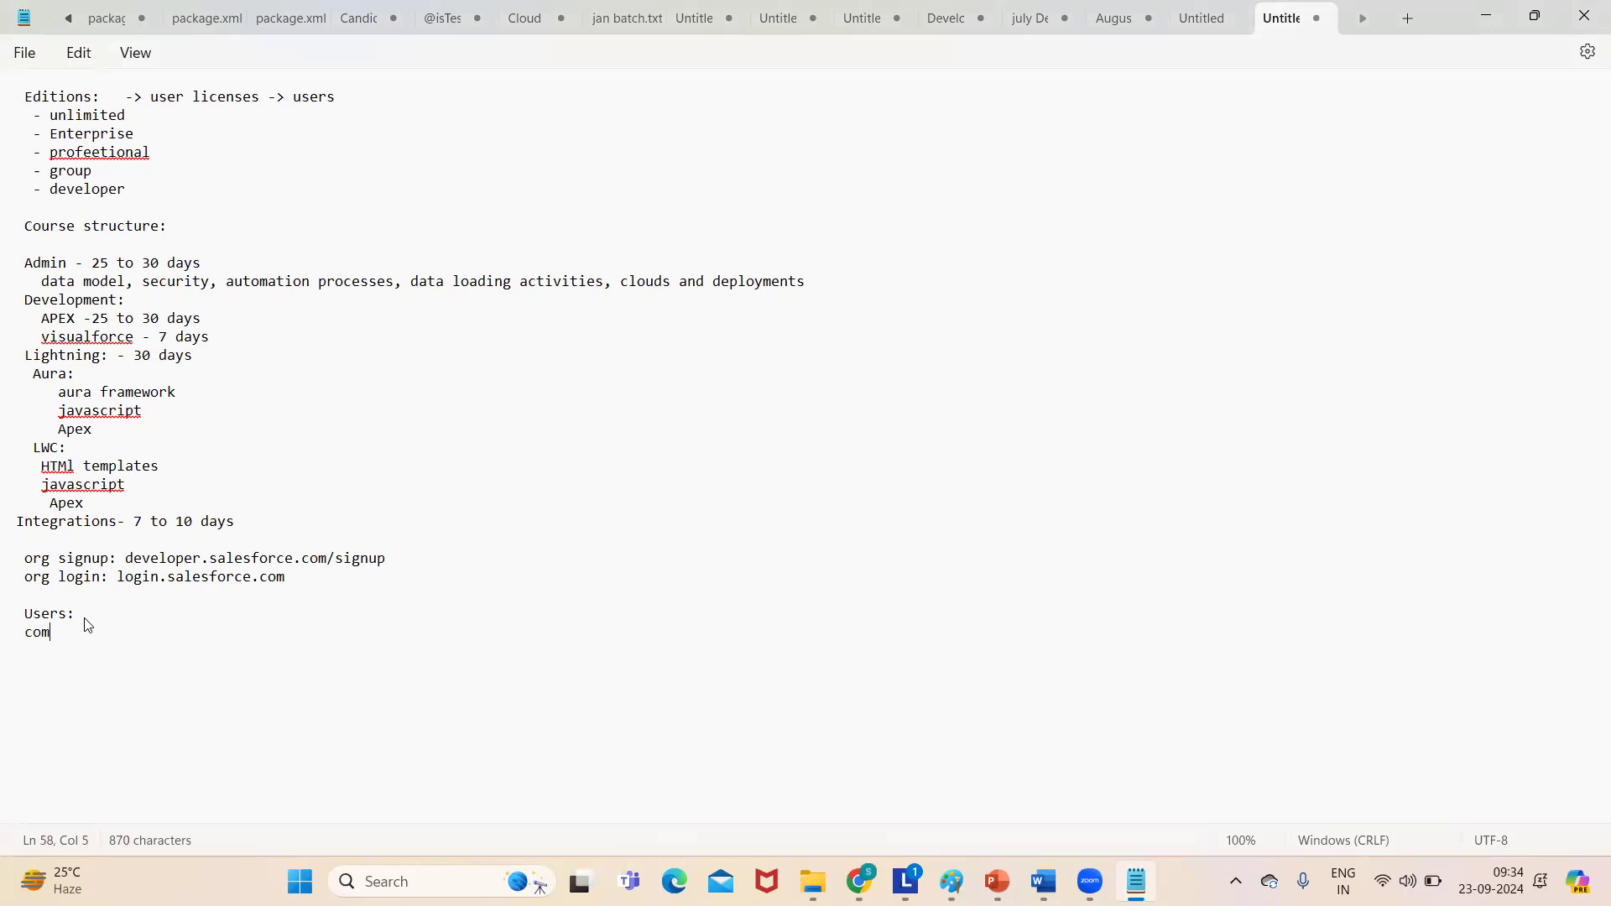
text(pany info:)
key(Return)
key(alt+Tab)
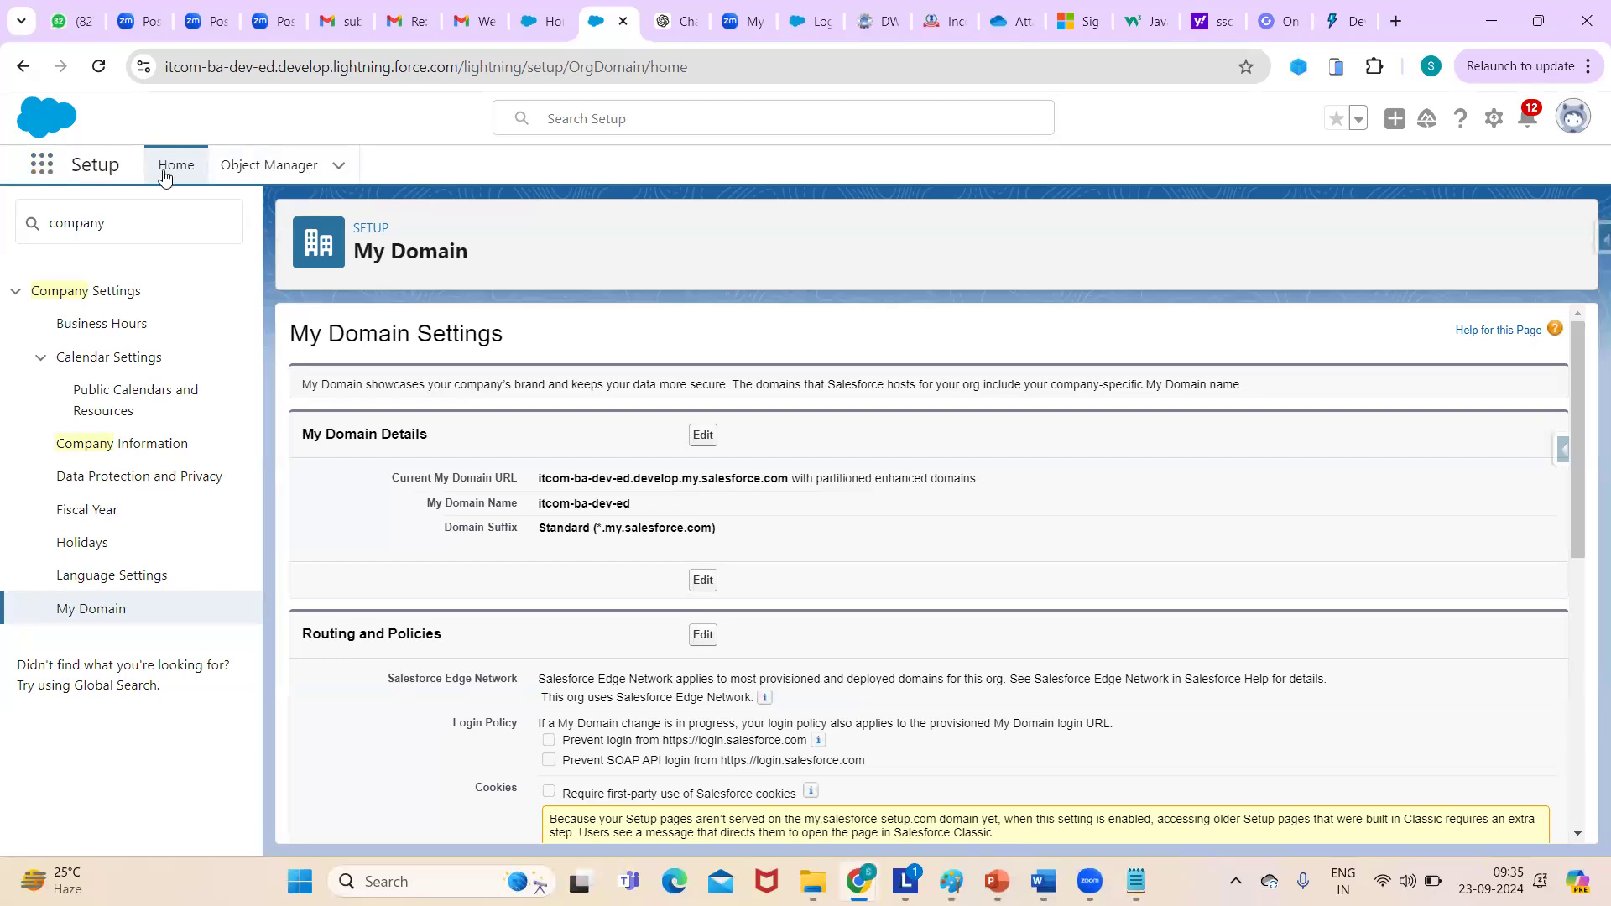
- Find App Manager through a Quick Find search for 'app' and begin a New Lightning App
click(131, 218)
text(ap)
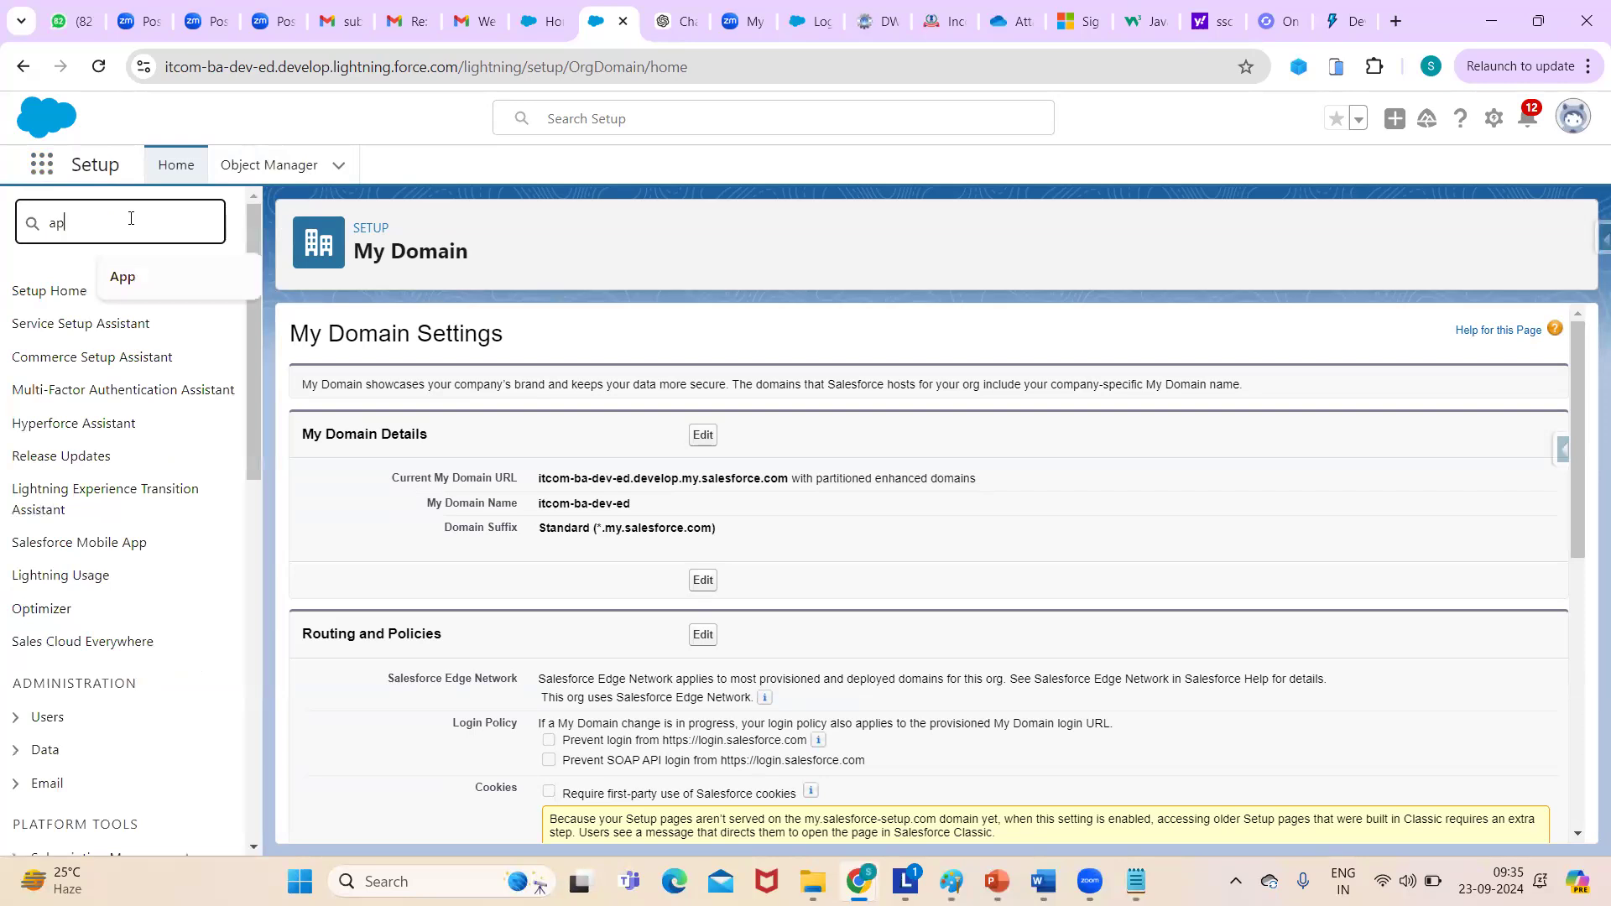
text(p)
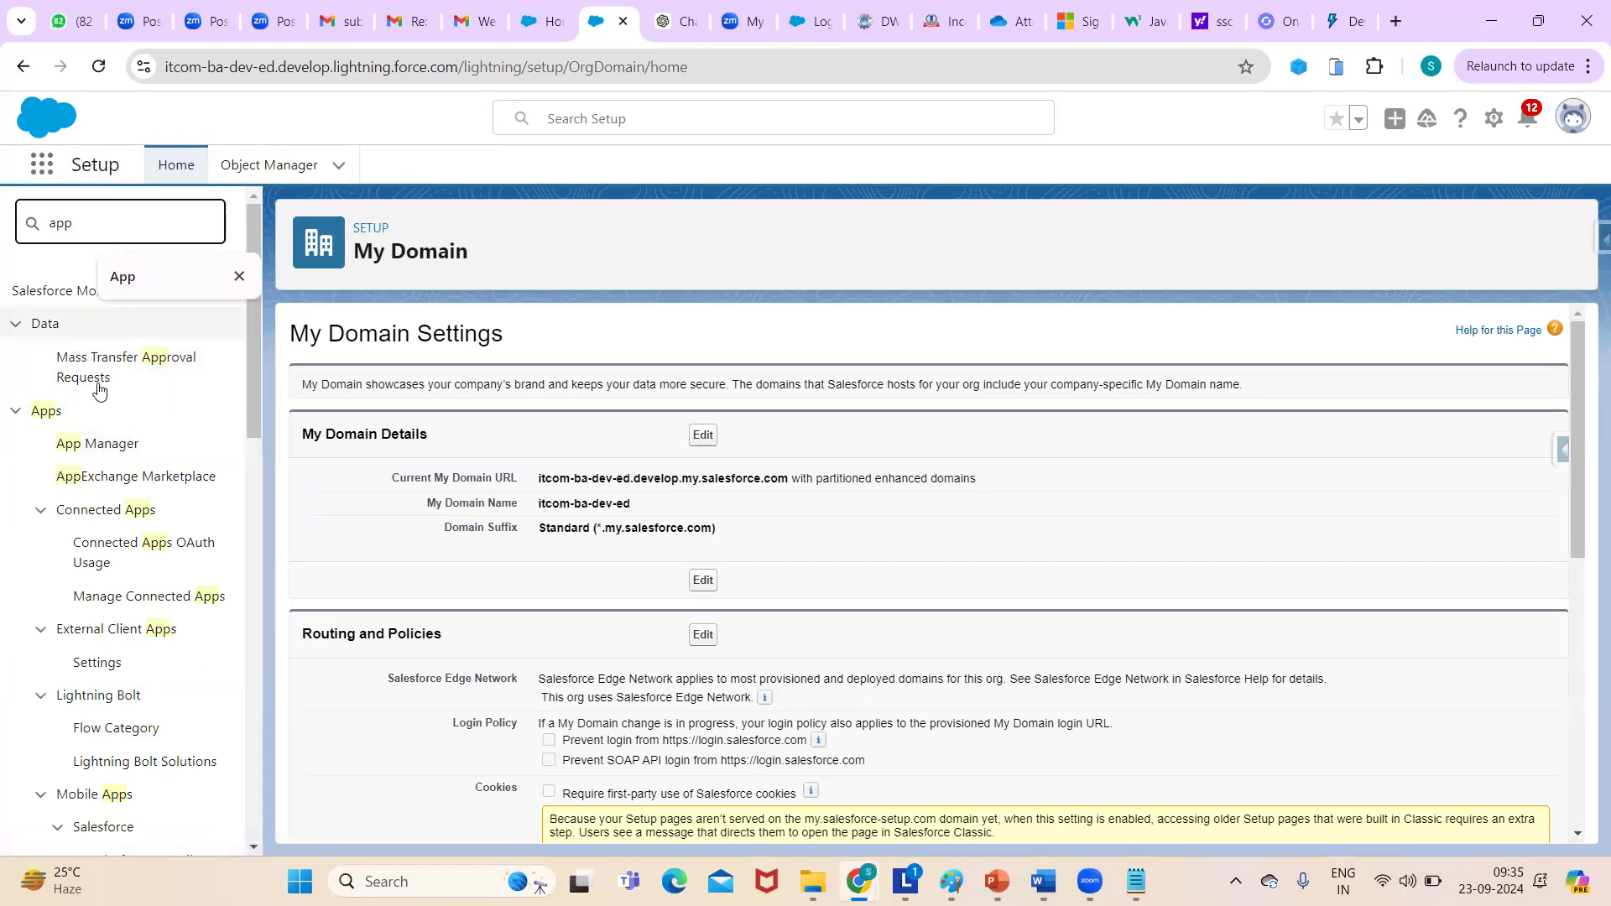
click(96, 442)
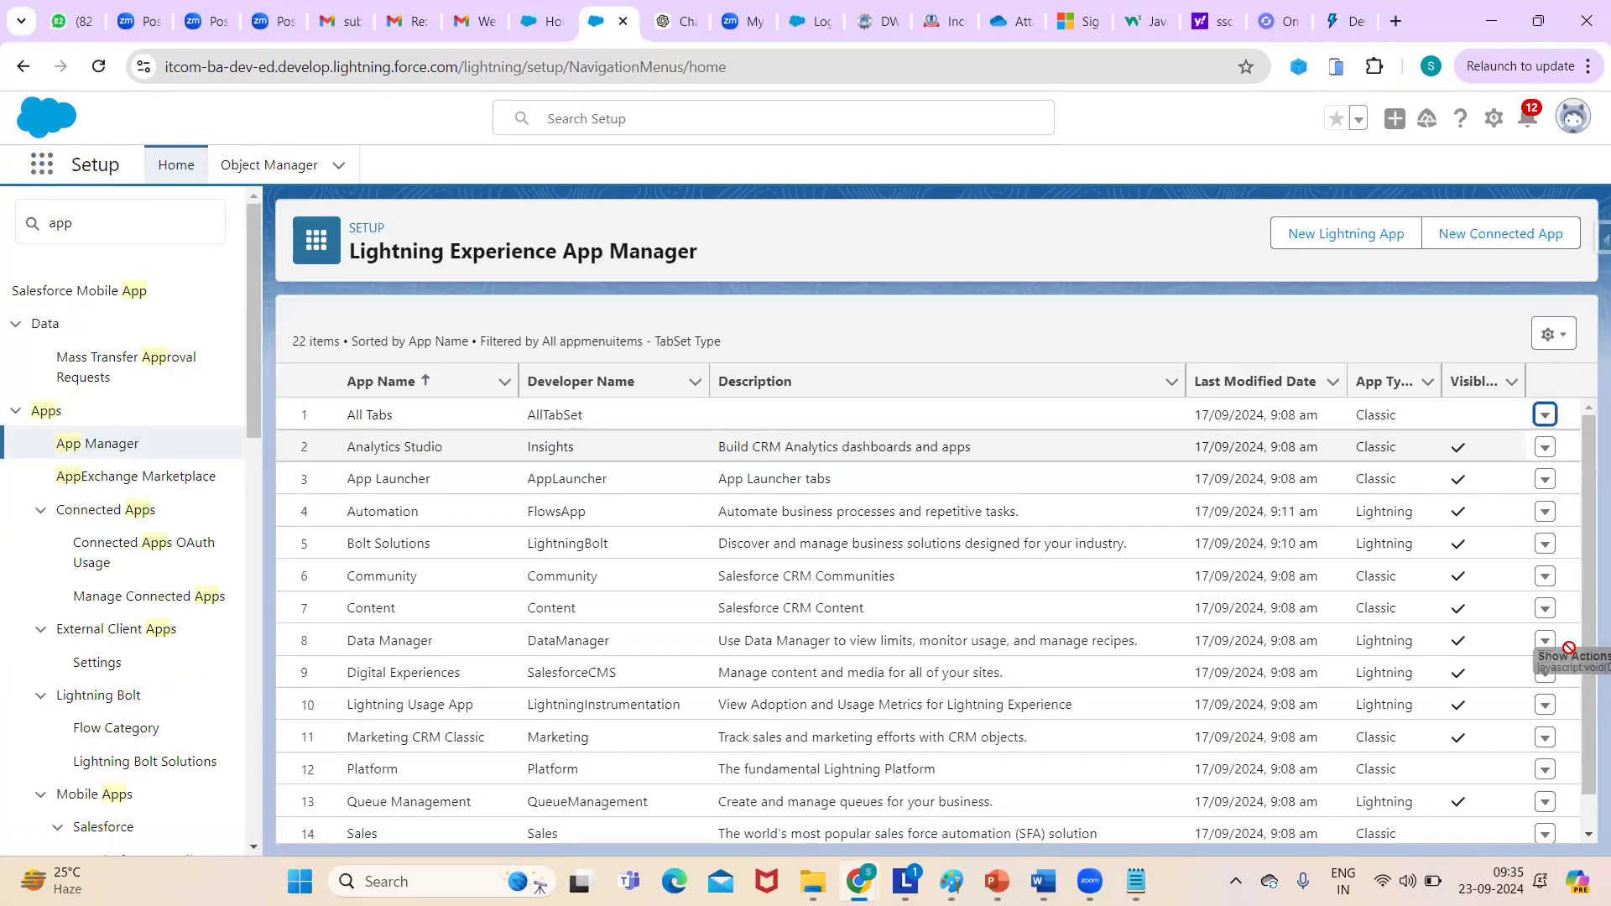
drag(1588, 433, 1478, 323)
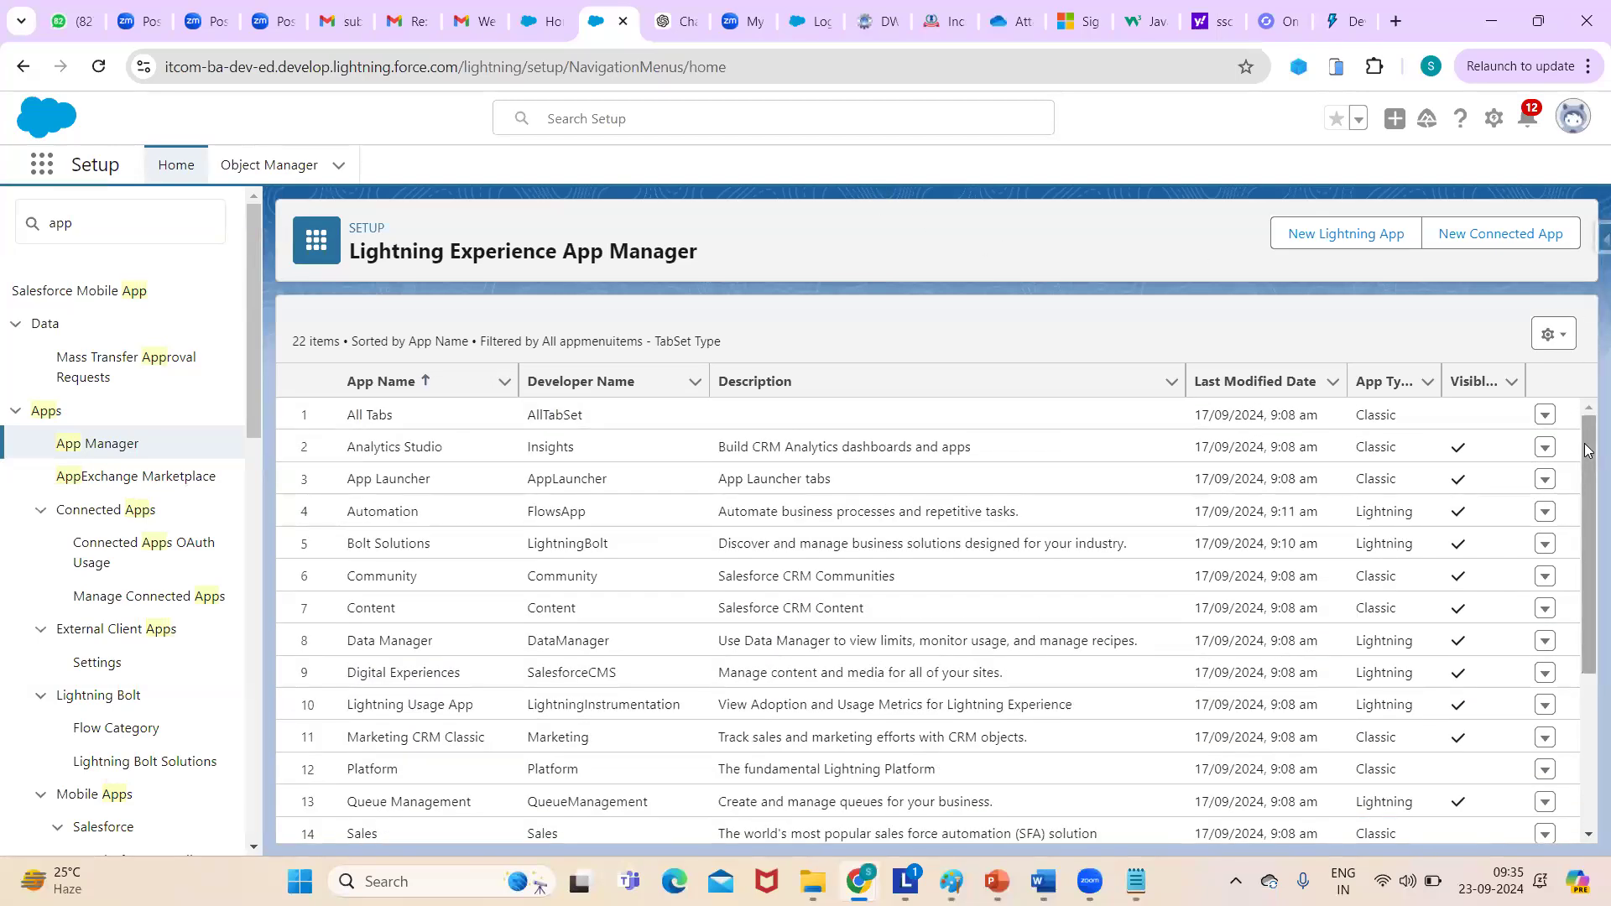
drag(1586, 456, 1586, 753)
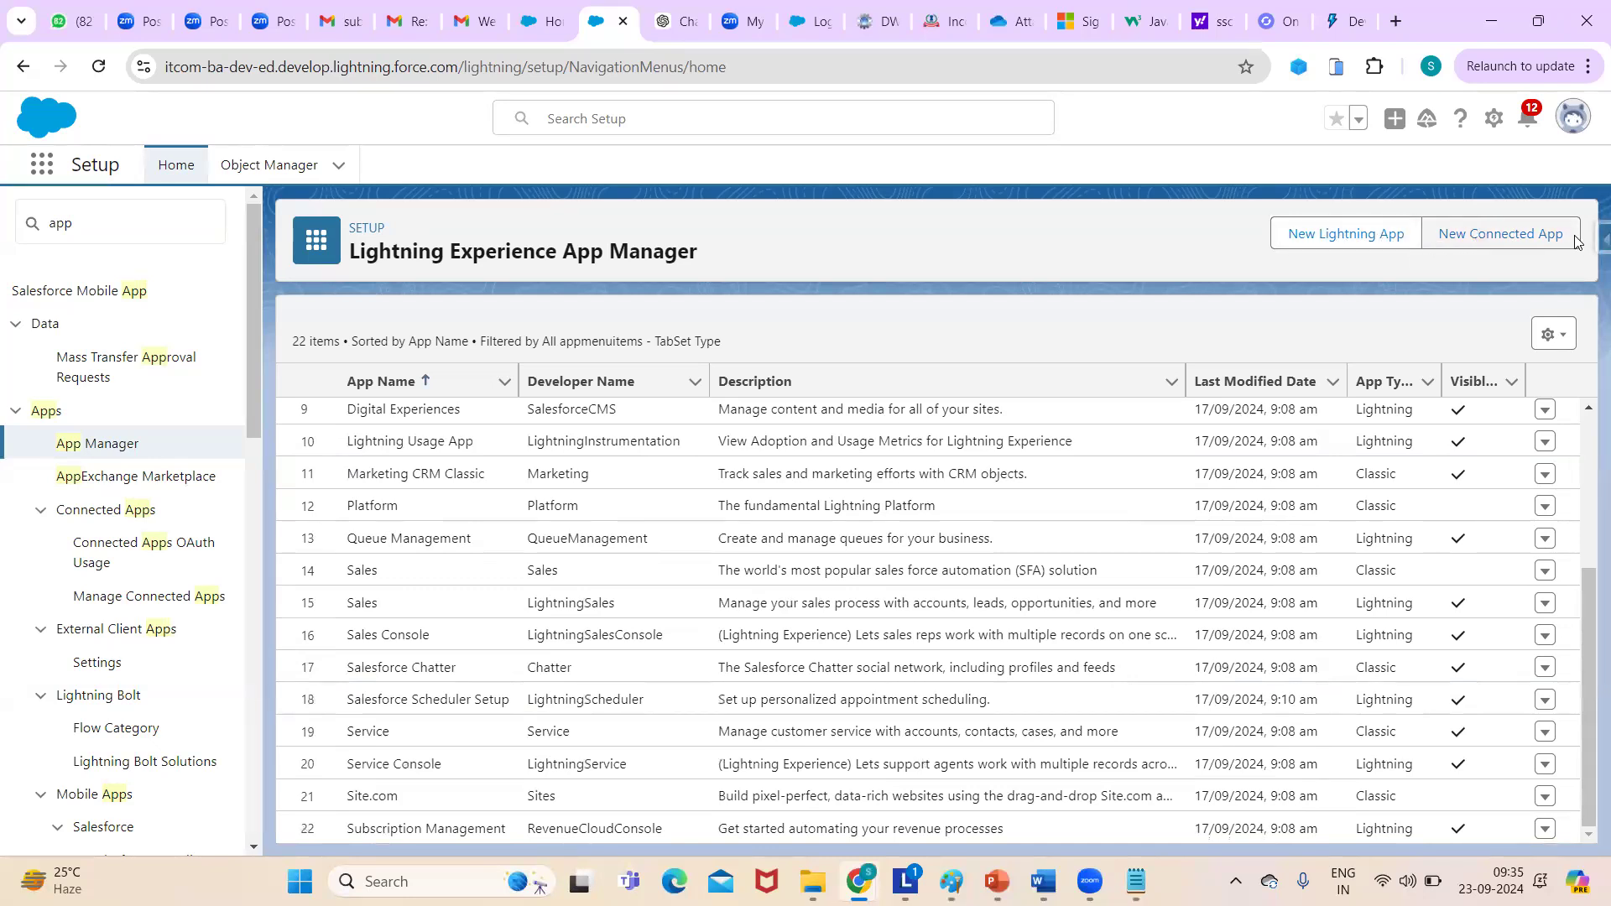
click(1365, 239)
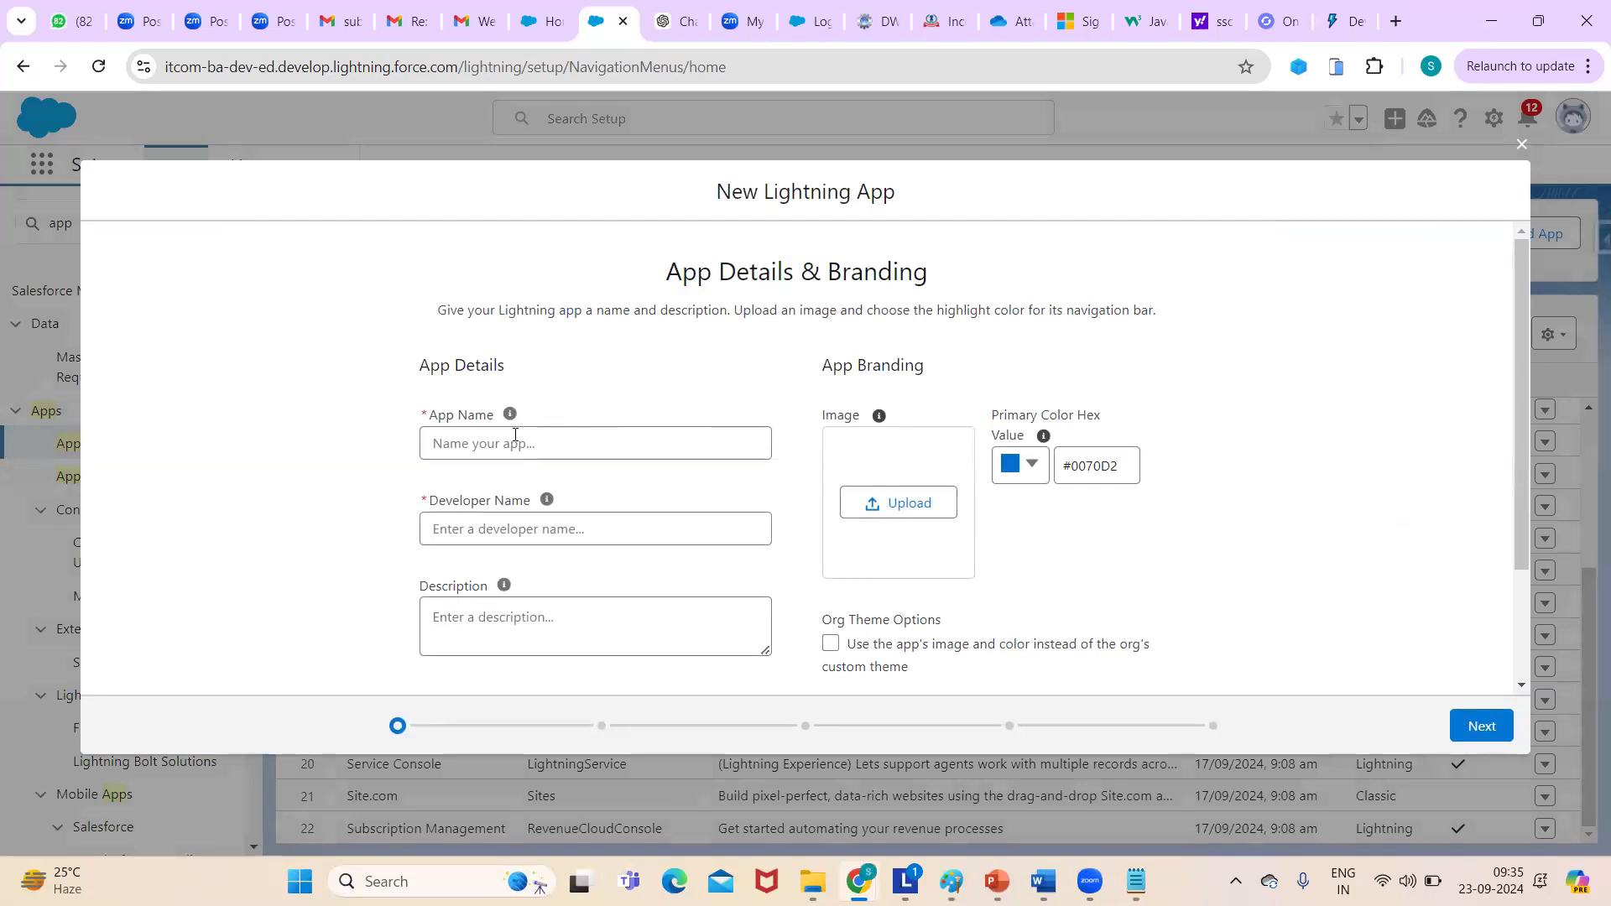
- Name the new app 'Recruting' and cancel the app image upload
click(515, 435)
text(Recruting)
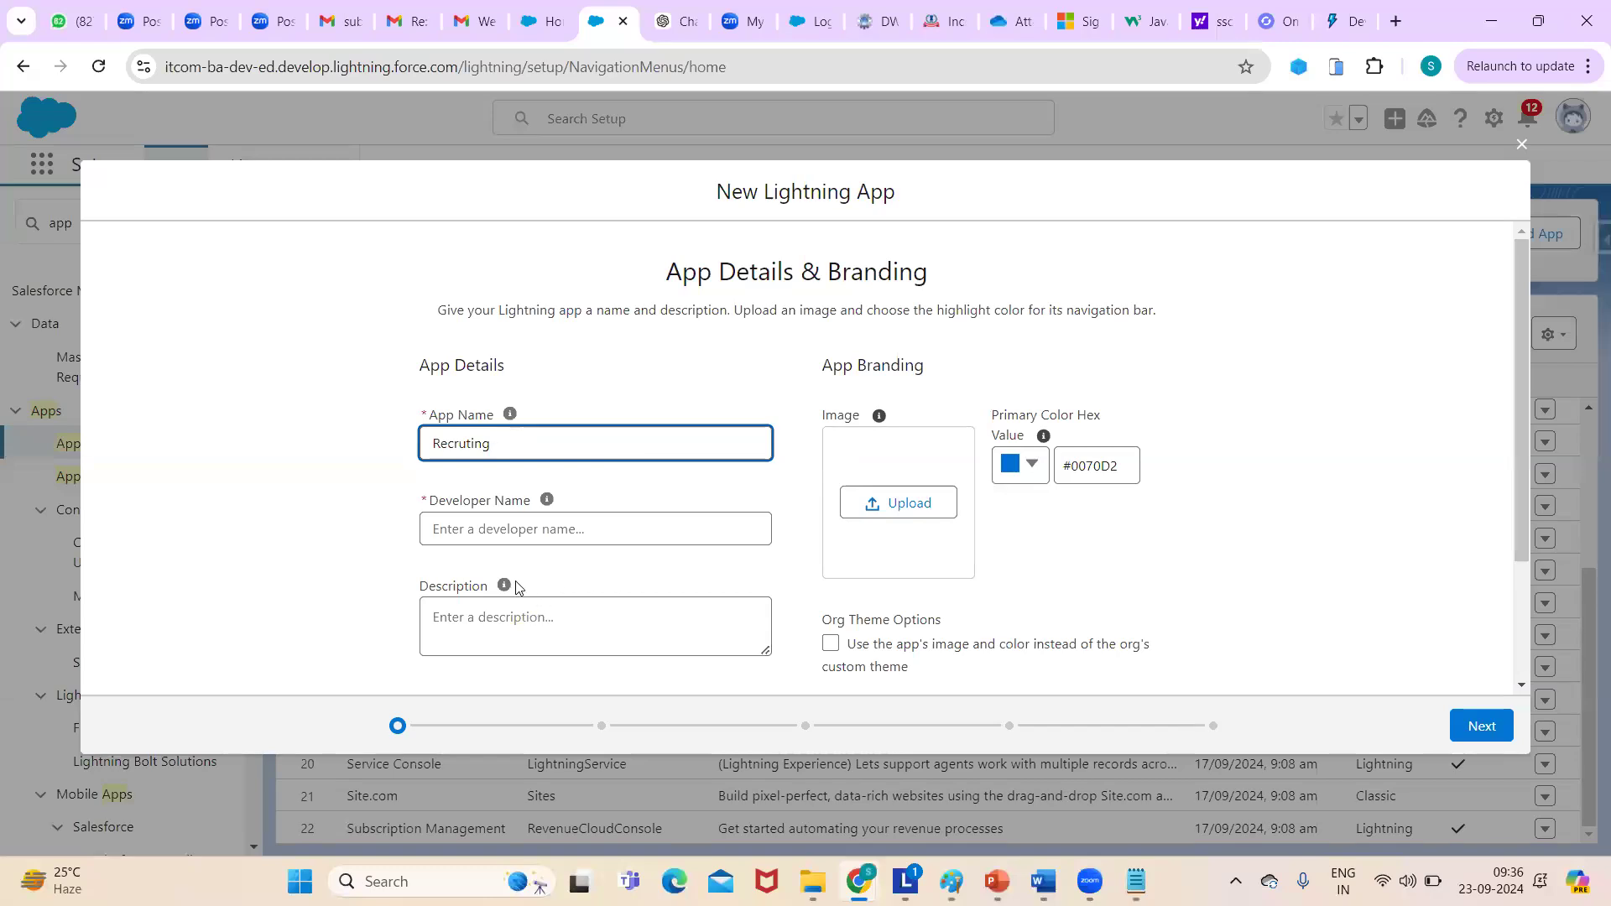
click(507, 528)
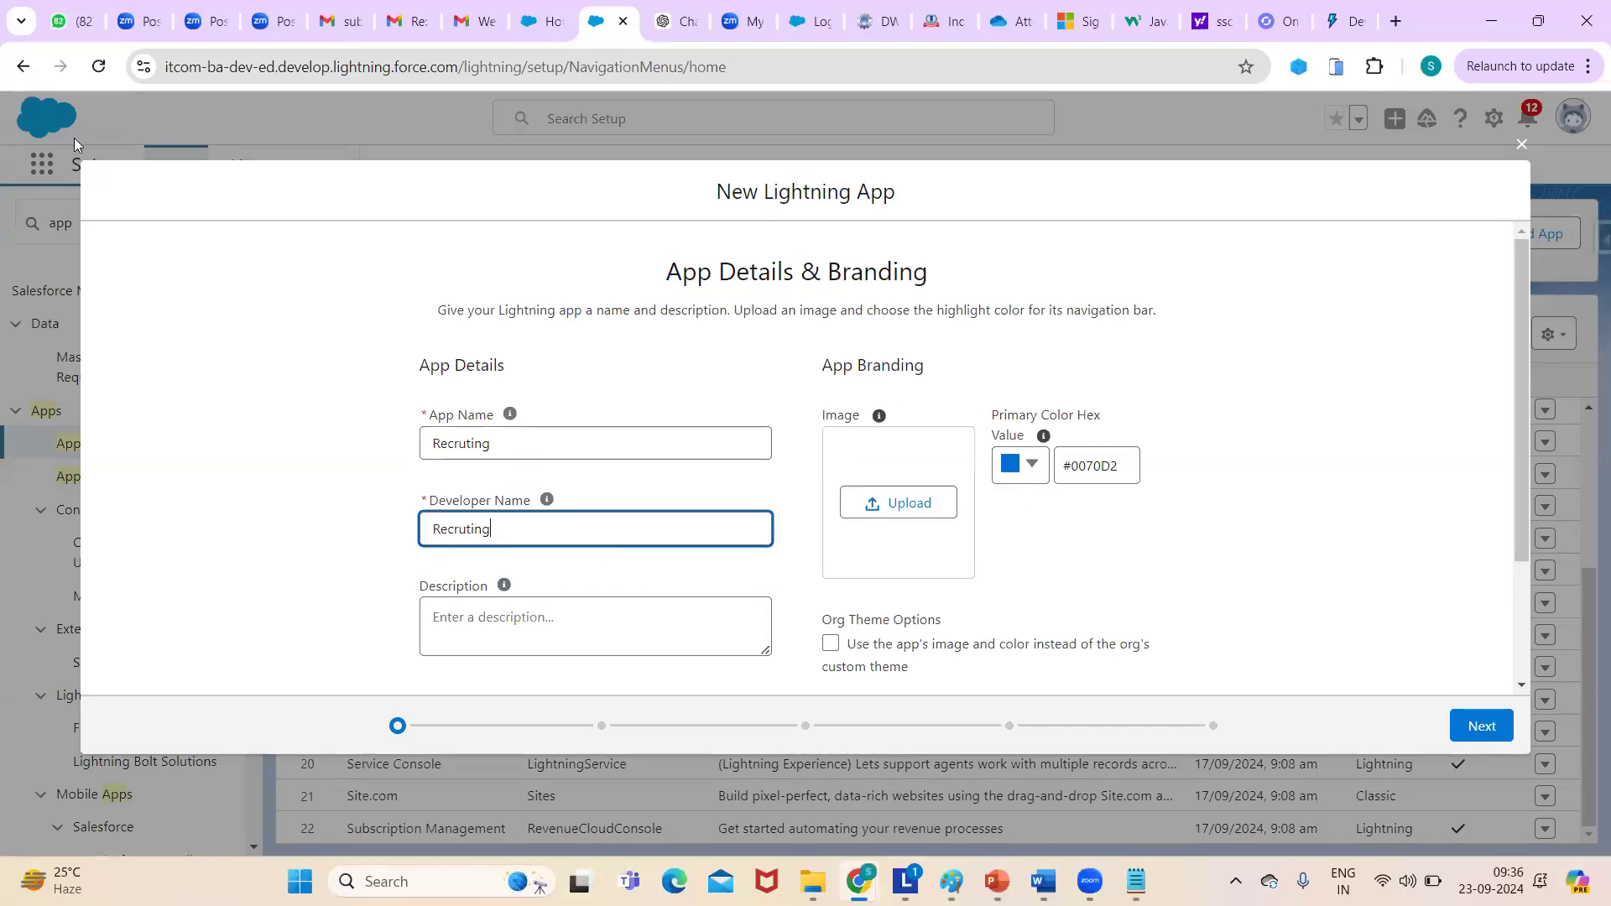
click(913, 510)
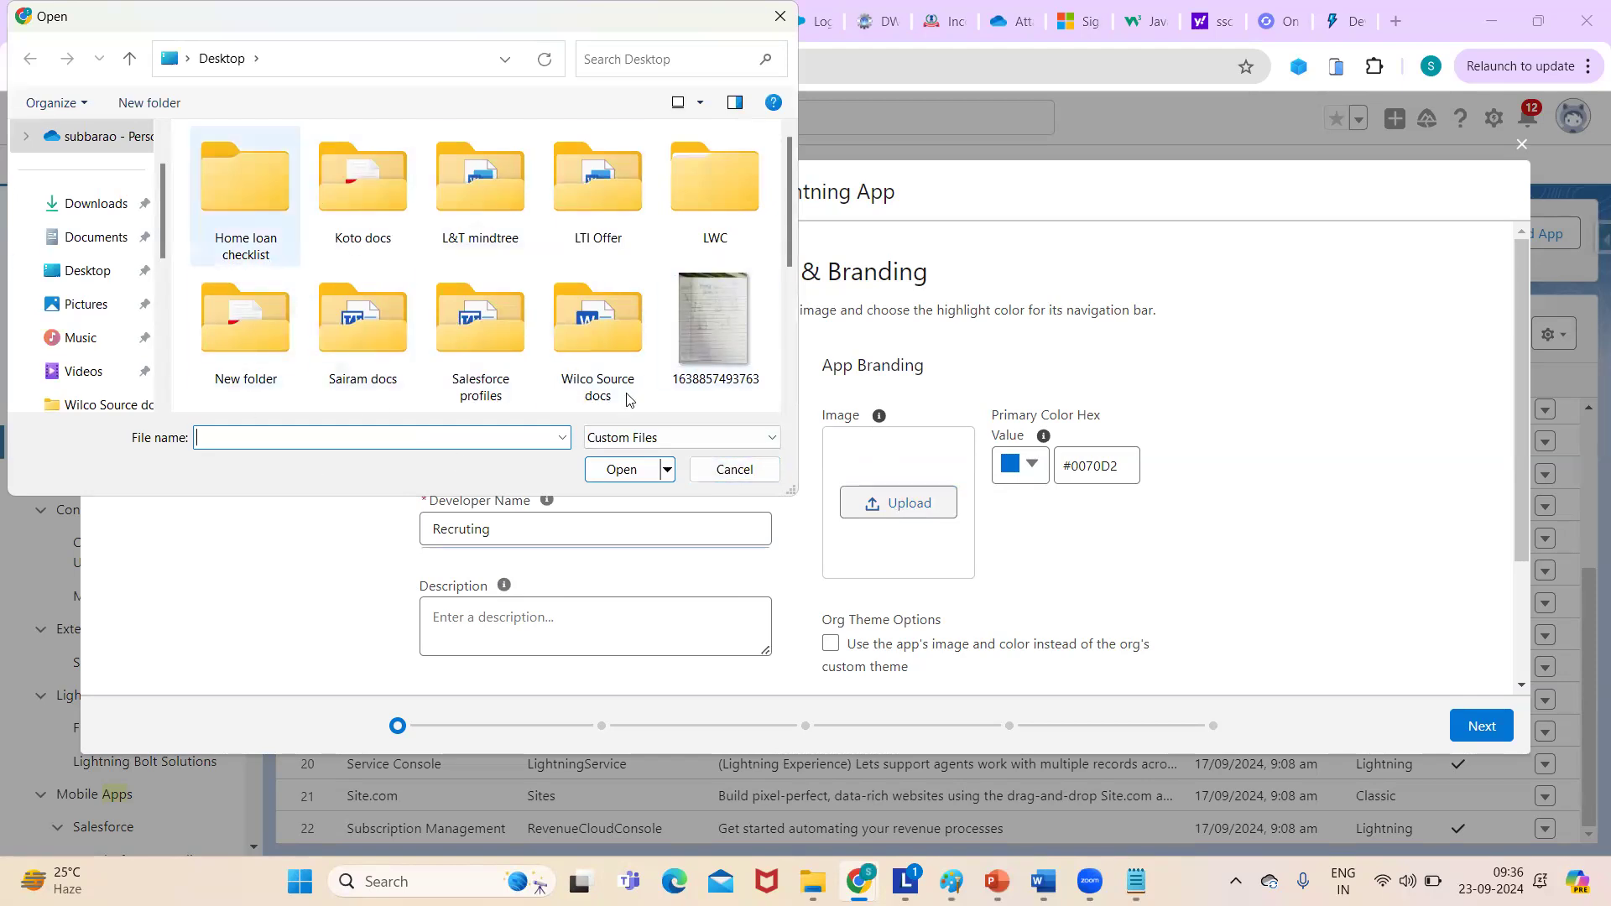
click(714, 471)
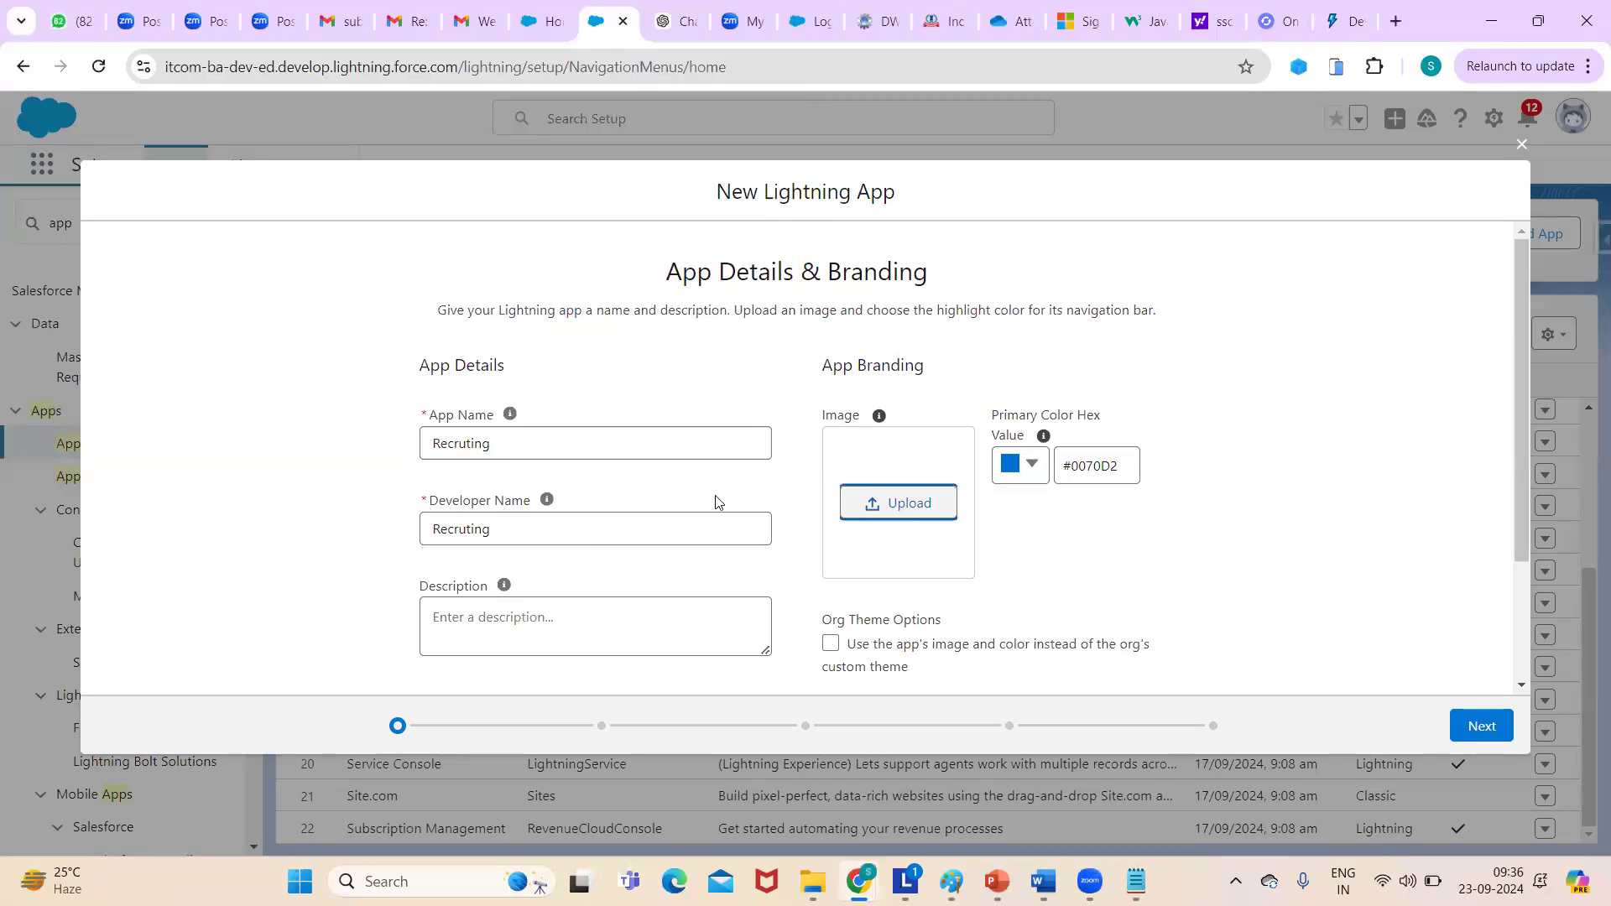
- Set the primary brand colour to green #1FF11F, tick Org Theme Options, and continue to App Options
click(1035, 468)
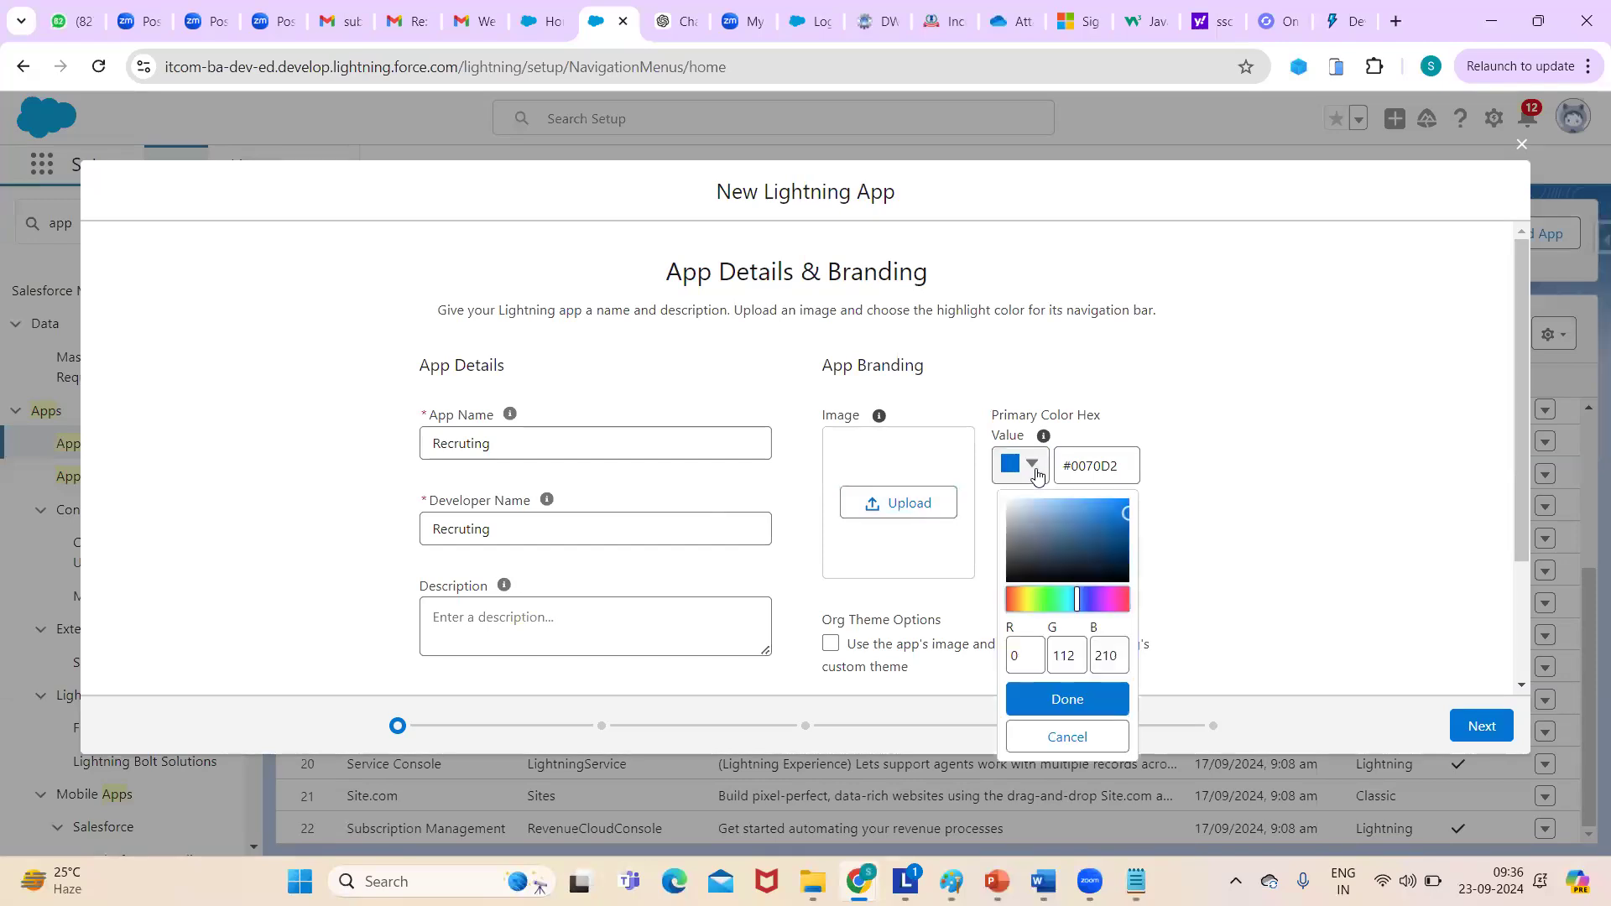
click(1024, 596)
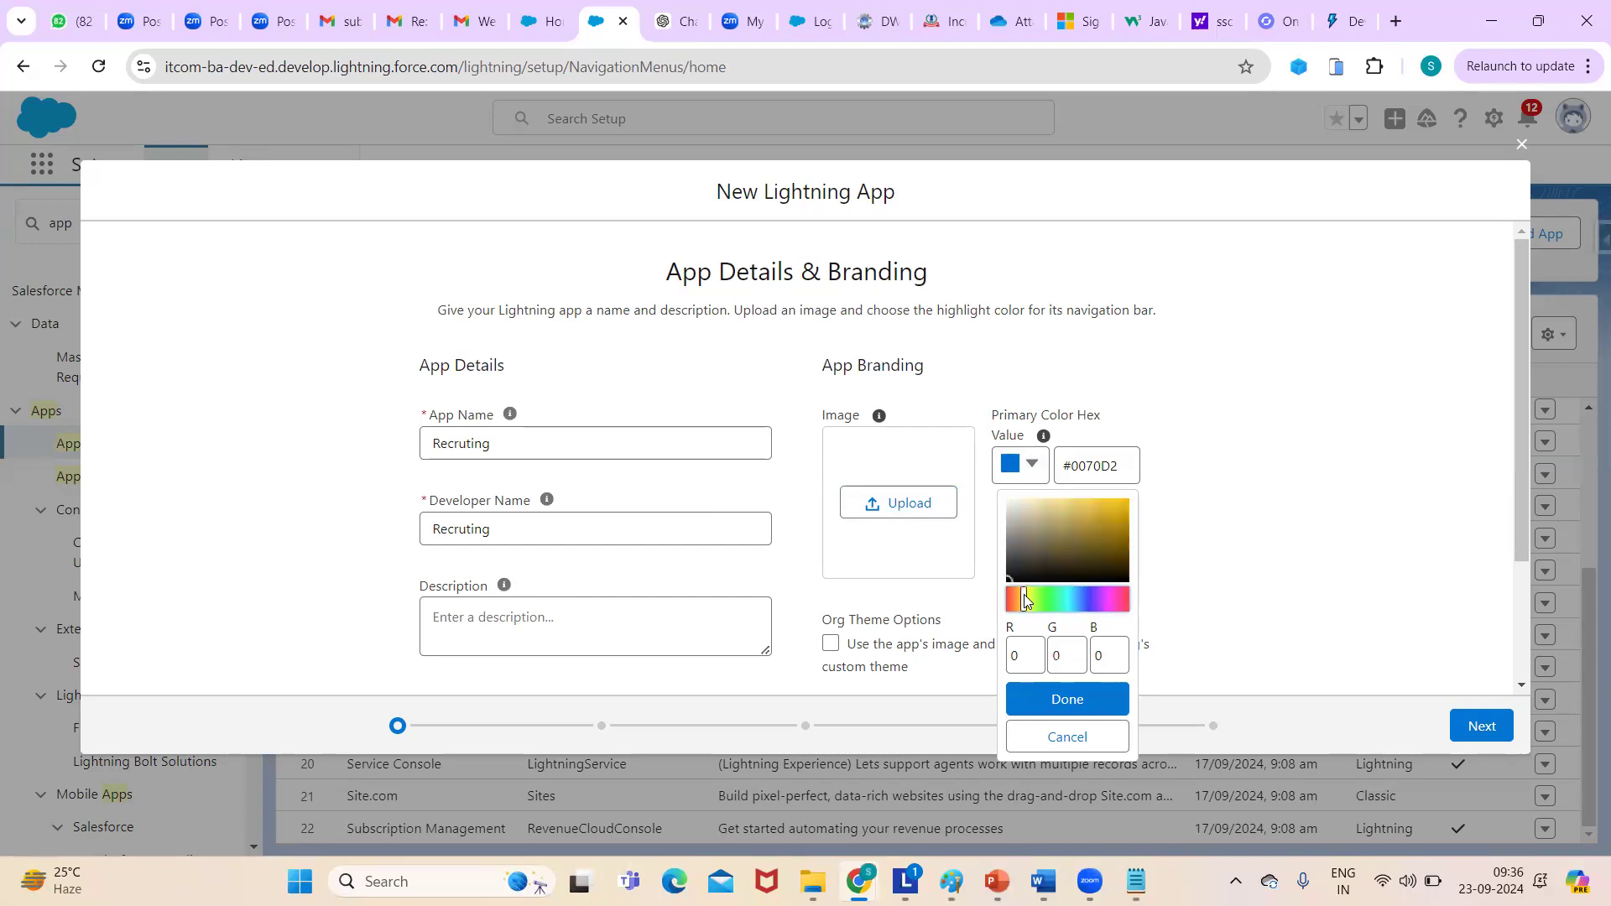
click(1043, 600)
click(1049, 603)
click(1114, 501)
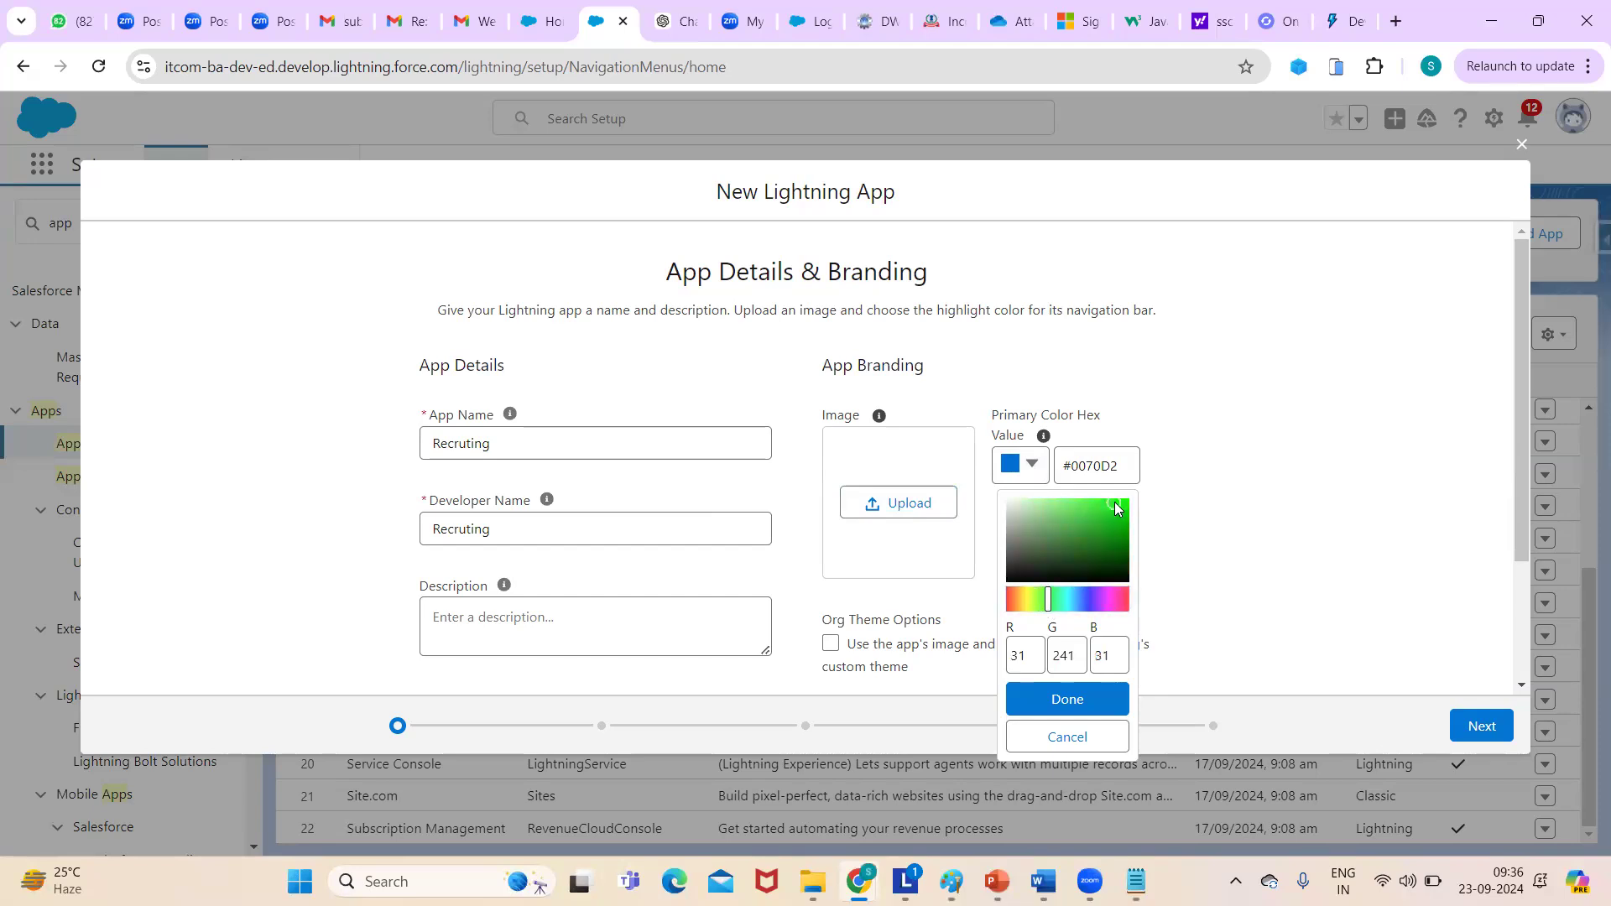
click(1064, 712)
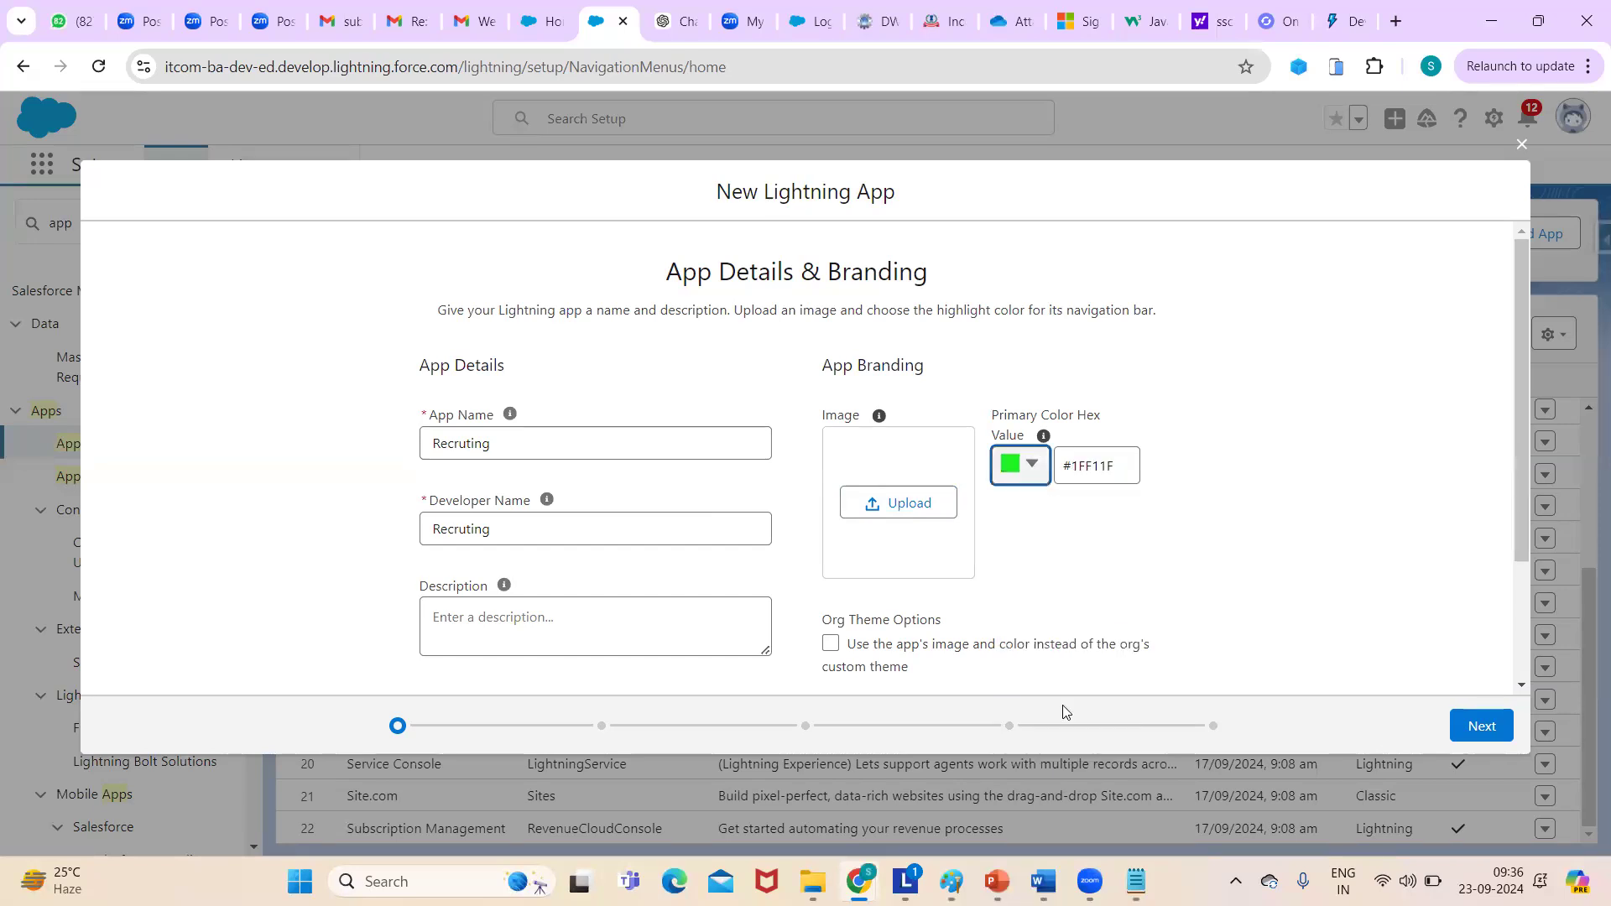
drag(1520, 421, 1533, 574)
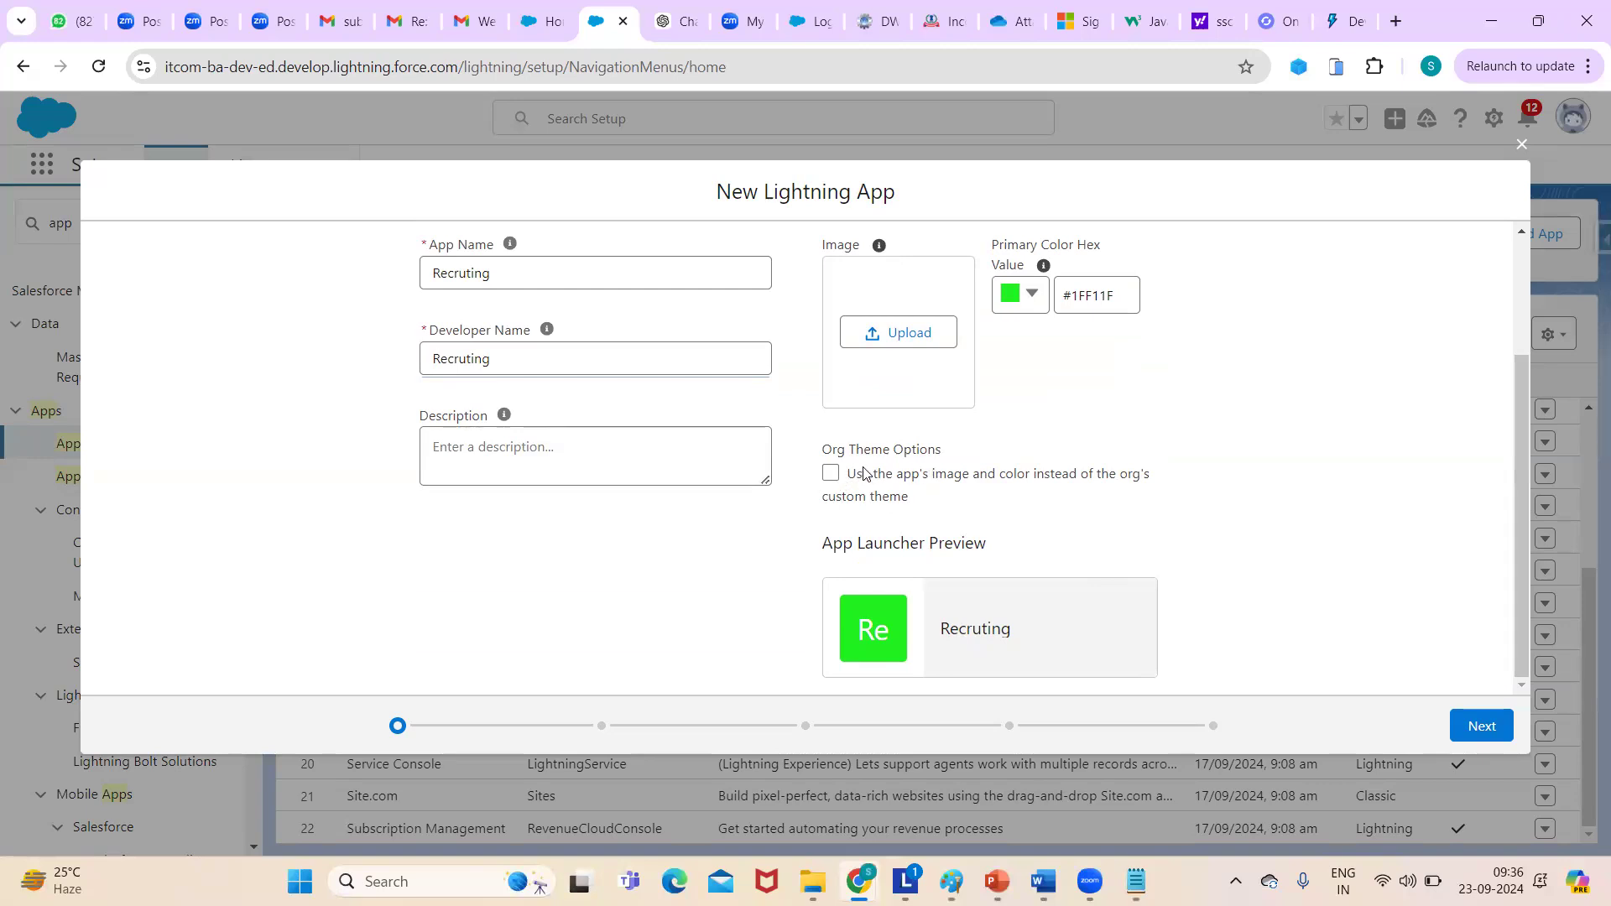
click(830, 476)
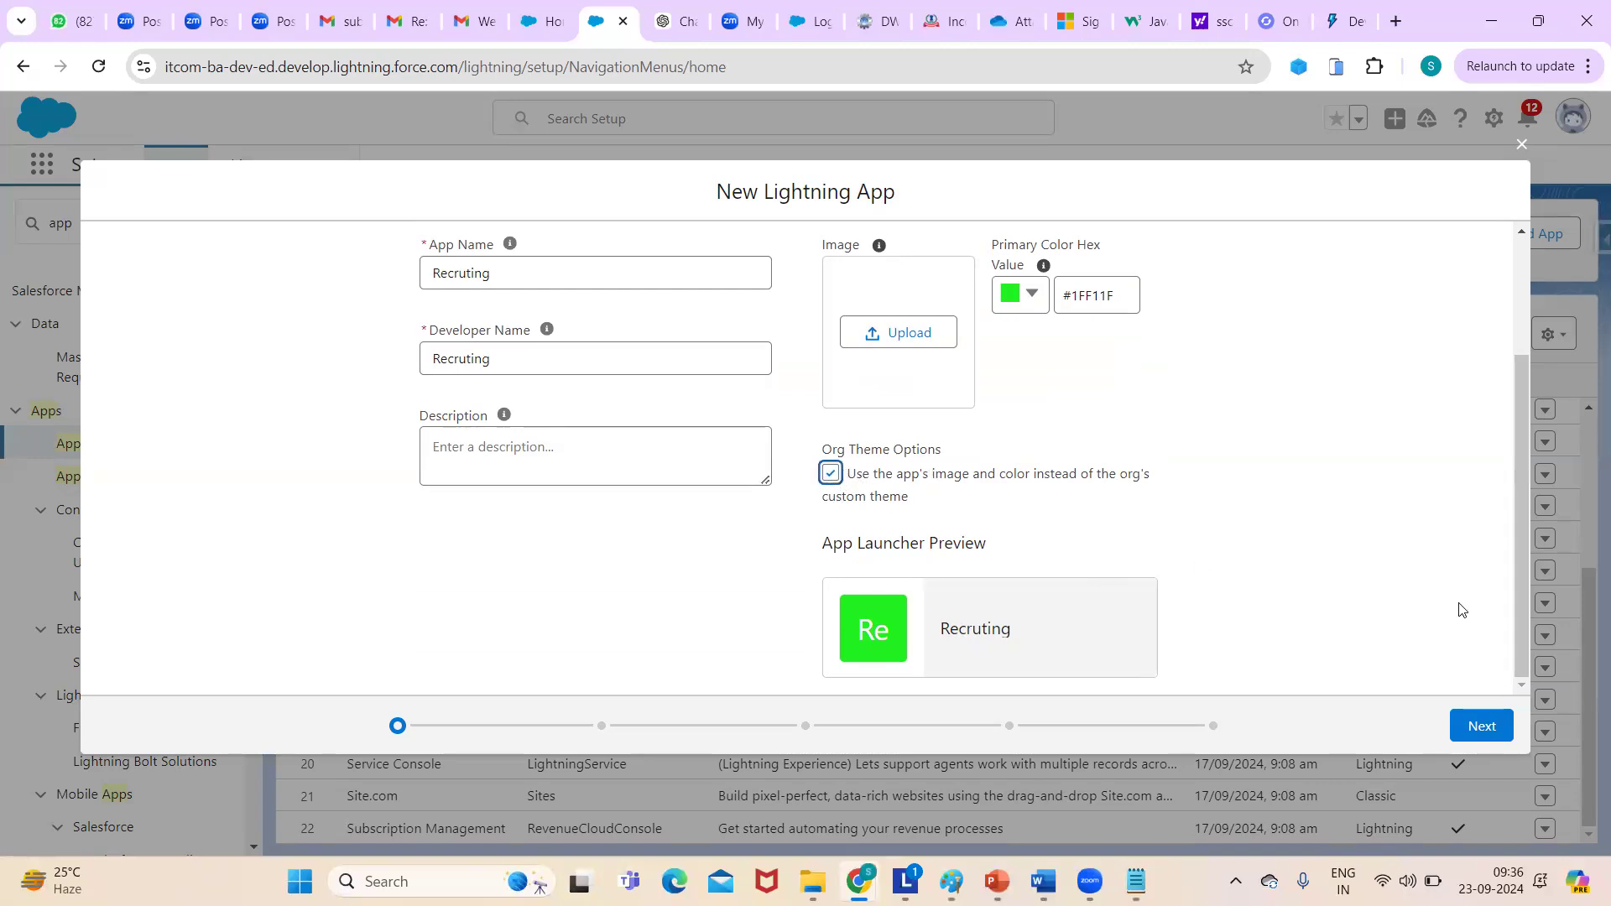
click(1476, 730)
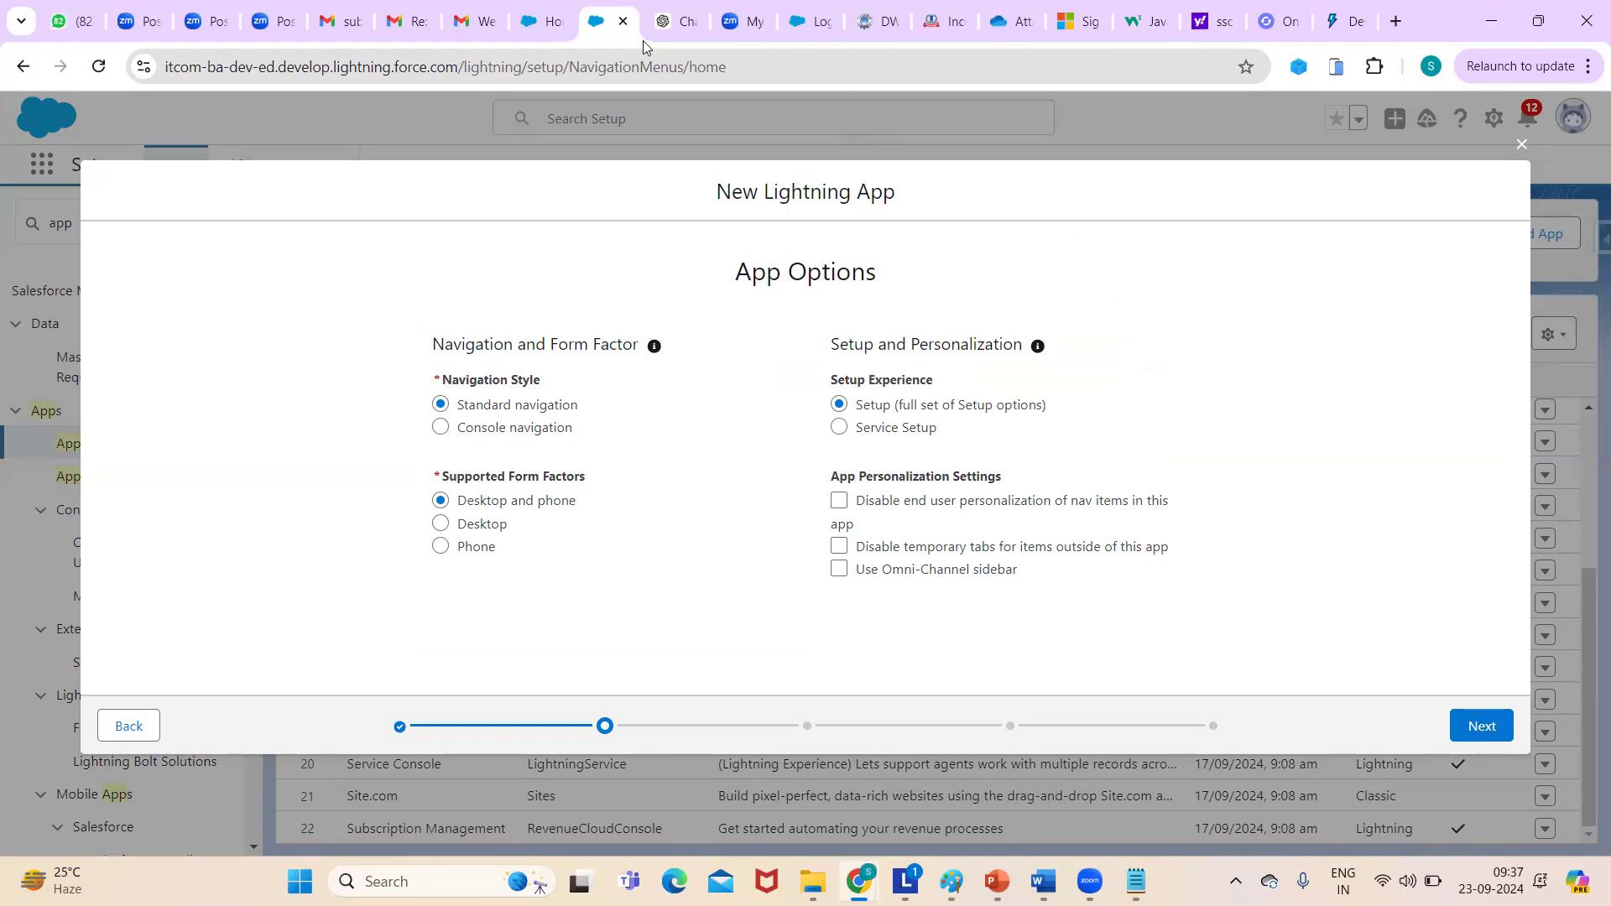
- Duplicate the Salesforce browser tab and launch Service Console via an App Launcher search for 'ser'
right_click(605, 29)
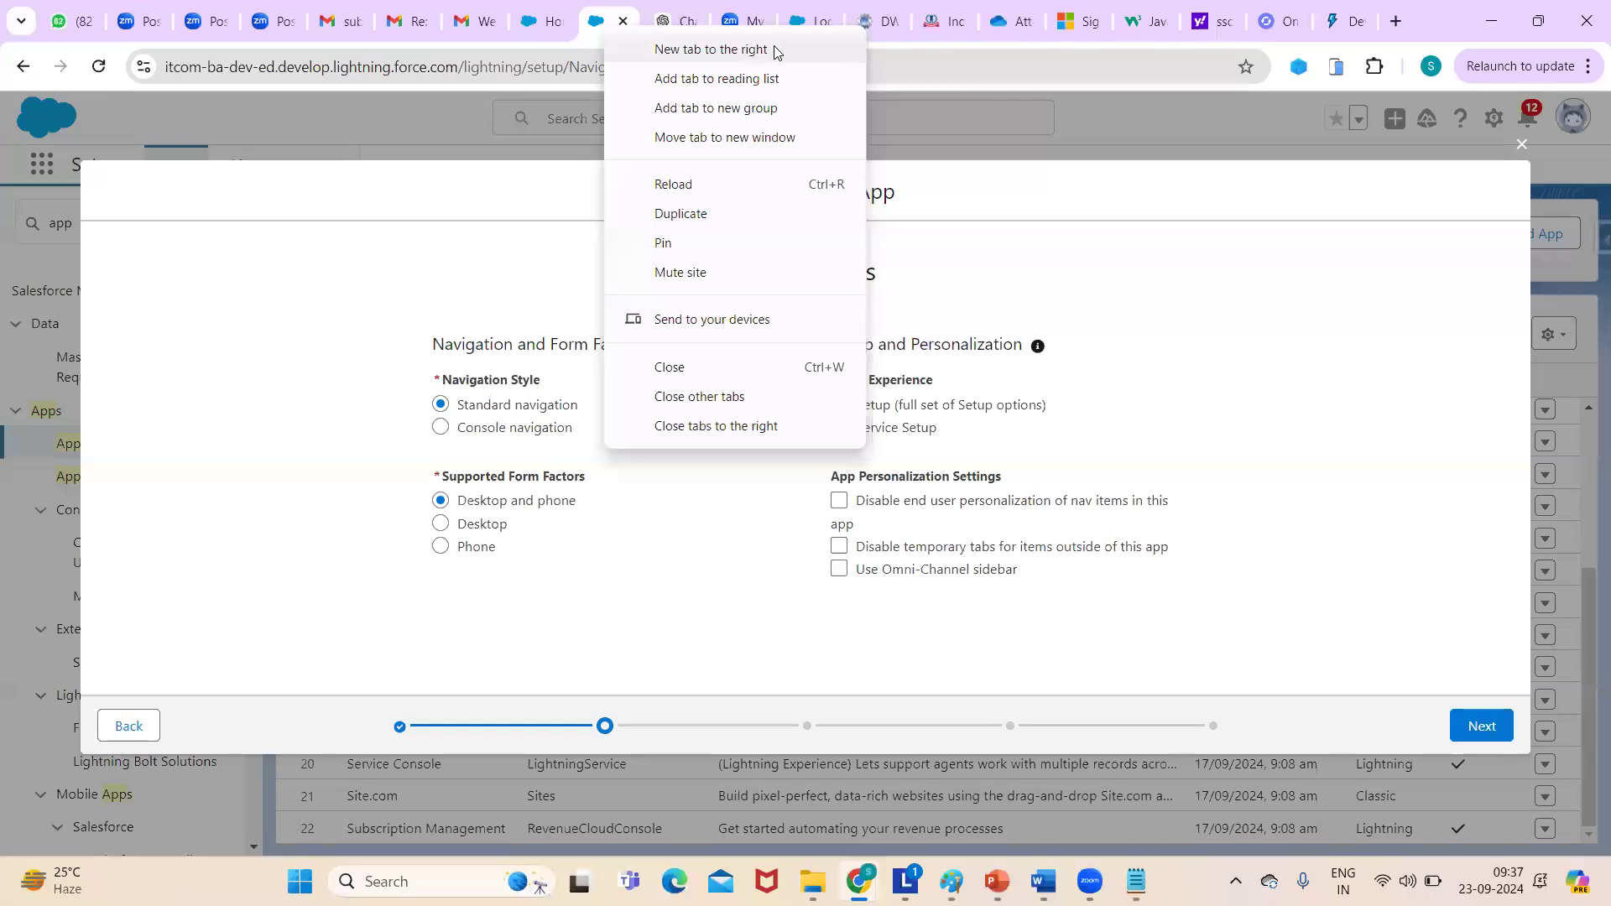
click(682, 214)
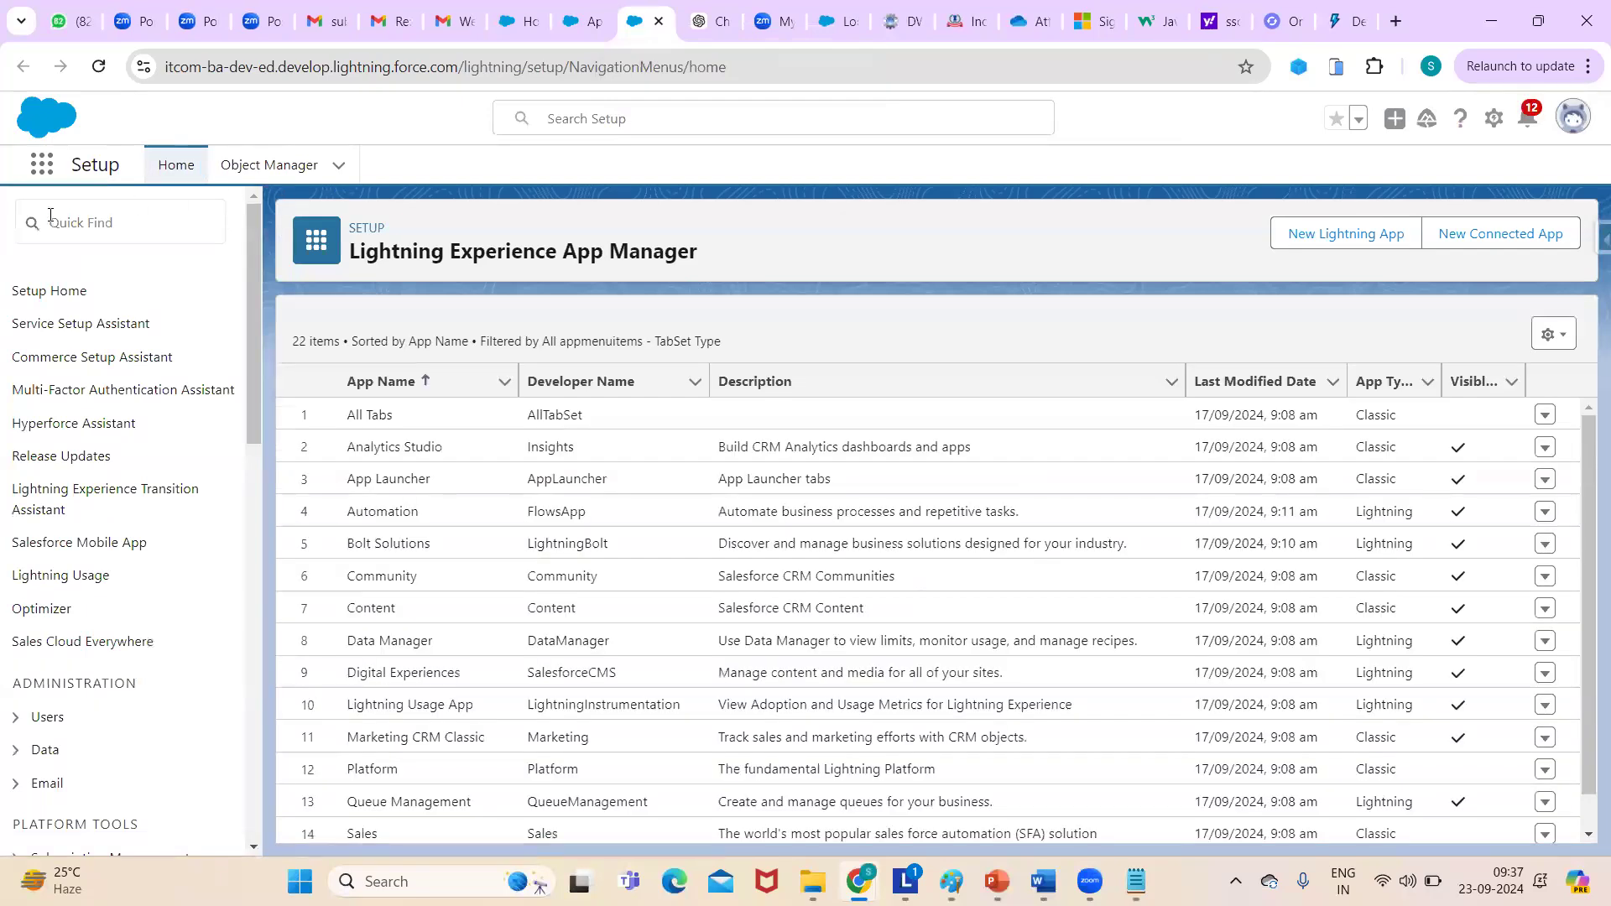
click(39, 164)
text(ser)
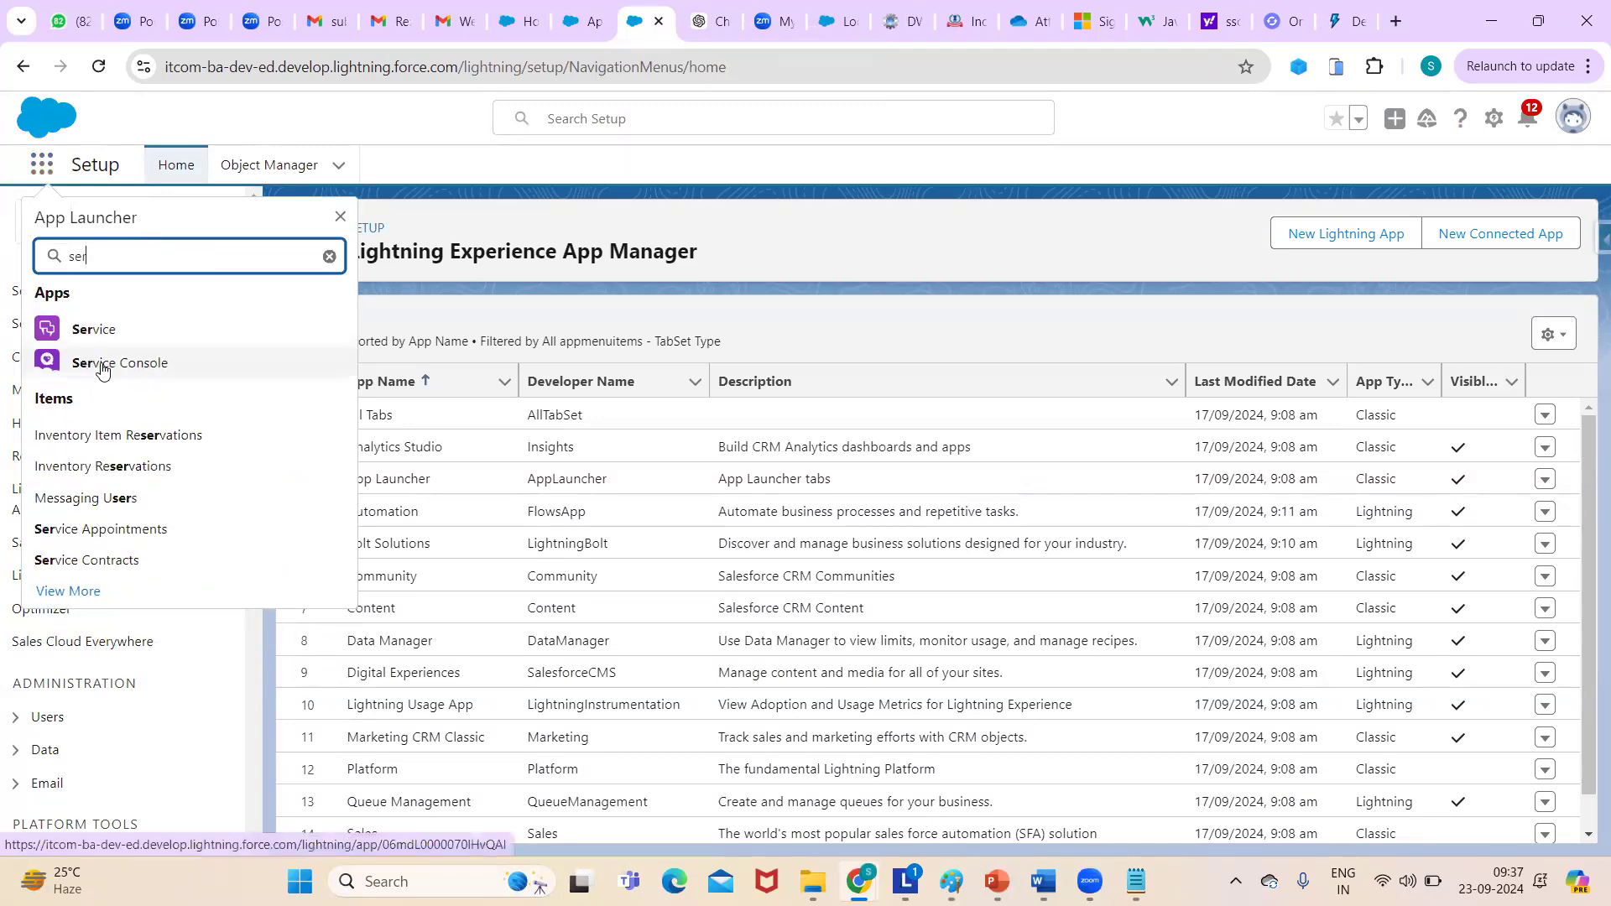
click(103, 366)
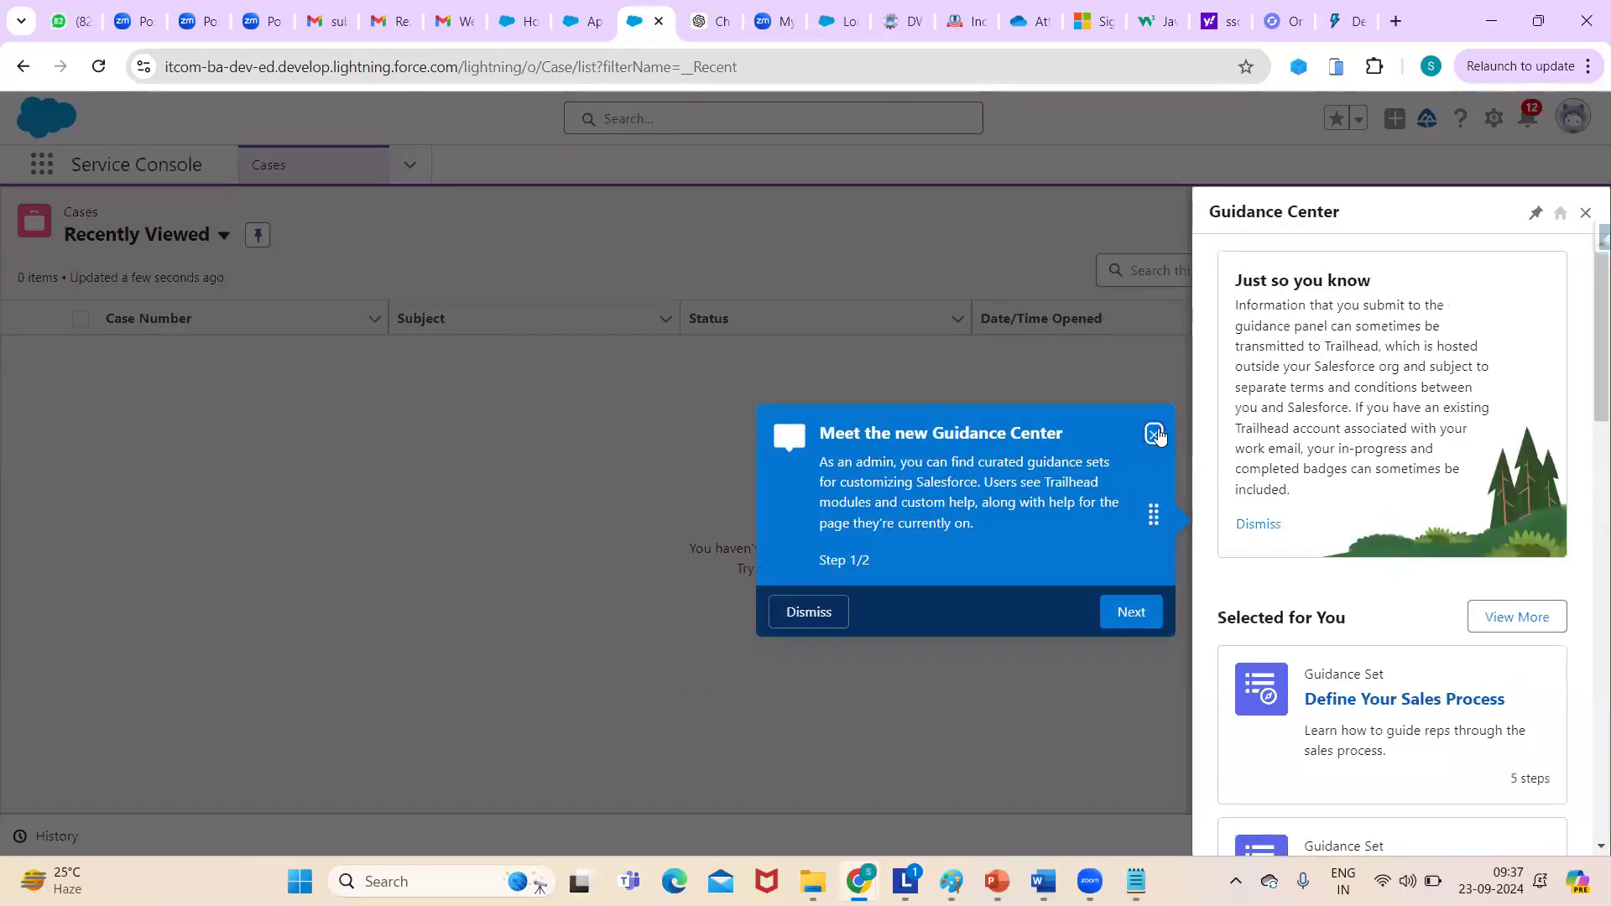
click(1155, 434)
- Close the Guidance Center, go to Service Console's Accounts list, and start a new account
click(1583, 215)
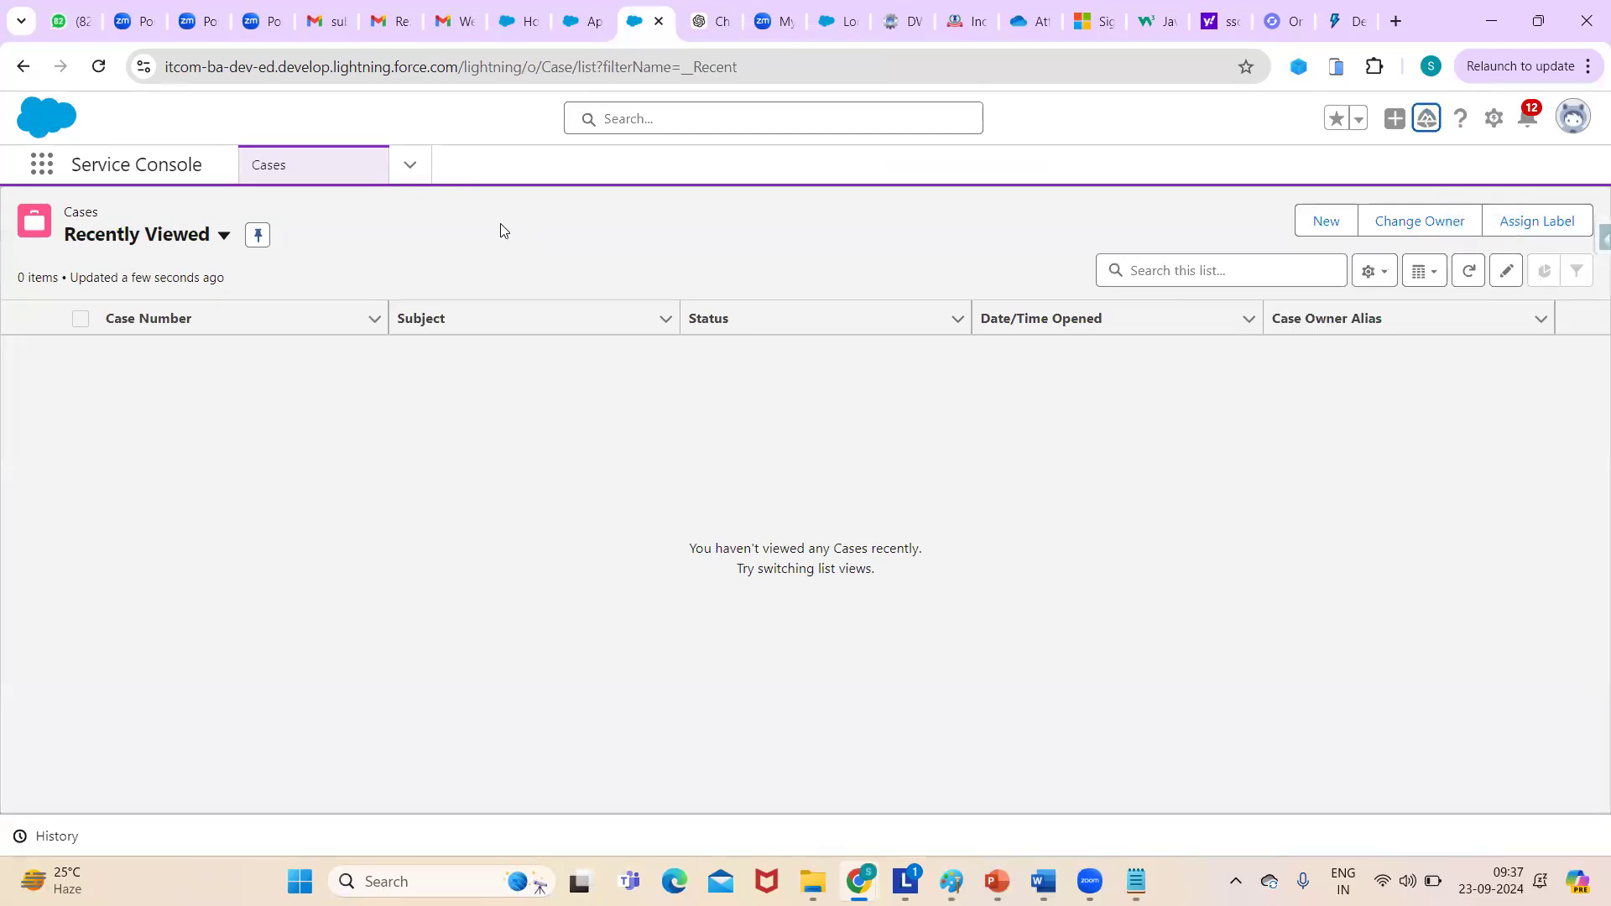
click(411, 167)
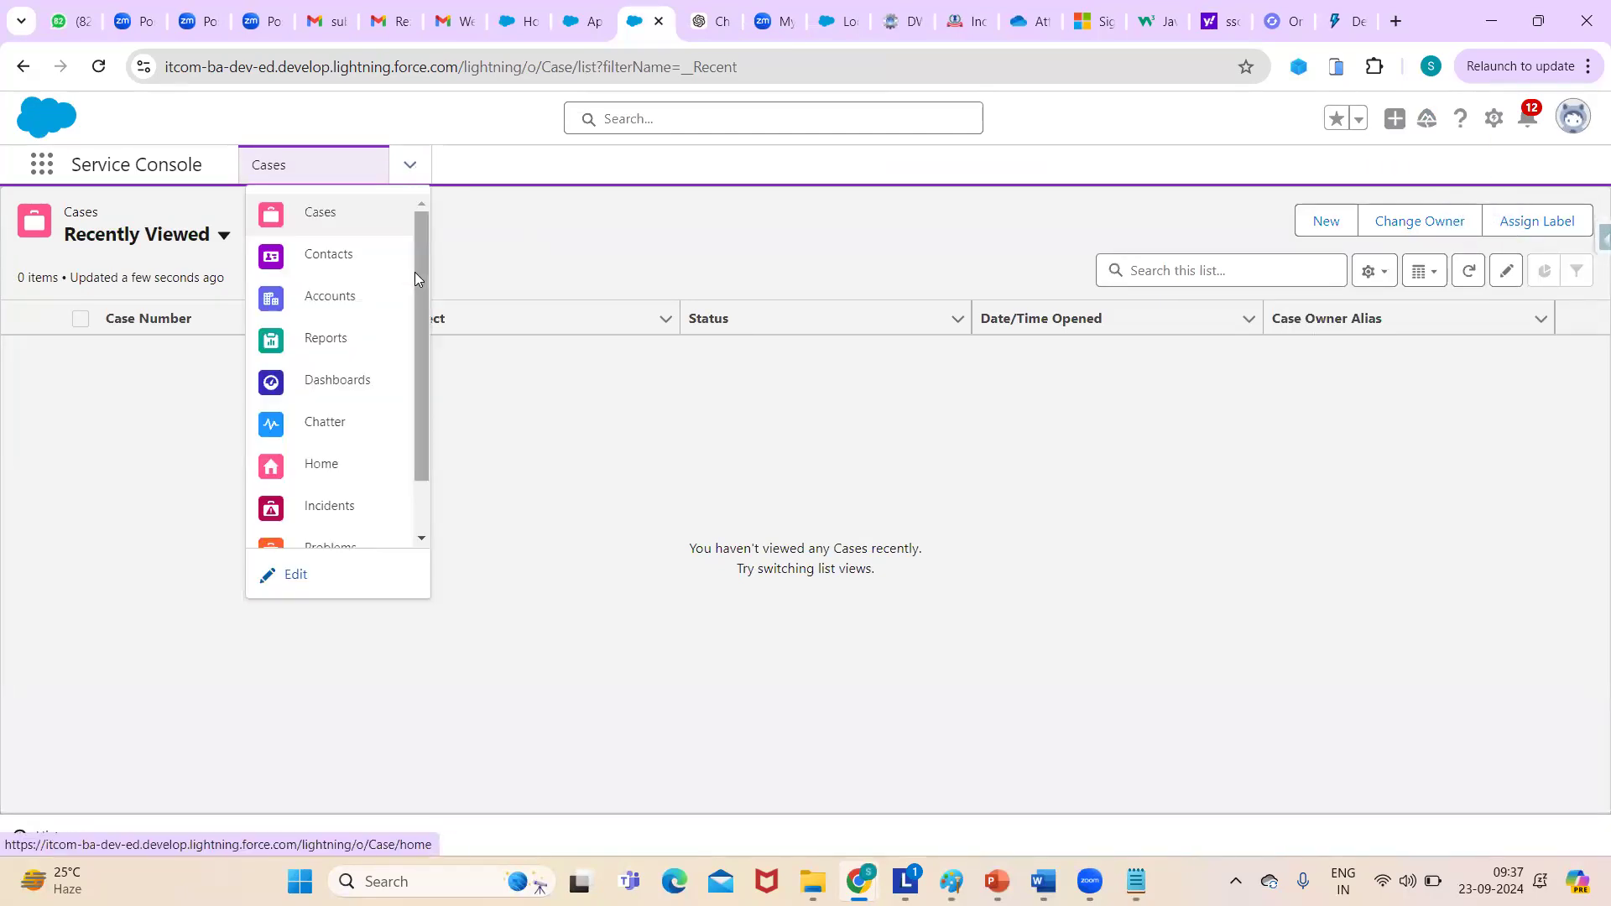
scroll(420, 286, down, 2)
click(289, 574)
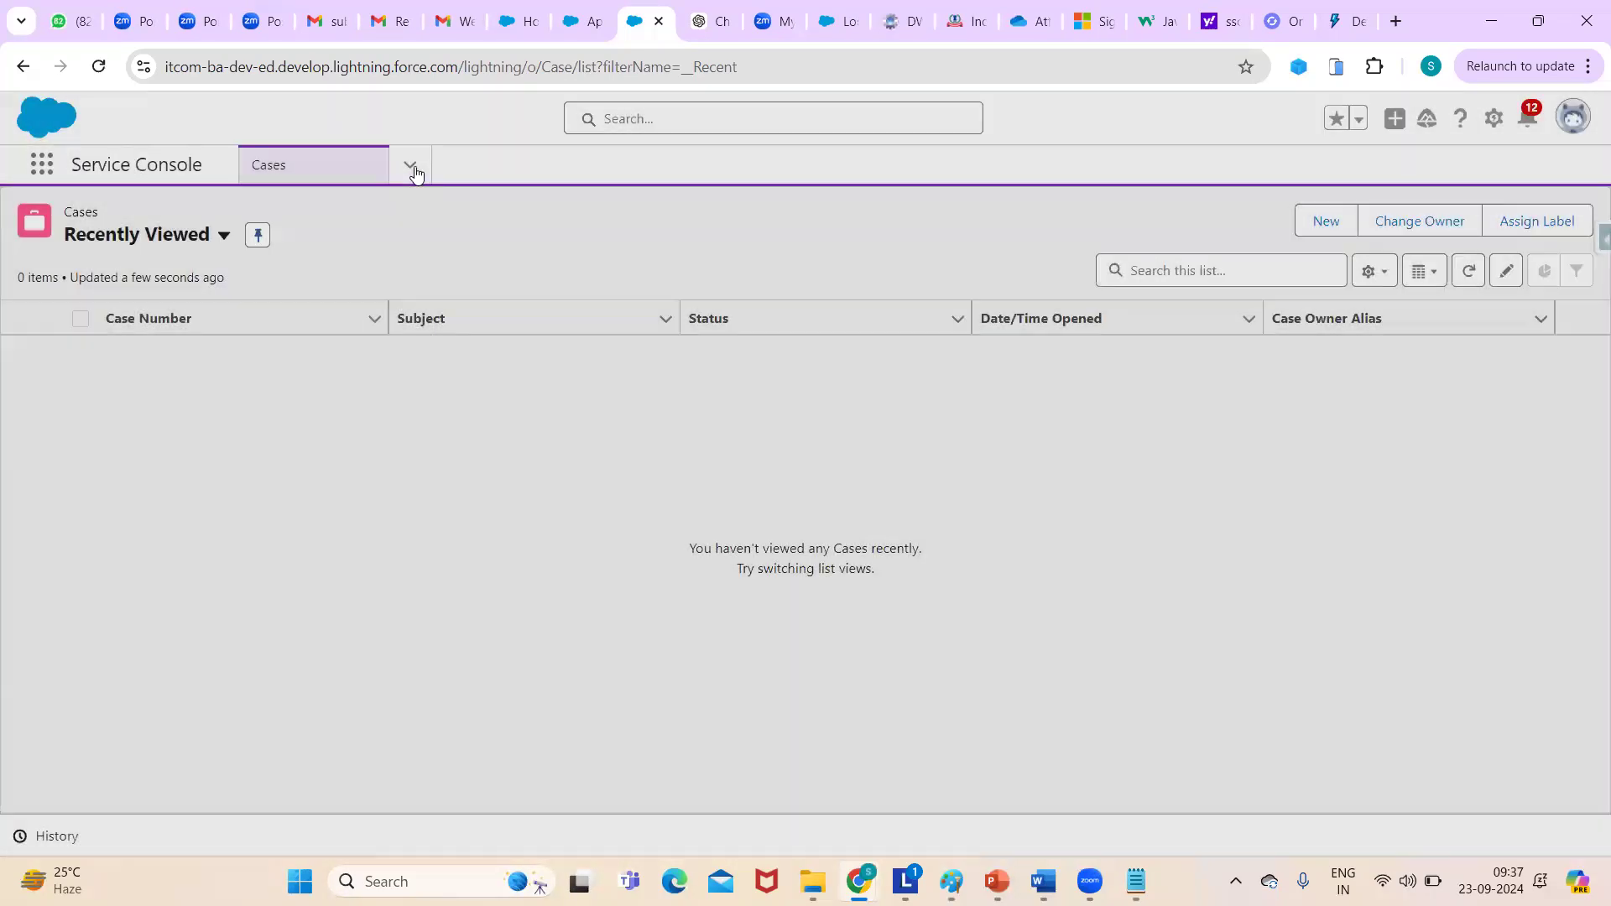
click(411, 166)
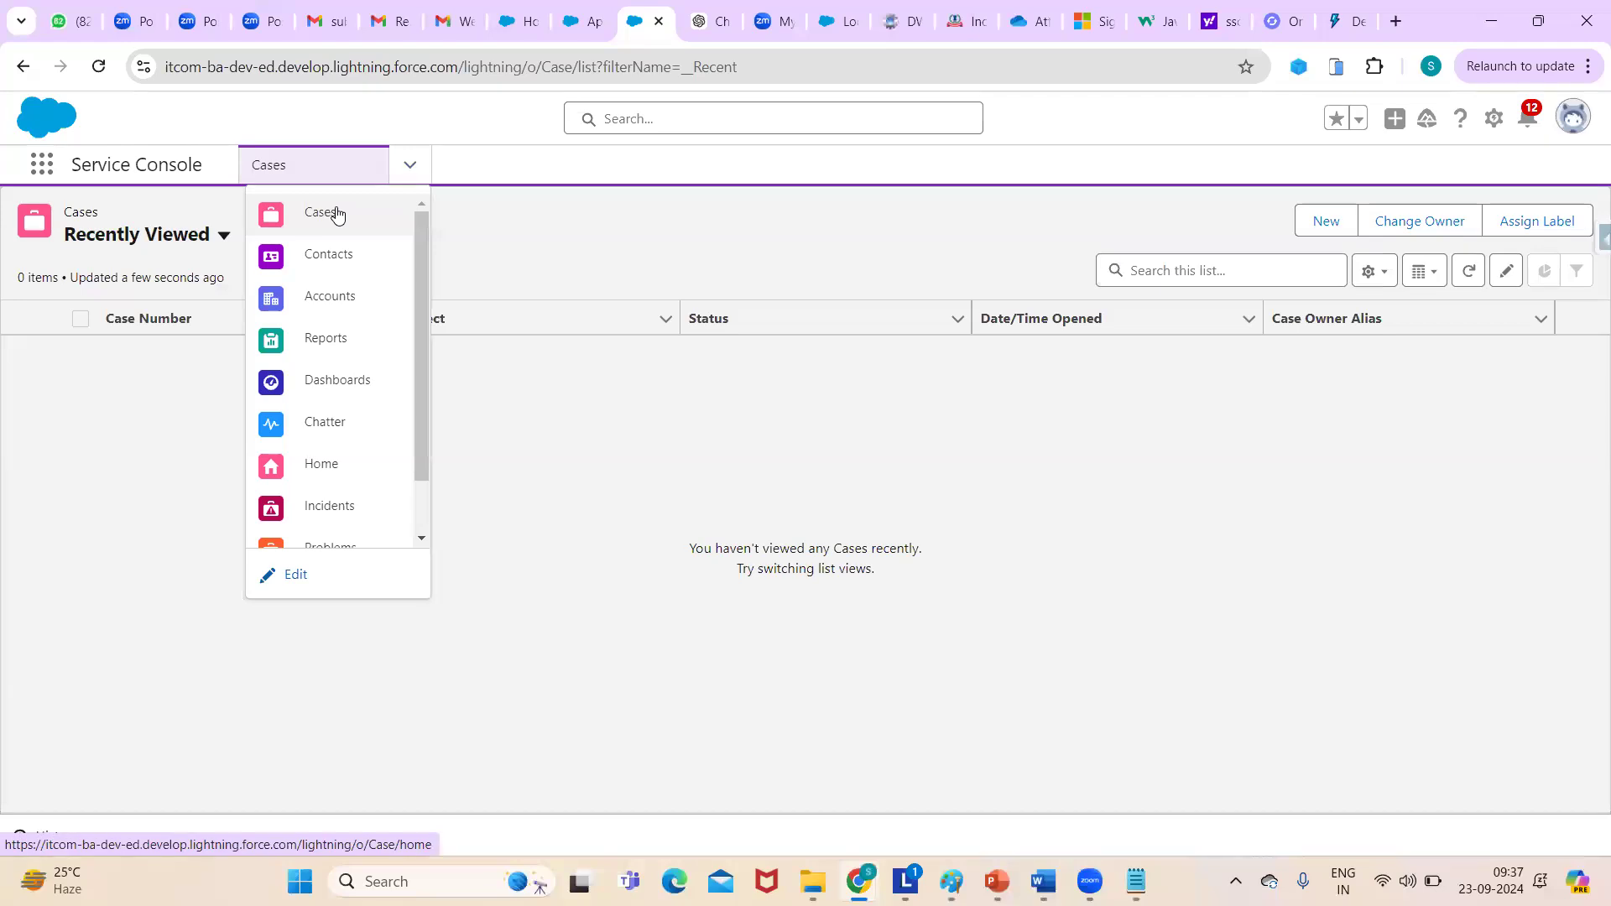
click(336, 287)
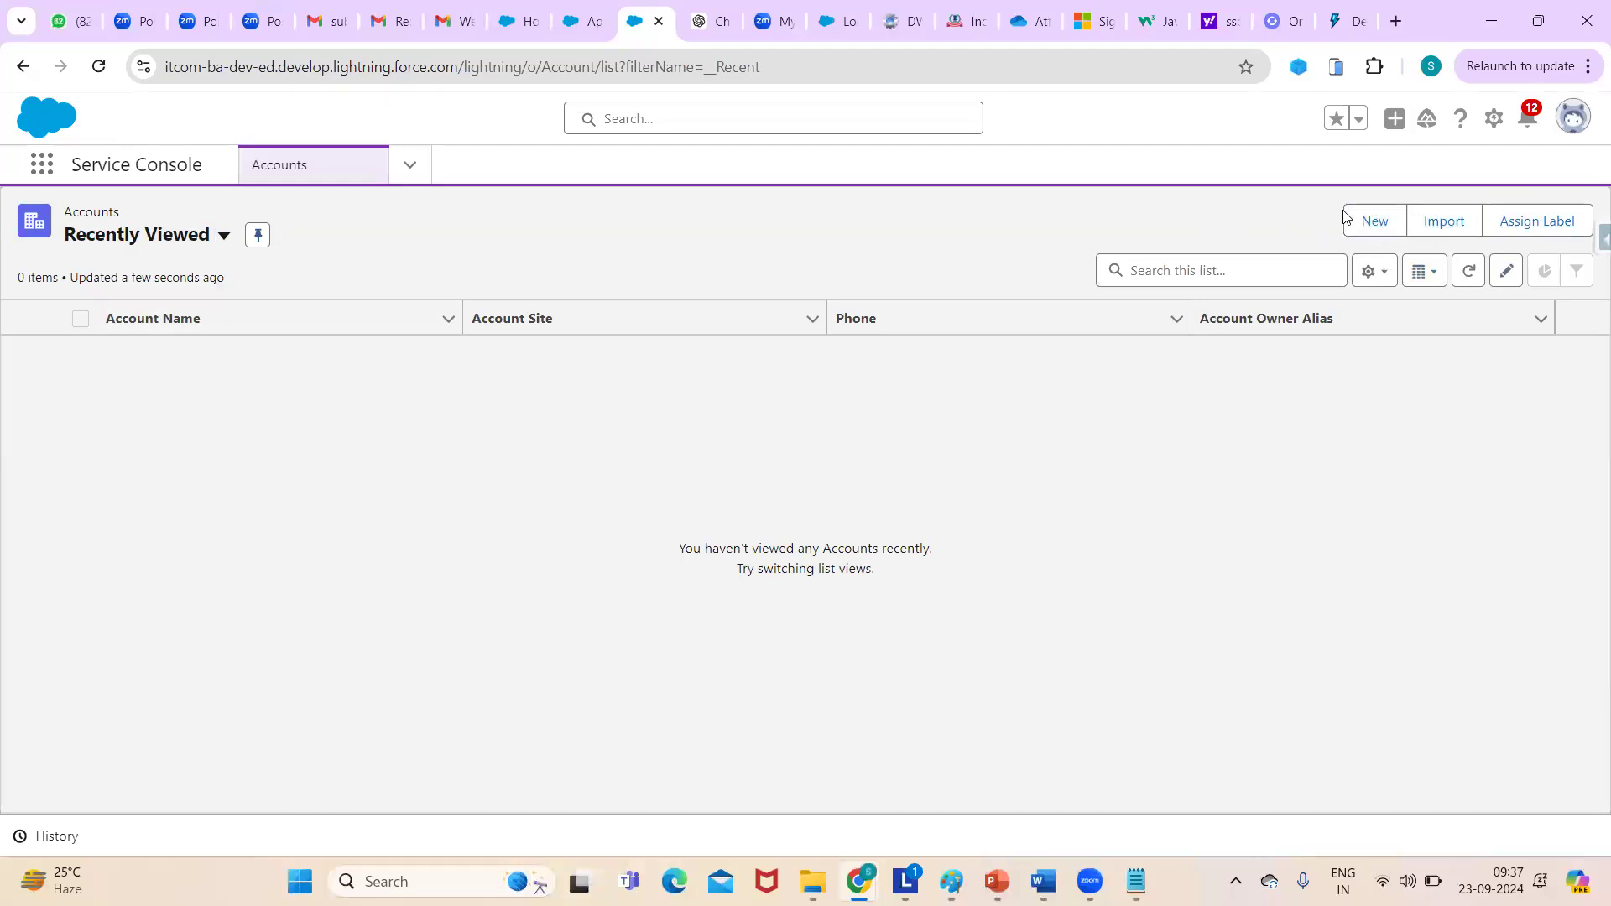
click(1375, 225)
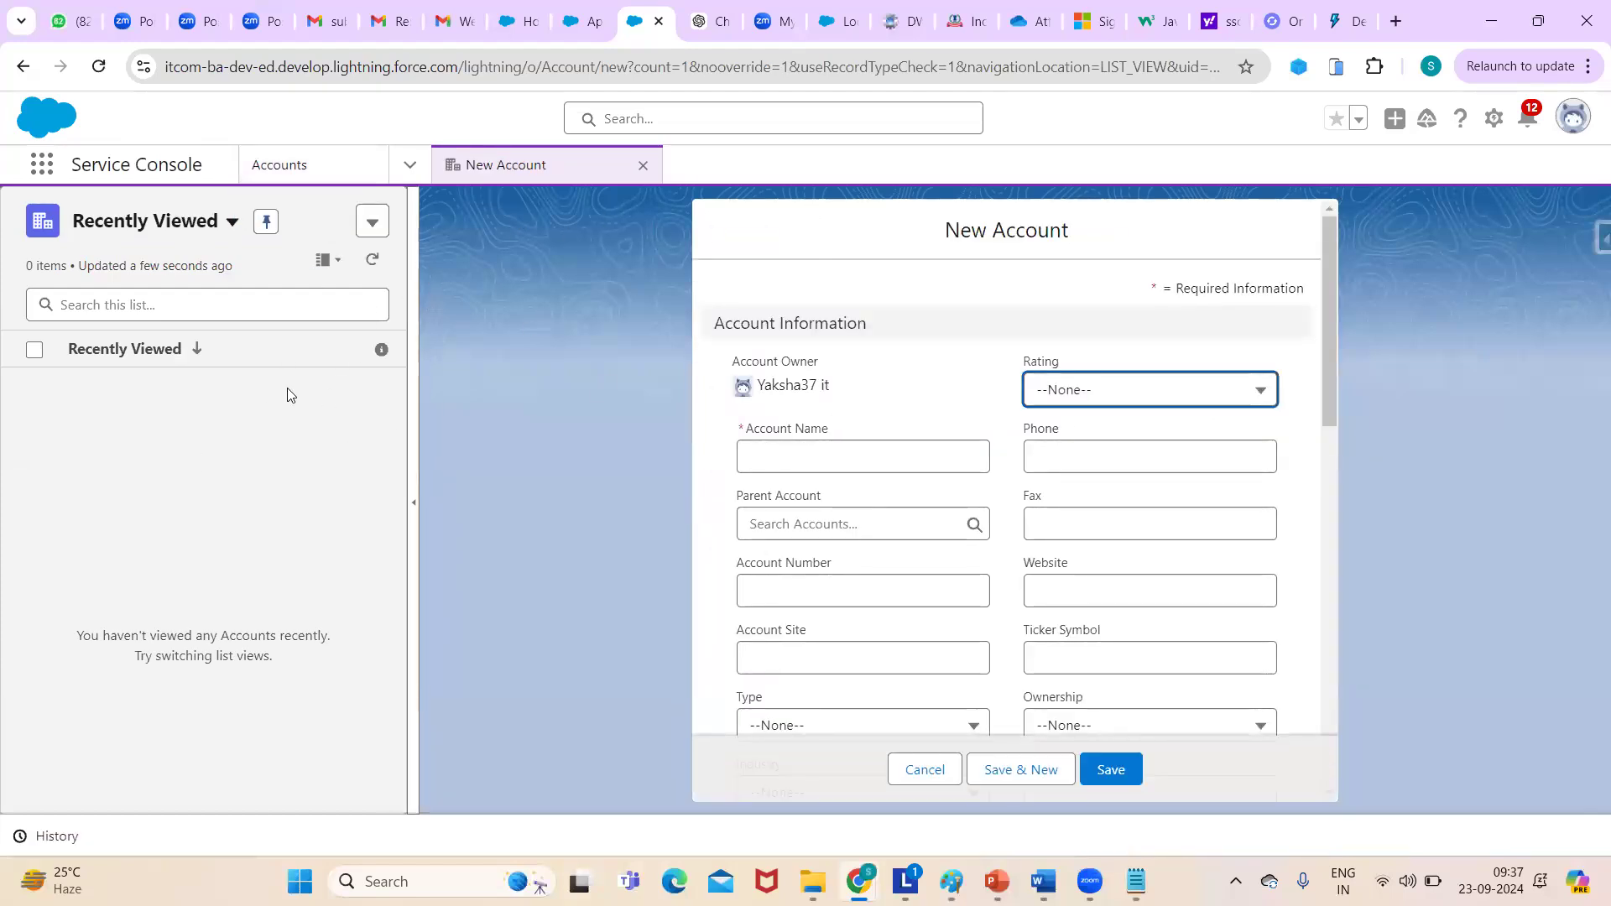
click(411, 299)
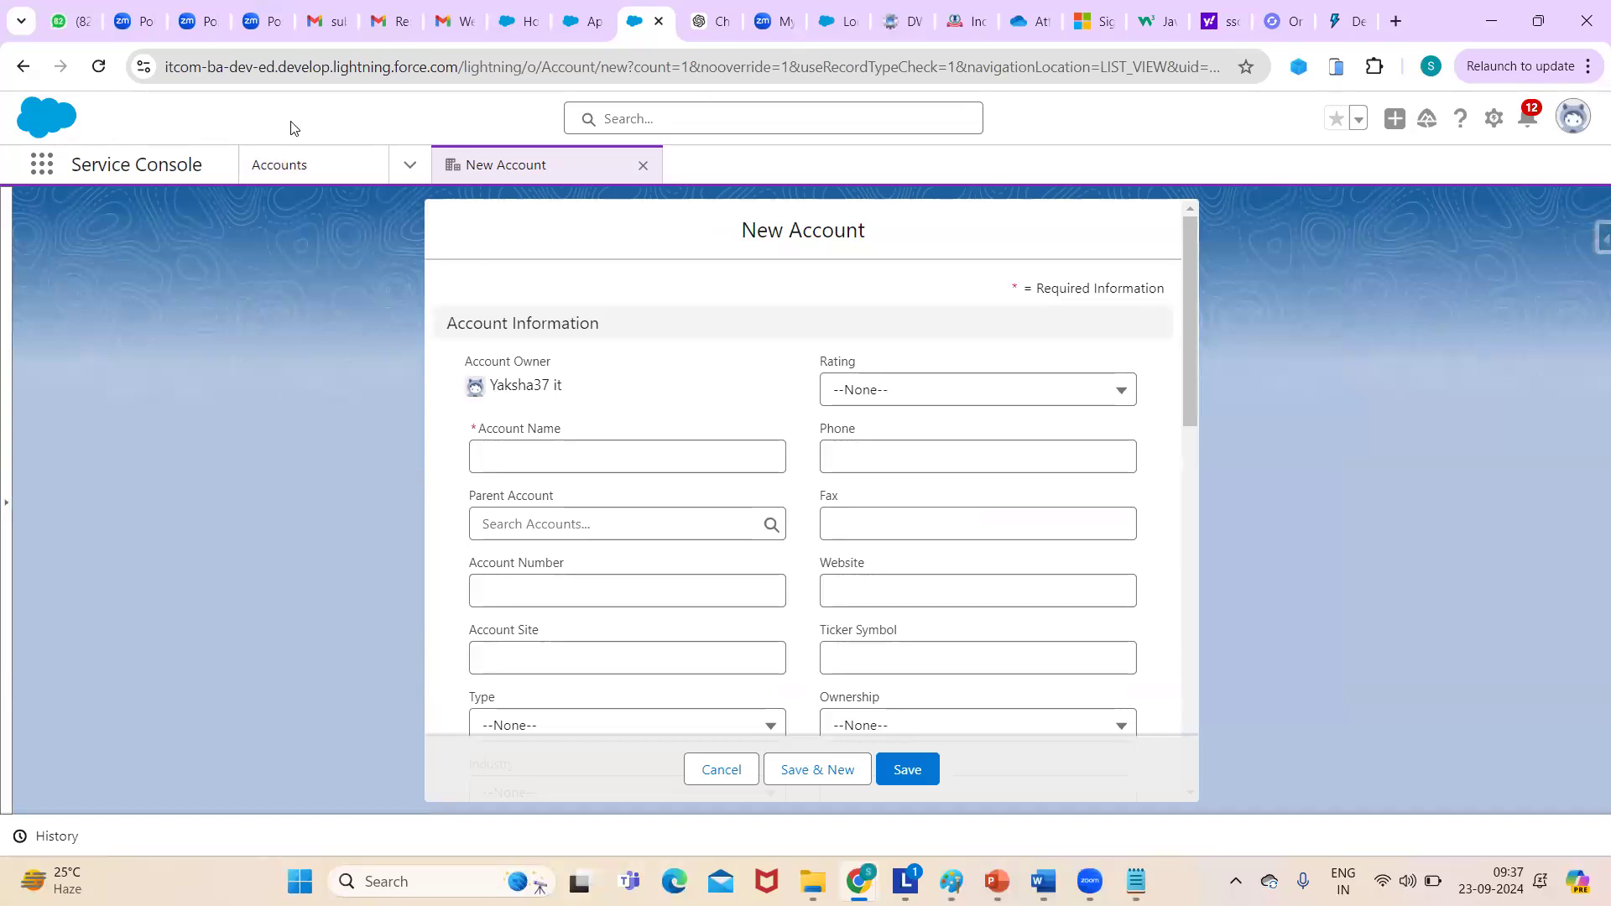
- Switch to the Sales app by searching 'sales' in the App Launcher
click(42, 164)
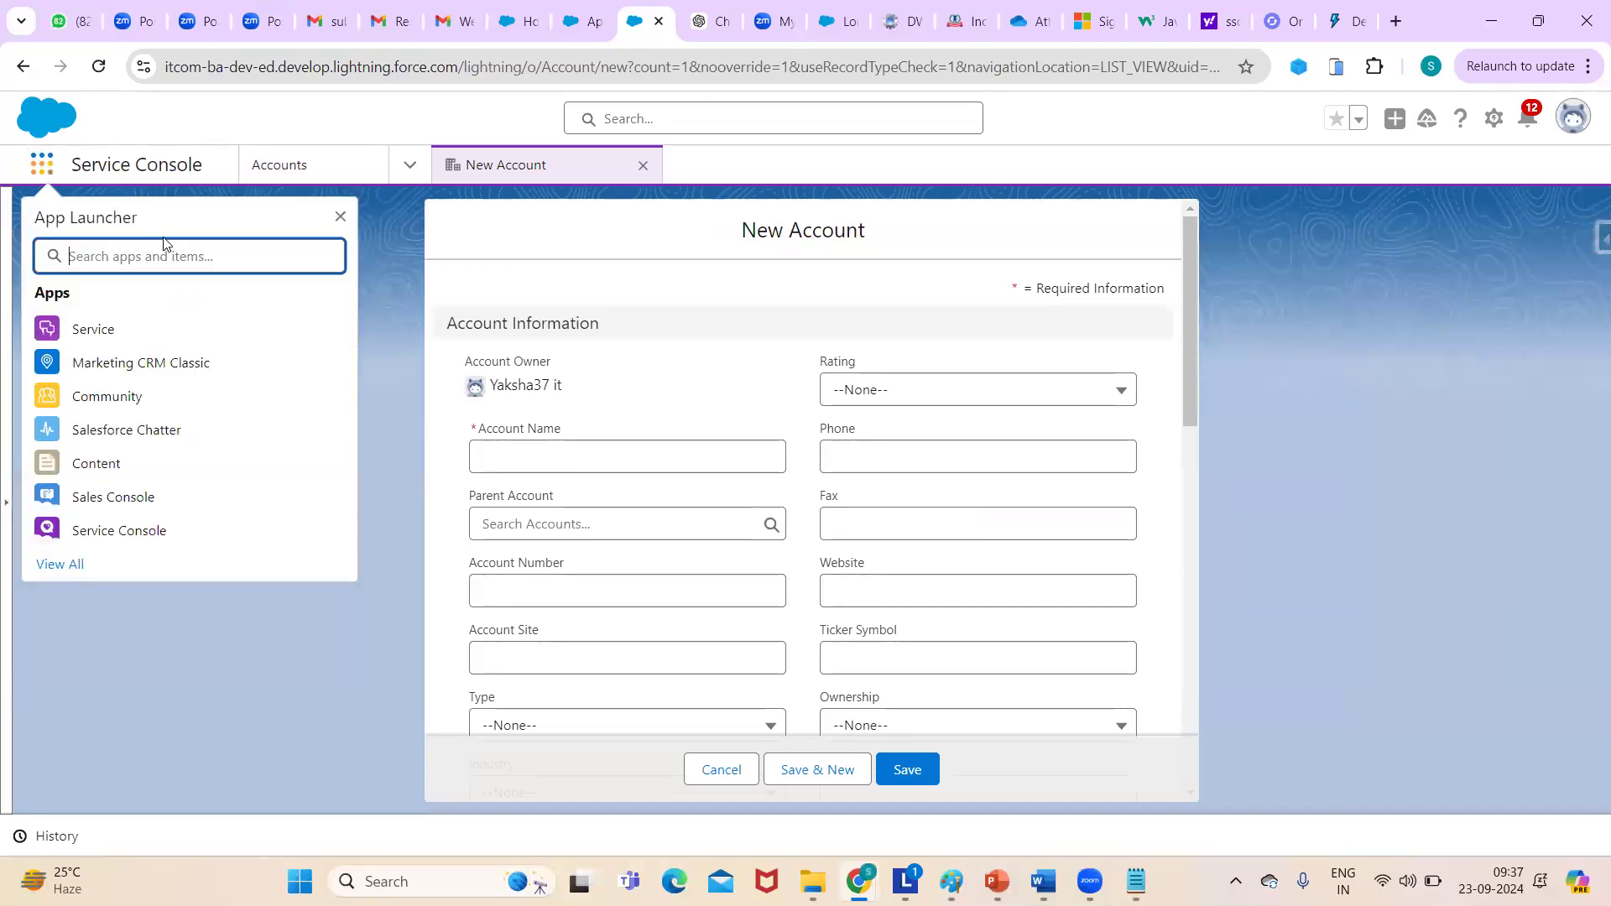
text(salees)
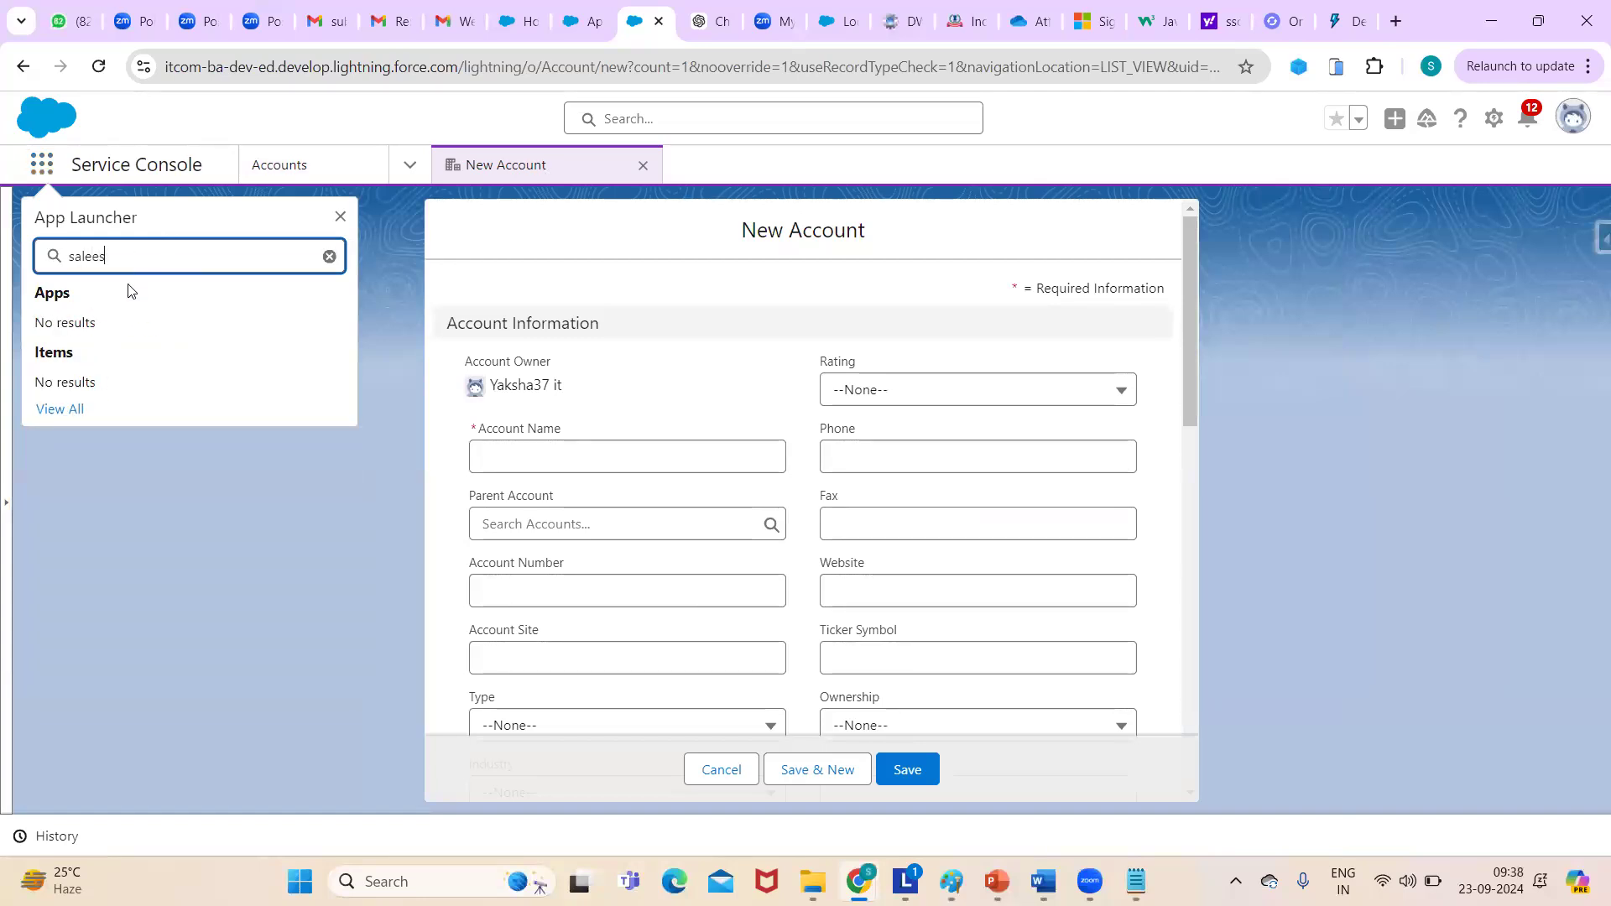
key(BackSpace)
key(BackSpace)
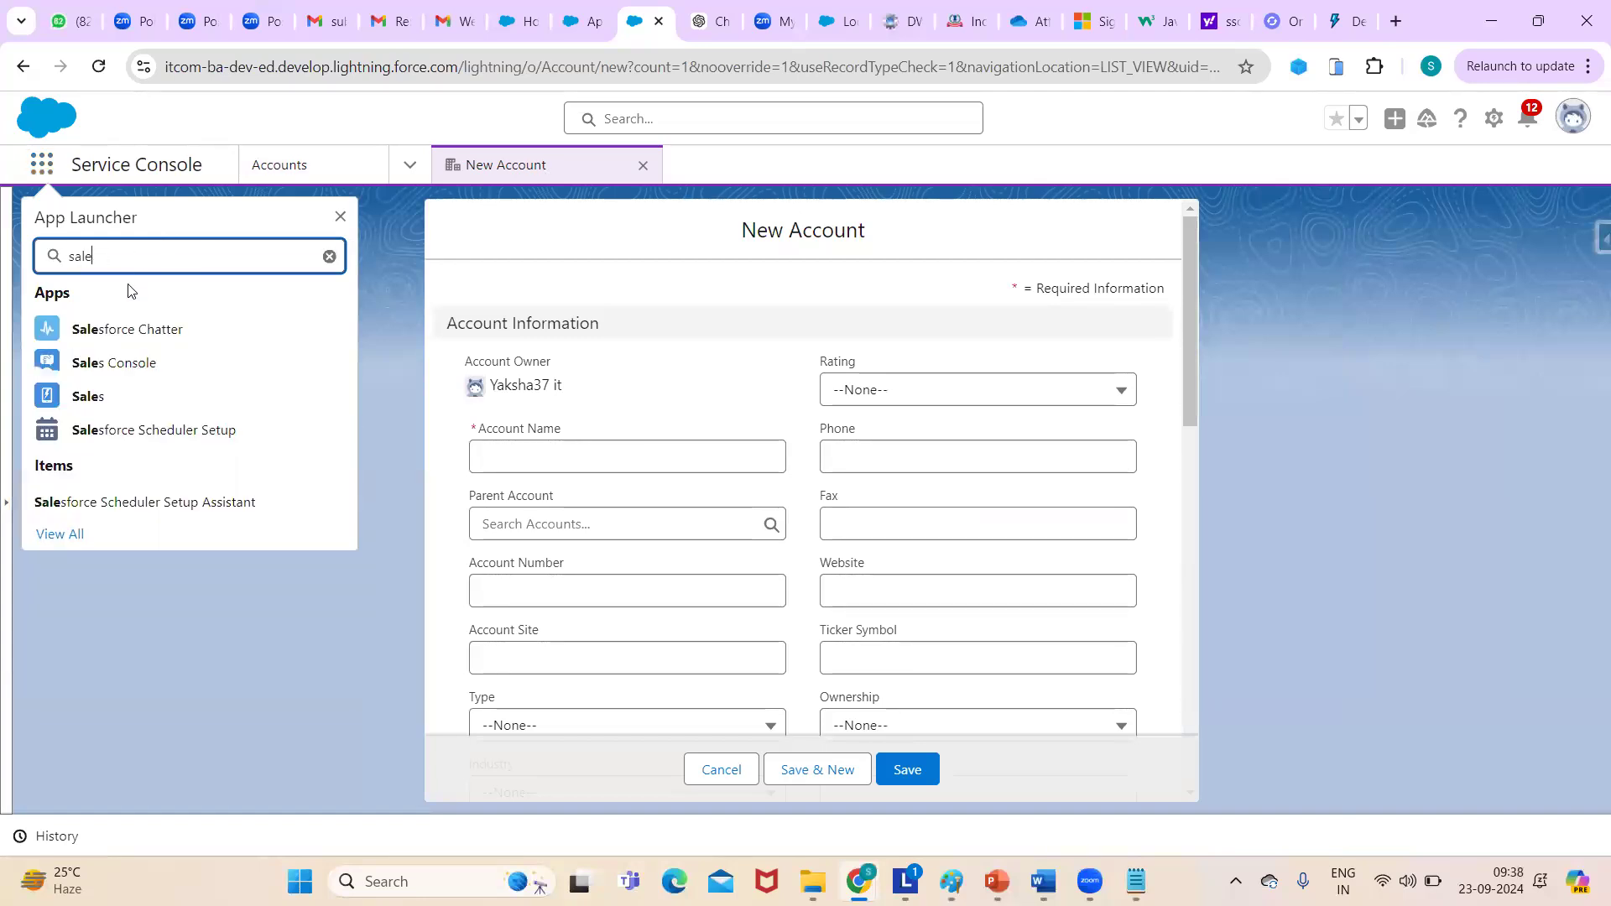
click(97, 410)
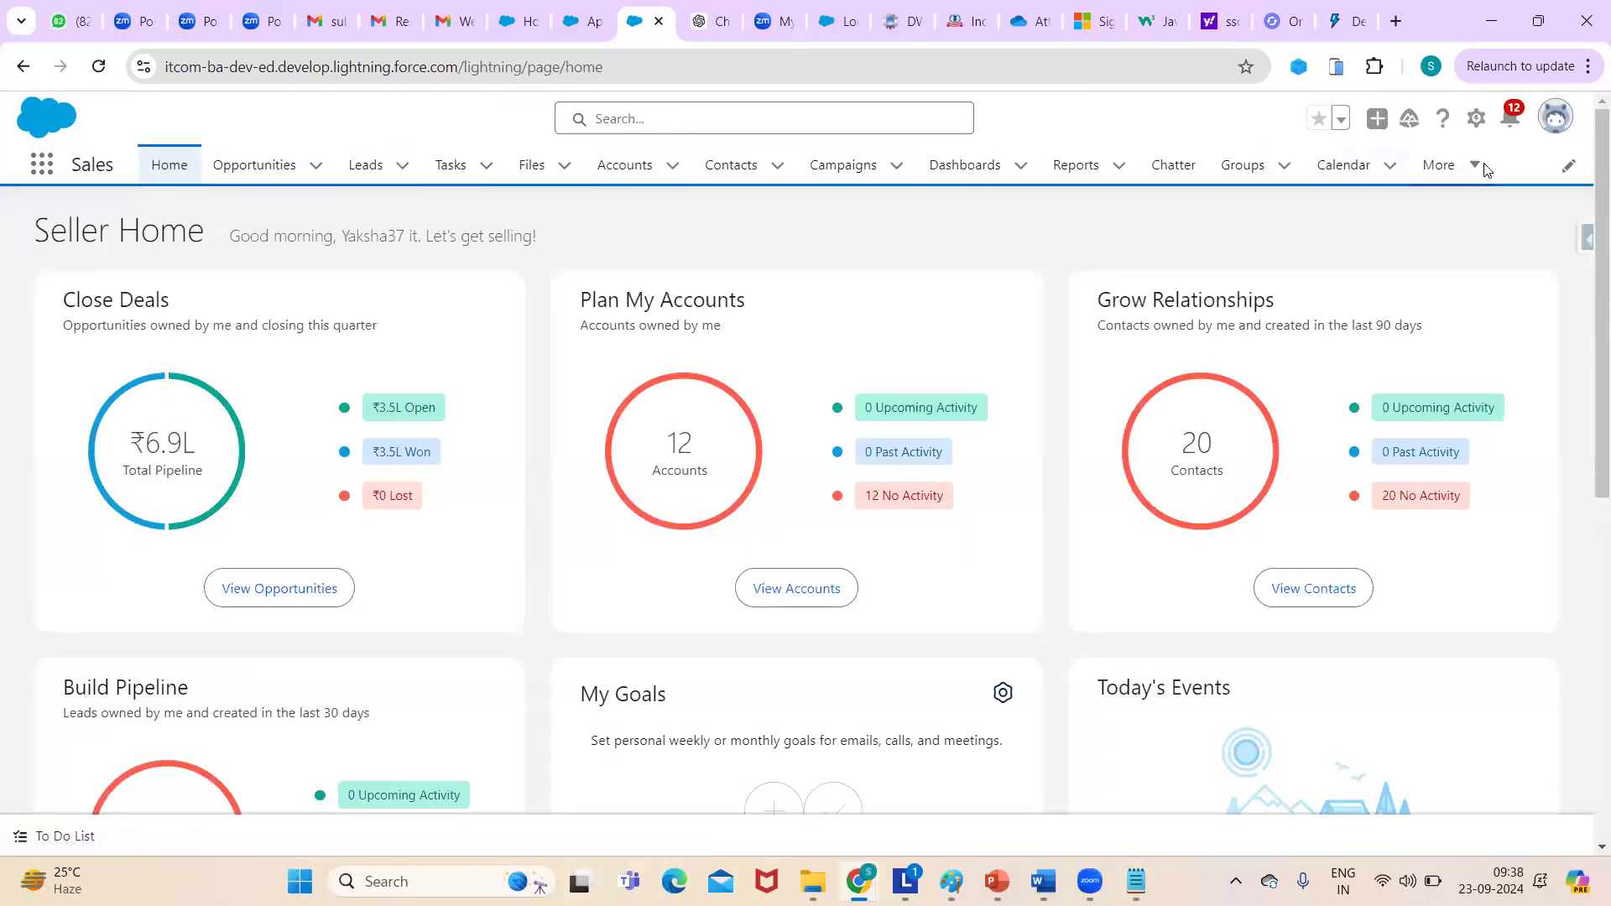
- Open Sales Accounts, start and discard a New Account form, then return to the wizard tab
click(644, 171)
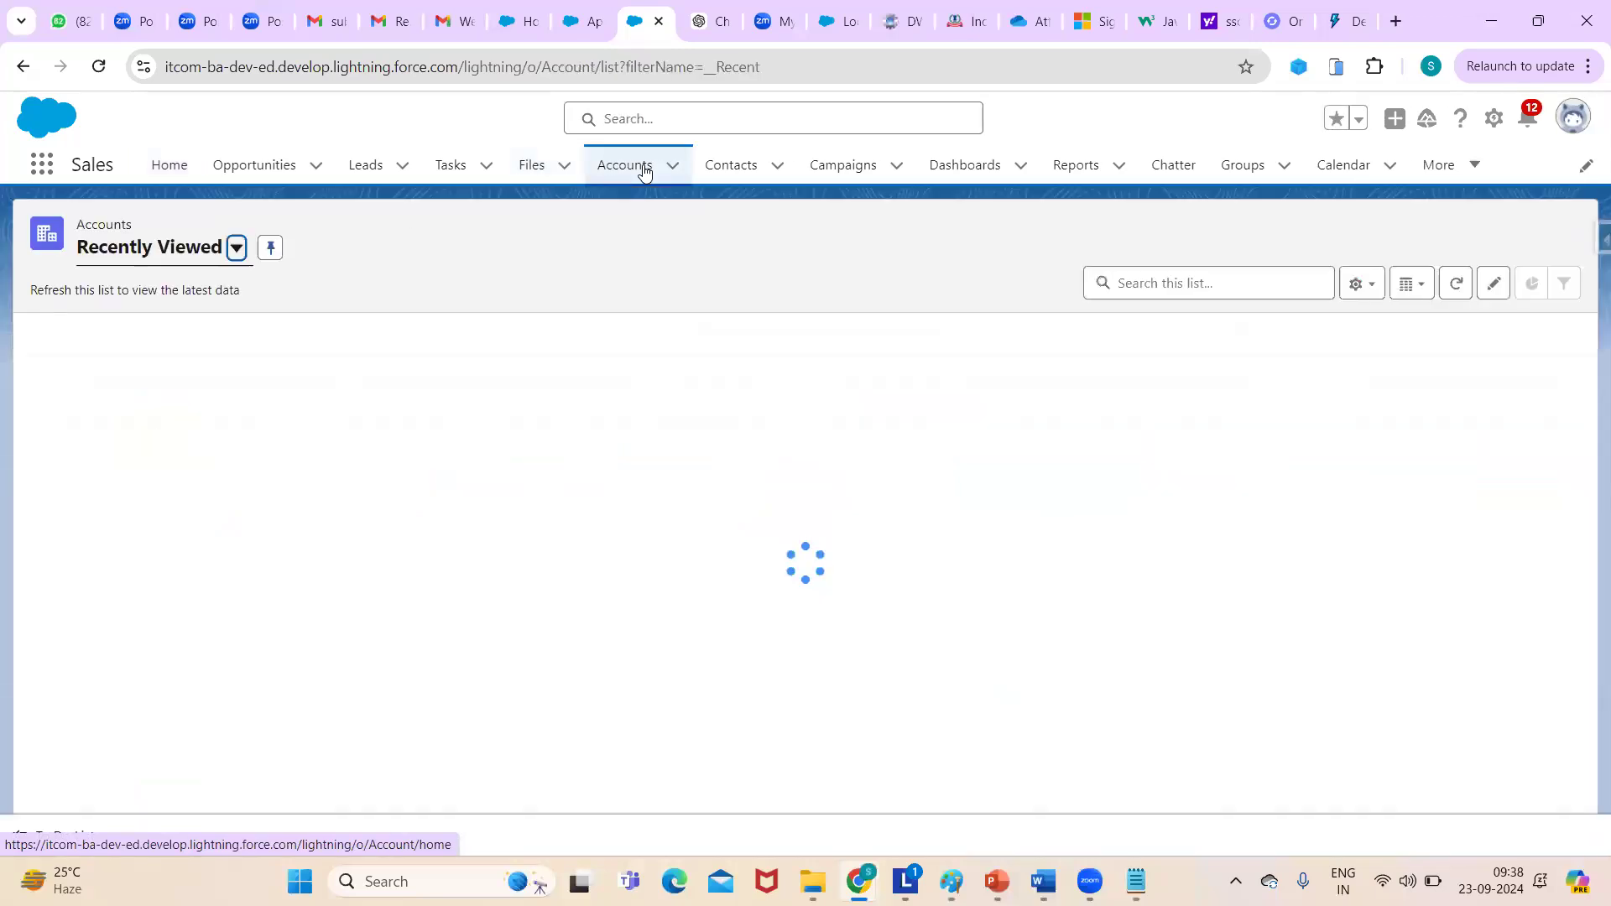
click(1357, 237)
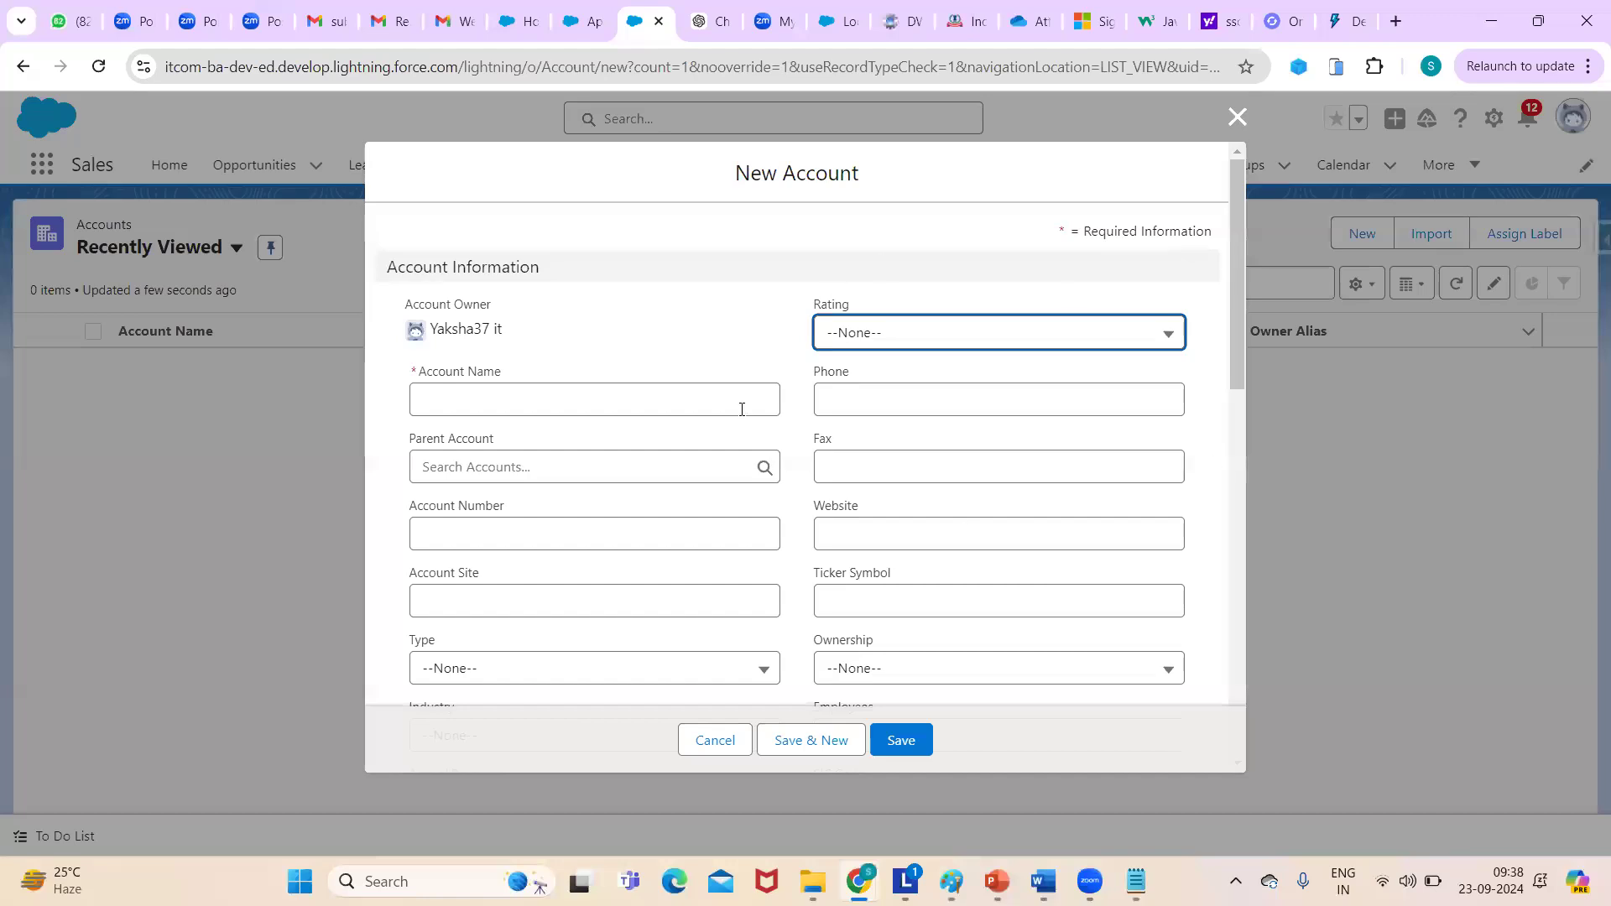
click(1234, 118)
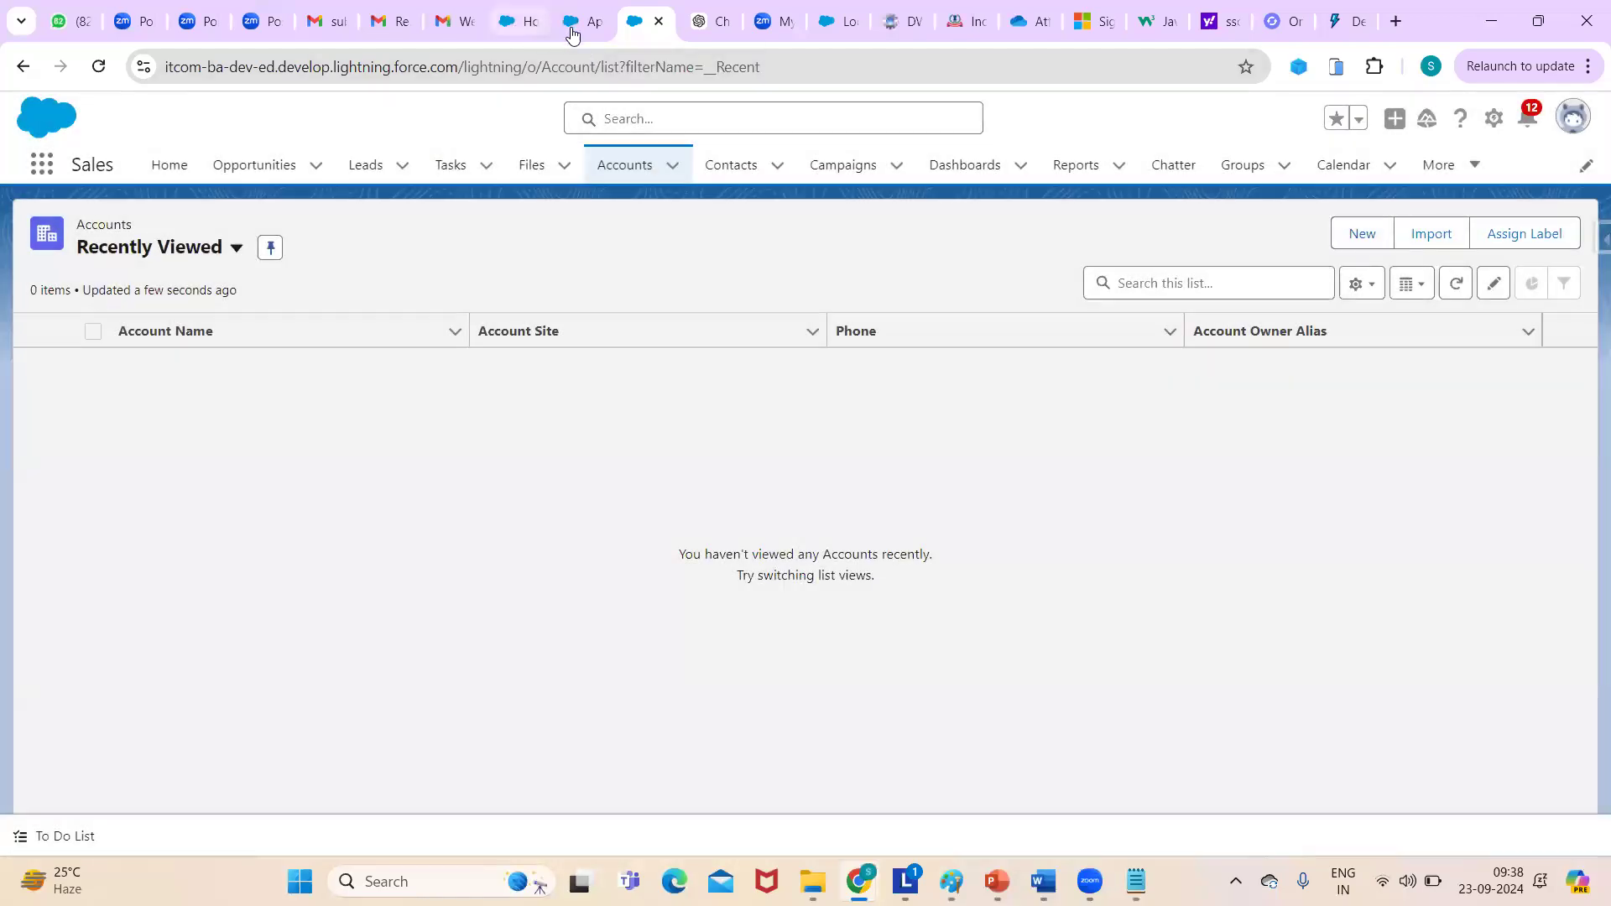
click(571, 30)
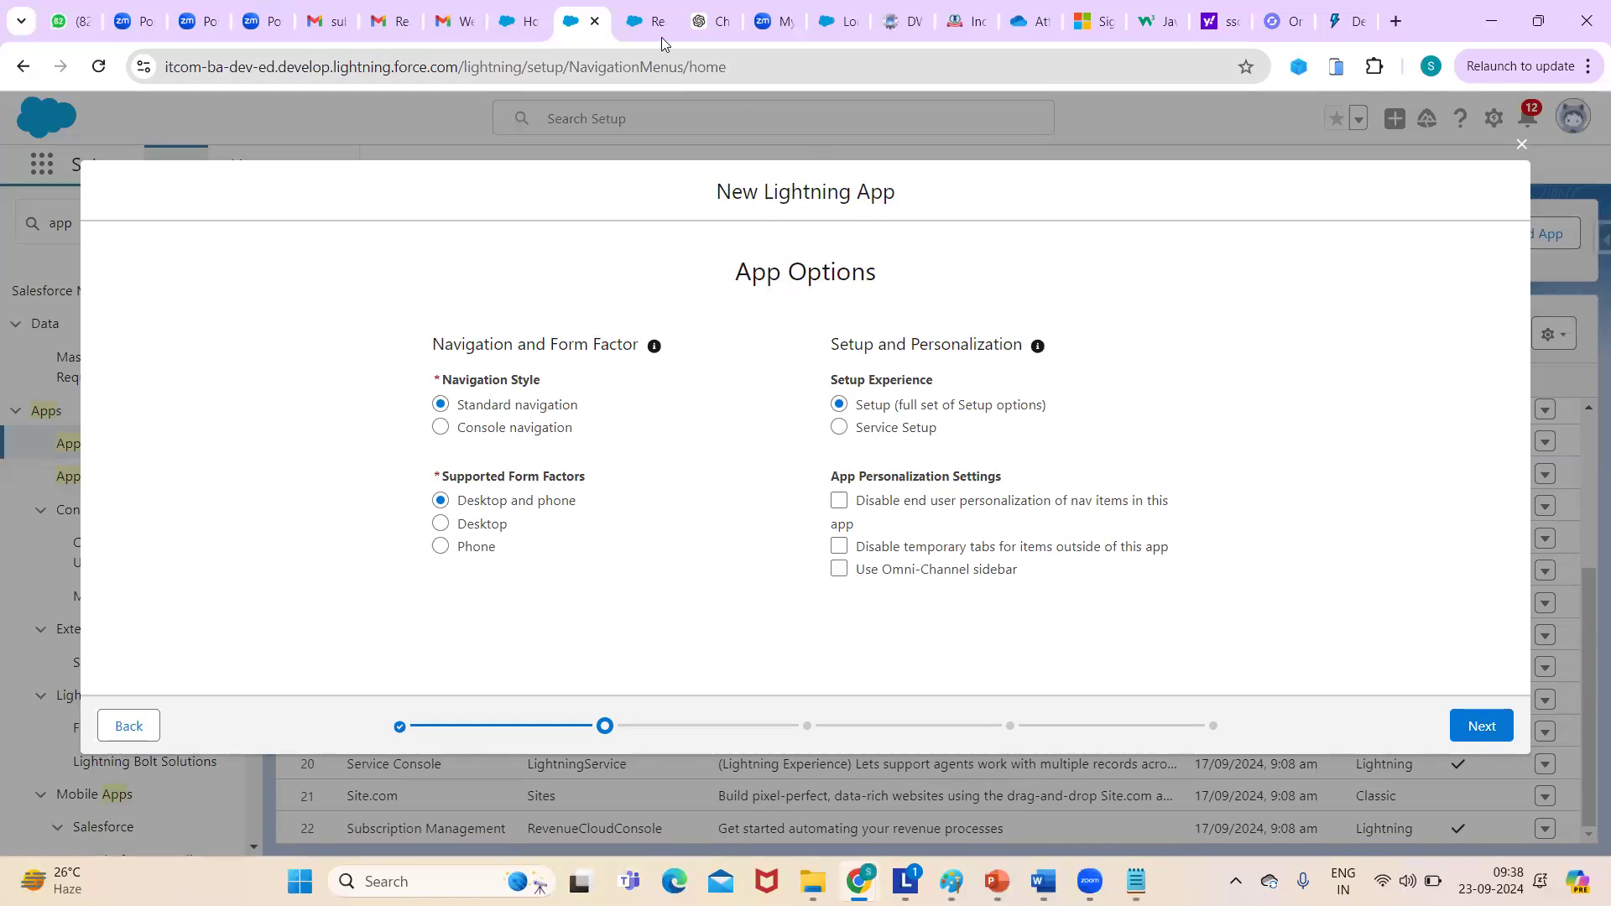
click(635, 30)
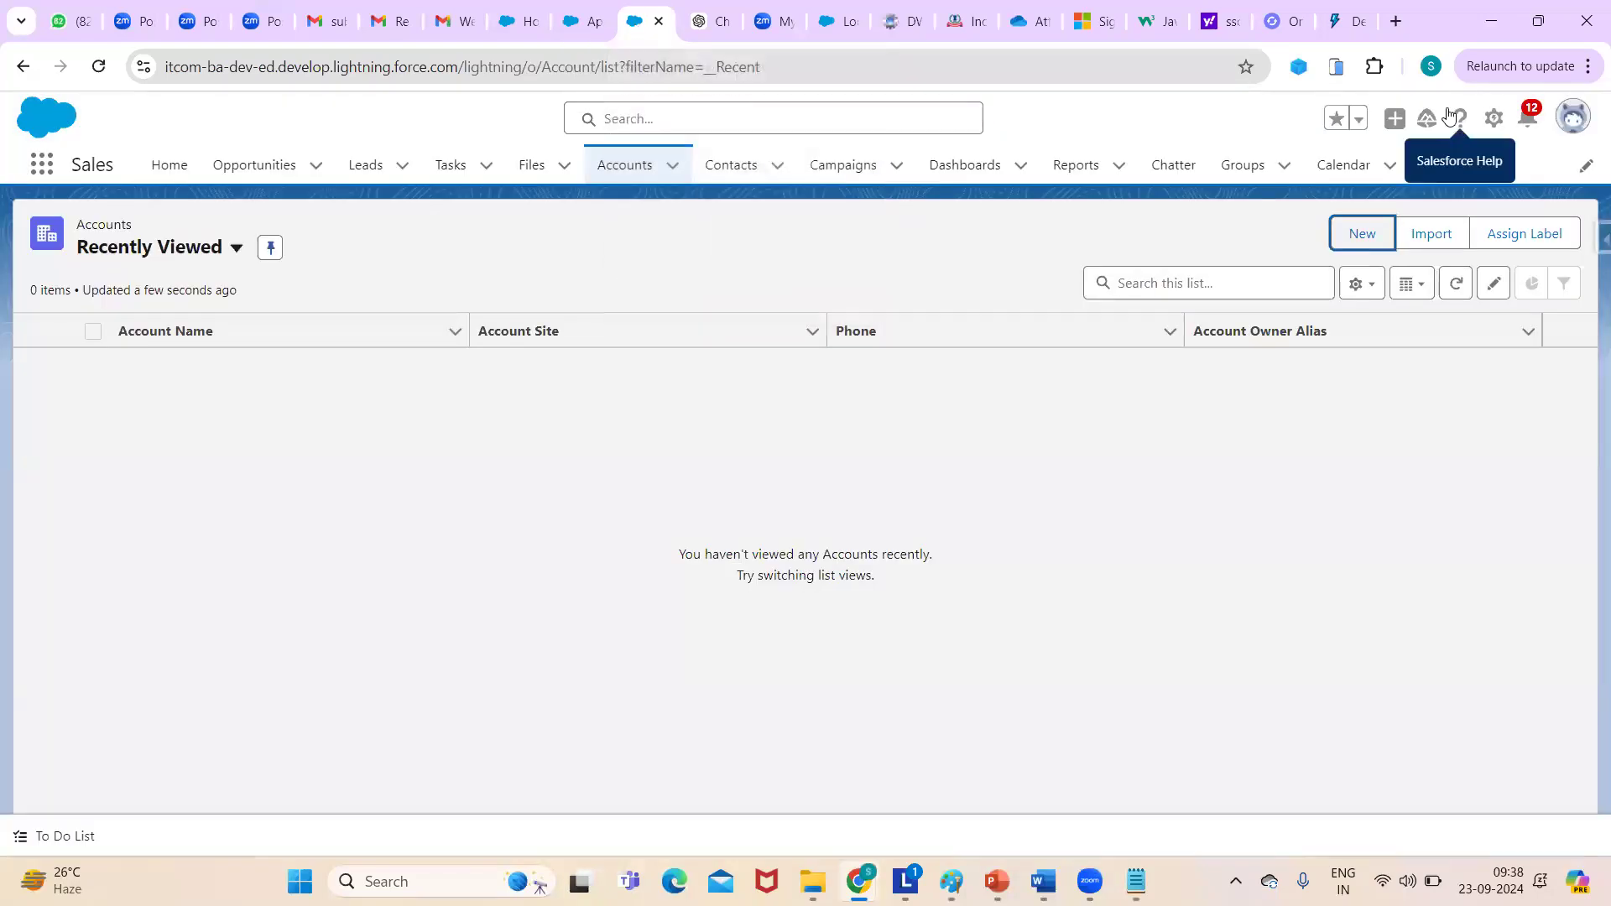
click(1494, 120)
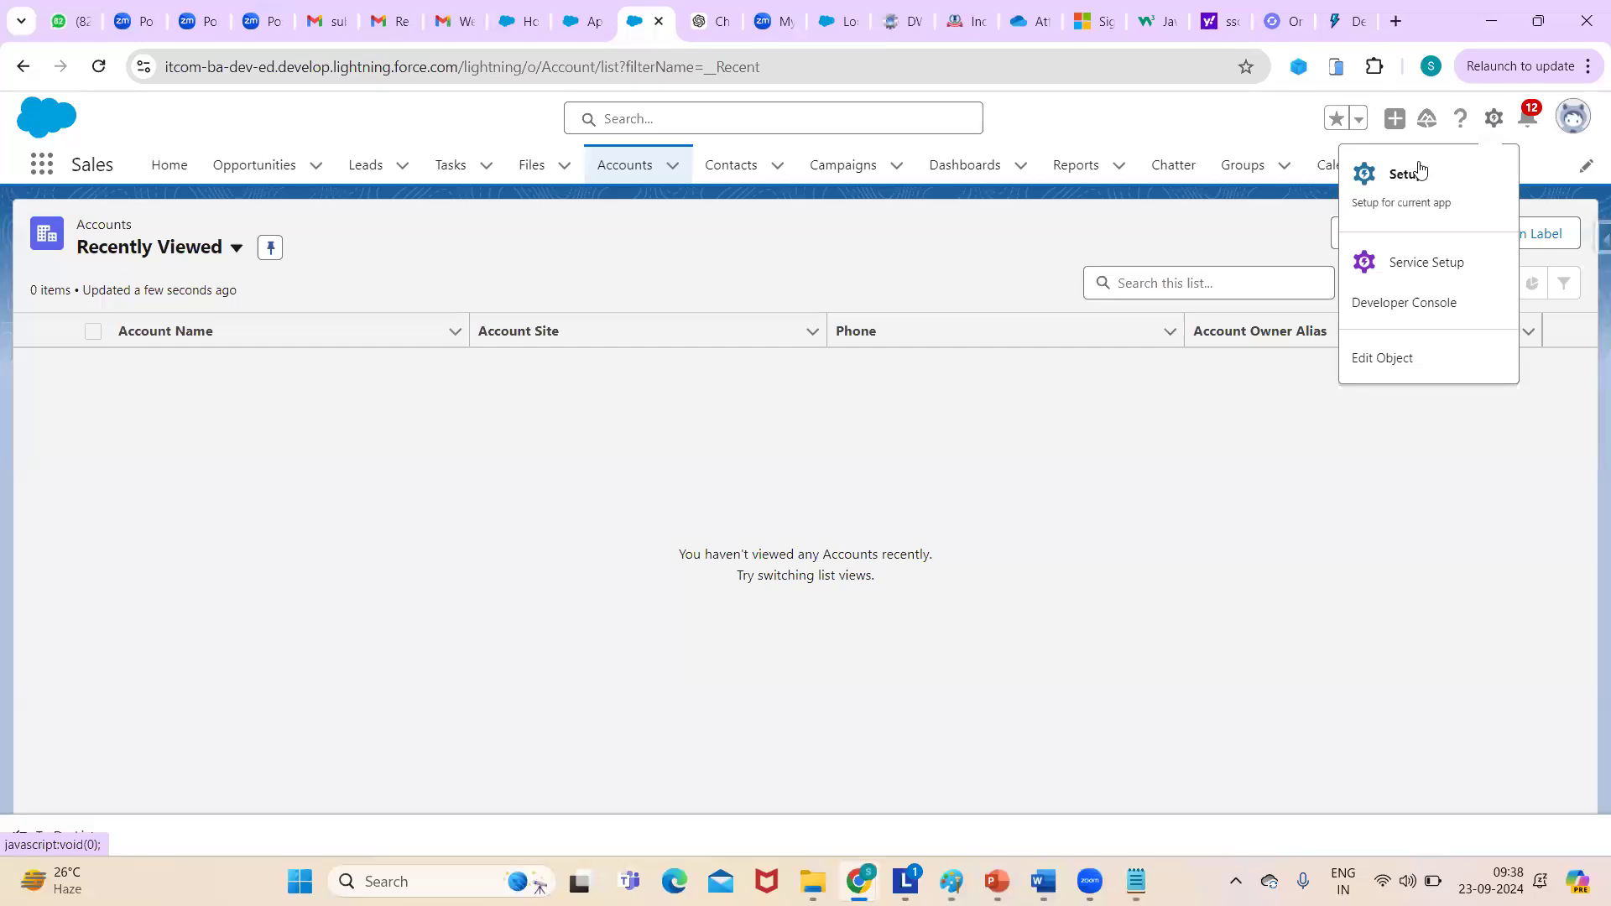
click(1400, 204)
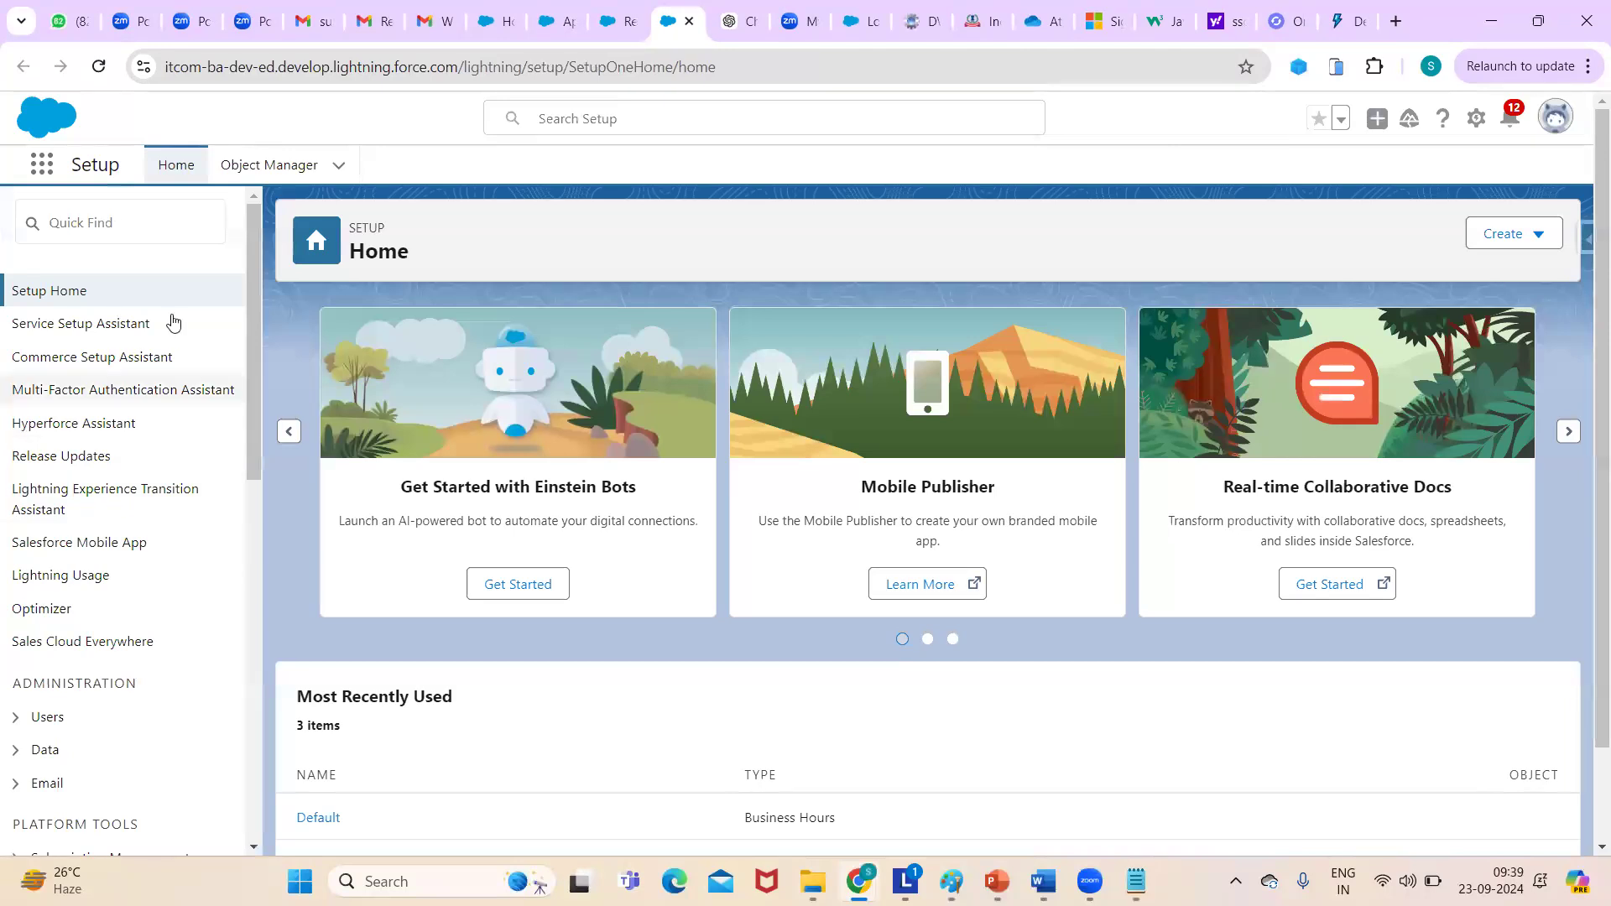
scroll(247, 294, down, 10)
scroll(248, 294, up, 10)
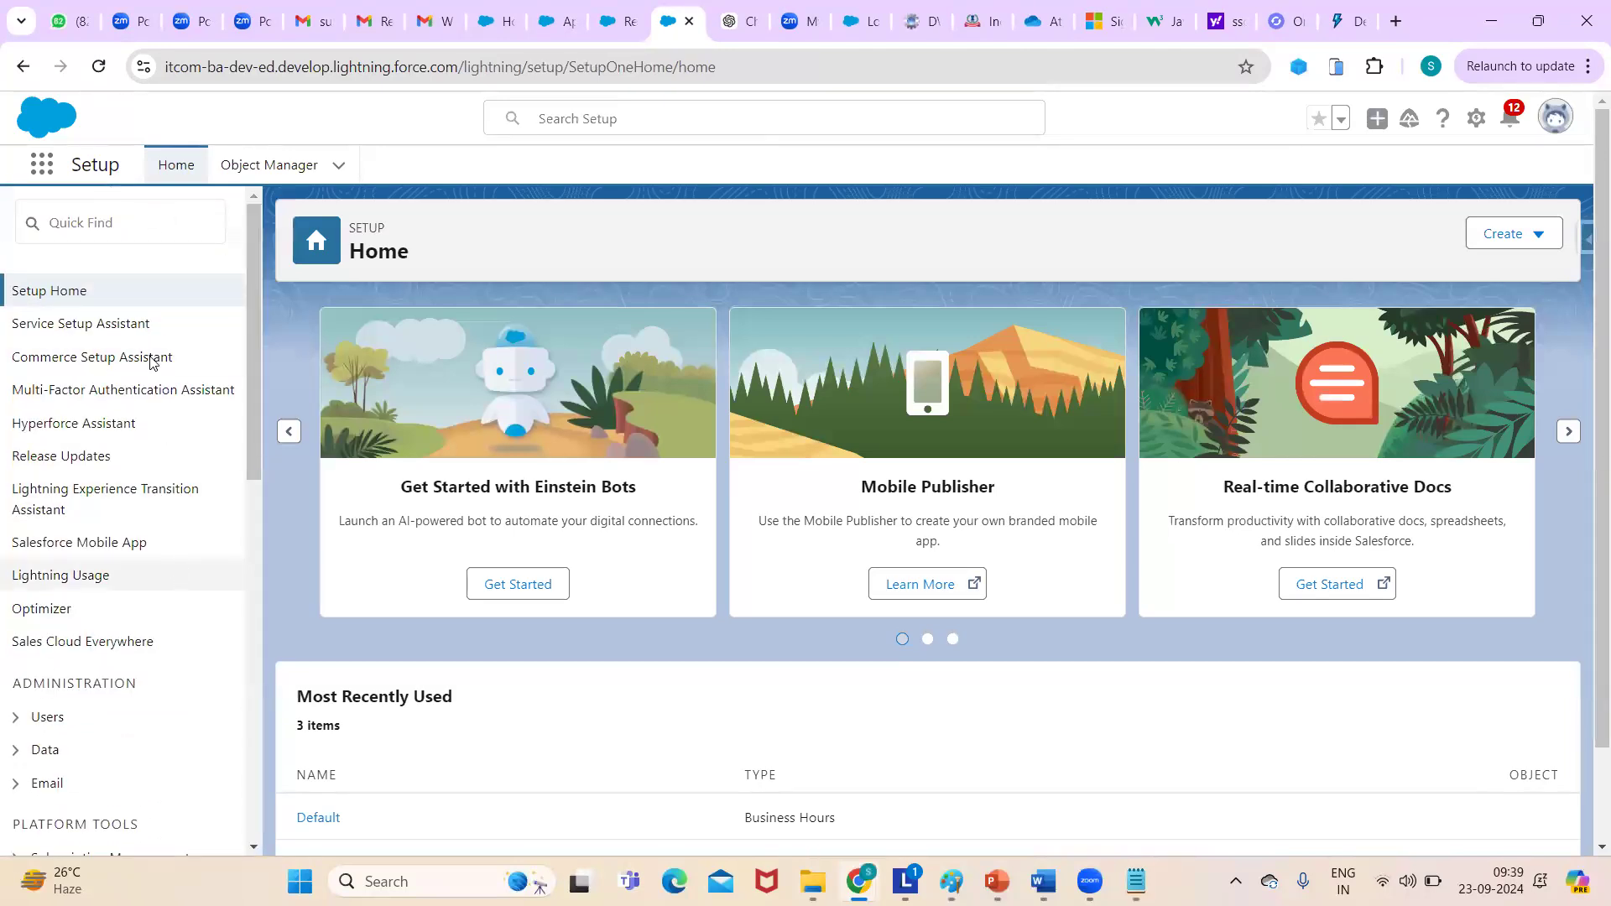
drag(253, 318, 285, 257)
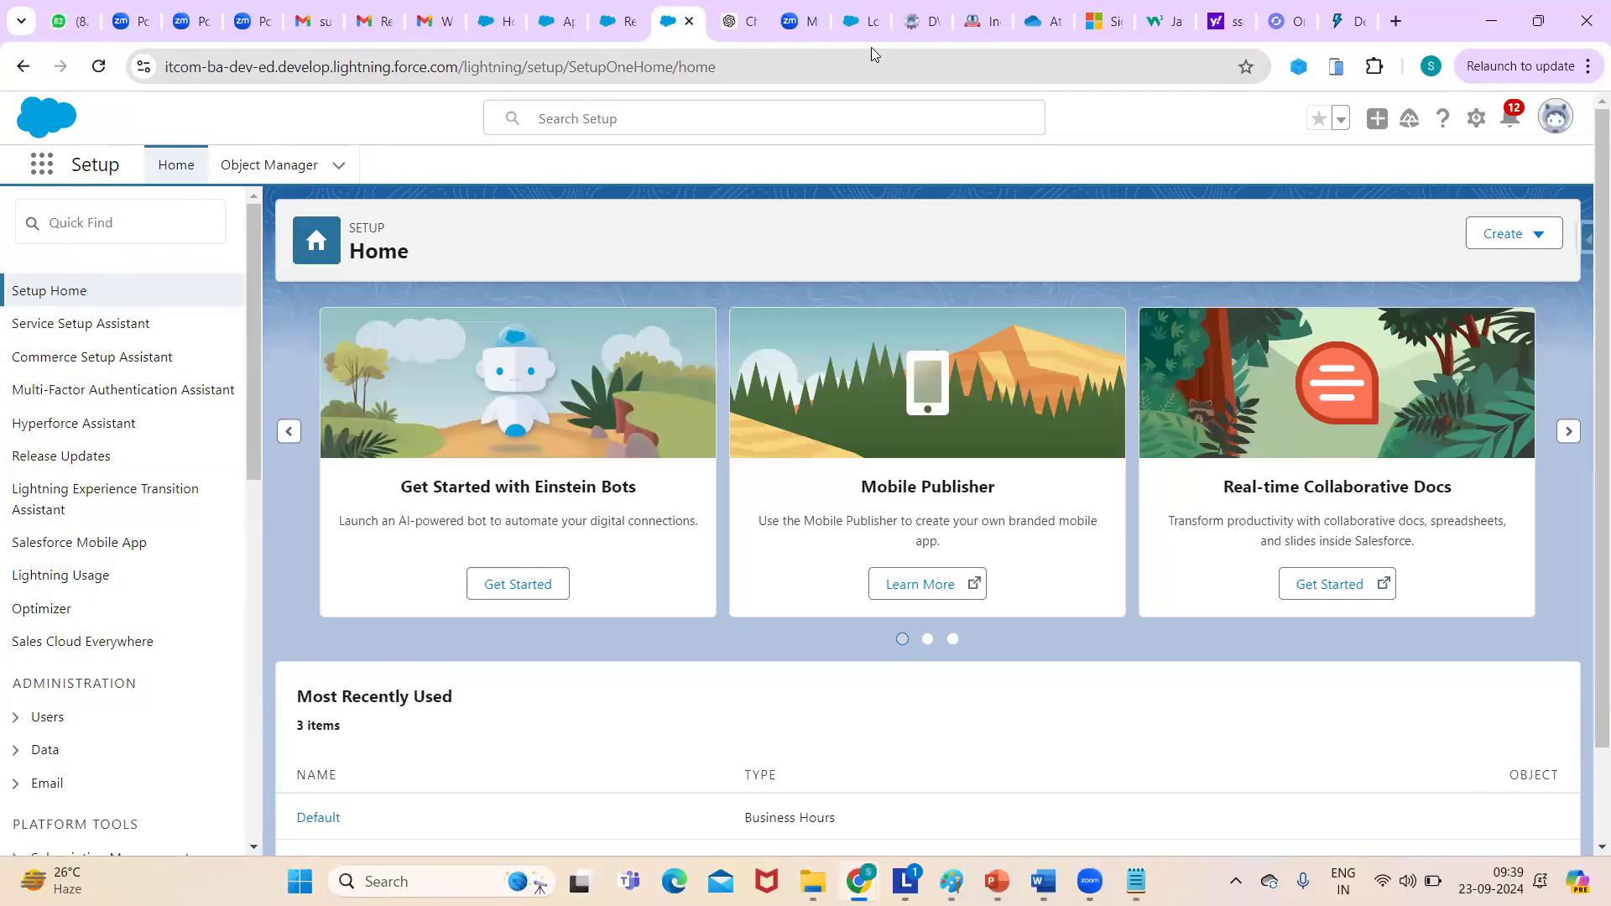
click(1475, 118)
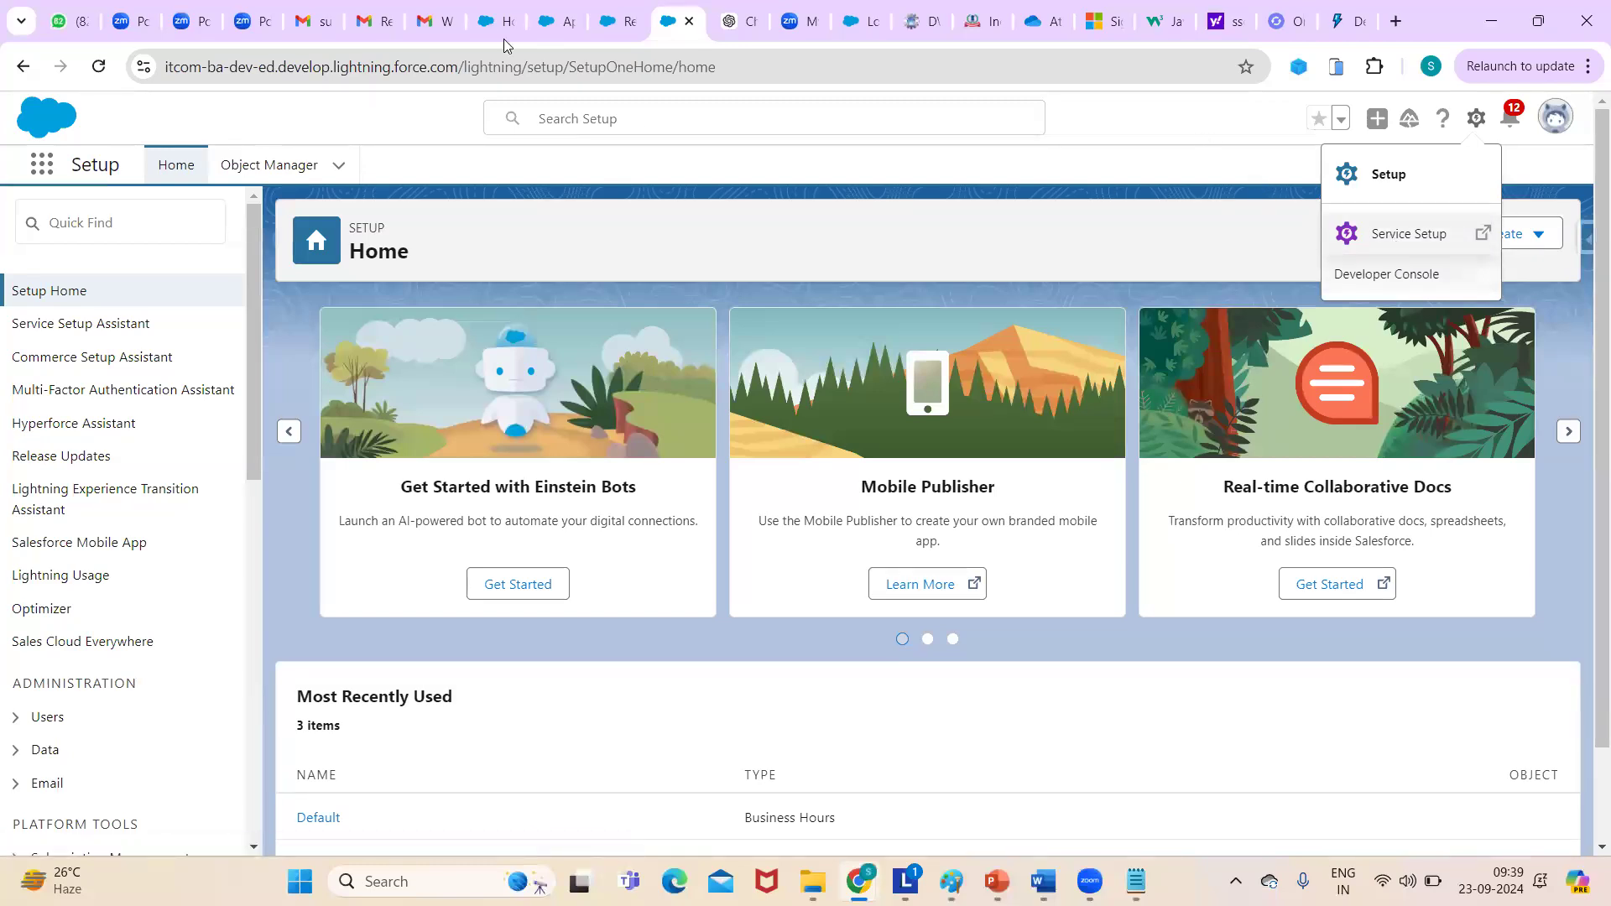
click(621, 21)
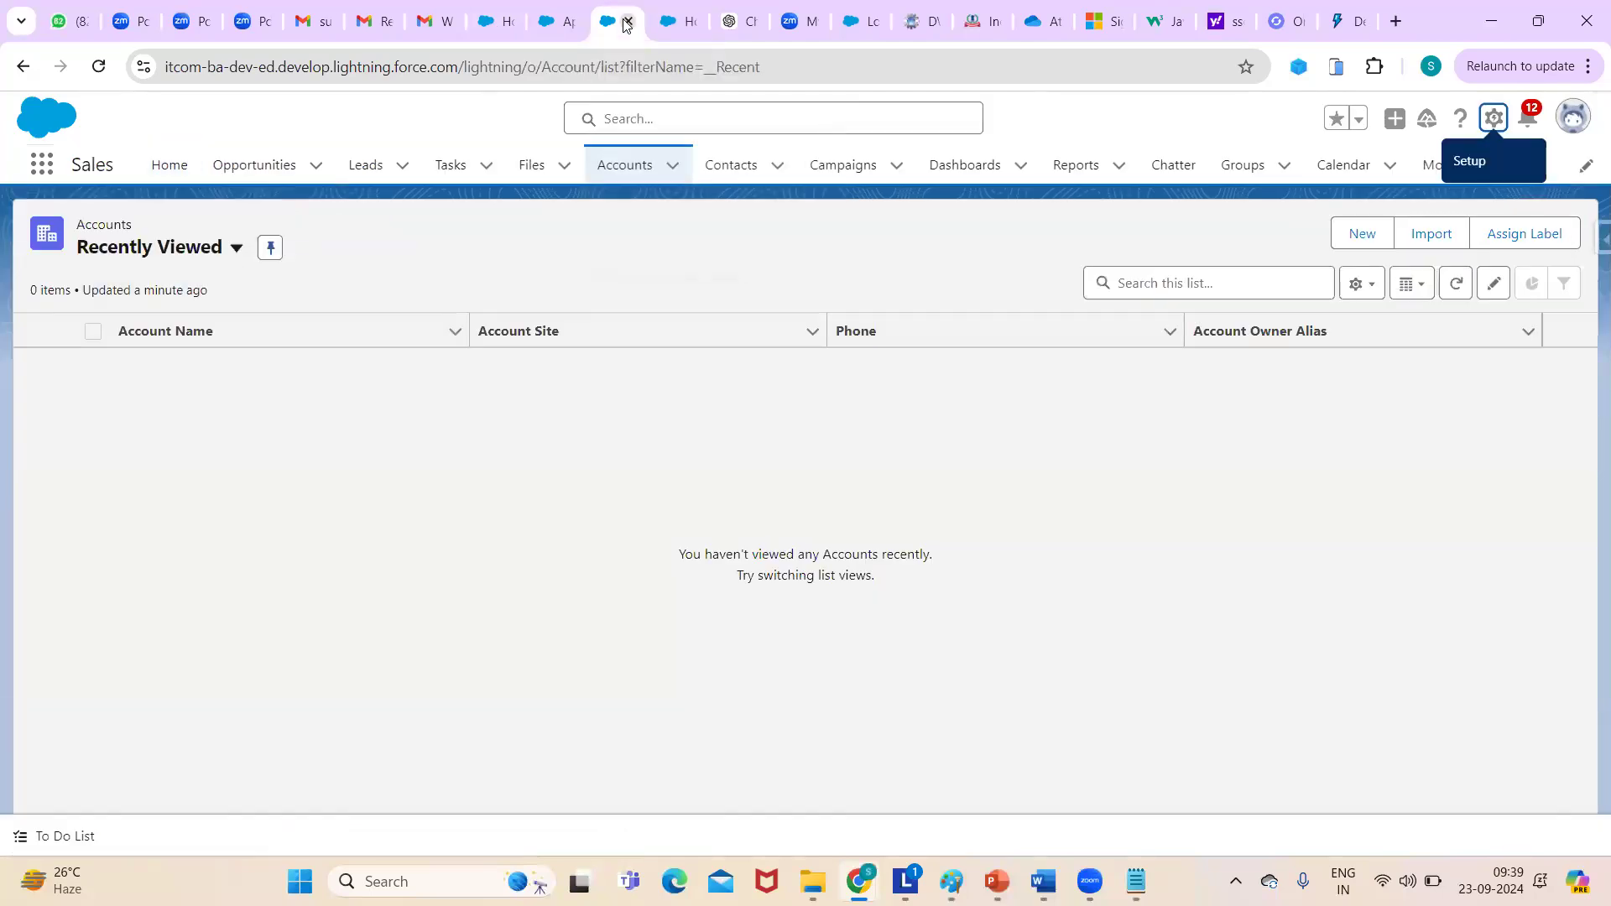
click(567, 25)
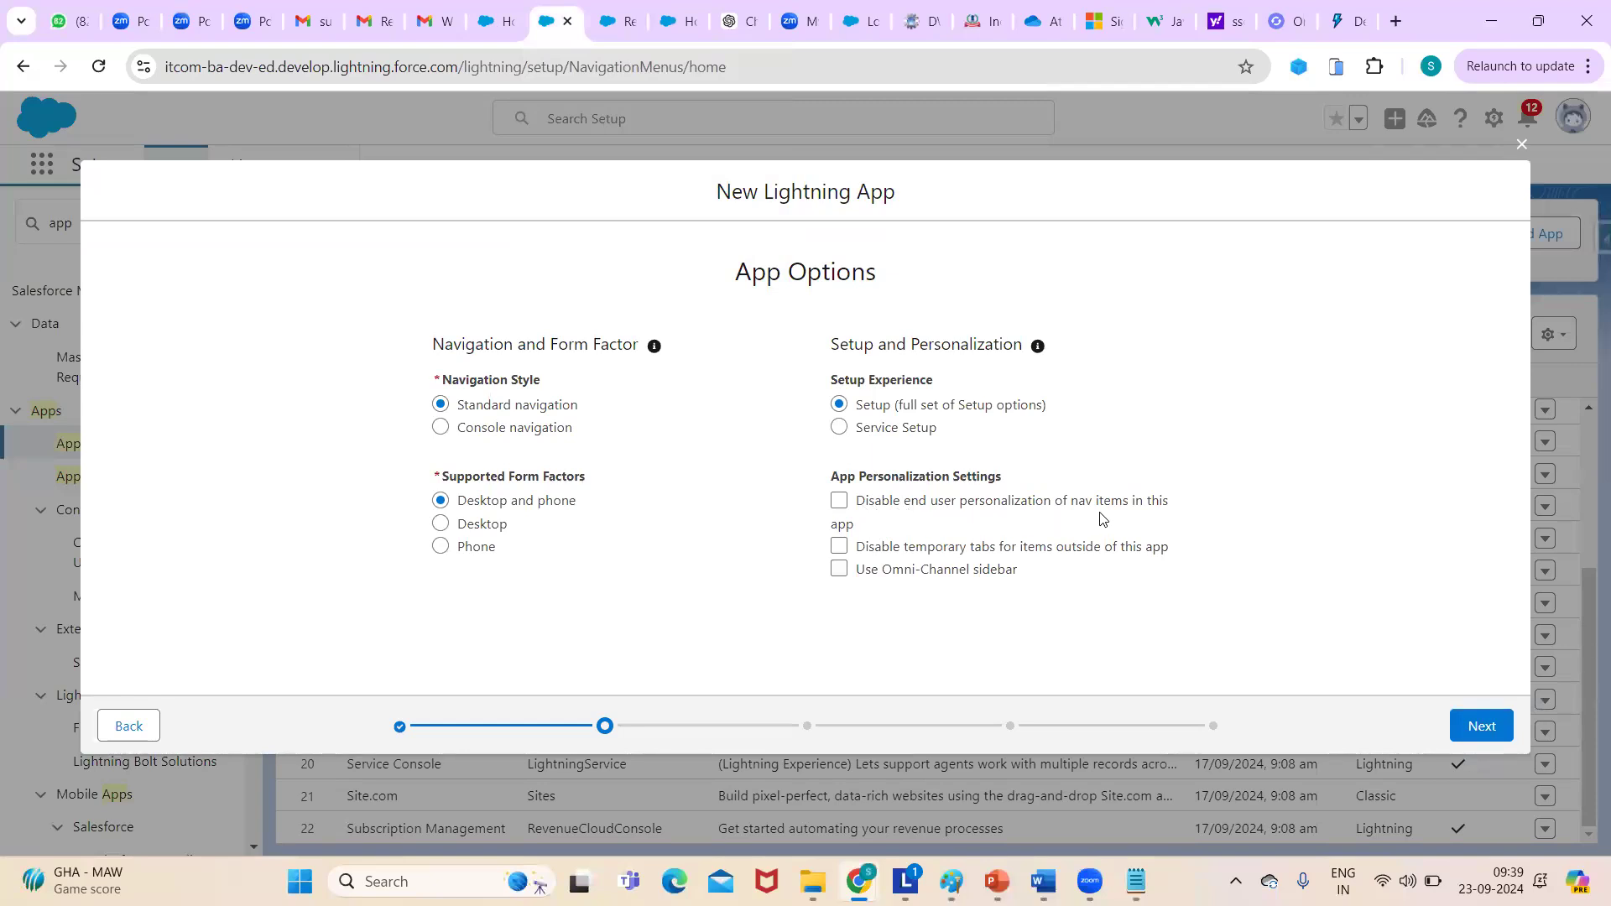
- Disable end-user nav item personalization and temporary tabs outside the app, then go to Utility Items
click(840, 506)
click(842, 550)
click(1482, 730)
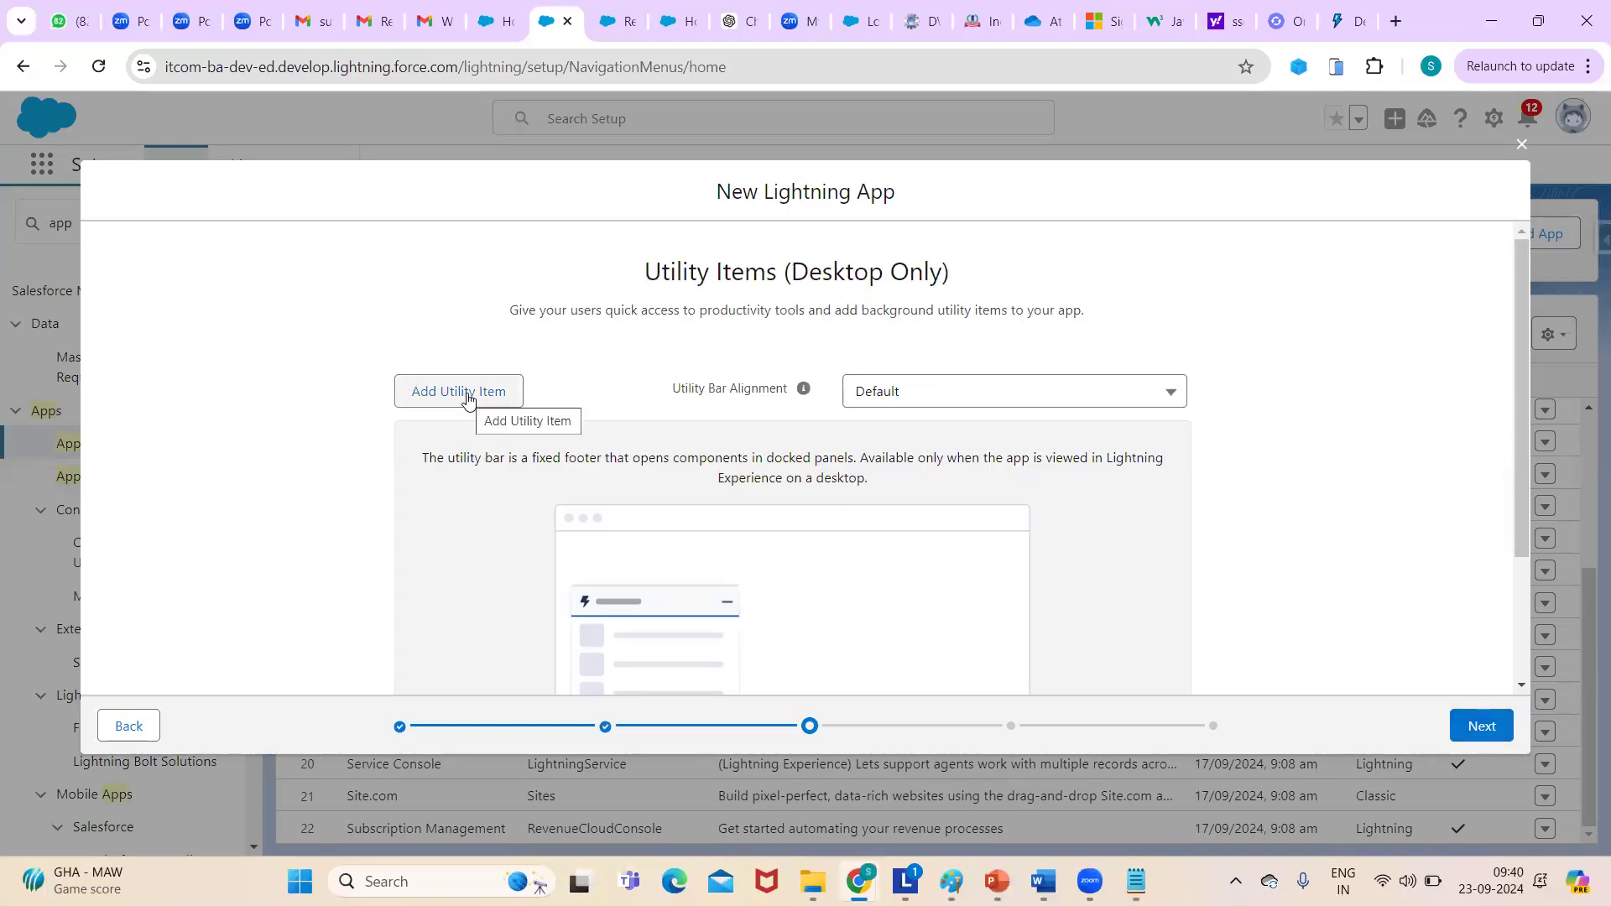
- Add Chatter Feed and Chatter Publisher as utility items and proceed to Navigation Items
click(467, 394)
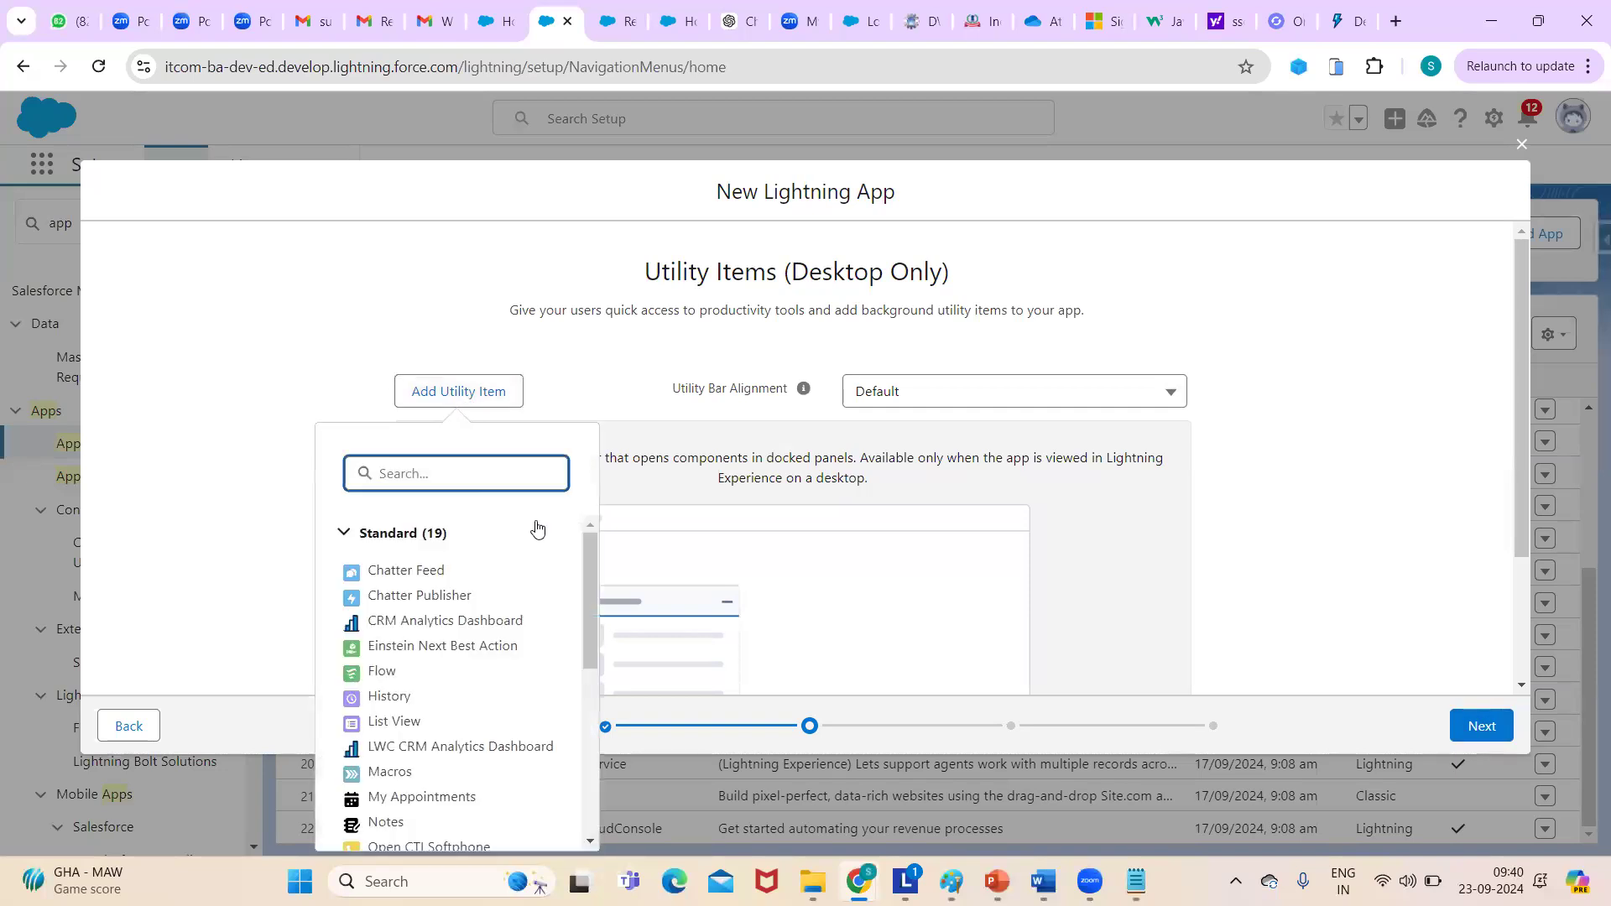
click(406, 570)
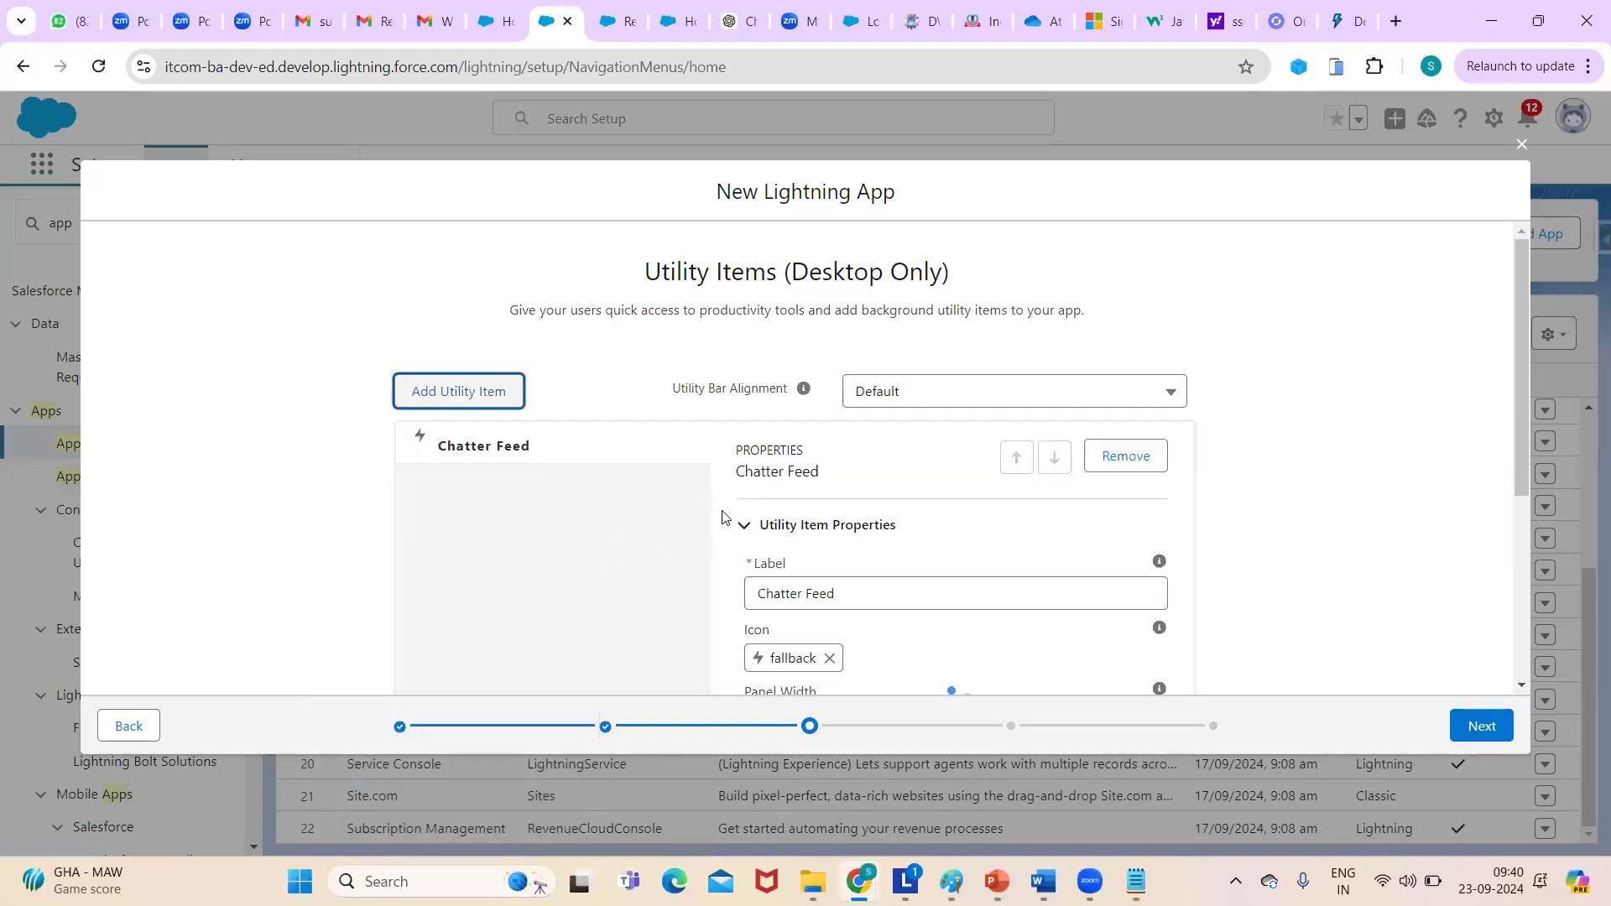
click(492, 394)
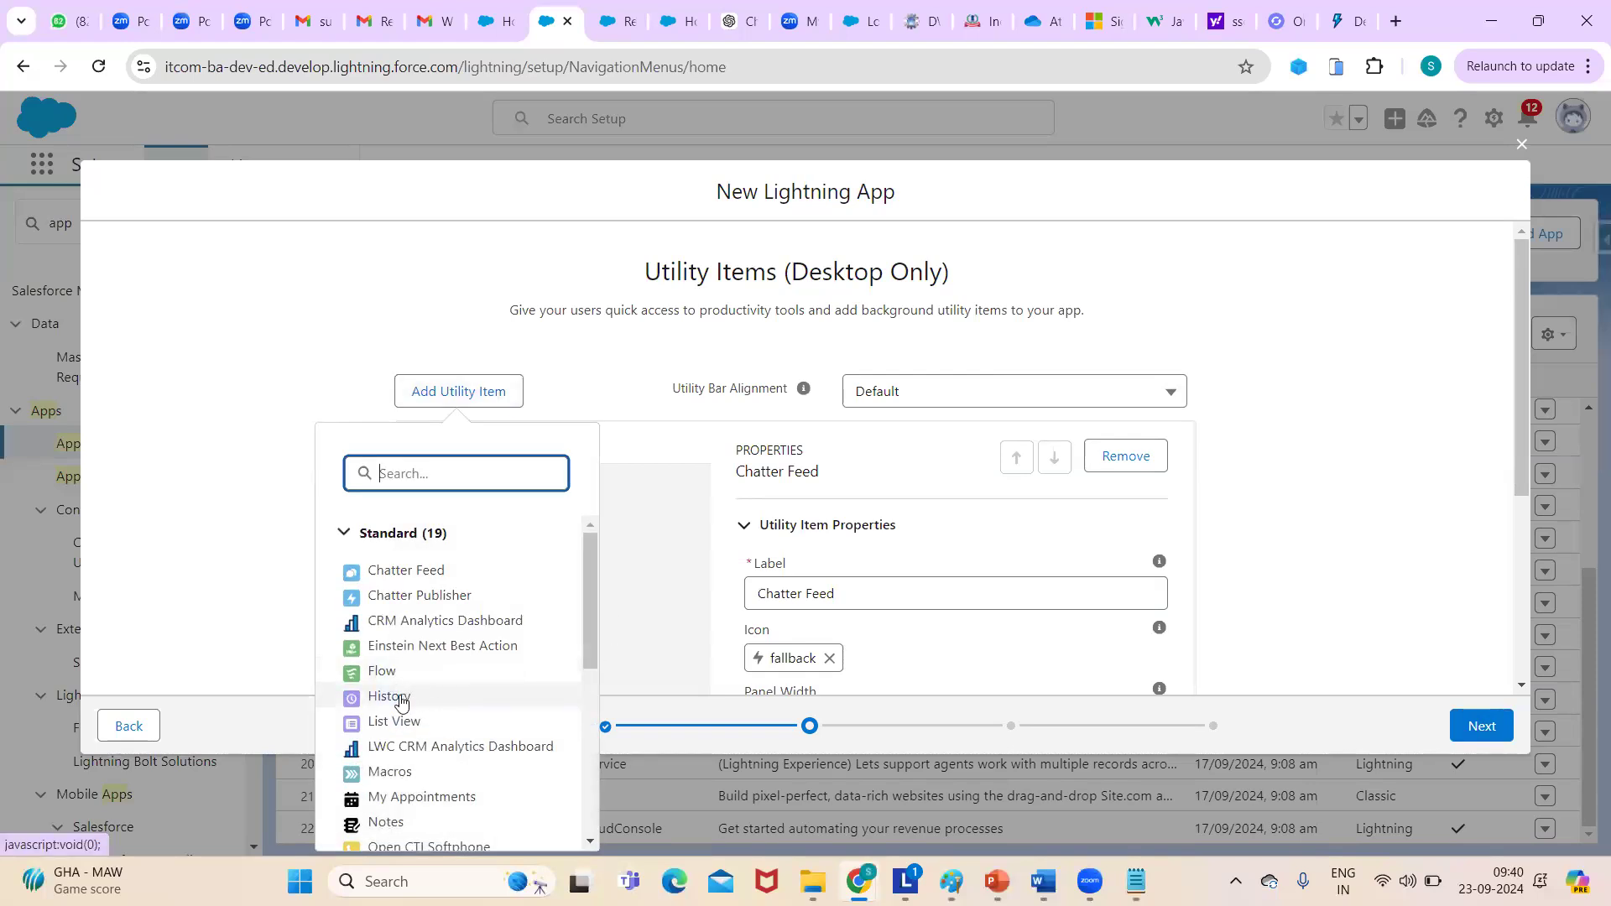
click(447, 596)
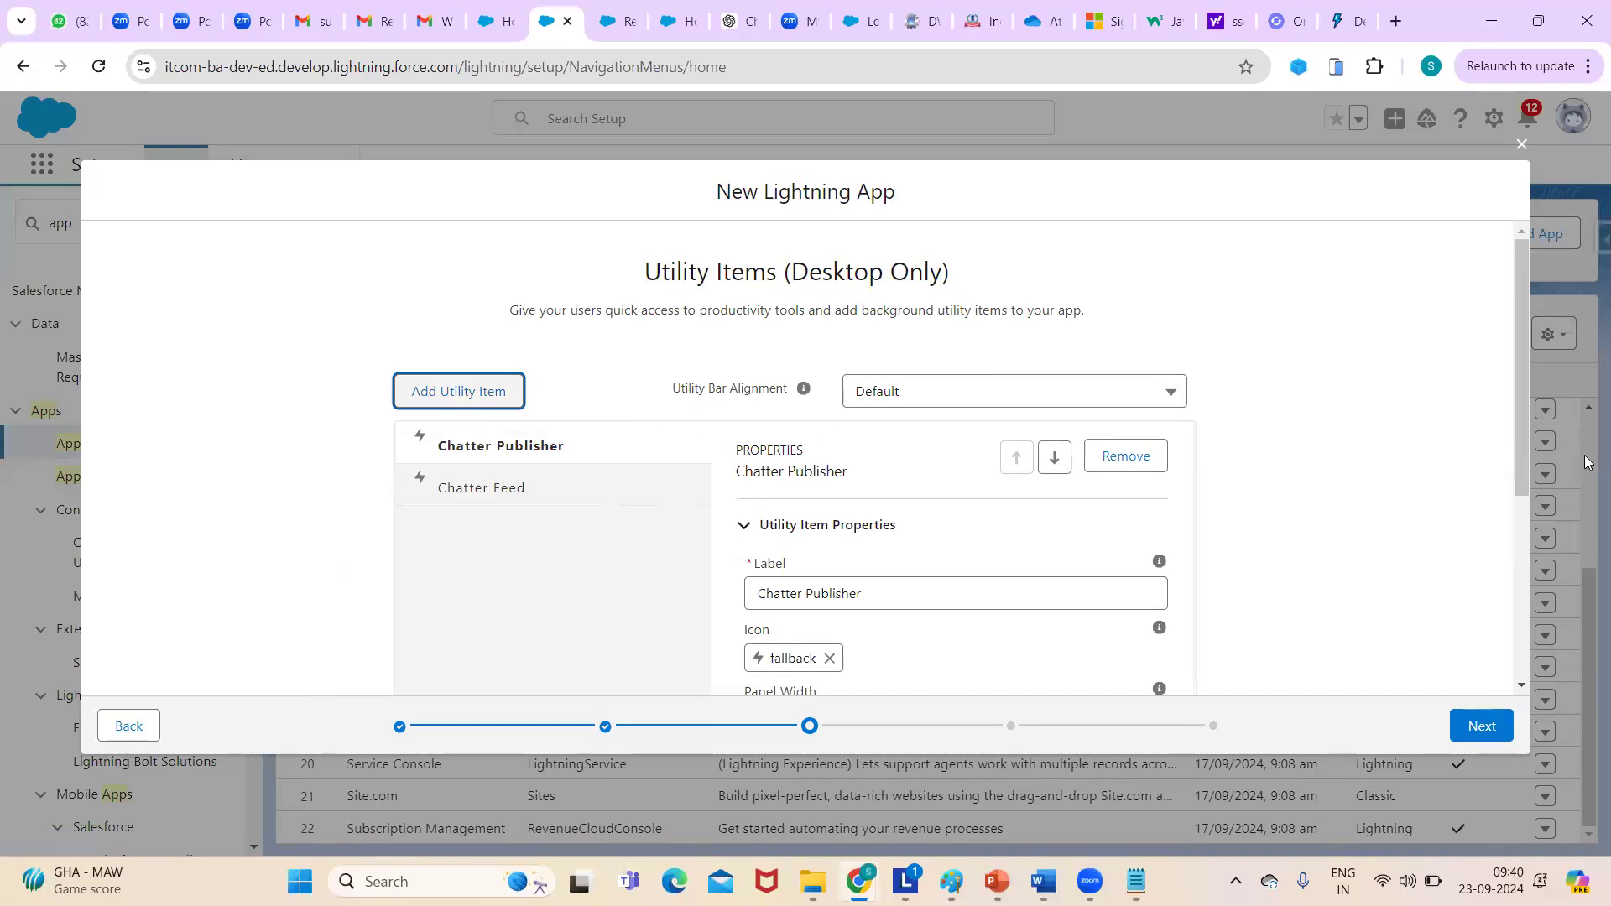
drag(1520, 433, 1313, 343)
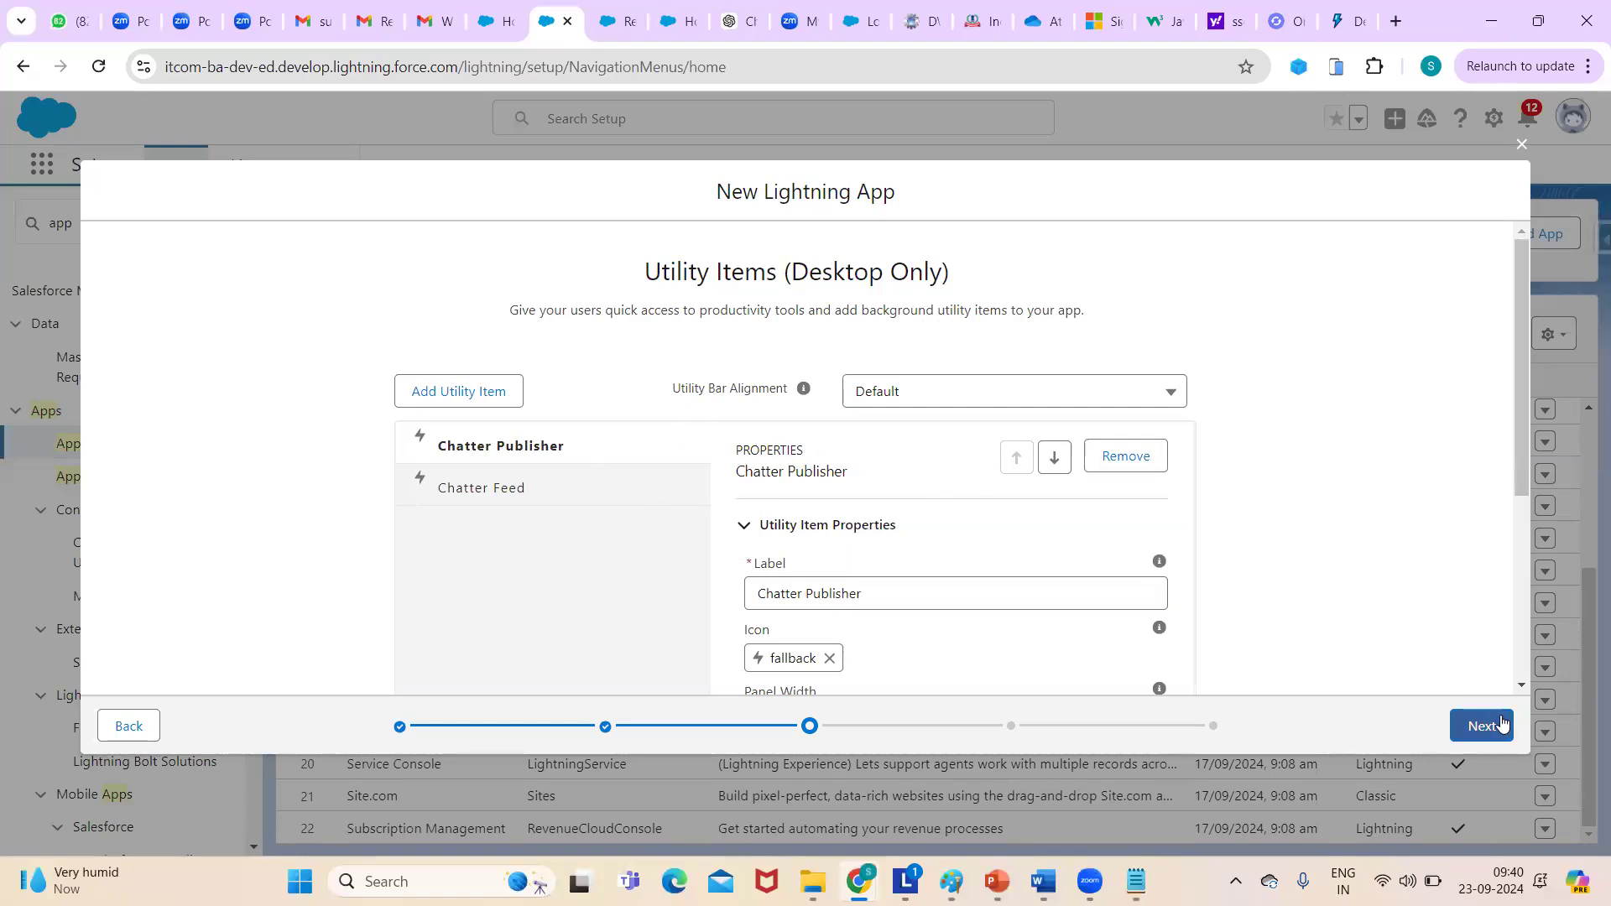
click(1478, 725)
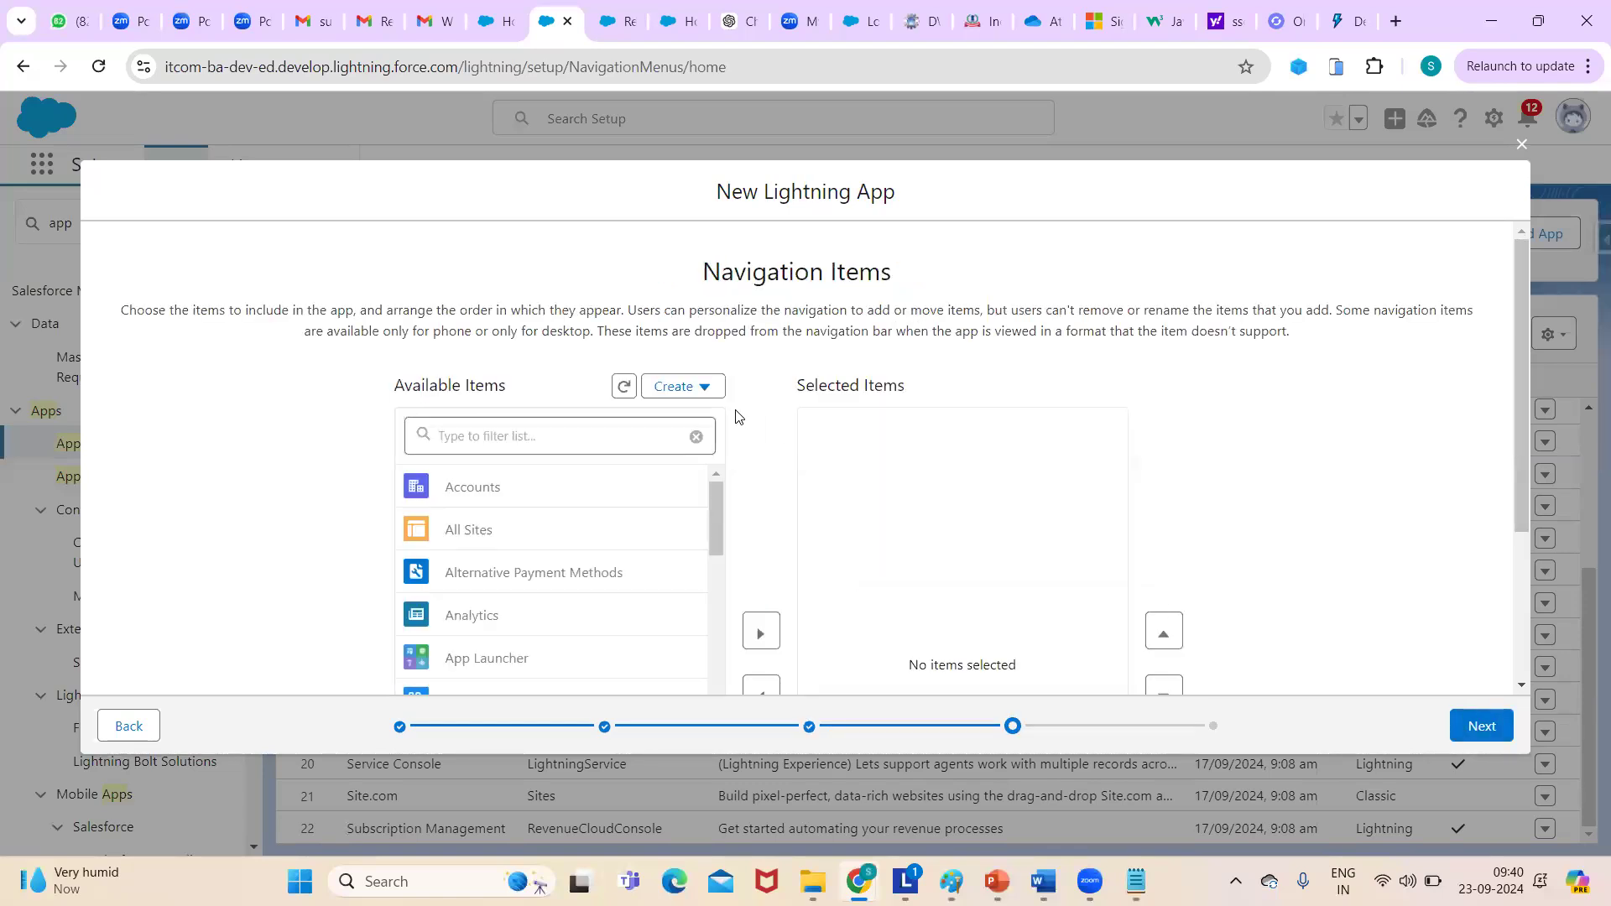
- Filter available items for 'Home', move Home into Selected Items, and proceed to User Profiles
click(567, 424)
text(Home)
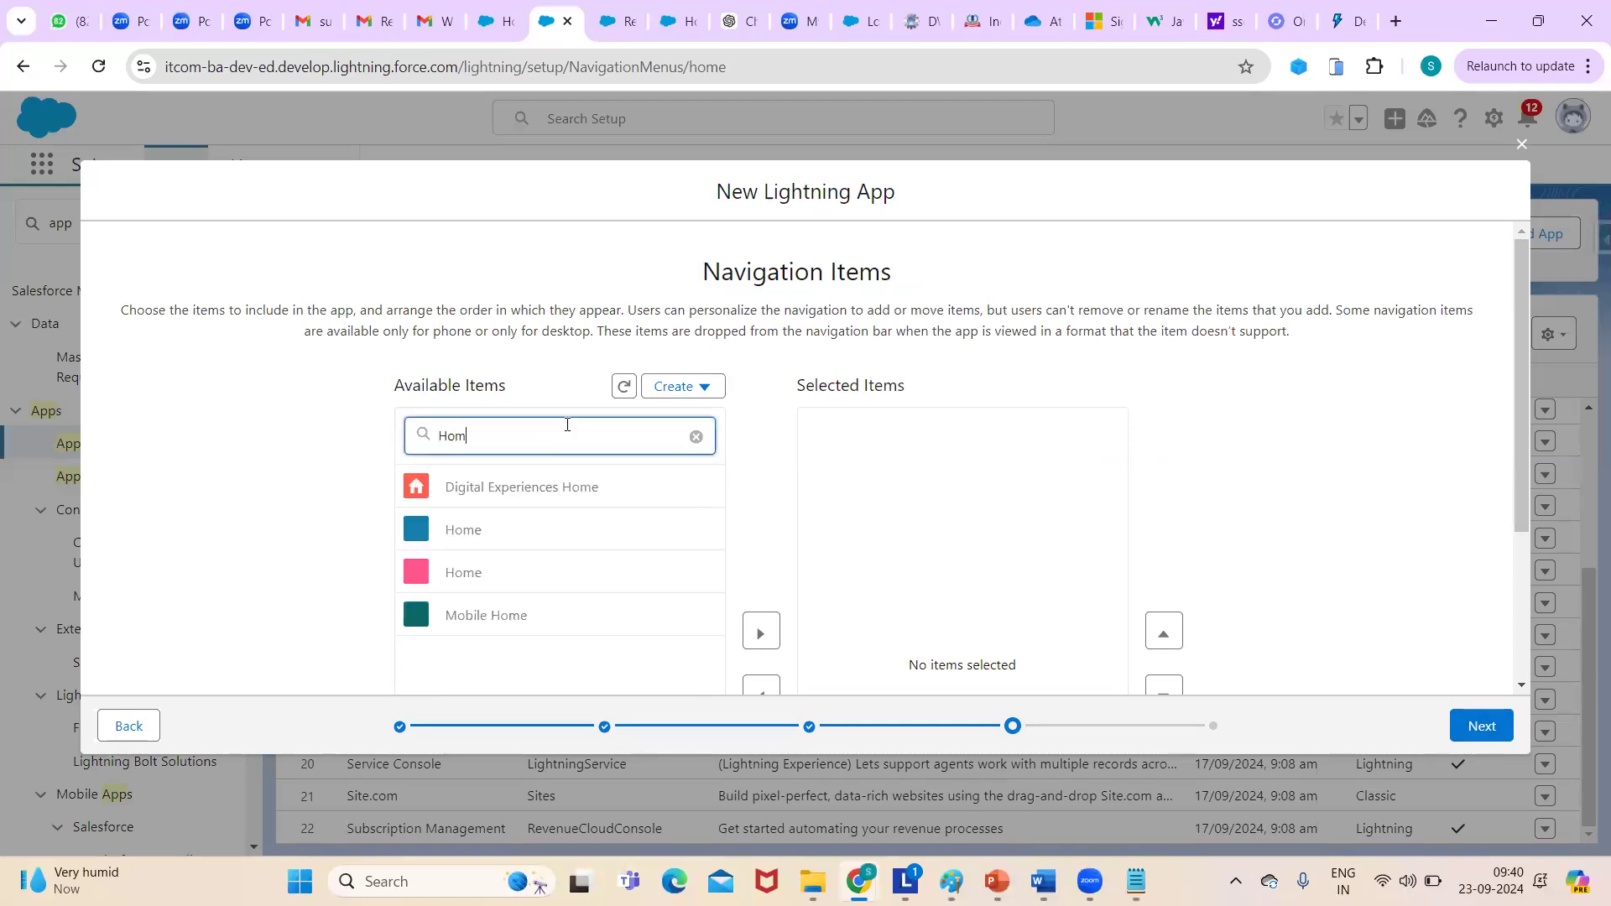
click(449, 537)
scroll(449, 538, down, 2)
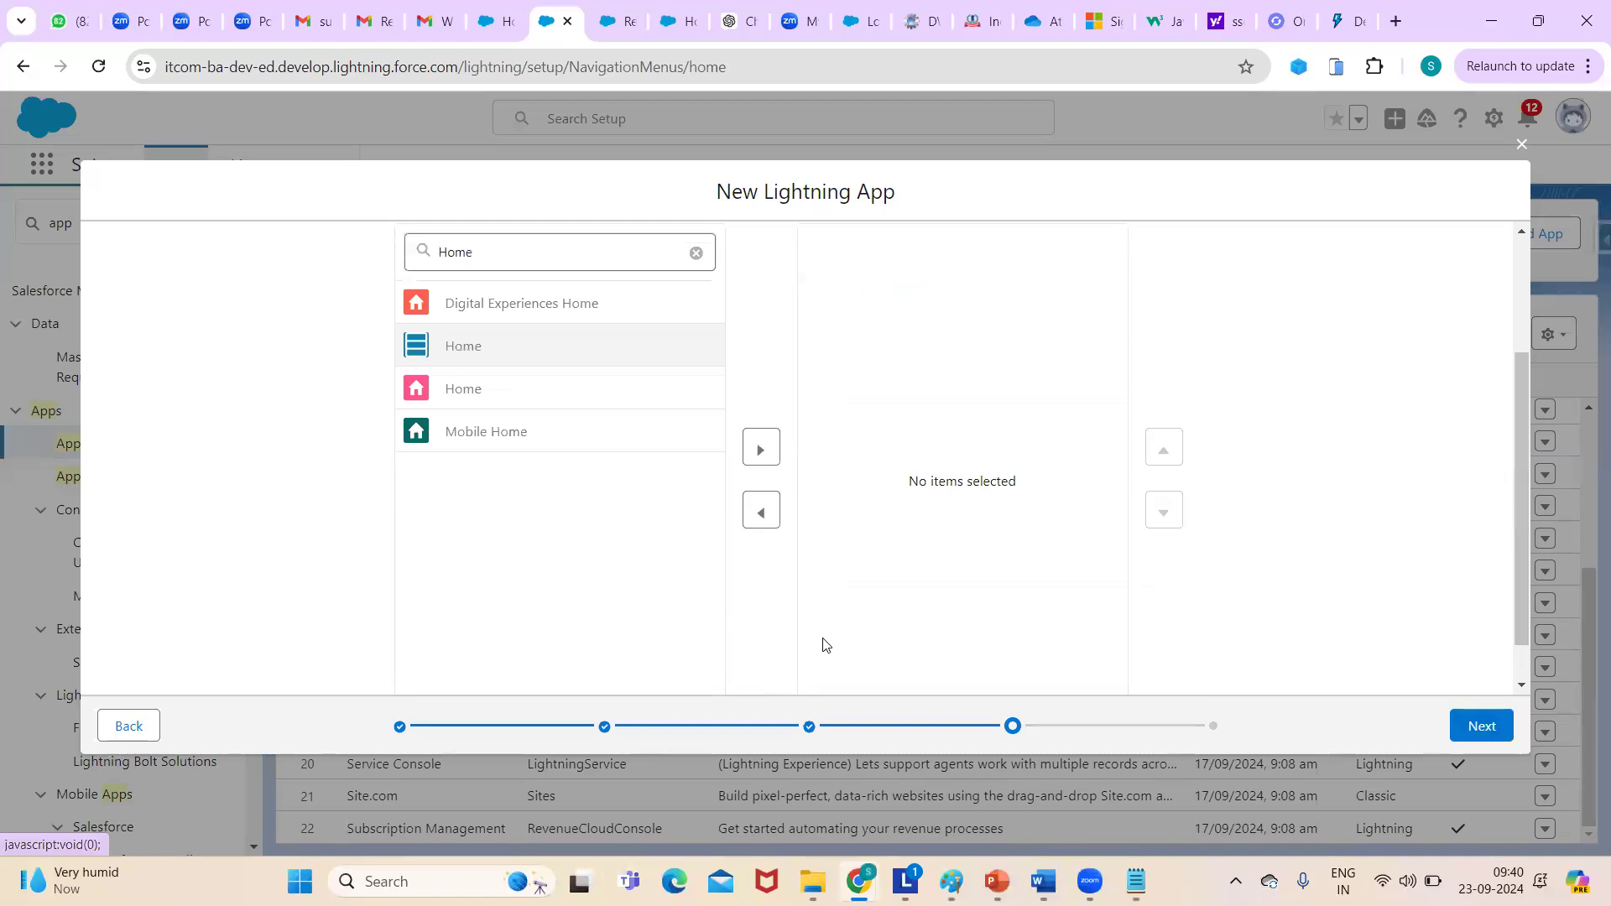
click(761, 453)
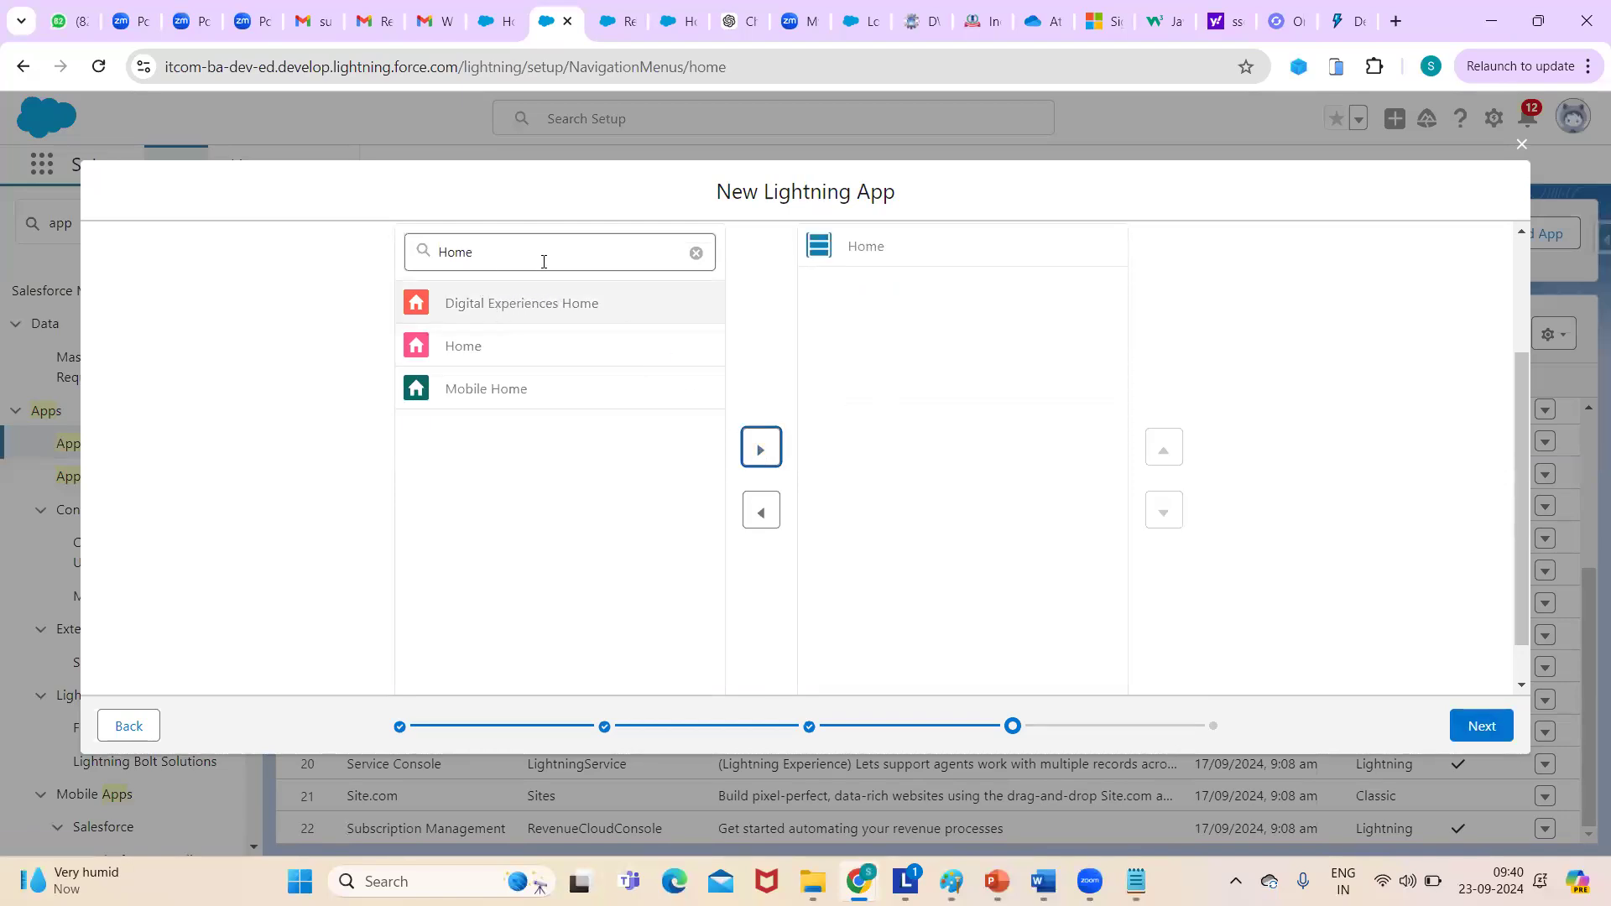
click(696, 253)
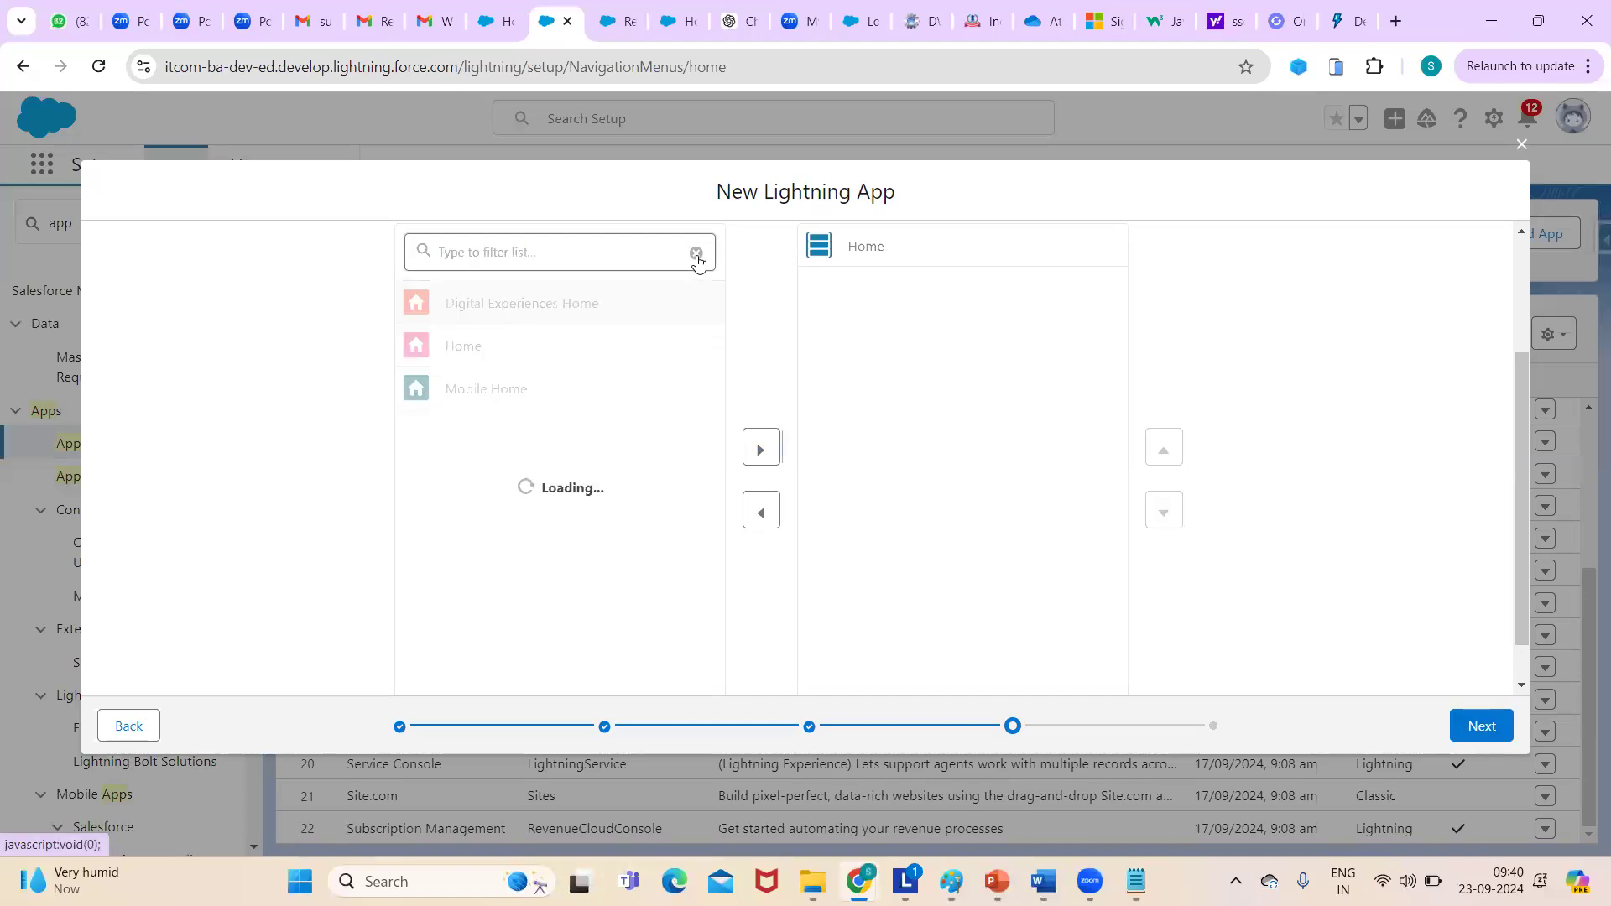
drag(714, 344, 715, 563)
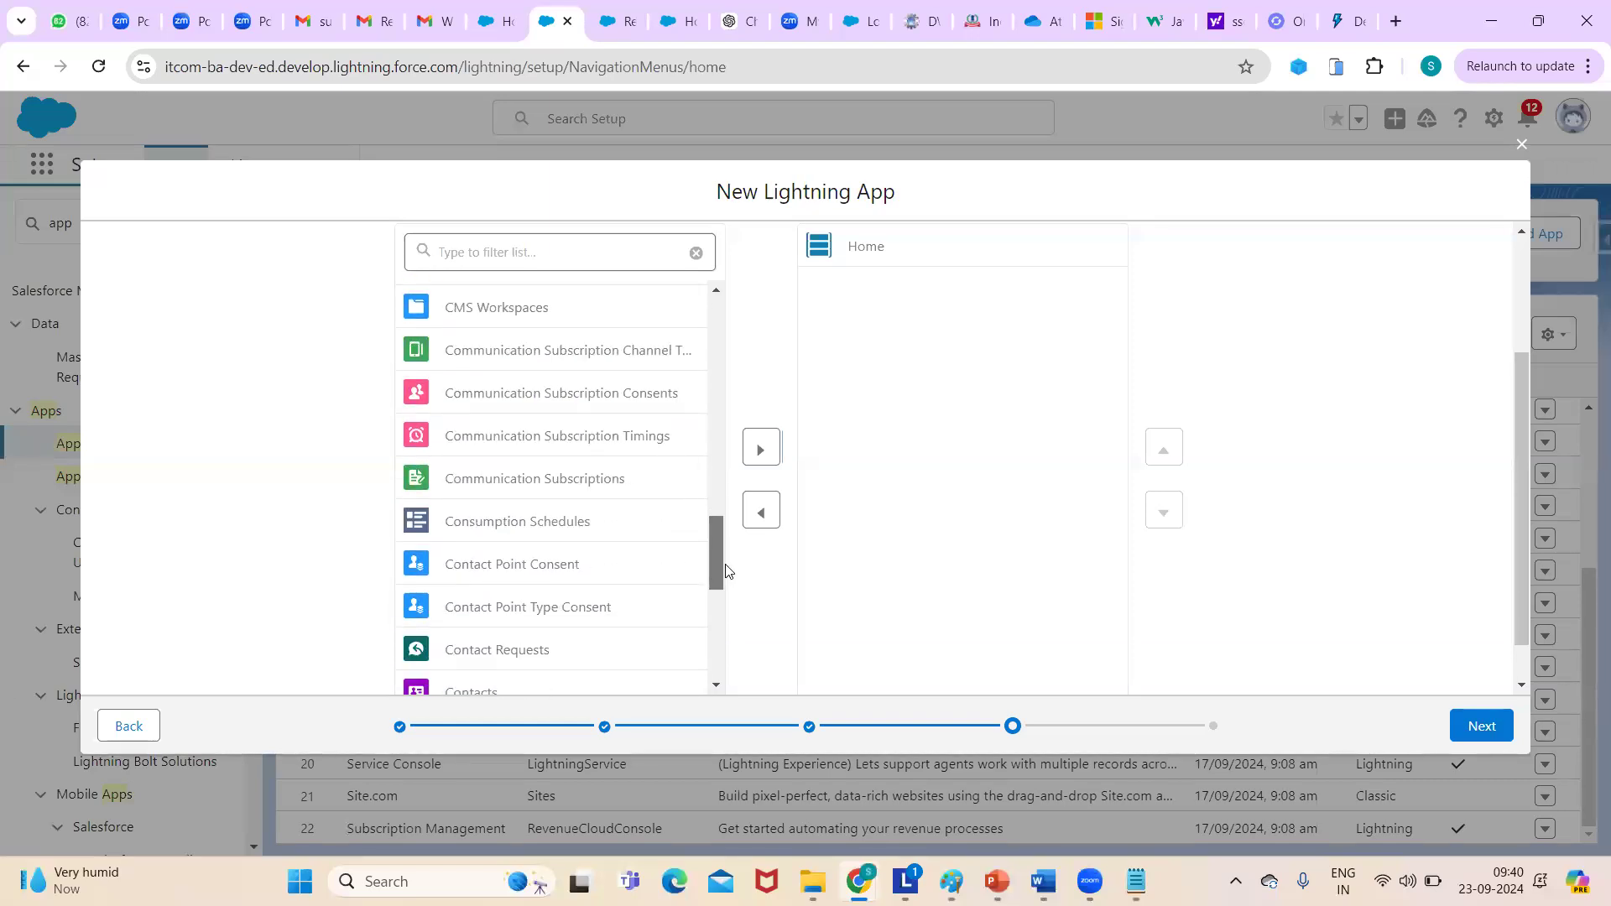
click(1482, 727)
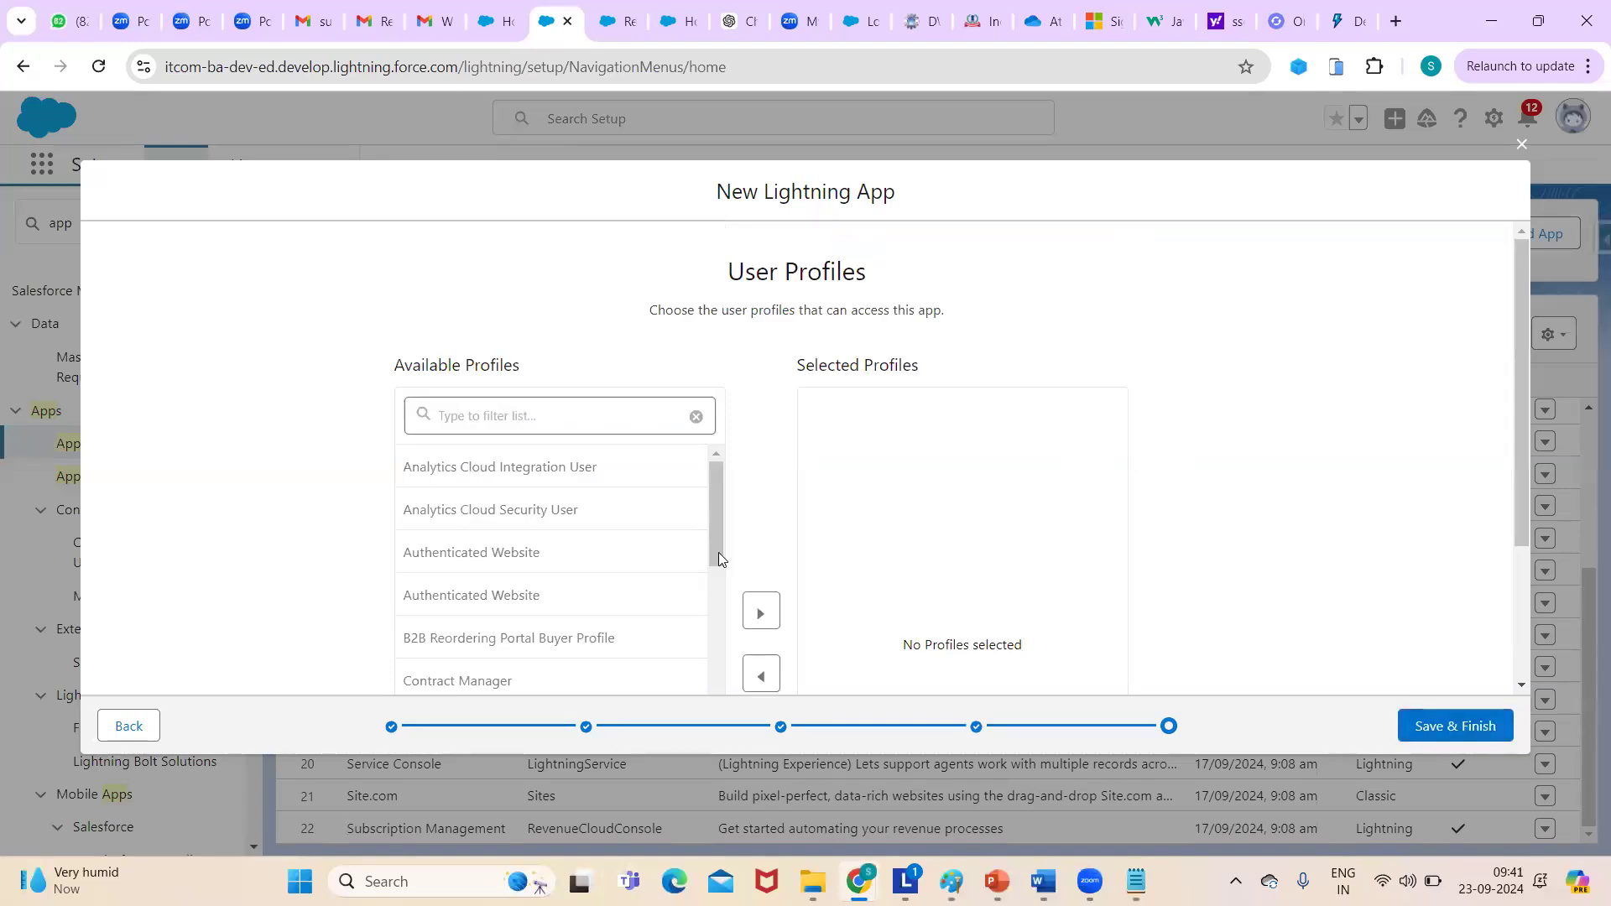
- Move Custom: Sales Profile and System Administrator into Selected Profiles, then Save & Finish
drag(715, 516, 725, 770)
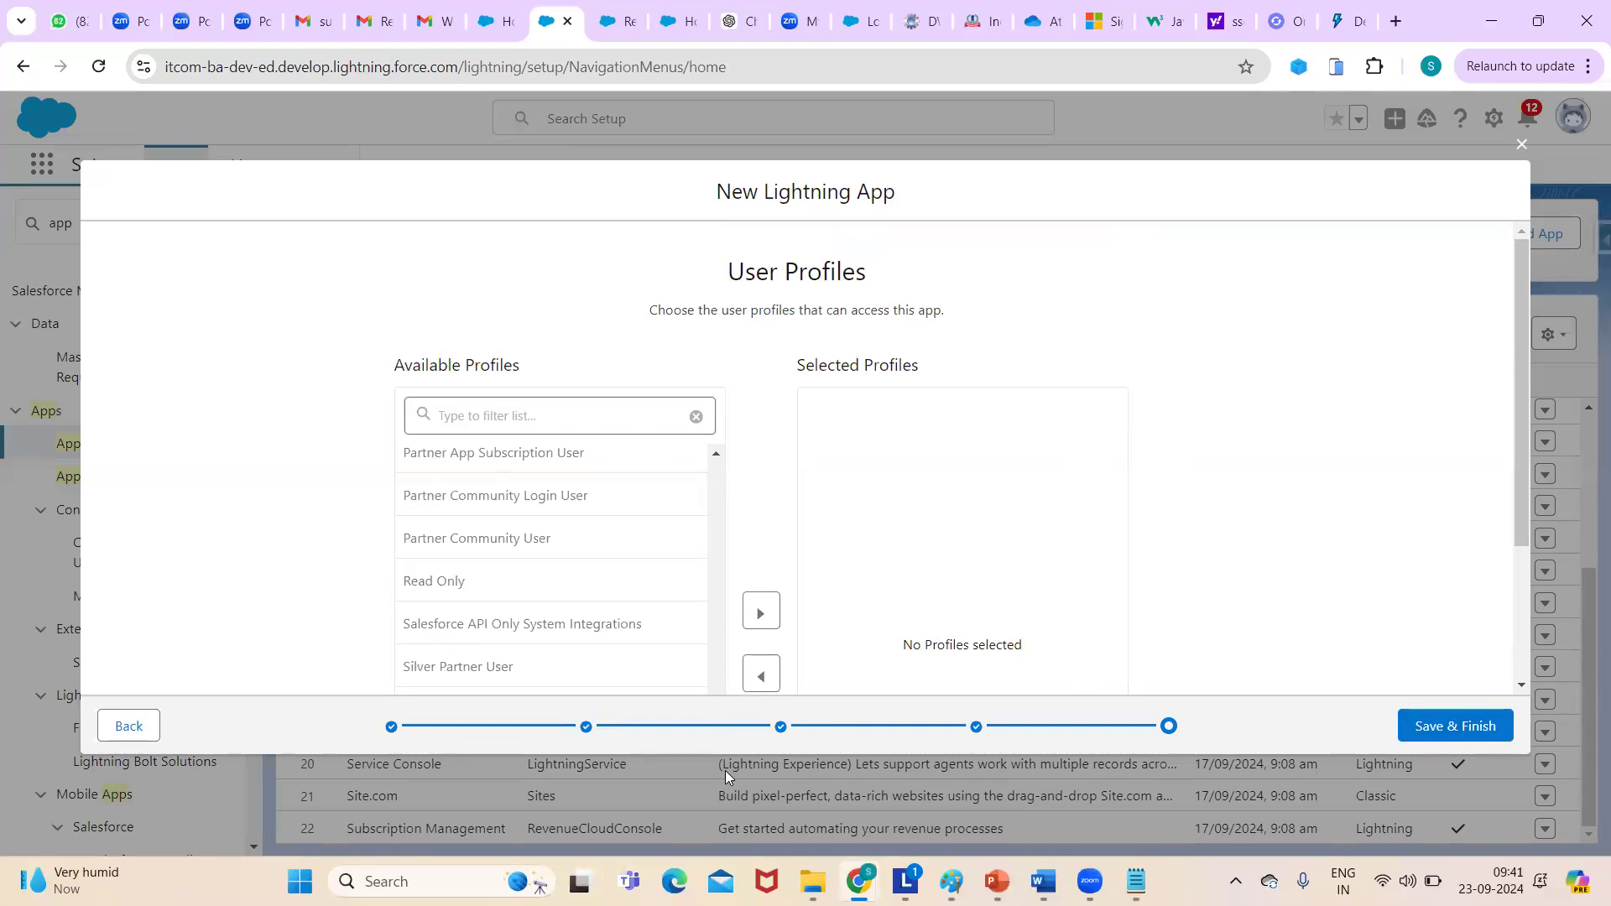
drag(1523, 383, 1523, 489)
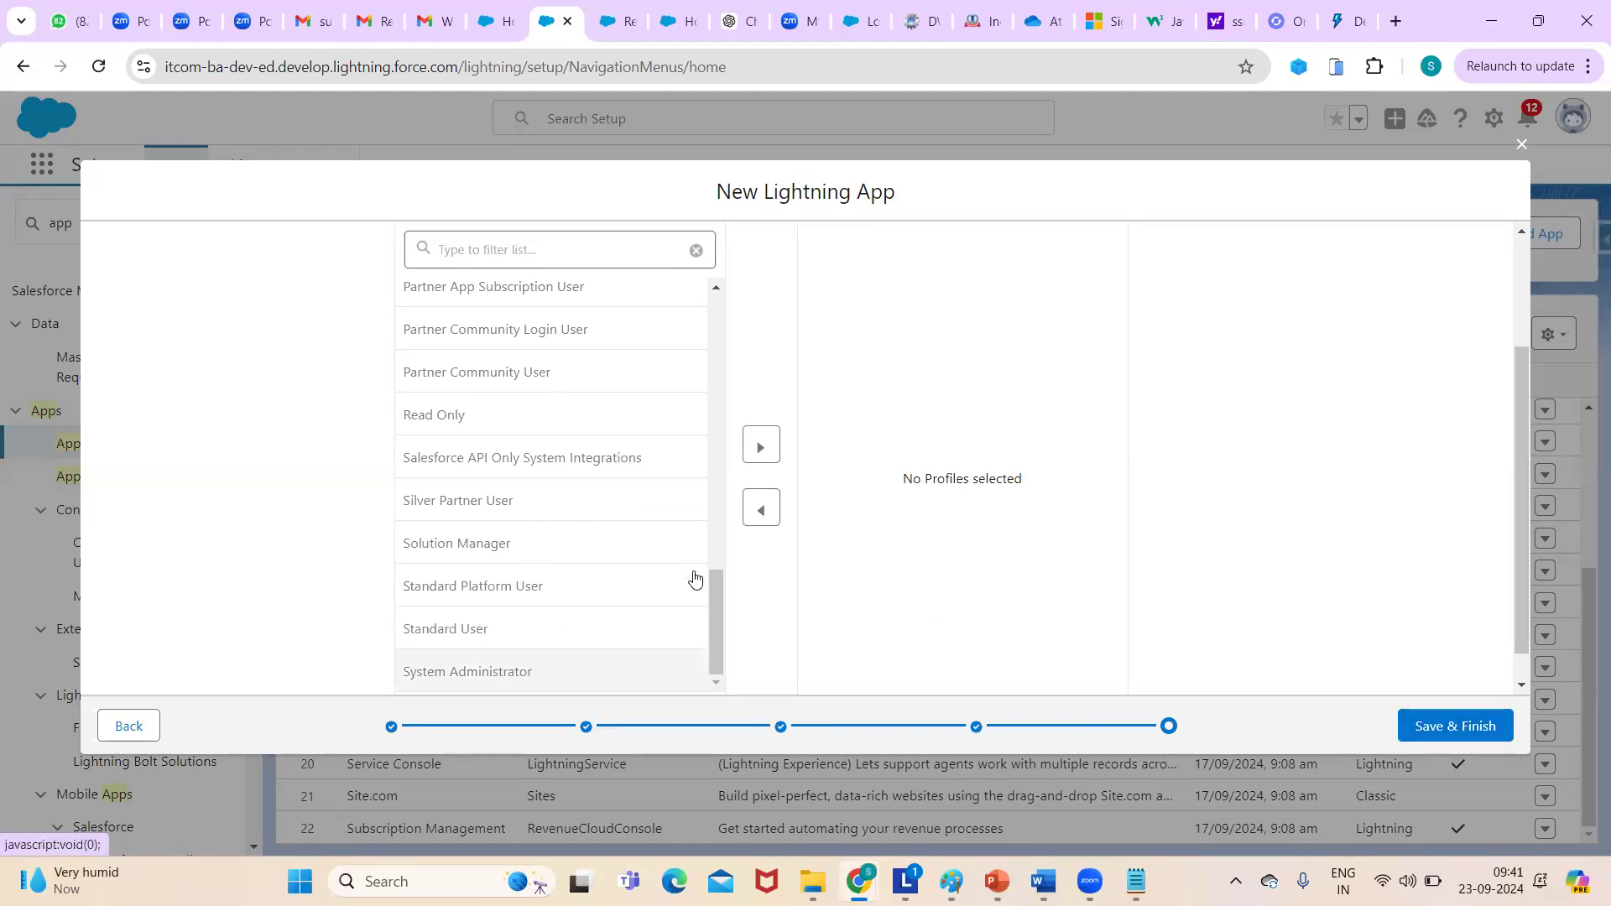
drag(719, 618, 808, 670)
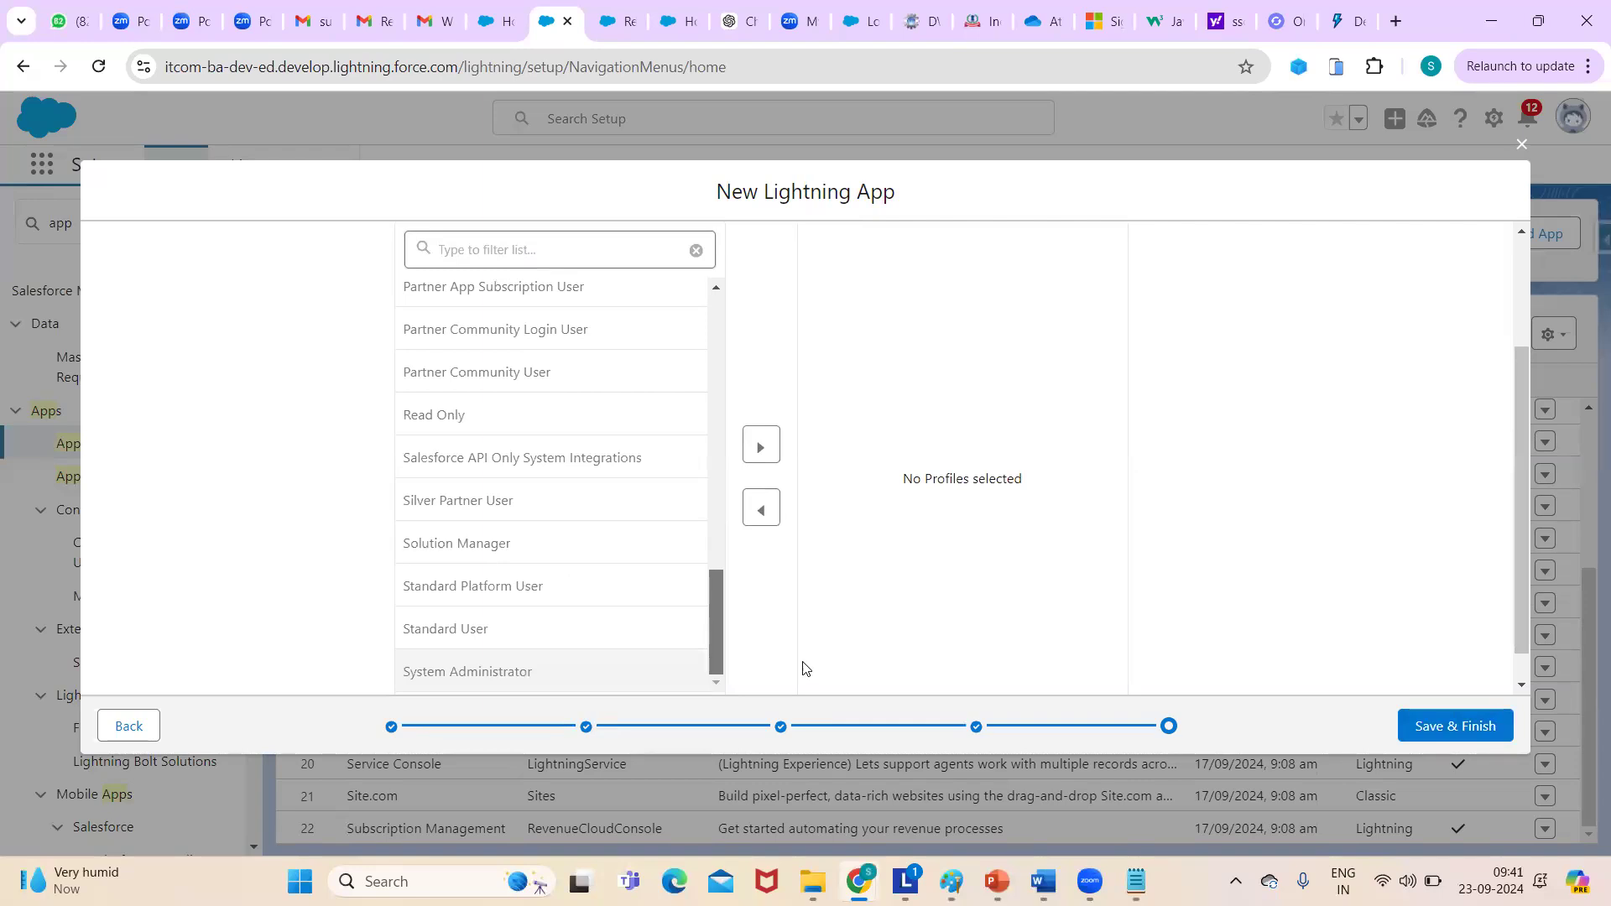
drag(726, 606, 711, 338)
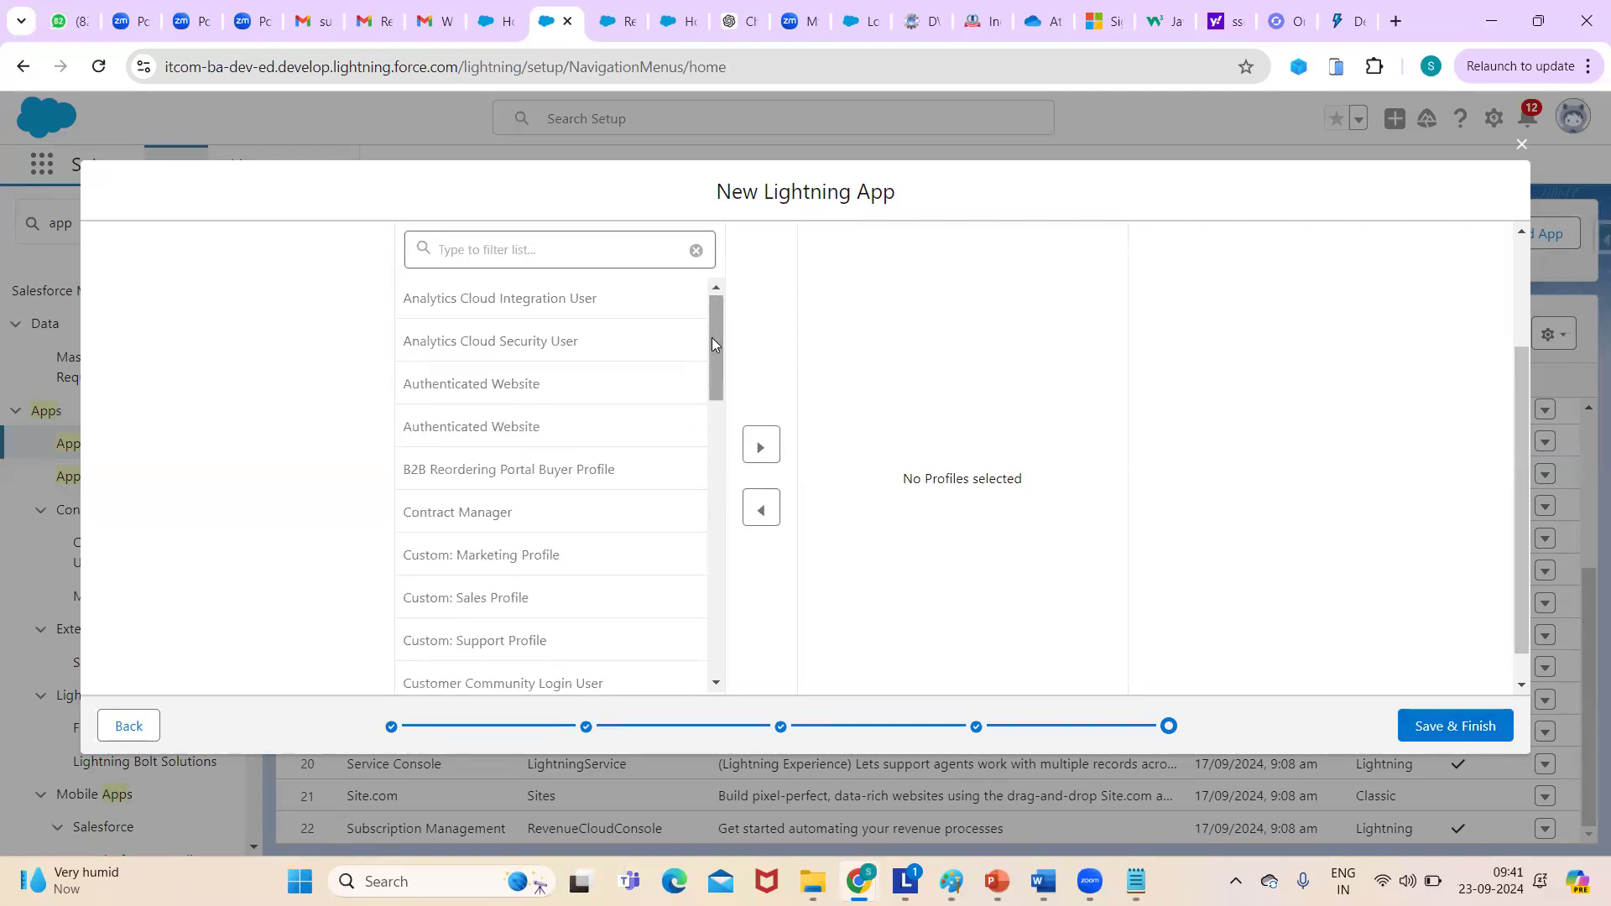
click(476, 598)
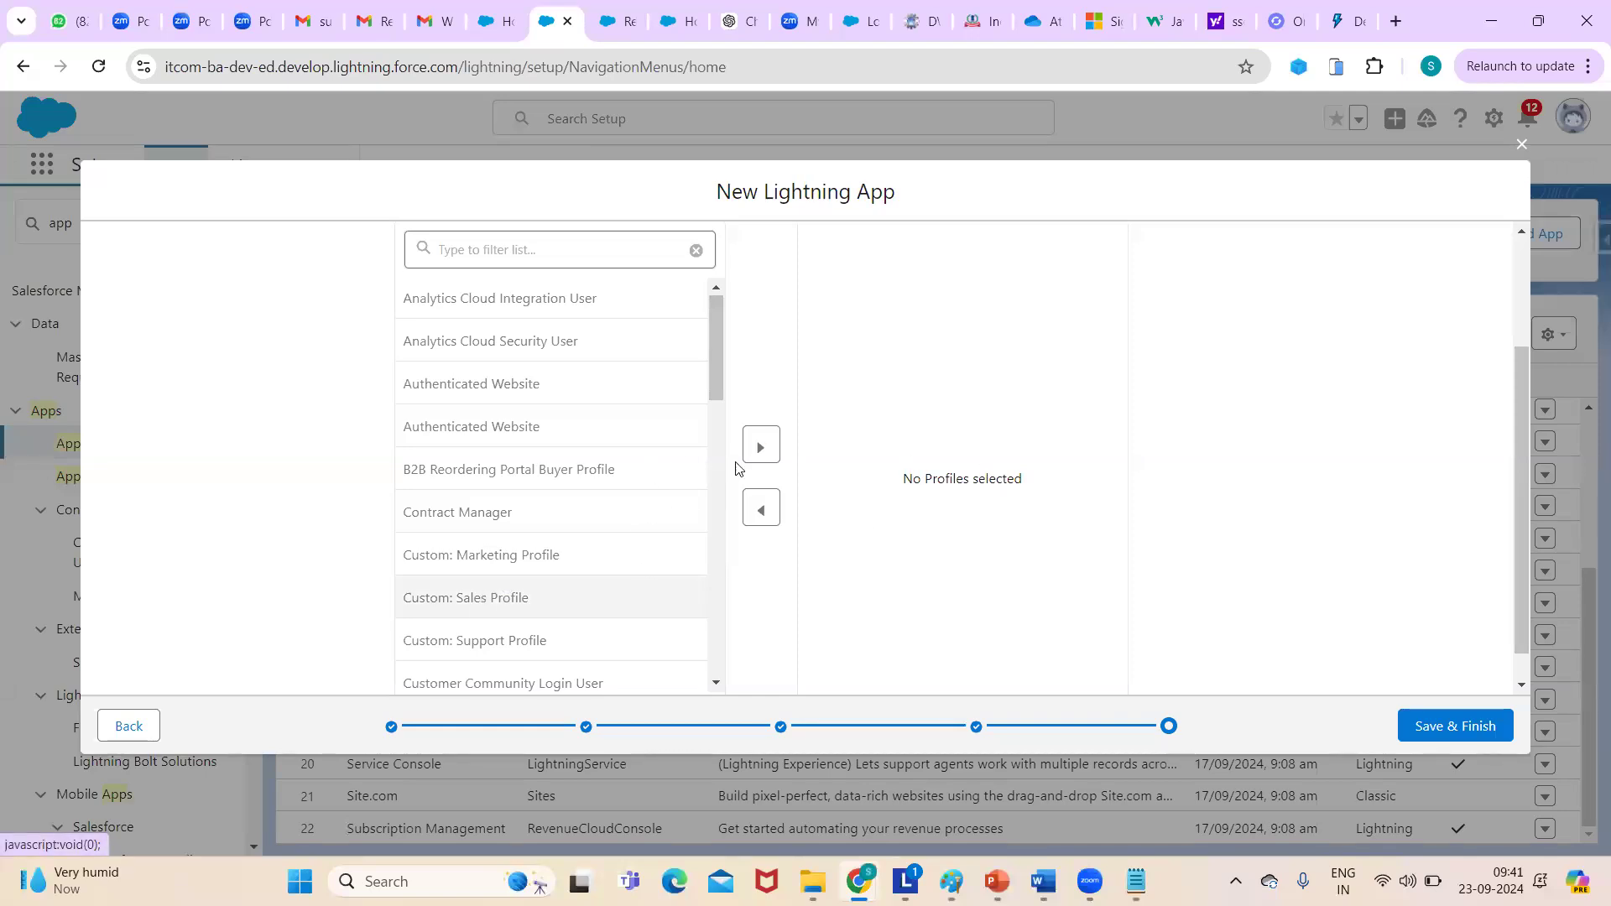
click(765, 448)
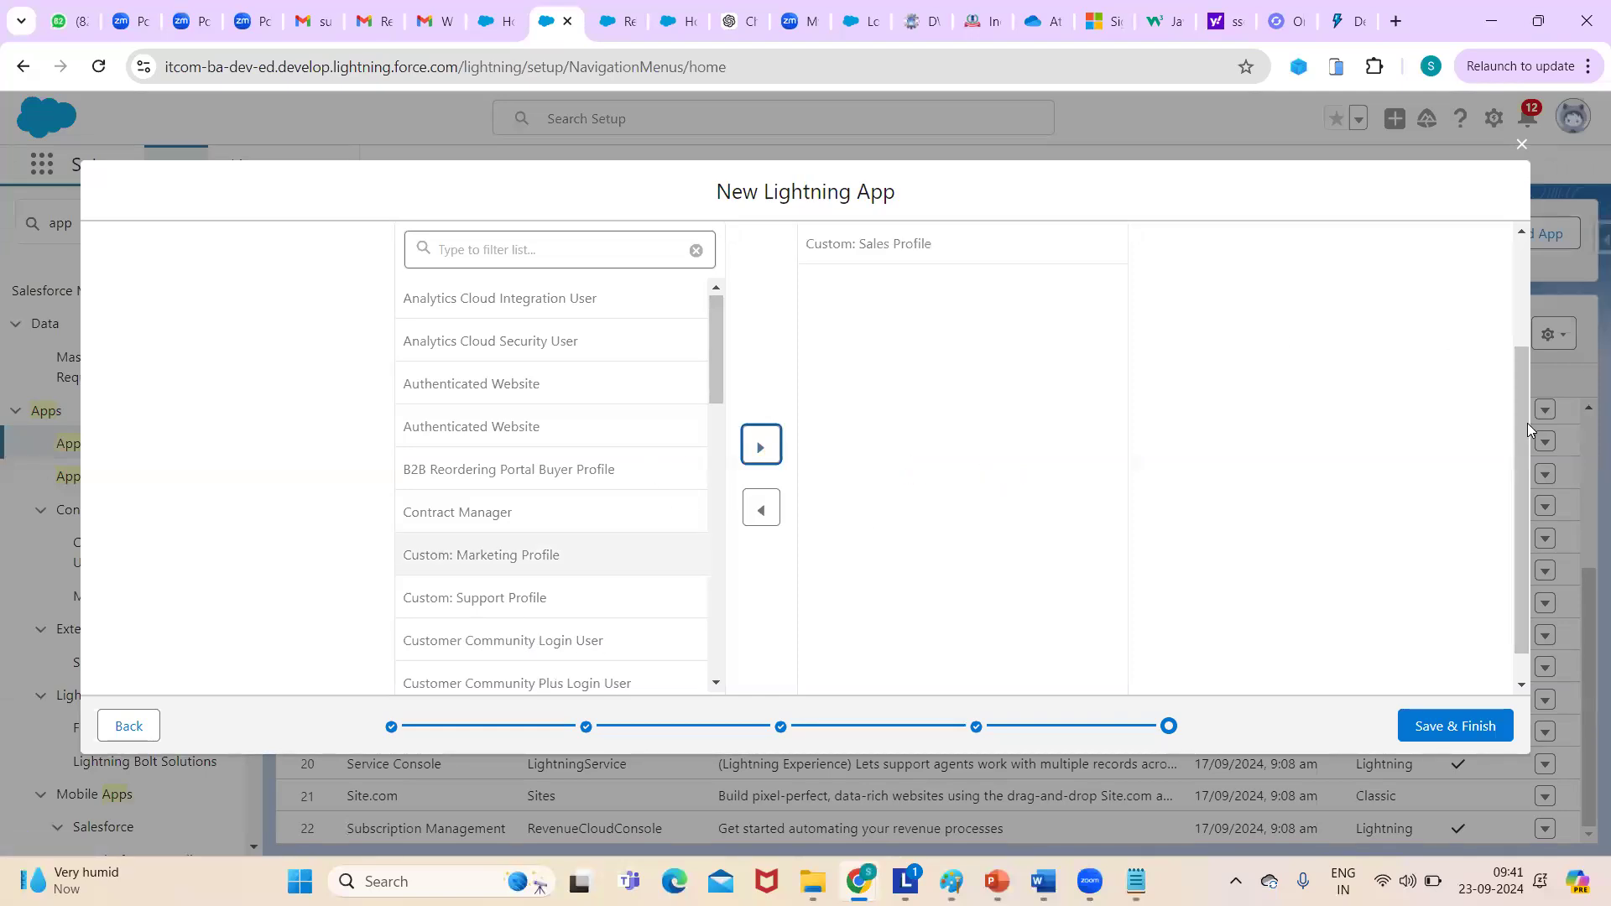
drag(1520, 423, 1522, 343)
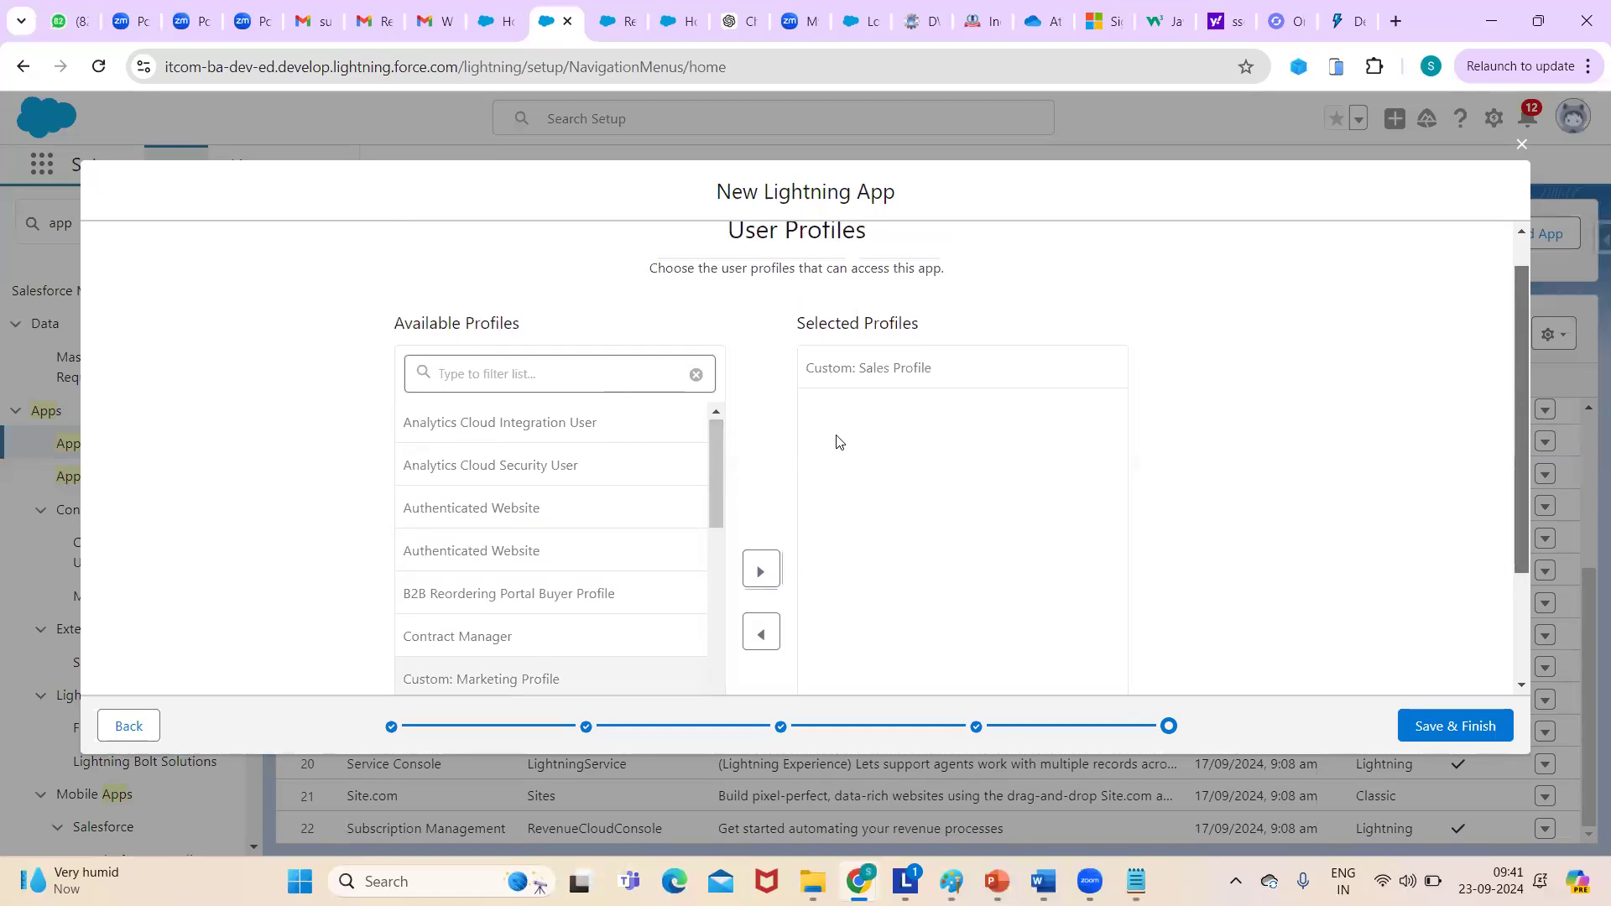
drag(714, 480, 697, 769)
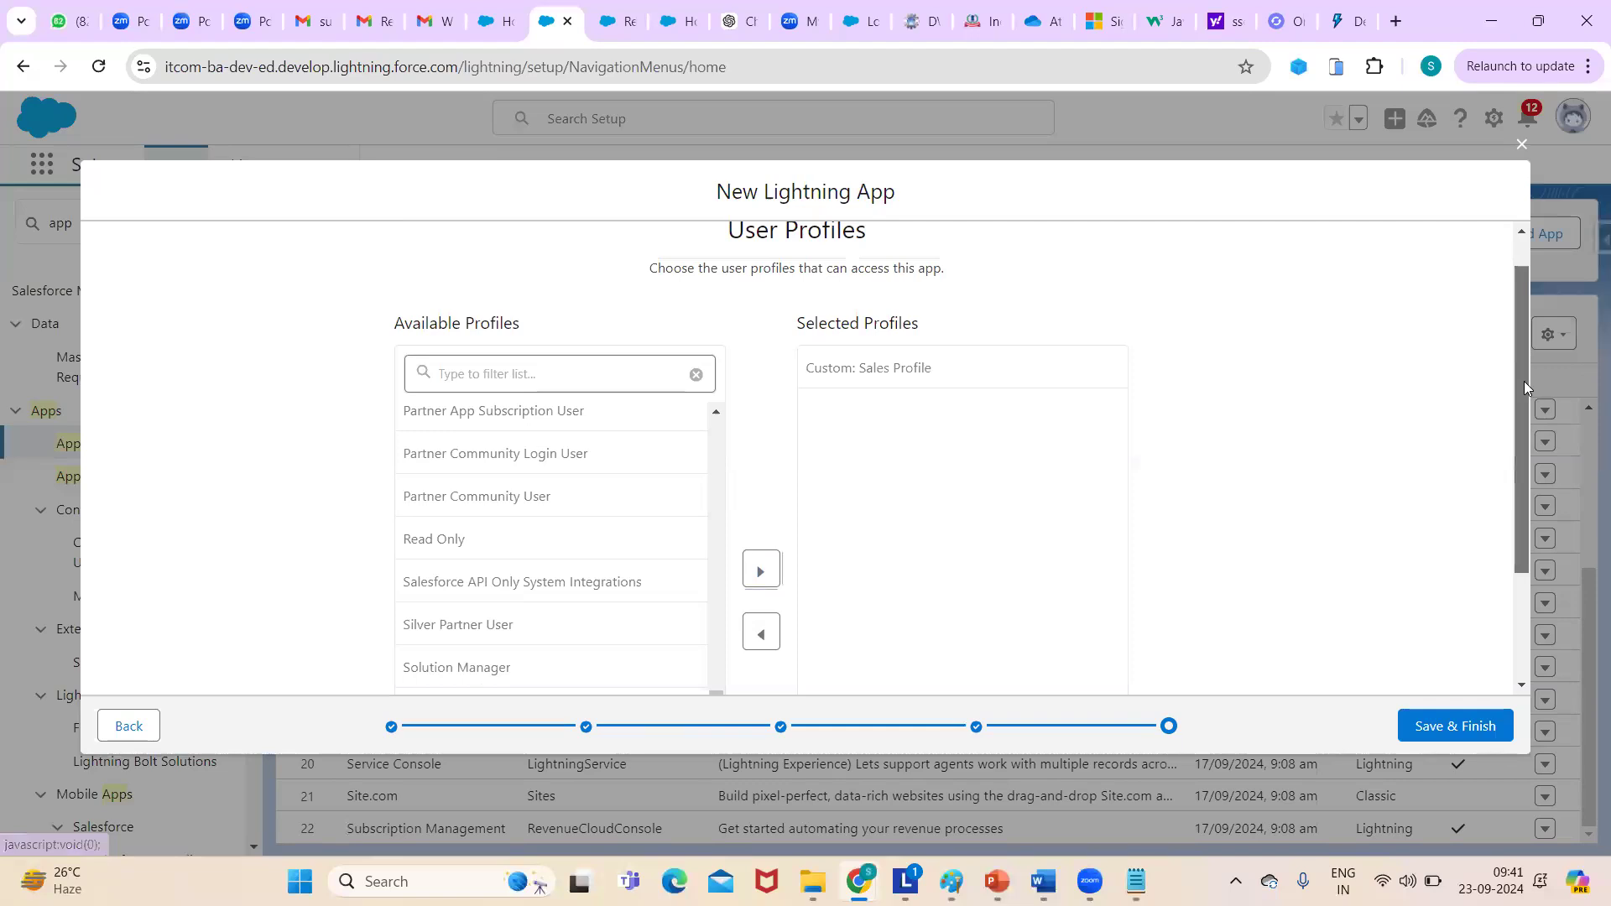
drag(1527, 399, 1517, 470)
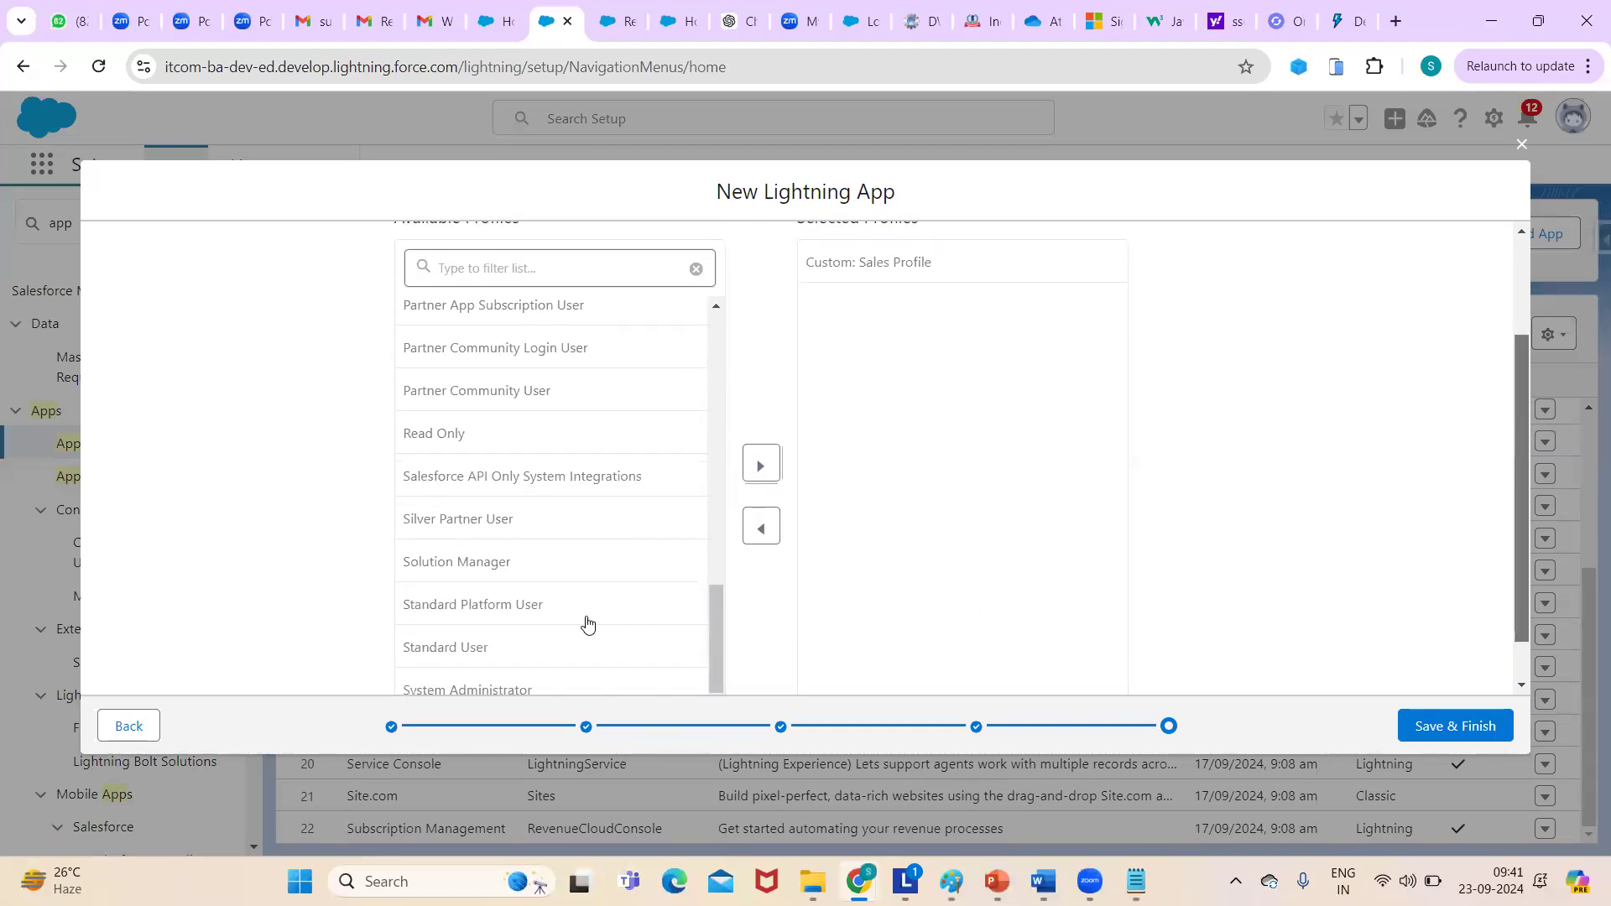
click(493, 684)
click(760, 461)
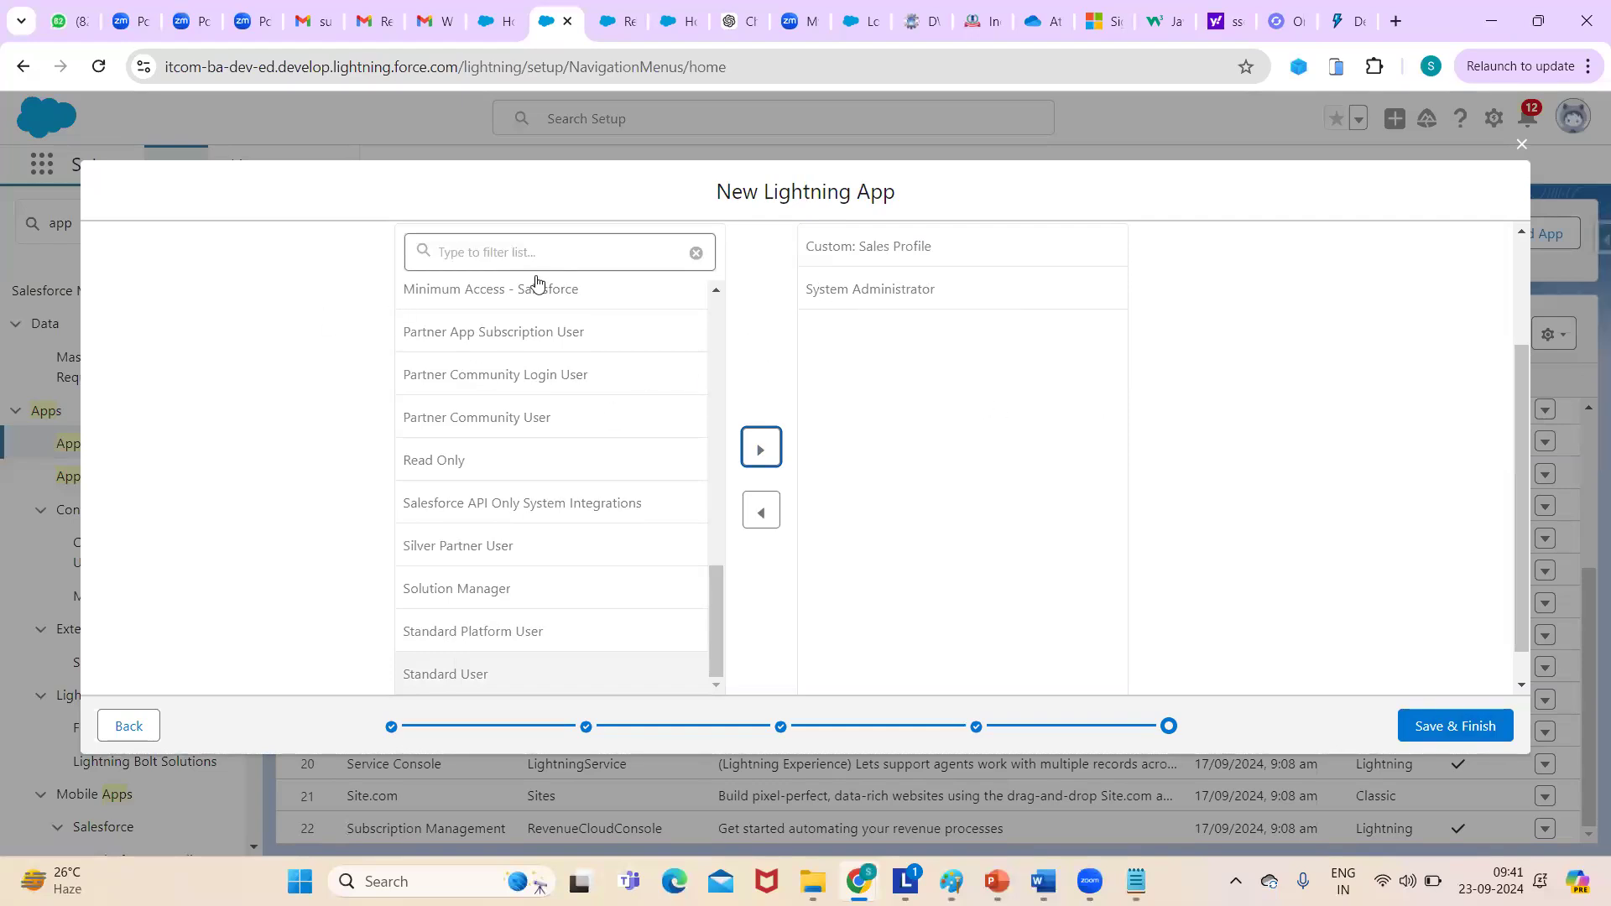
click(1458, 732)
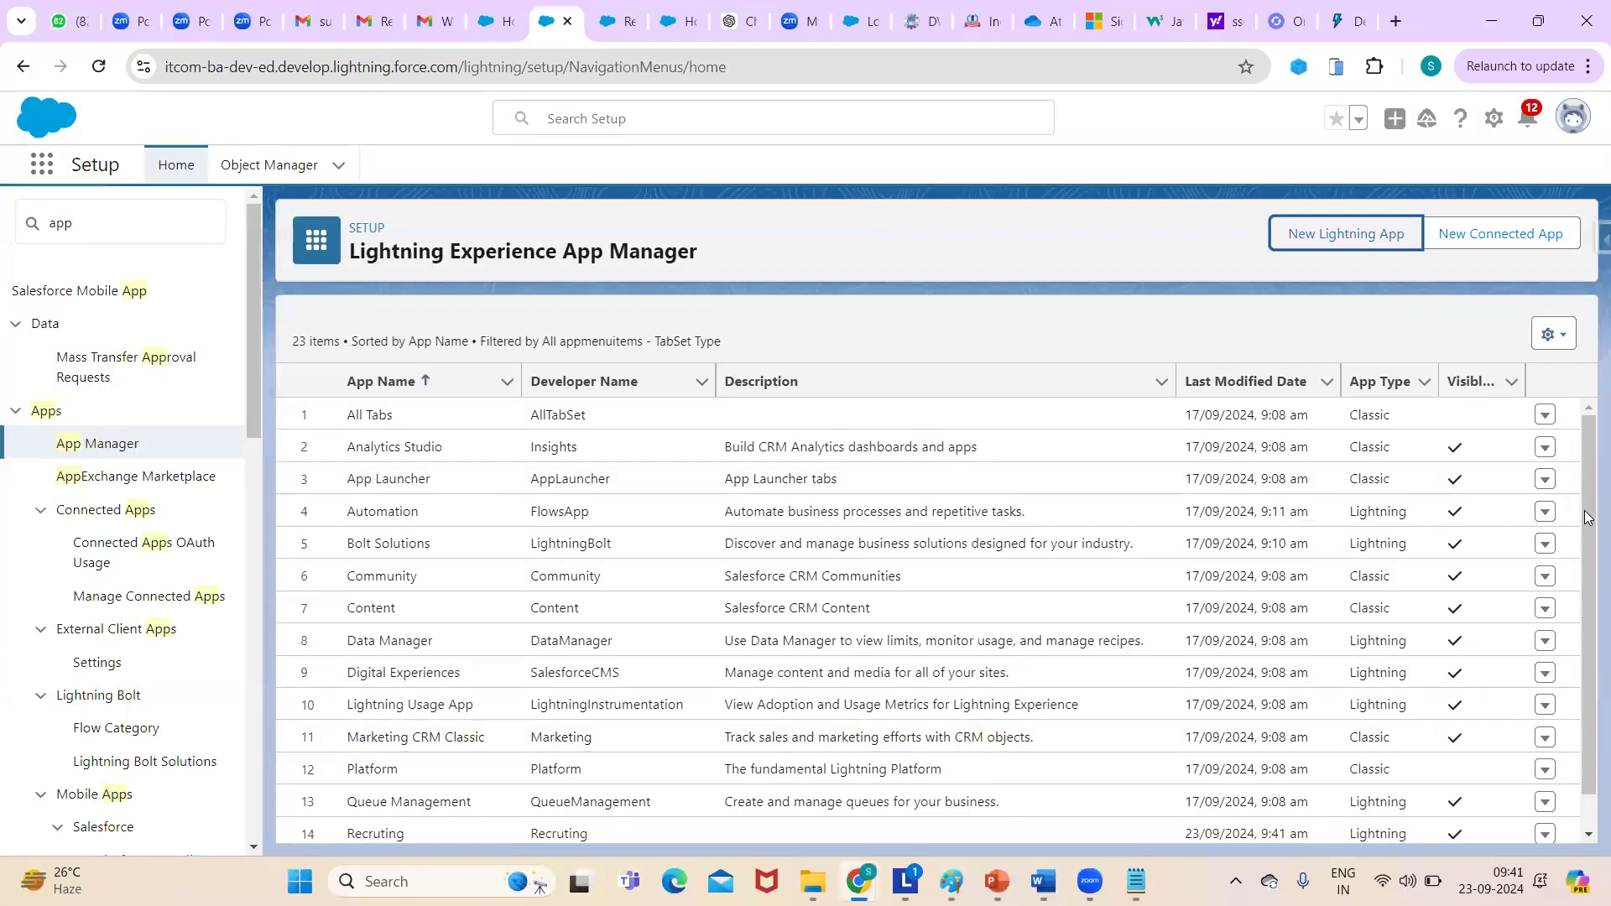
- Open the Recruting app from the App Launcher's View All list
drag(1586, 517, 1586, 705)
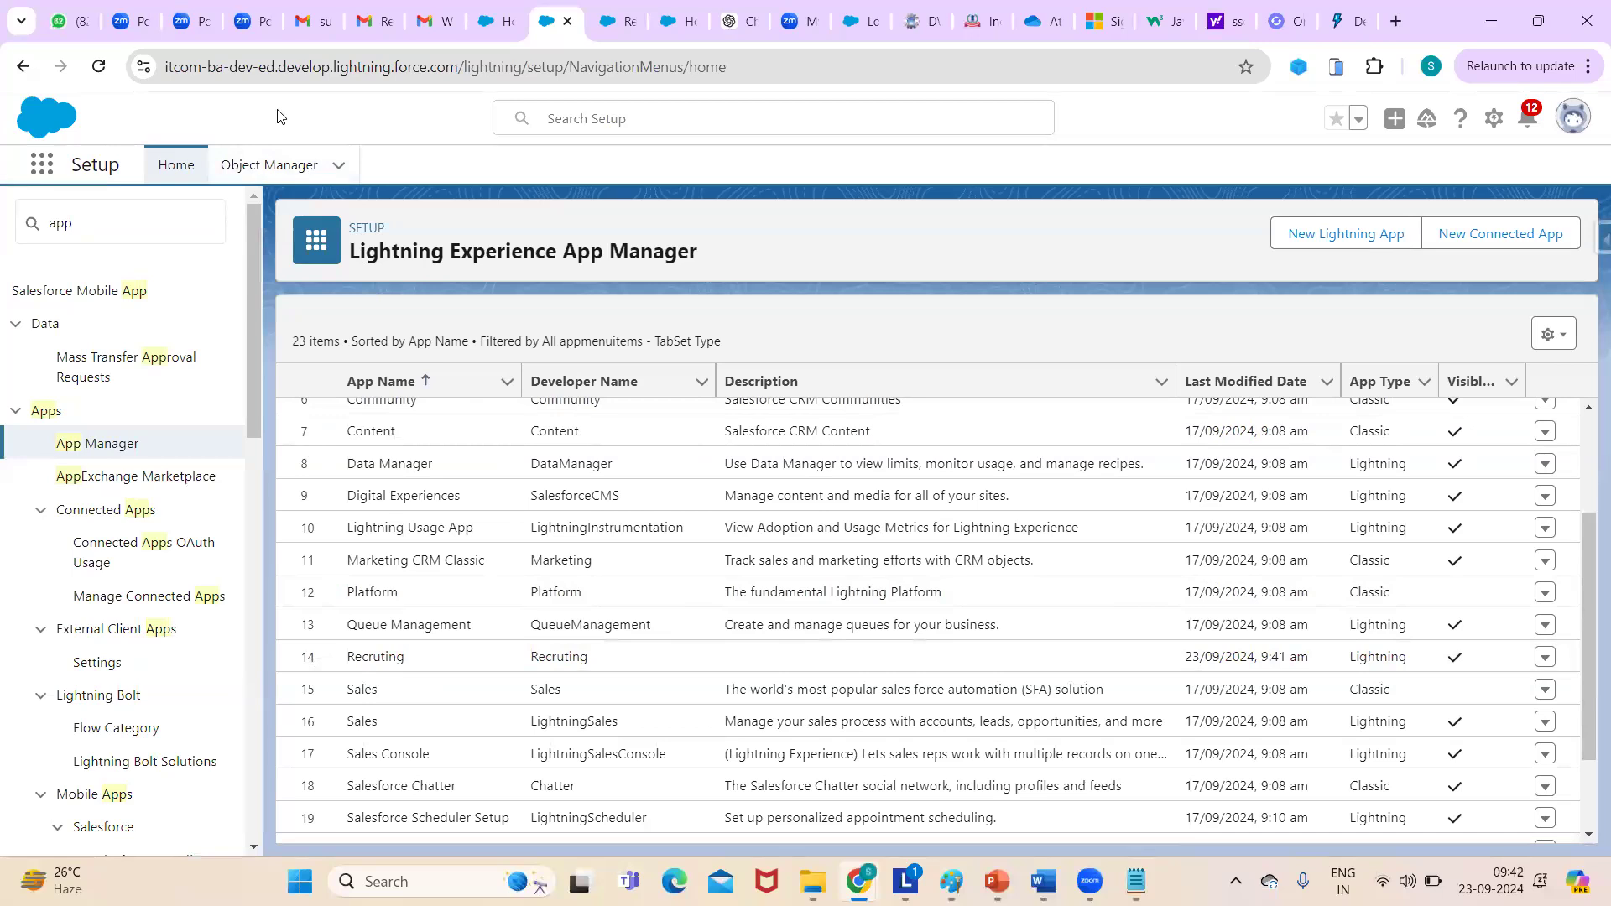
click(54, 170)
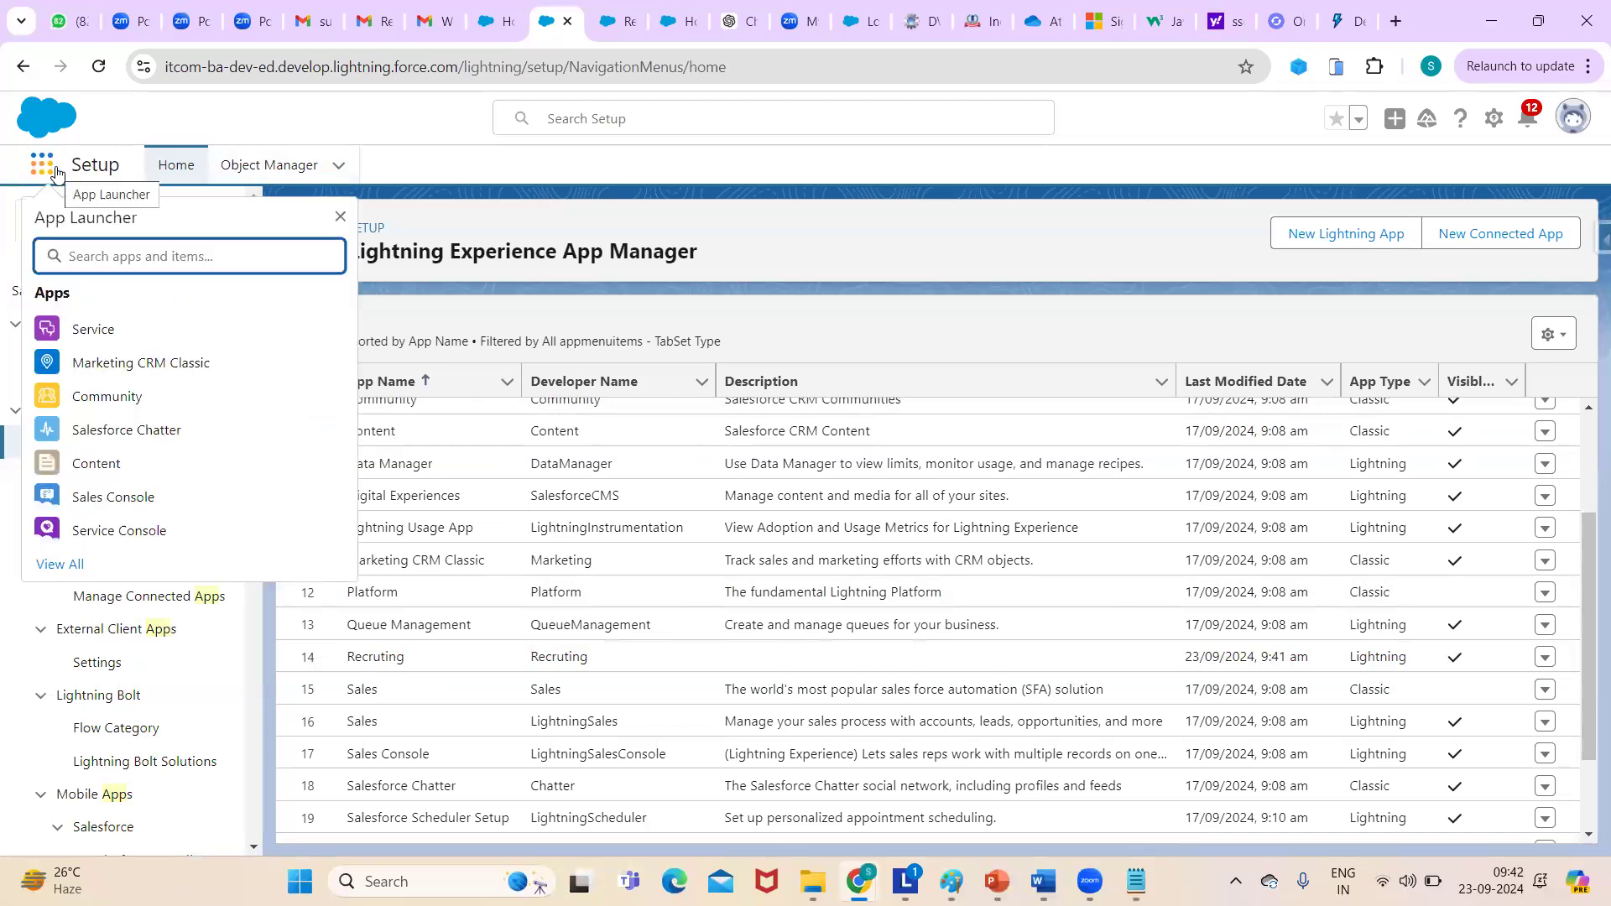
text(re)
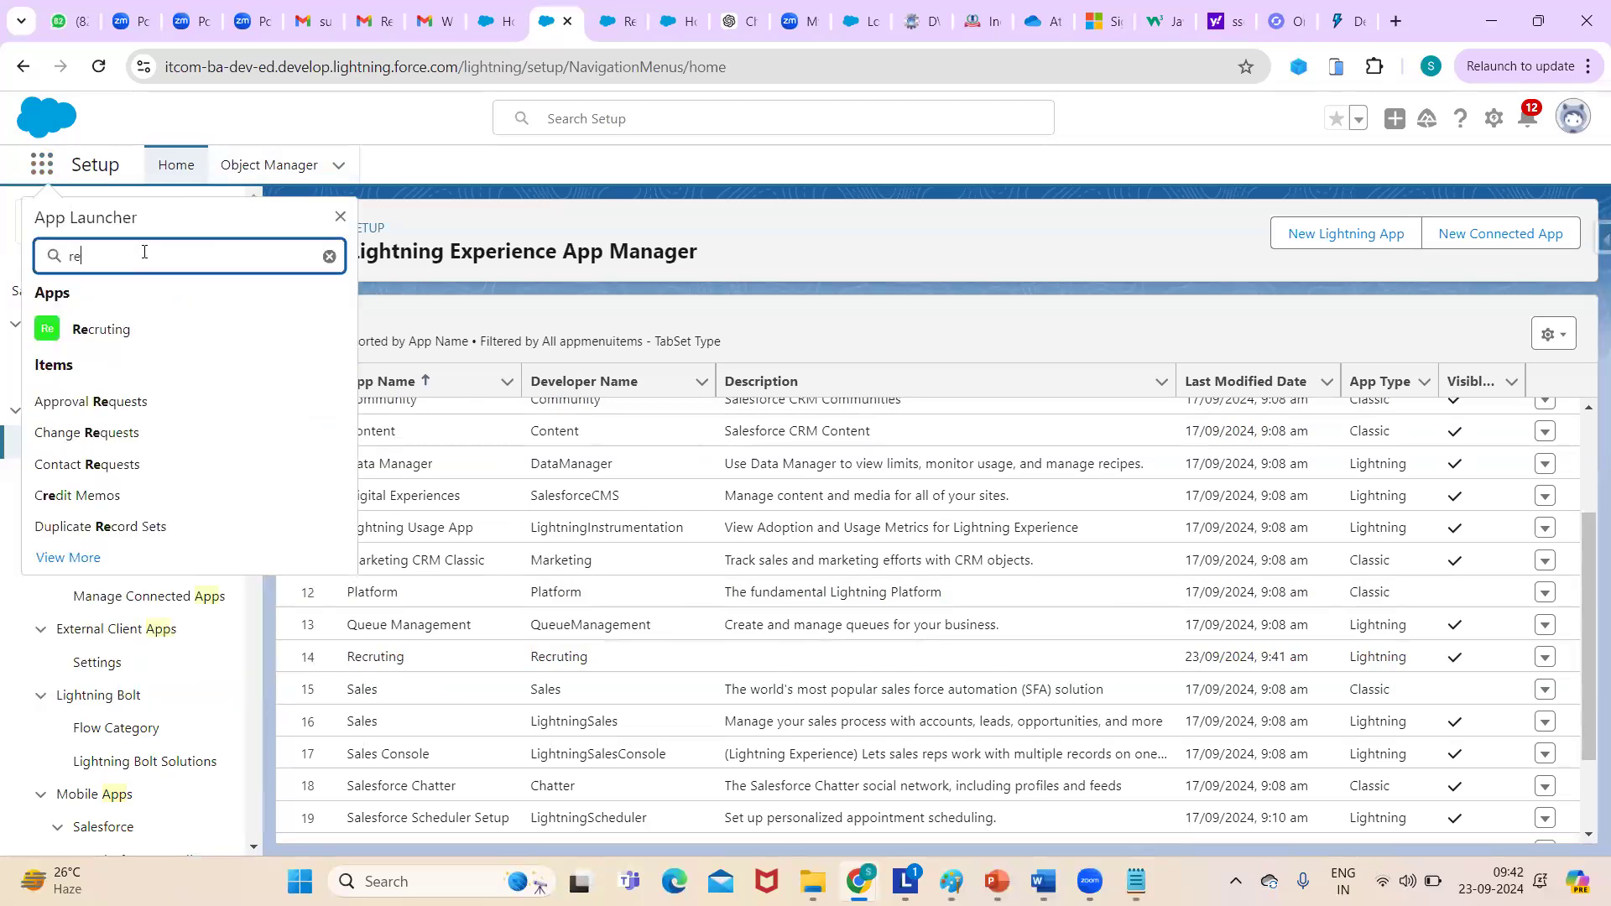
key(BackSpace)
key(BackSpace)
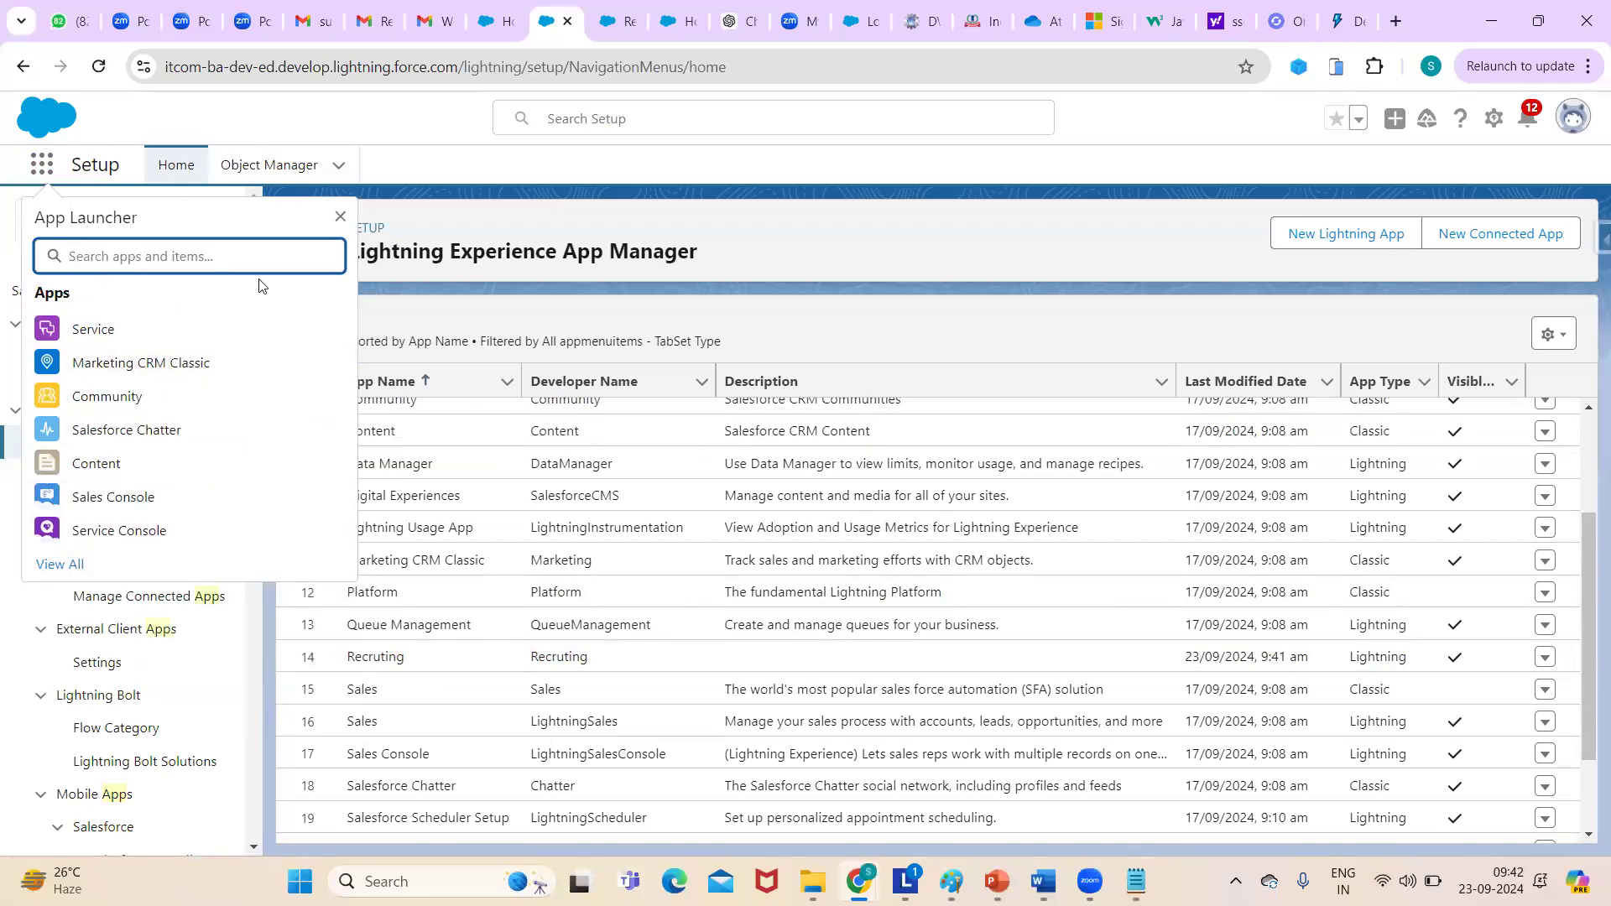
click(58, 567)
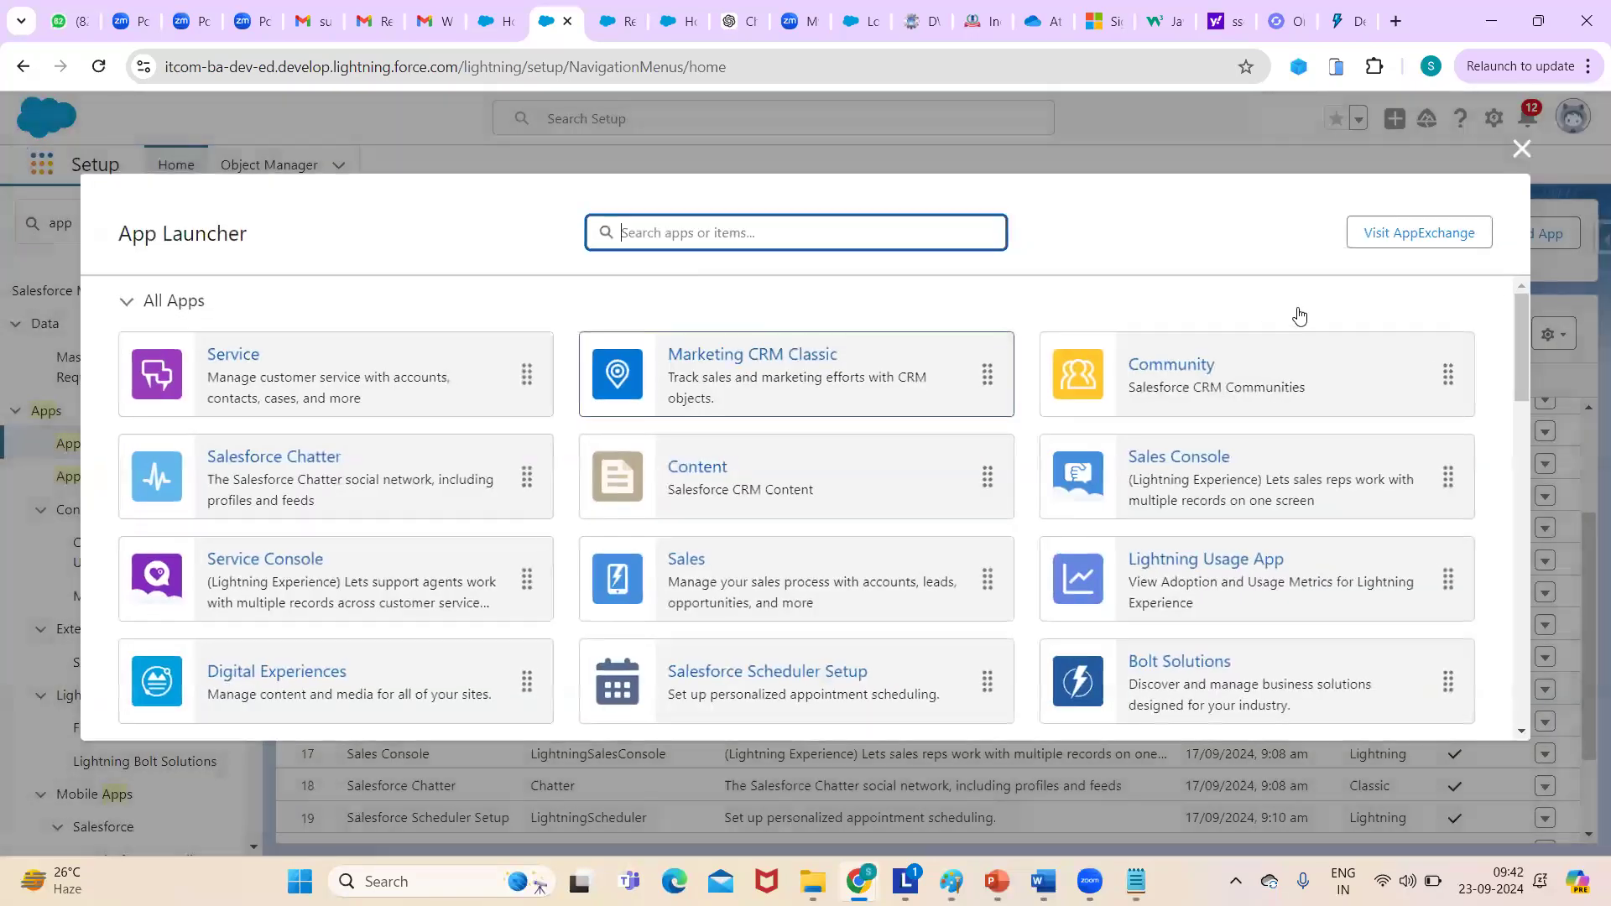
drag(1523, 317, 1517, 392)
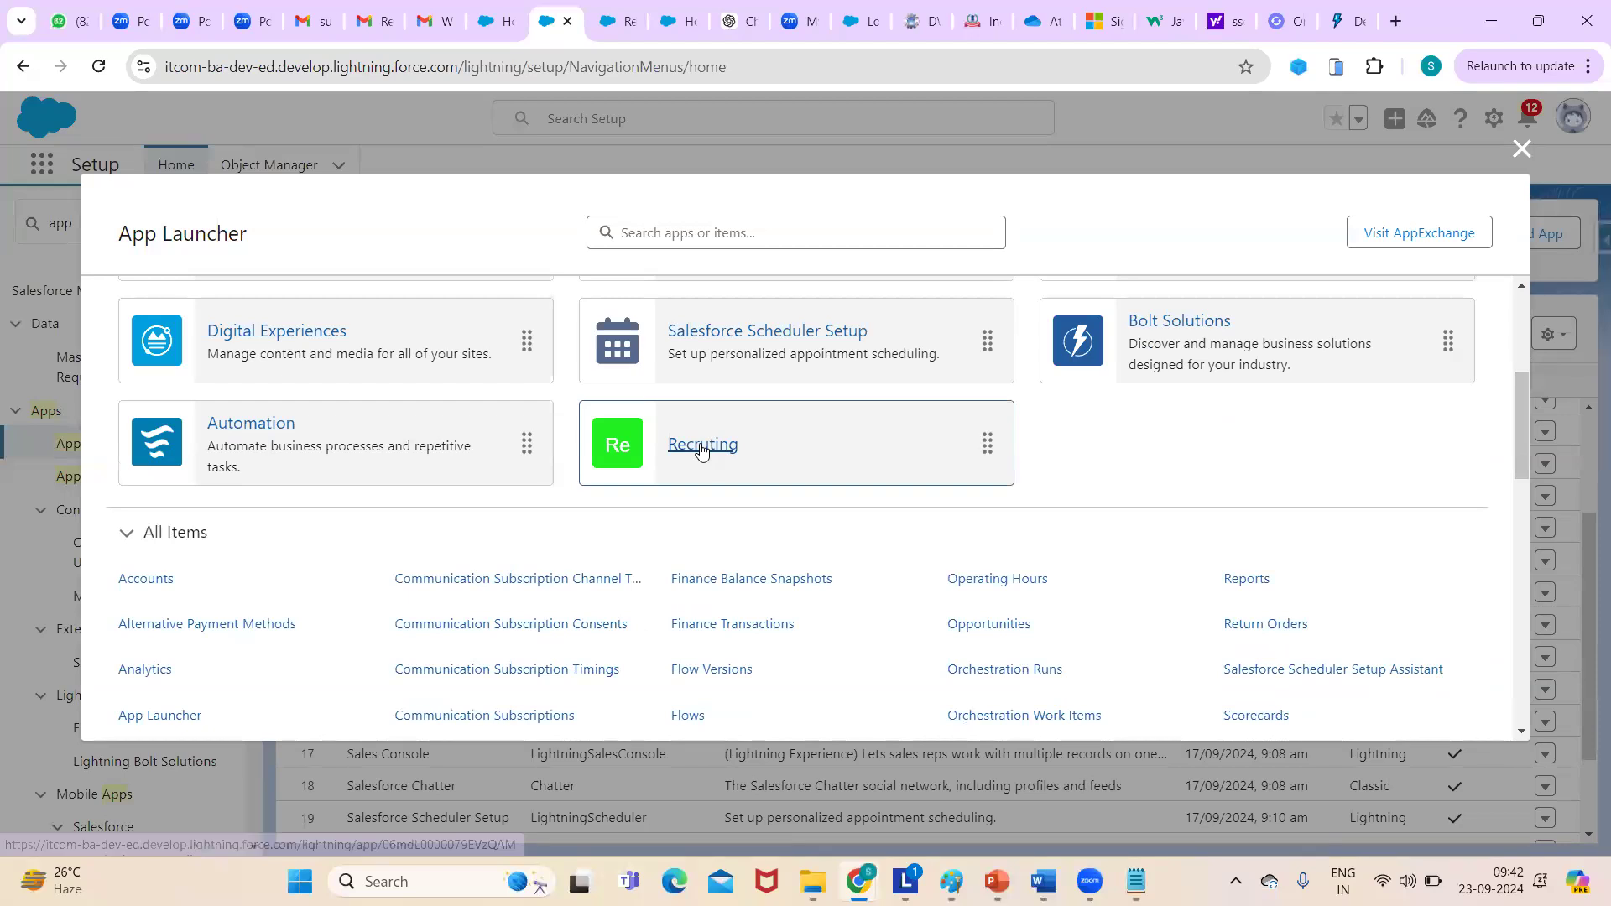
click(702, 445)
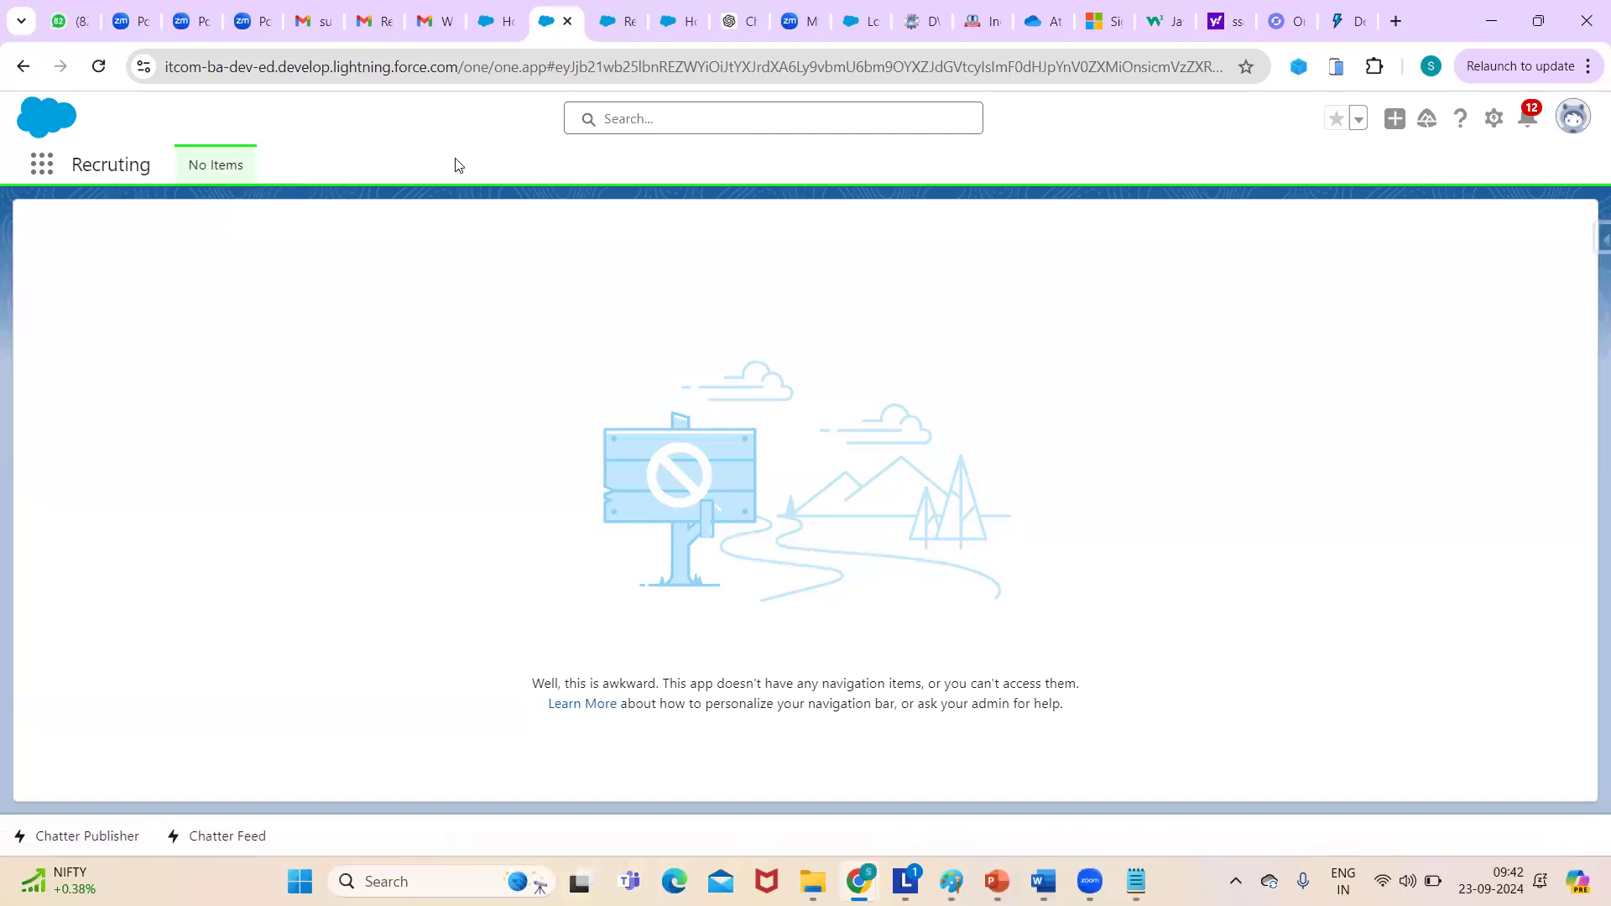
- Return to the Salesforce Setup browser tab
click(41, 165)
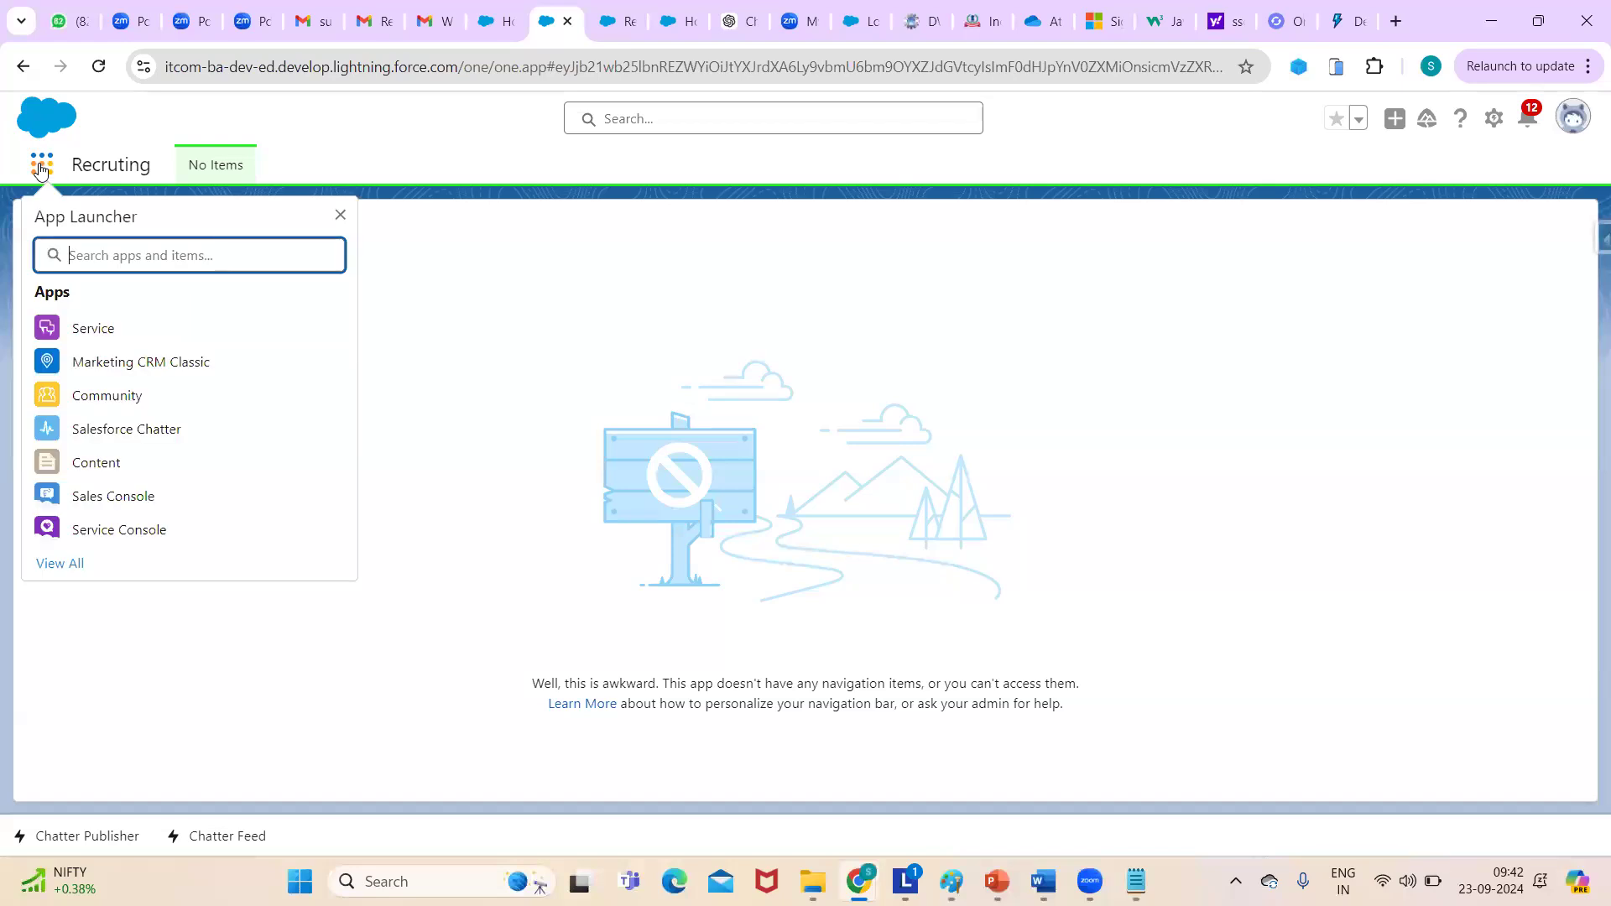
click(617, 21)
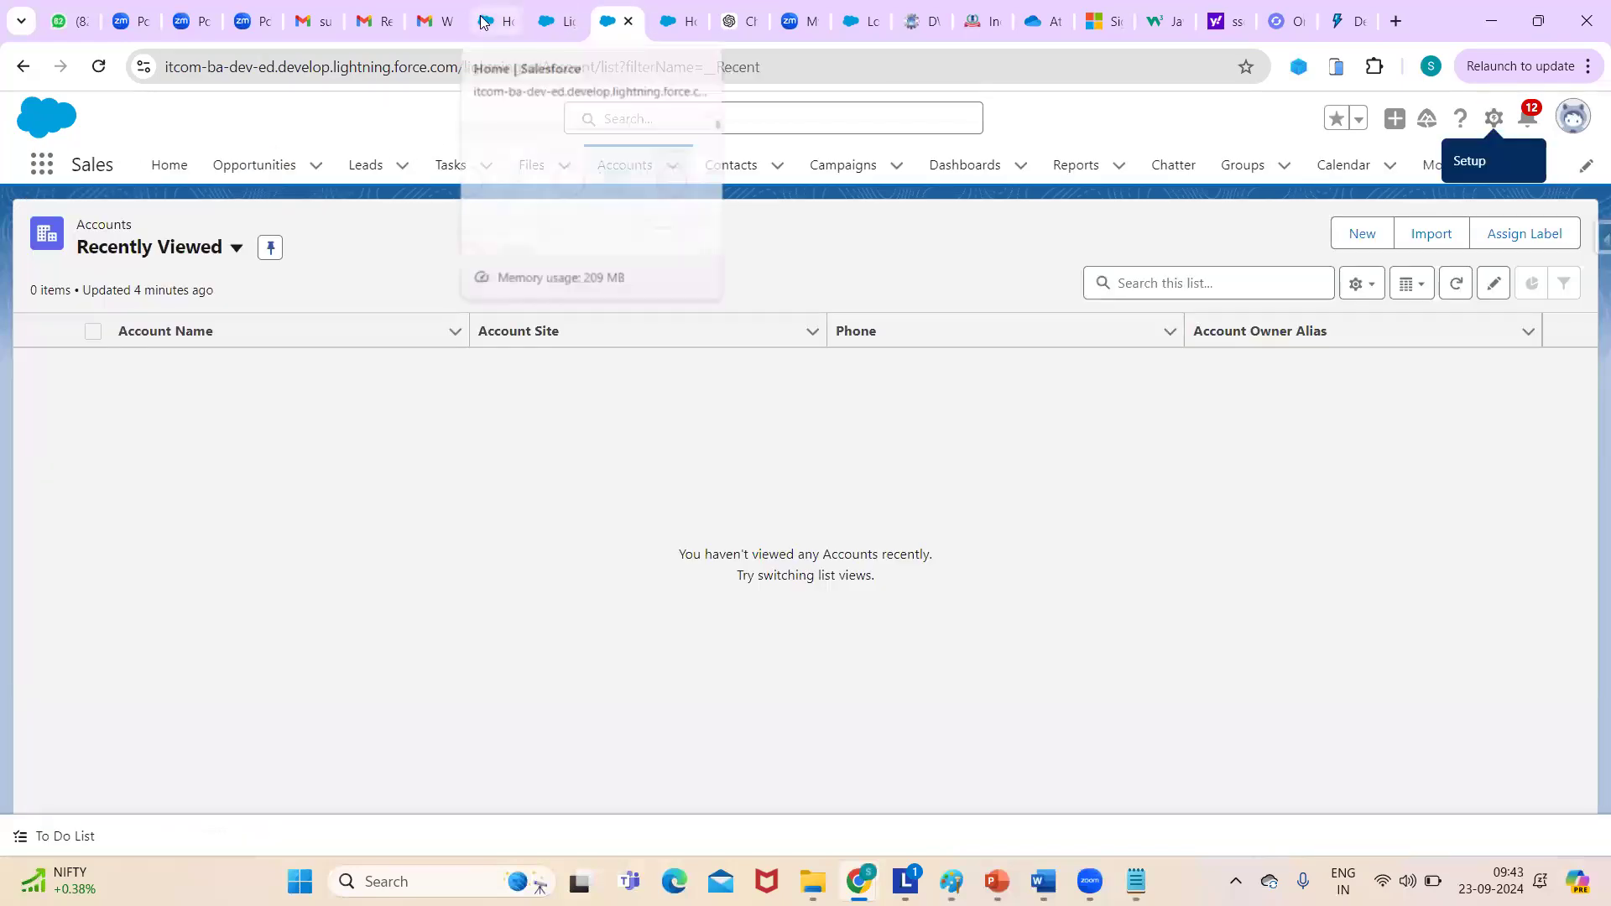
click(486, 21)
click(615, 25)
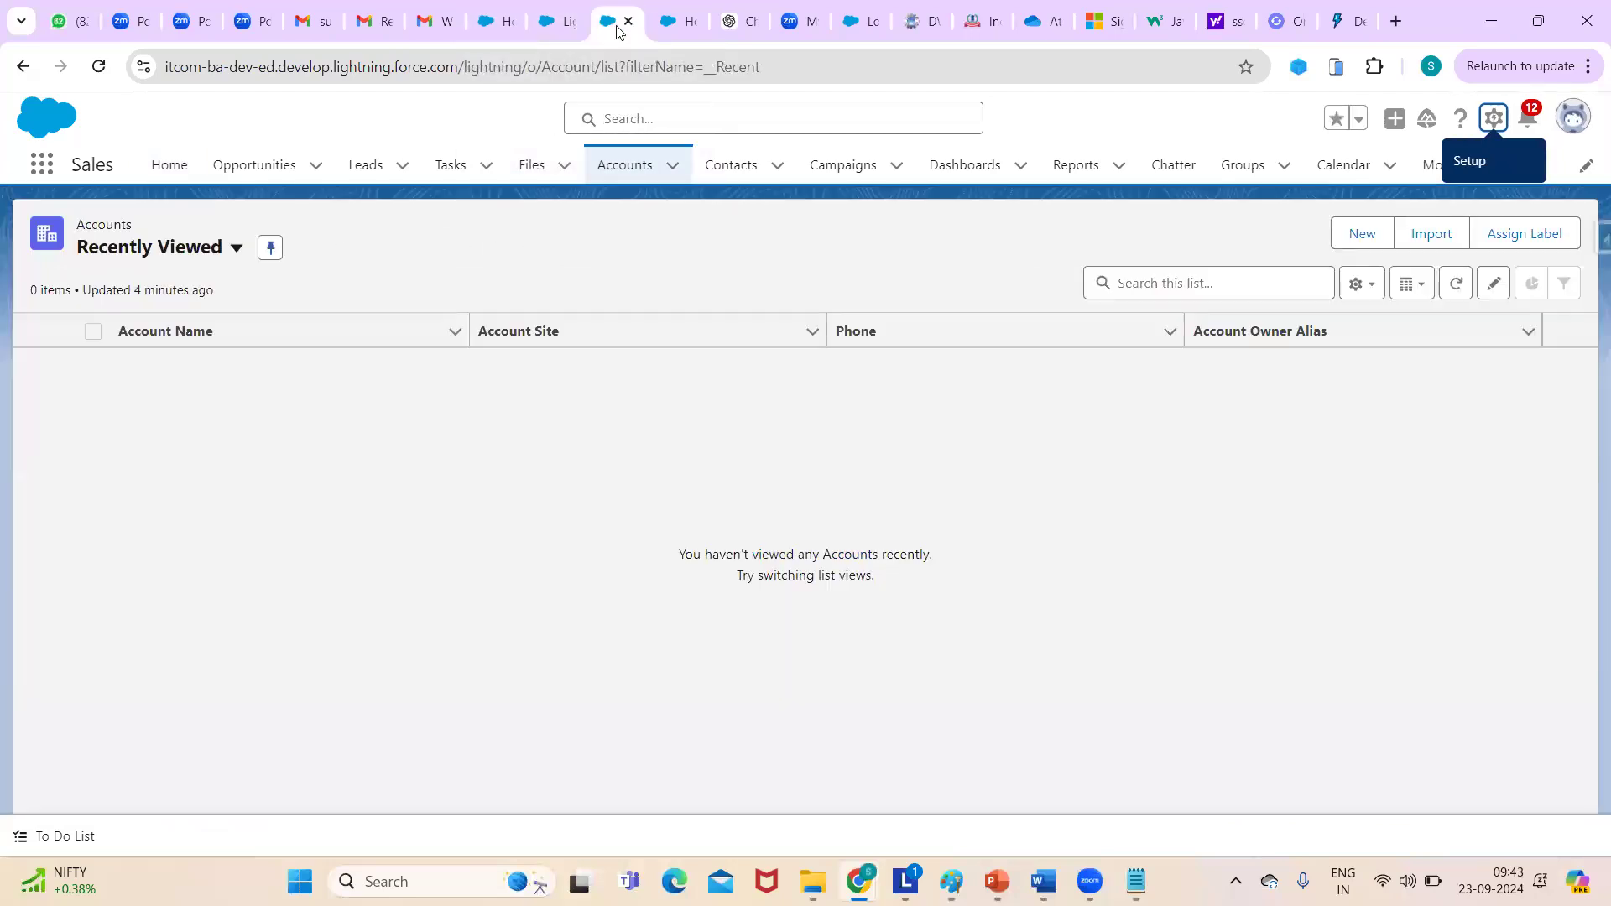
click(667, 23)
- Find App Manager via Quick Find 'app' and open the Recruting row's actions menu
click(149, 211)
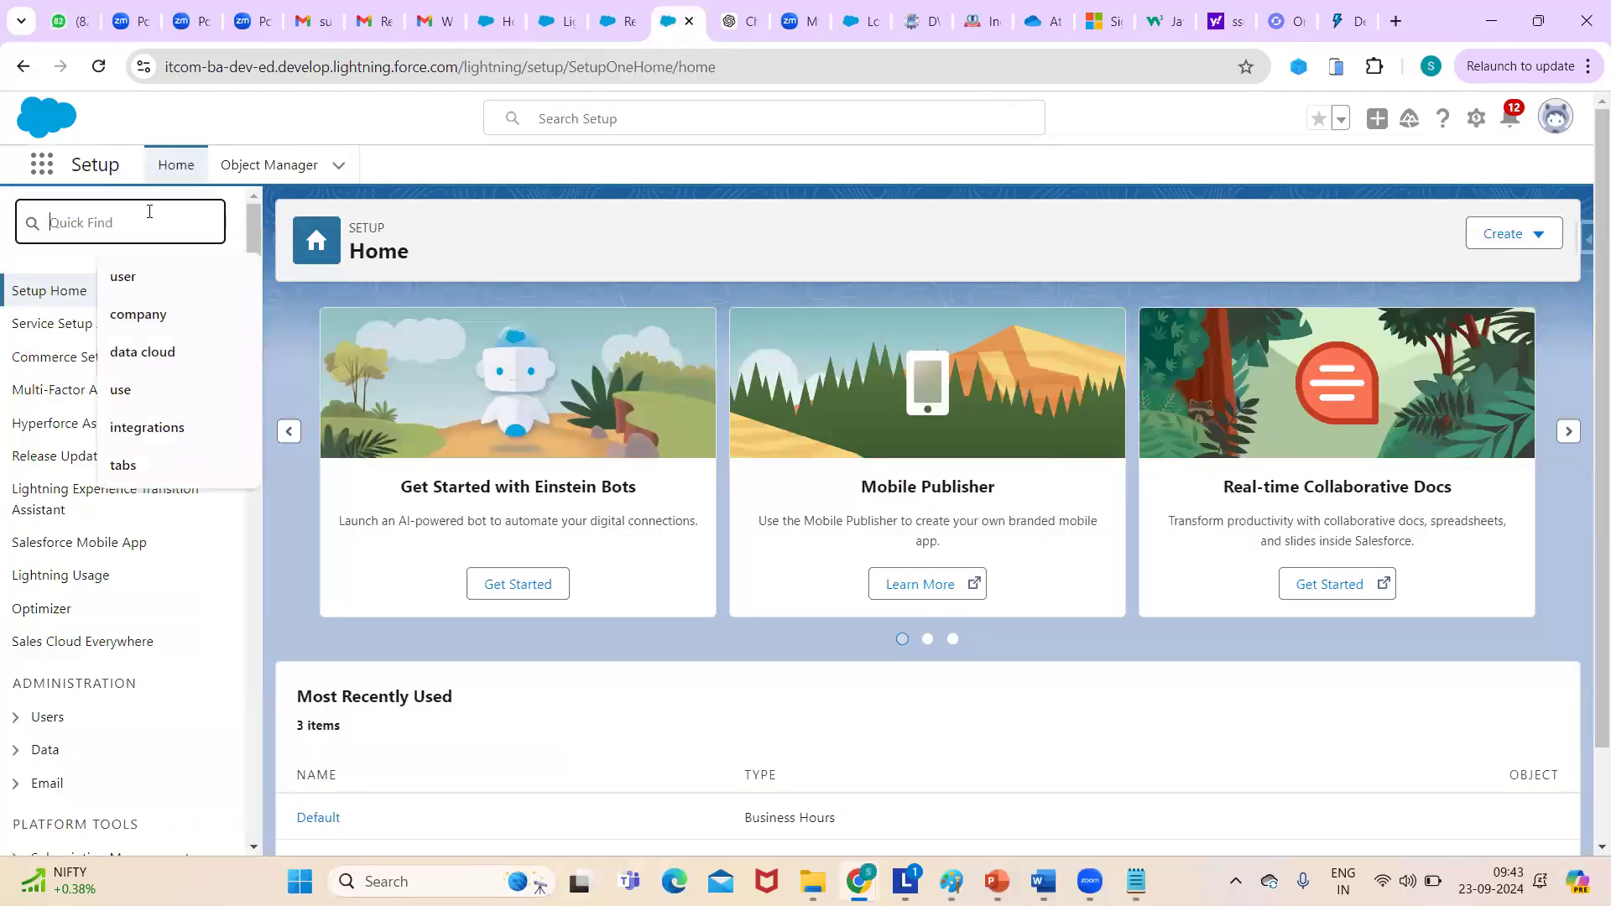
text(app)
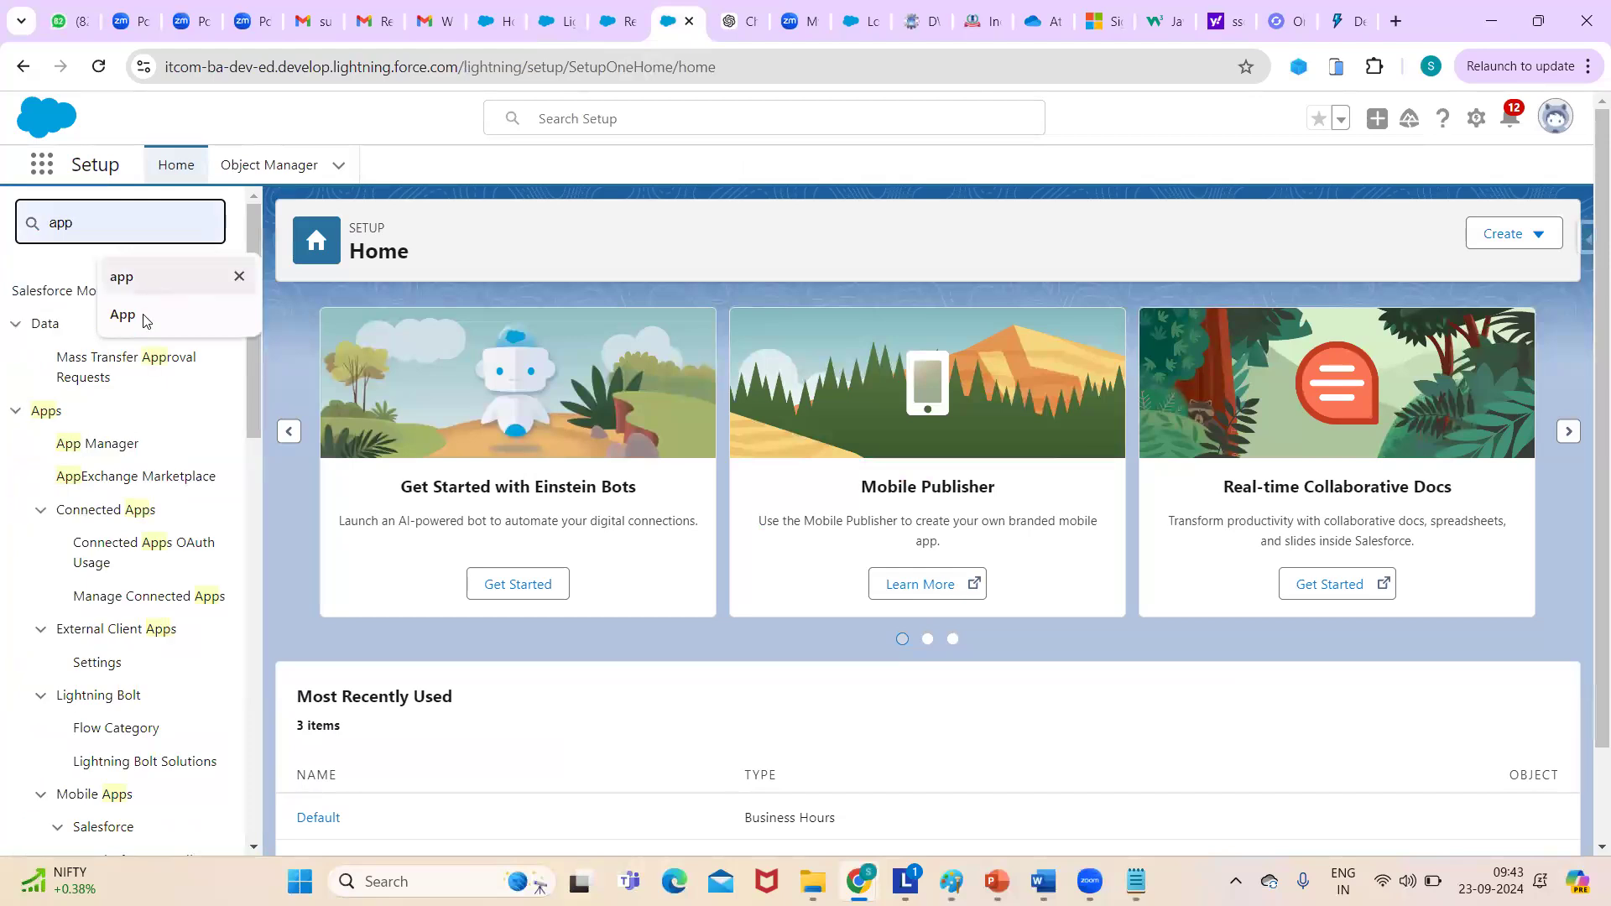
click(123, 445)
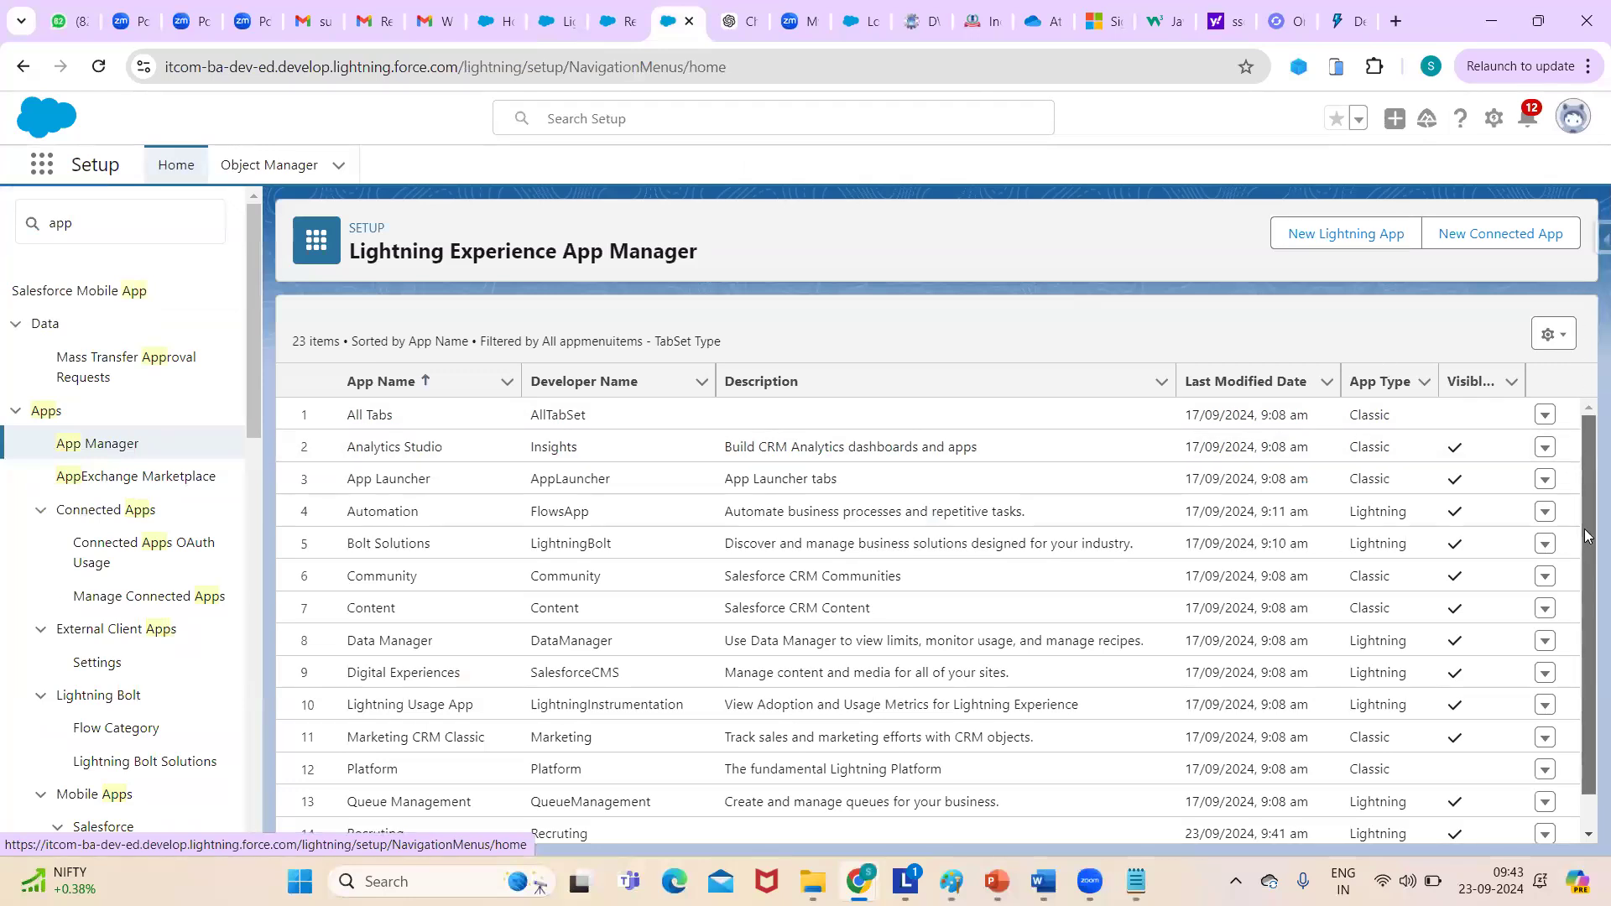
scroll(1585, 535, down, 1)
scroll(1585, 567, down, 2)
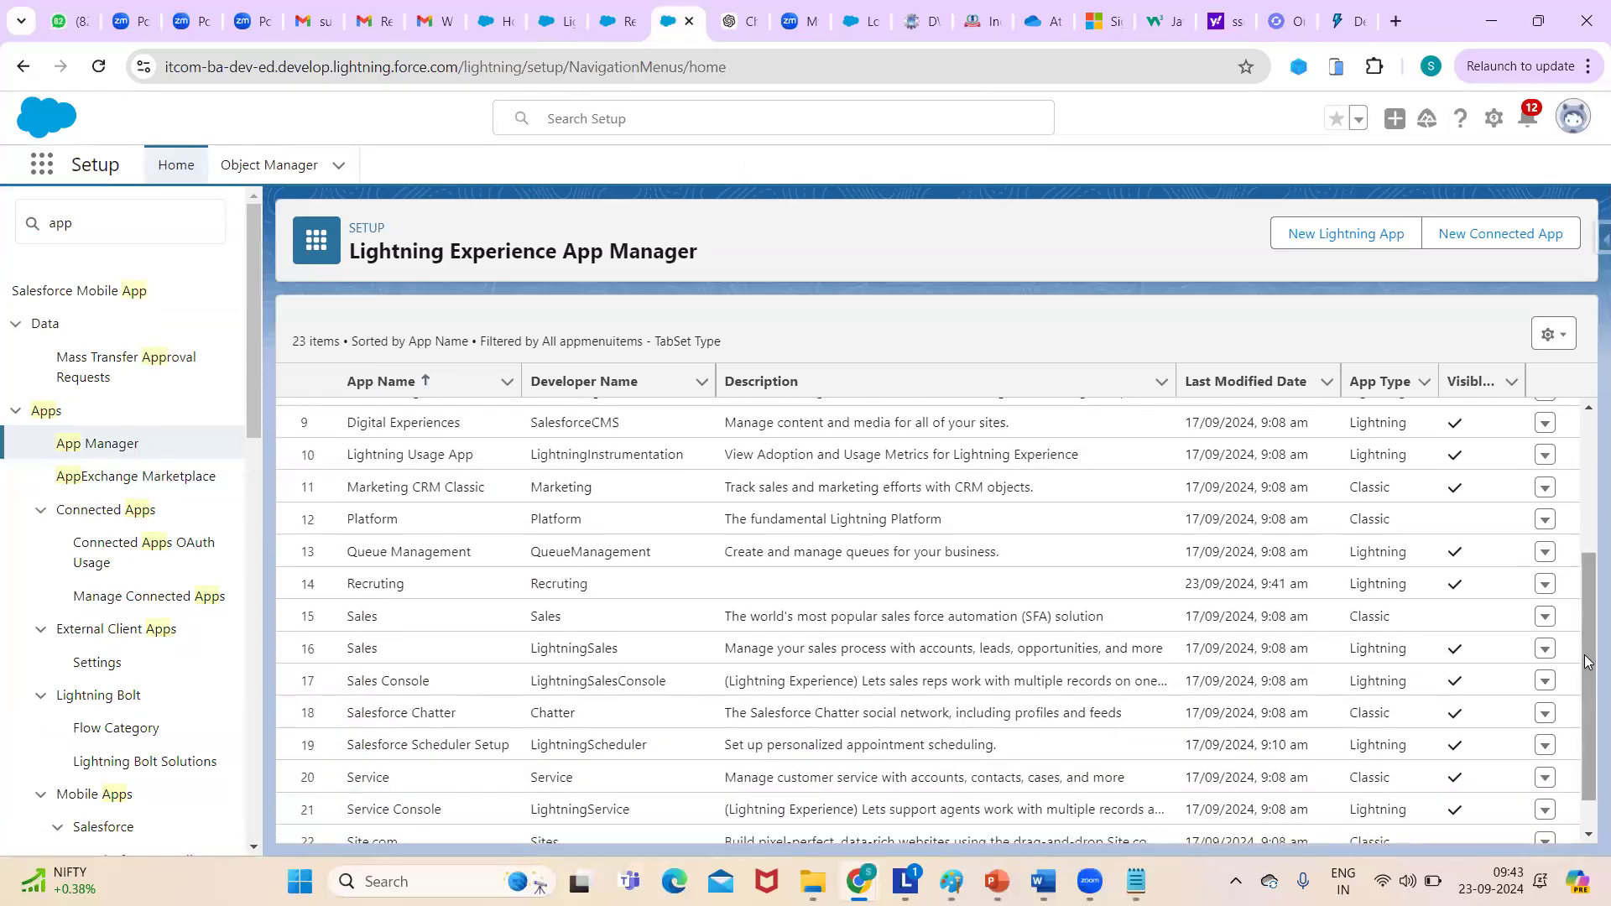
click(1545, 585)
click(1545, 585)
click(1545, 585)
- Edit the Recruting app and go to its Navigation Items settings
click(1478, 619)
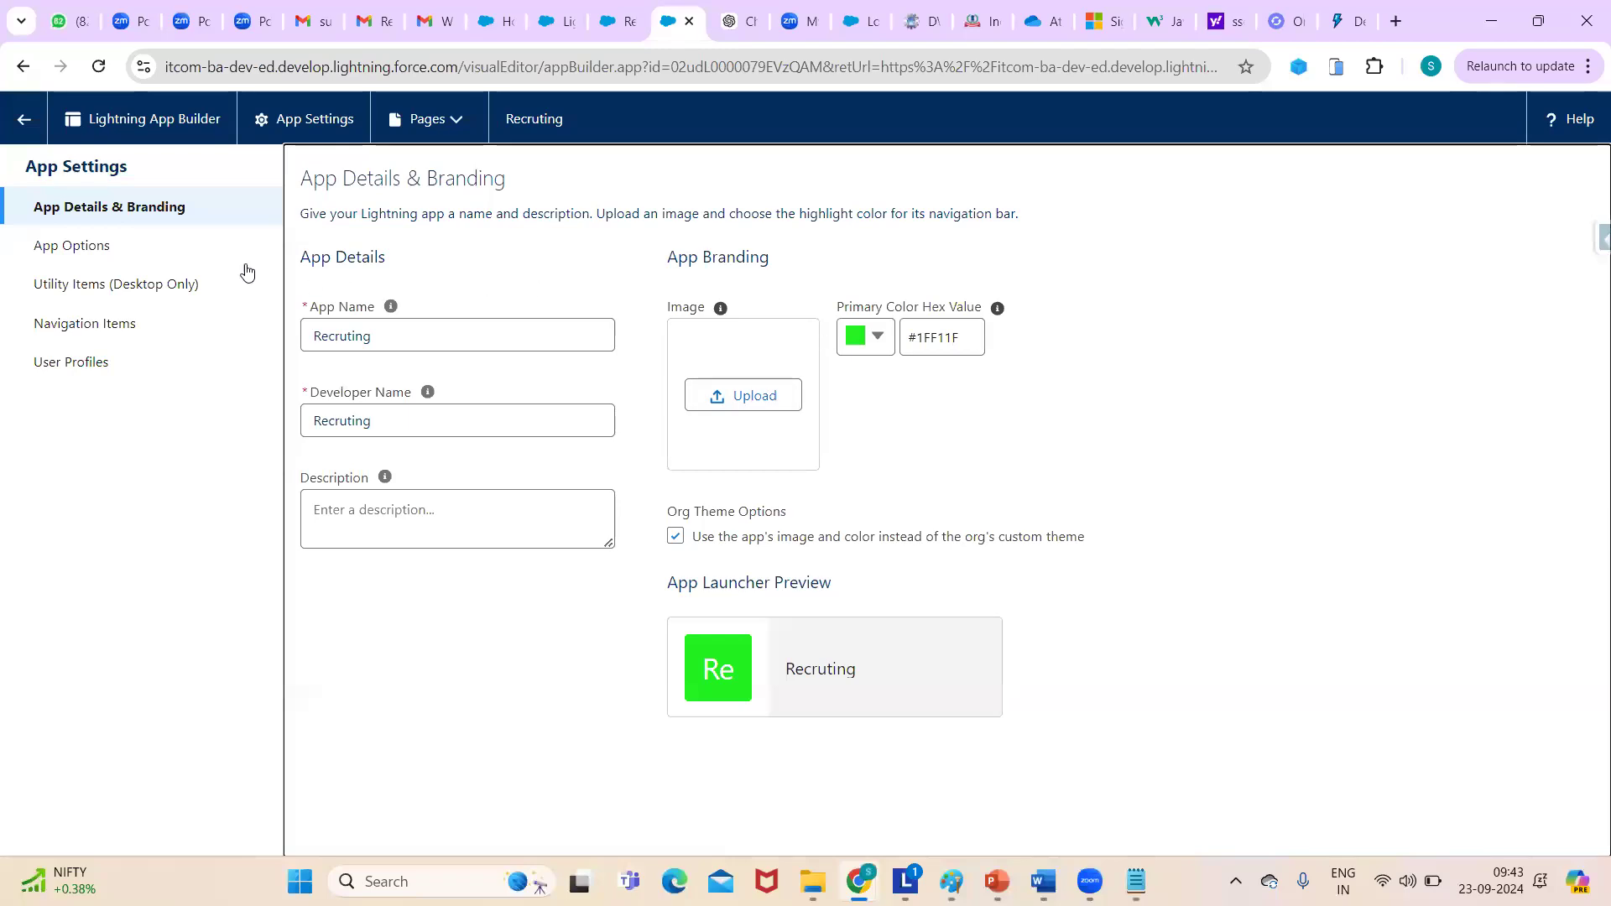
click(108, 250)
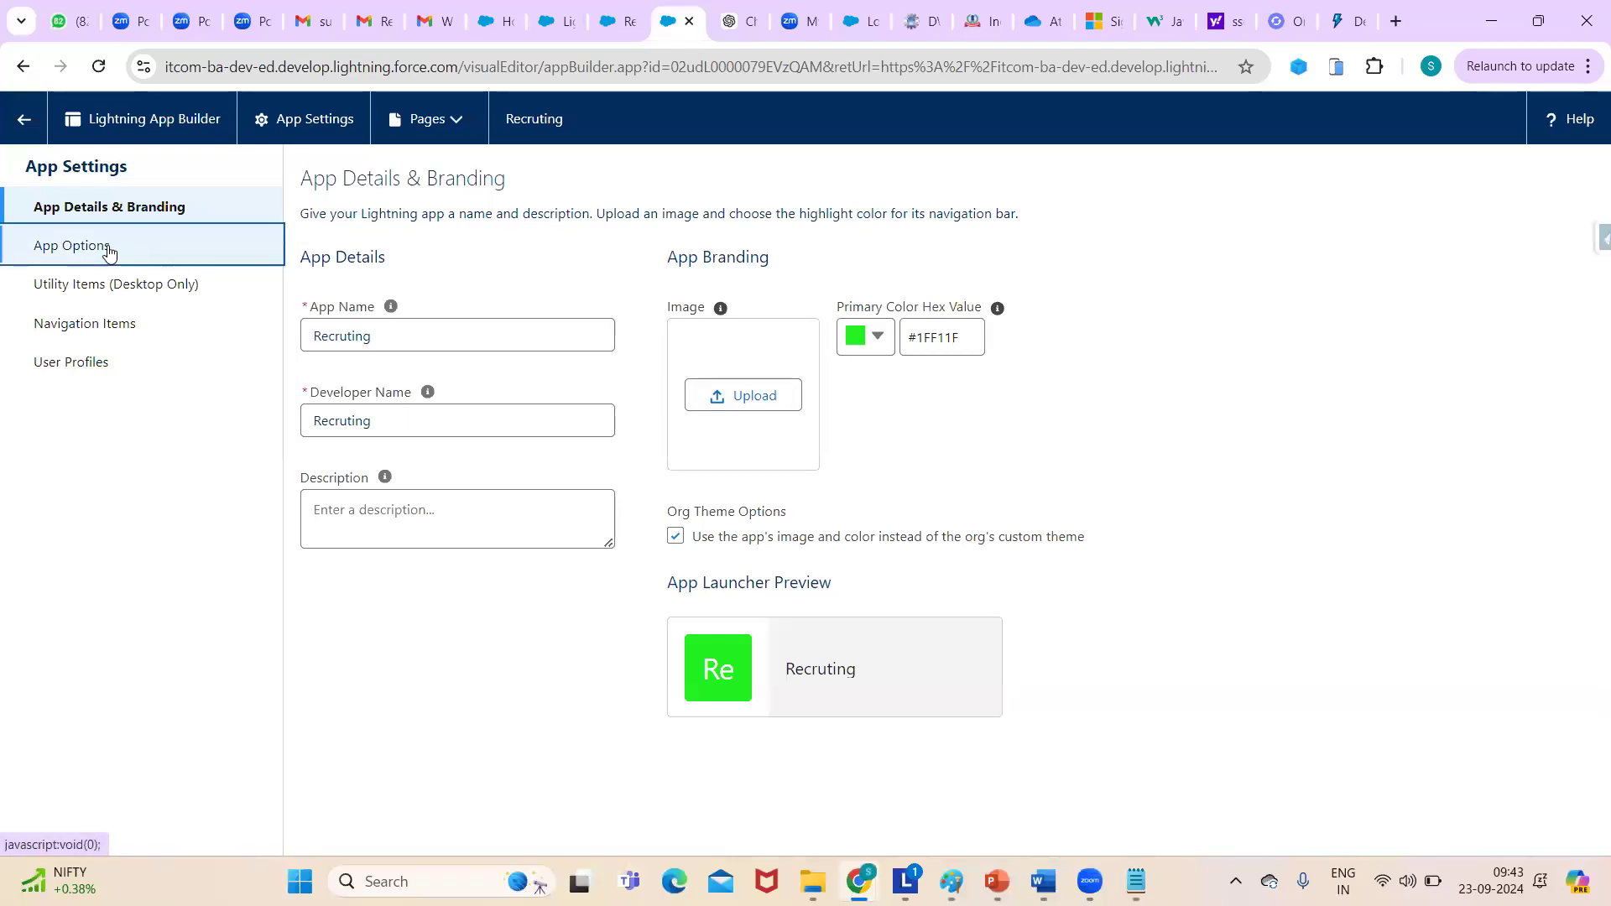
click(105, 292)
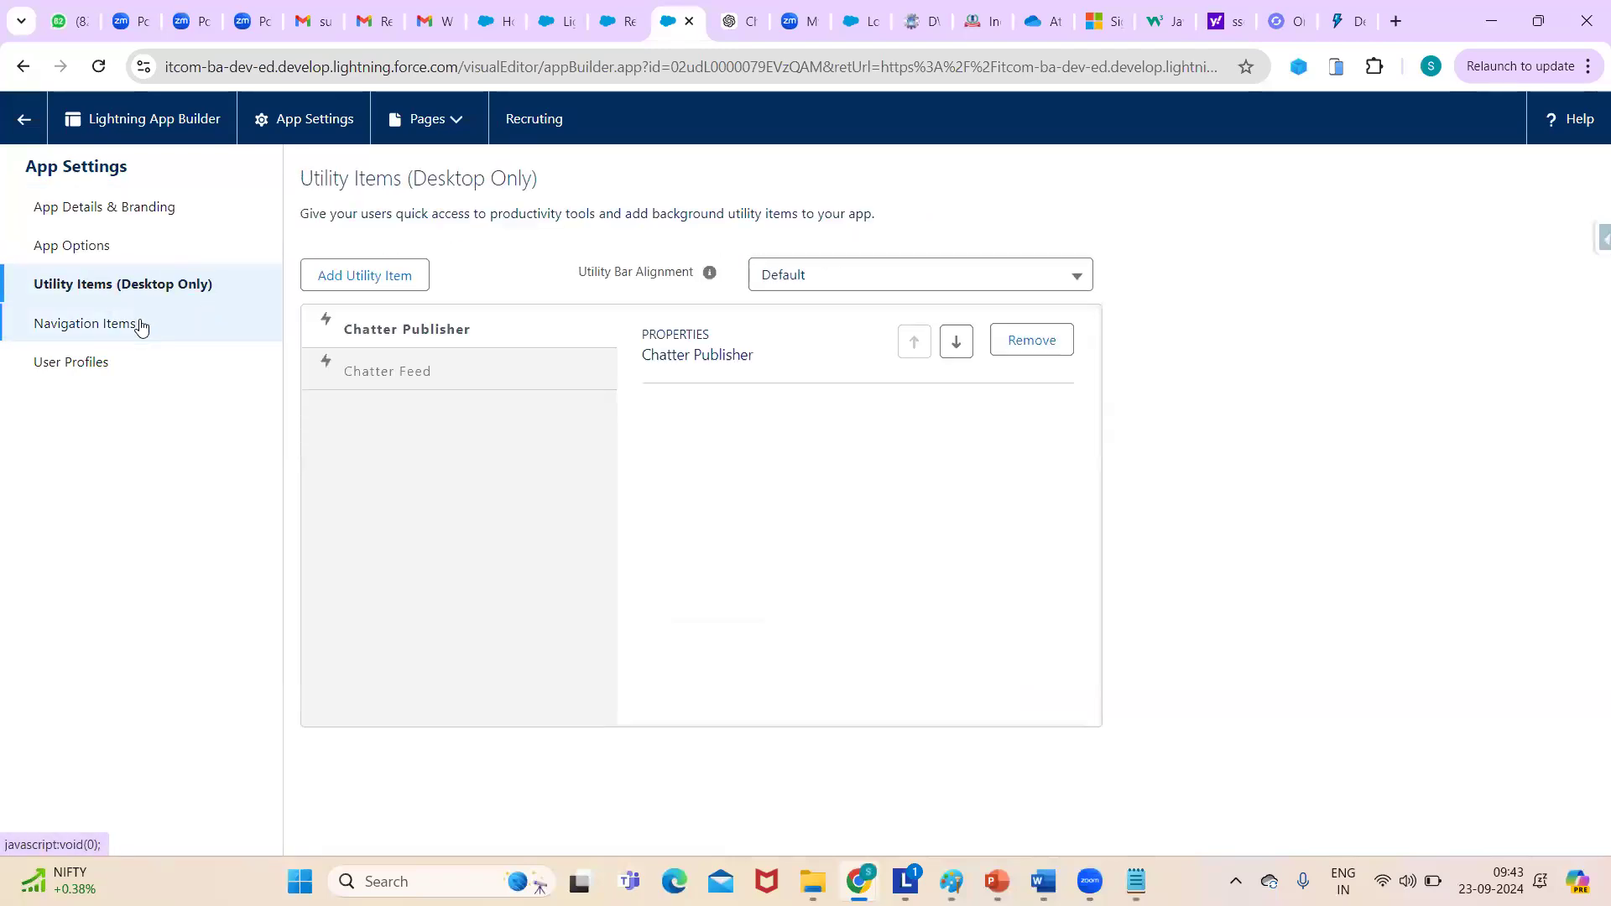
click(84, 333)
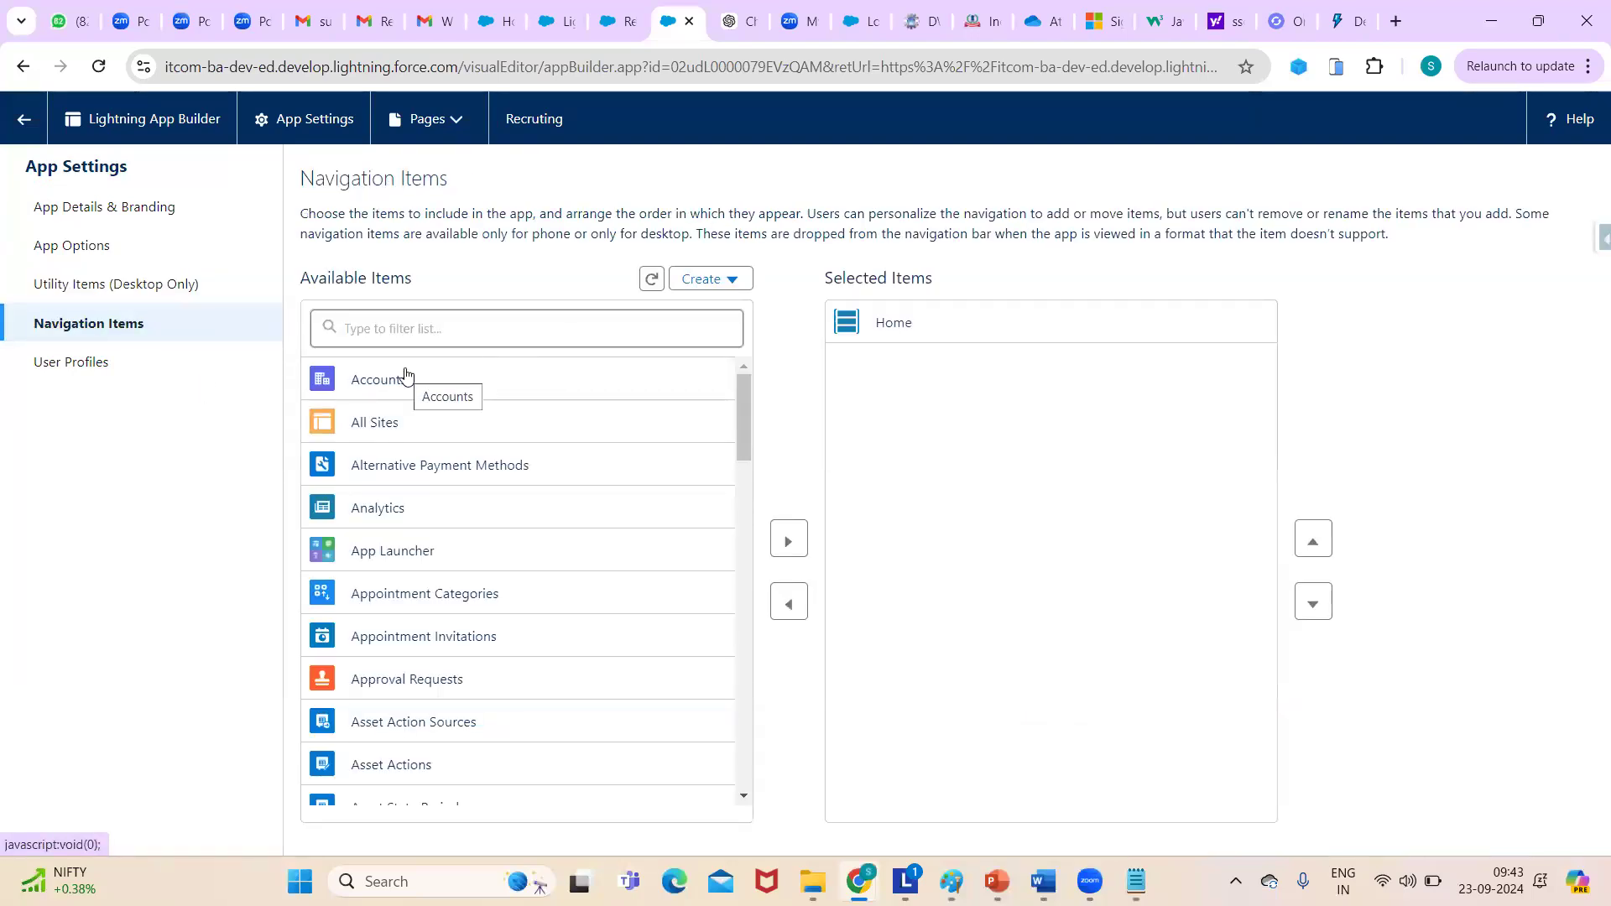
- Add Assets and Calendar to the selected navigation items and save
drag(741, 411, 743, 443)
click(325, 663)
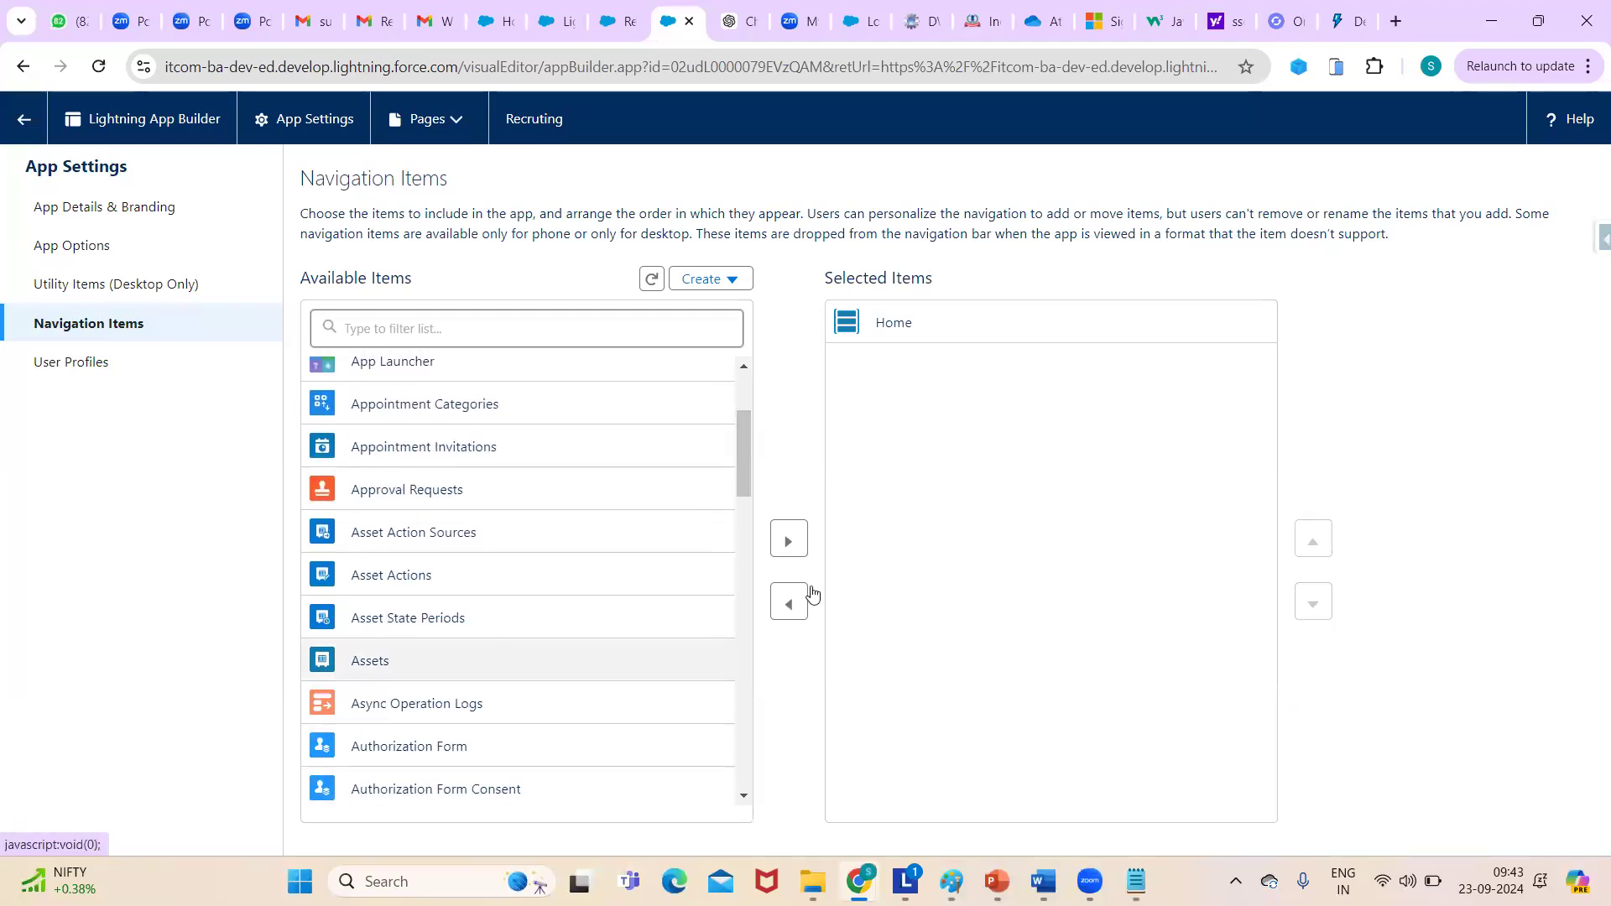
click(790, 541)
drag(741, 446, 737, 492)
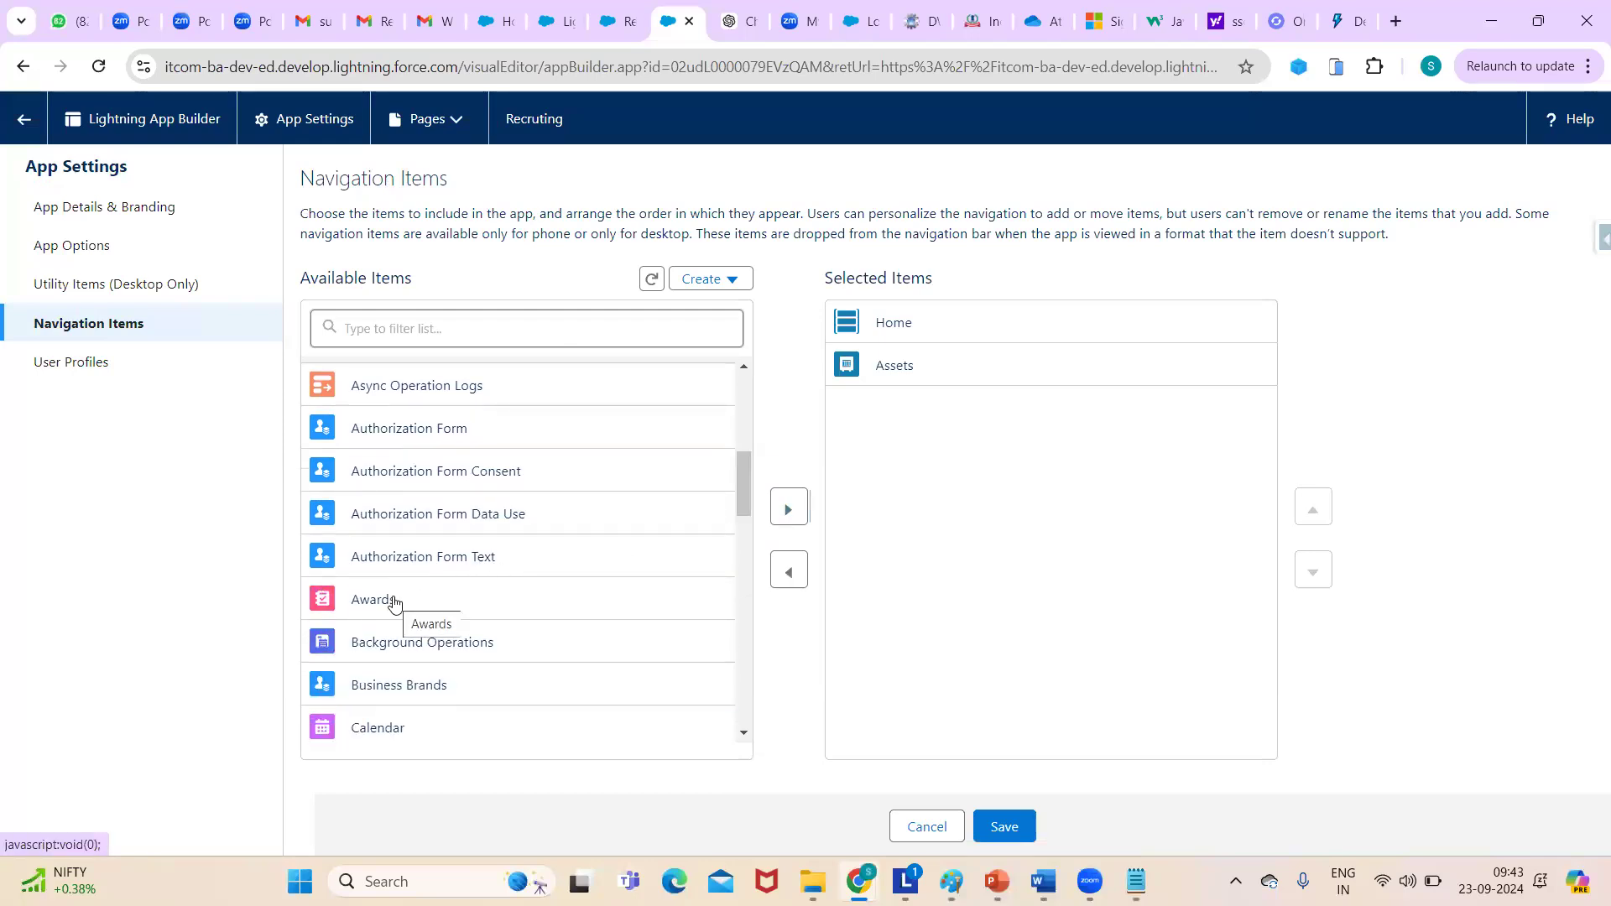
click(411, 726)
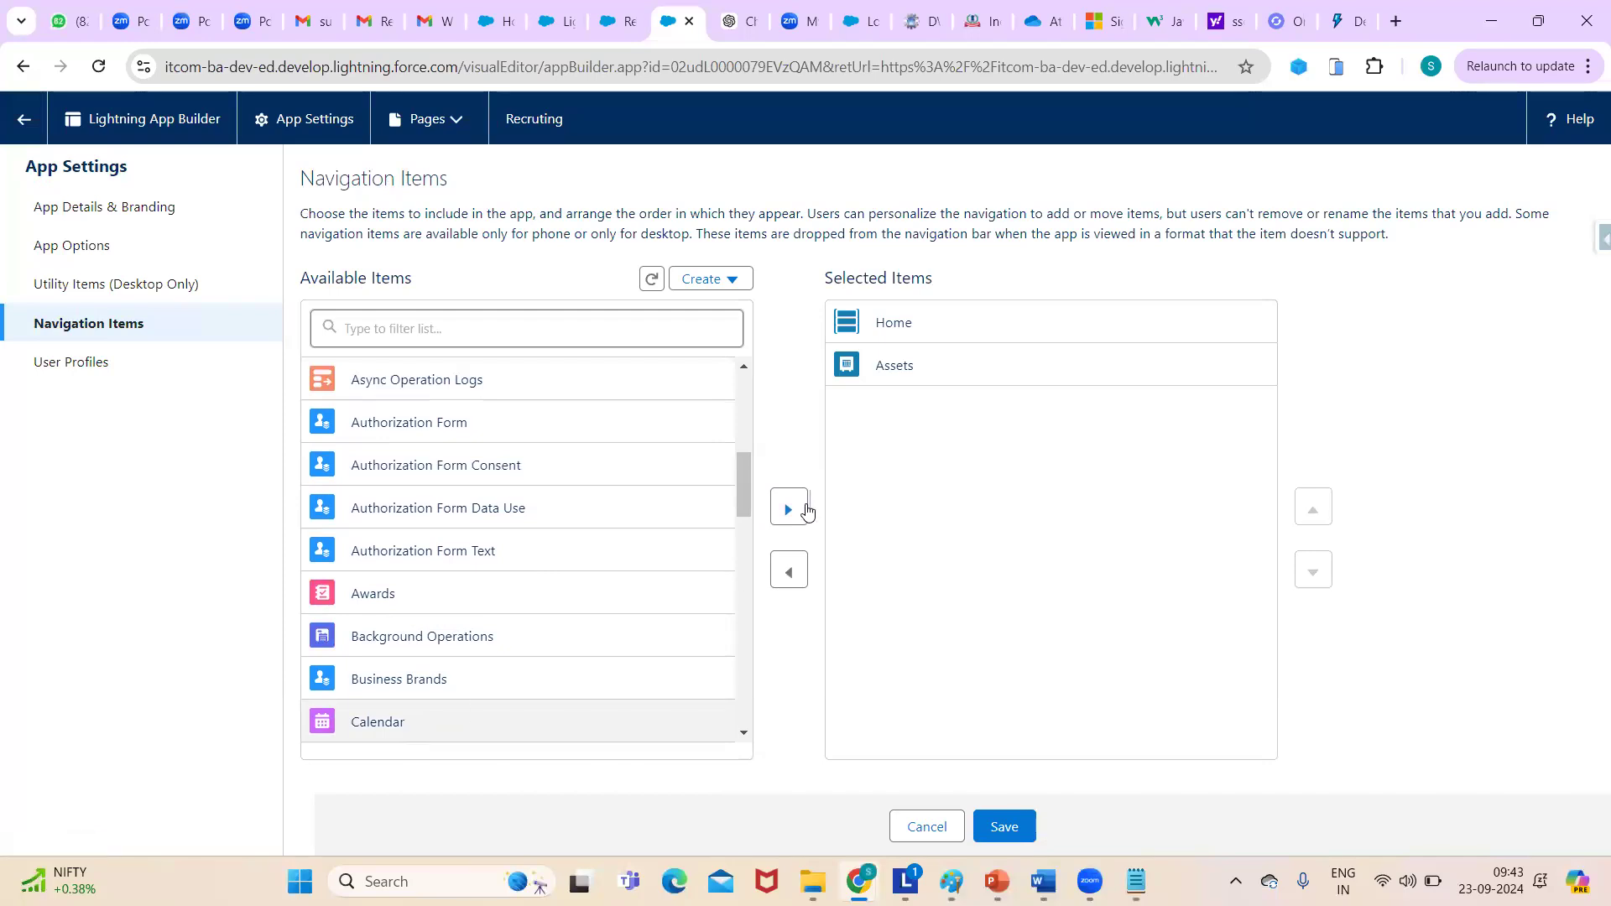
click(806, 510)
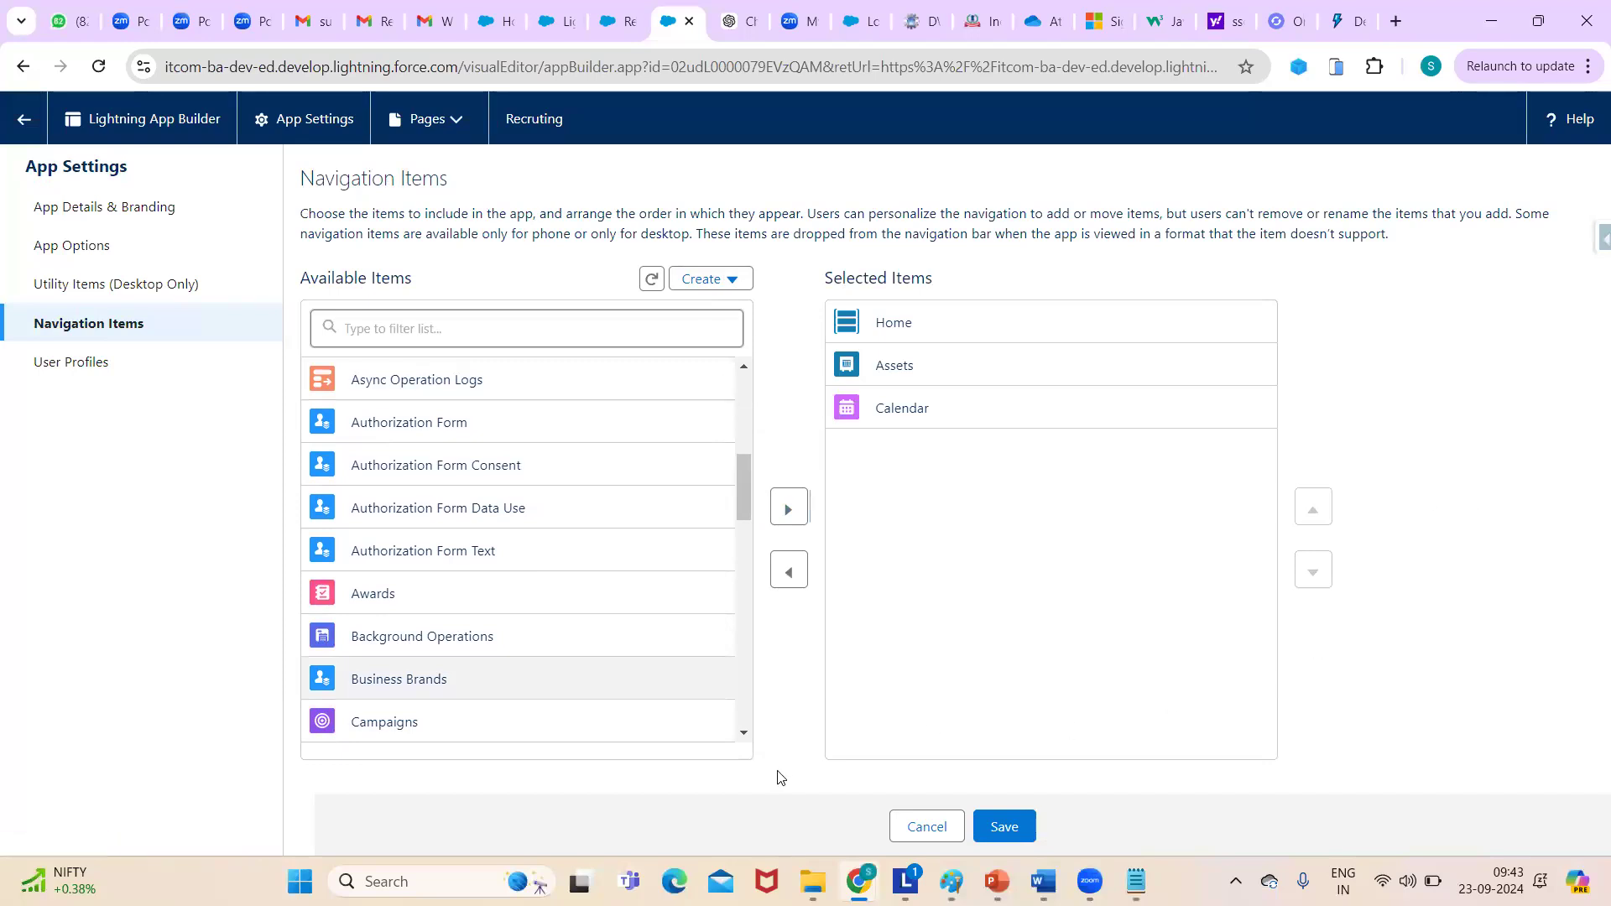
click(1007, 829)
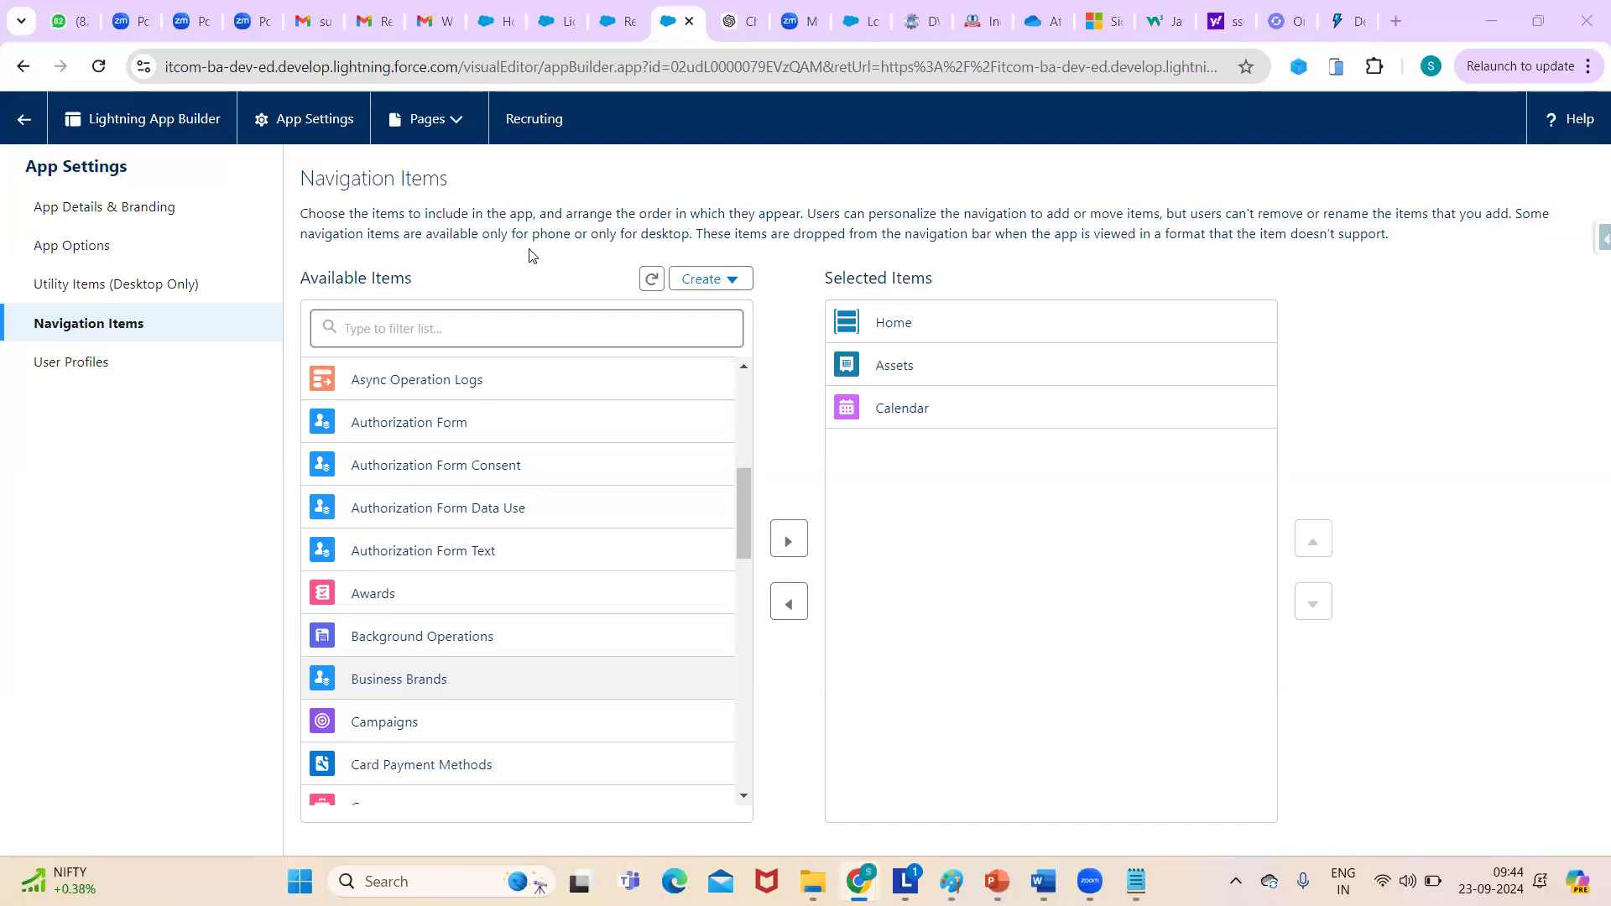
- Reload the Recruting app page so Calendar appears in its navigation bar
click(557, 21)
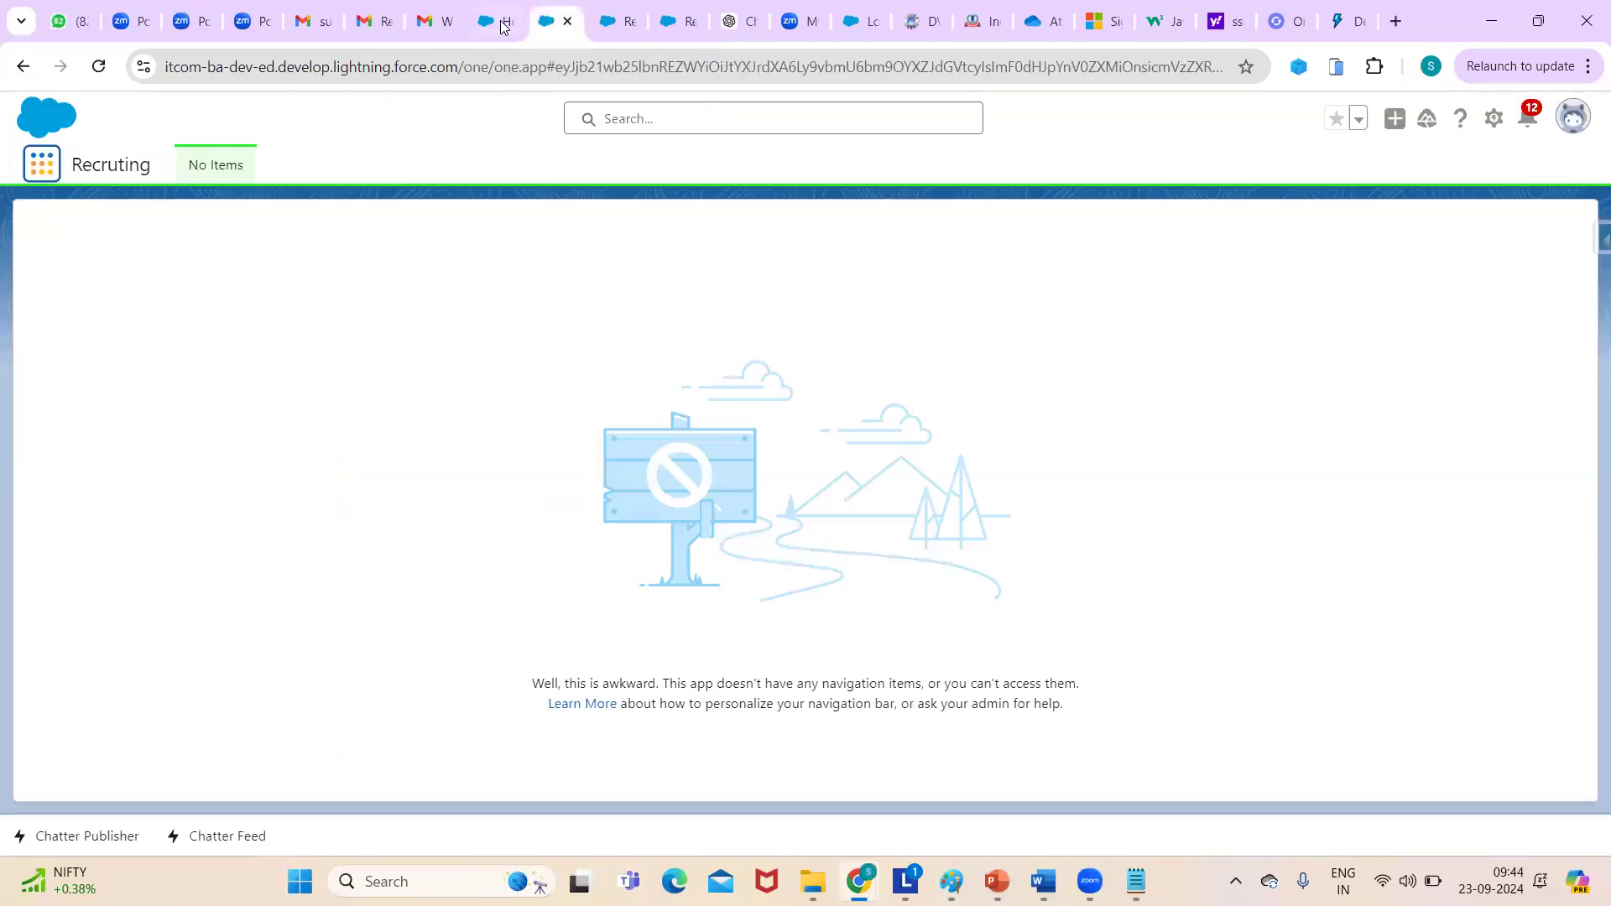
key(Return)
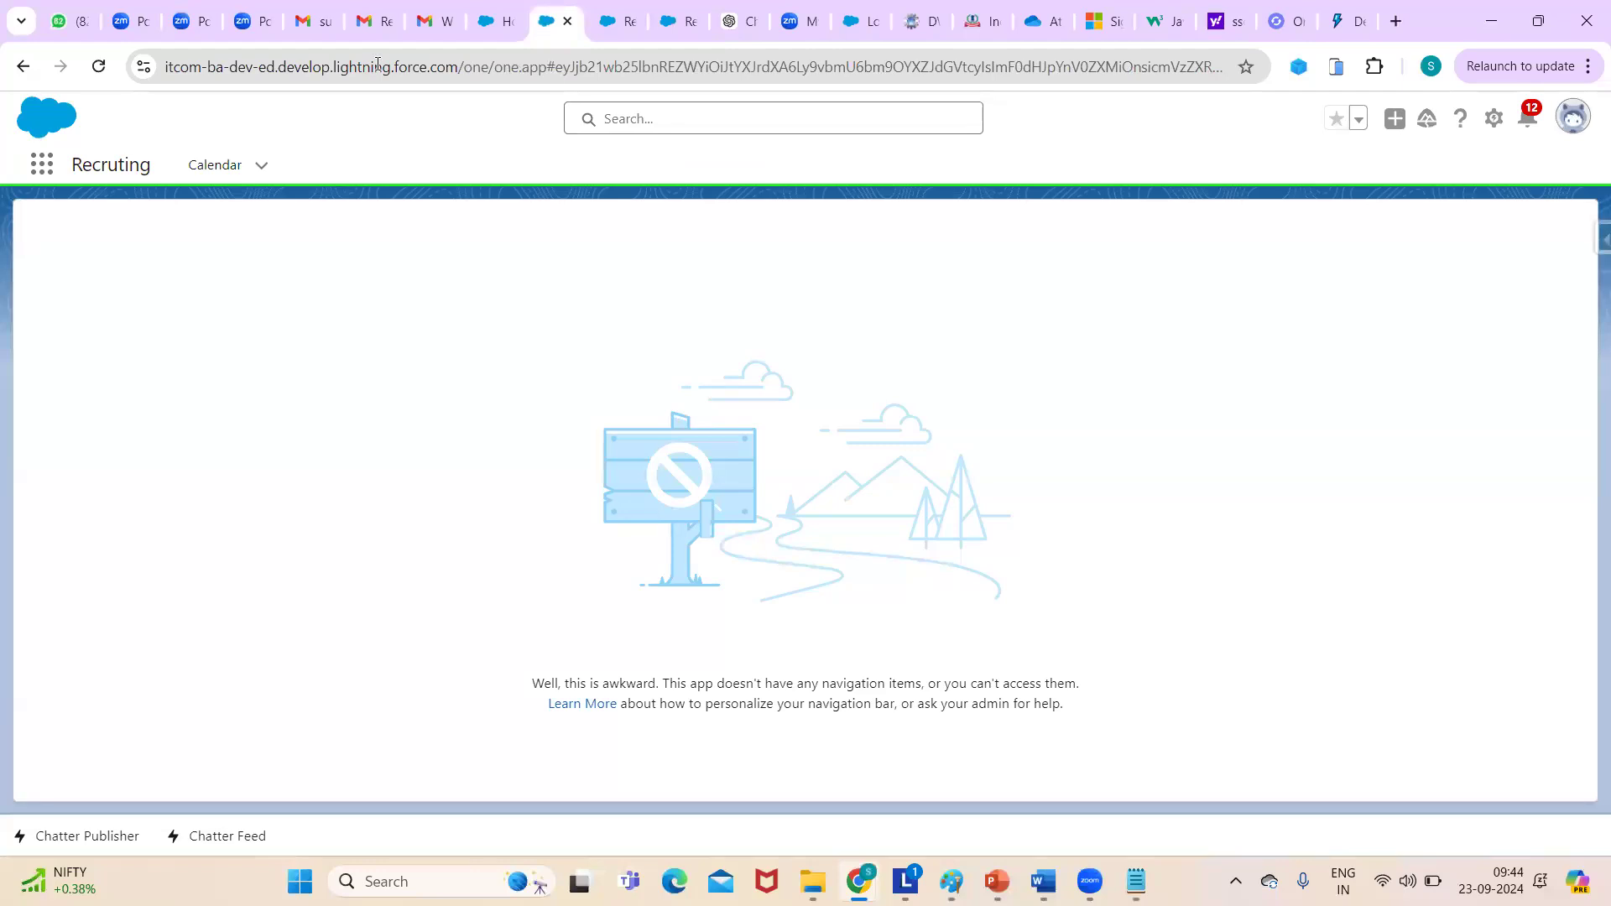
click(378, 64)
key(Return)
- Open the Recruting app's Calendar, then return to the Notepad course notes
click(225, 180)
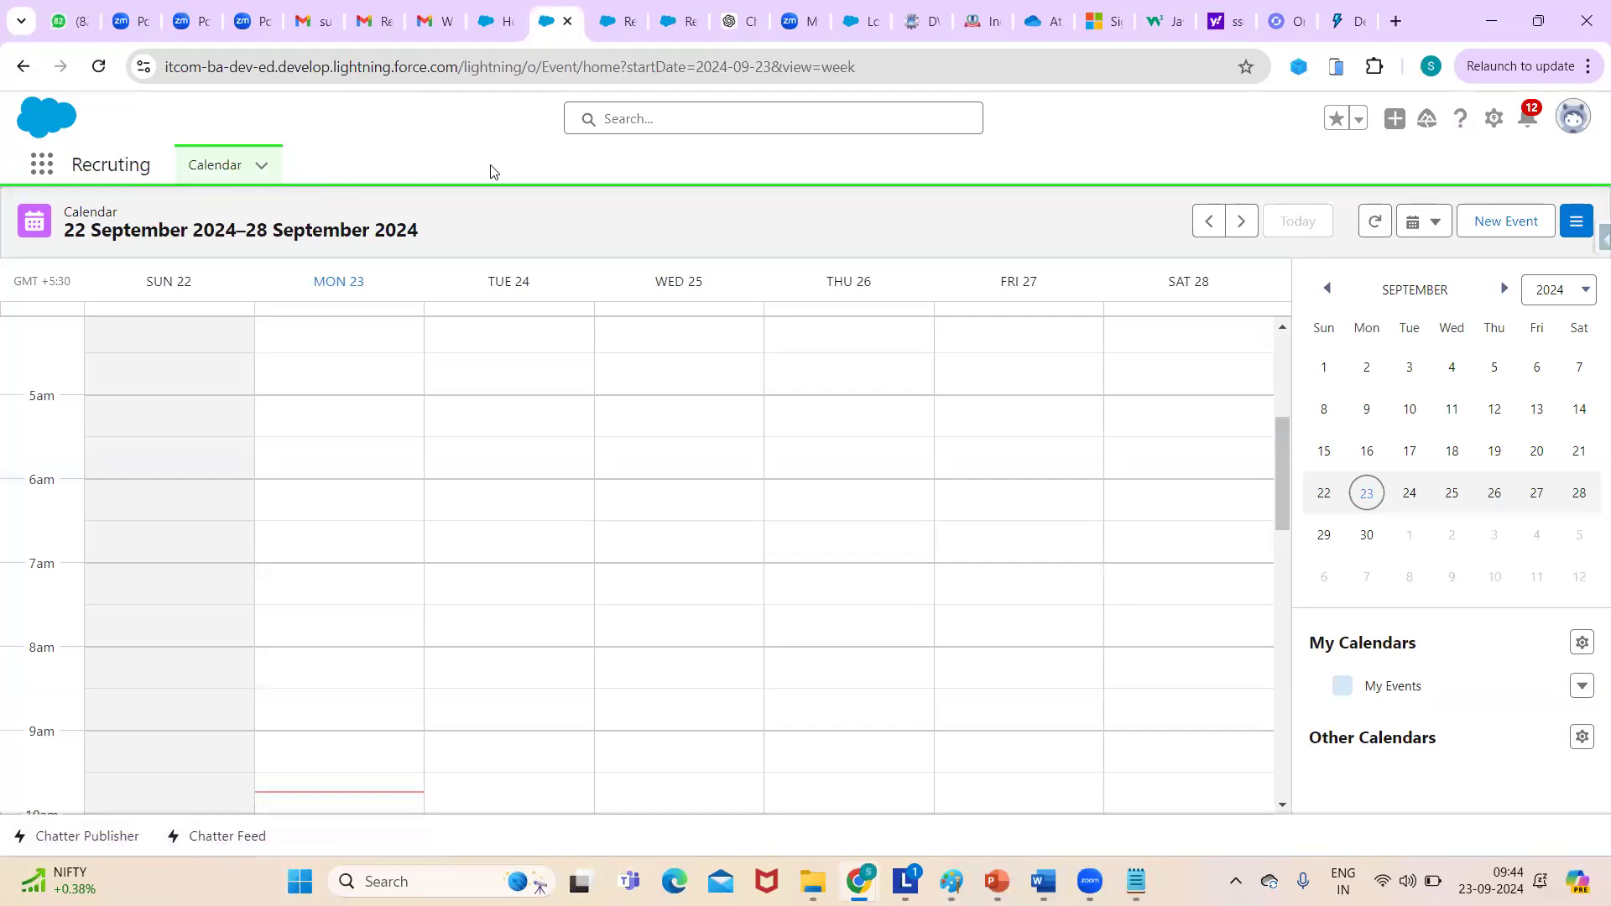
click(42, 171)
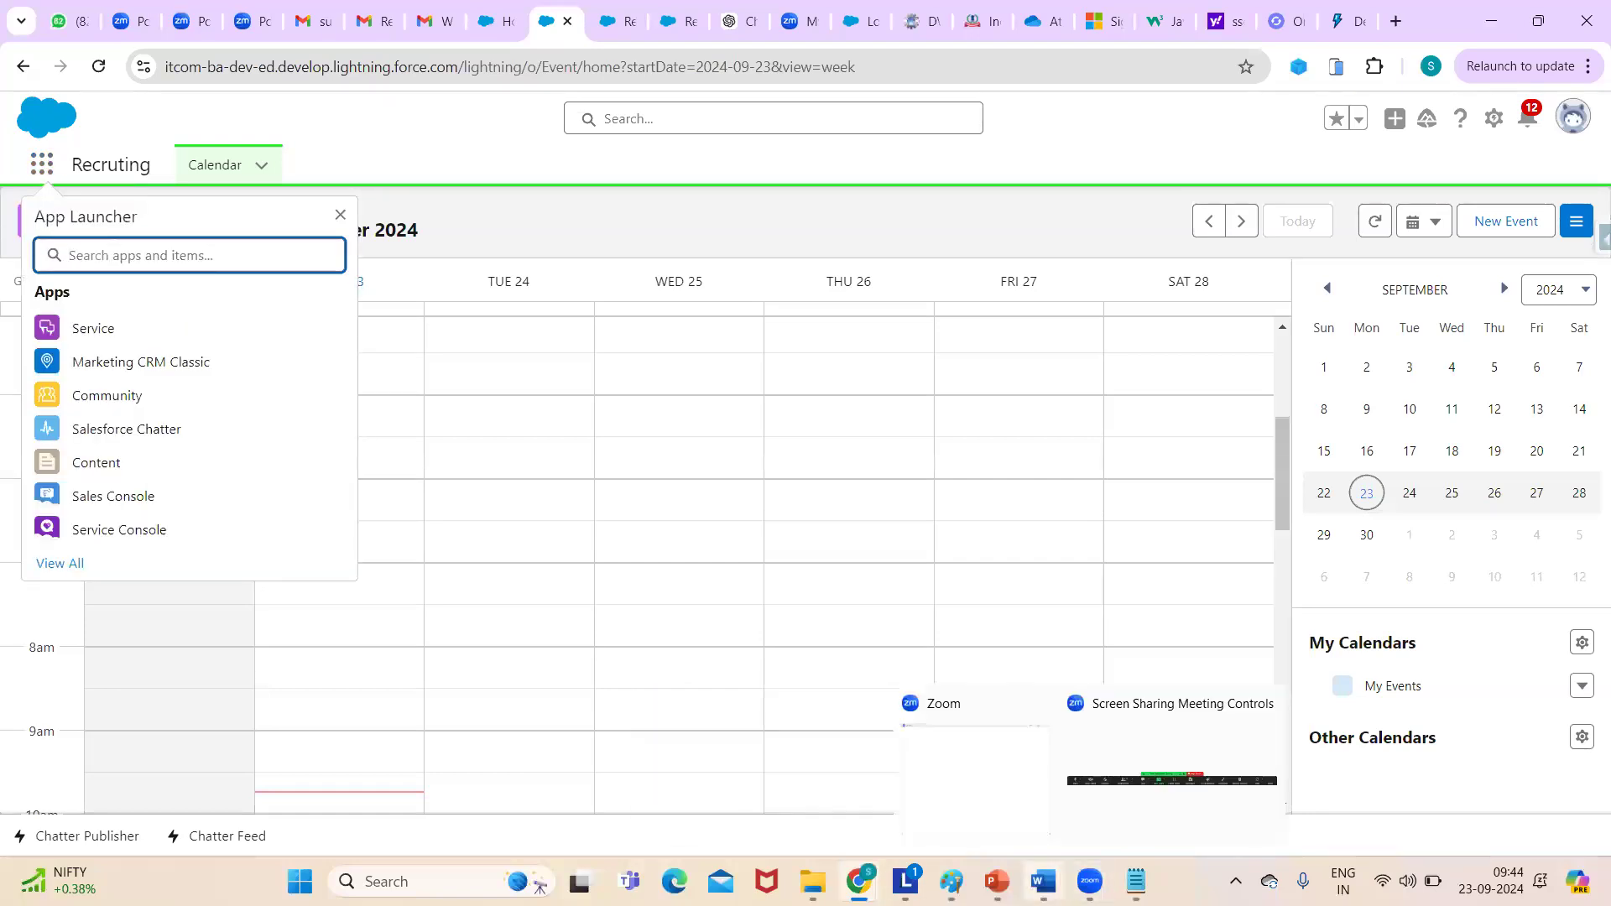
click(1136, 881)
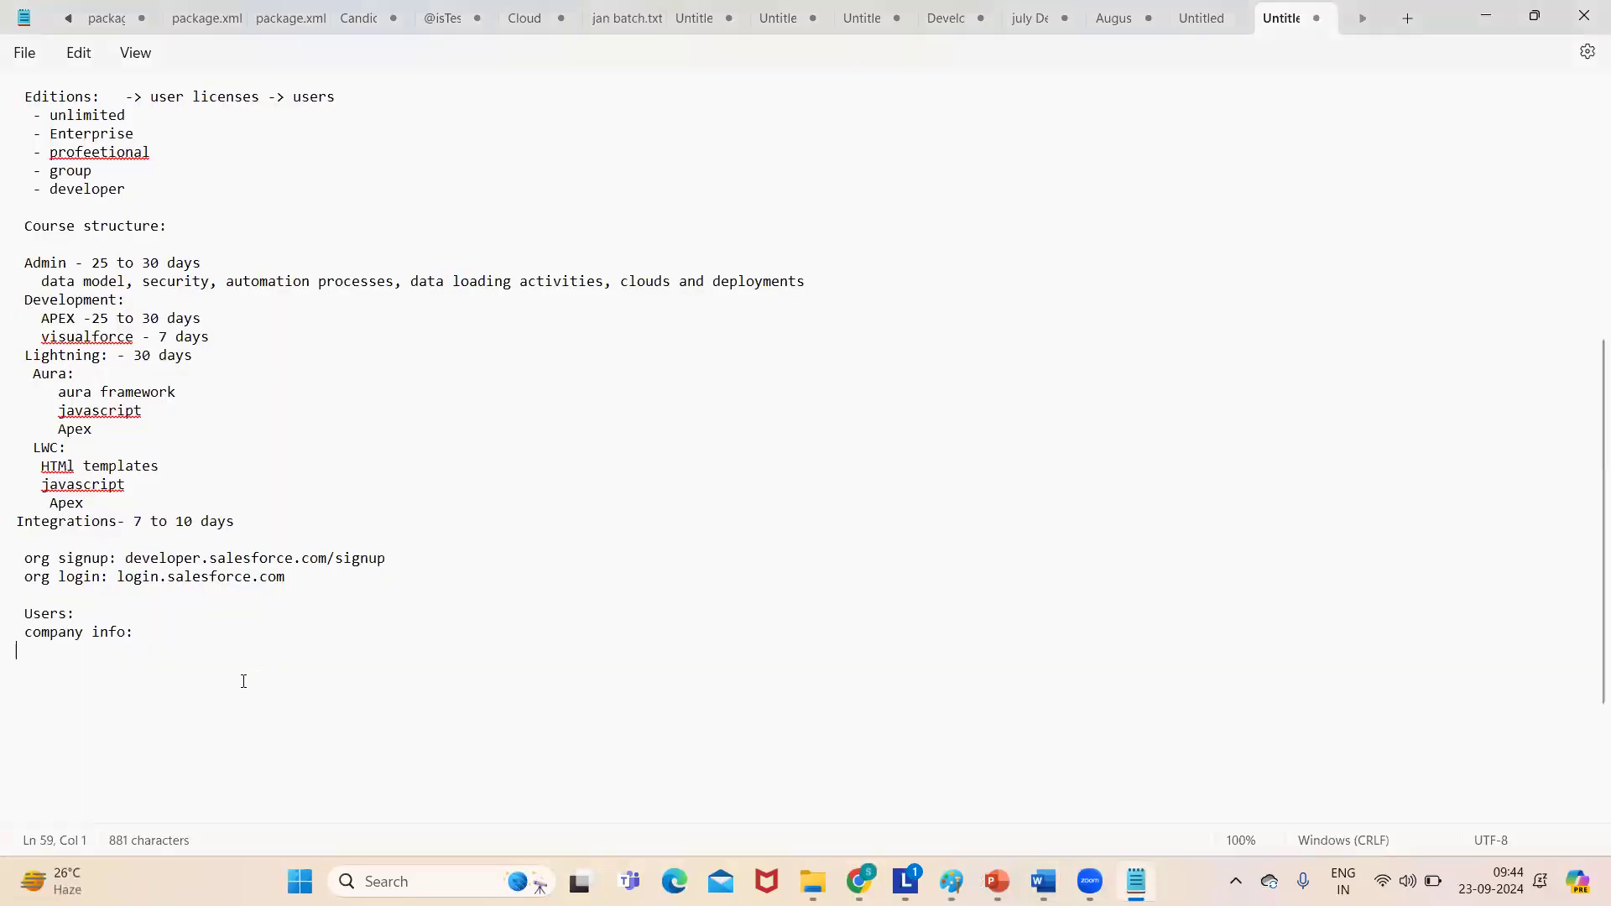
- Add 'Apps:' and 'tabs:' lines beneath company info: in the notes
text(Apps;)
text(tabs)
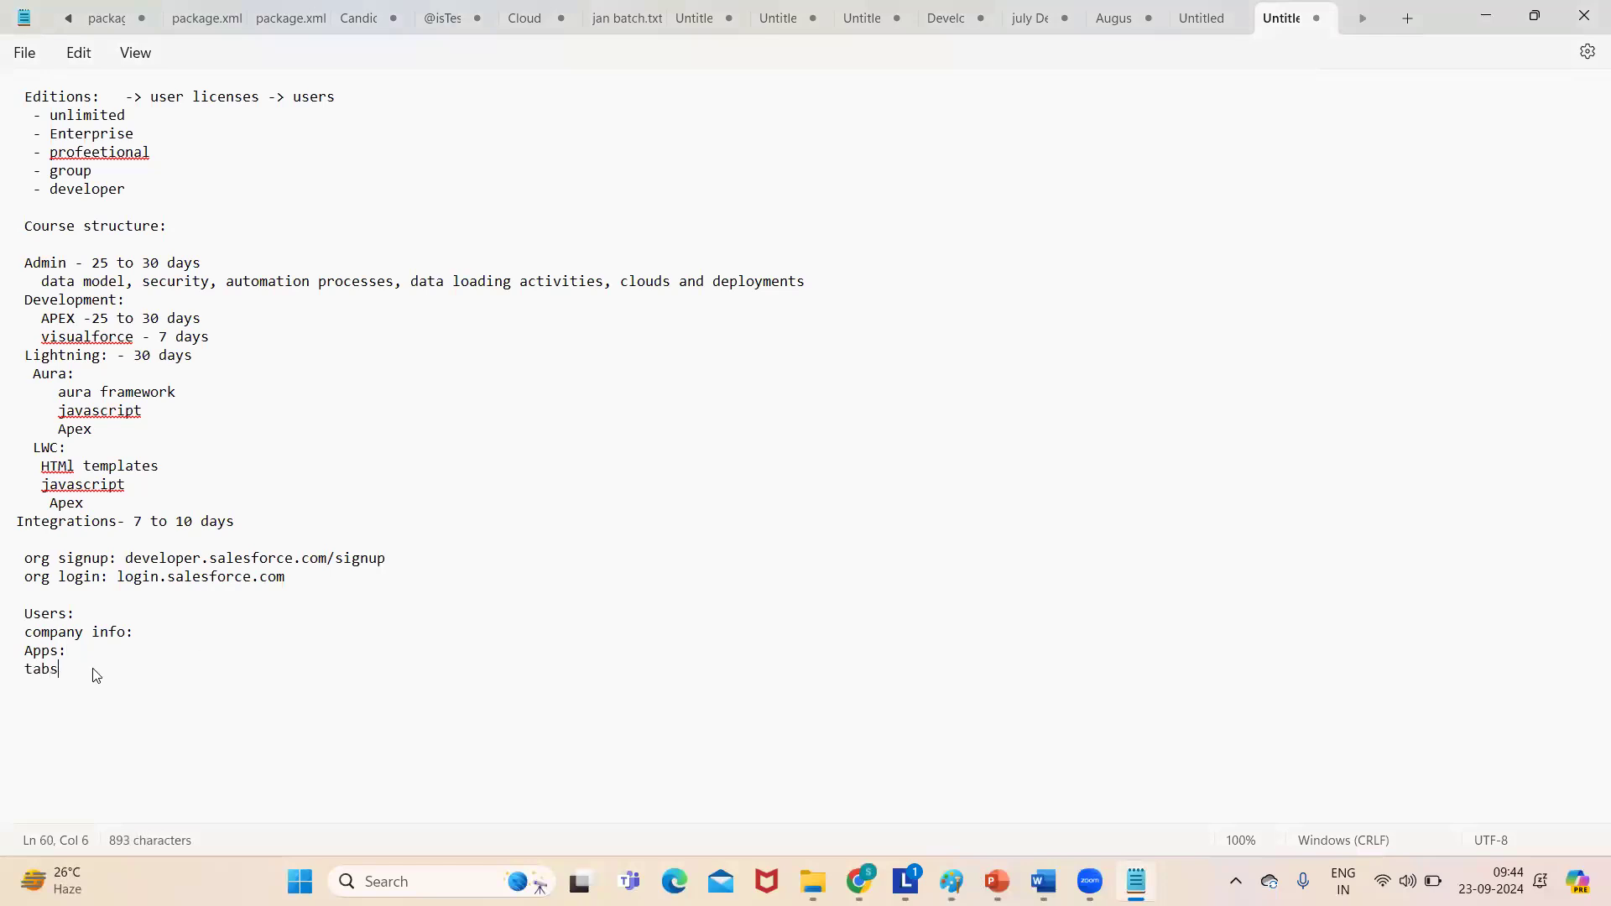
click(78, 657)
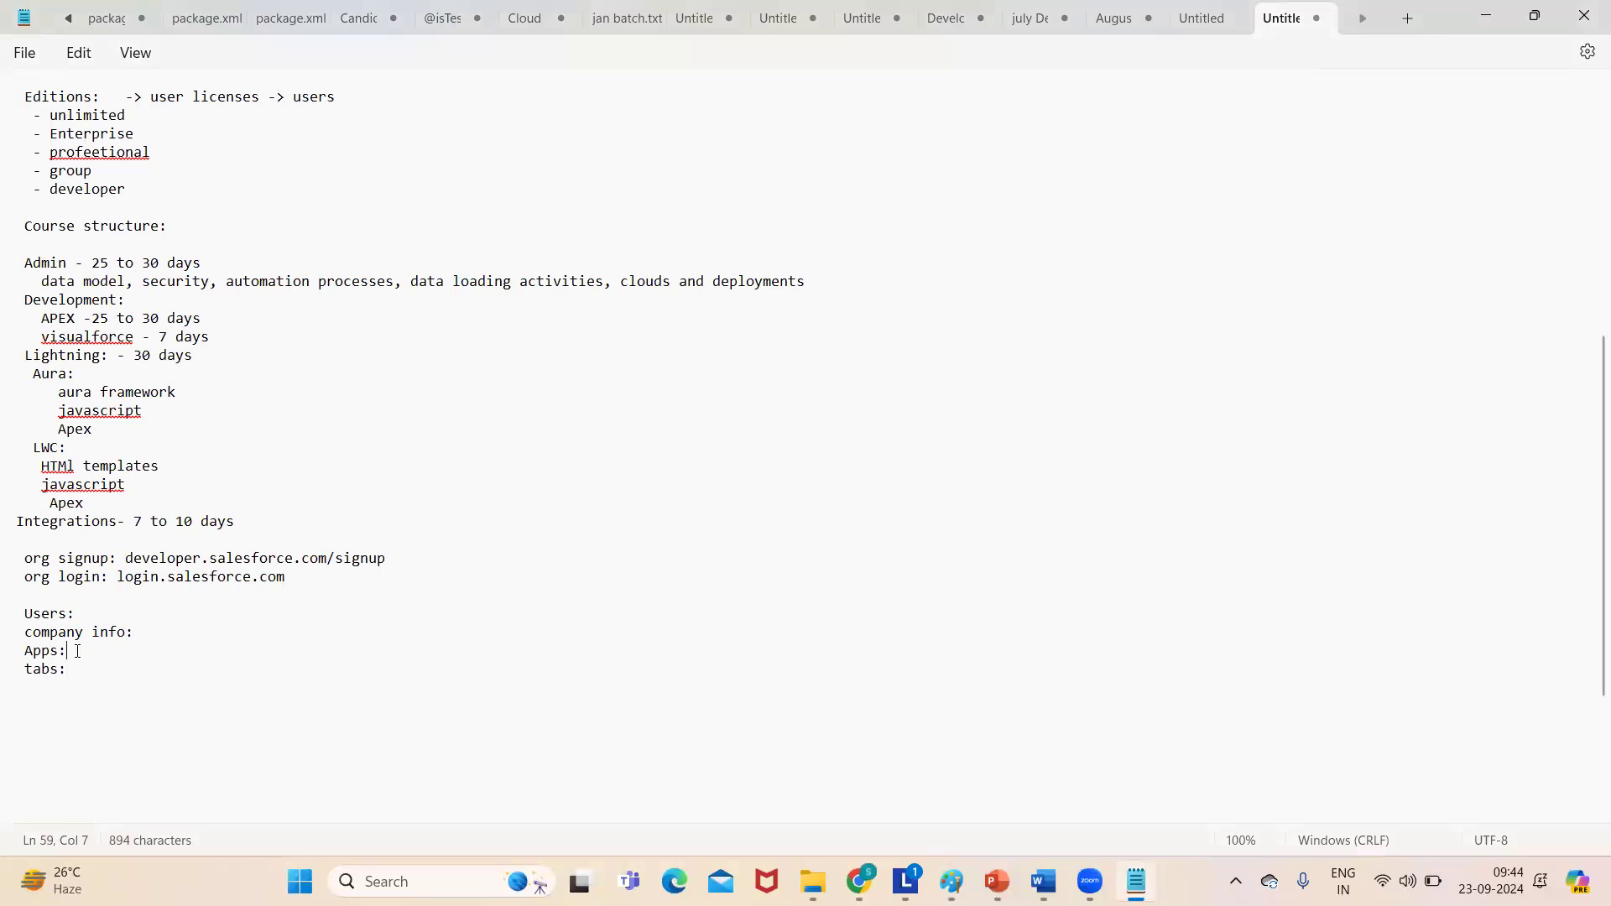
key(alt+Tab)
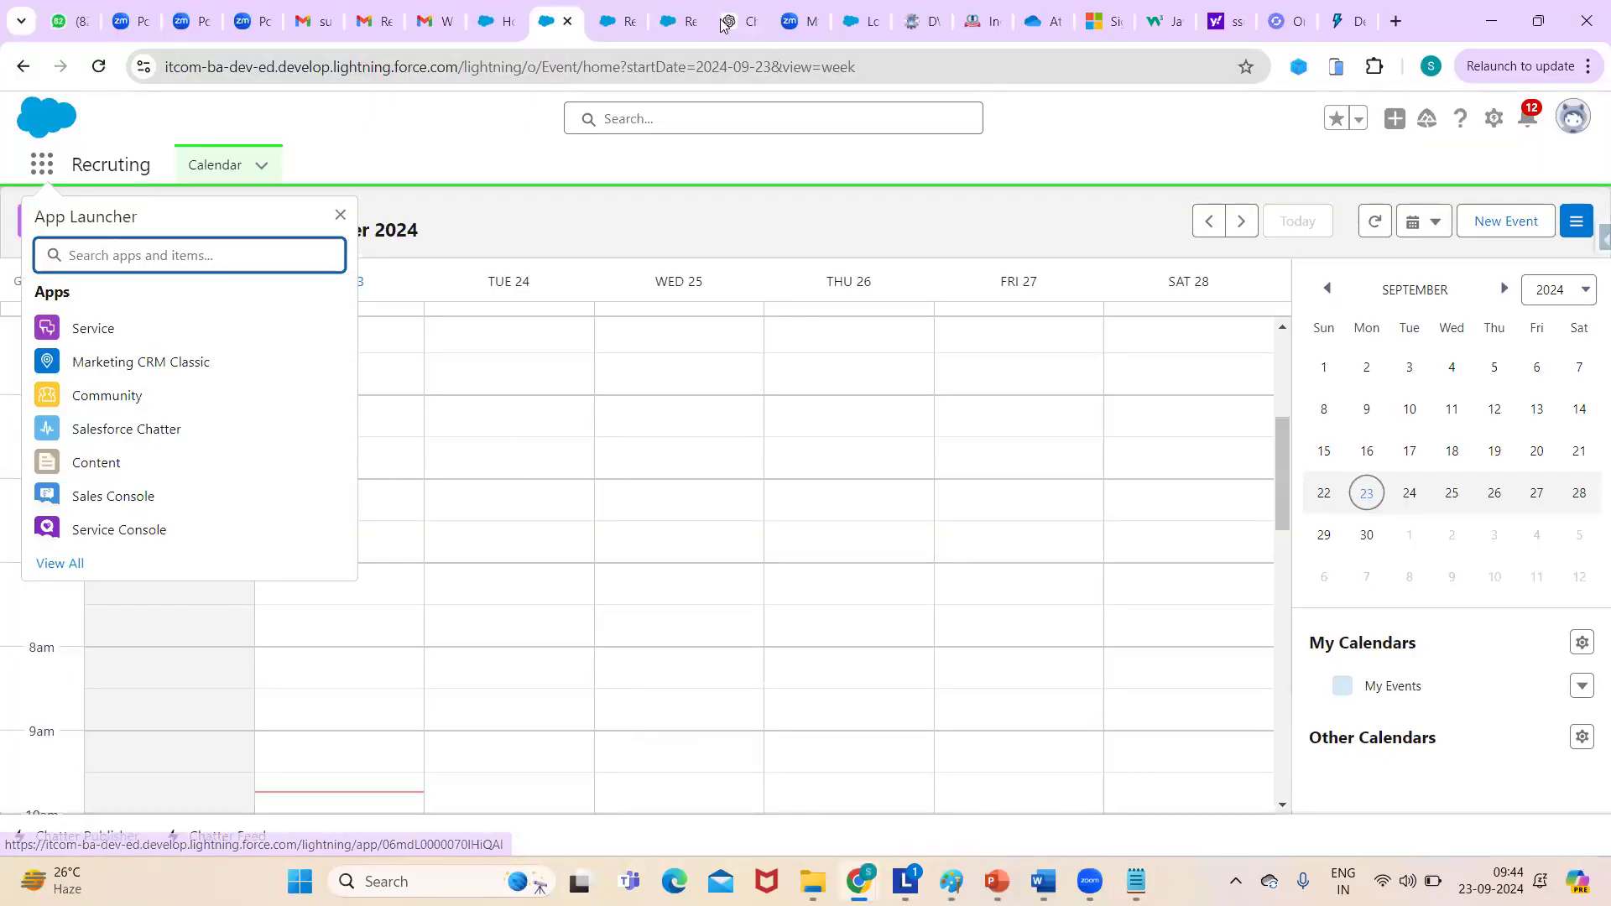
- Open Salesforce Setup from the Accounts tab's gear menu and close the old Accounts tab
click(673, 25)
click(550, 20)
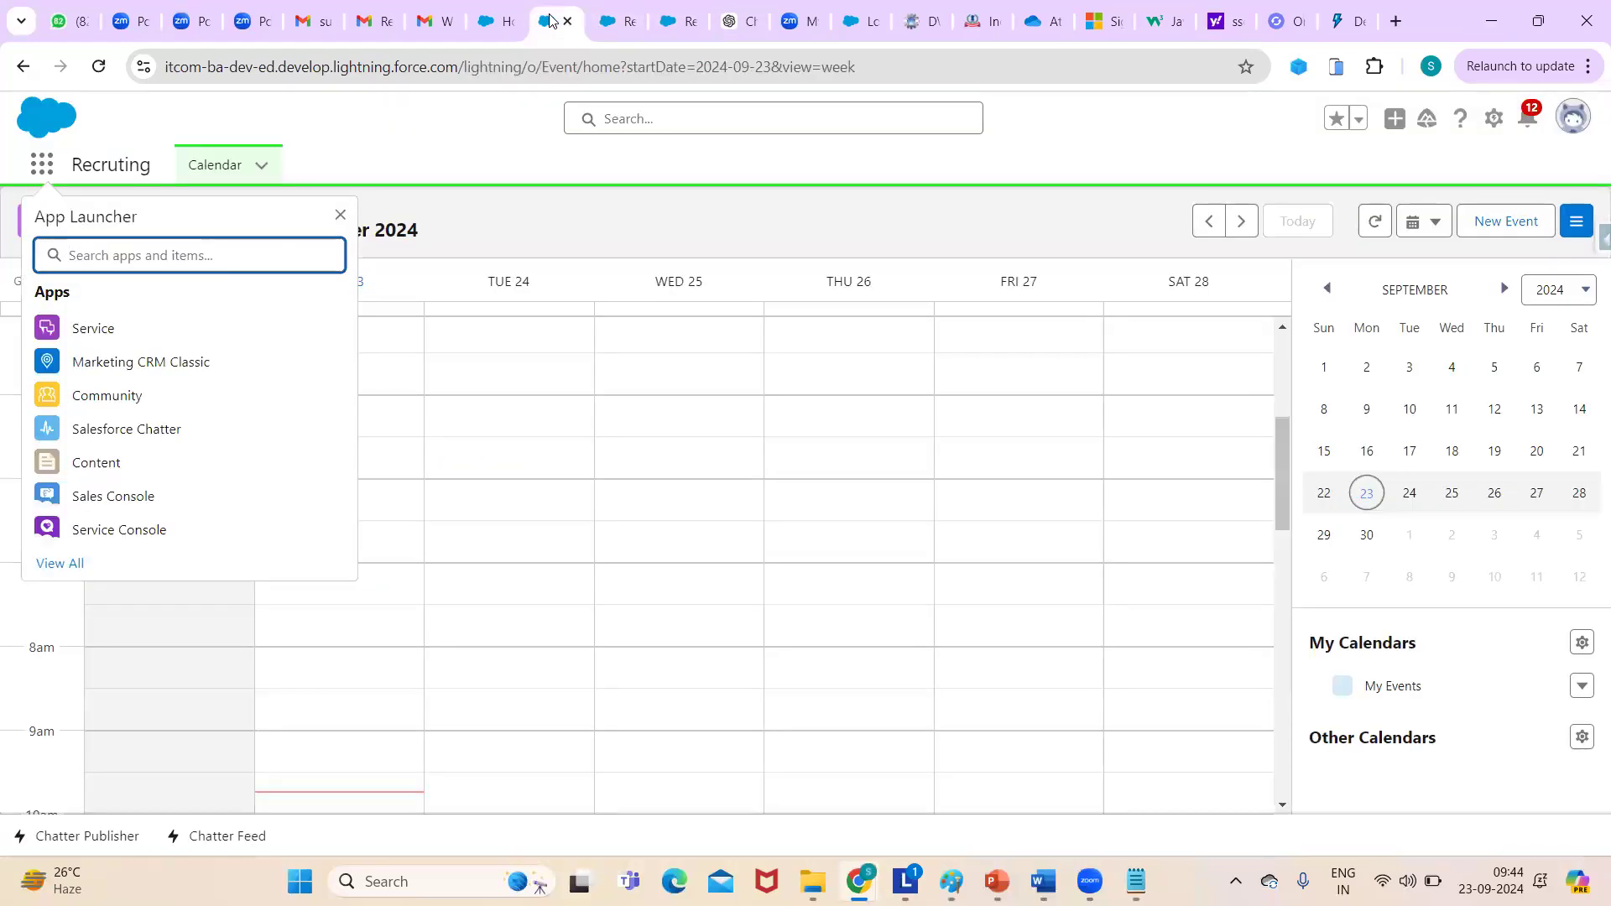
click(617, 20)
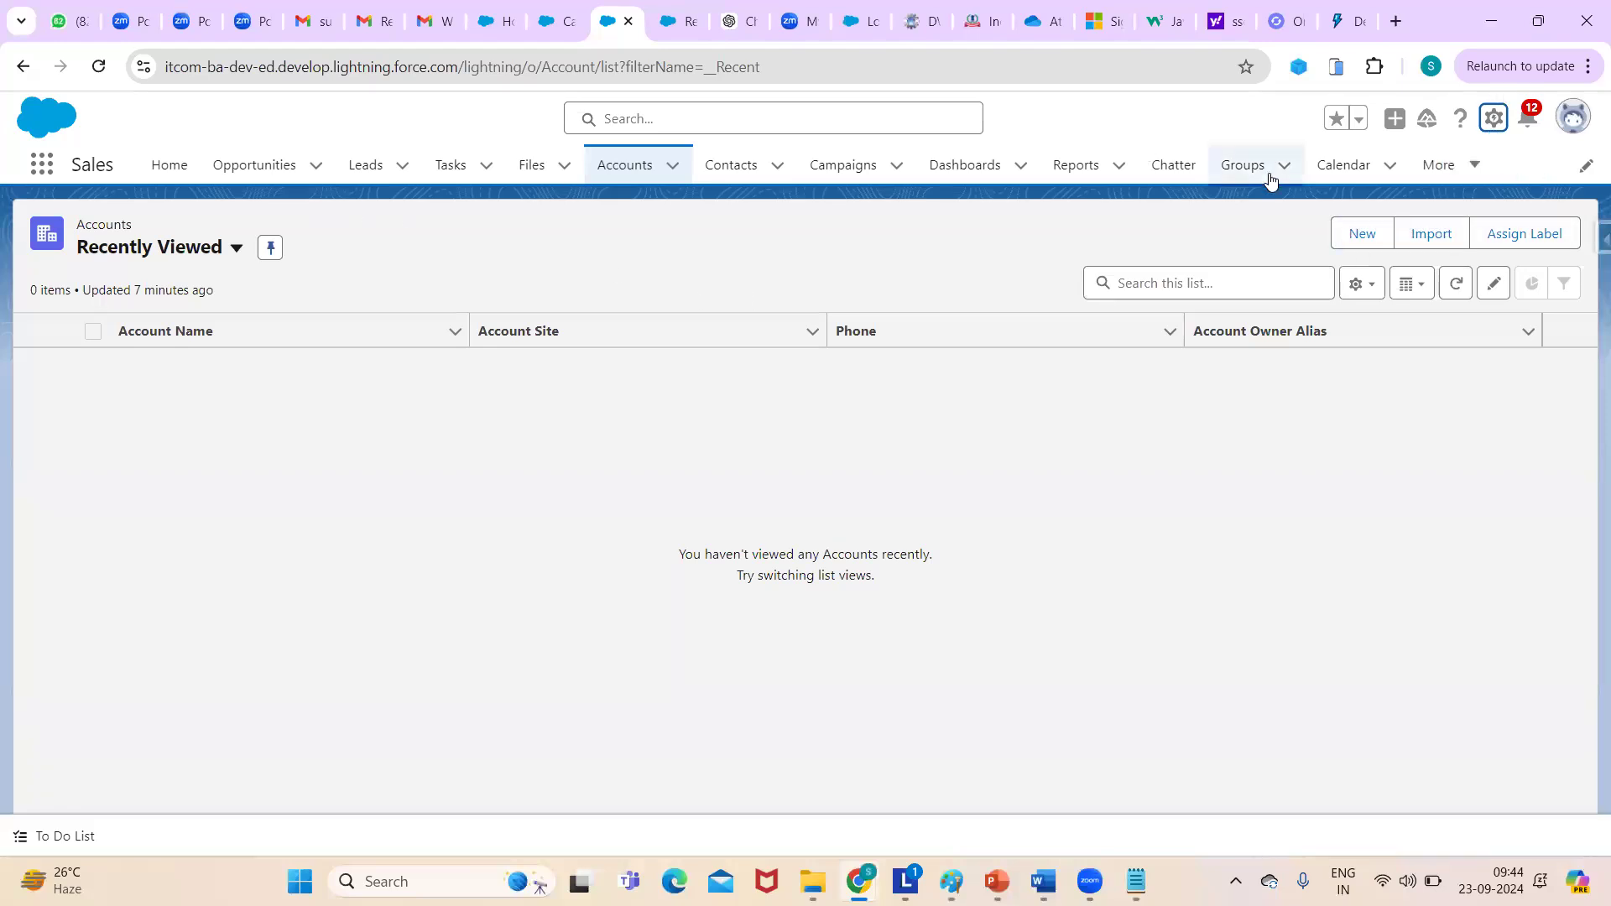
click(1493, 118)
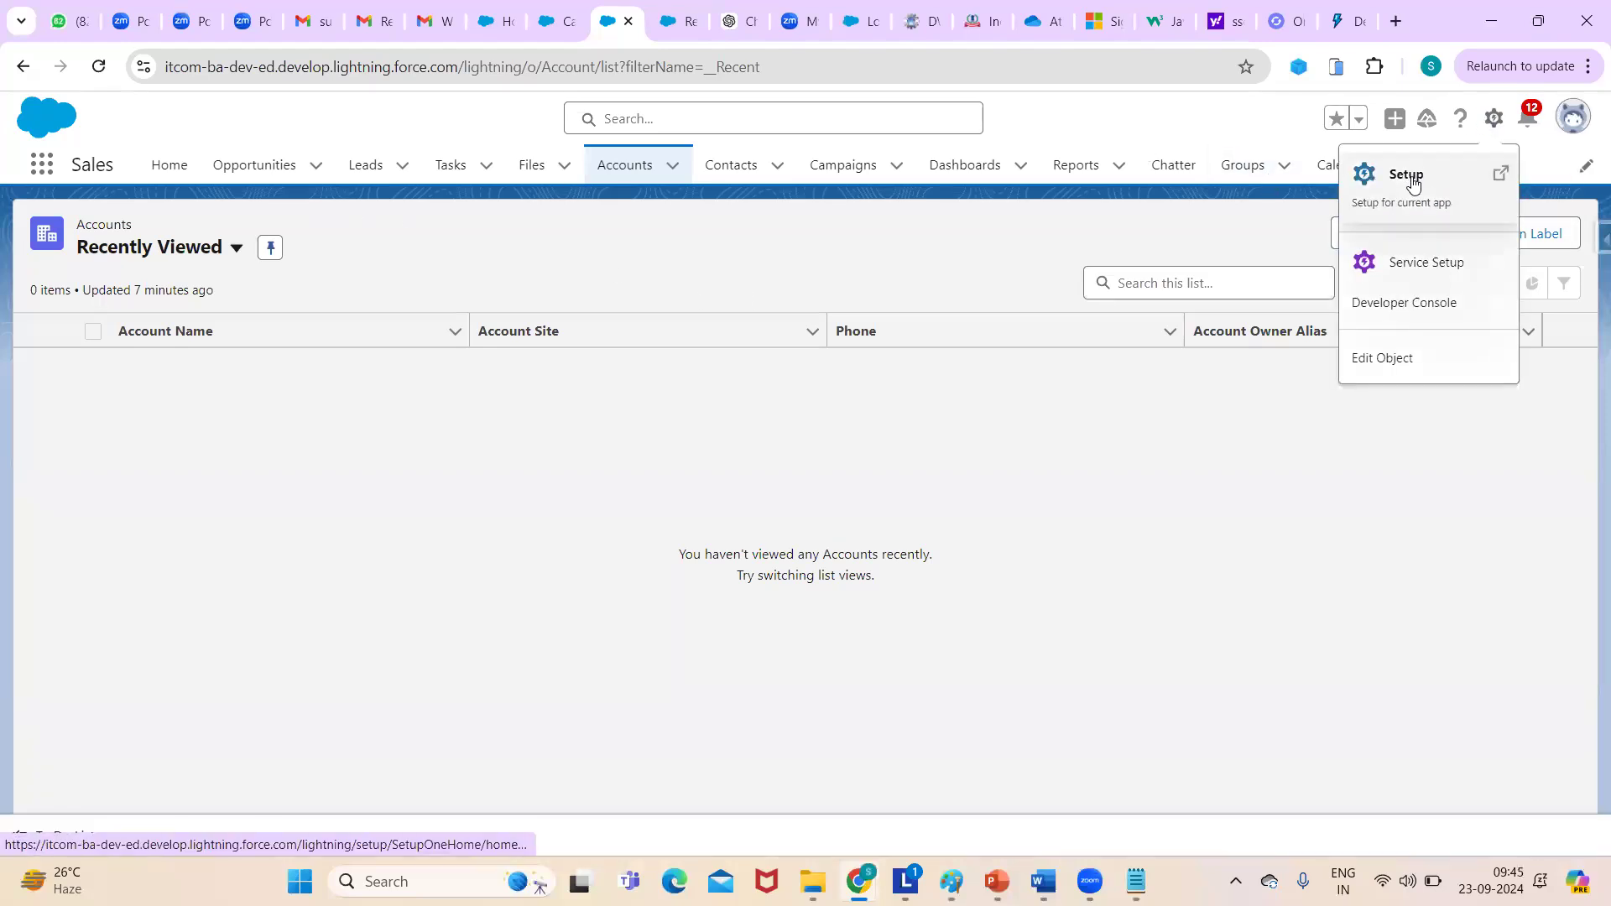
click(1413, 178)
click(595, 25)
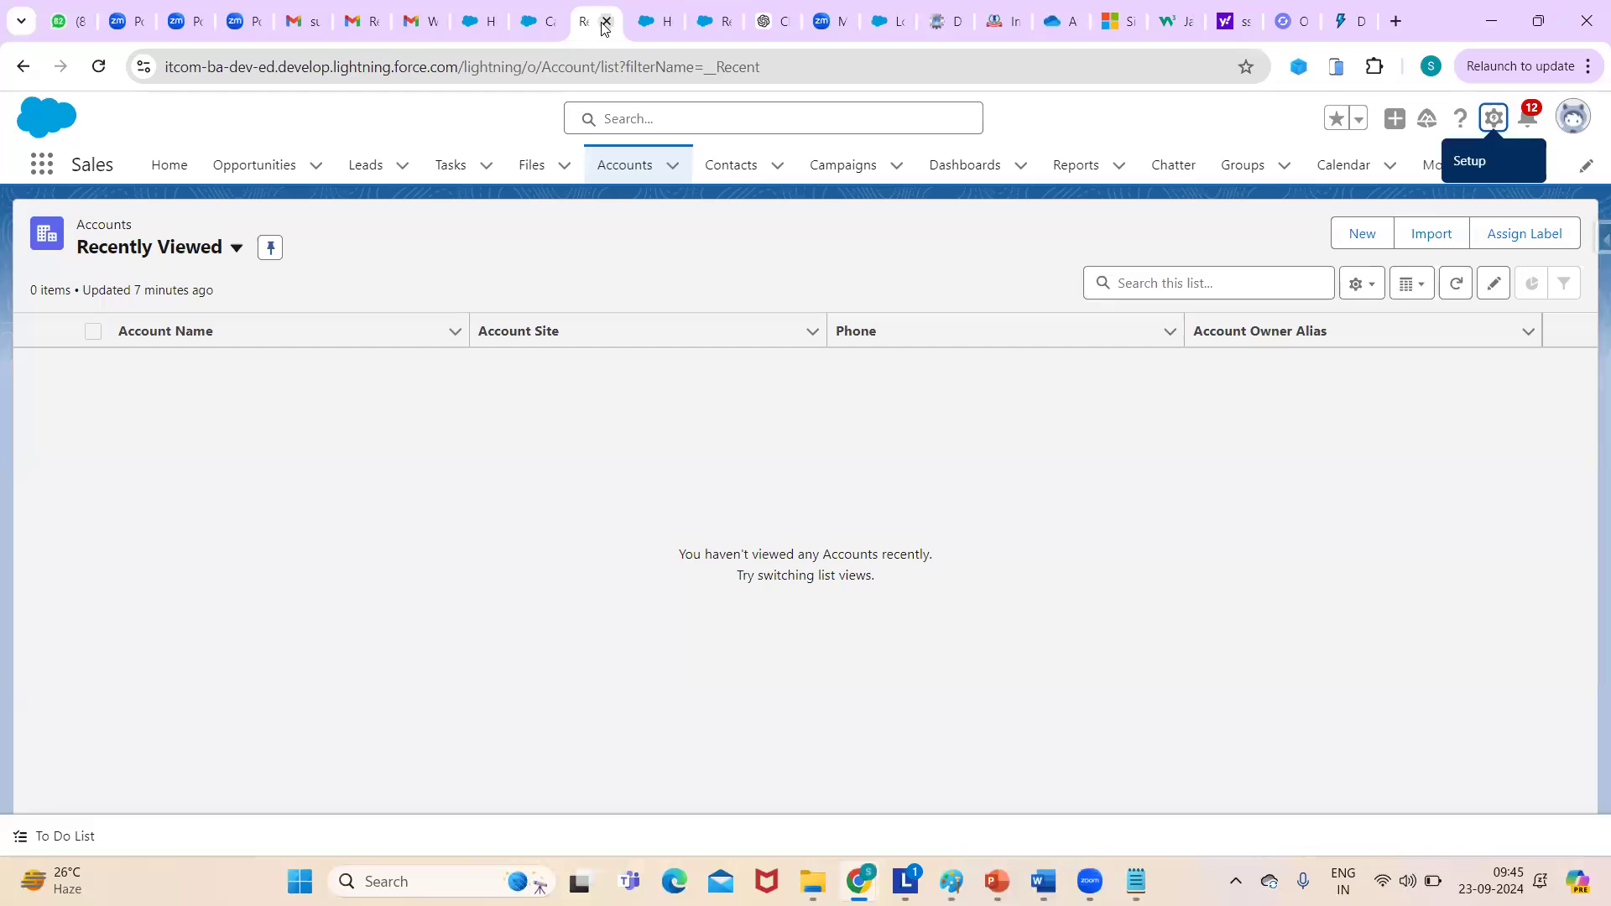
click(606, 21)
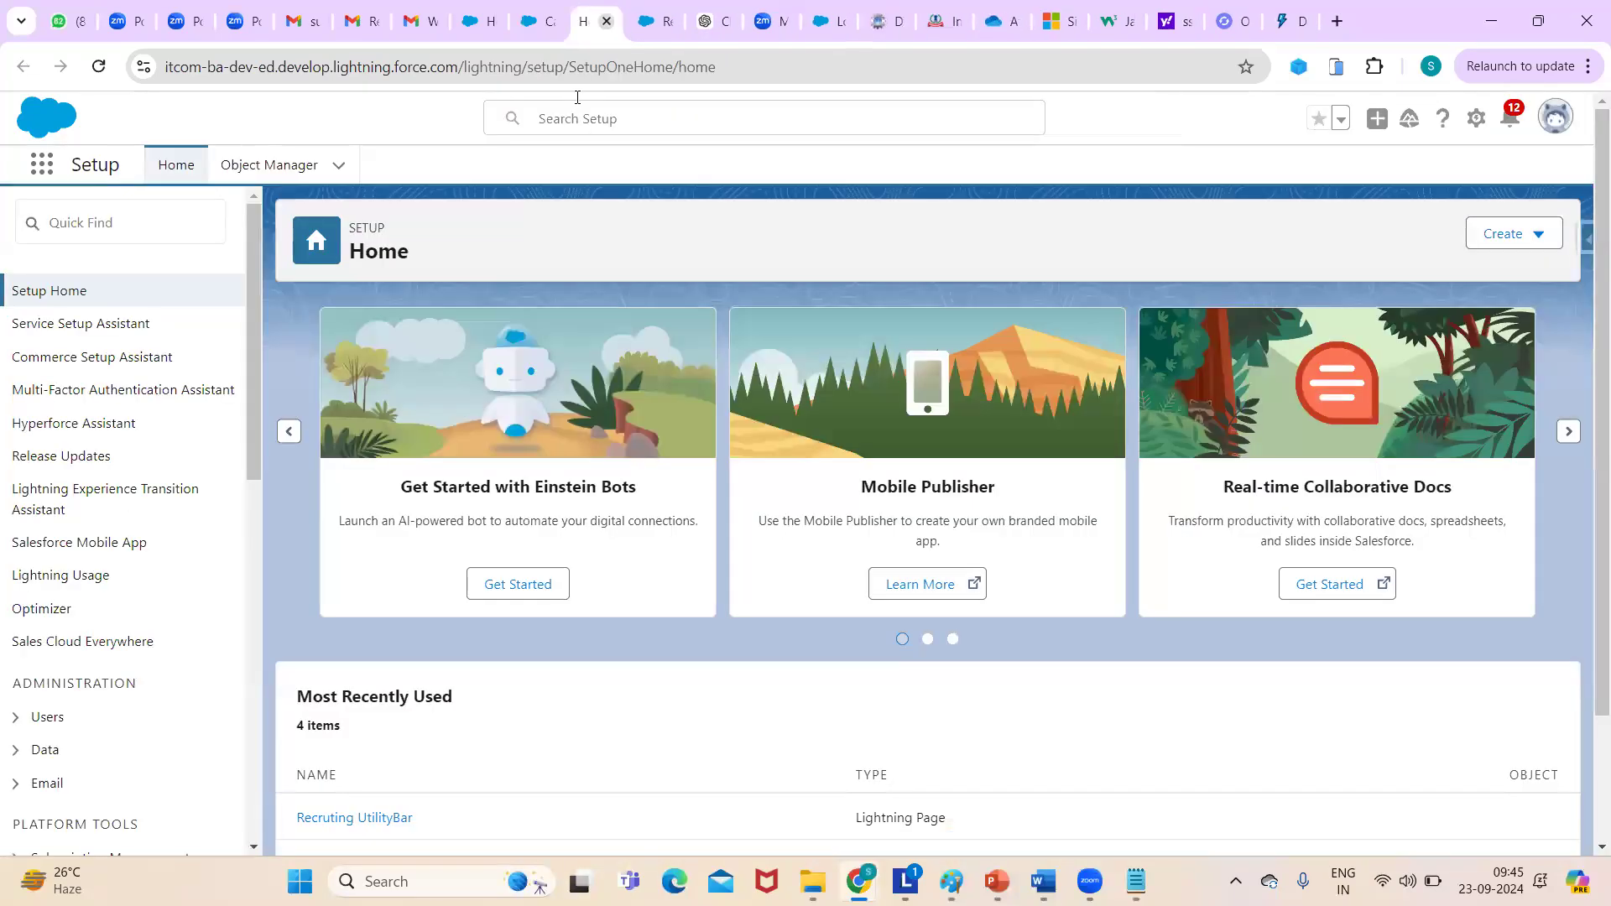
- Search Quick Find for 'tabs' and open the Tabs setup page
click(110, 233)
text(tabs)
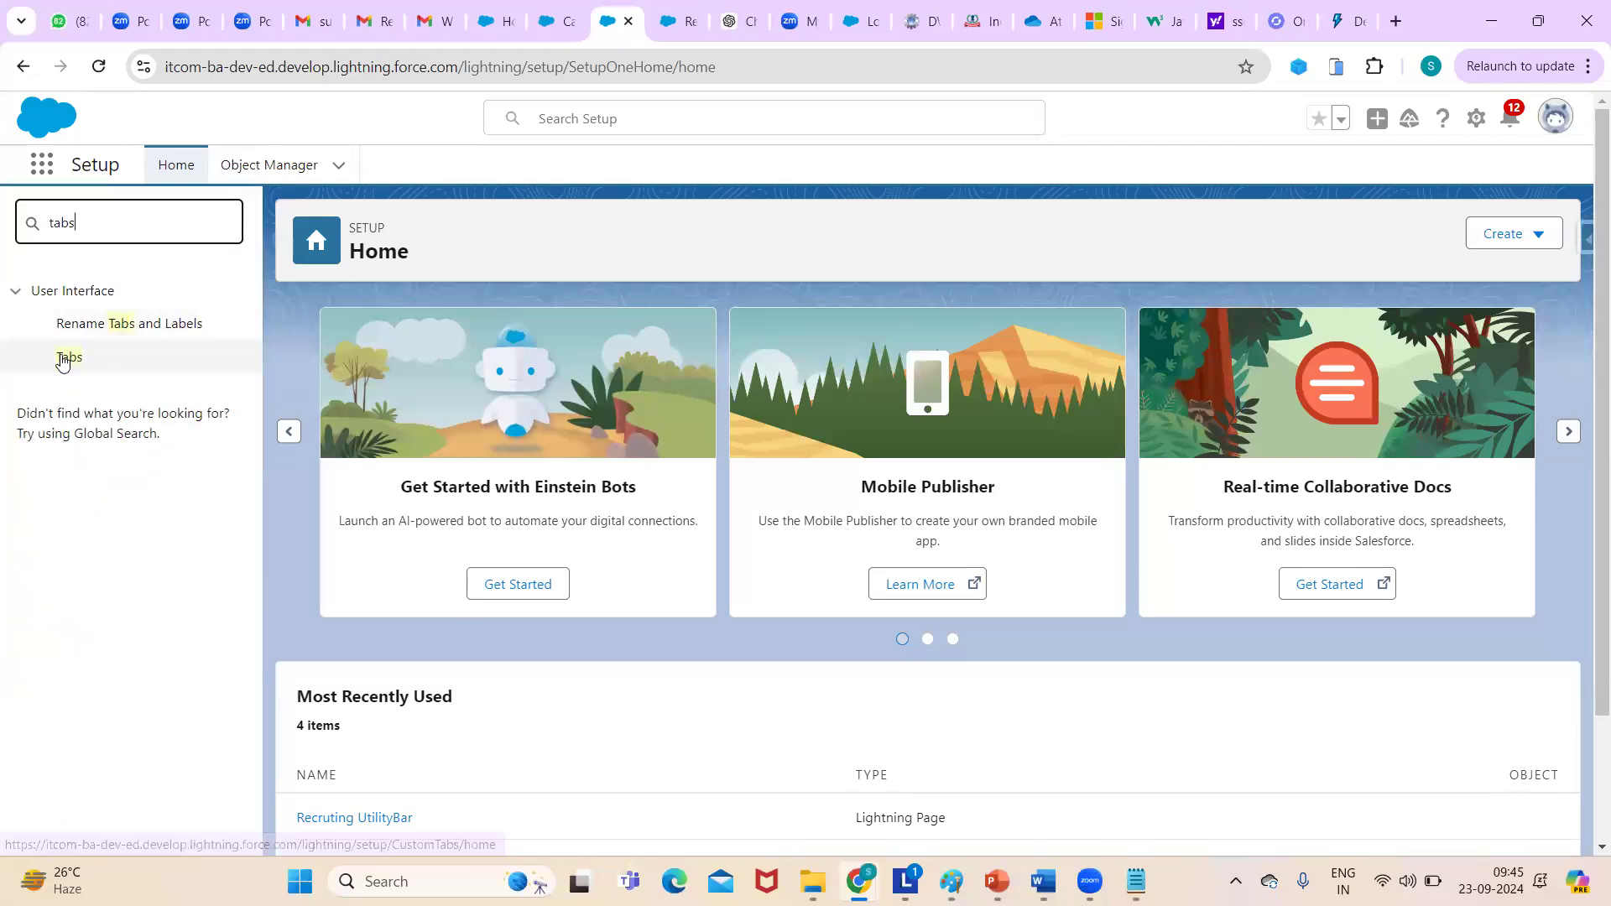
click(63, 359)
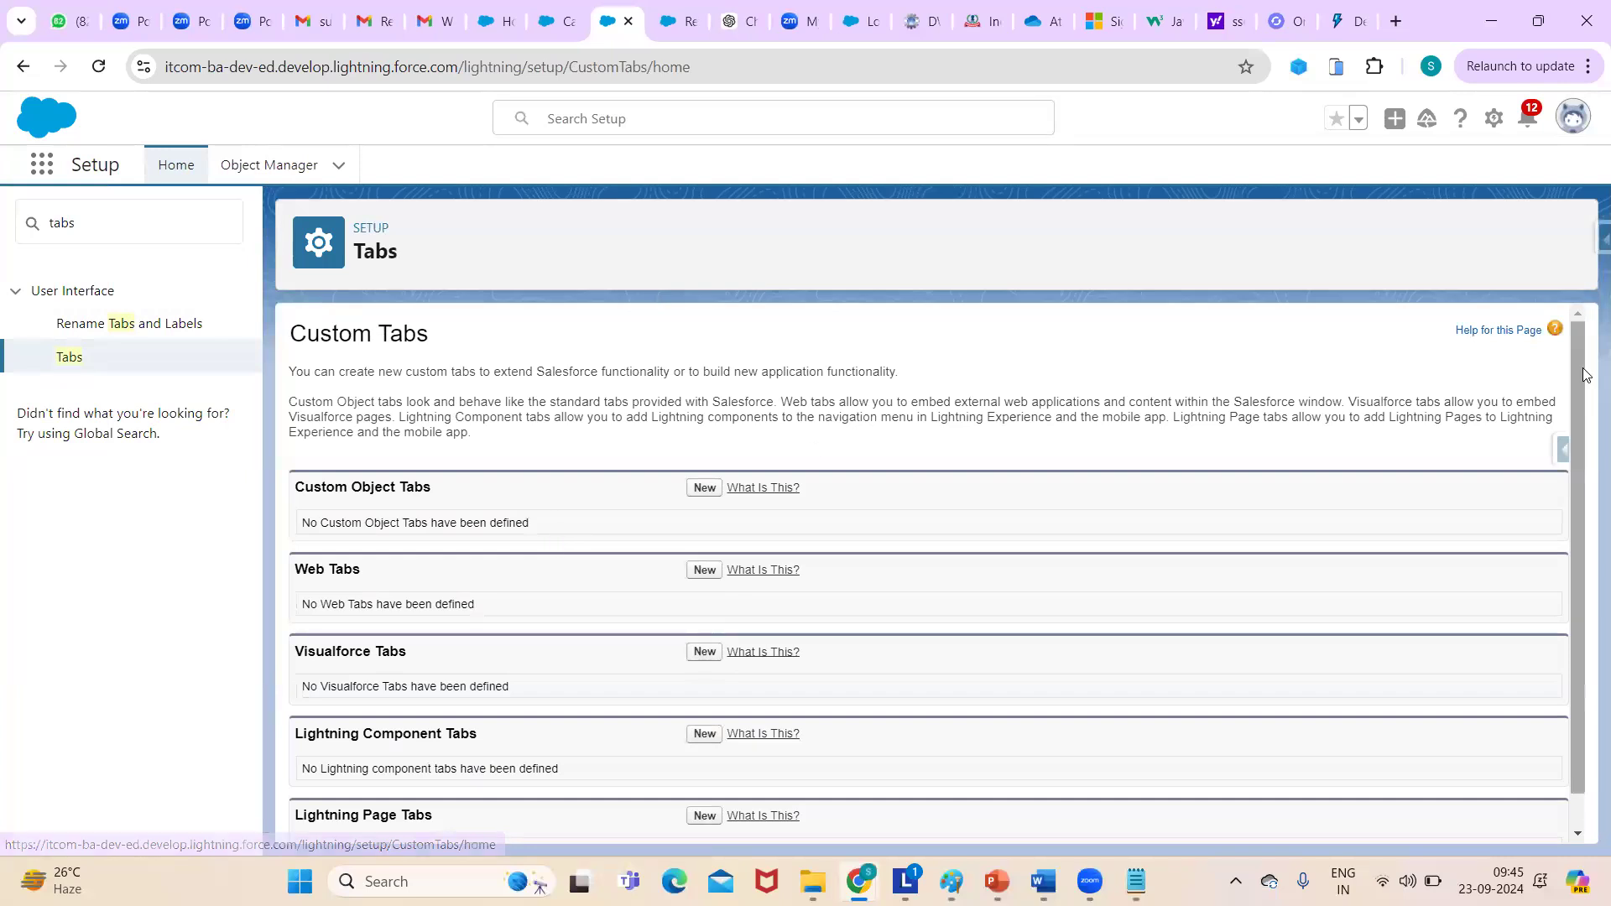
key(alt+Tab)
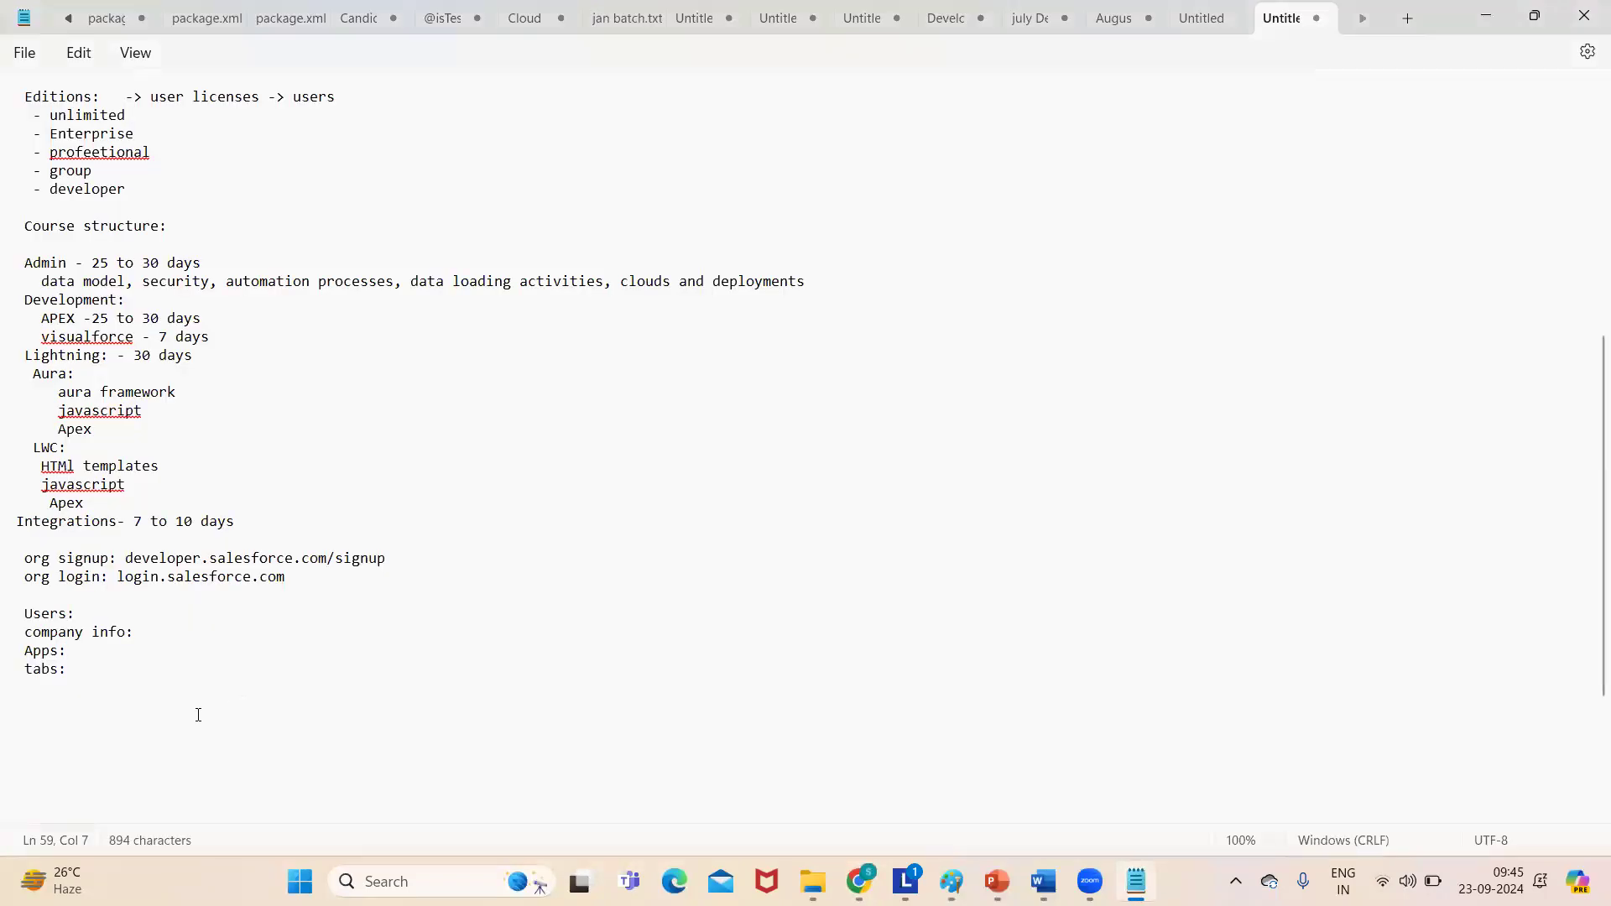
- List custom object, web, visualforce and lightning tabs as arrow bullets under tabs:
click(89, 671)
key(Return)
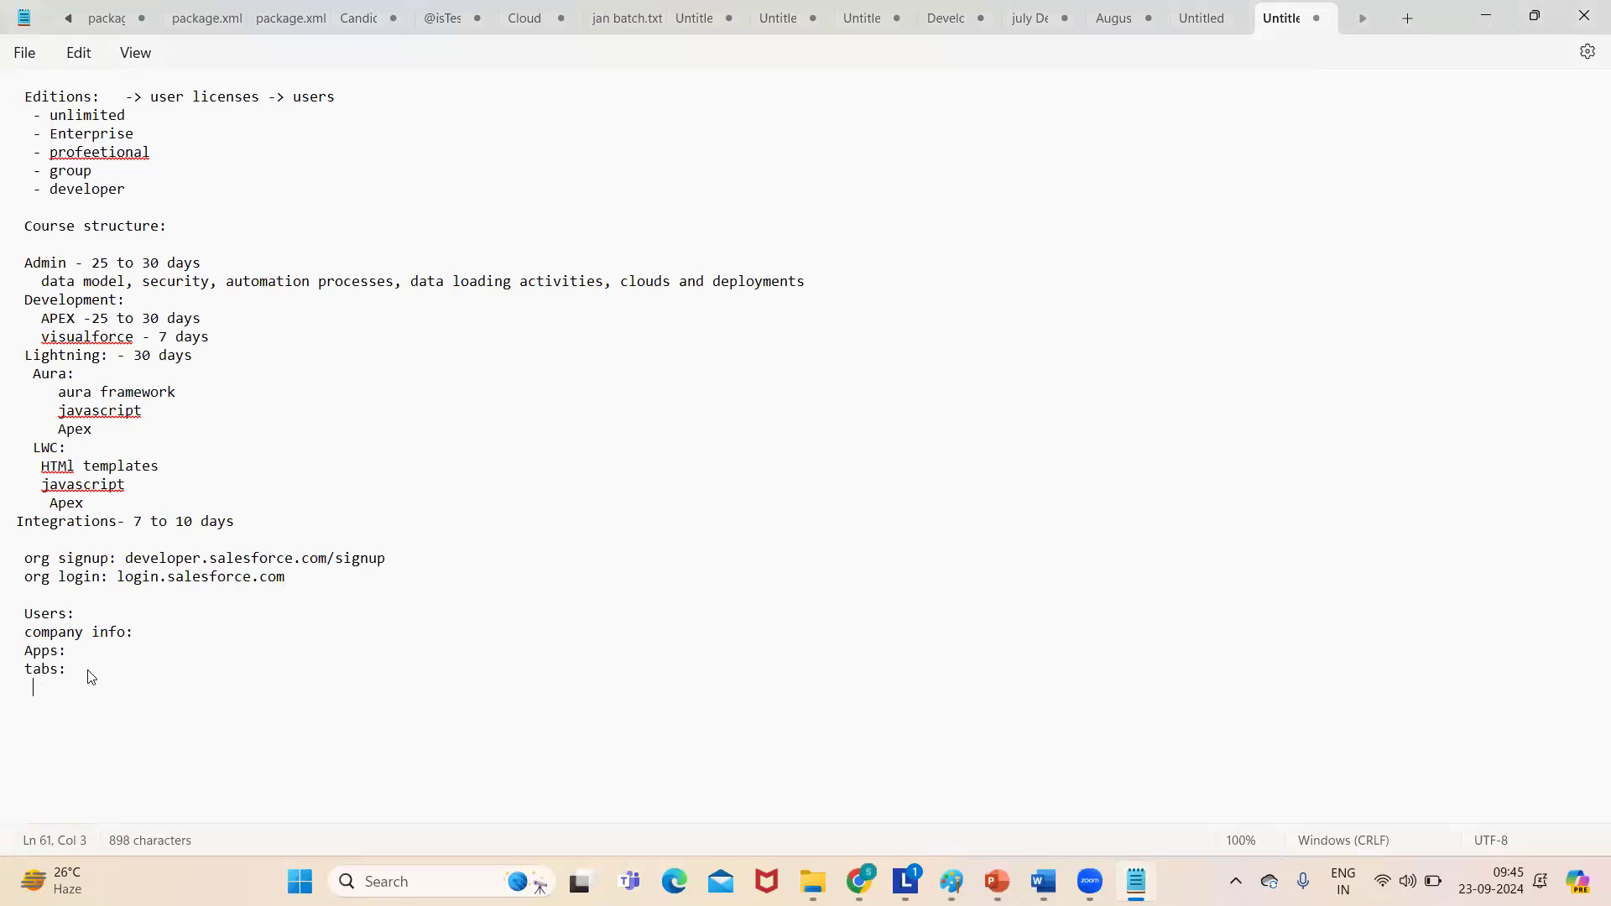
text(-> custom object tabs)
key(Return)
text(-> web tabs)
key(Return)
text(-> visua)
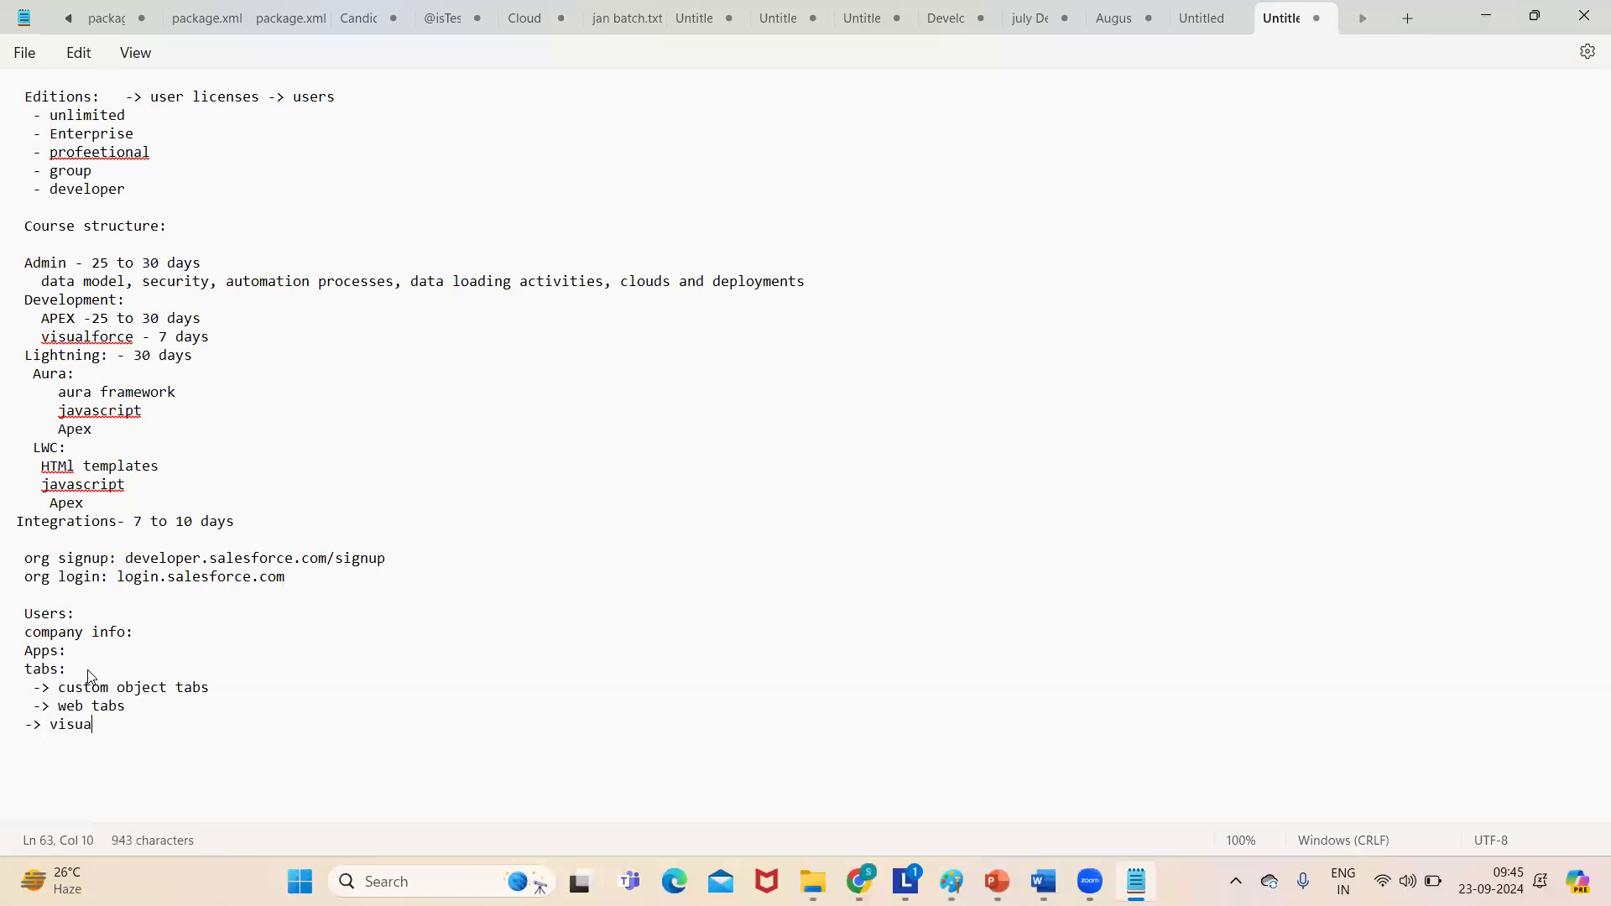
text(lforce tab)
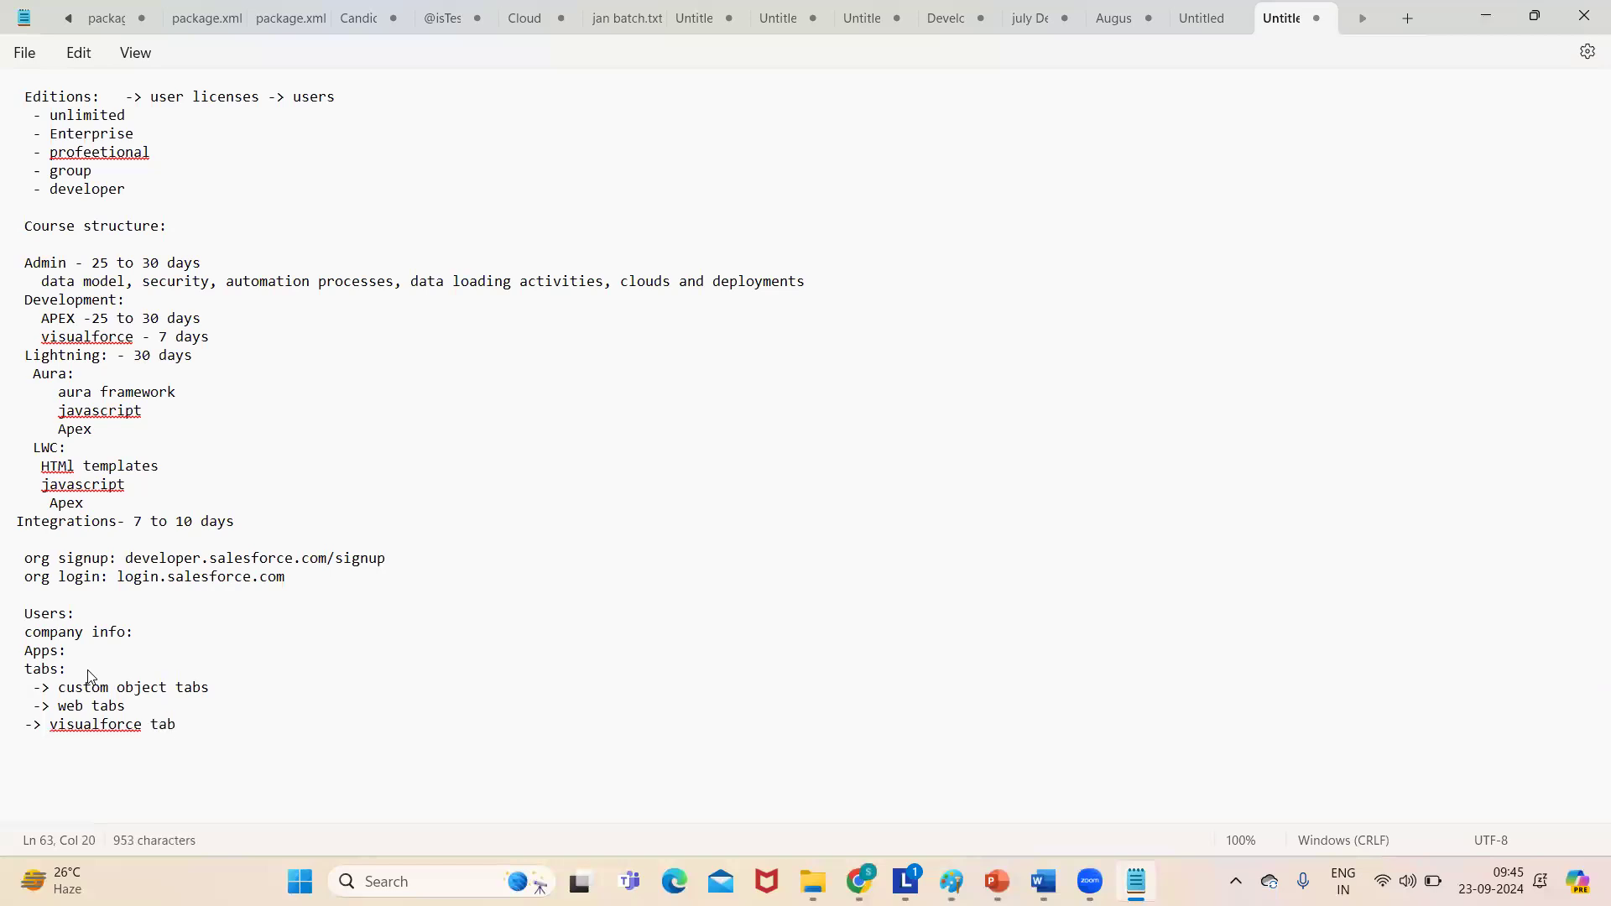
text(s)
key(Return)
text(-> lightning tabs)
key(Return)
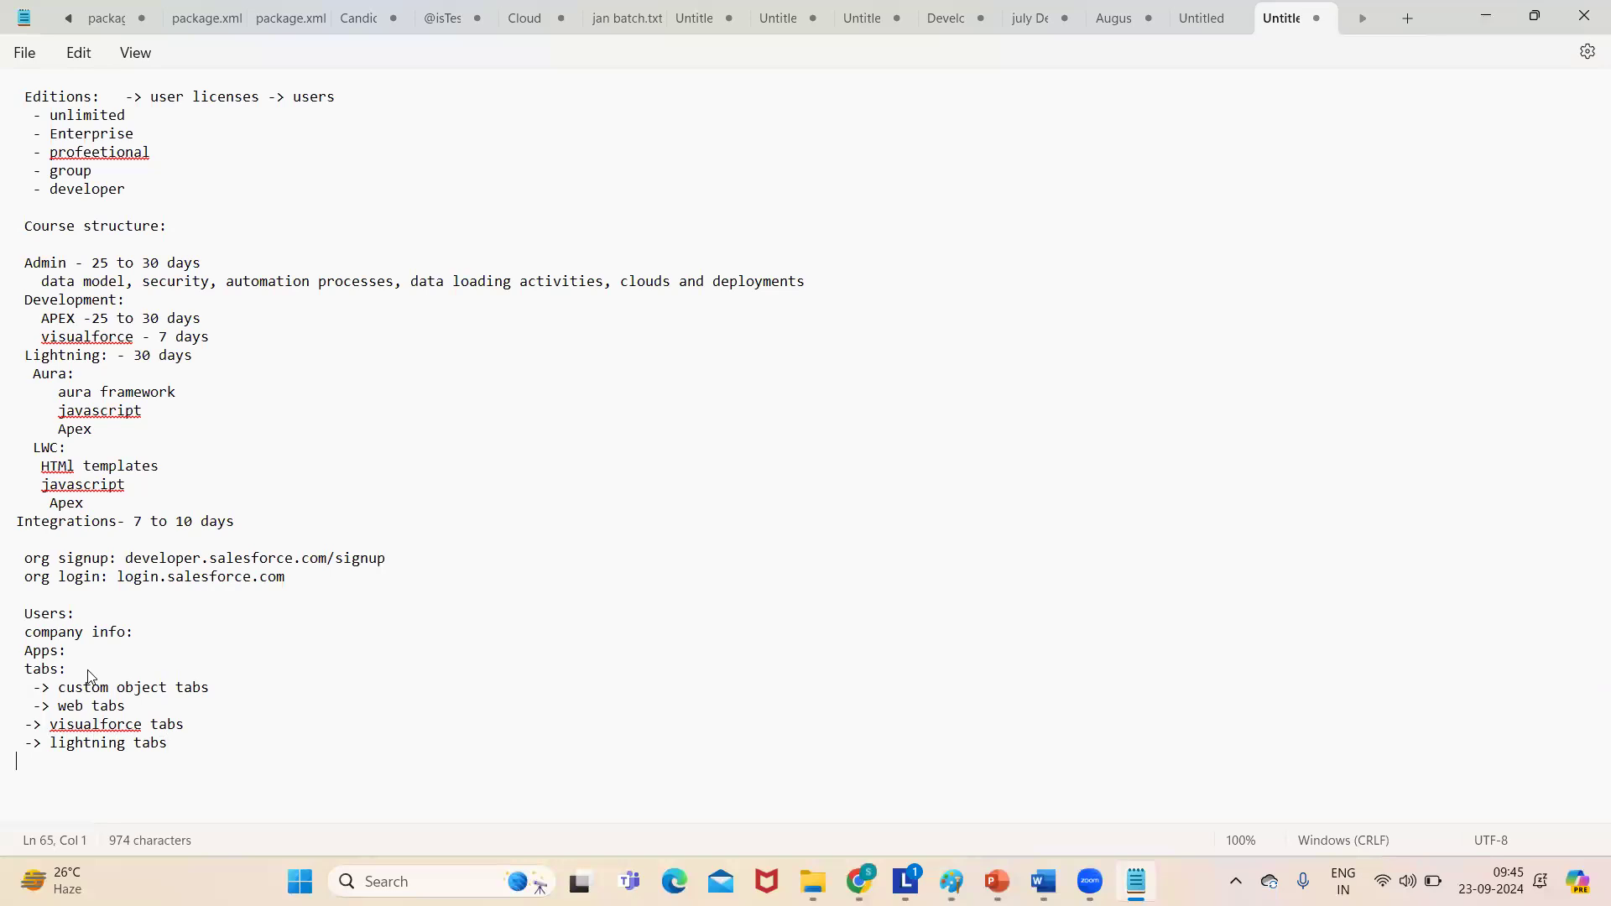
- Check the Tabs page, expand to 'lightning componenet tabs' and add 'lightning page tabs'
key(alt+Tab)
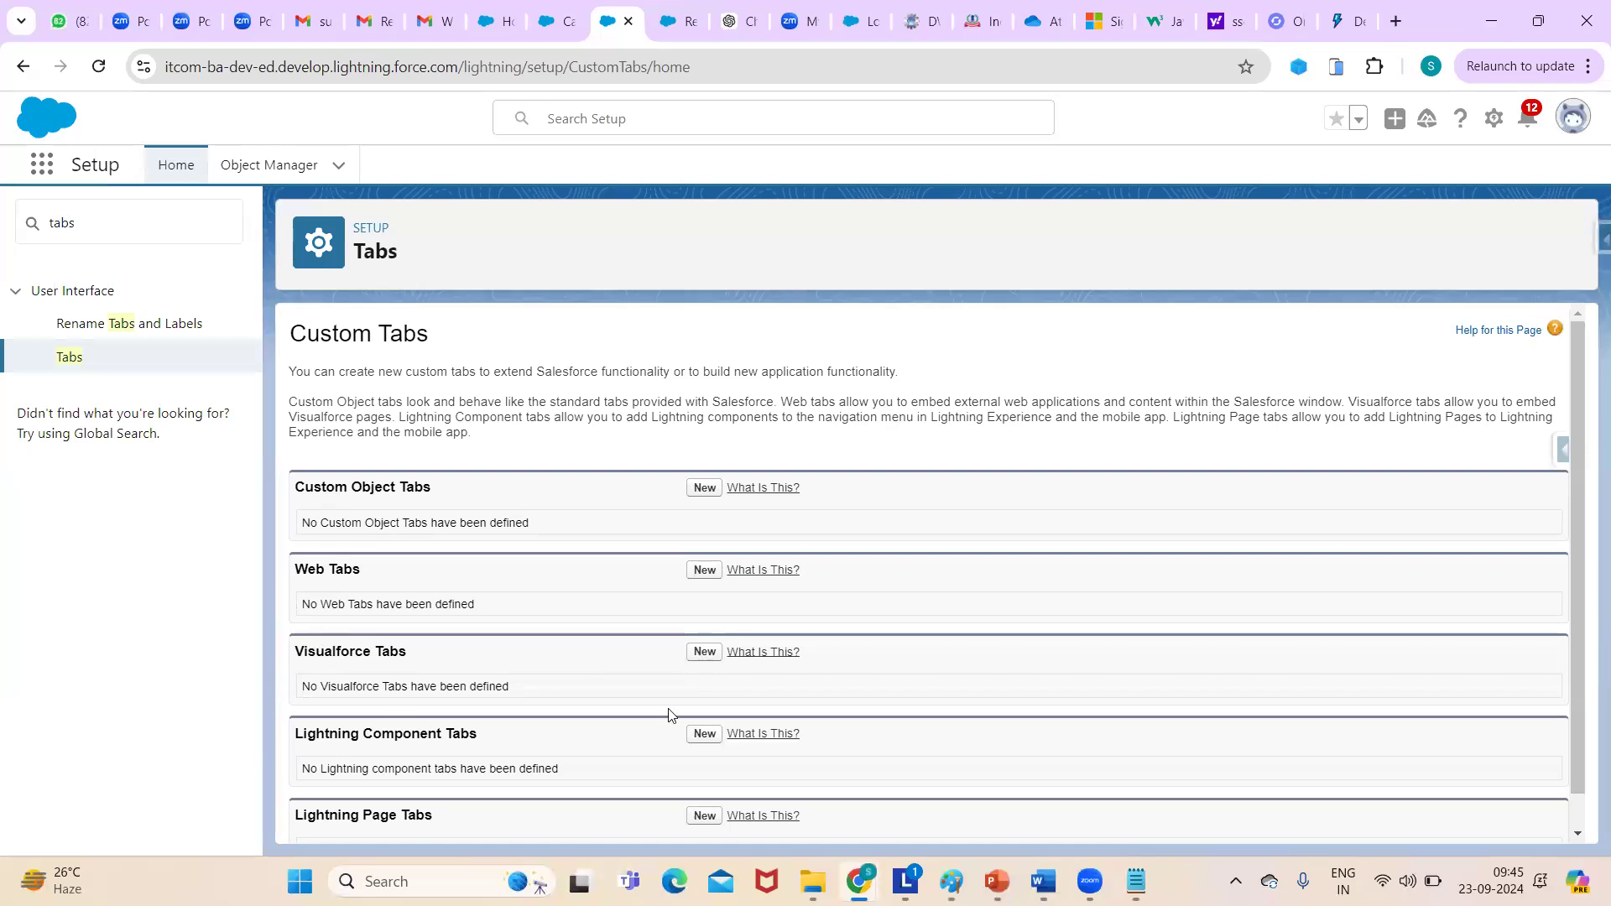
drag(1576, 407, 1582, 546)
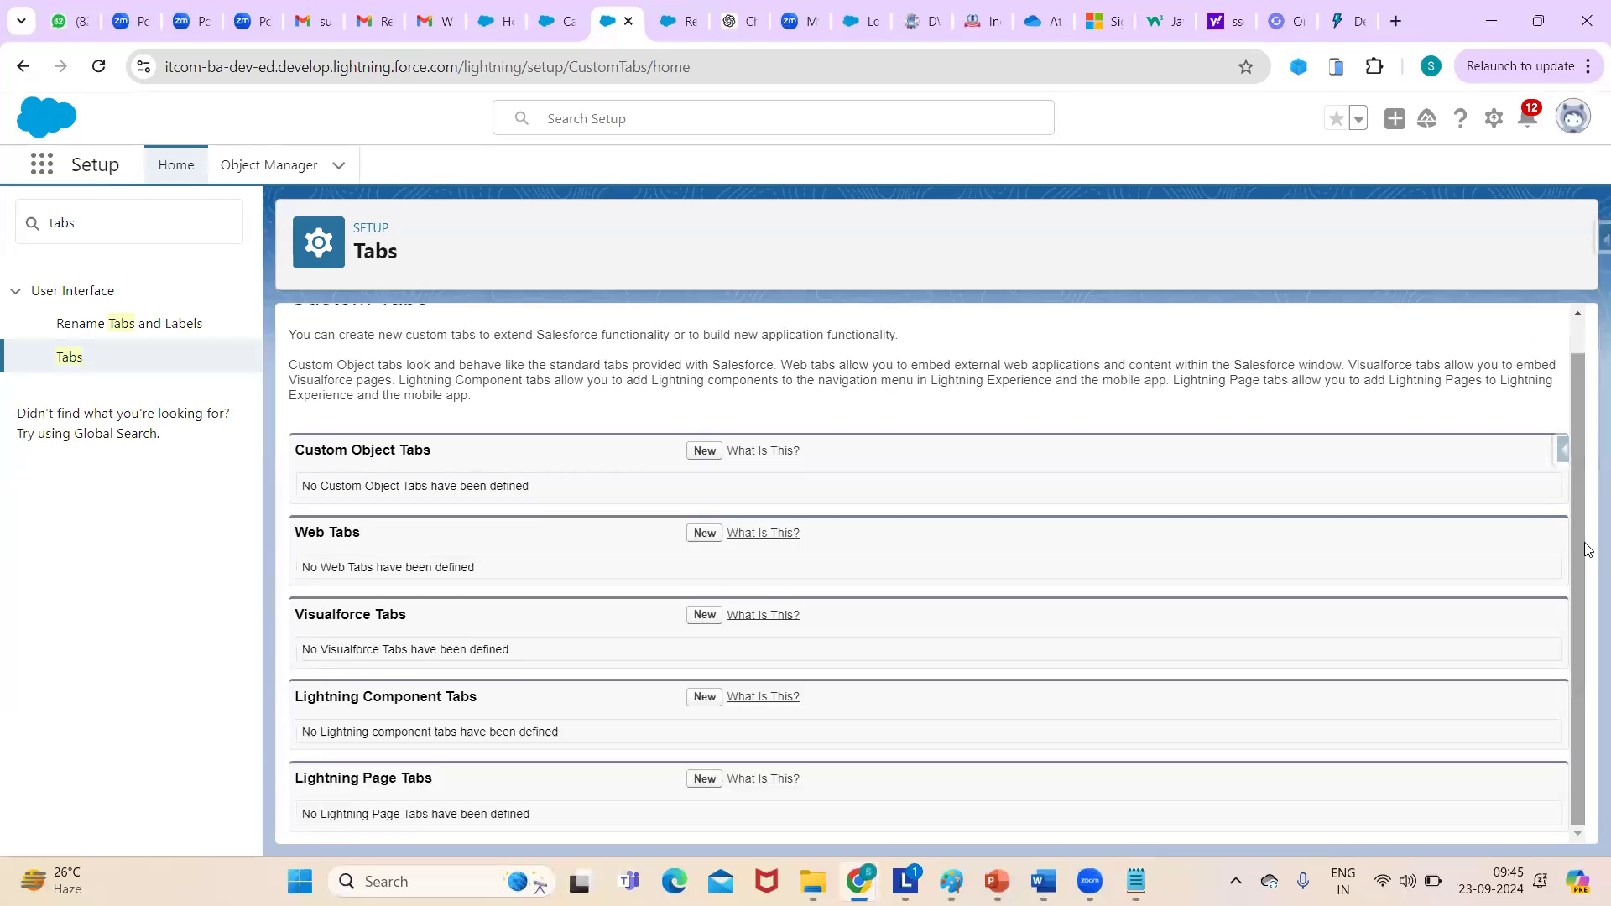
key(alt+Tab)
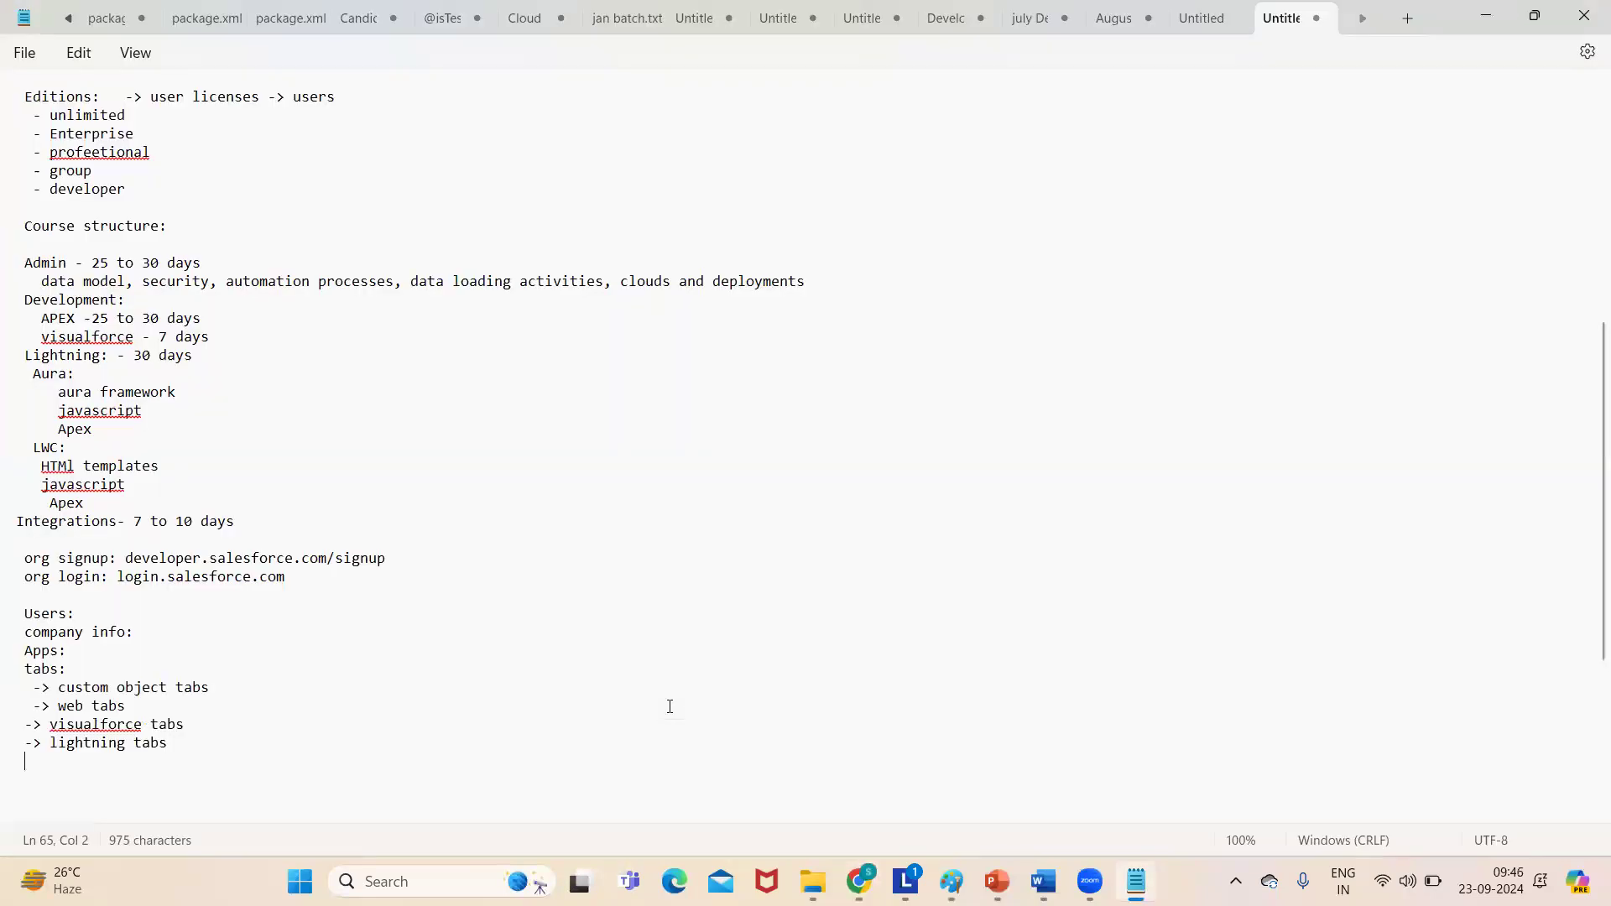
click(125, 744)
text(componenet)
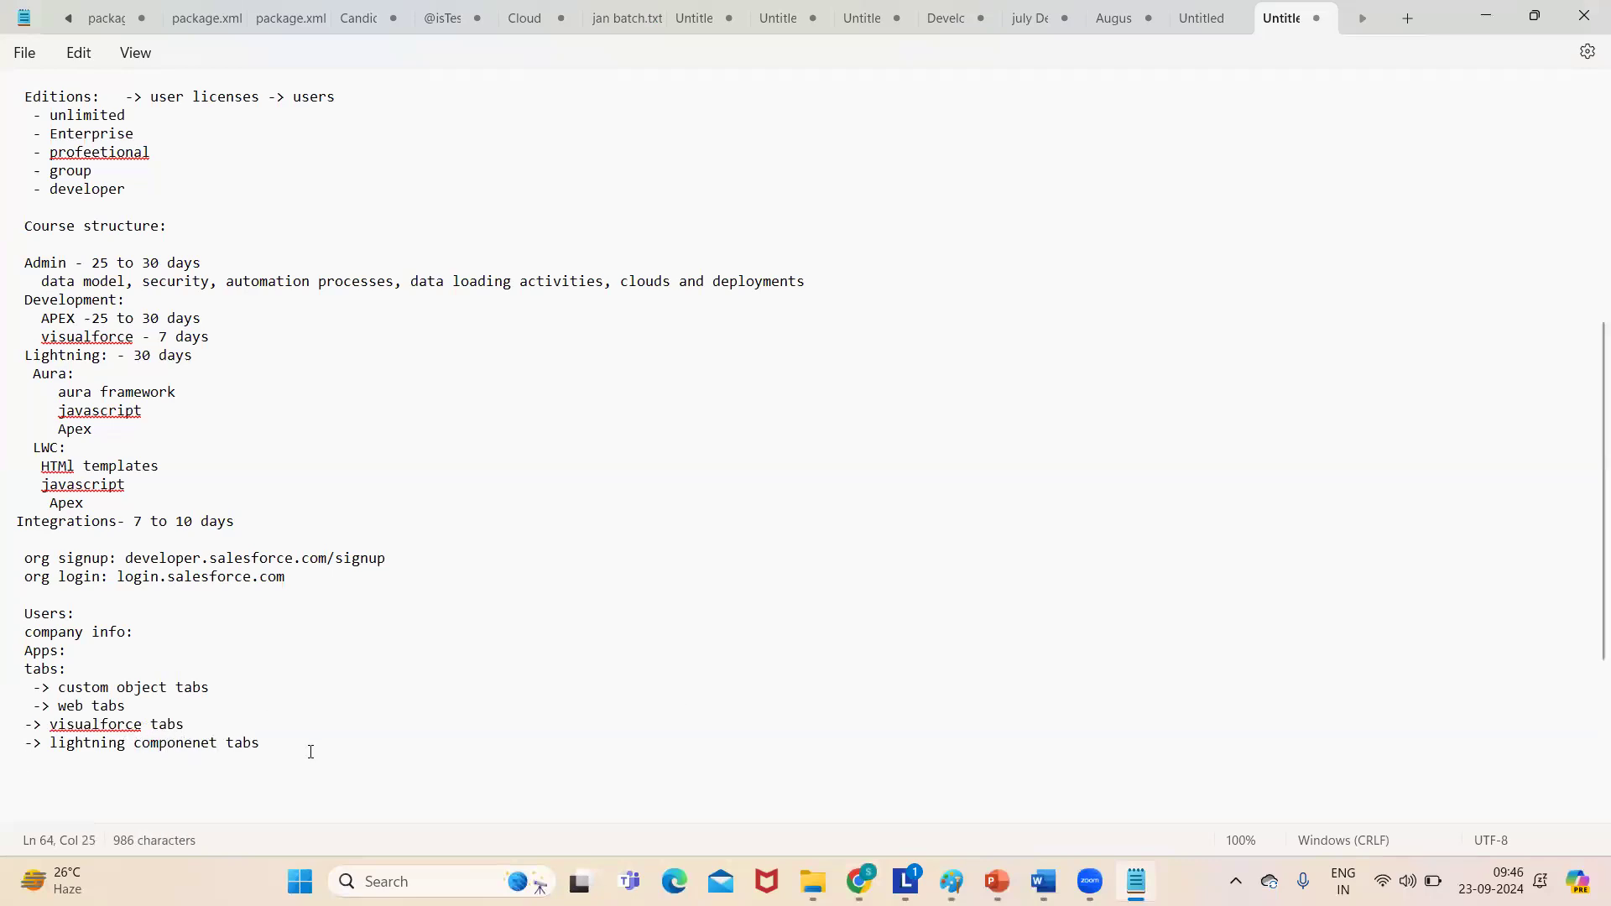
click(267, 743)
key(Return)
text(-> lightning page tabs)
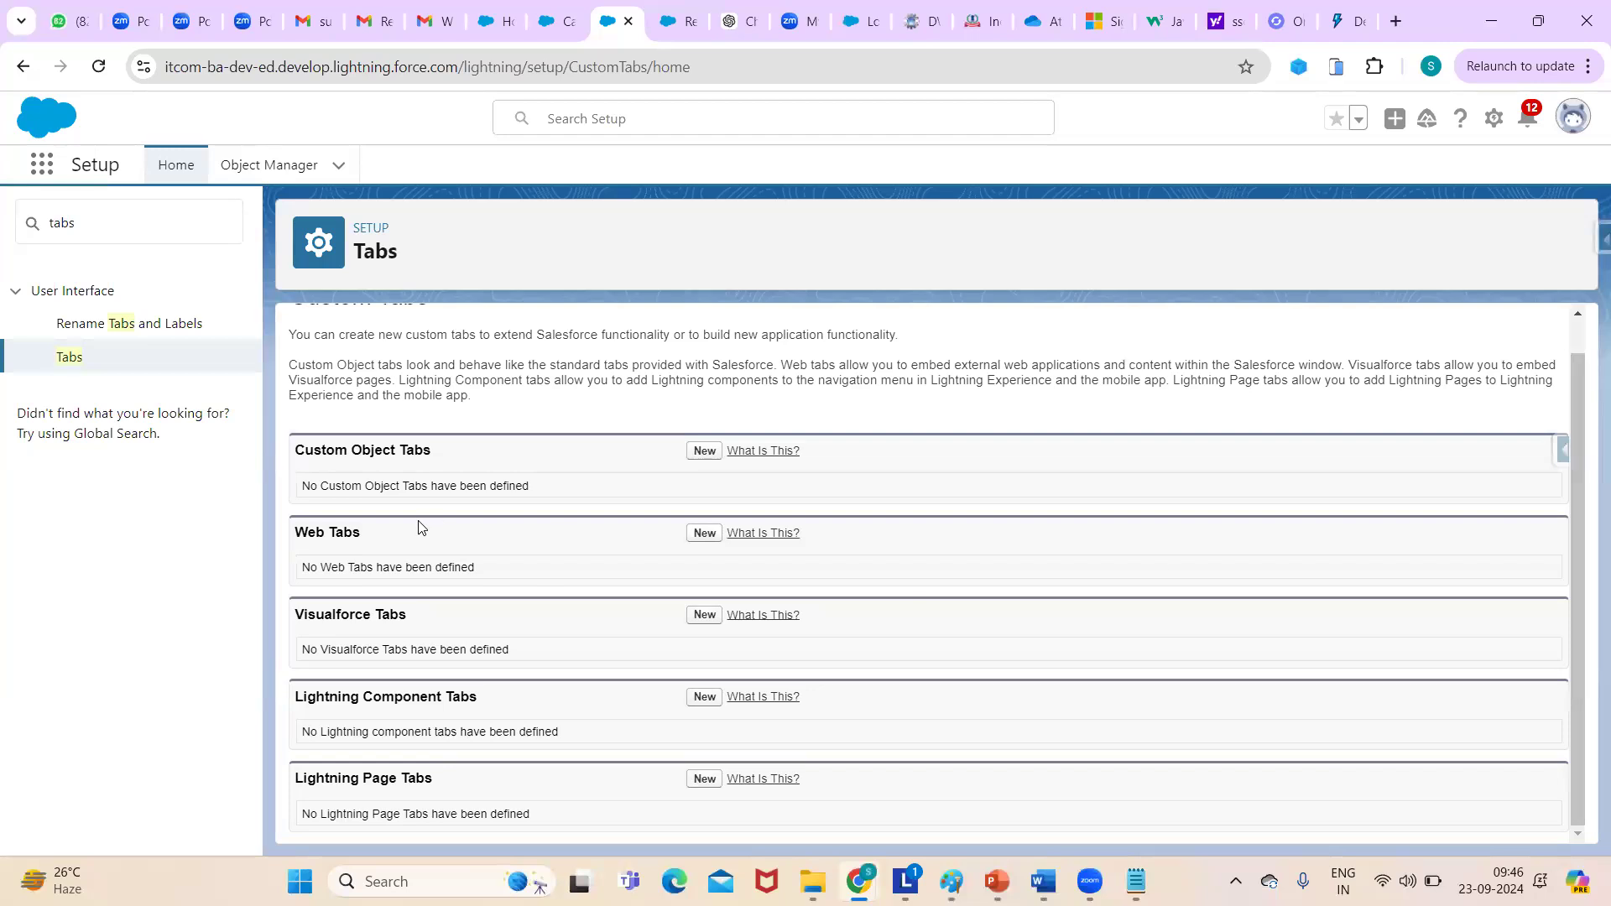
- Start a new web tab with the full page width layout
click(704, 534)
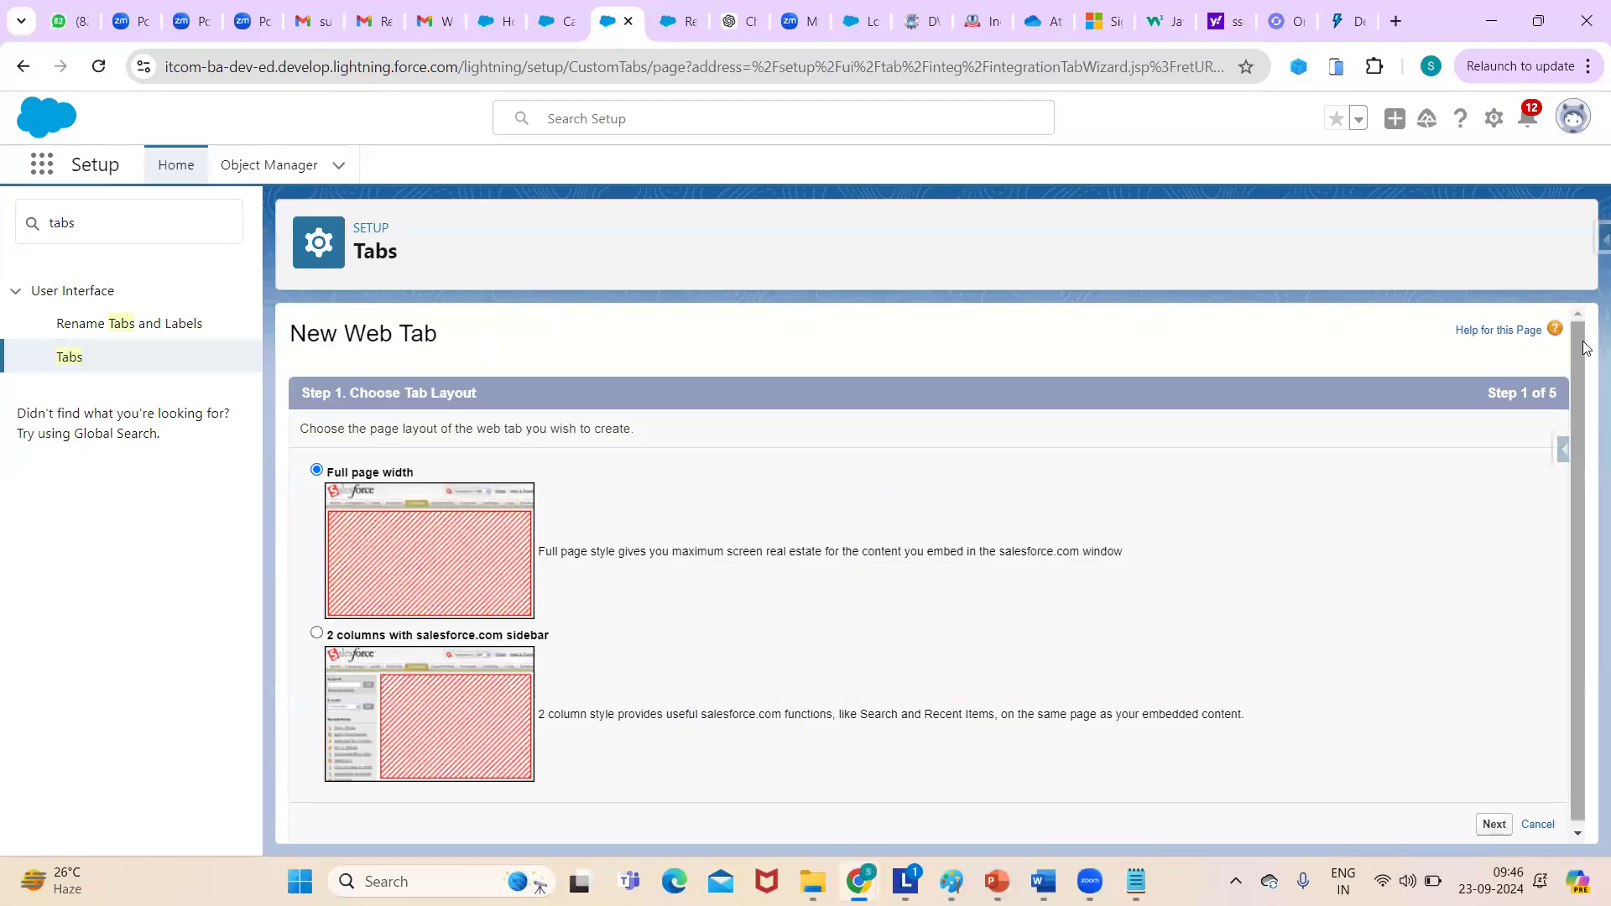
scroll(1583, 709, down, 1)
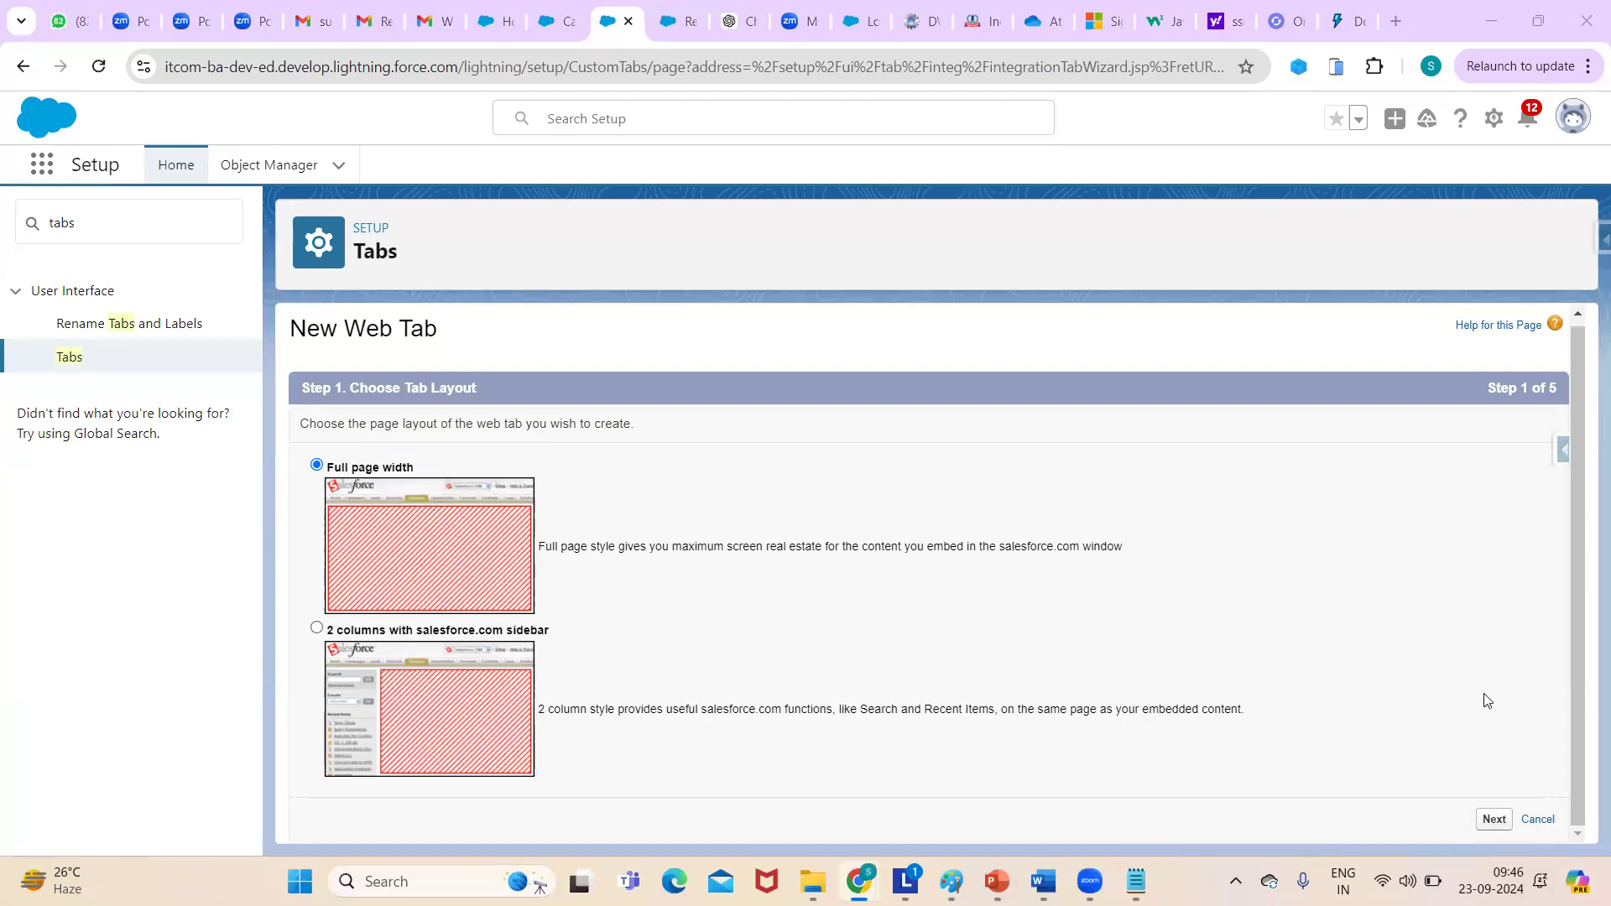
click(1492, 818)
- Set the tab label and name to google with the Alarm clock style
click(569, 484)
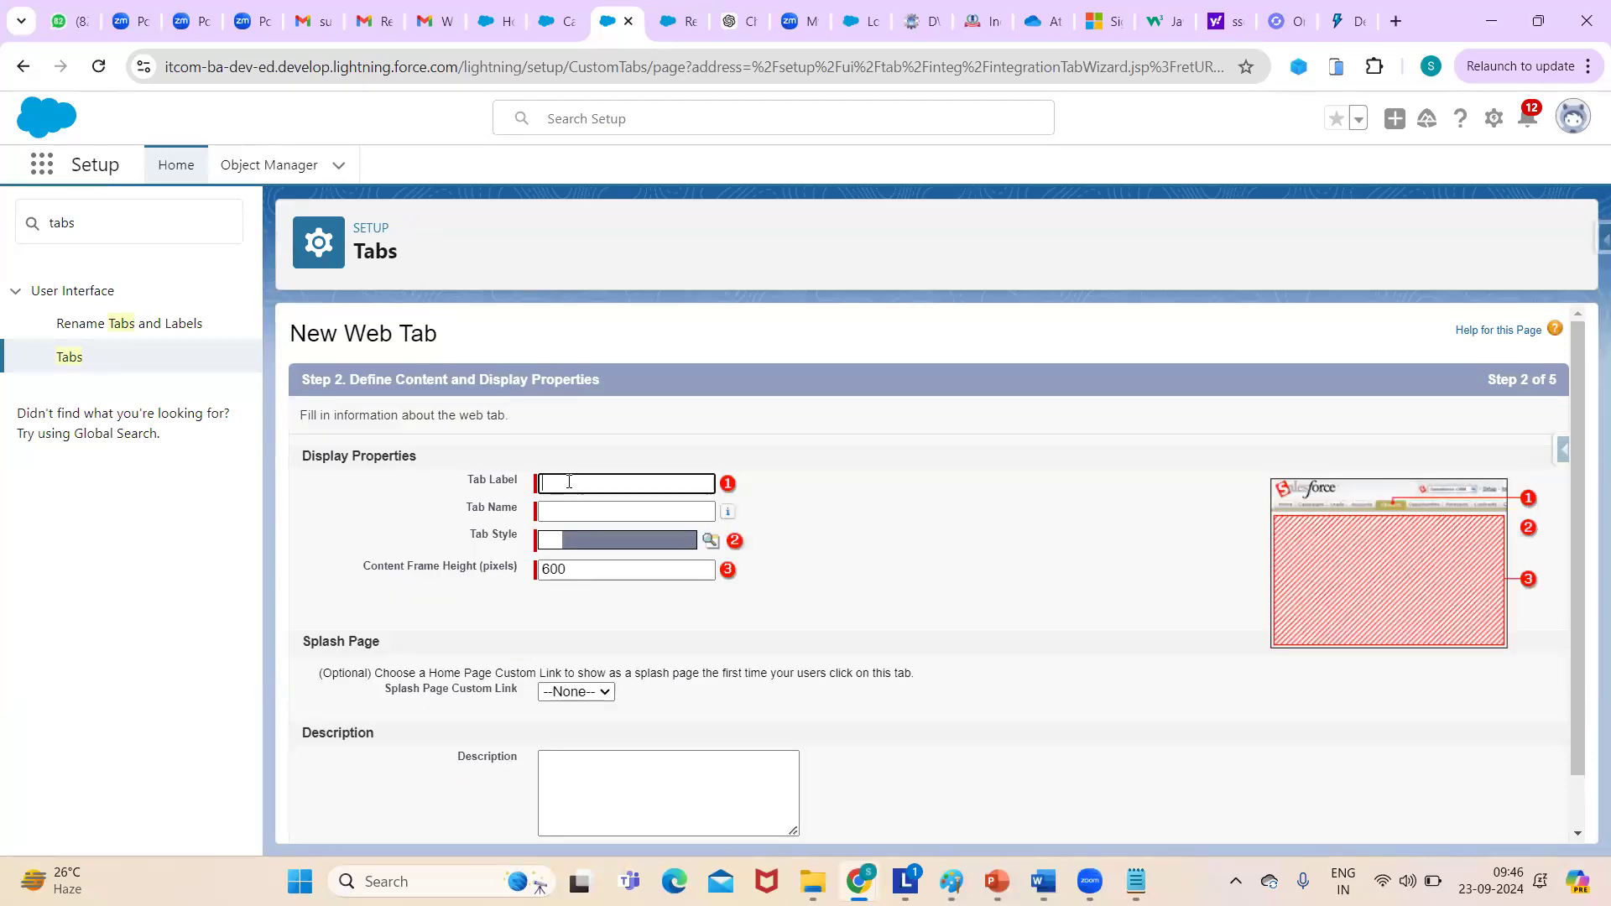
text(goofle)
key(BackSpace)
key(BackSpace)
click(589, 510)
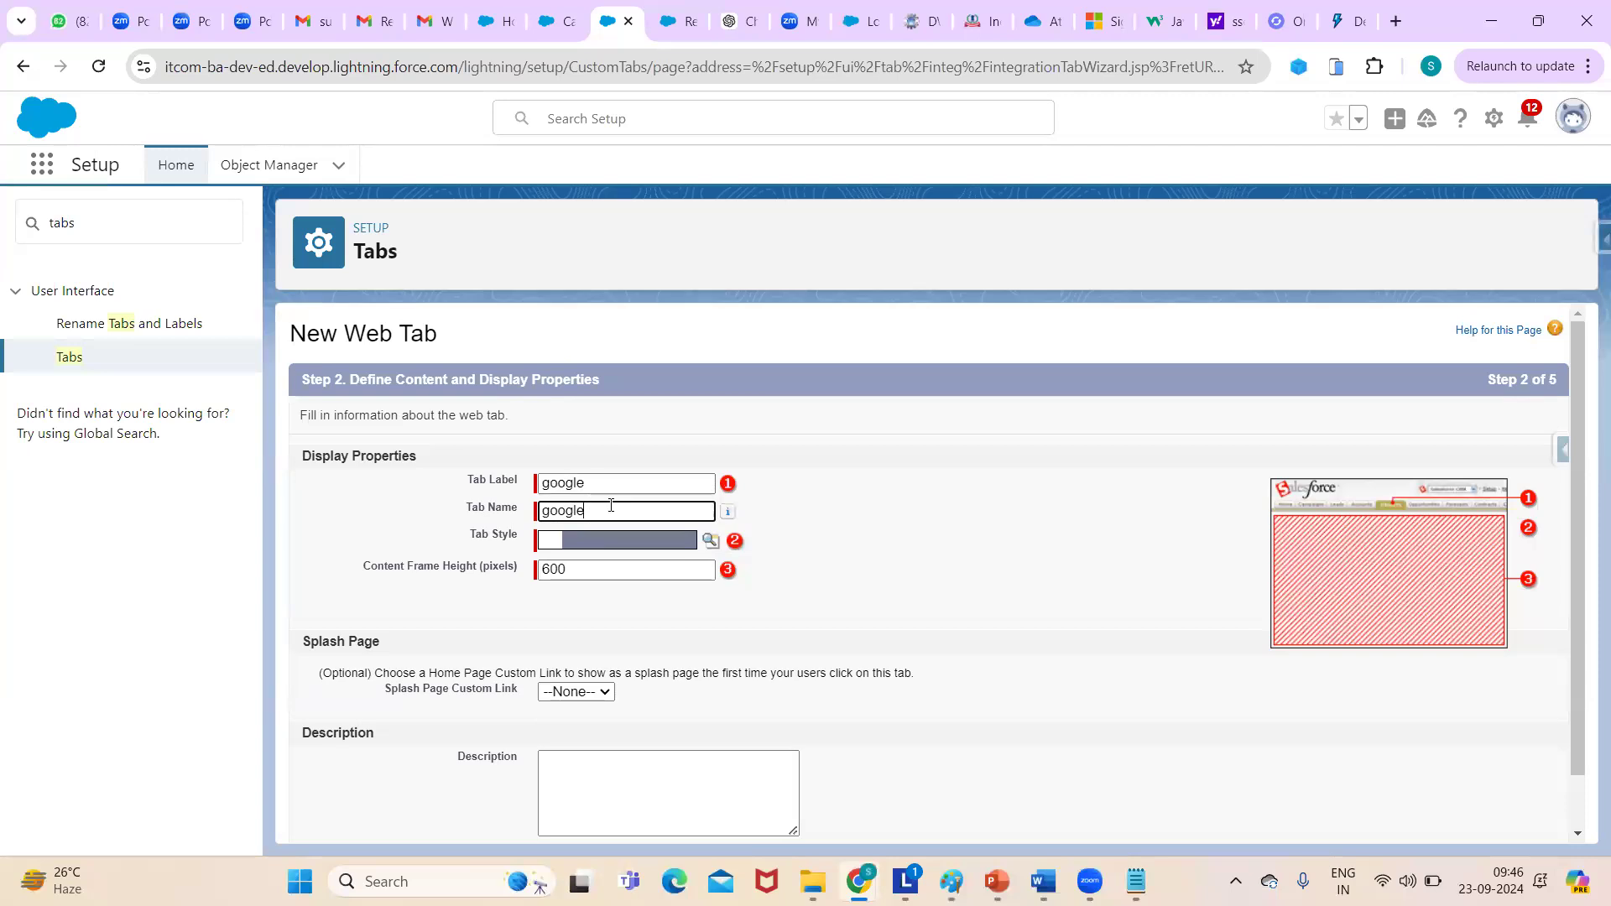
click(711, 541)
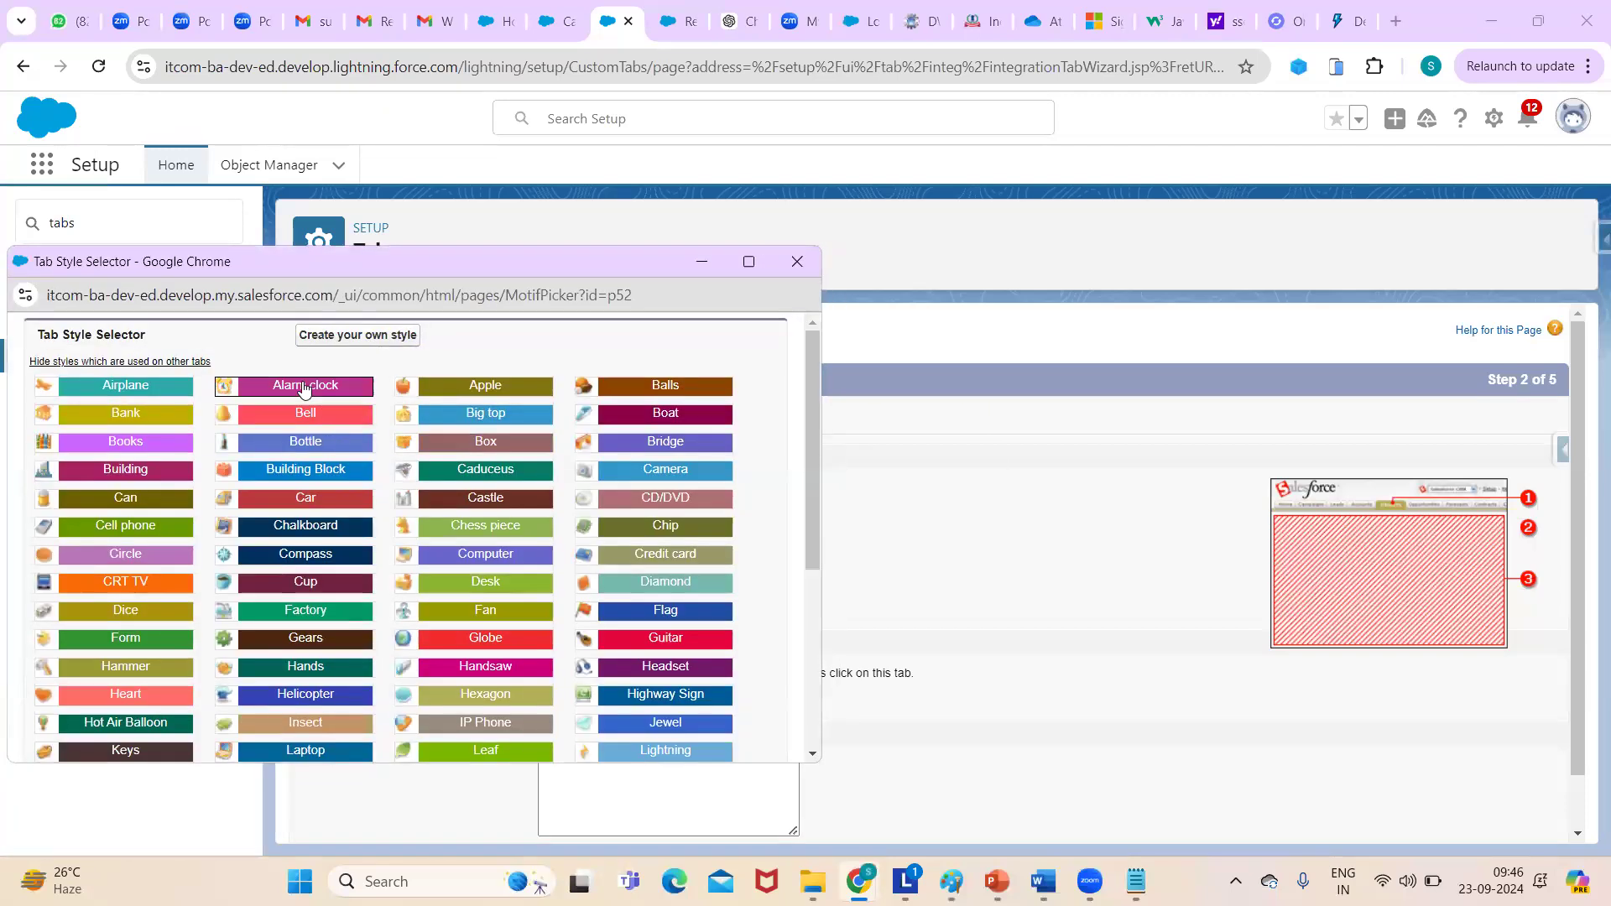
click(303, 387)
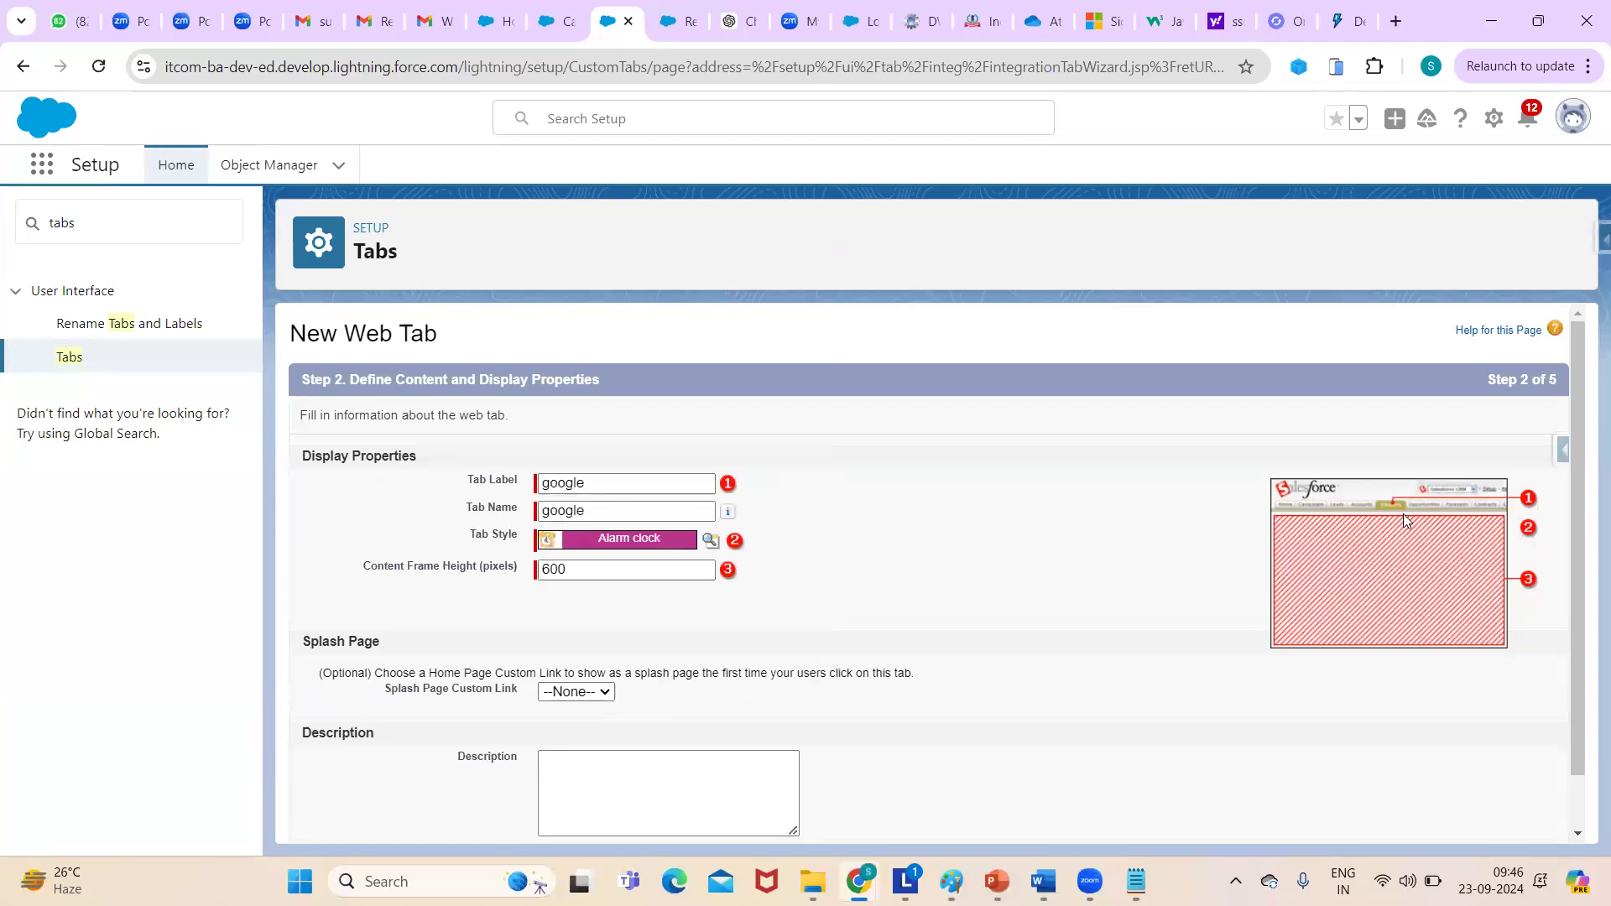
scroll(1577, 482, down, 2)
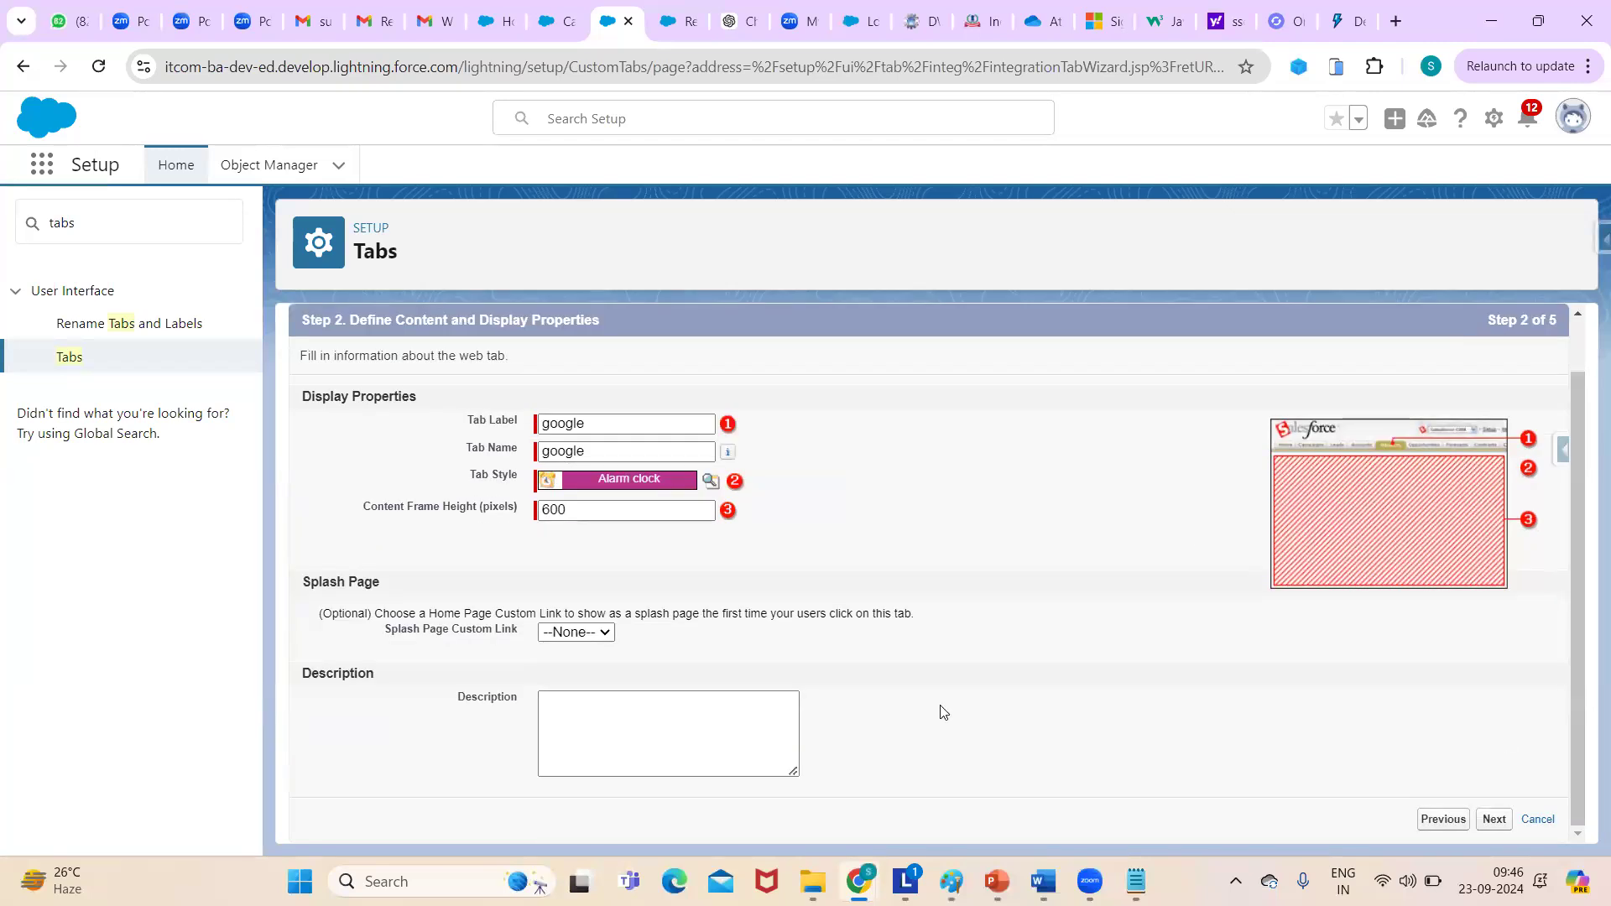
- Enter google.com as the Button or Link URL and preview the web tab
click(1491, 822)
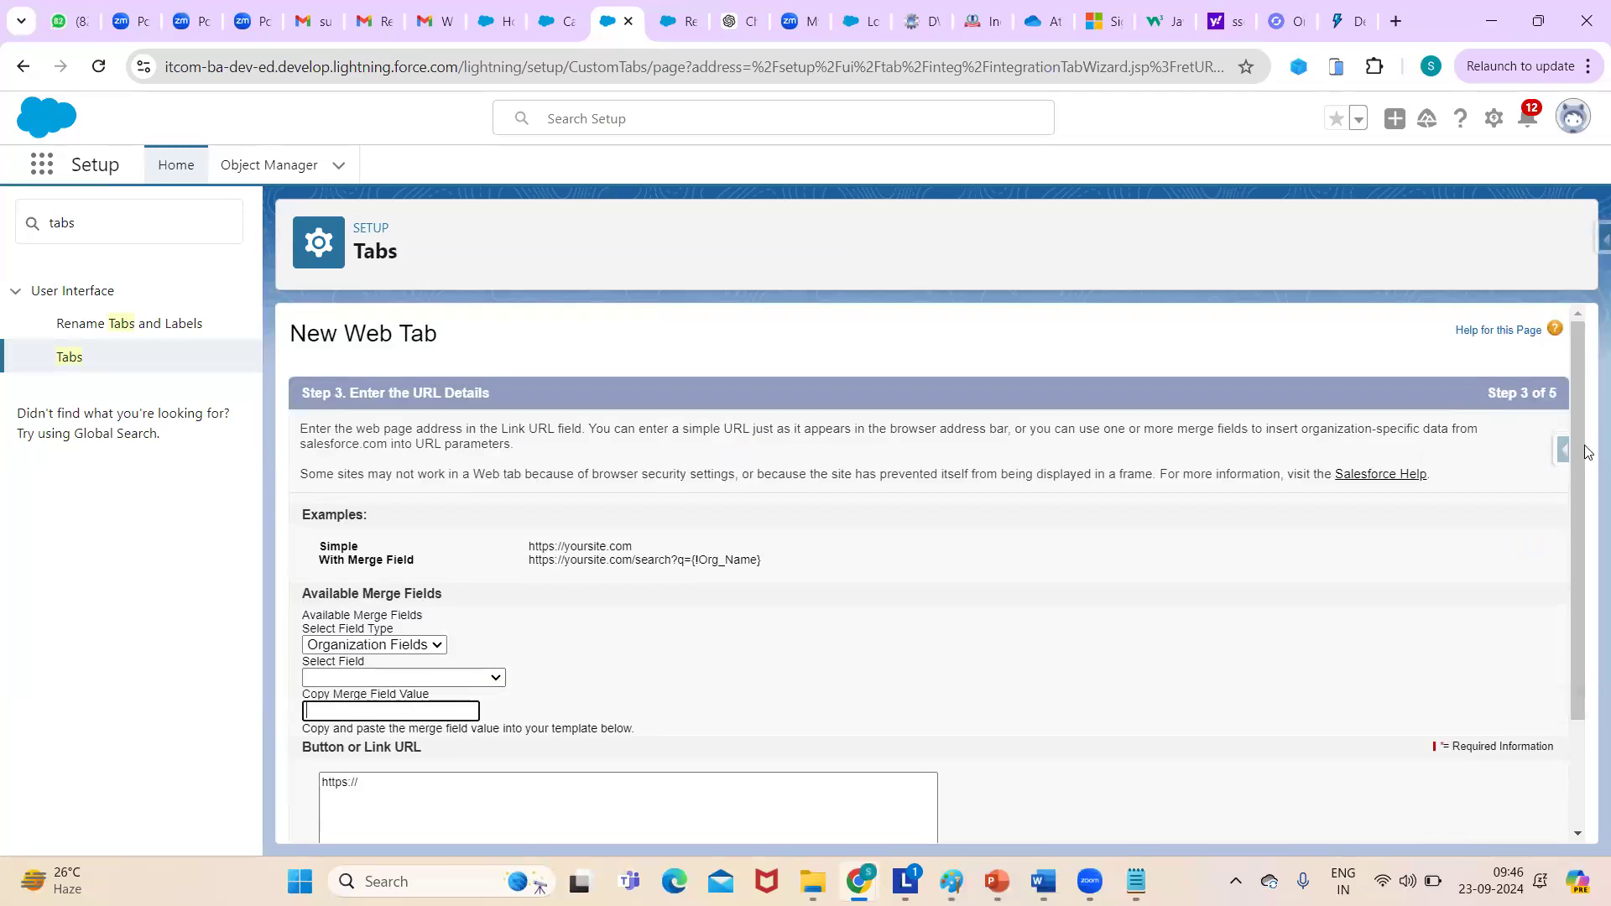
scroll(1577, 504, down, 2)
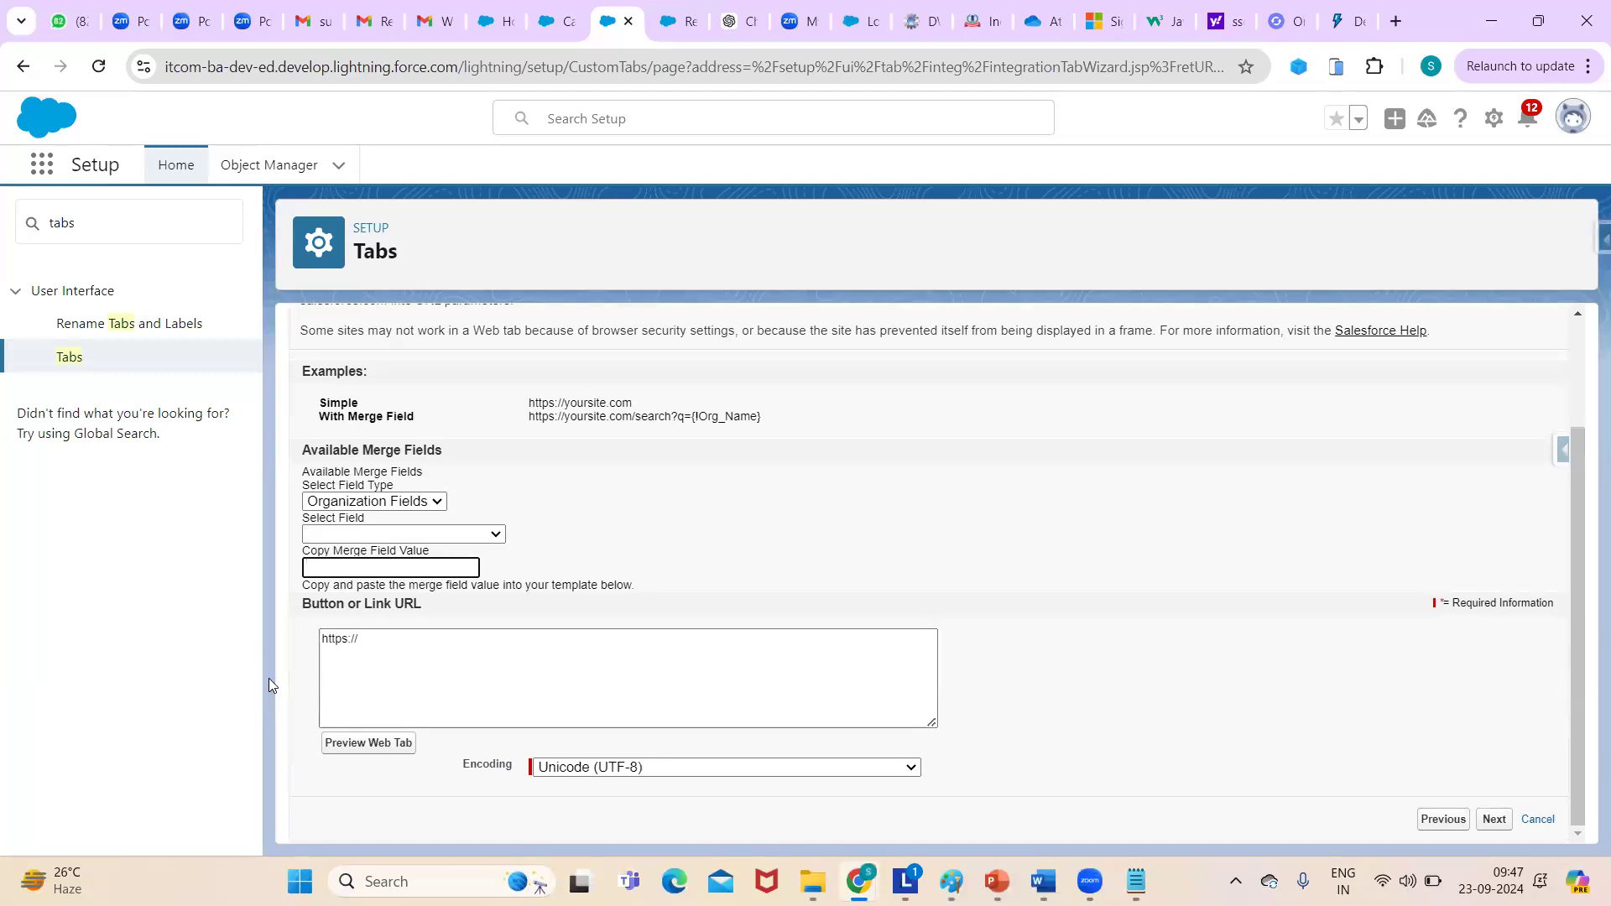
click(386, 642)
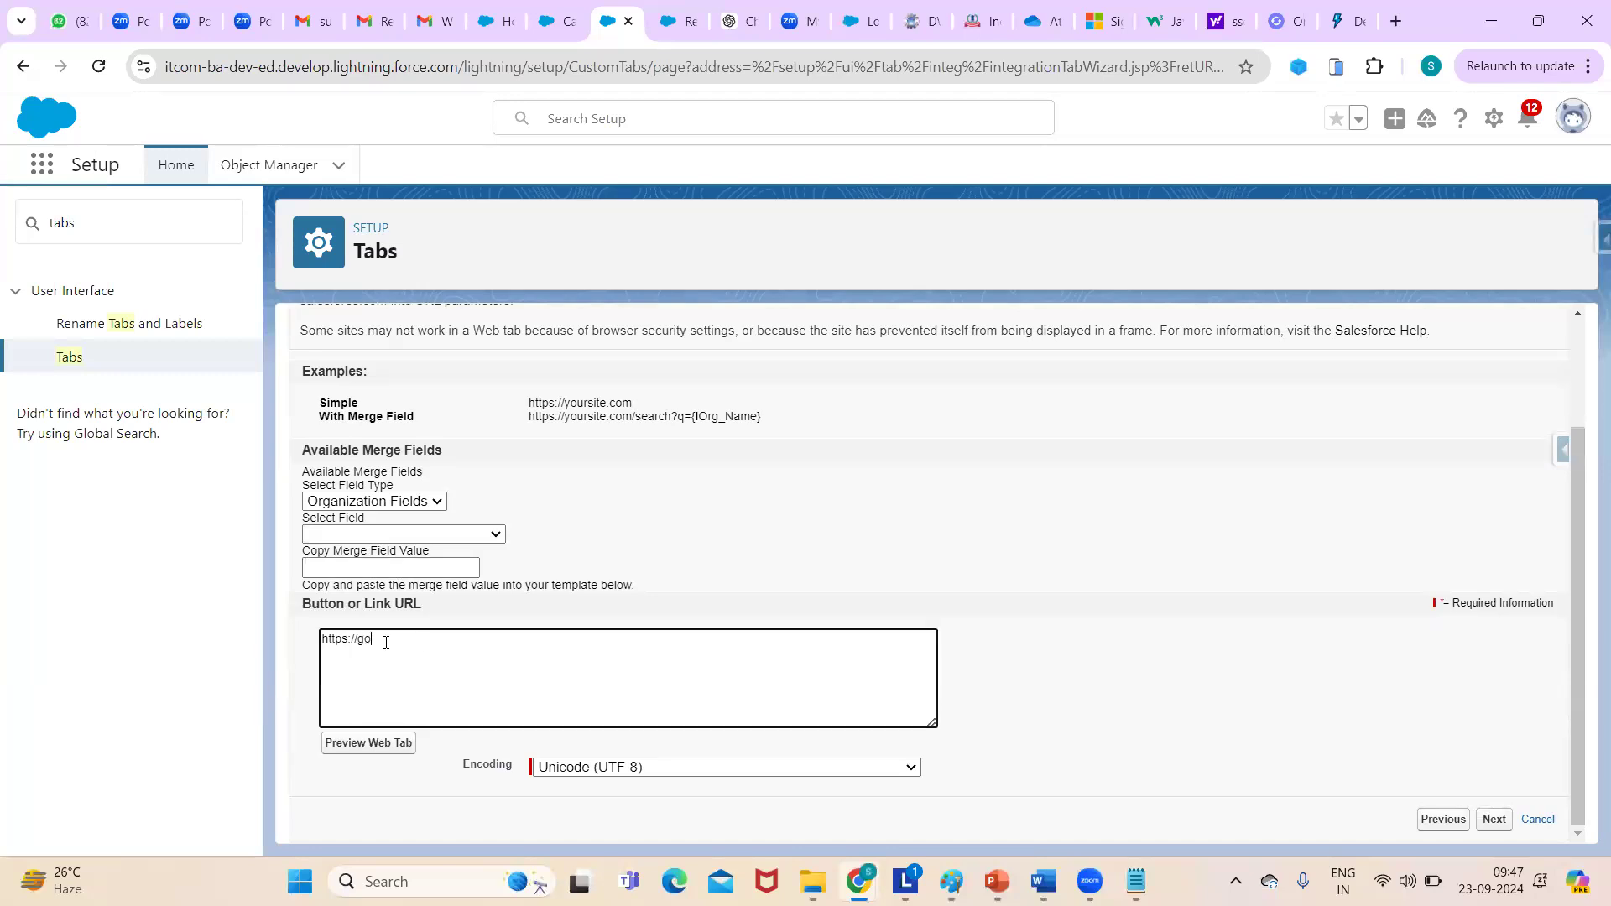
text(google.com)
click(370, 749)
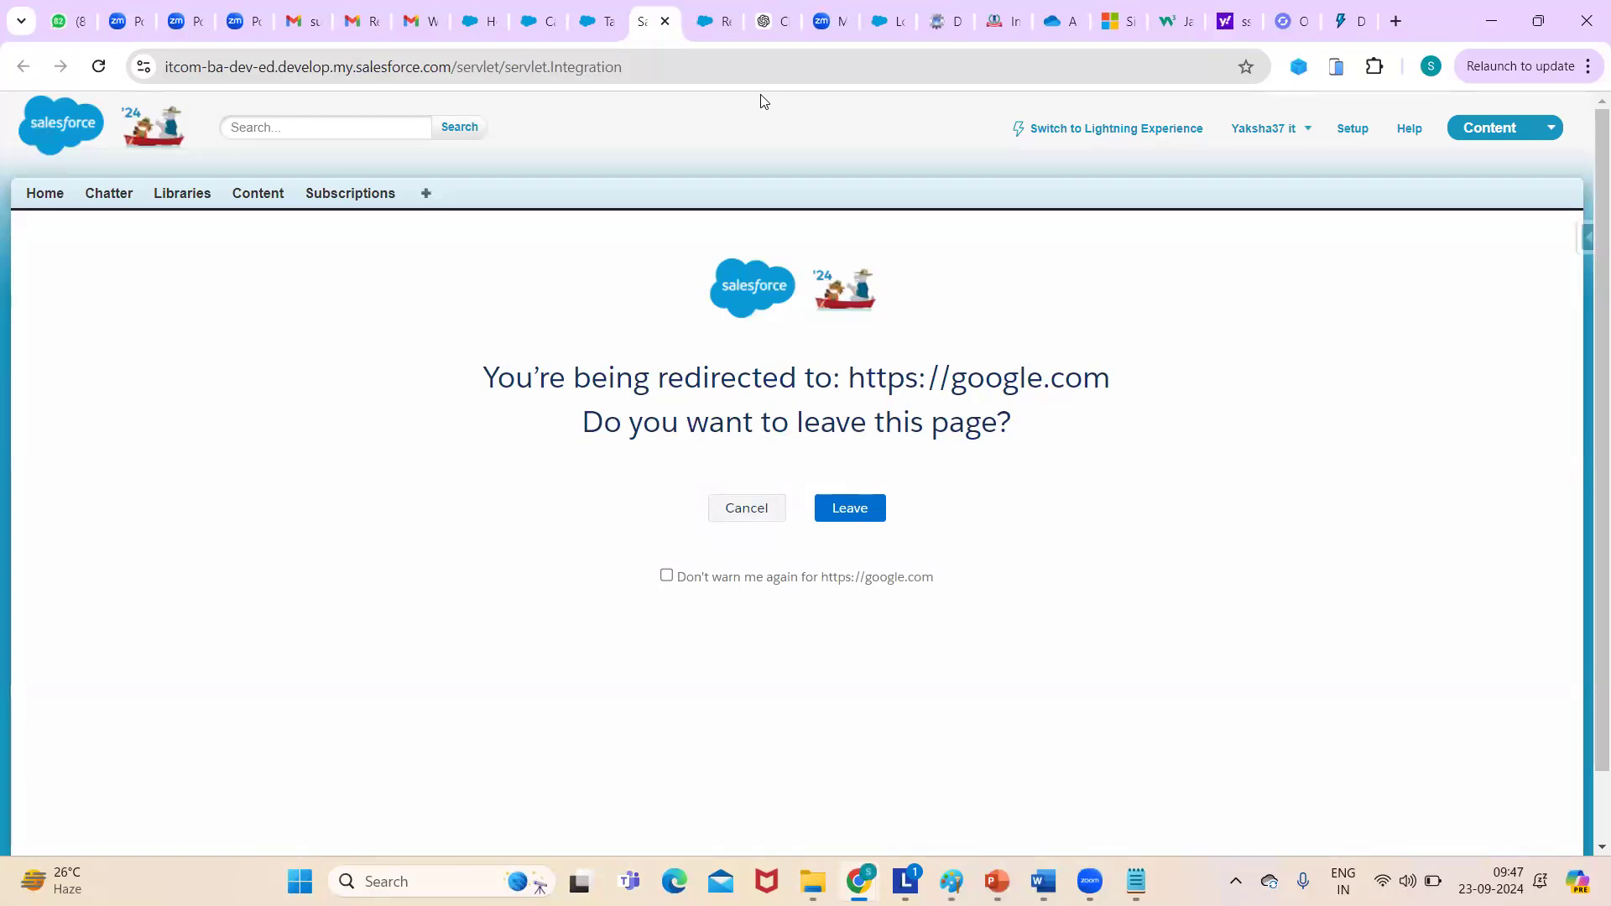
key(ctrl+shift+Tab)
click(348, 642)
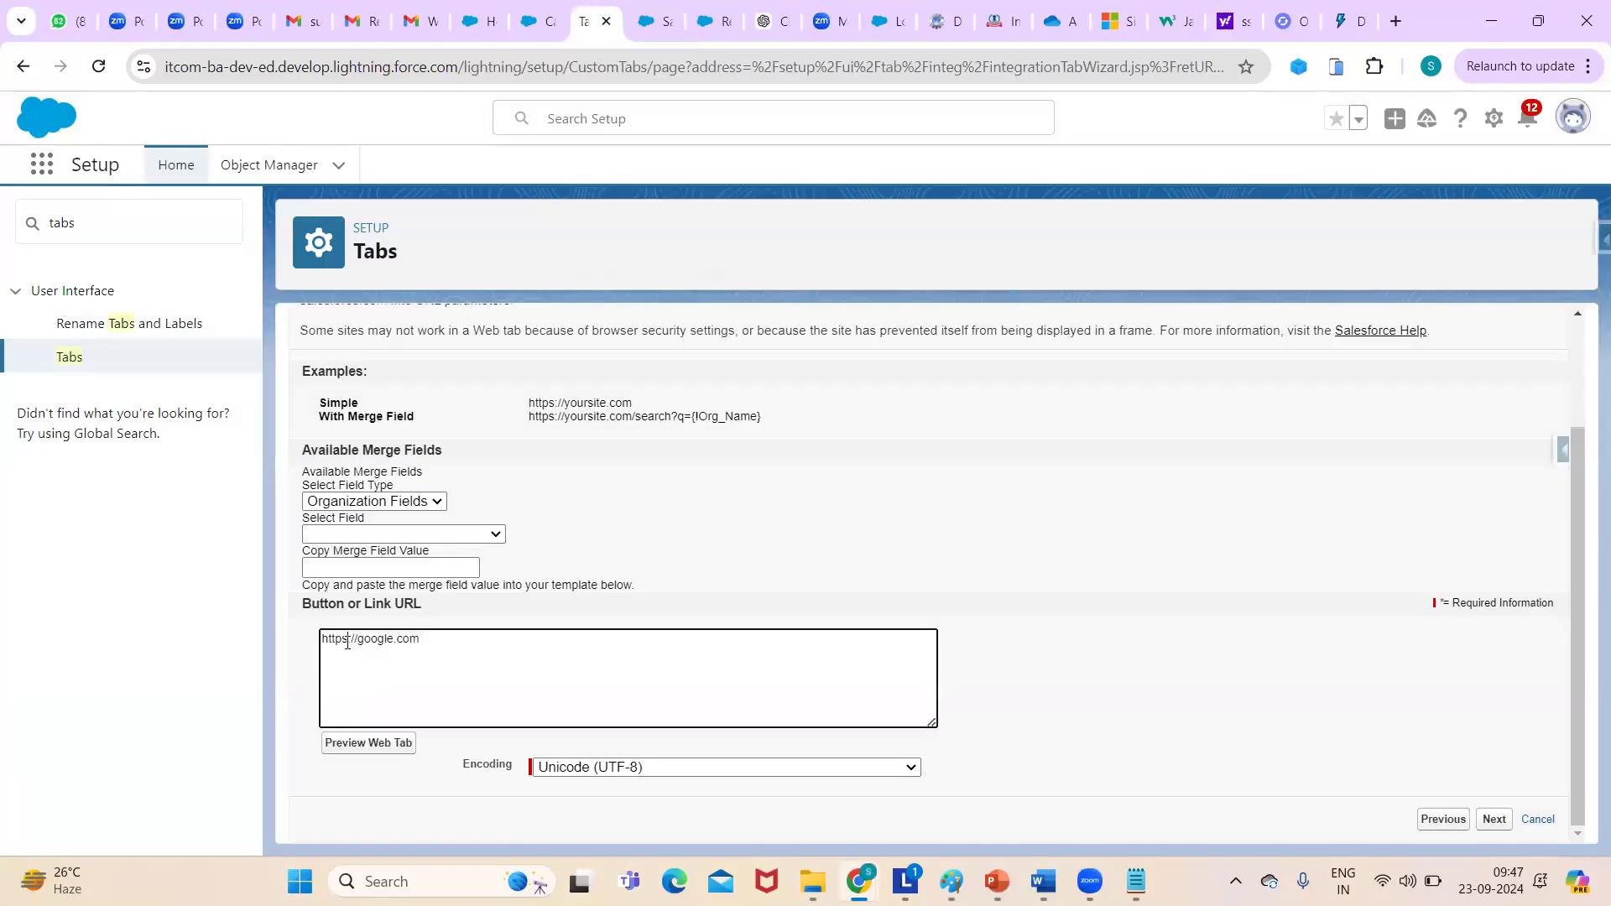
key(BackSpace)
click(403, 747)
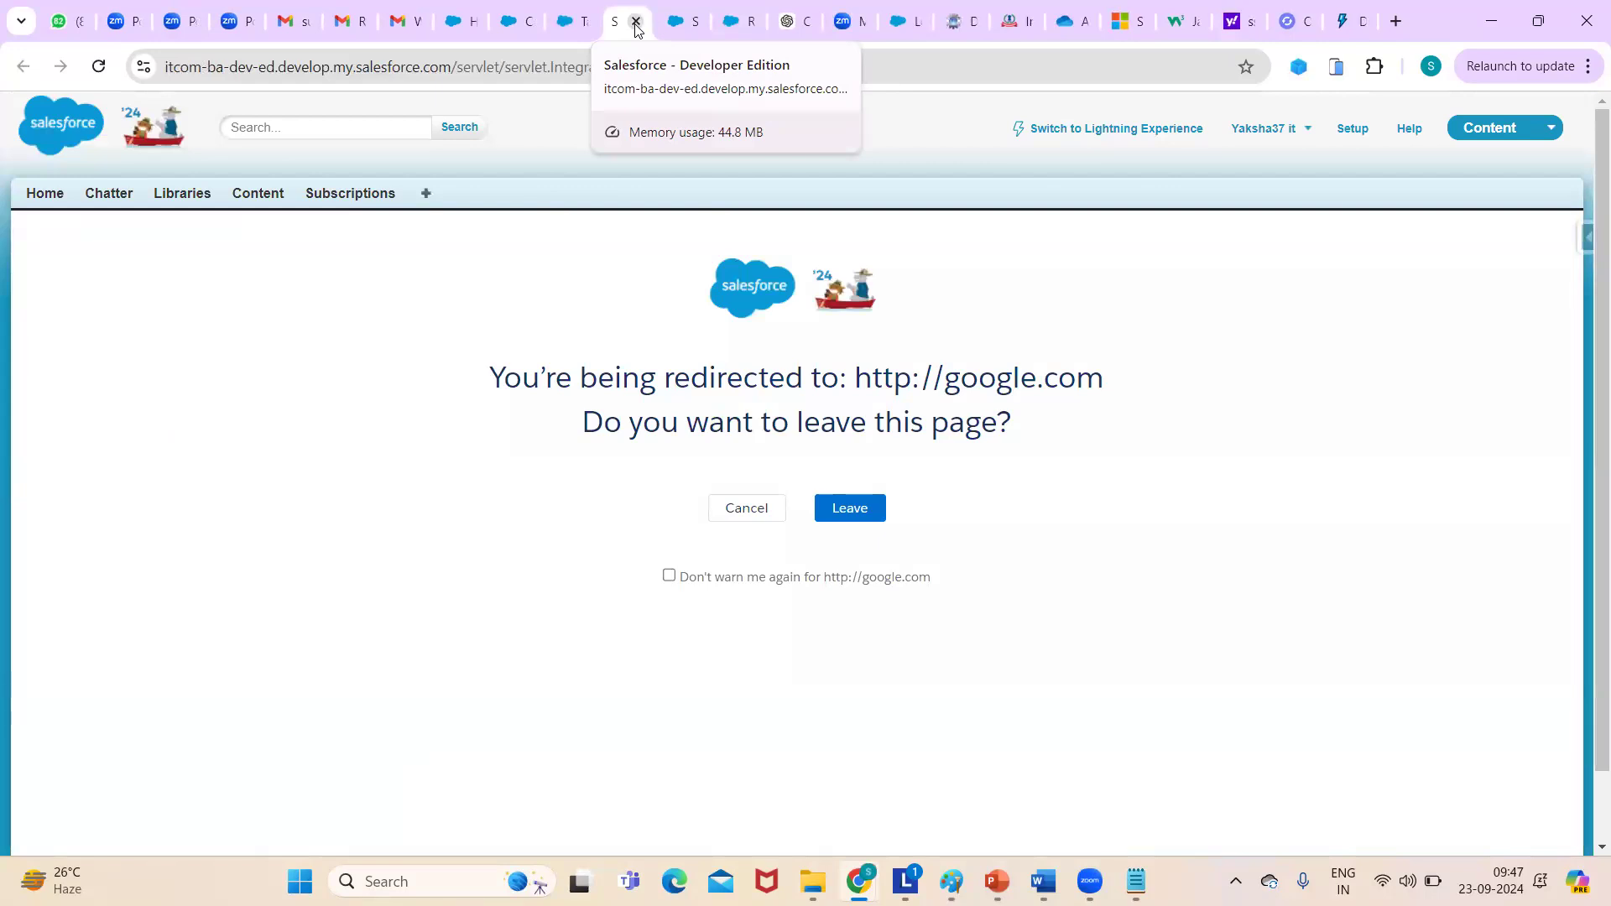
click(669, 575)
click(848, 513)
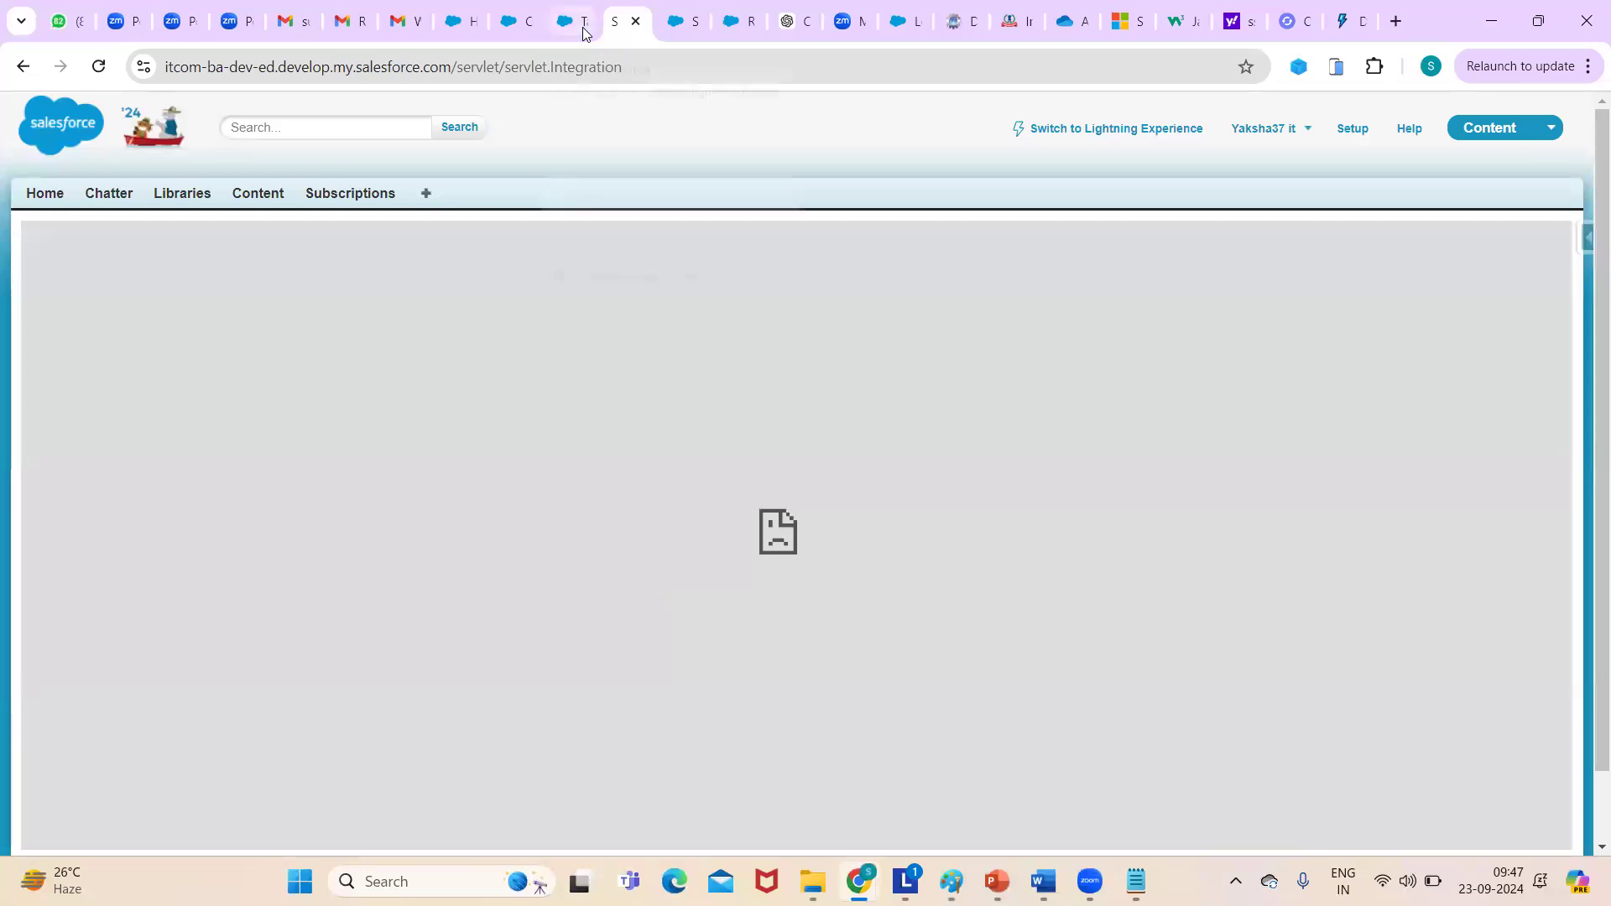
click(579, 22)
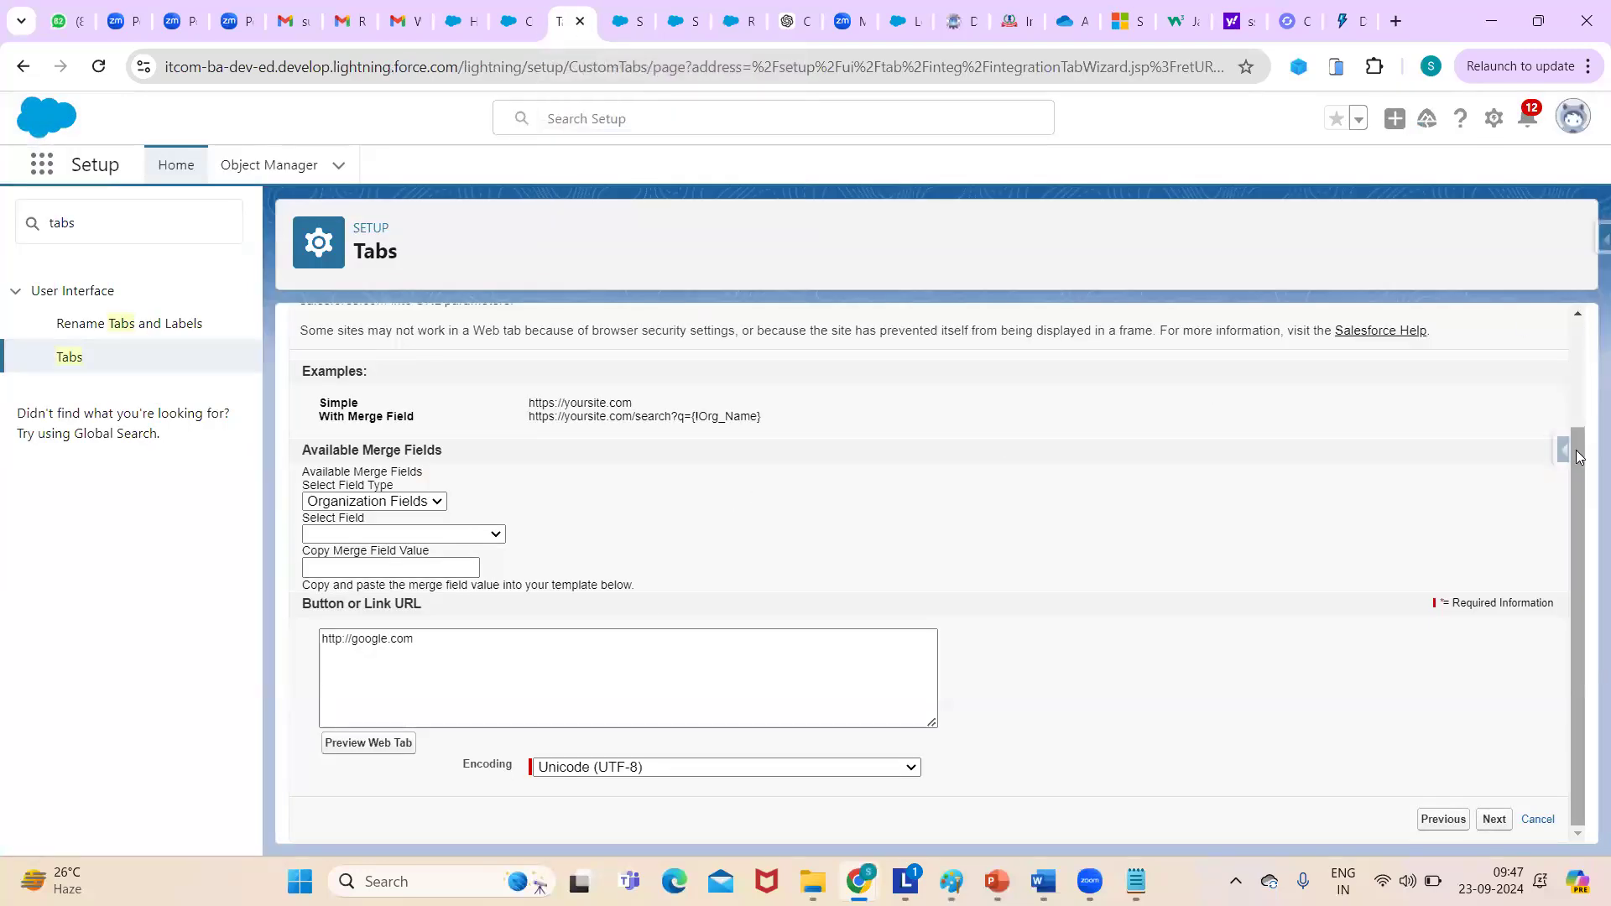
scroll(1581, 549, up, 2)
scroll(1586, 541, down, 2)
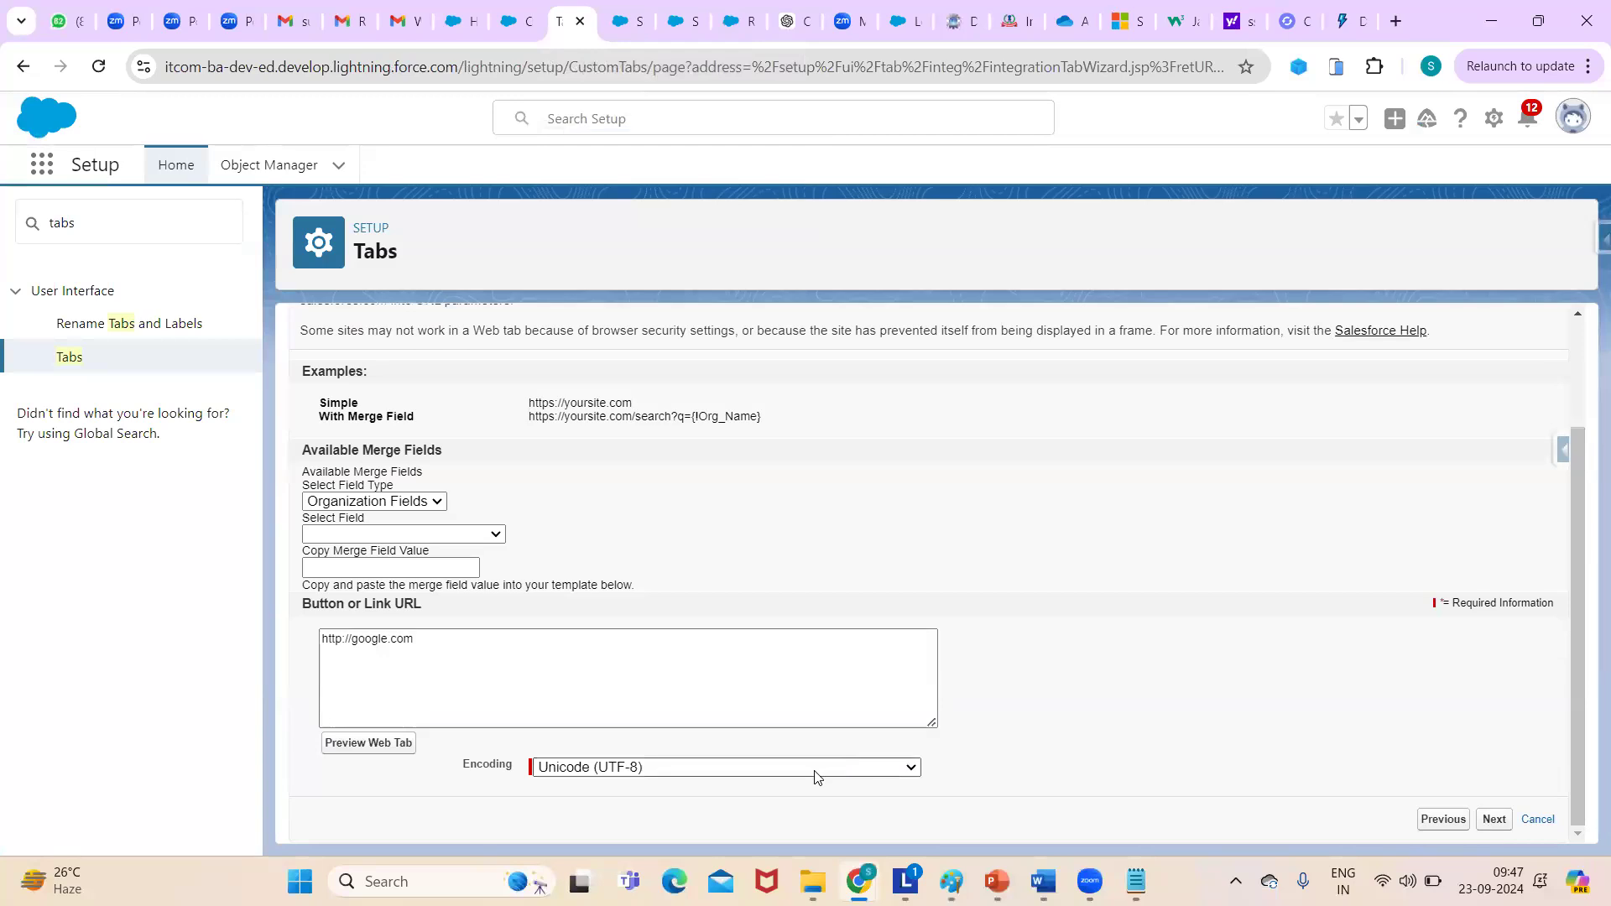
- Keep the google tab Default On for all profiles, add it to every app including Recruting, and save
click(1493, 820)
drag(1581, 414, 1510, 421)
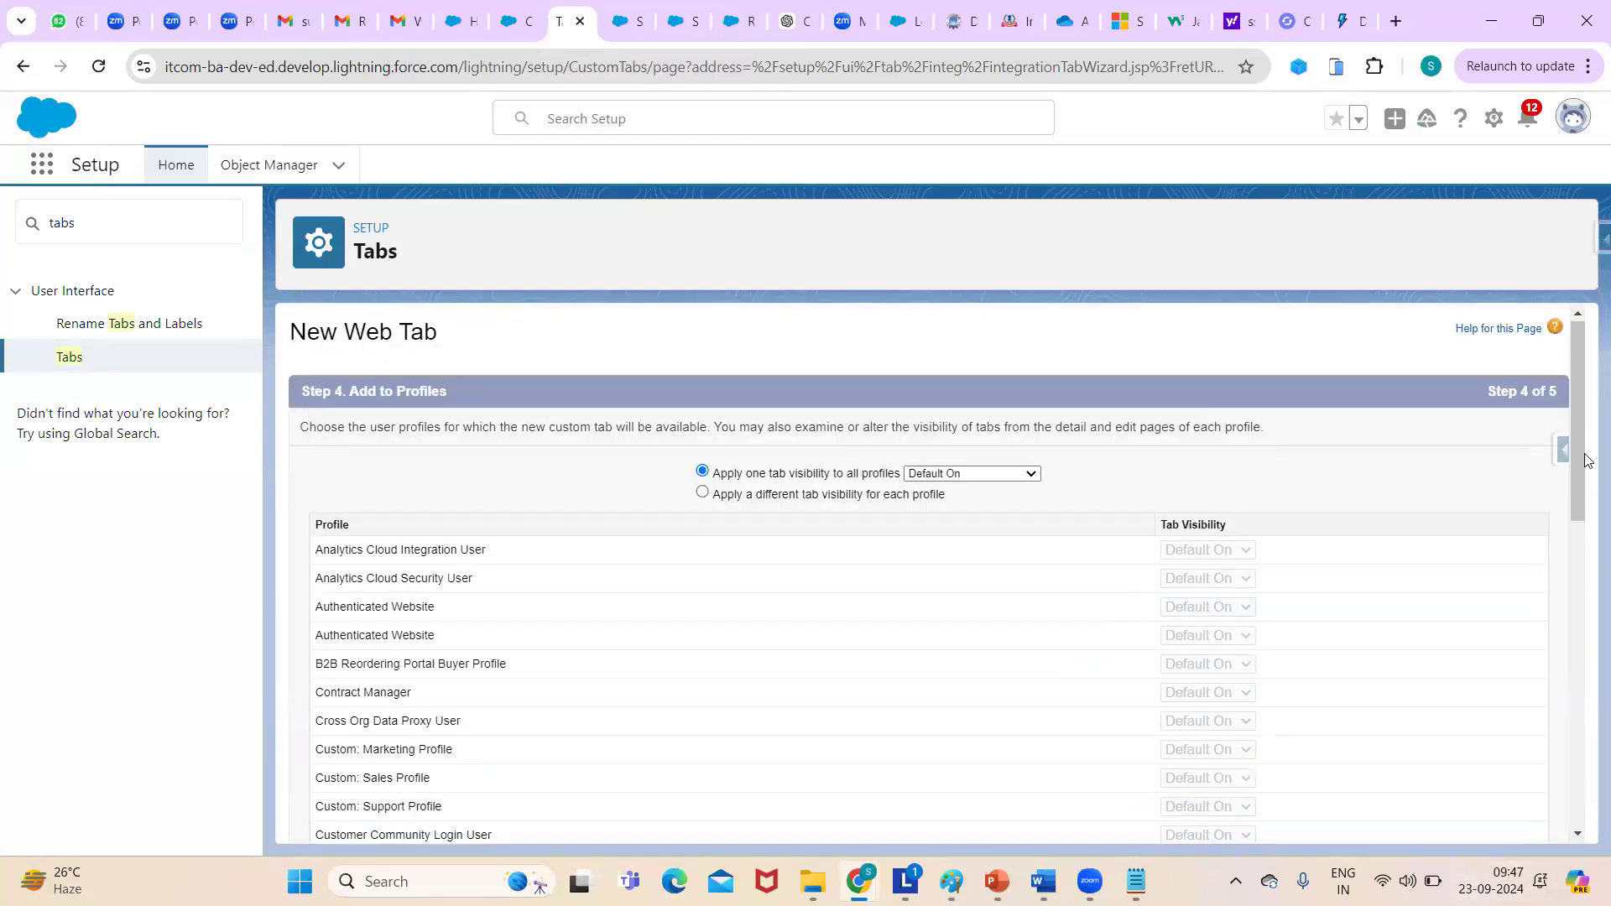
drag(1577, 462, 1582, 826)
click(1498, 821)
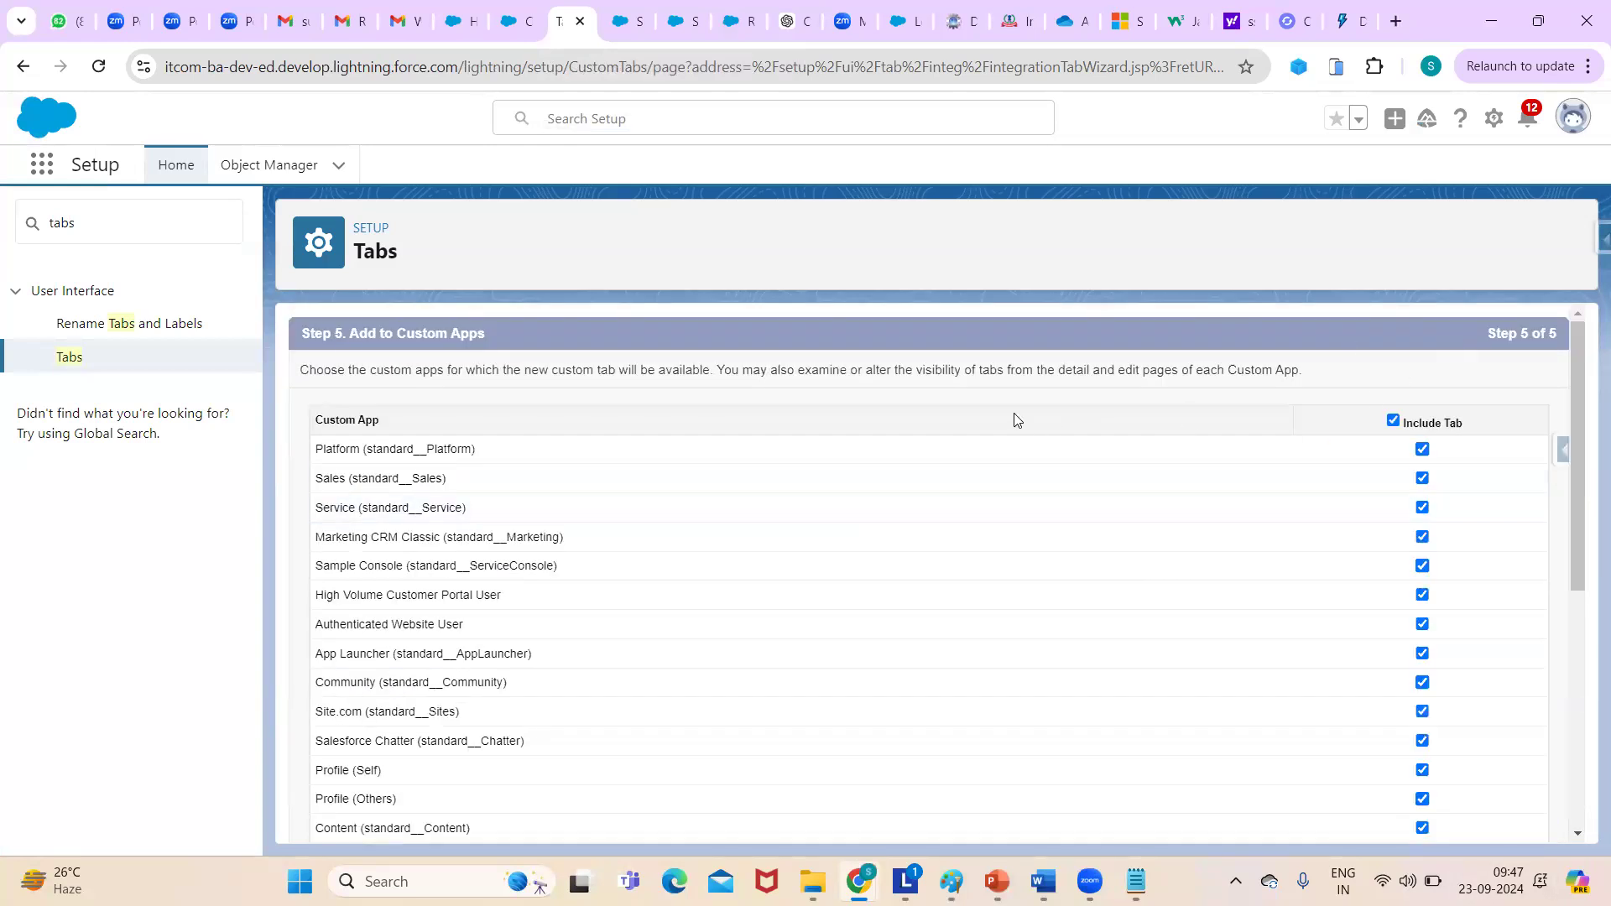
drag(1588, 386, 1583, 621)
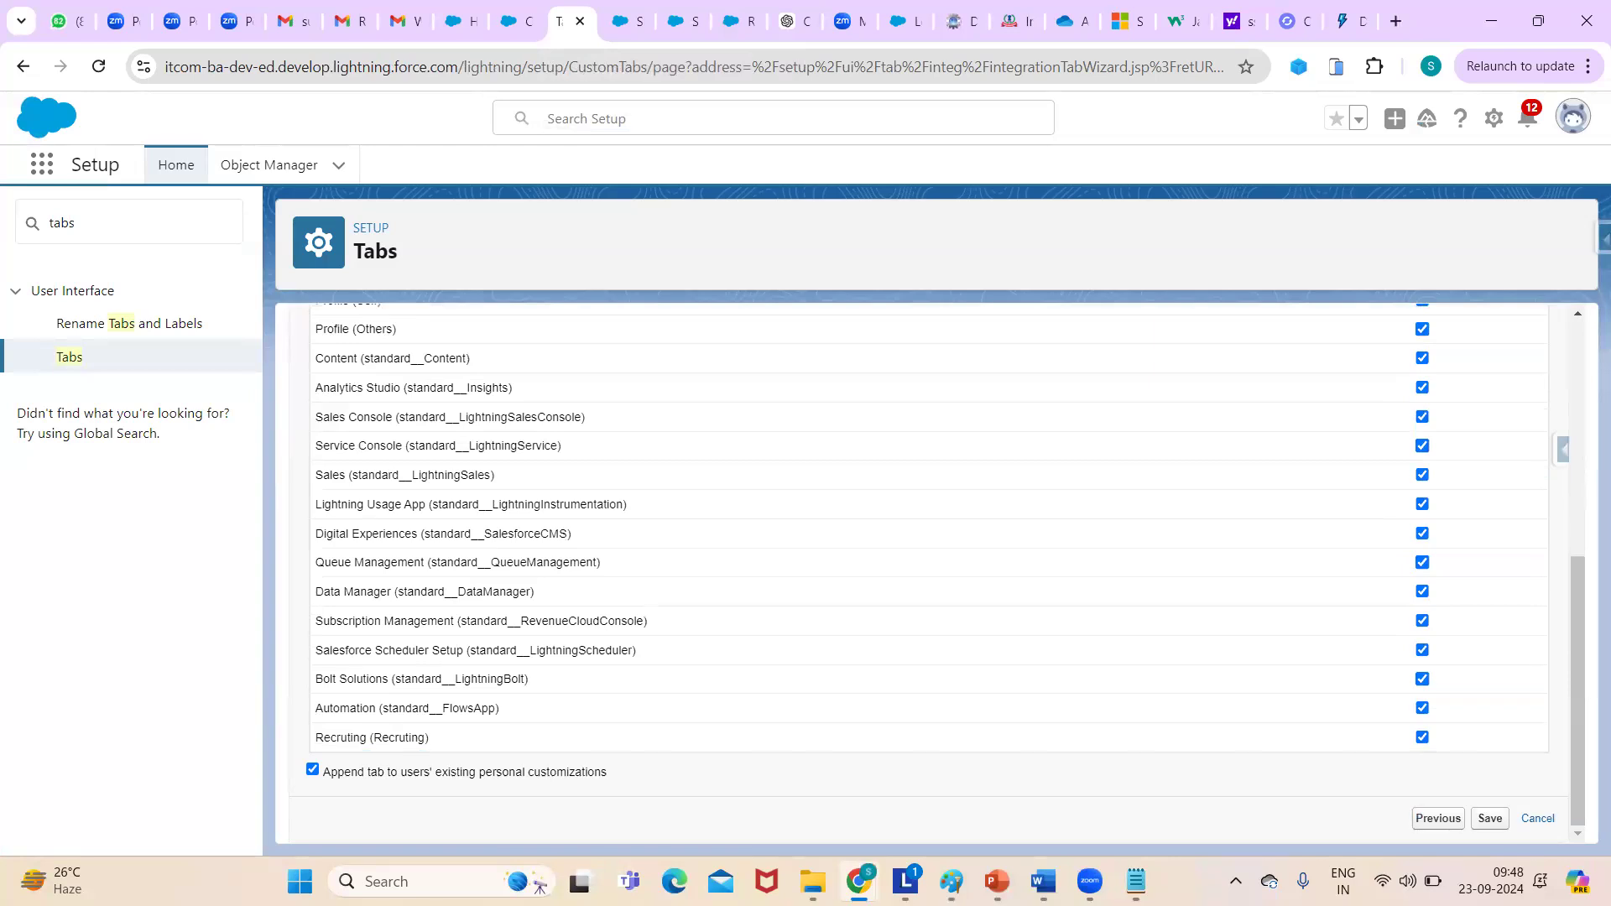
click(1490, 818)
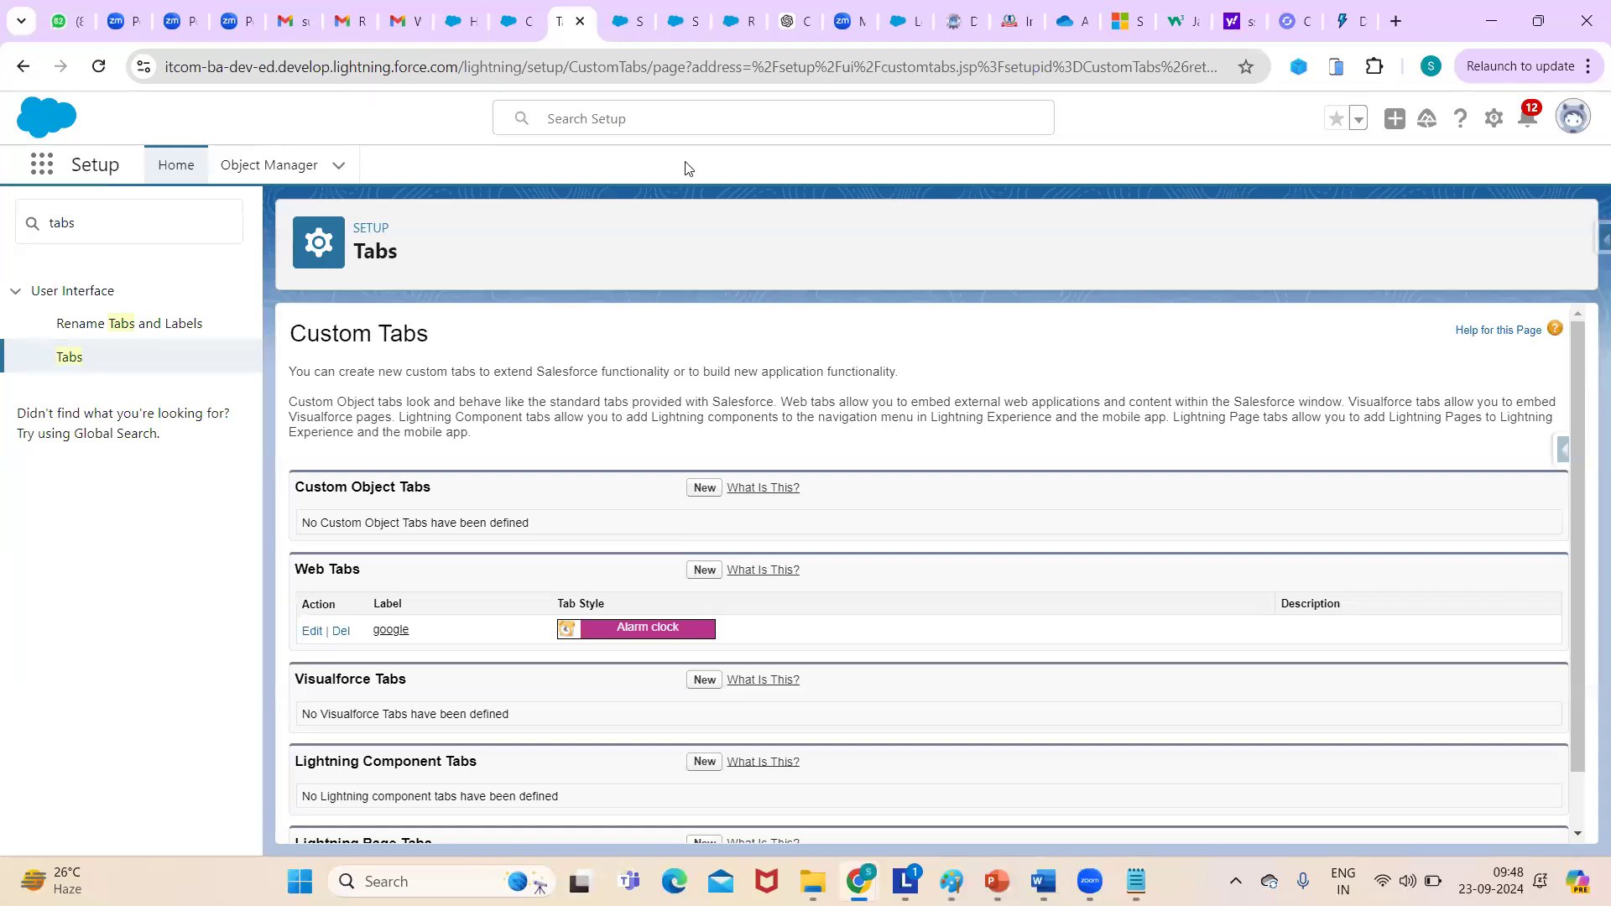
- Reload the Recruting app's Calendar page so the new tab loads
click(518, 29)
click(451, 64)
key(Return)
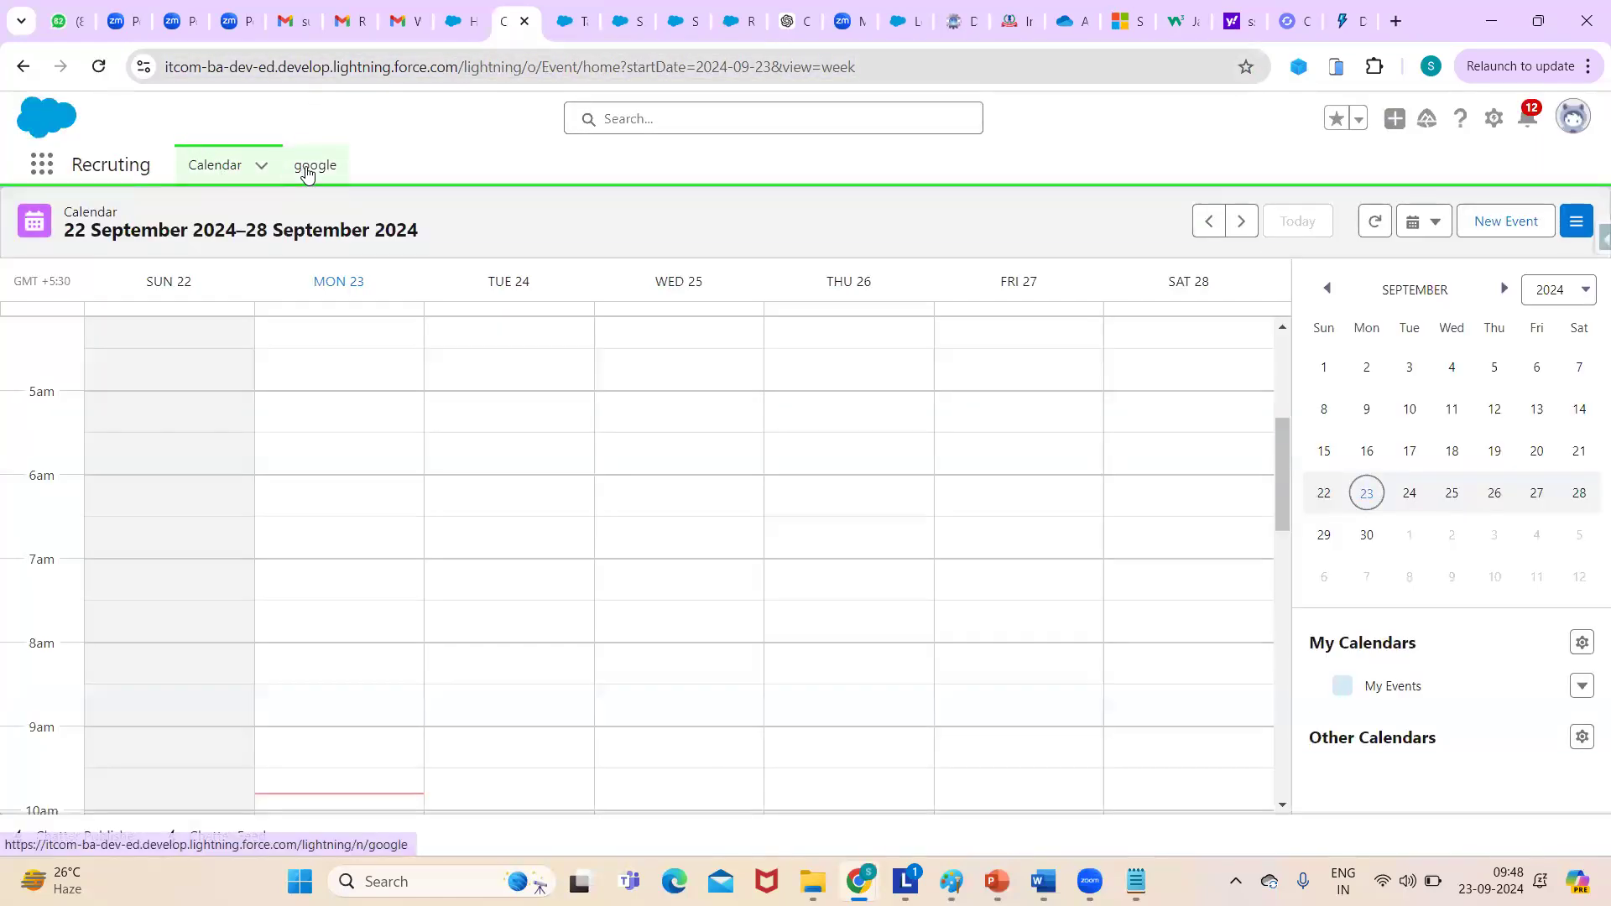
- Check the new google tab, then return to the 22–28 September 2024 Calendar week
click(307, 170)
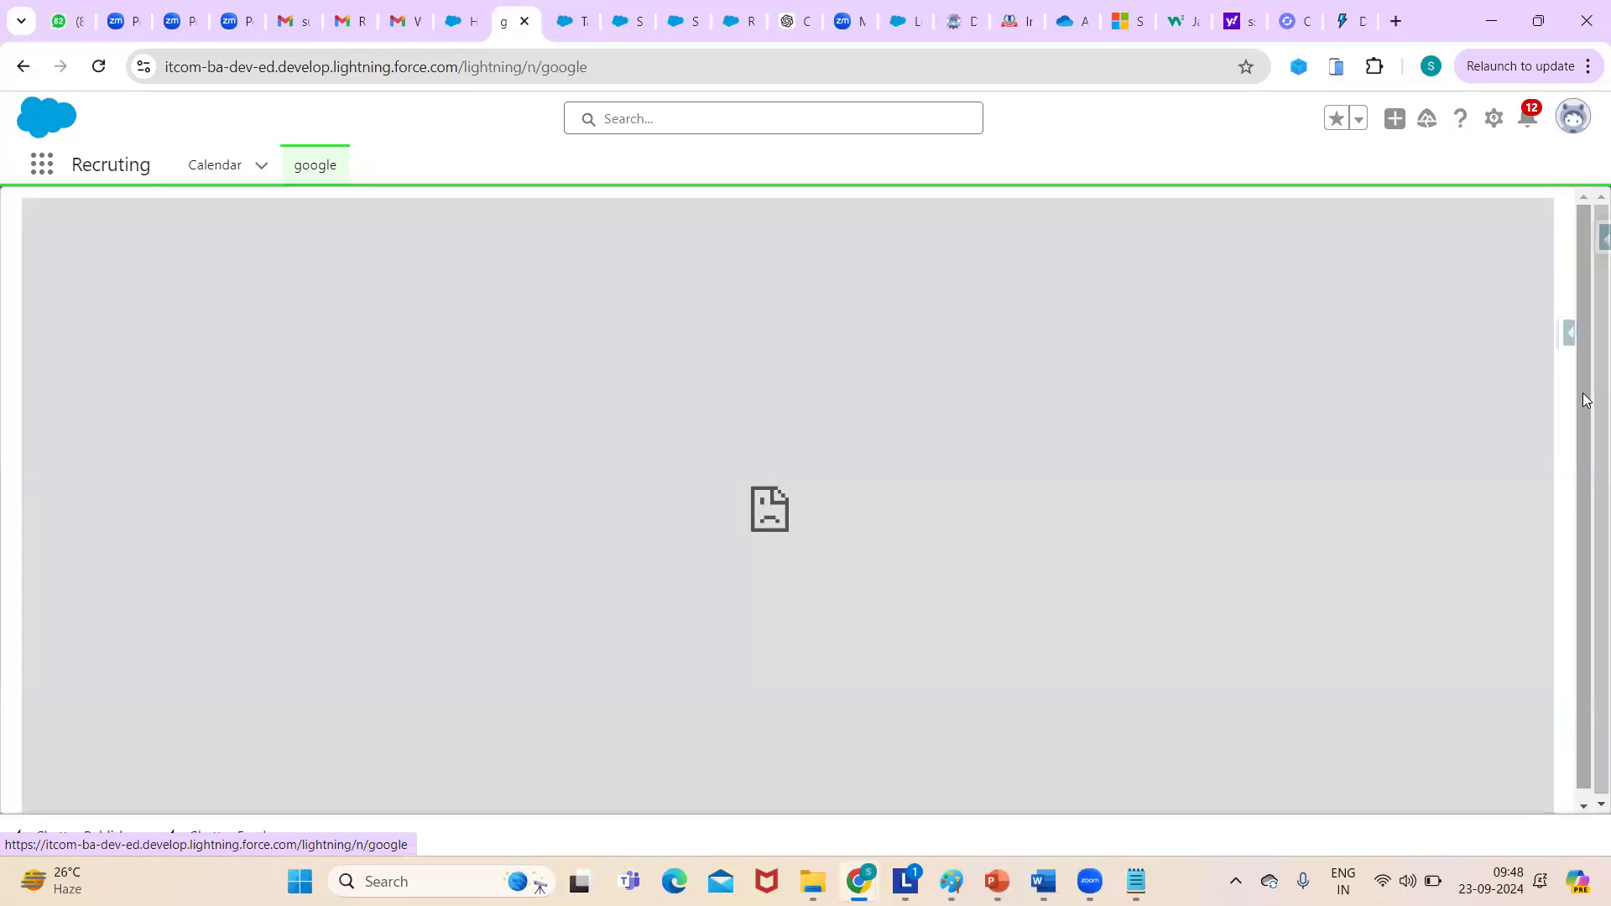
drag(1584, 394, 1470, 186)
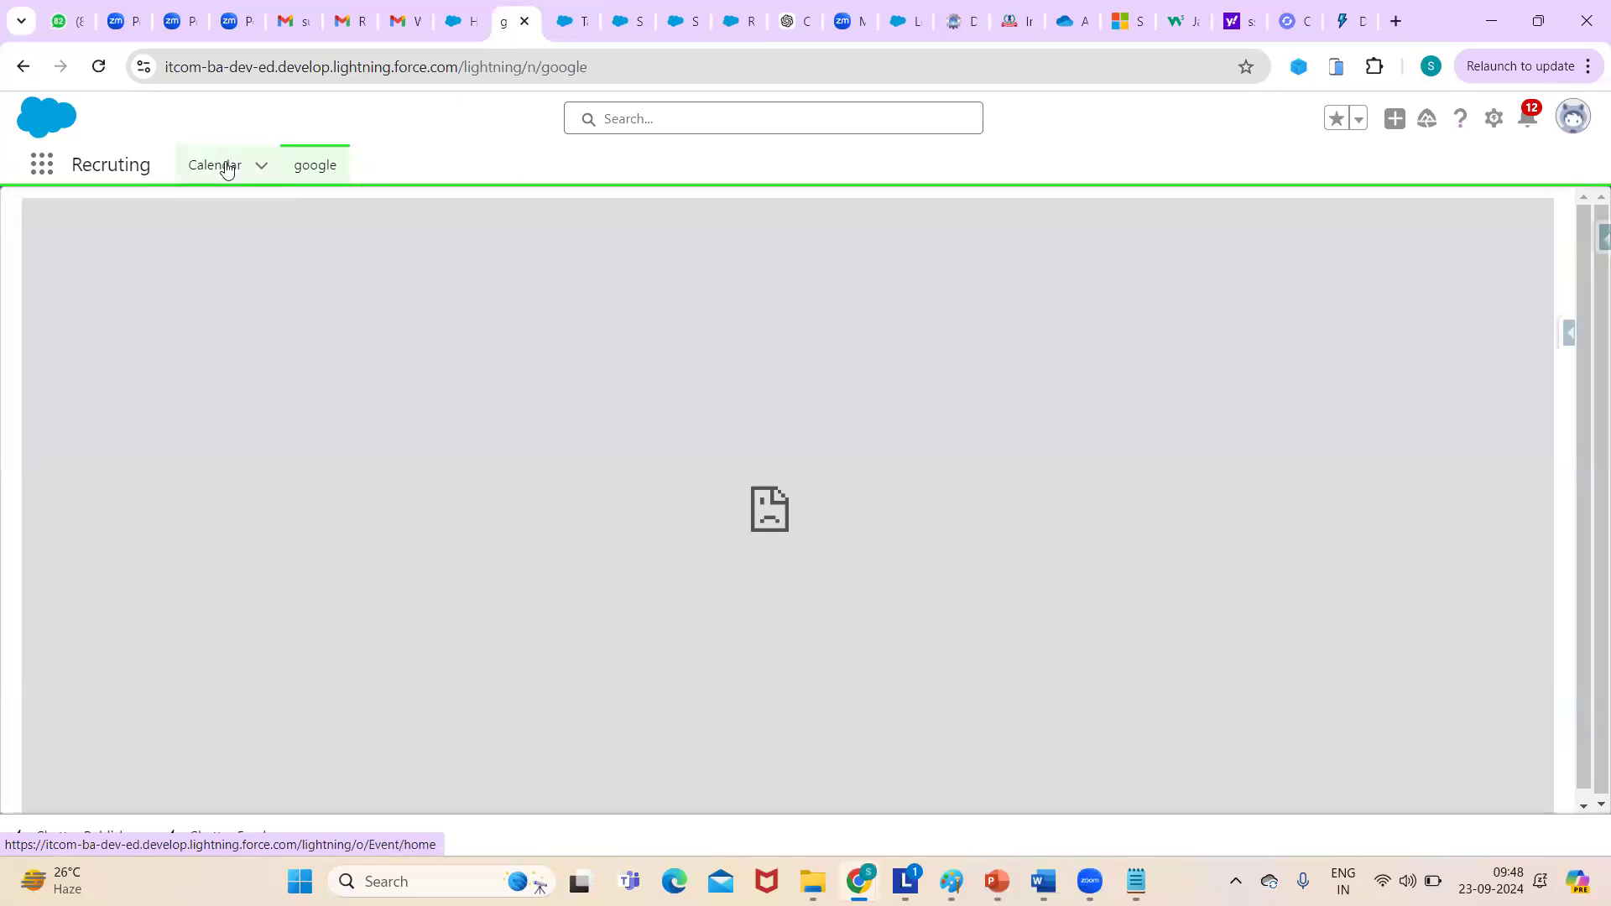
click(222, 166)
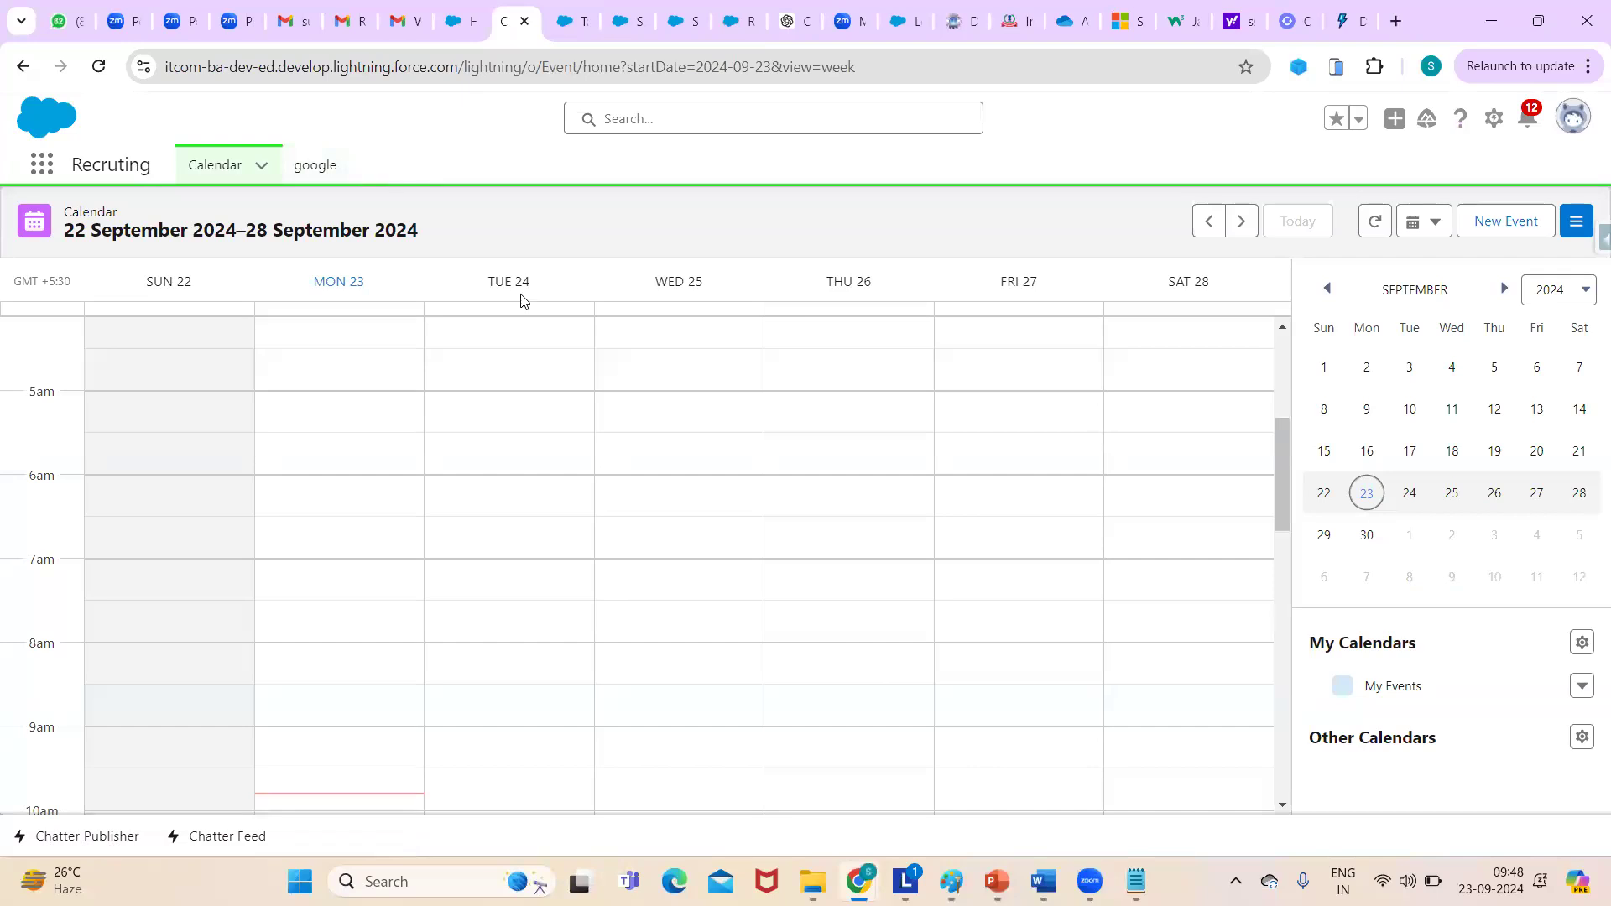
mouse_move(857, 881)
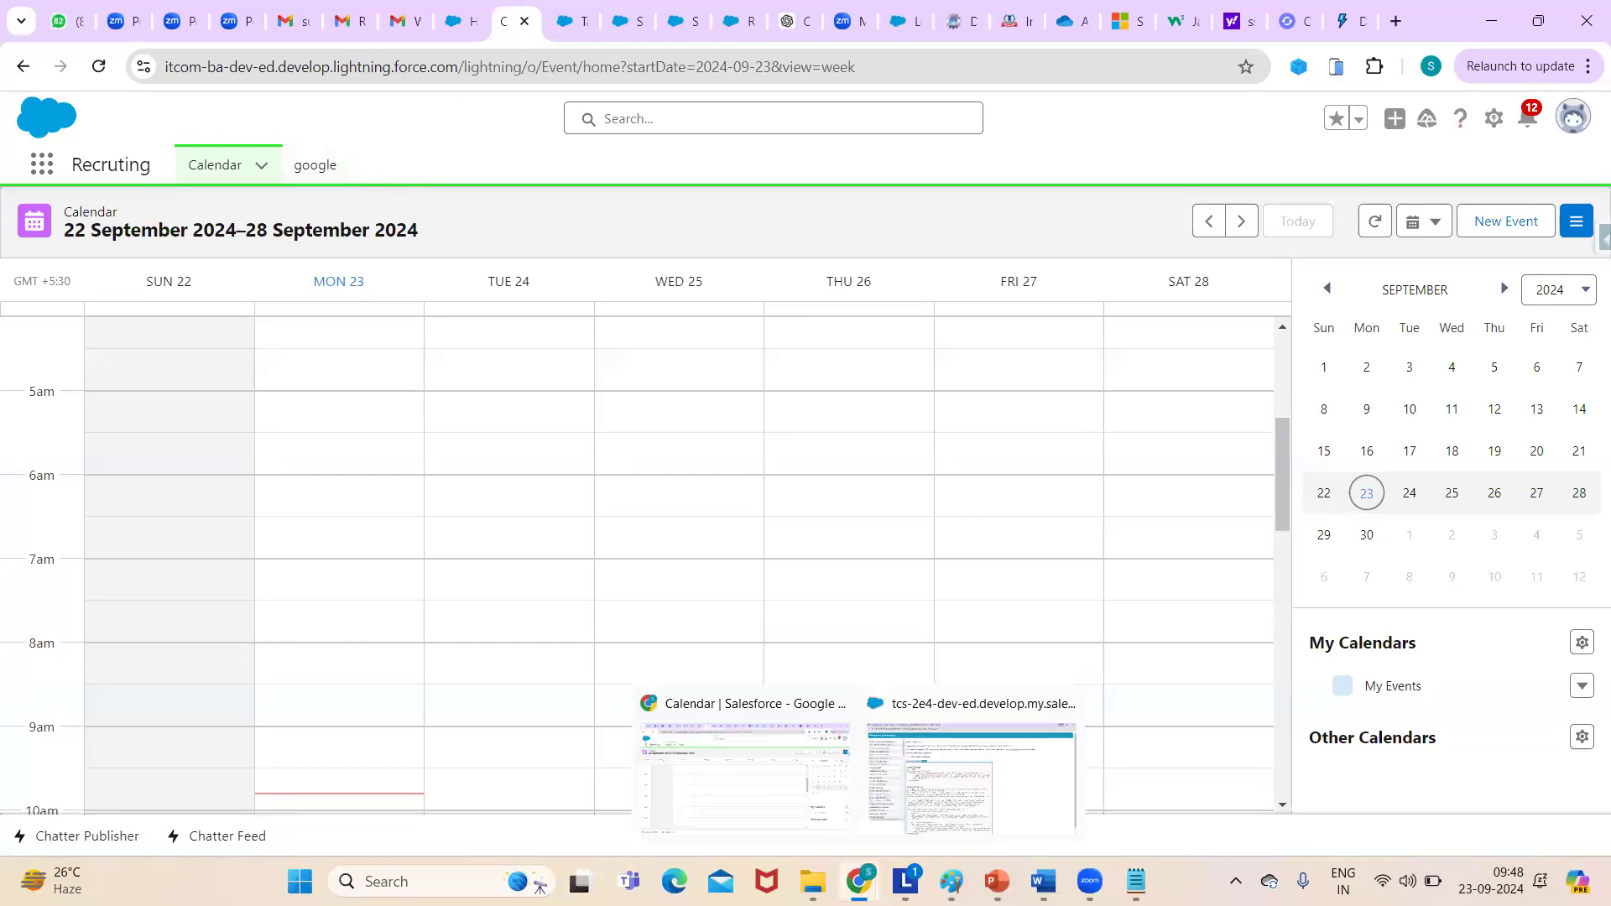
click(565, 19)
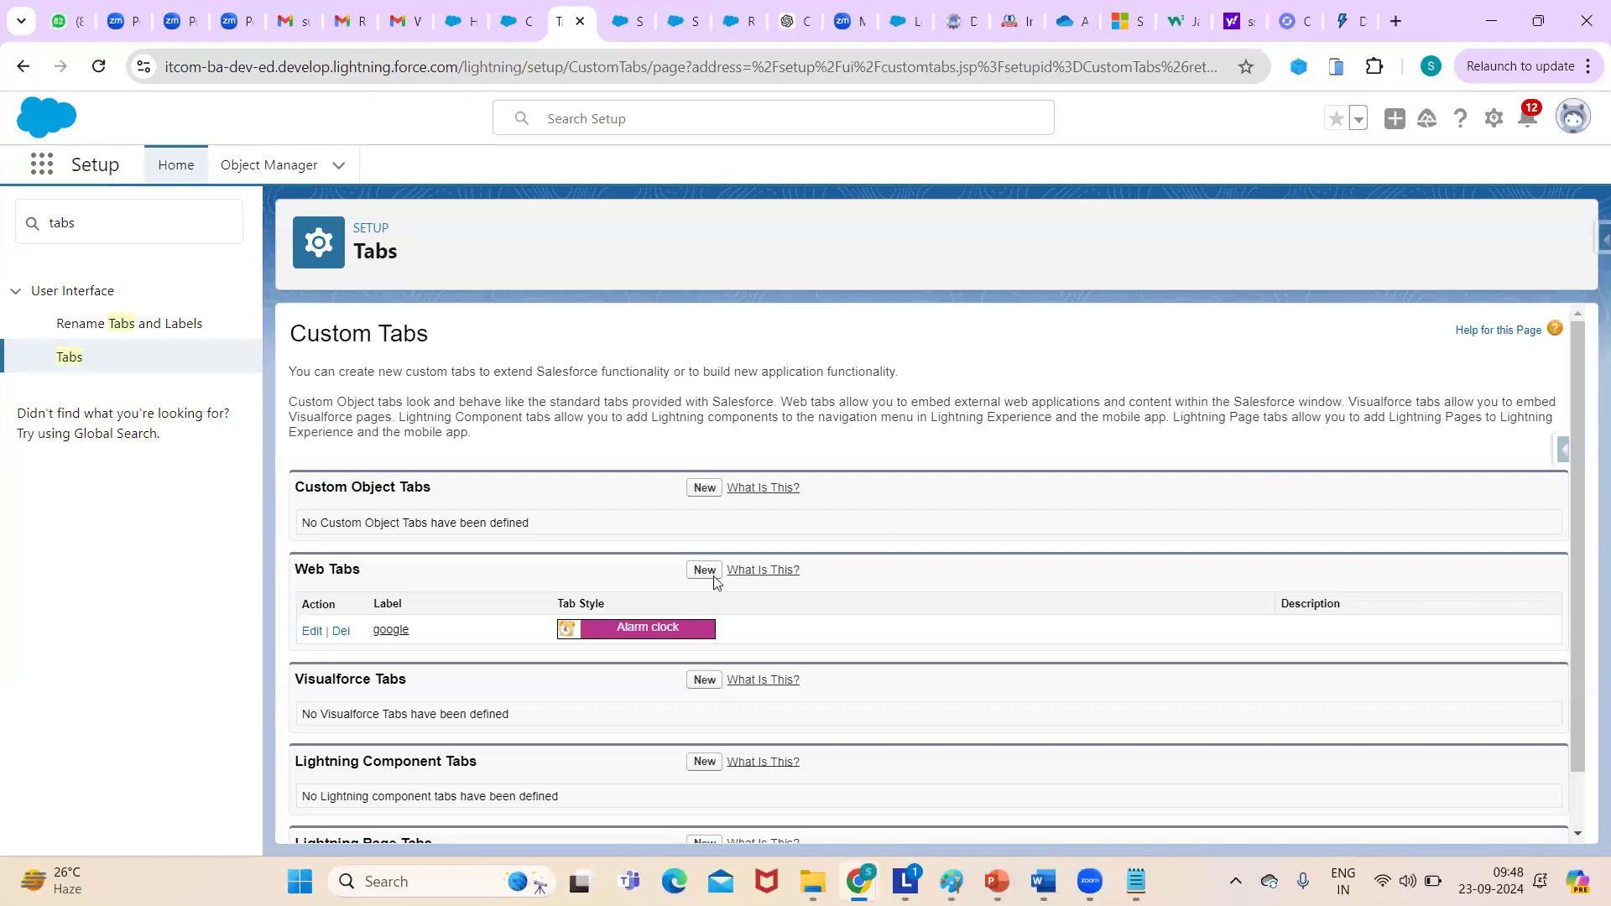
- Start a new custom object tab, check the available objects, then abandon it
click(703, 489)
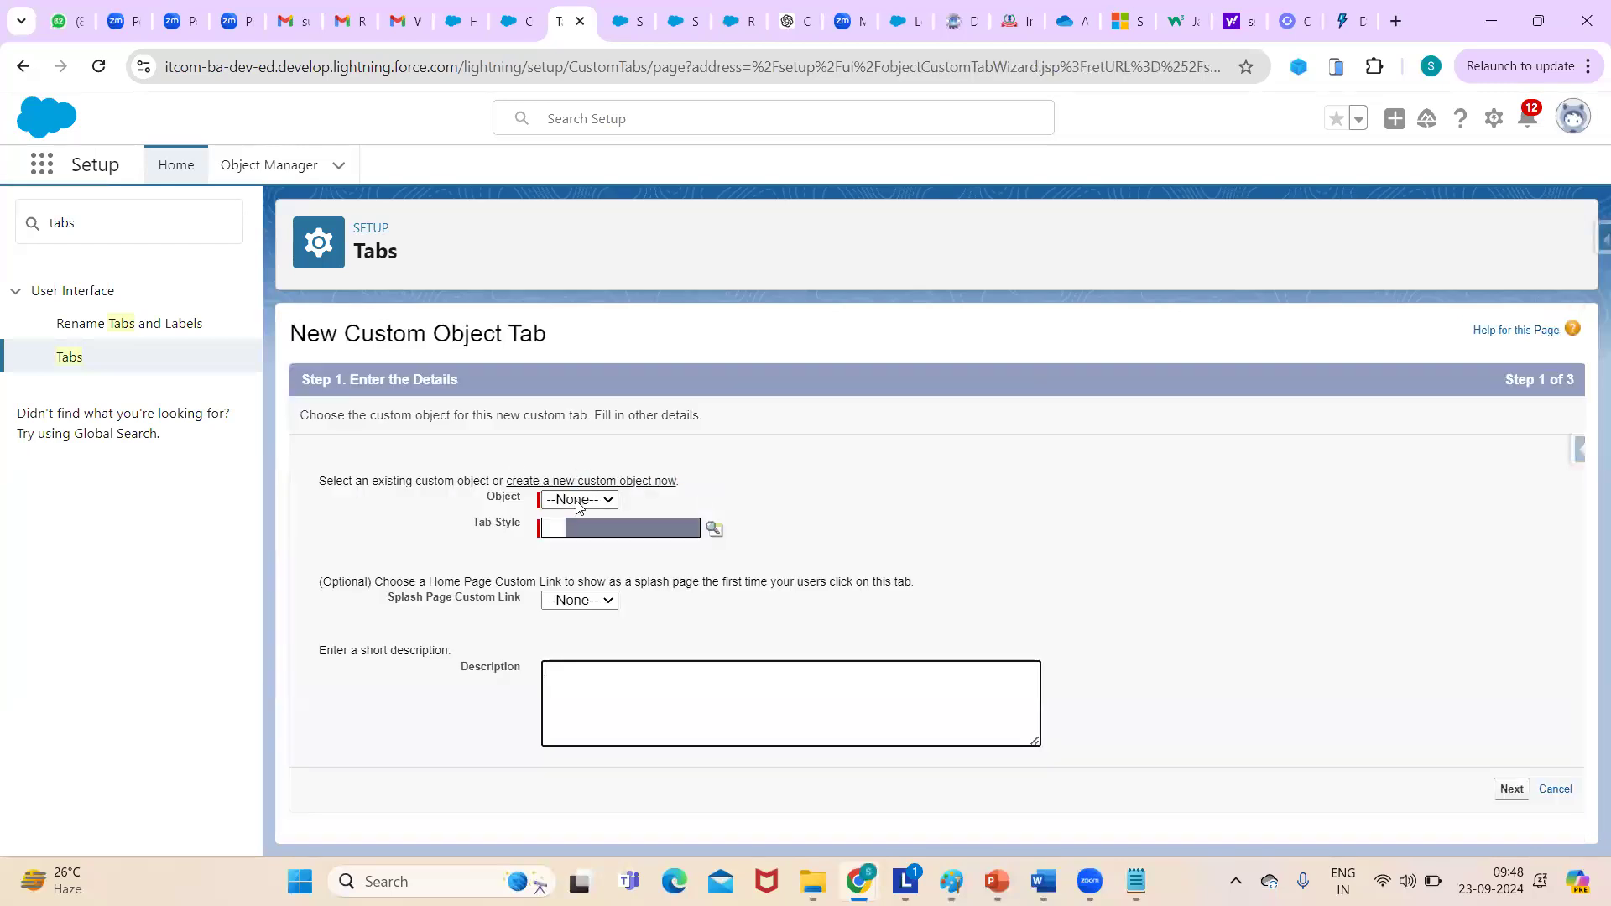
click(577, 500)
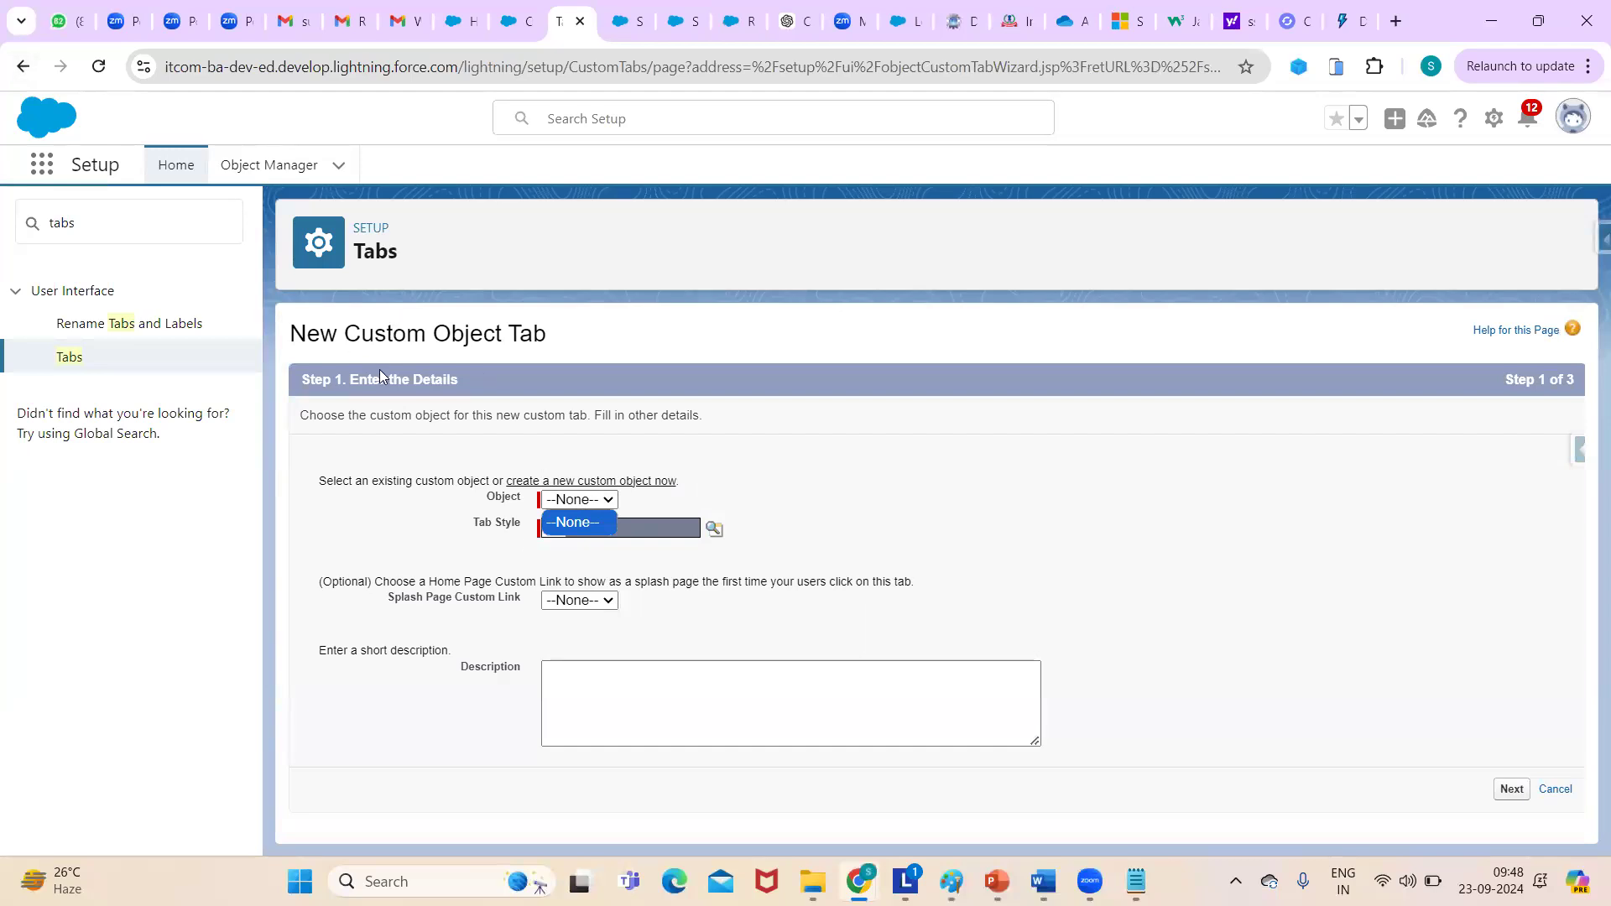
click(22, 72)
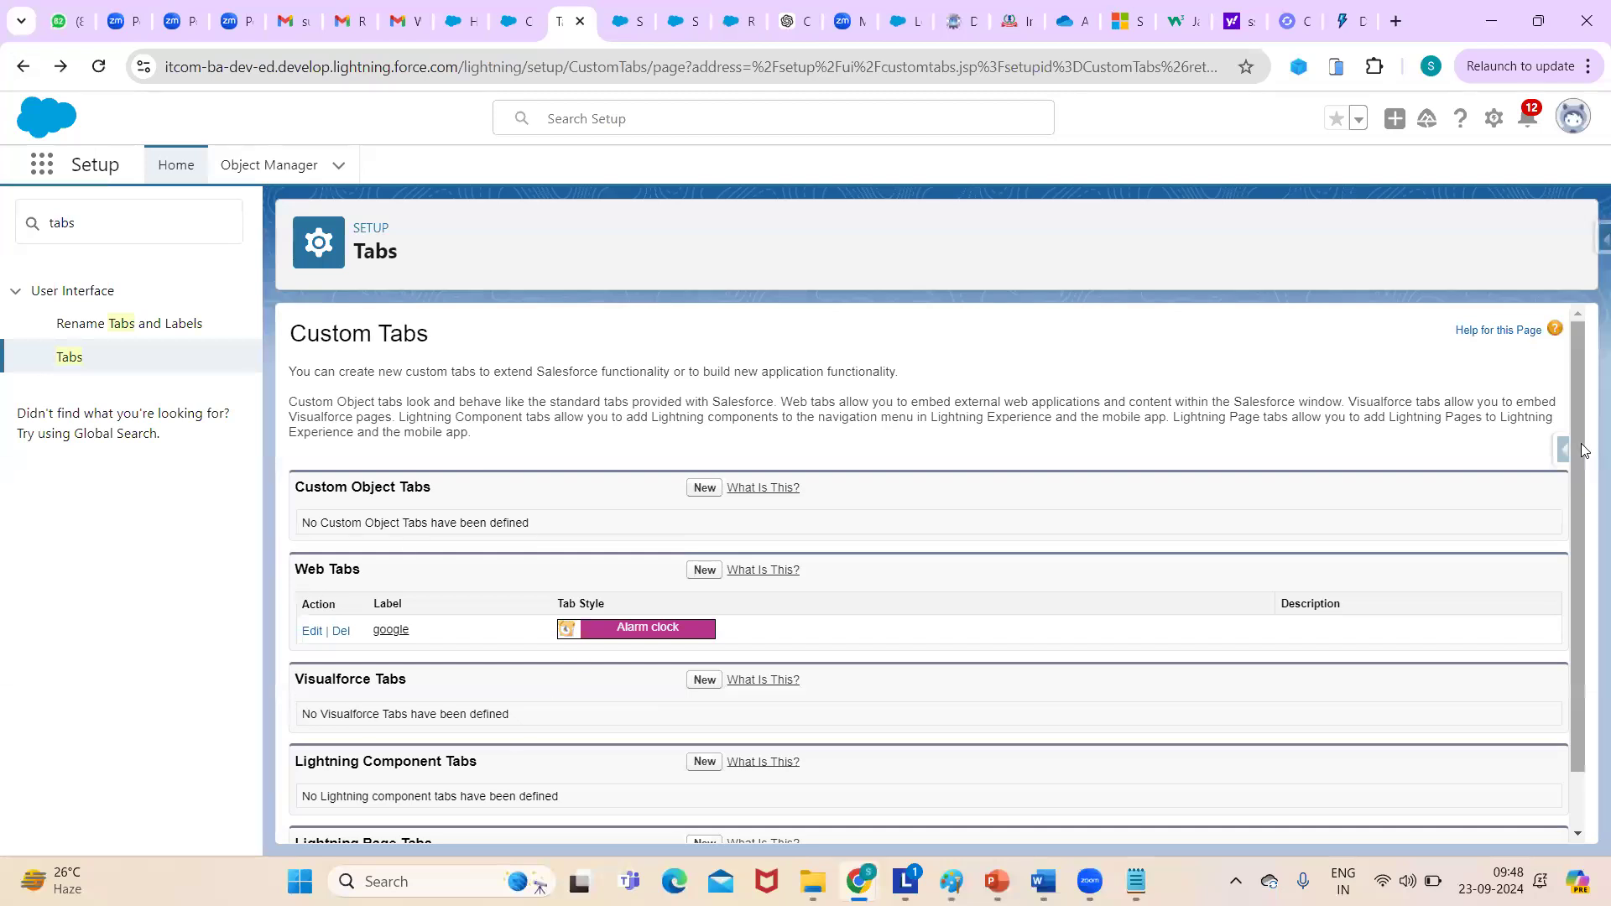
- Review the Web Tabs list showing the google tab with Alarm clock style
scroll(867, 771, down, 2)
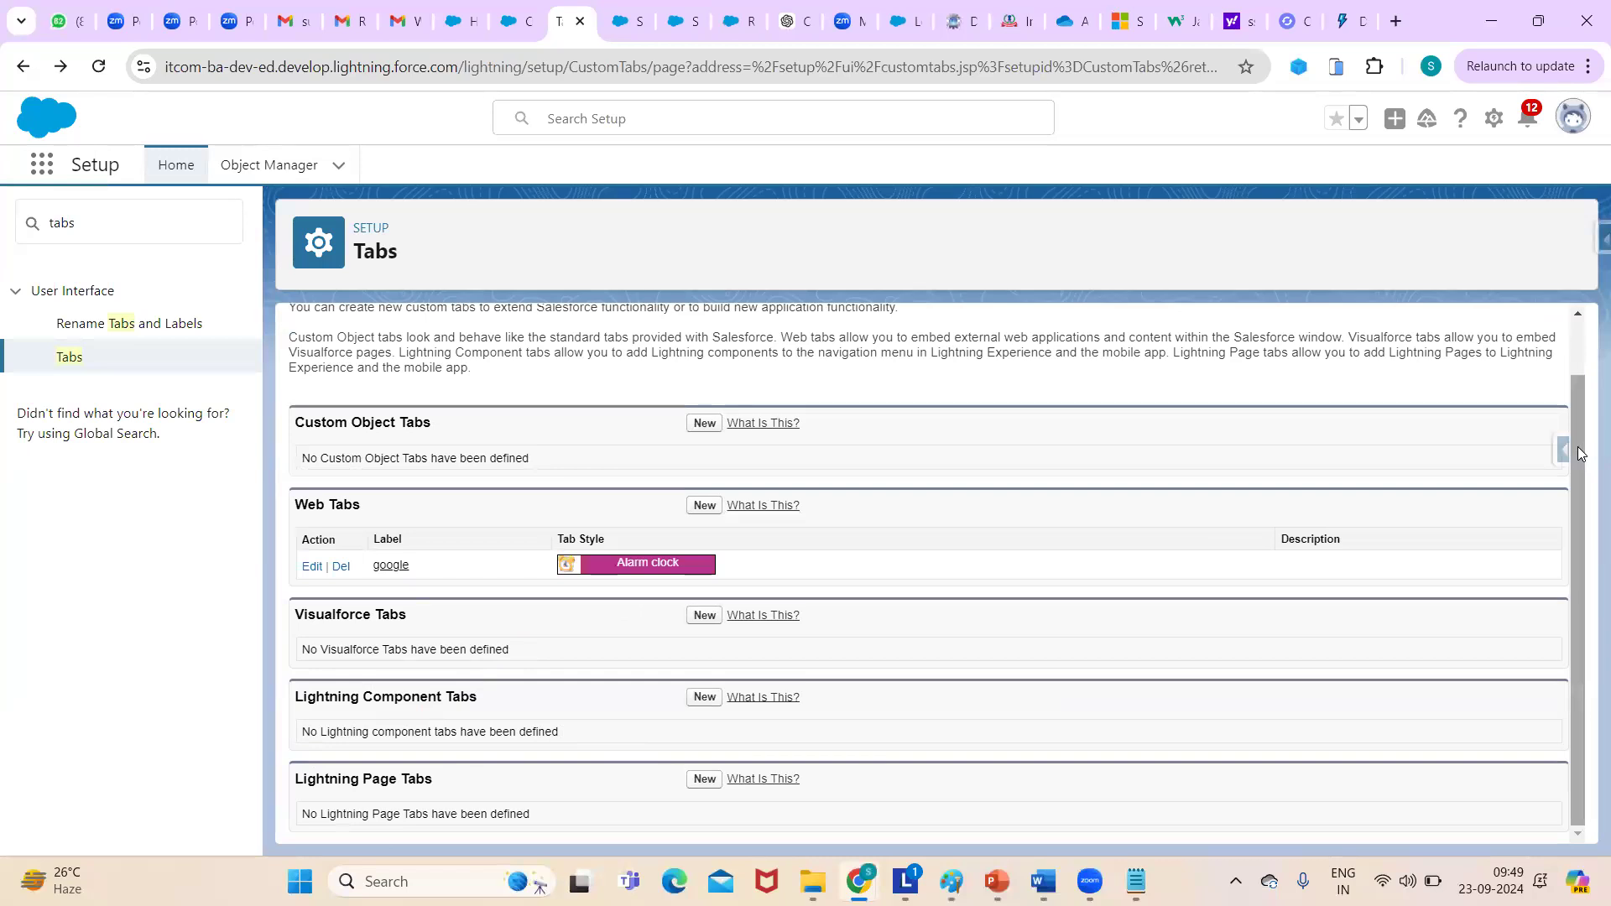
drag(1574, 537, 1528, 203)
scroll(1583, 567, down, 1)
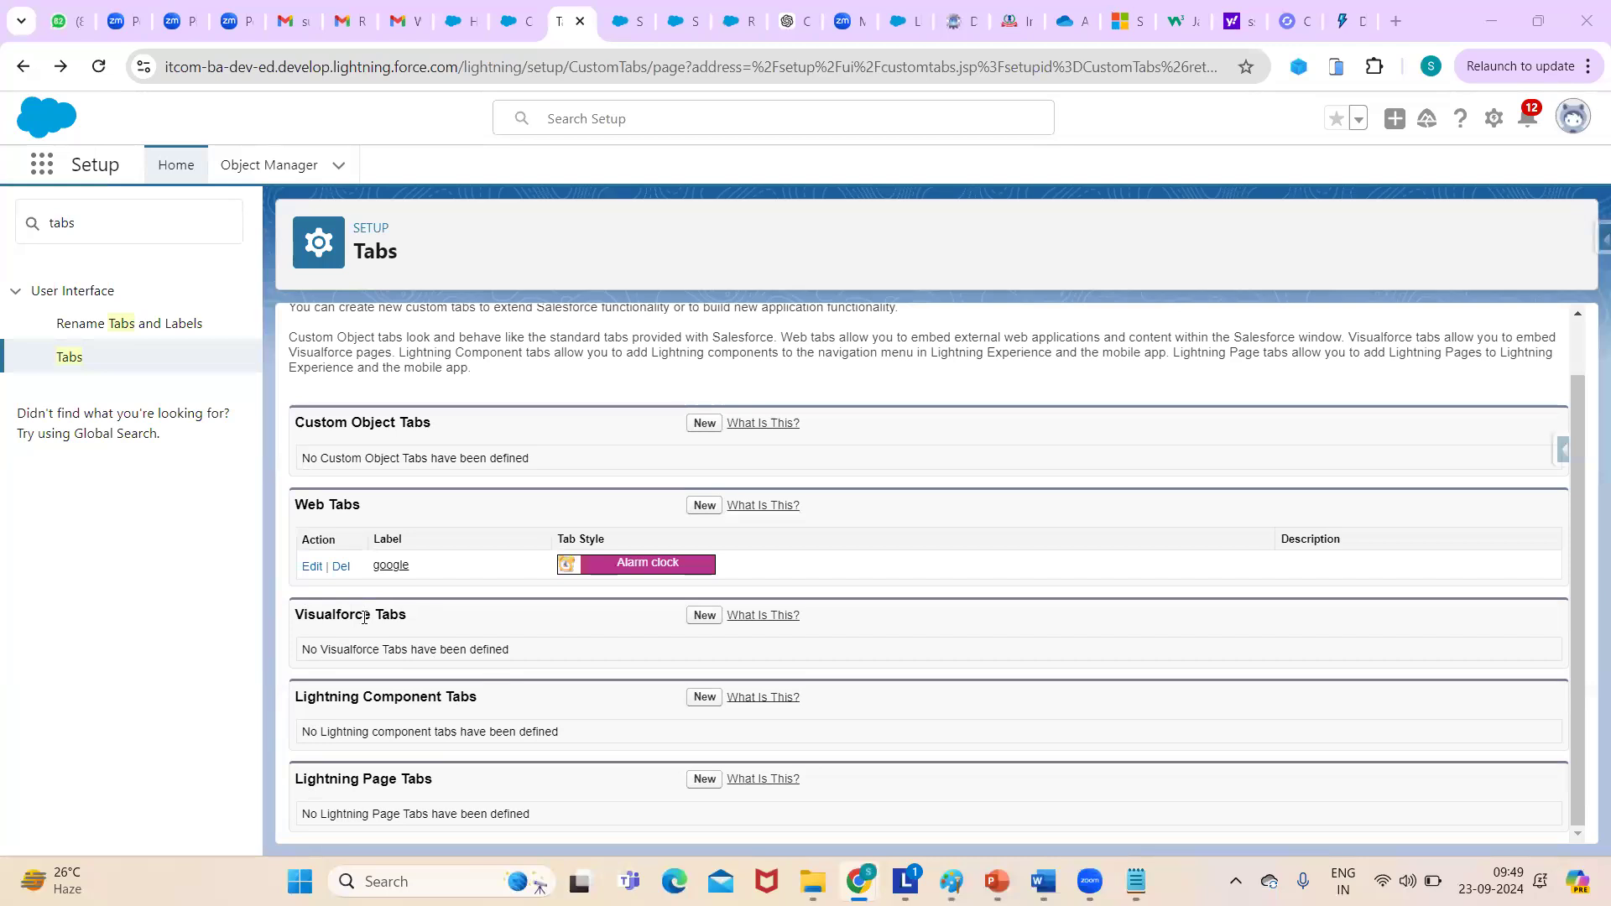
click(289, 621)
drag(1572, 399, 1563, 328)
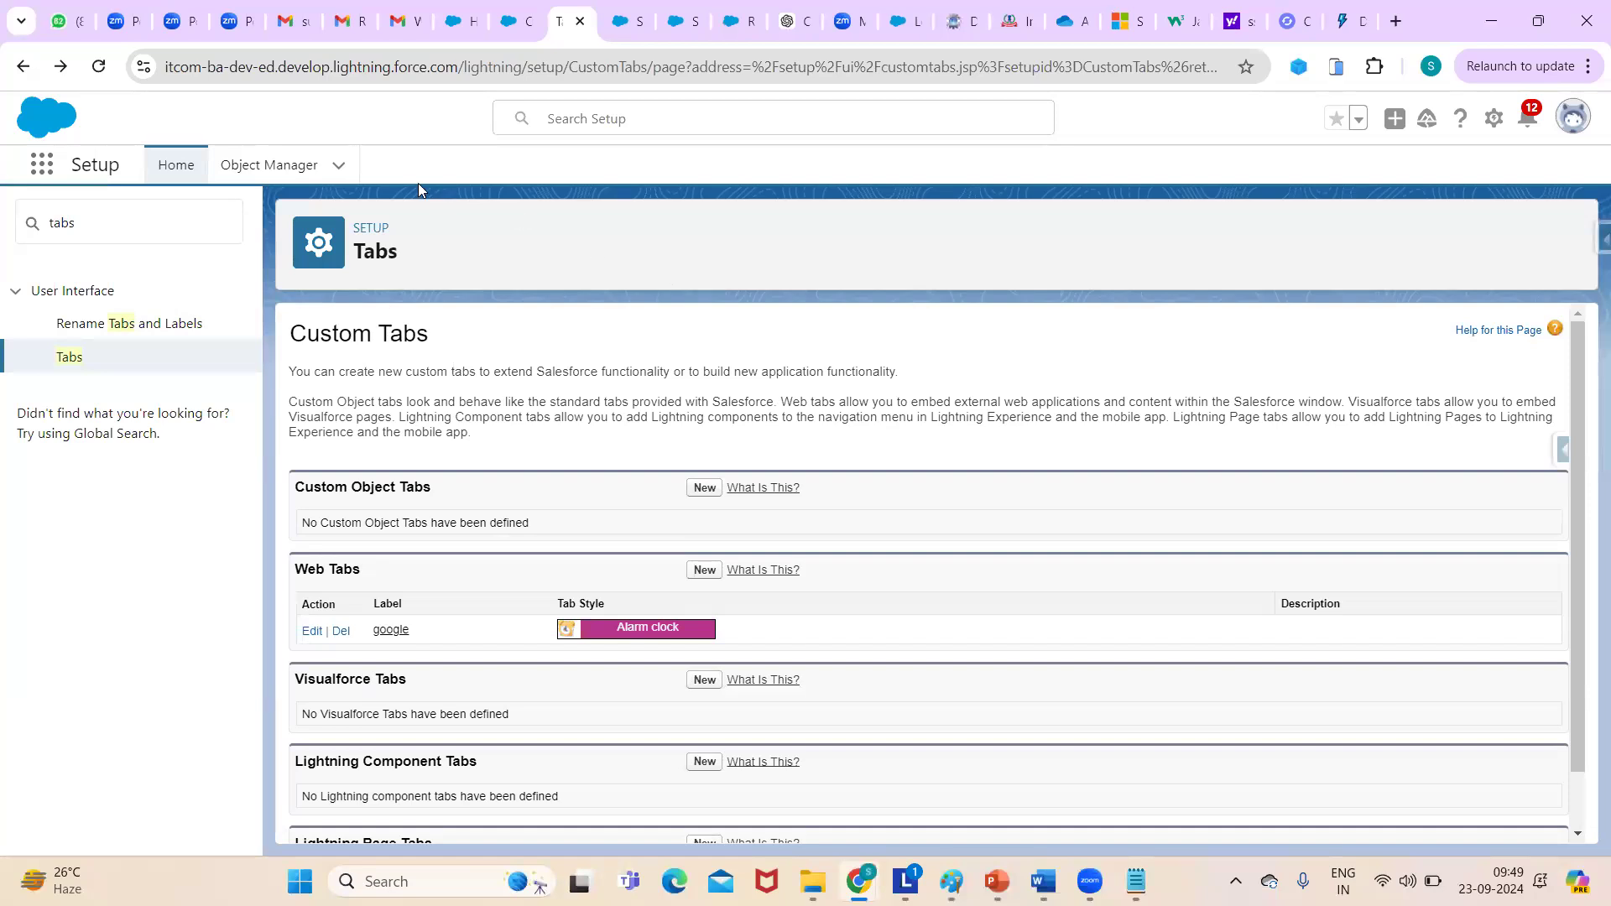
- Scroll the Custom Tabs page holding the google web tab, then return to the Notepad course notes
drag(1579, 349, 1548, 266)
mouse_move(1136, 882)
click(1134, 764)
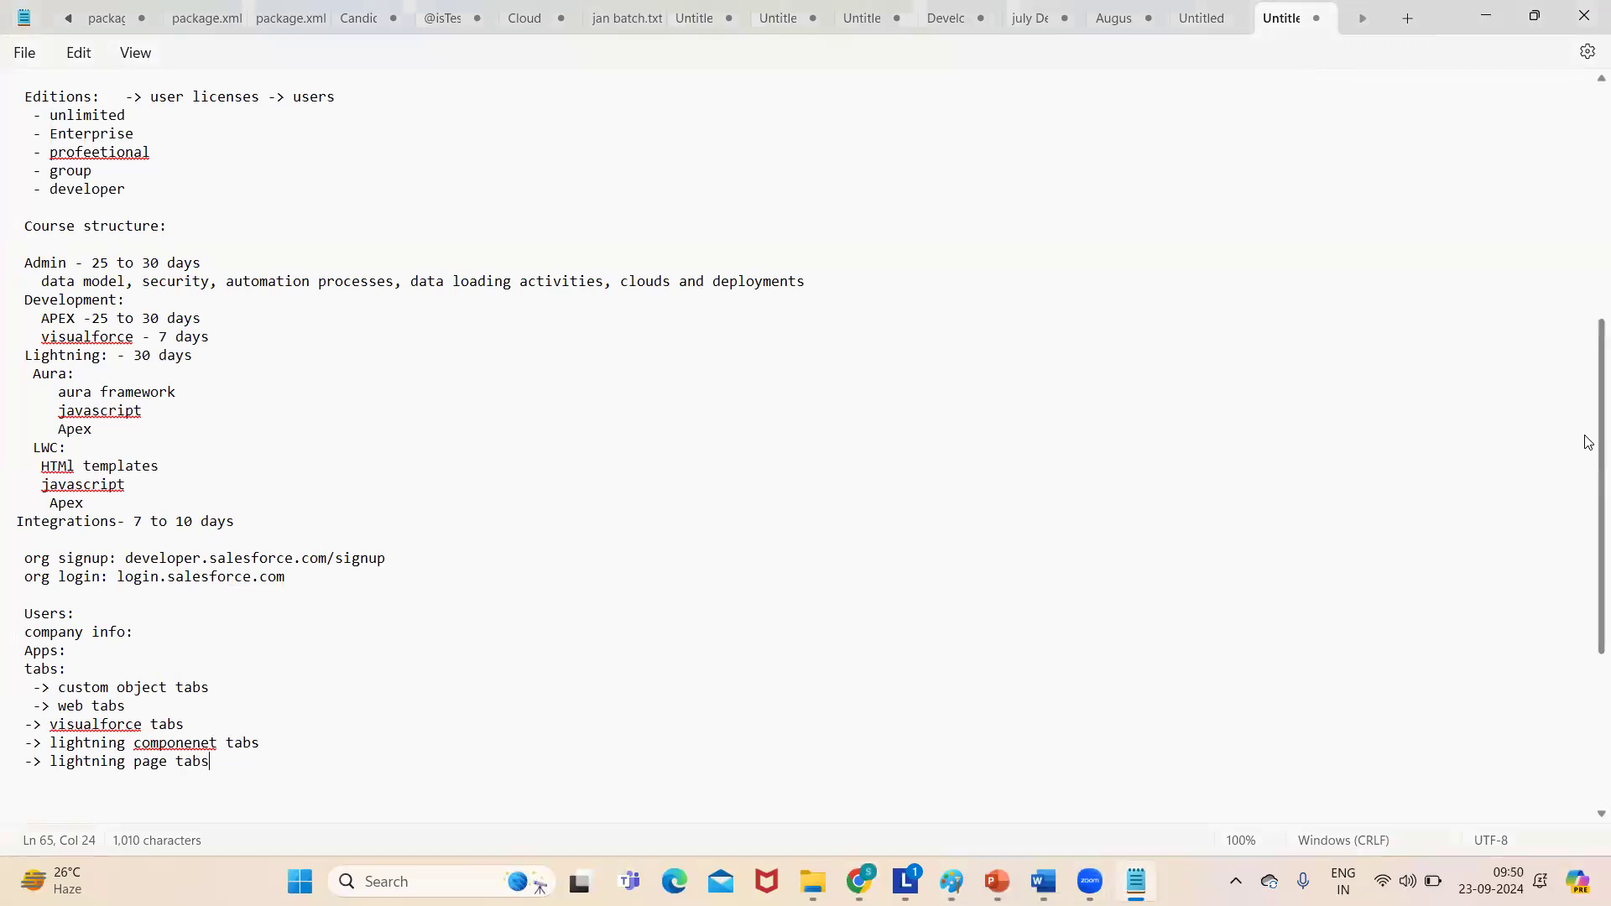
- Add a 'Datamodel:' heading after a blank line below the tabs list
drag(1588, 442, 1585, 640)
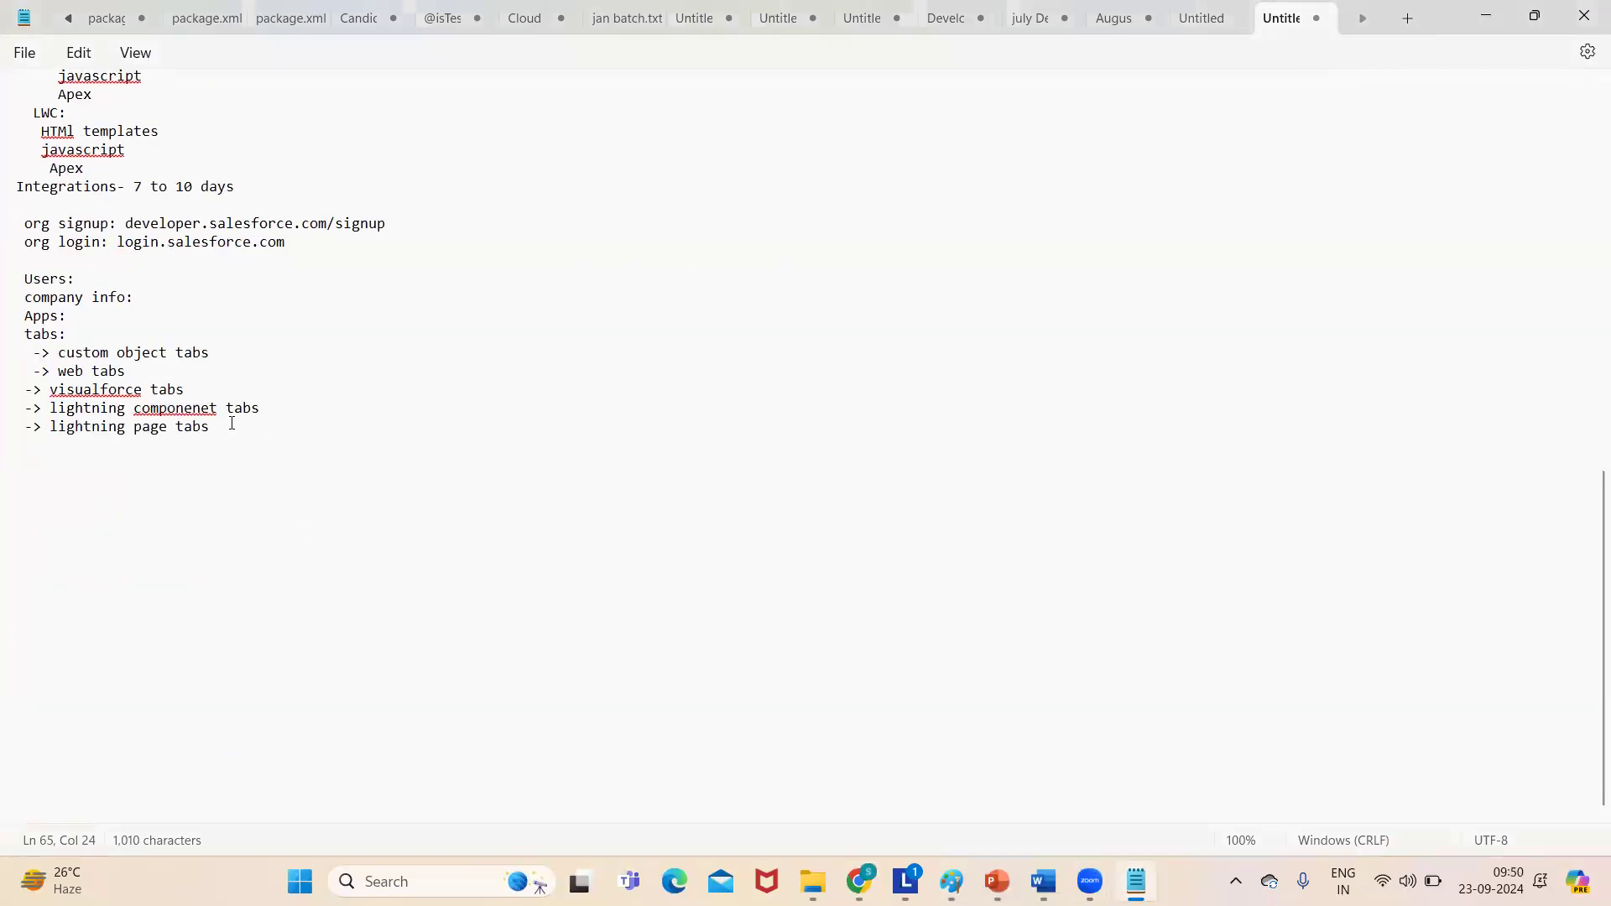
key(Return)
key(Return)
text(Datamodel:)
key(Return)
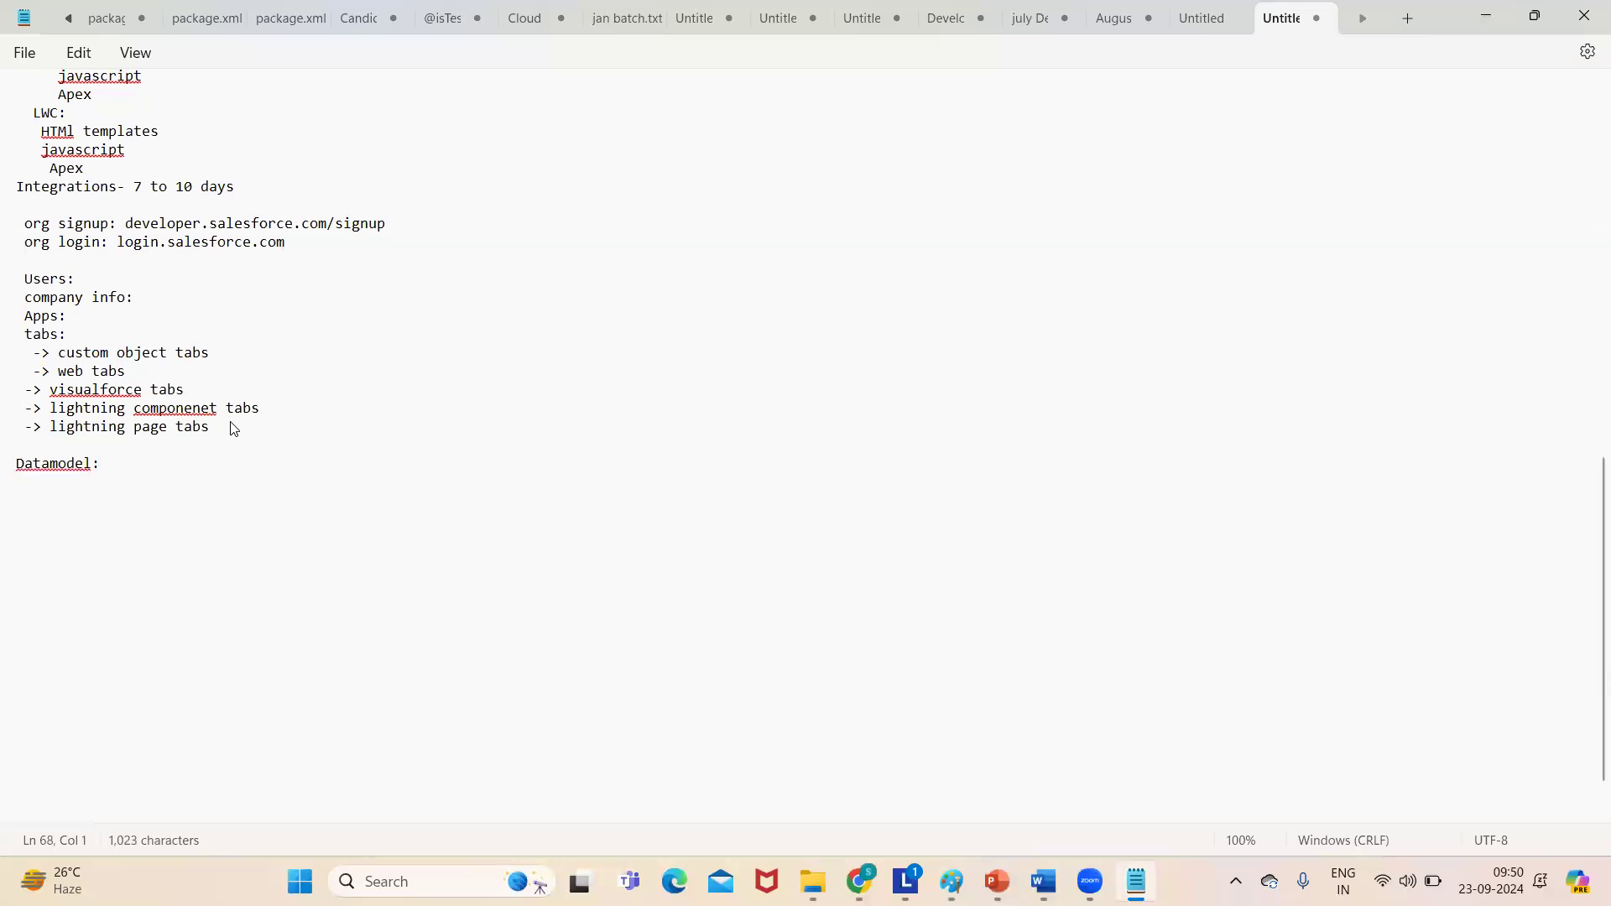
- Enter the first Datamodel entry as '-> object'
text(objects)
key(BackSpace)
key(Return)
click(30, 503)
text(->)
key(Return)
key(BackSpace)
click(399, 349)
- Add '-> fields' below object, then insert '-> data types' between them
scroll(399, 349, up, 6)
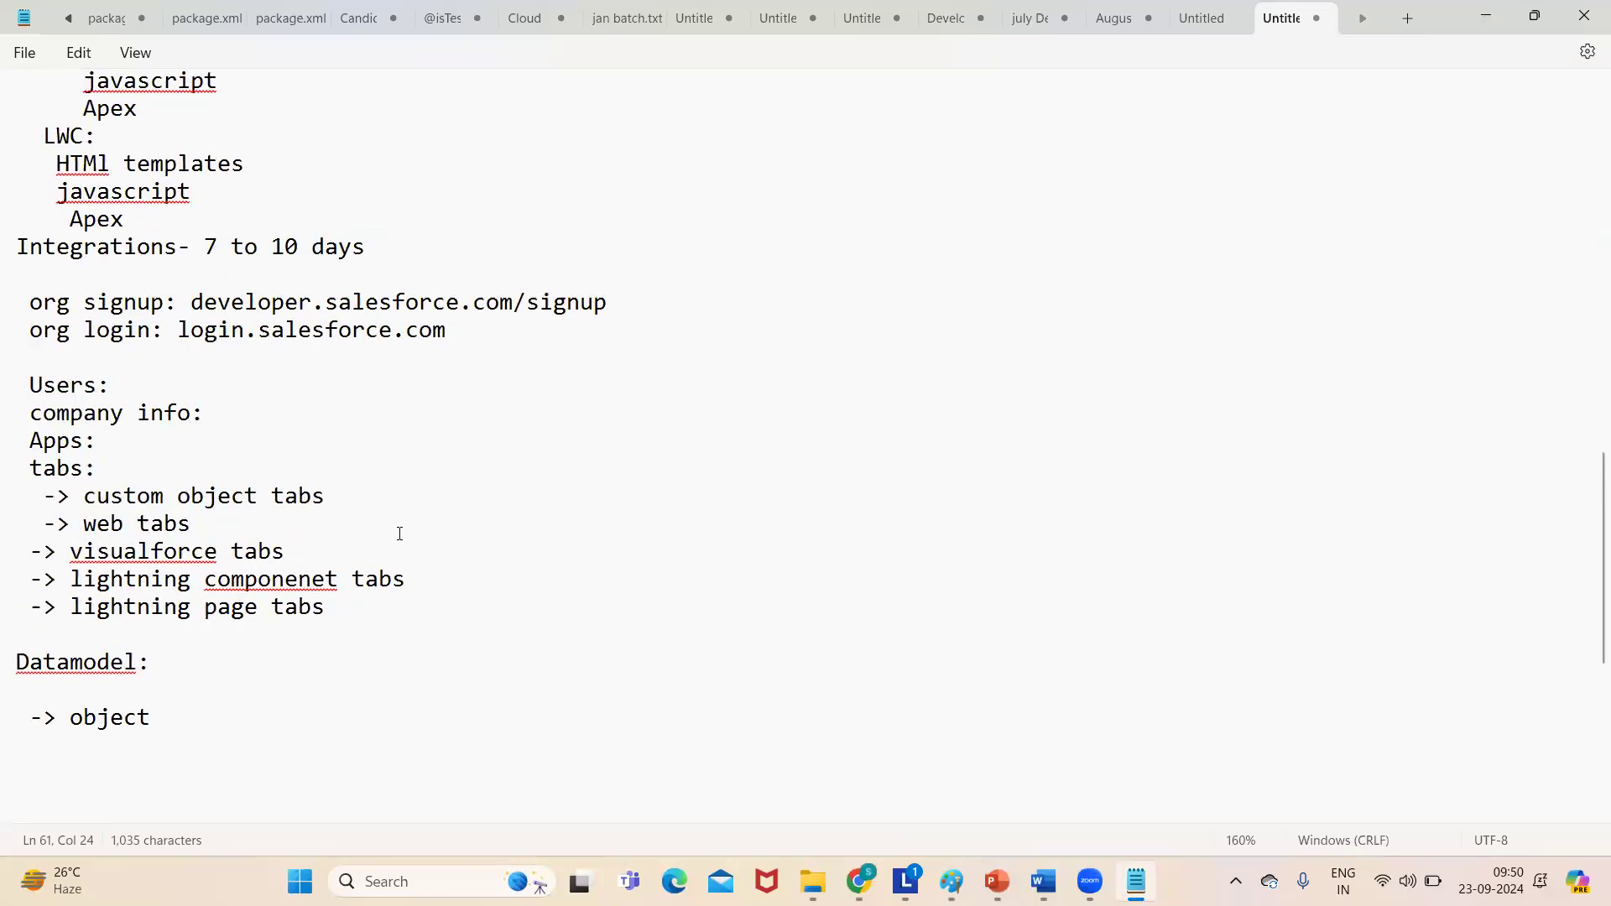
click(157, 719)
key(Return)
text(-> fields)
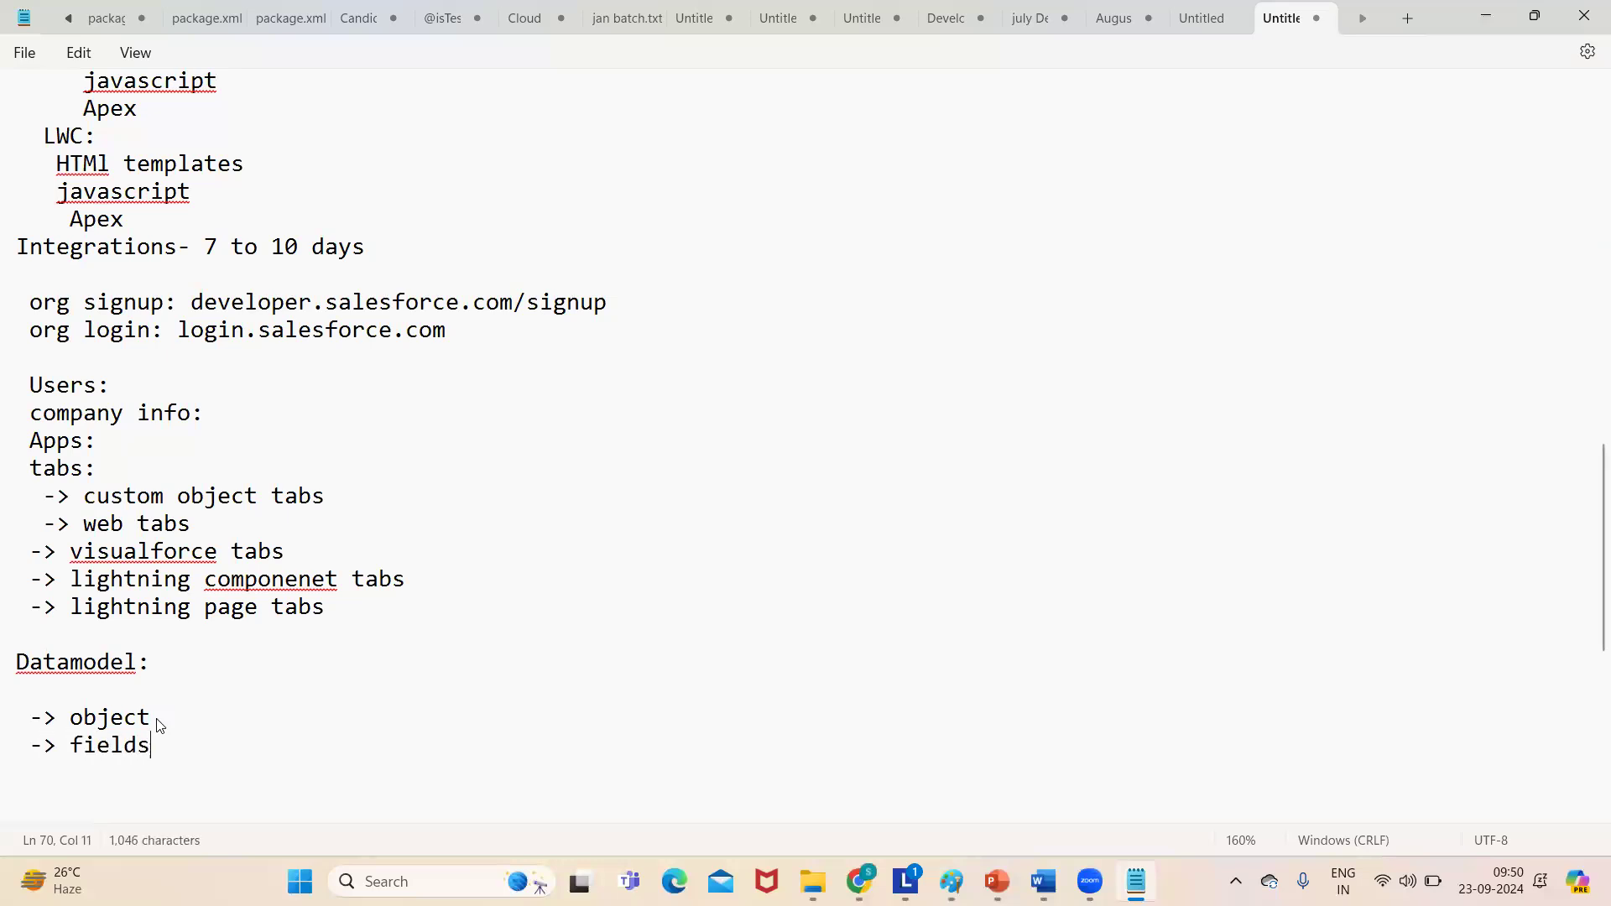
key(Return)
text(-> re)
key(BackSpace)
key(BackSpace)
click(183, 716)
key(Return)
text(->)
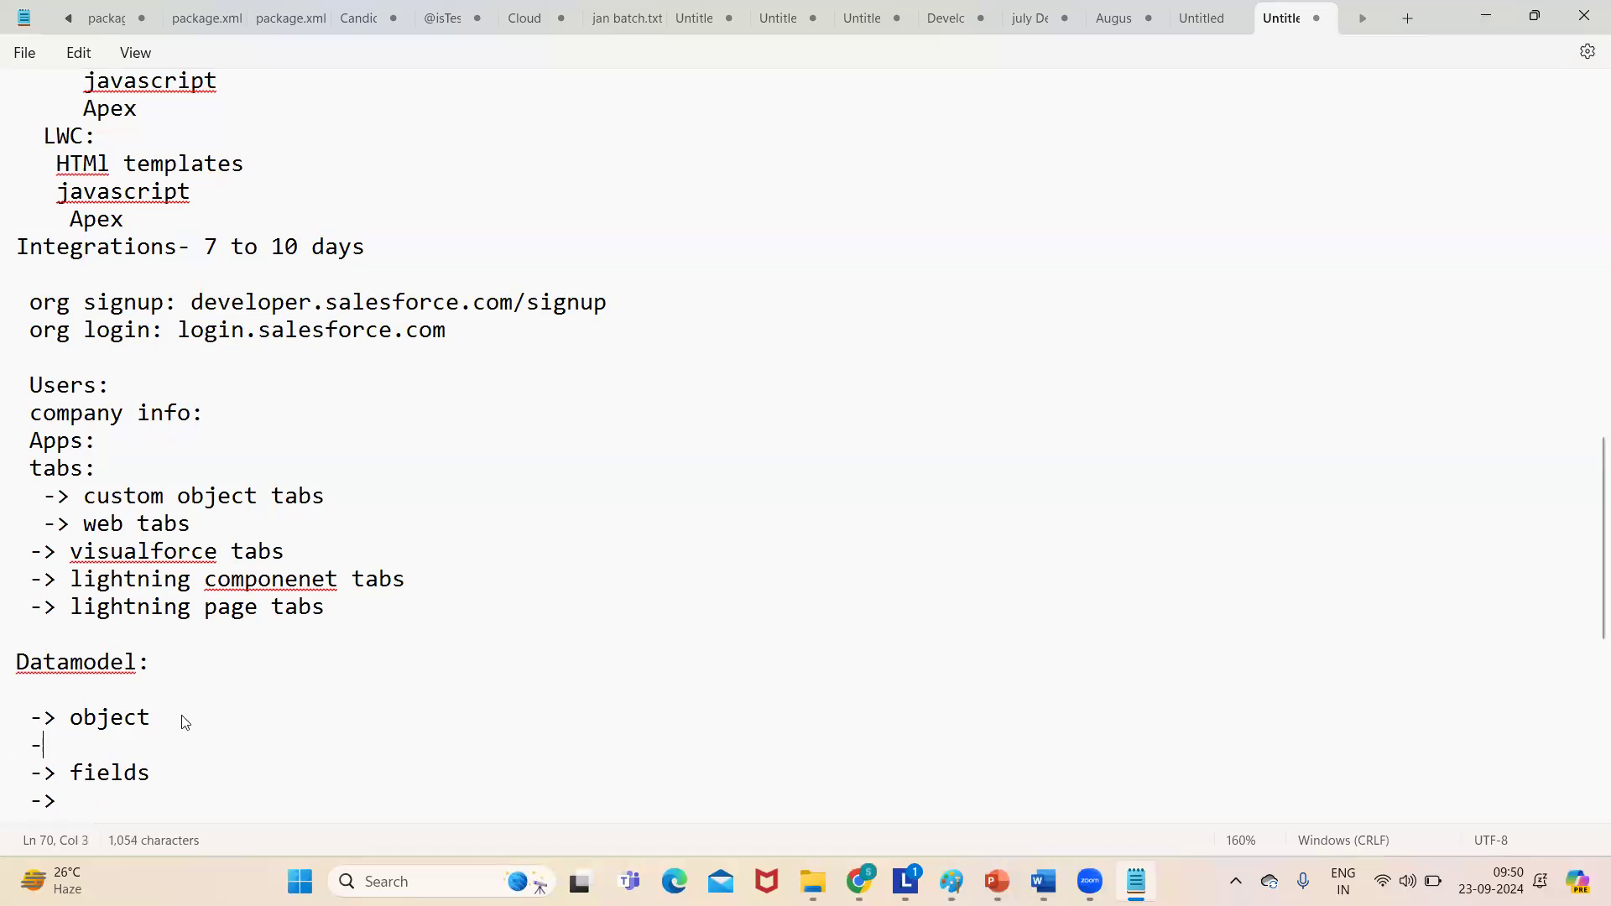
text( data types)
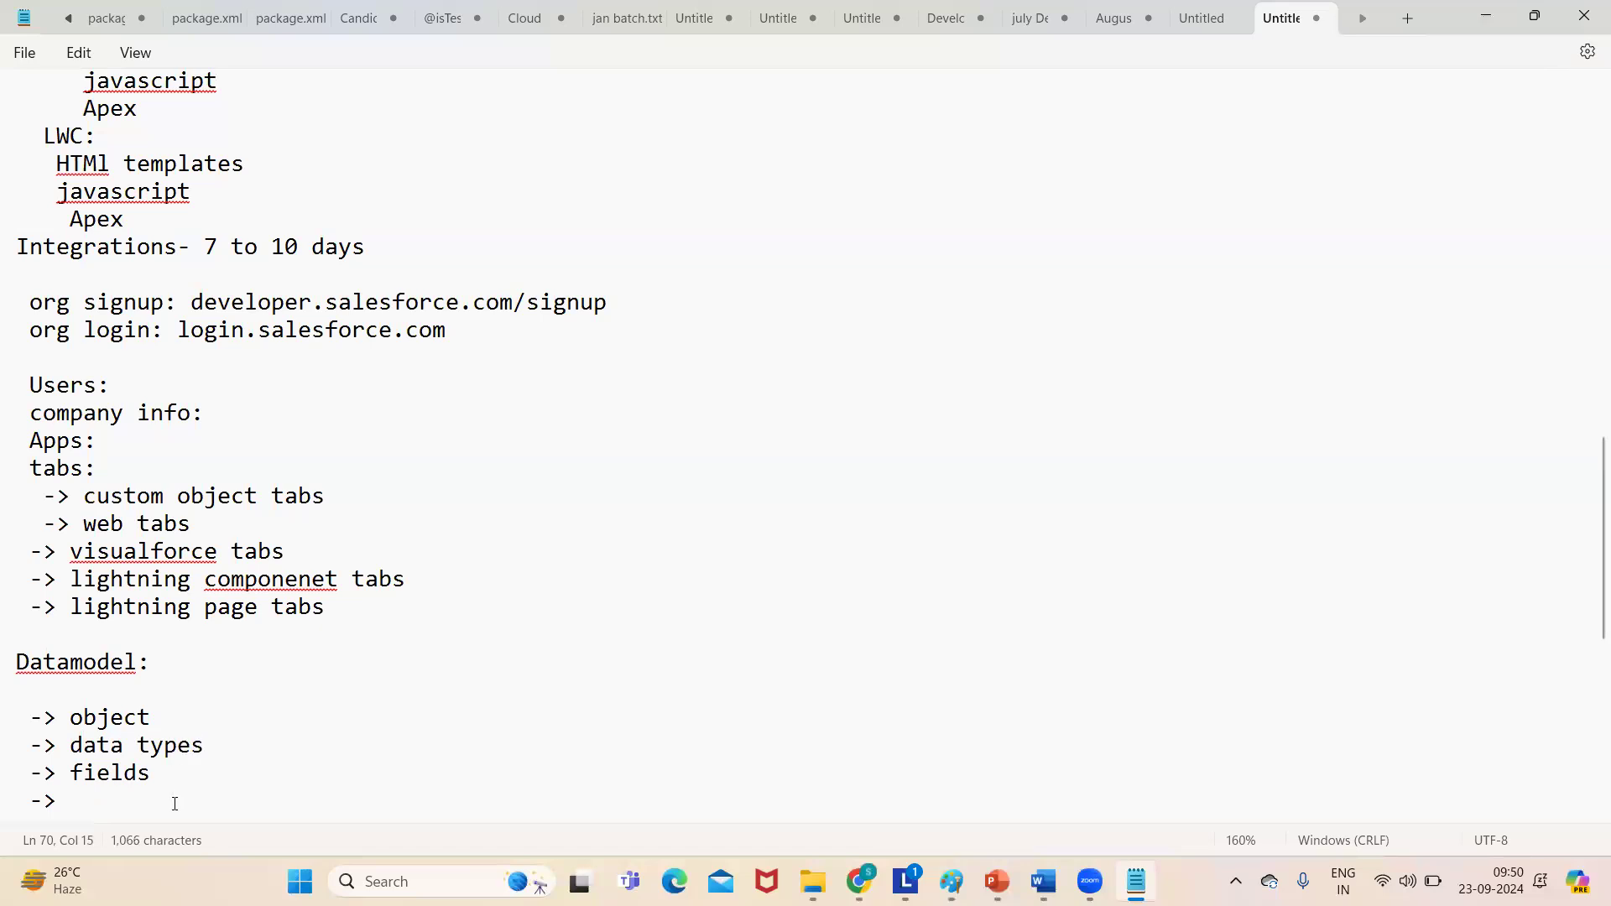
- Complete the last entry as '-> relationships', fixing the stray semicolon
click(77, 800)
text(re;lat)
click(110, 799)
key(Delete)
key(End)
text(ionships)
key(Return)
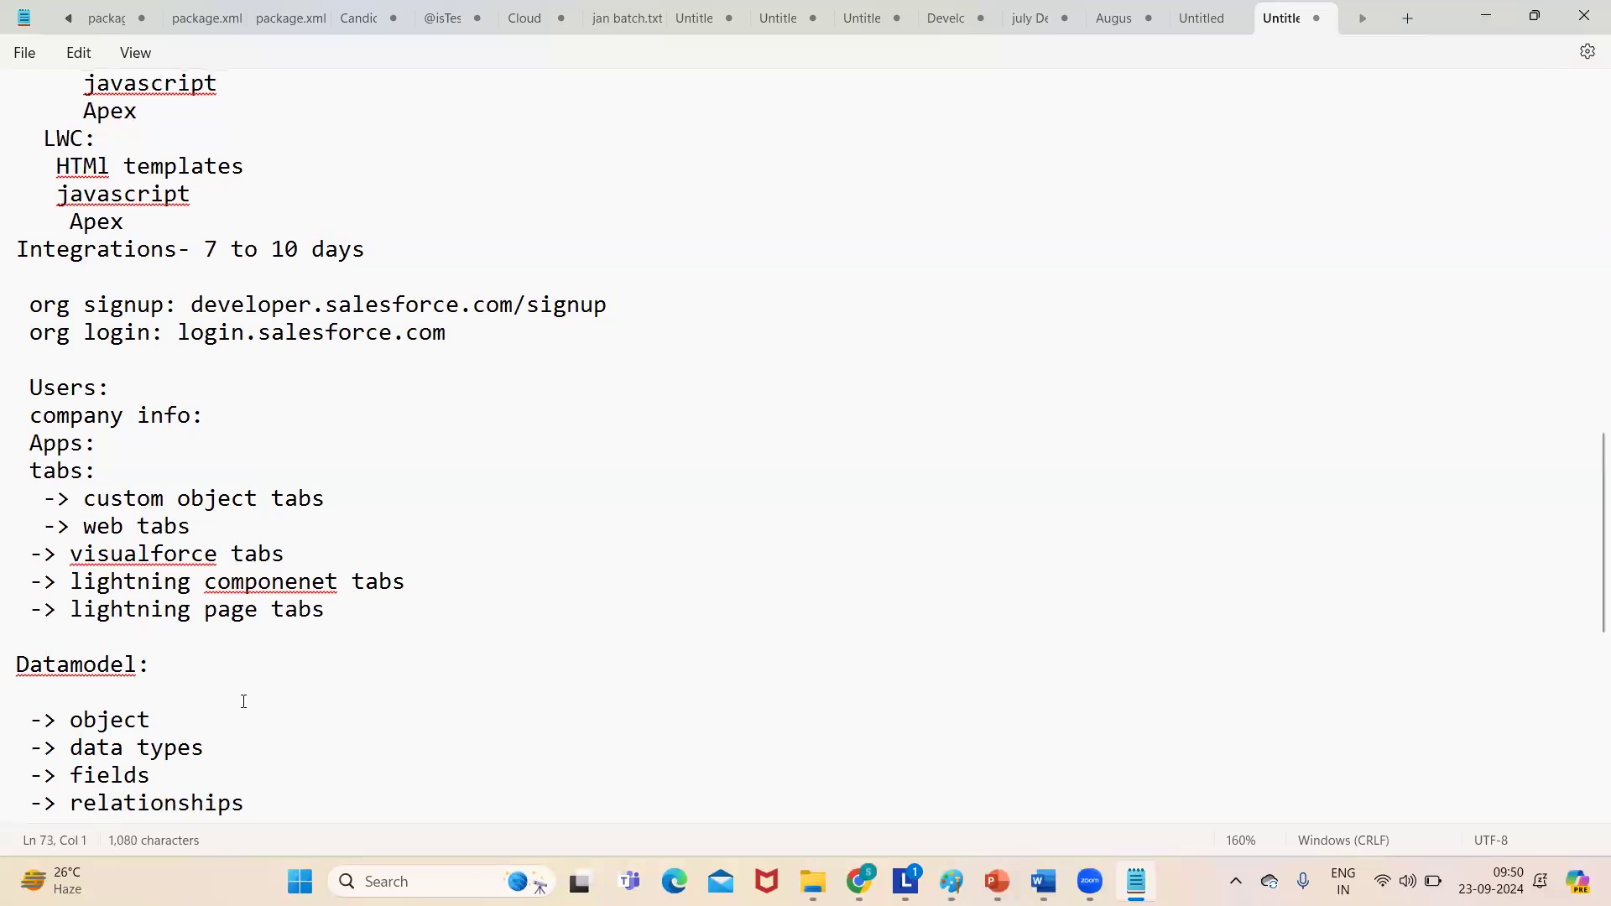
- Annotate object with '(table)' and fields with '(columns)'
click(169, 720)
text(())
text(table)
click(230, 740)
click(181, 776)
text(())
key(Left)
text(columns)
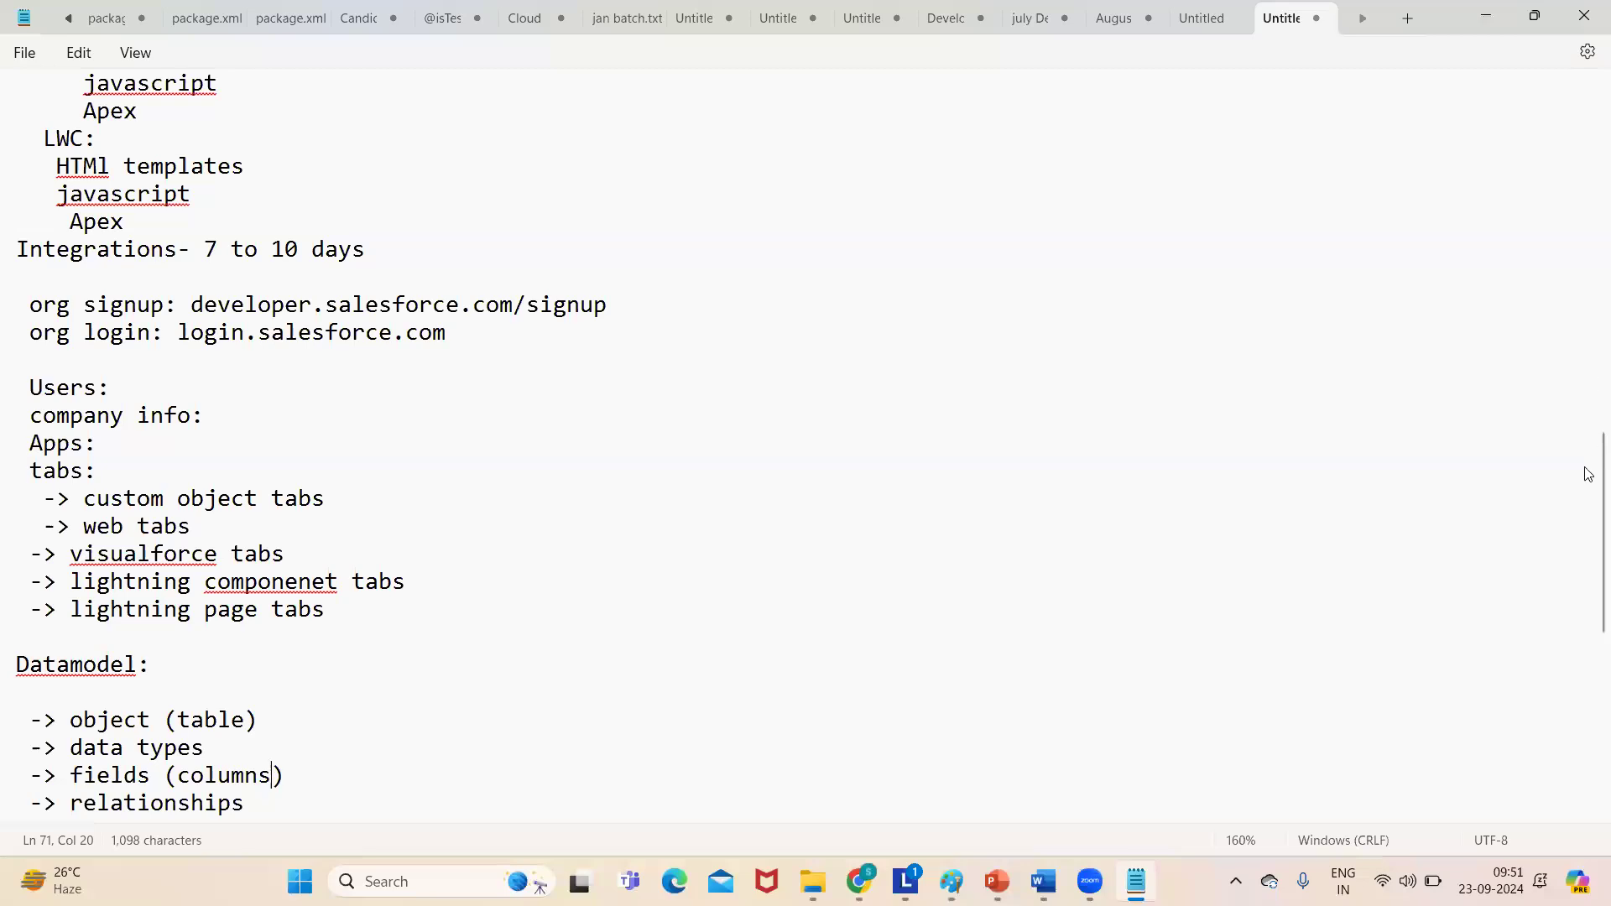
- Add '-> formulas', '-> validation rules' and '-> pagelayouts' below relationships
drag(1588, 471, 1588, 581)
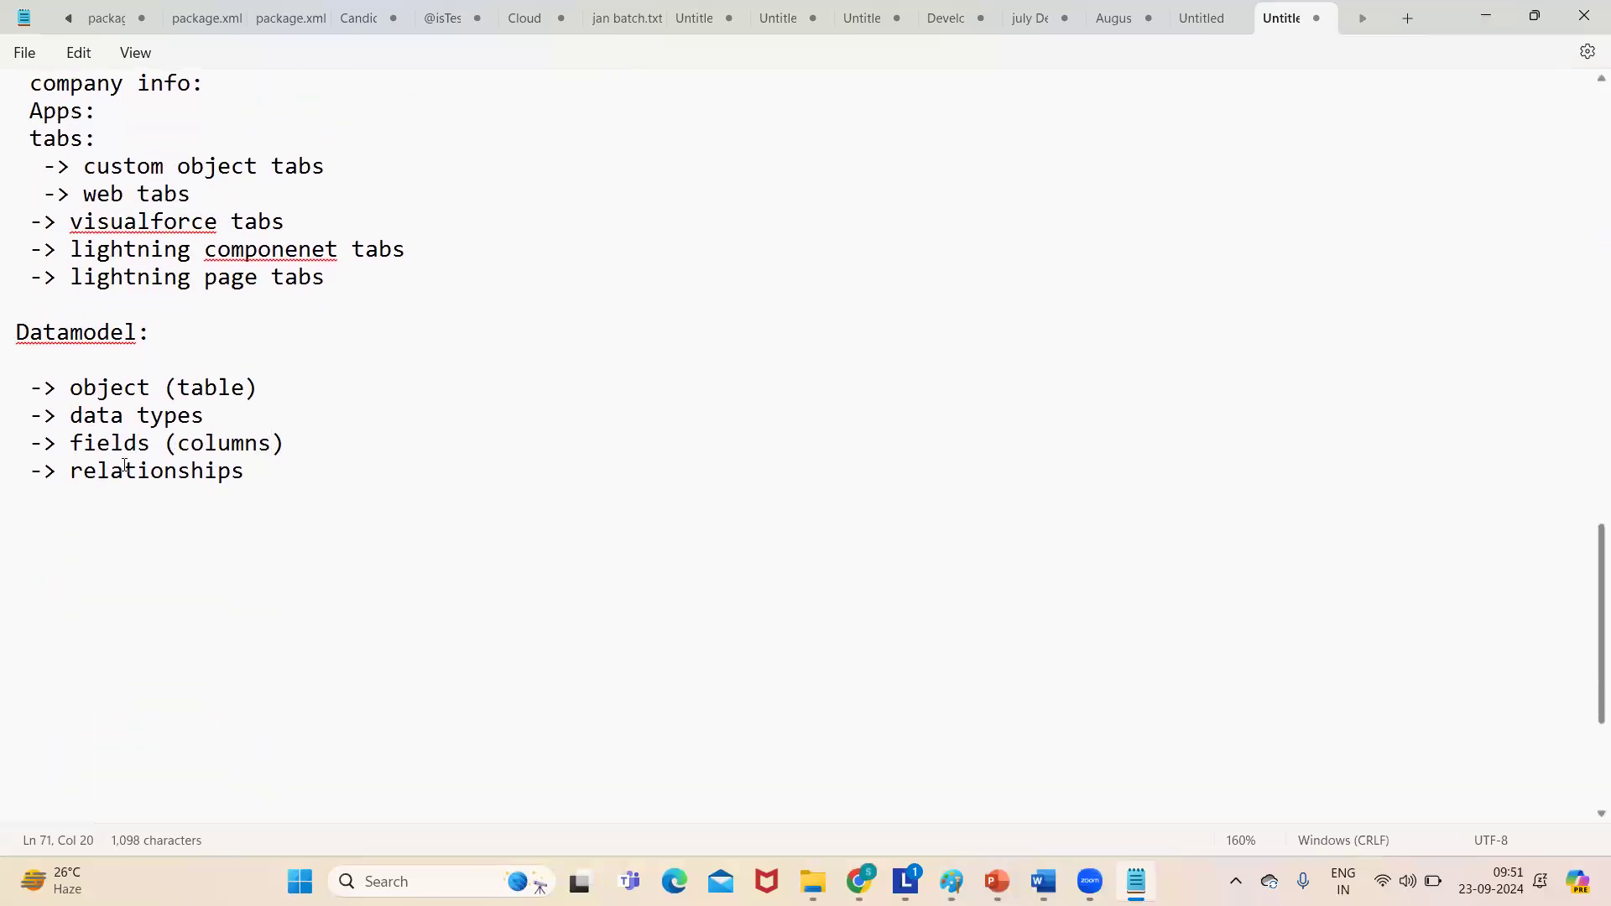
click(310, 475)
key(Return)
text(-> )
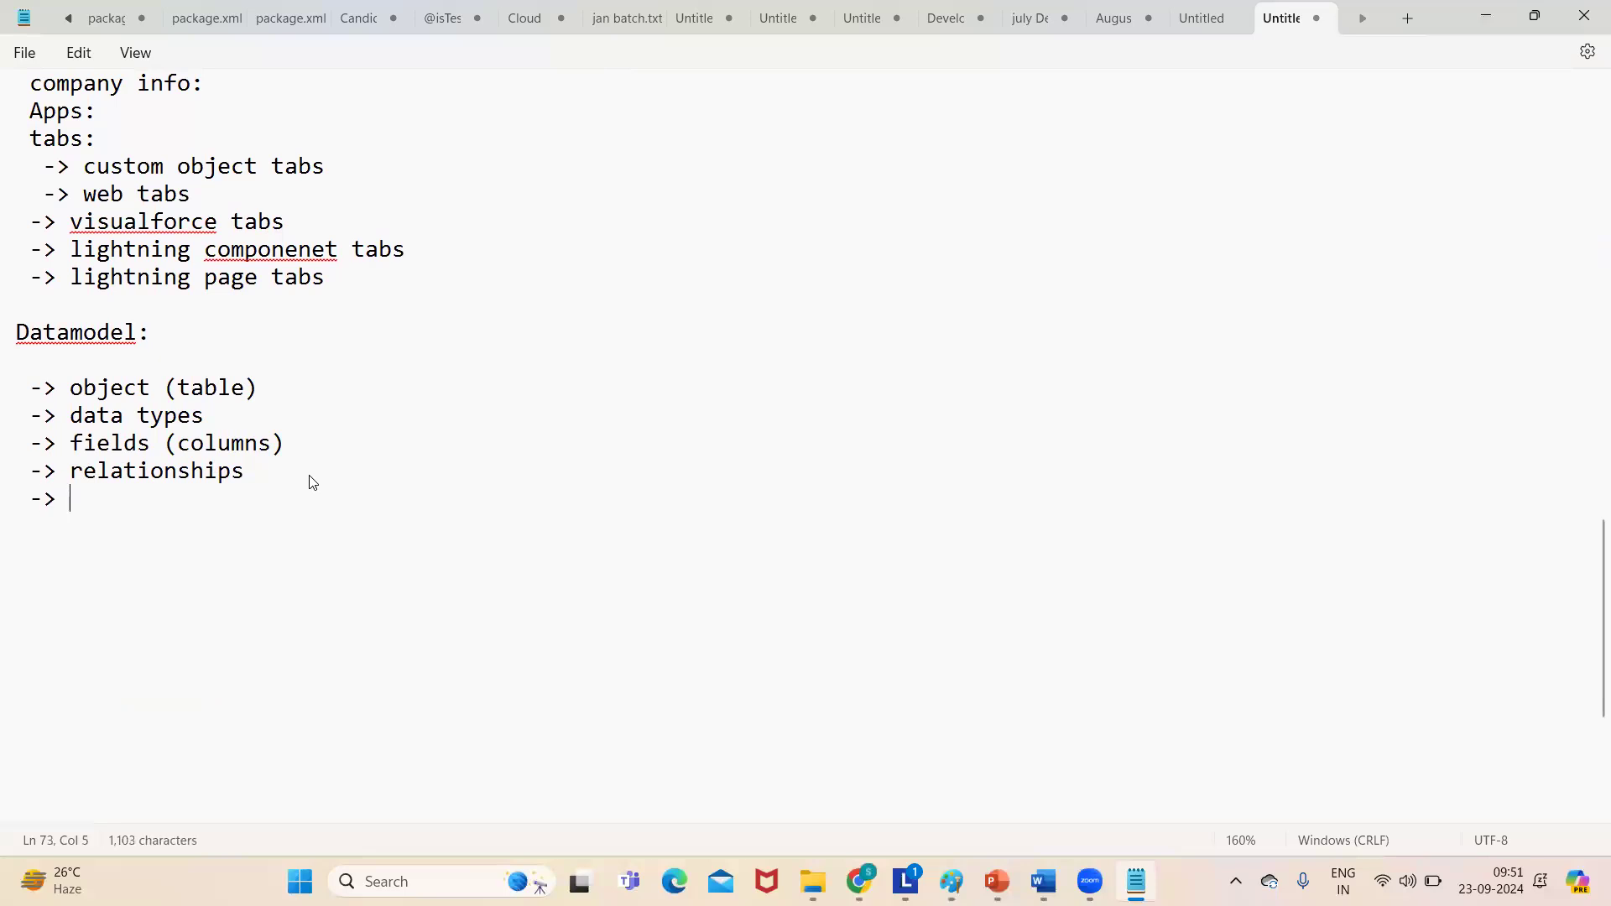
text(formulas)
key(Return)
text(-> val)
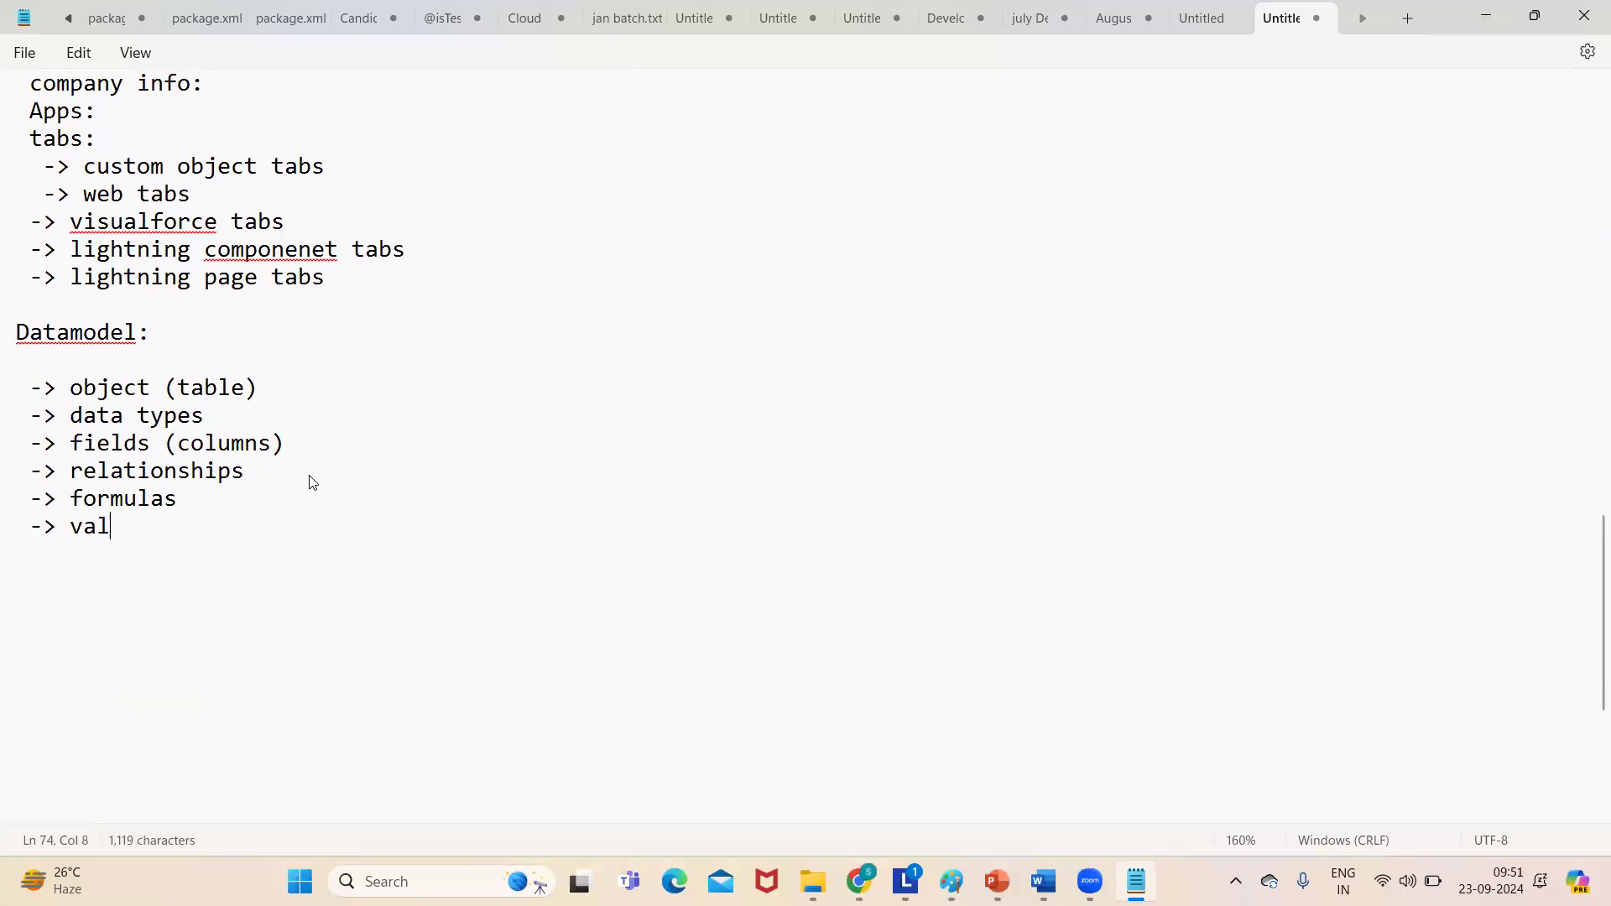
text(idation )
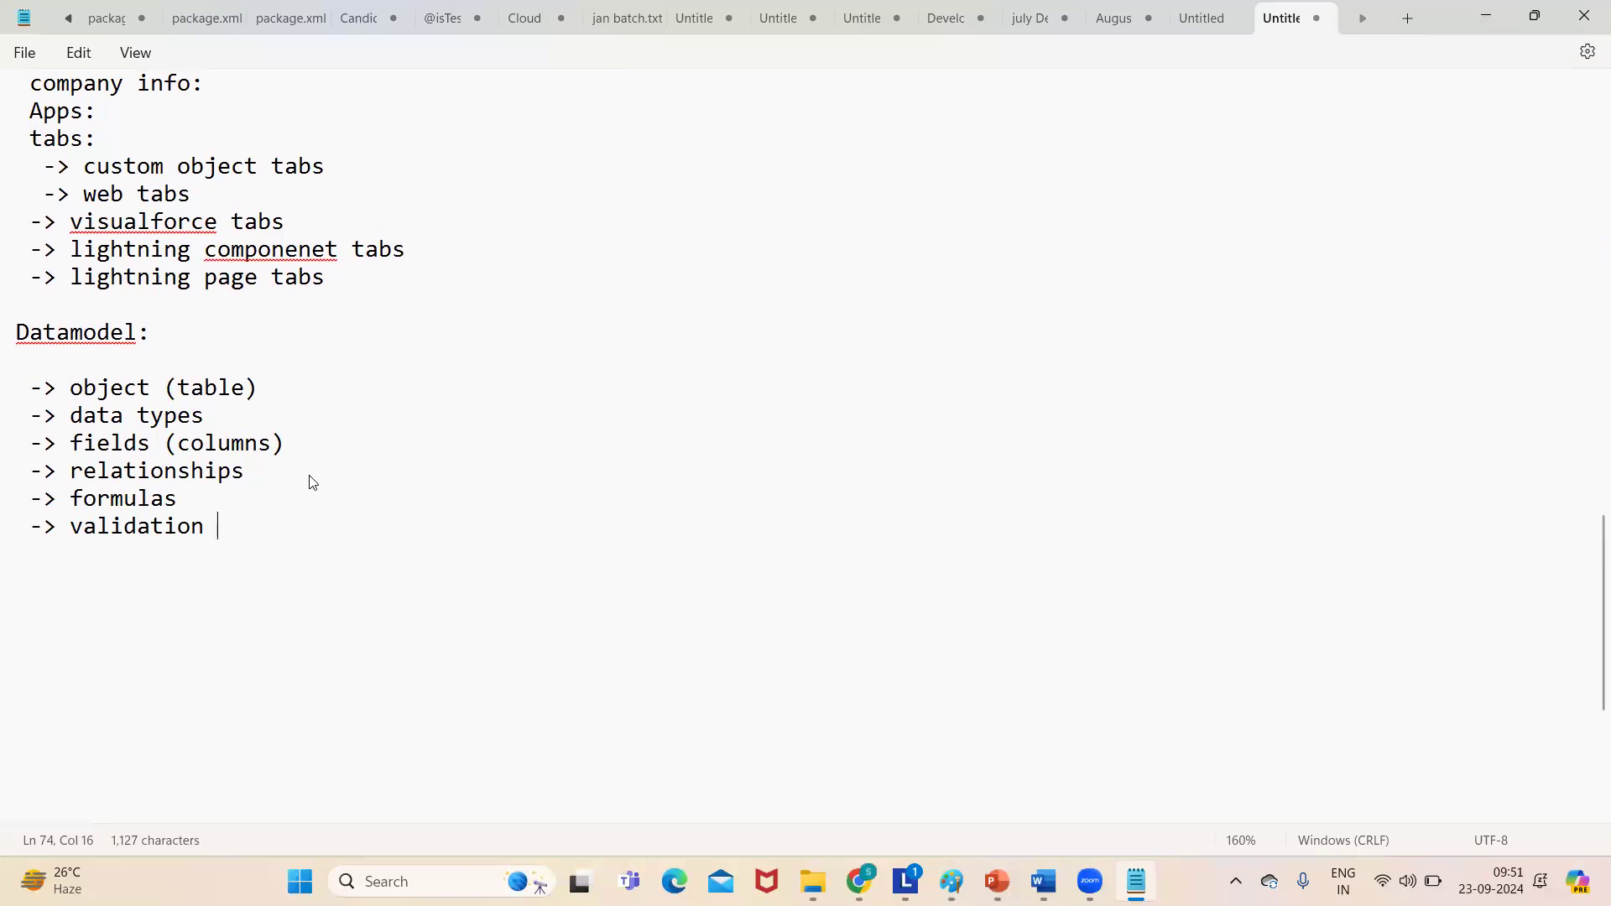
text(rules)
key(Return)
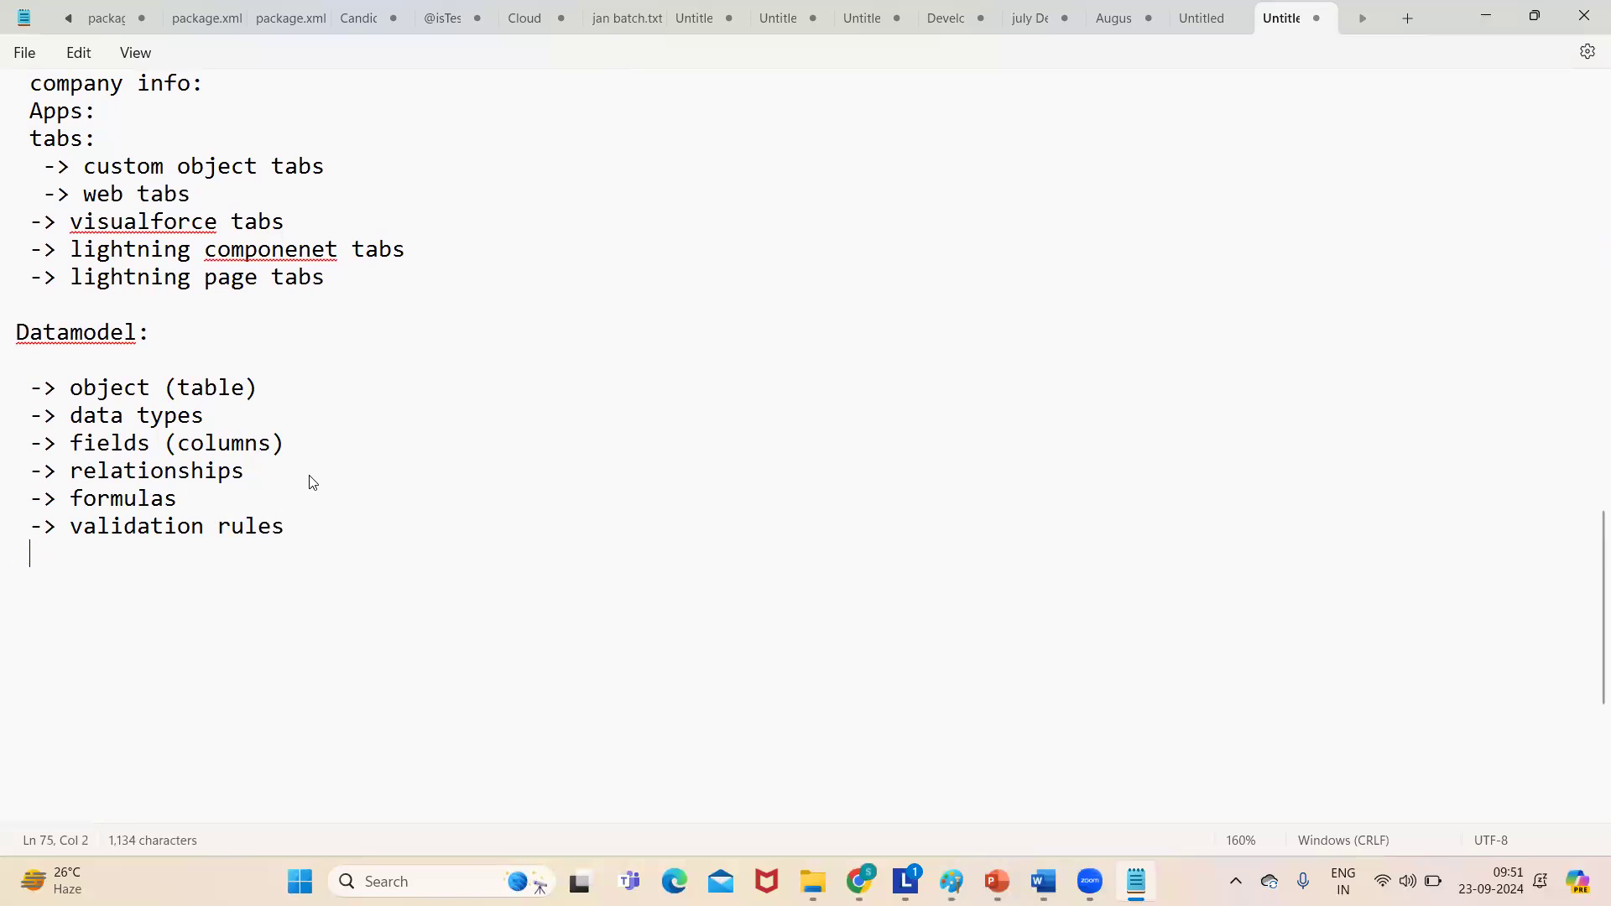
text(-> pagelay)
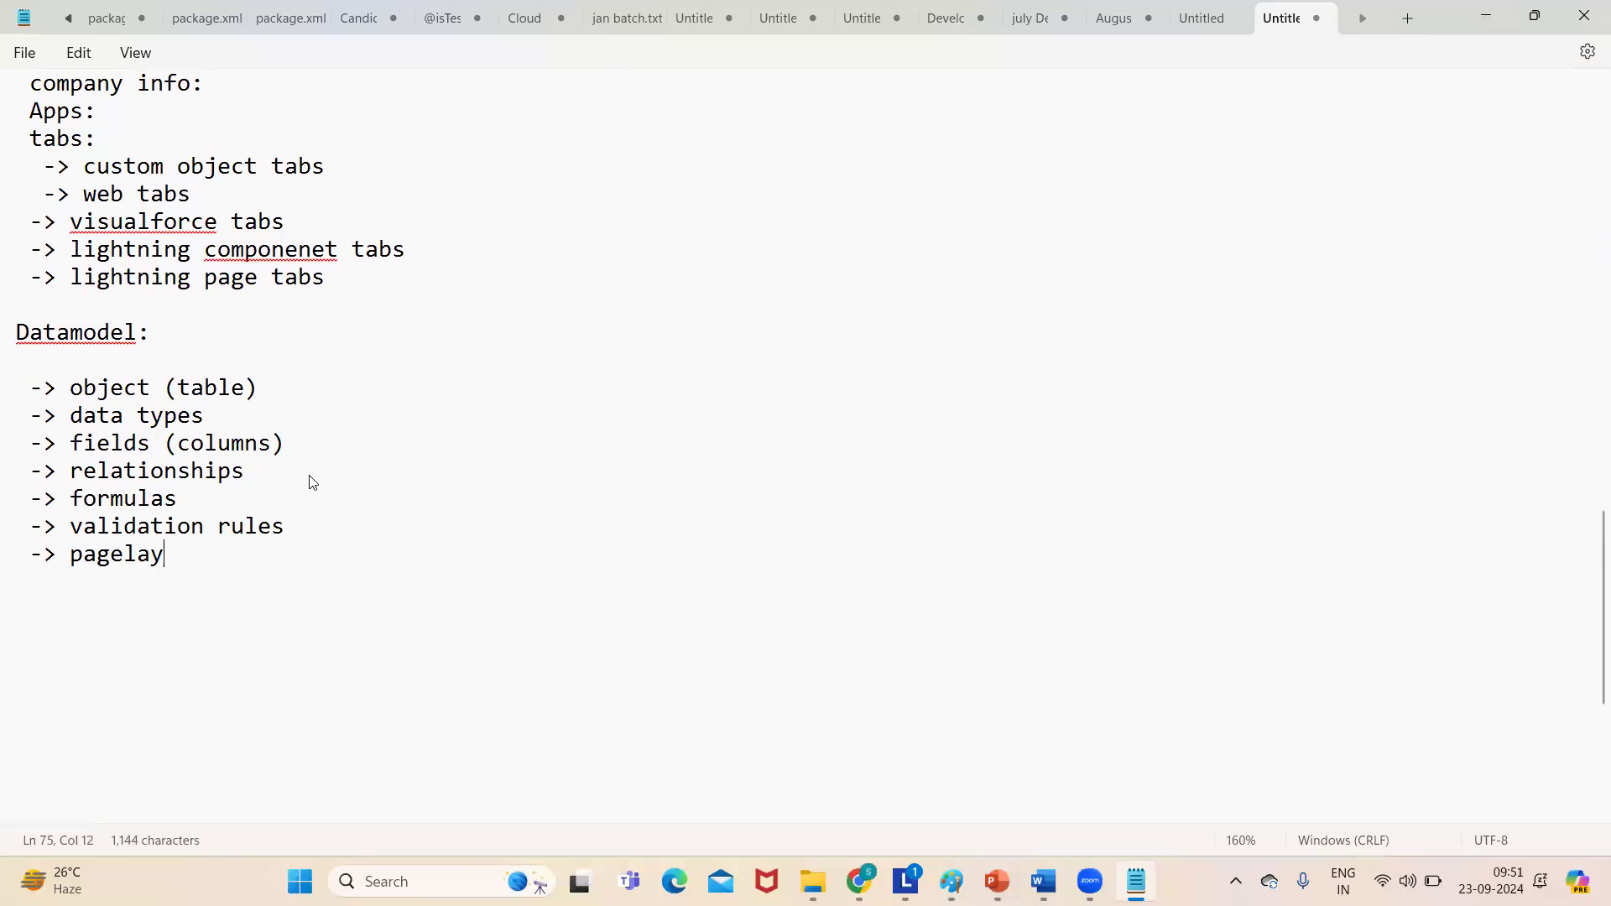
text(outs)
- Add an aligned '-> record types' entry, then start a 'Security:' heading below
key(Return)
text(->)
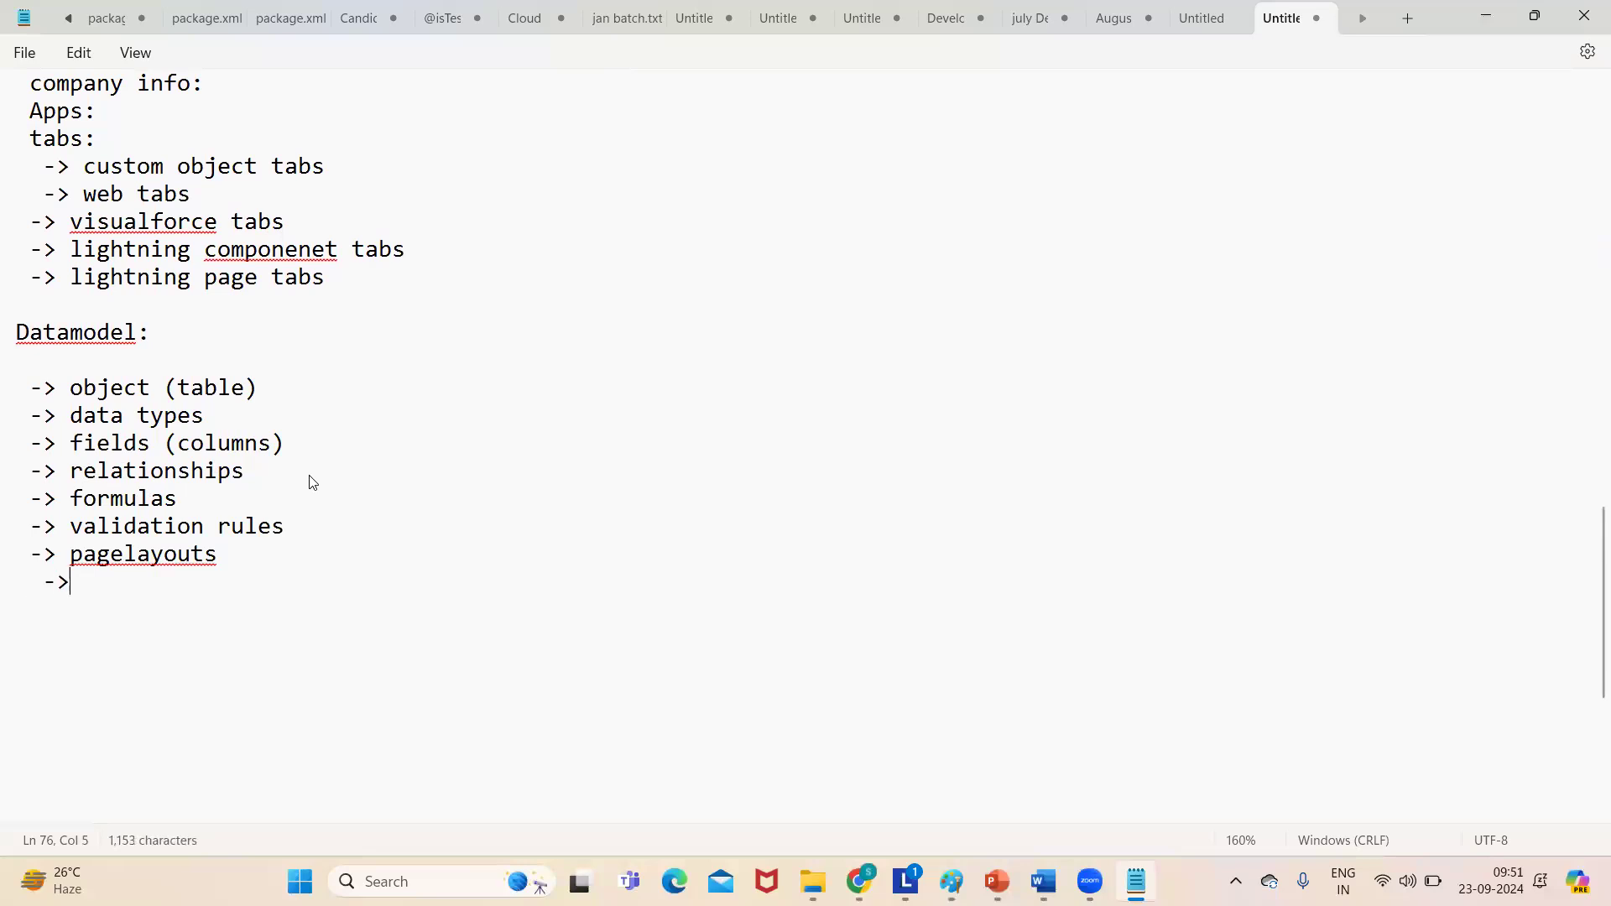
key(Left)
key(Left)
key(BackSpace)
key(Right)
key(Down)
click(111, 585)
text(record types)
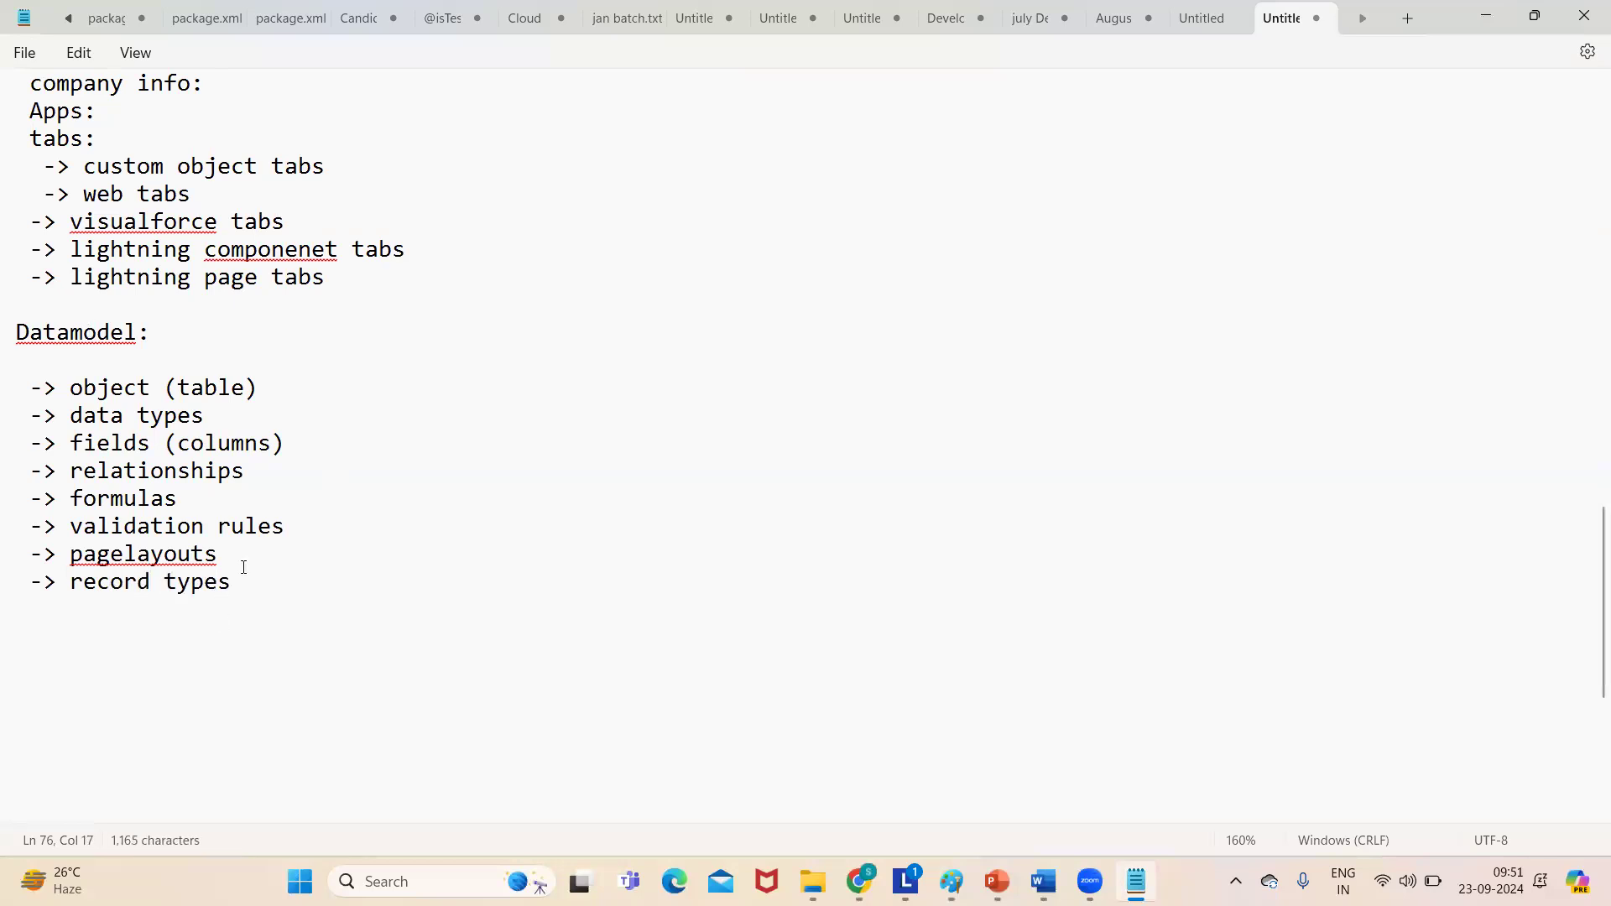
key(Return)
key(Return)
text(Security:)
- Highlight the eight Datamodel entries from object (table) through record types
drag(70, 388, 257, 581)
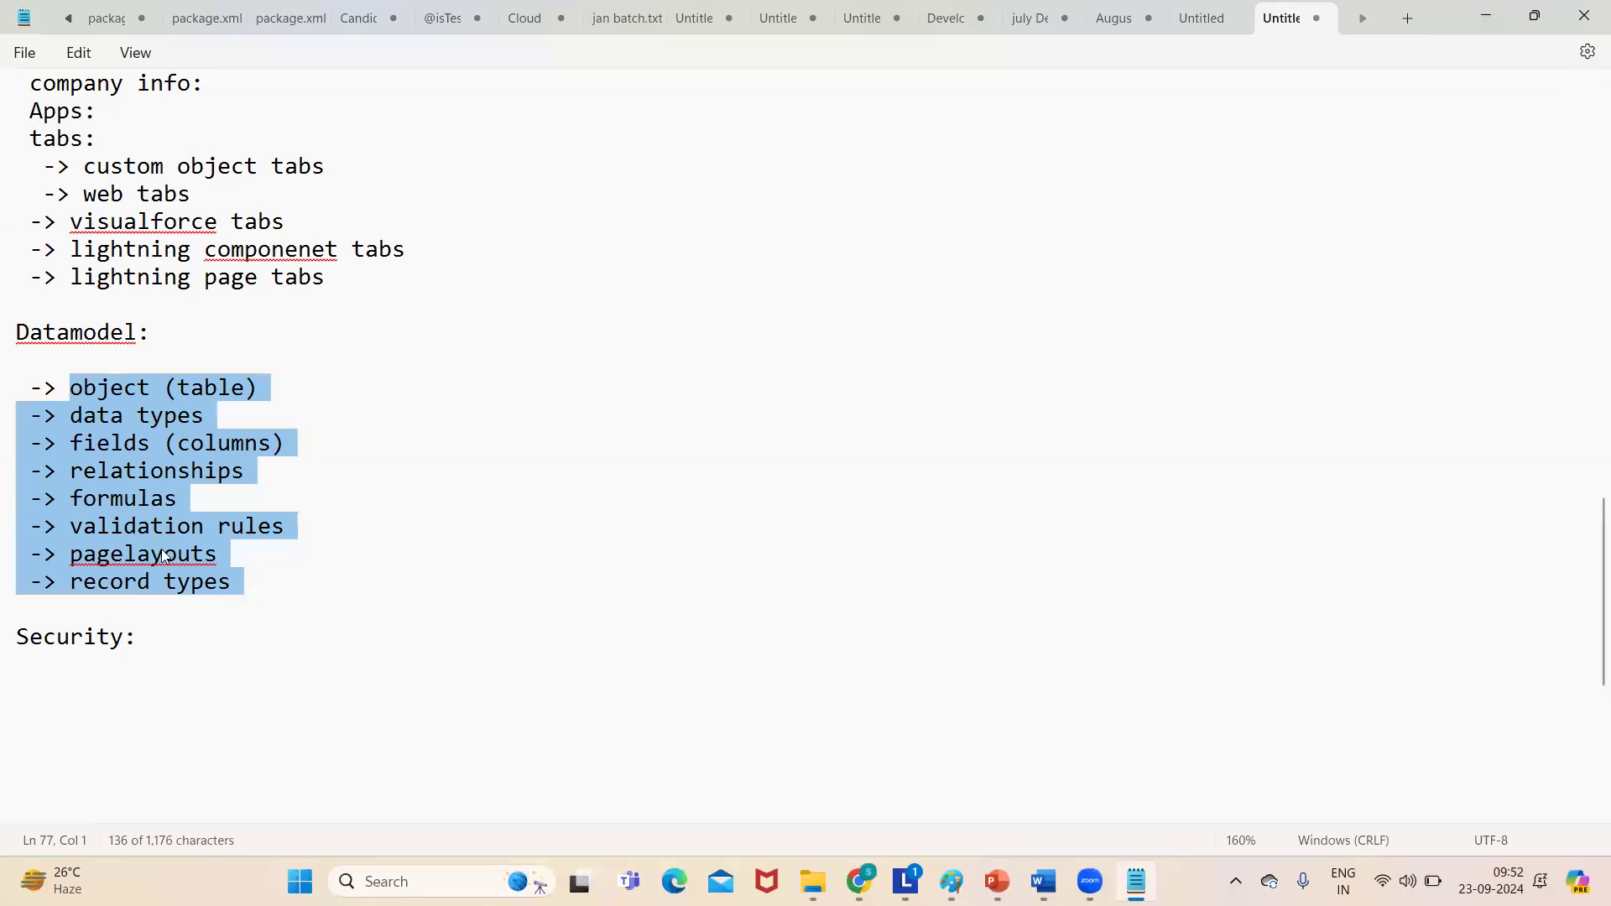
click(62, 342)
click(333, 465)
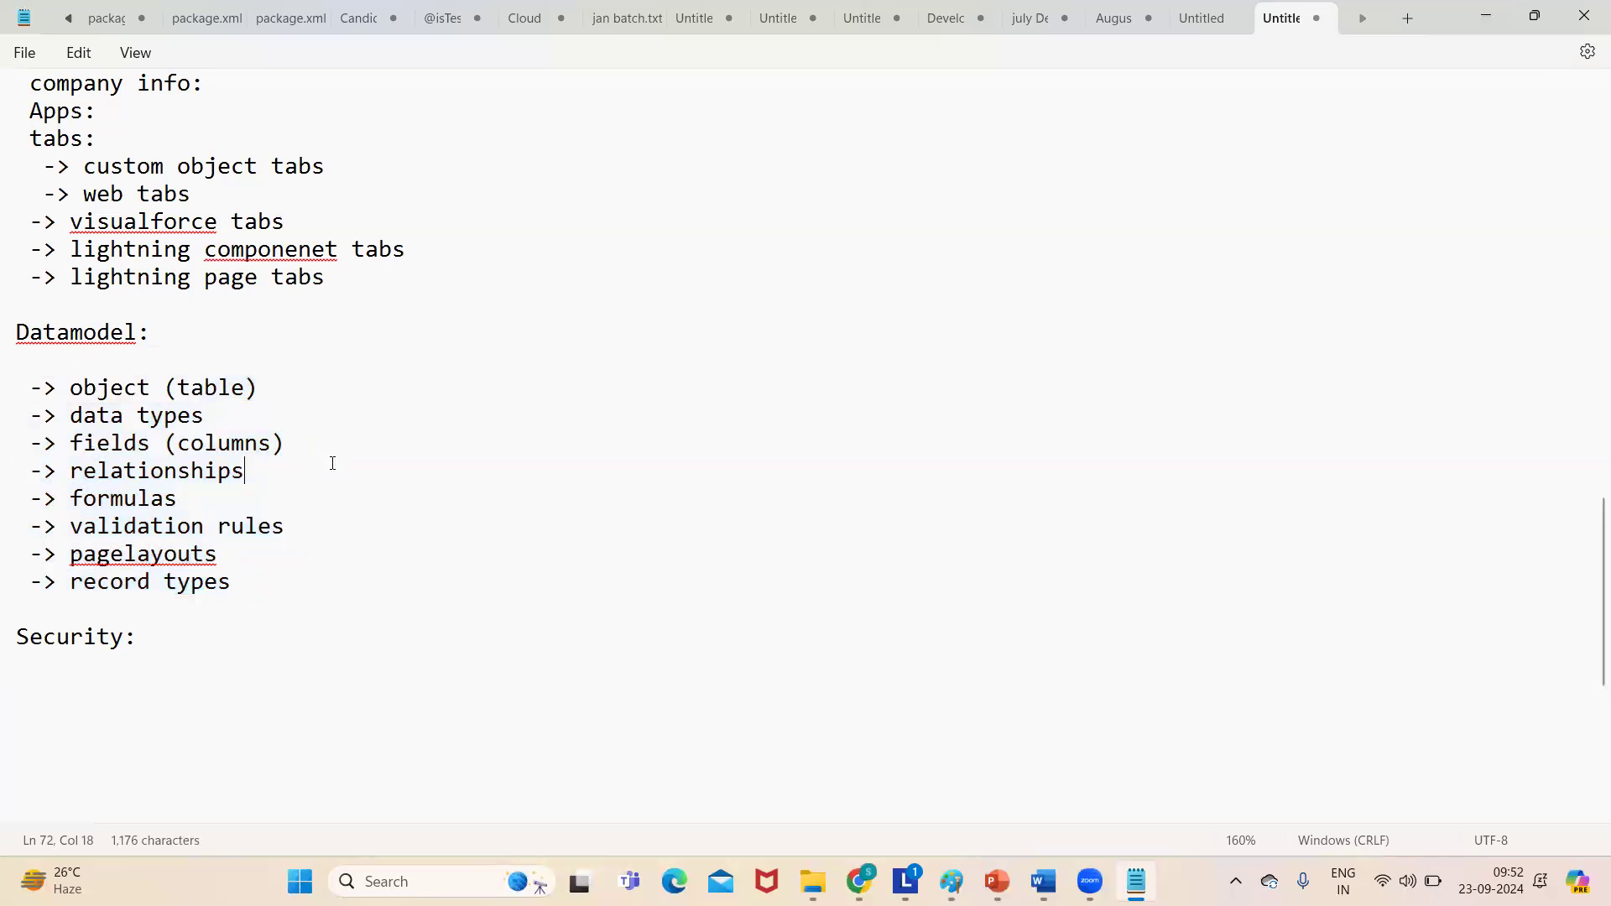
drag(58, 389, 242, 573)
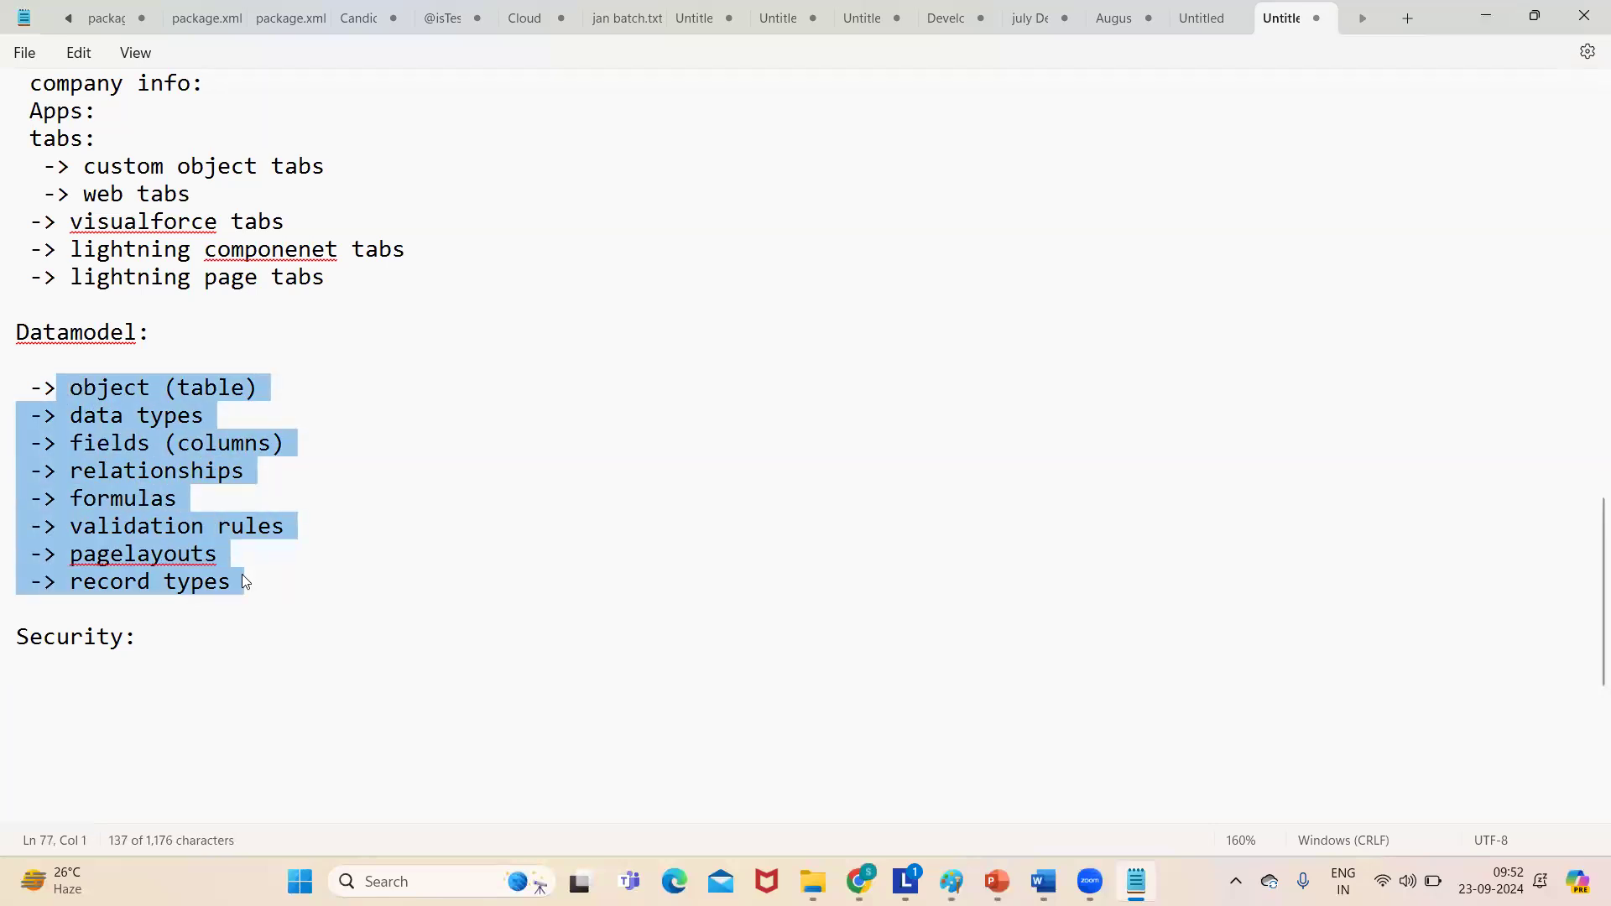
click(352, 579)
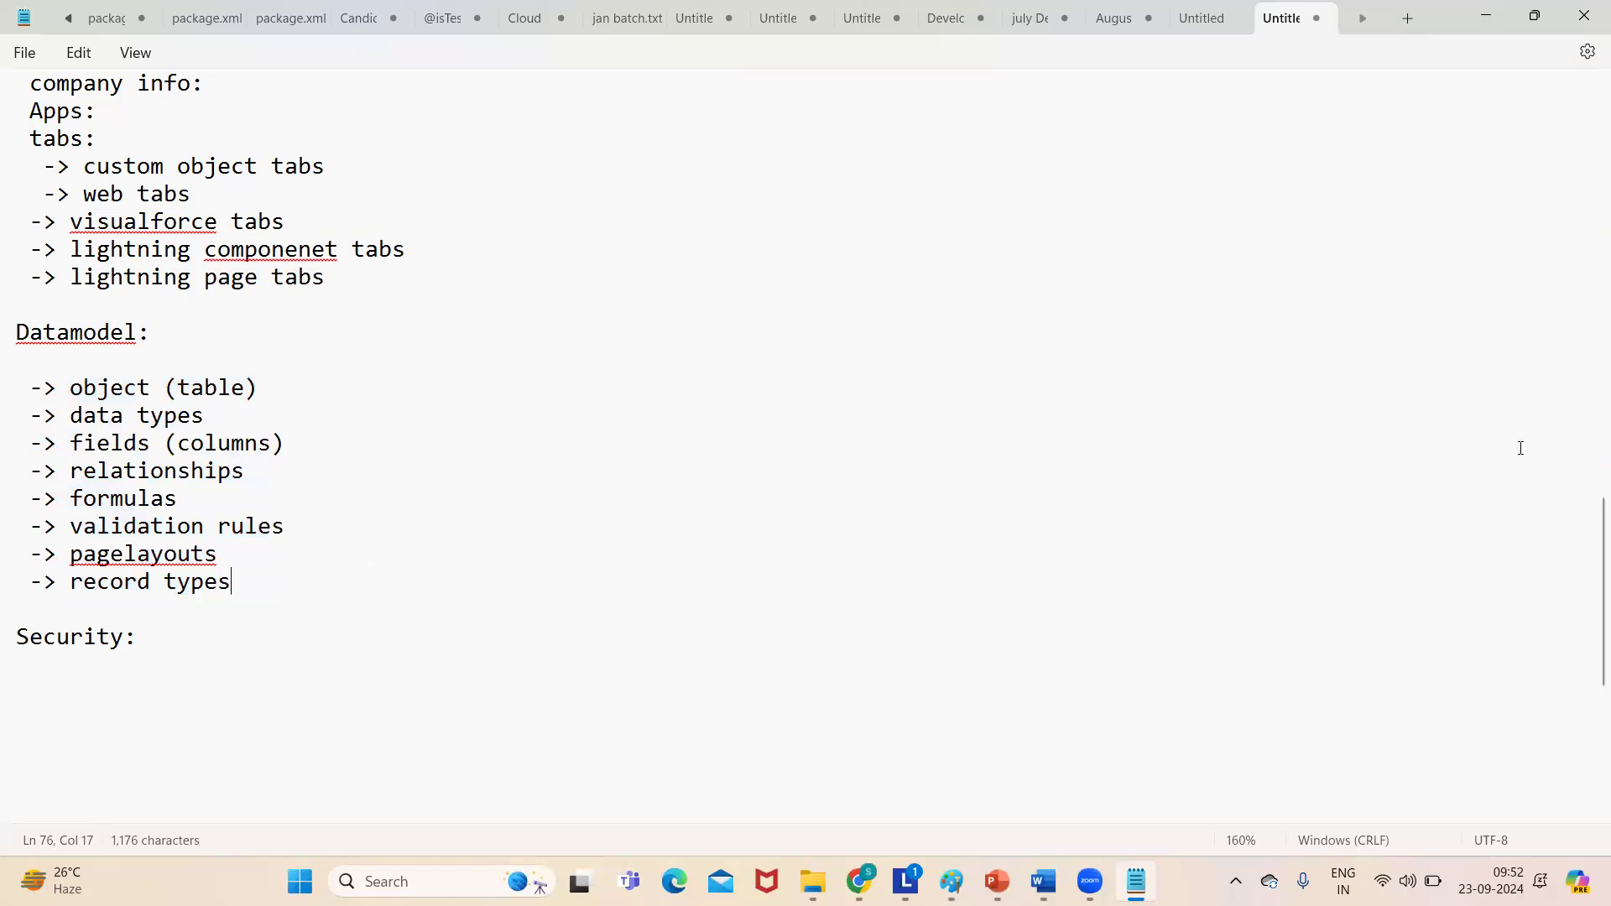
scroll(1588, 515, up, 1)
scroll(1588, 515, up, 4)
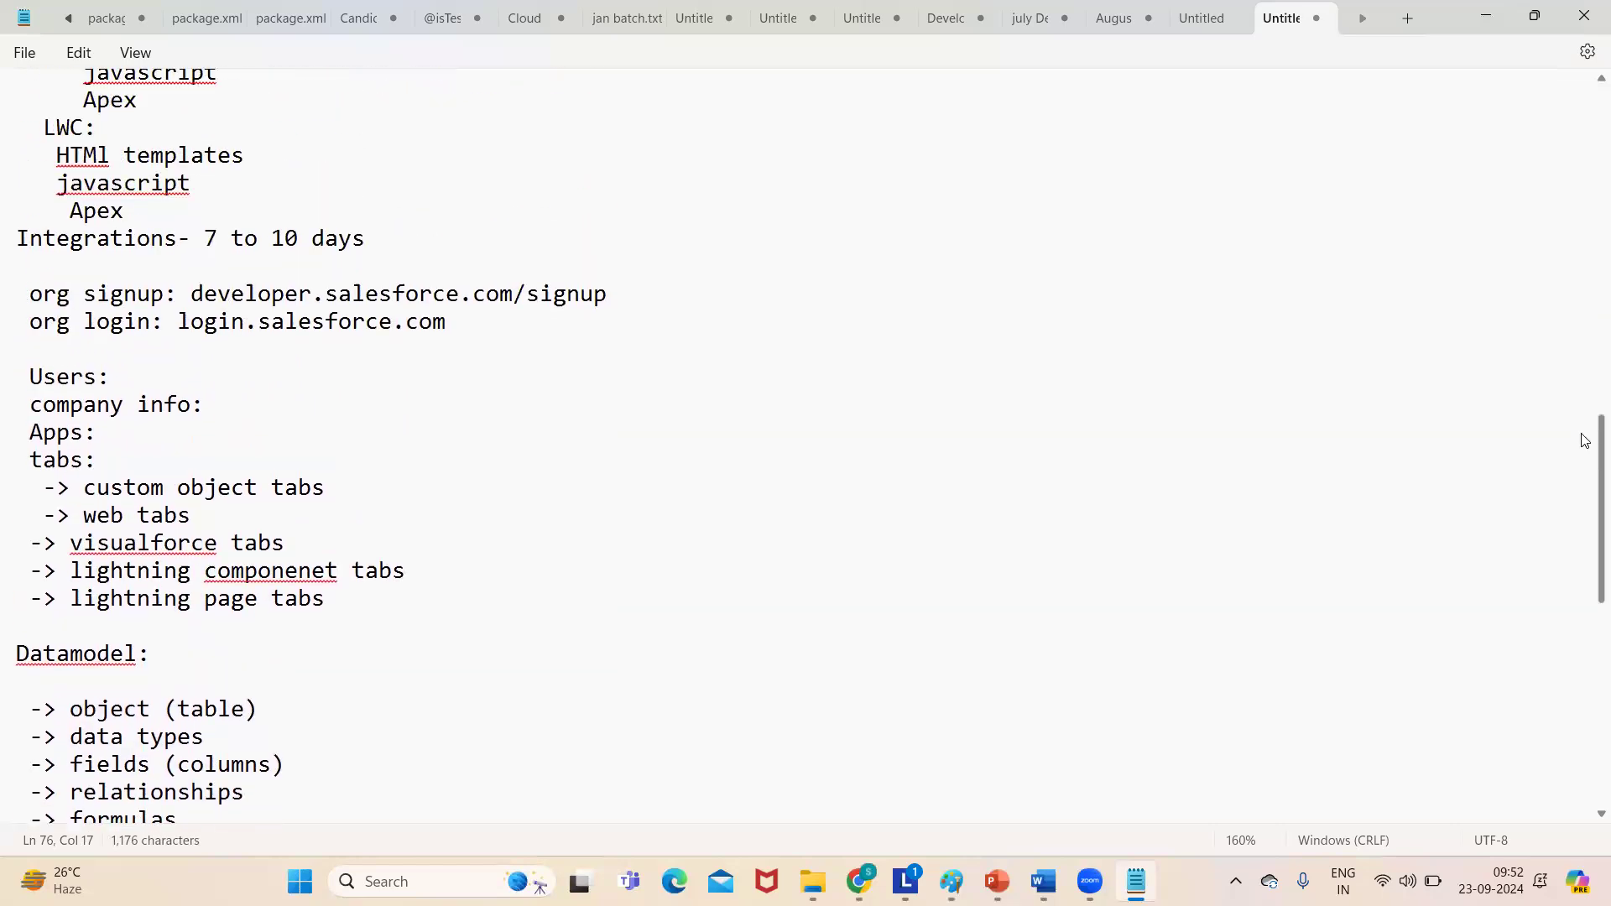
scroll(1564, 395, up, 2)
scroll(1562, 417, down, 2)
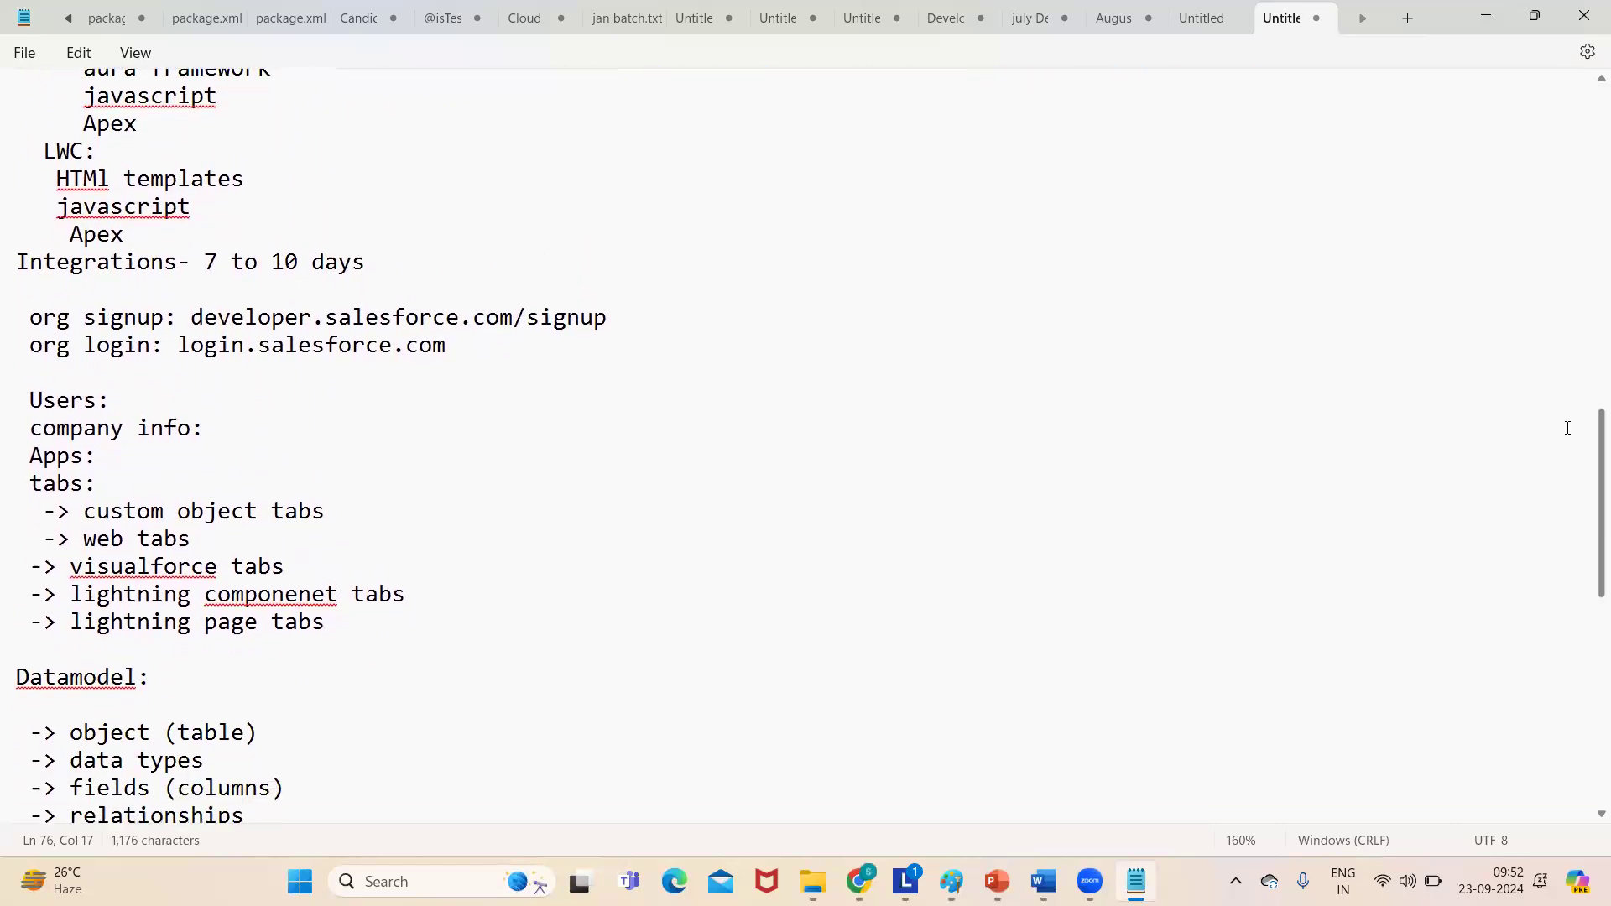
double_click(65, 404)
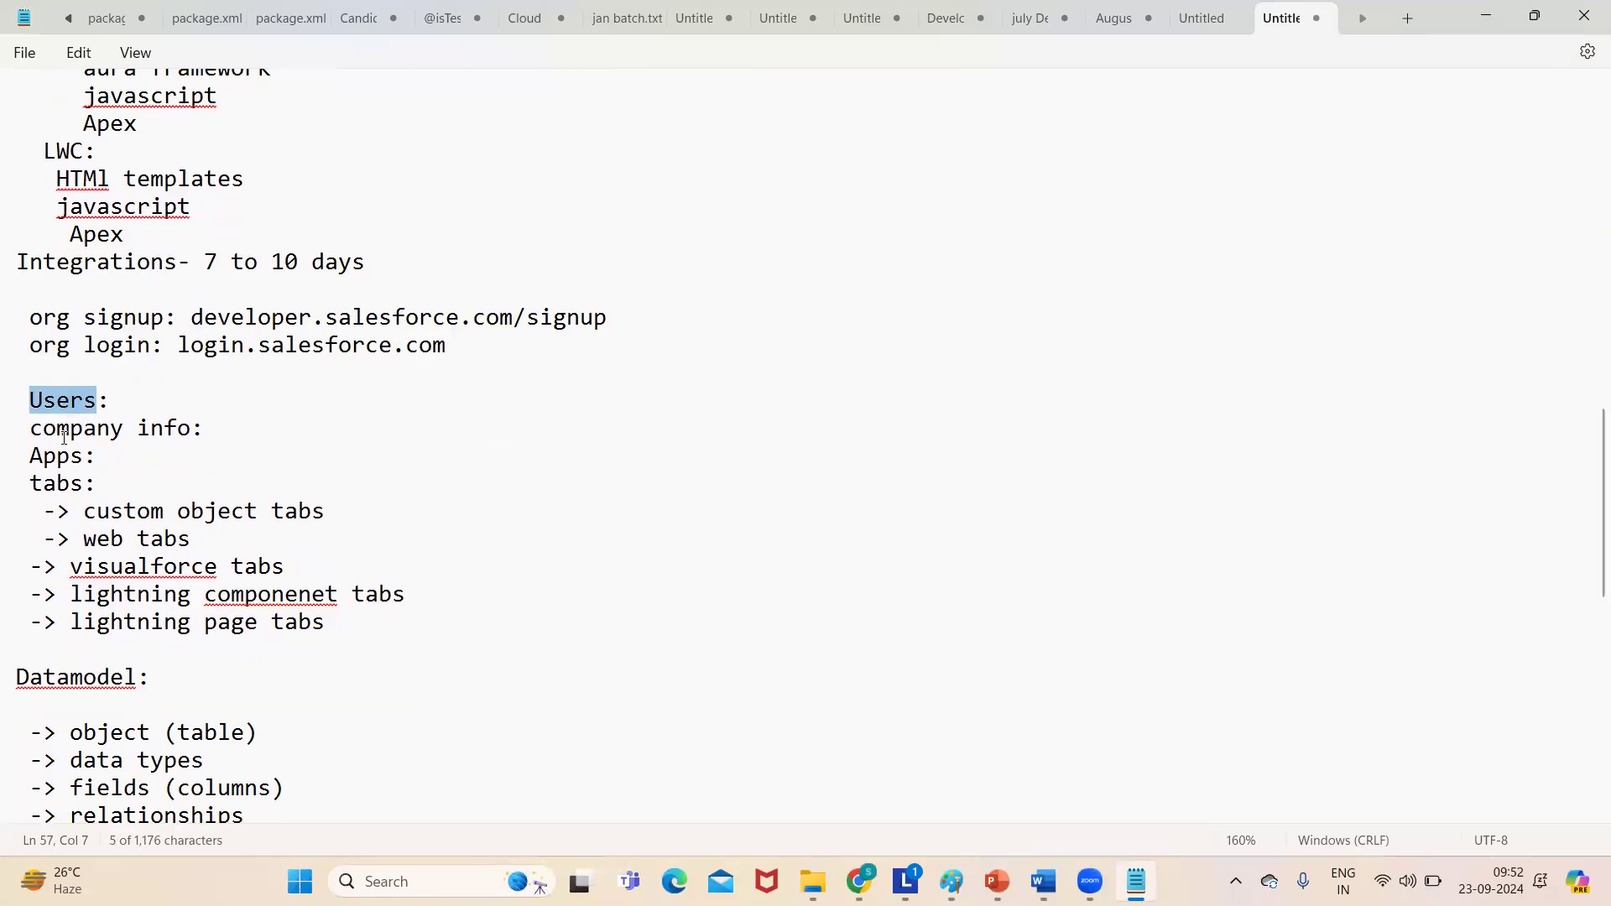
double_click(67, 430)
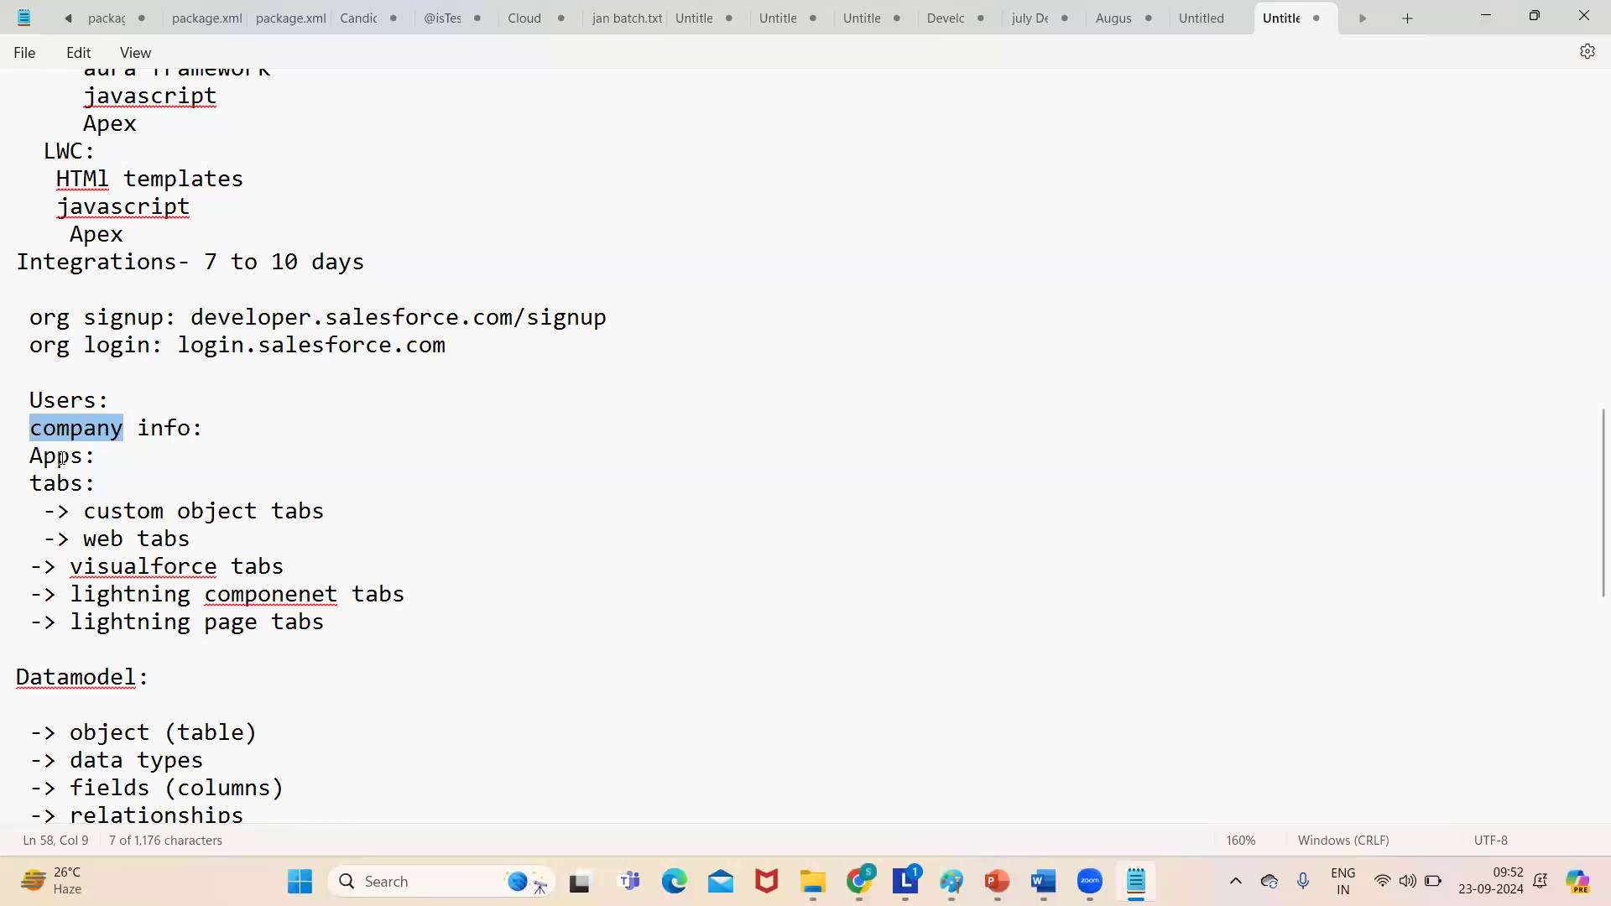
click(22, 439)
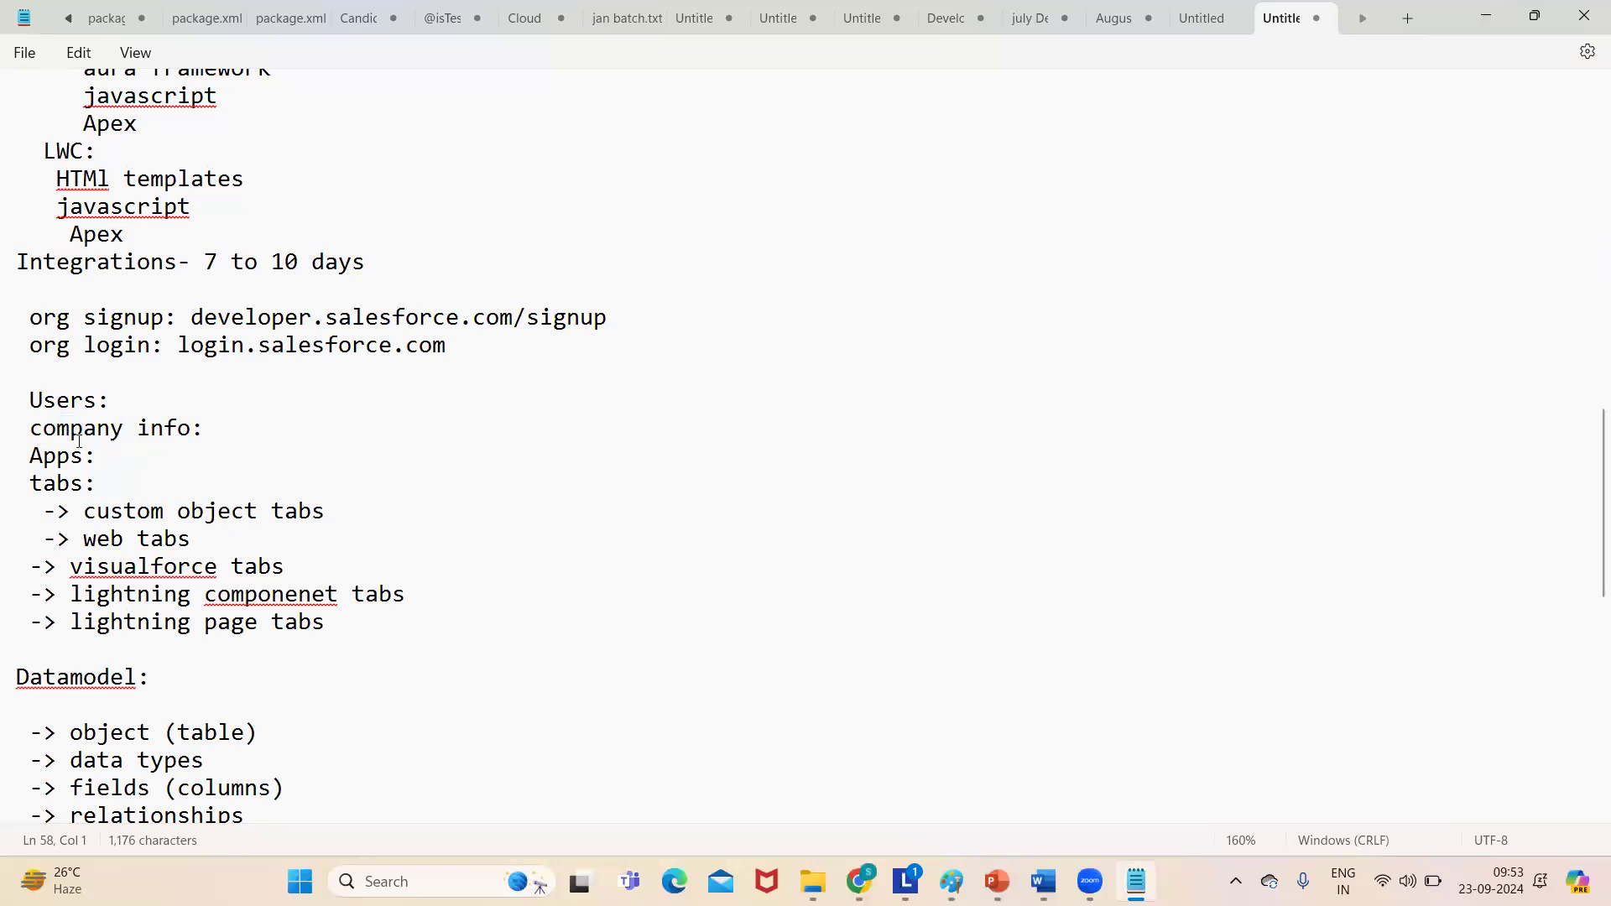
key(shift+Down)
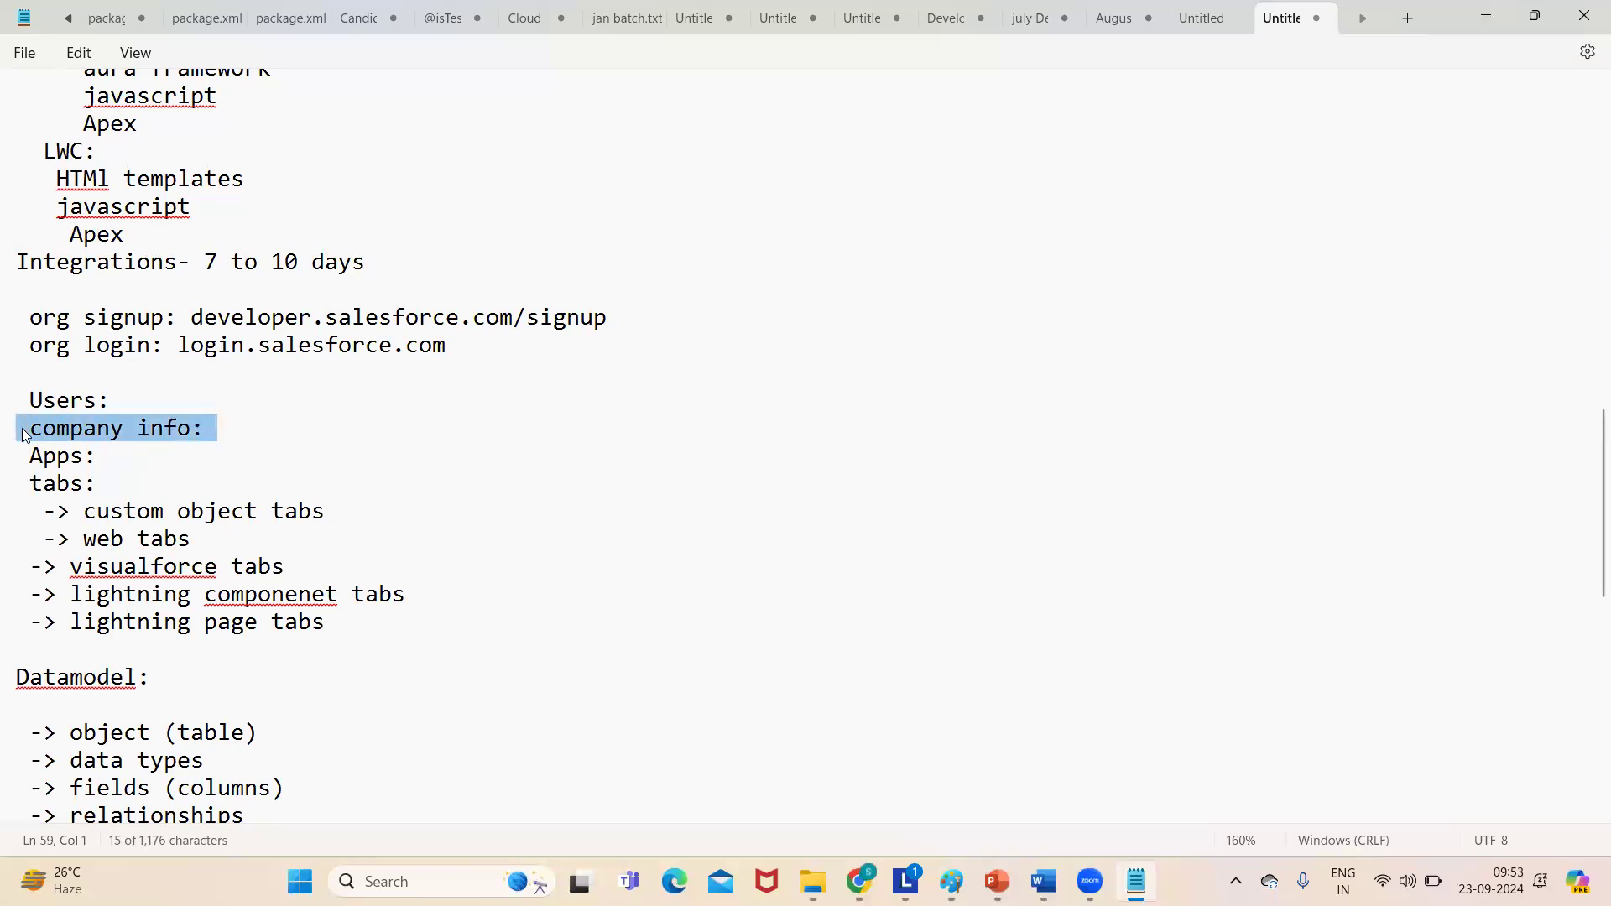
click(213, 434)
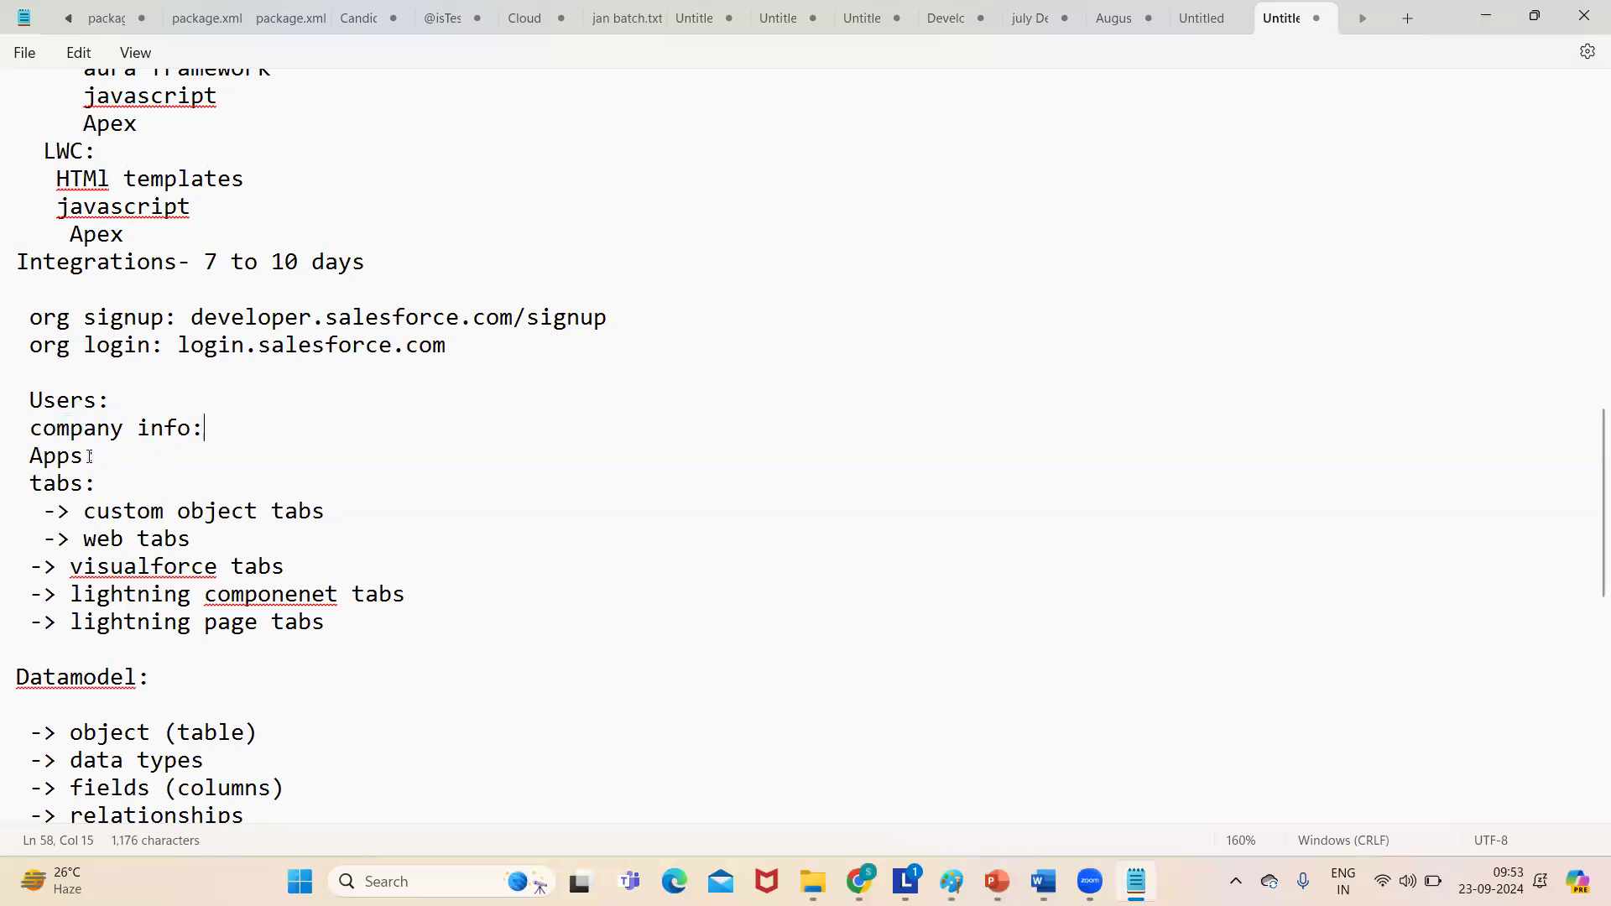
drag(29, 429, 218, 420)
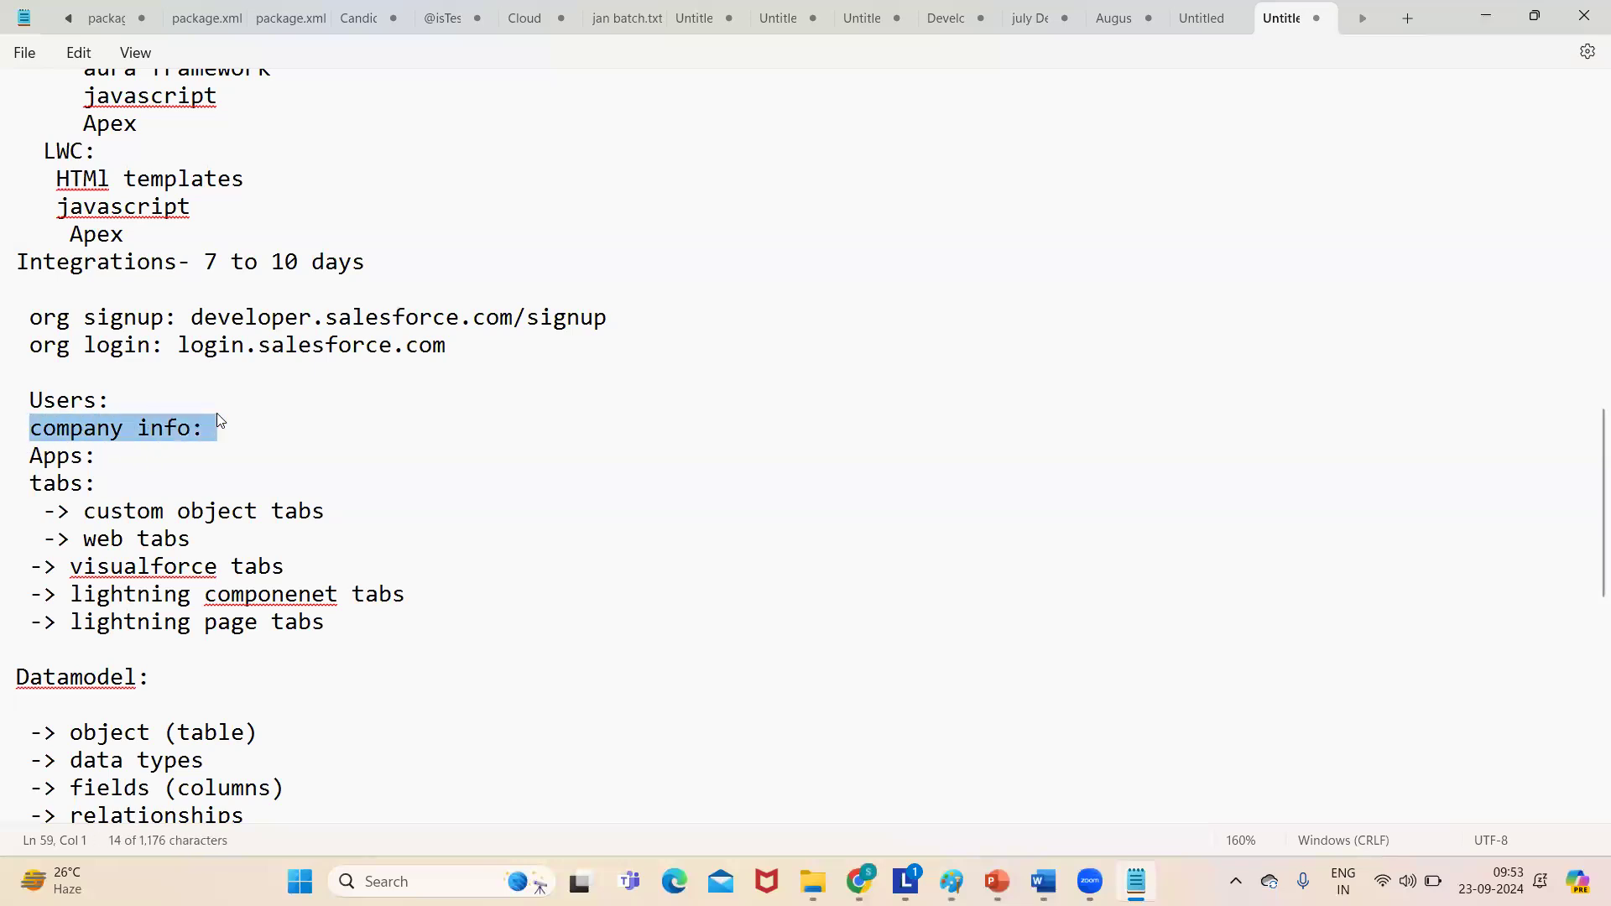
double_click(57, 462)
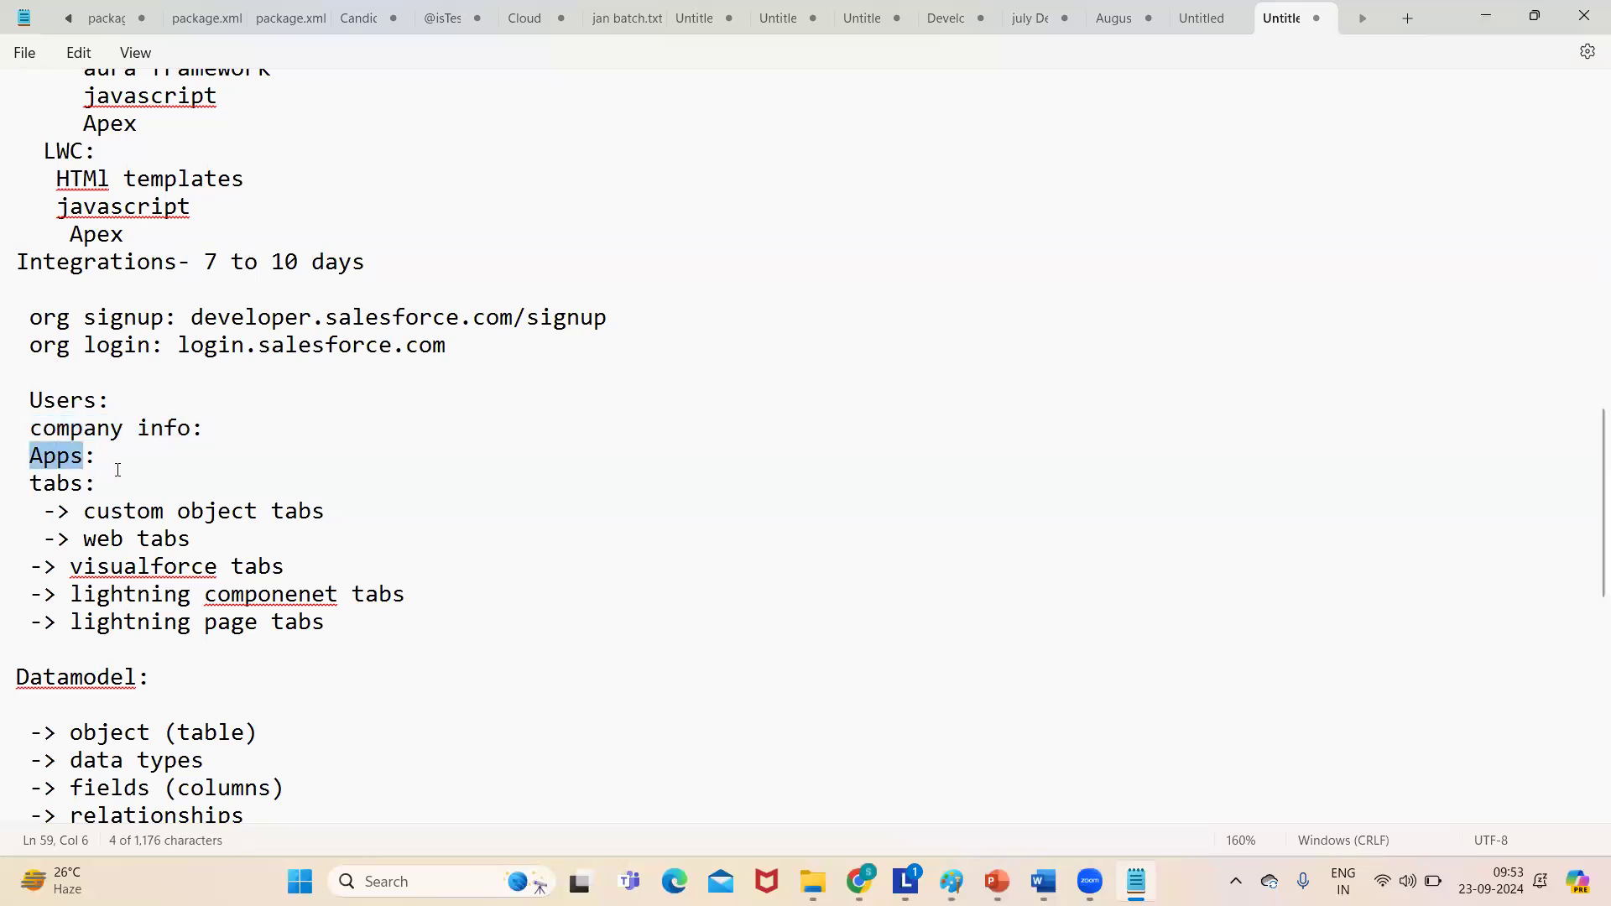
click(21, 454)
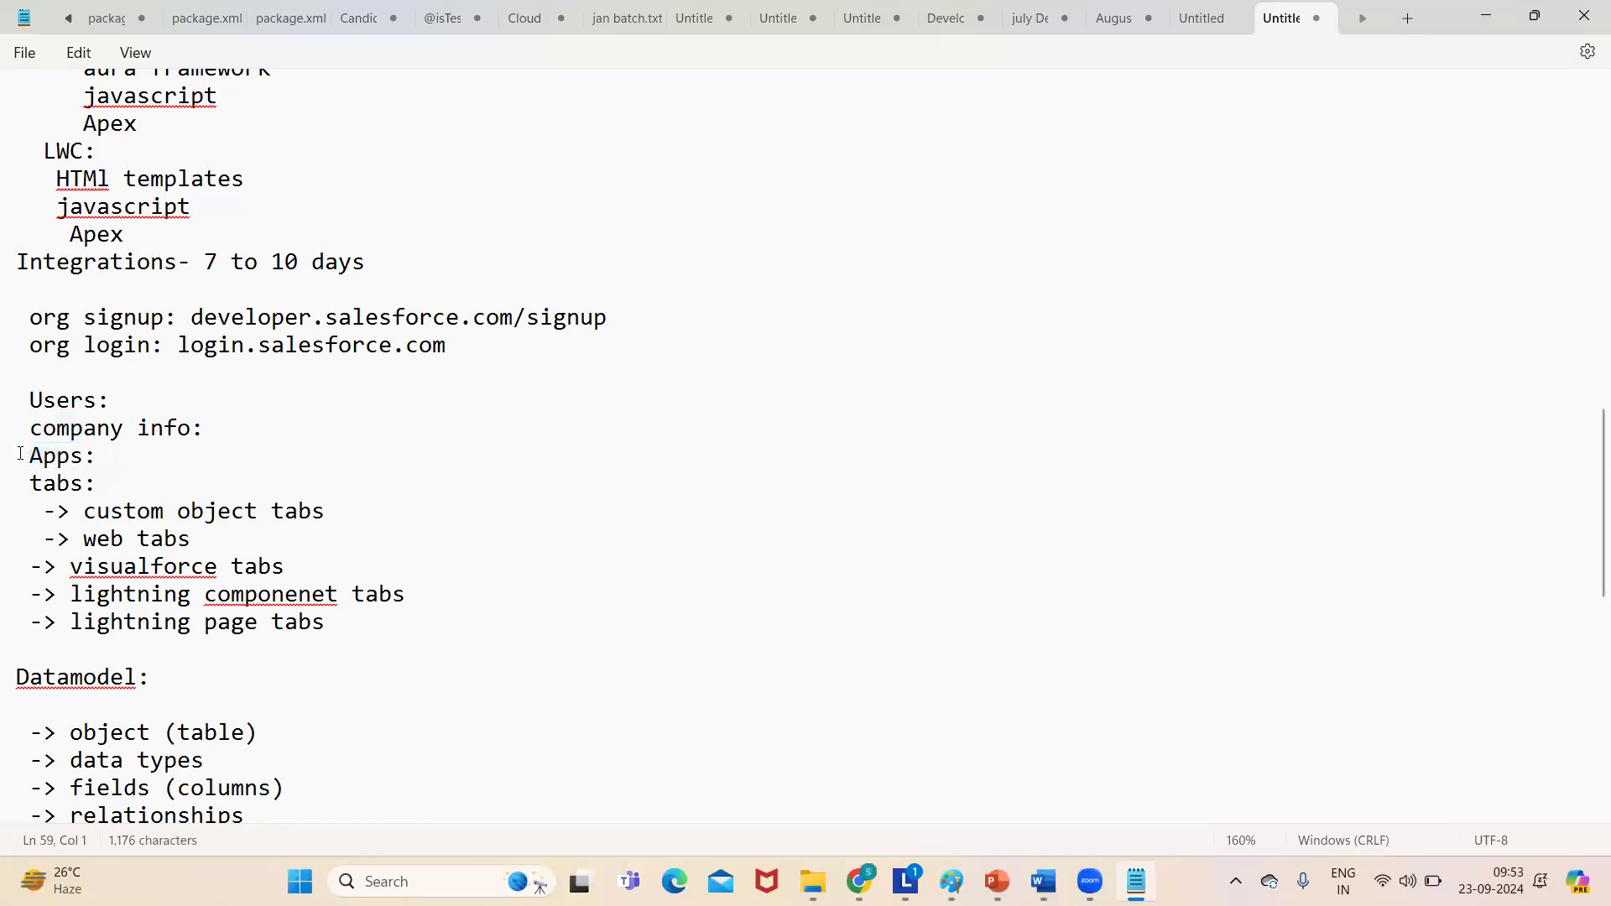
drag(20, 454, 144, 472)
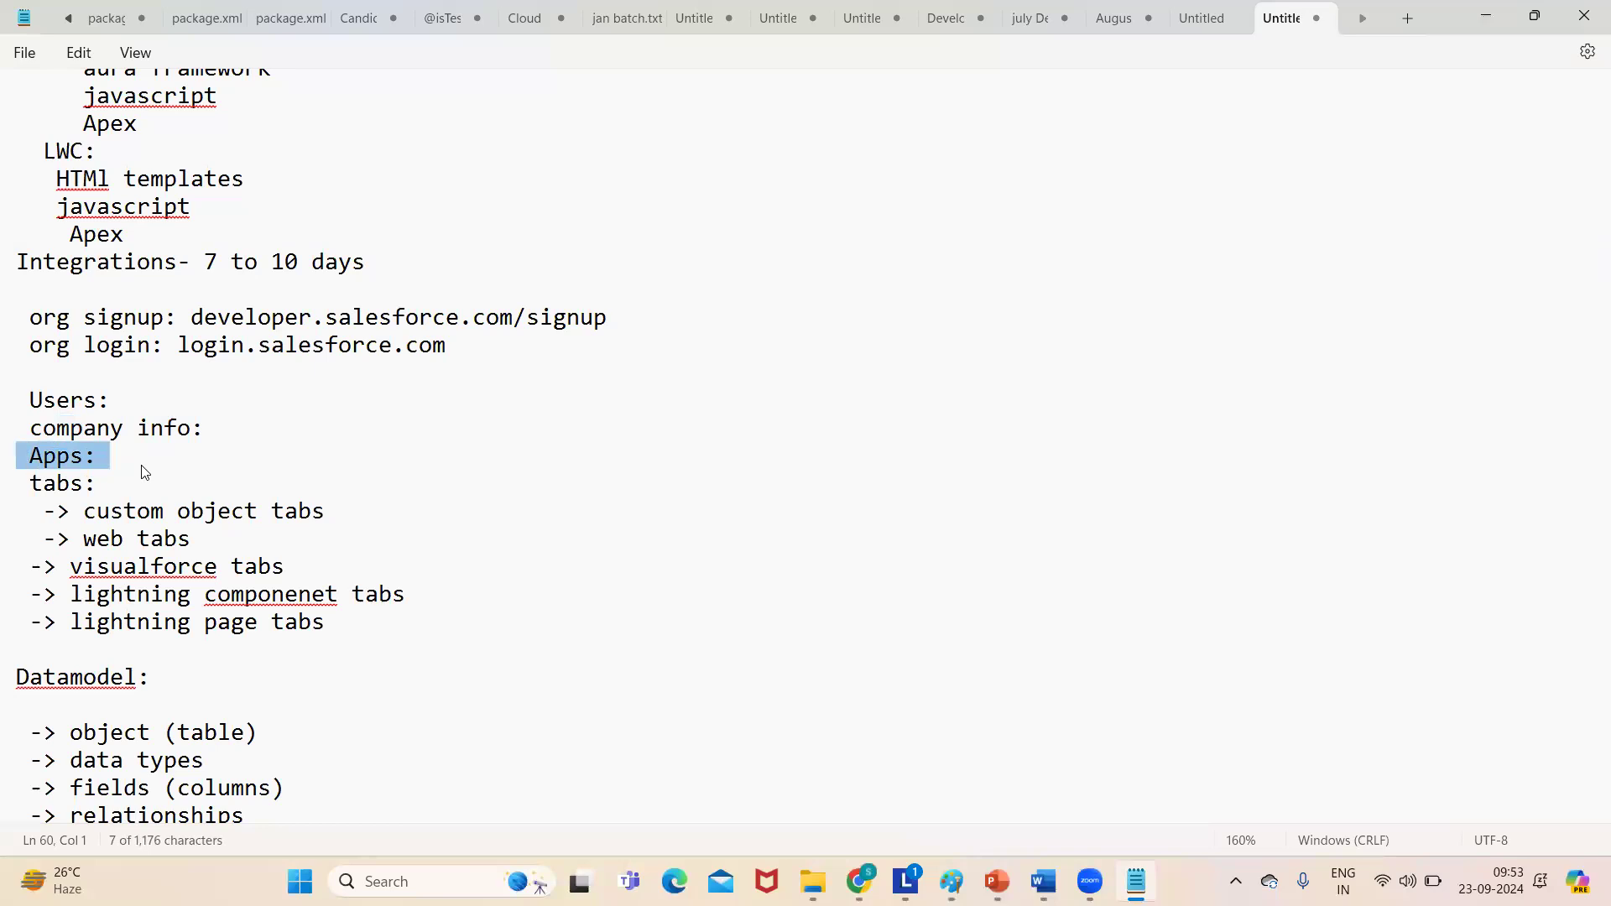
click(198, 465)
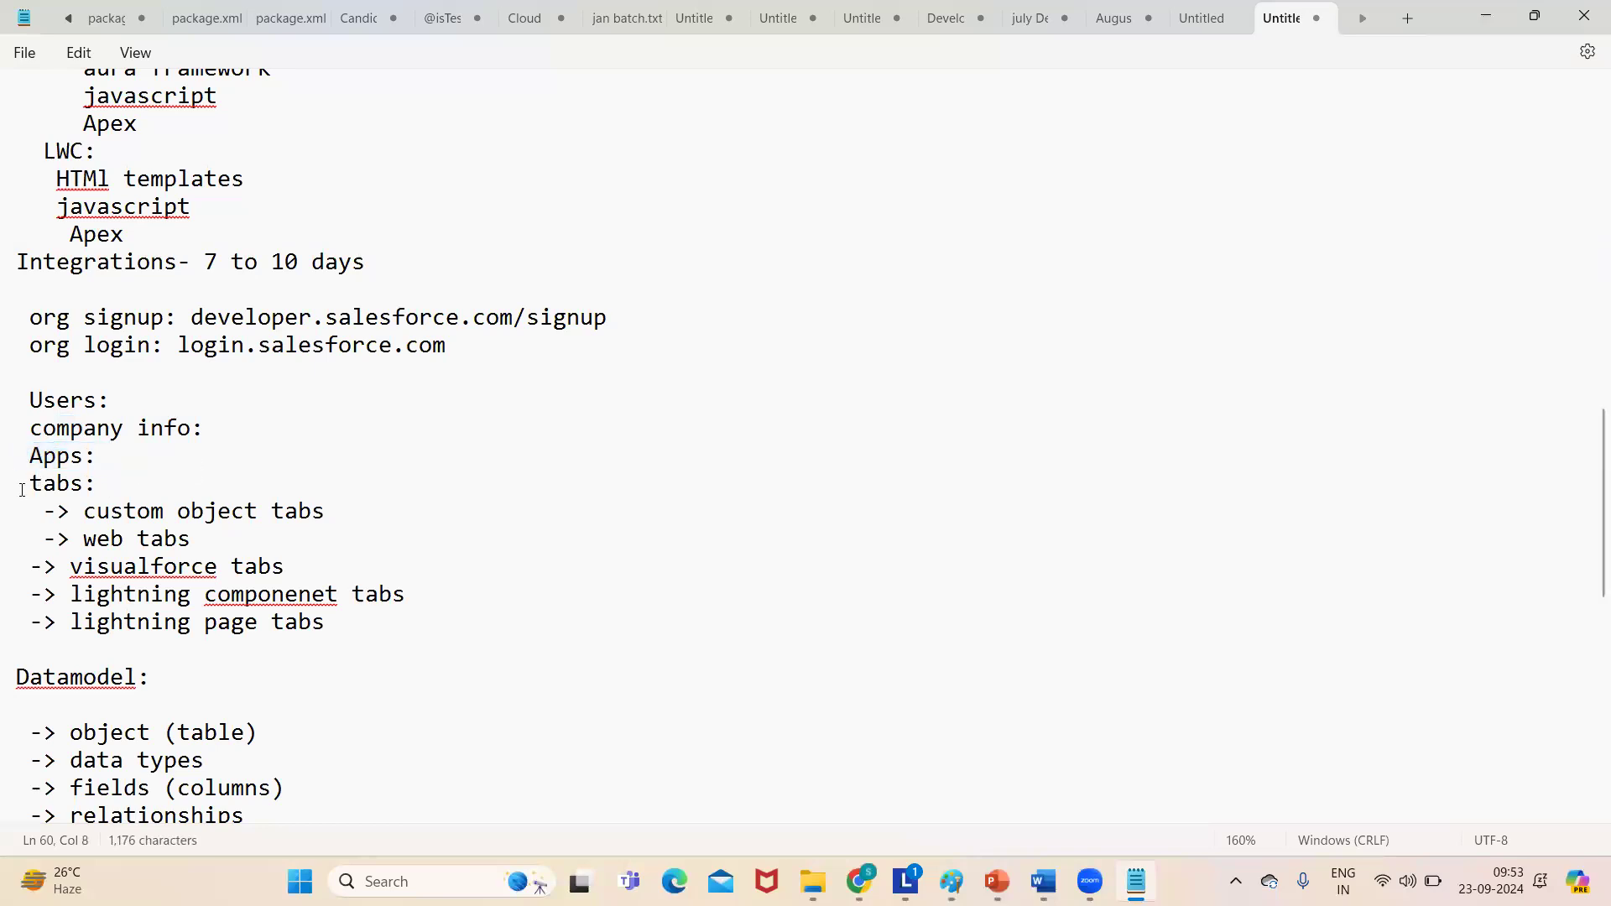
drag(20, 487, 113, 477)
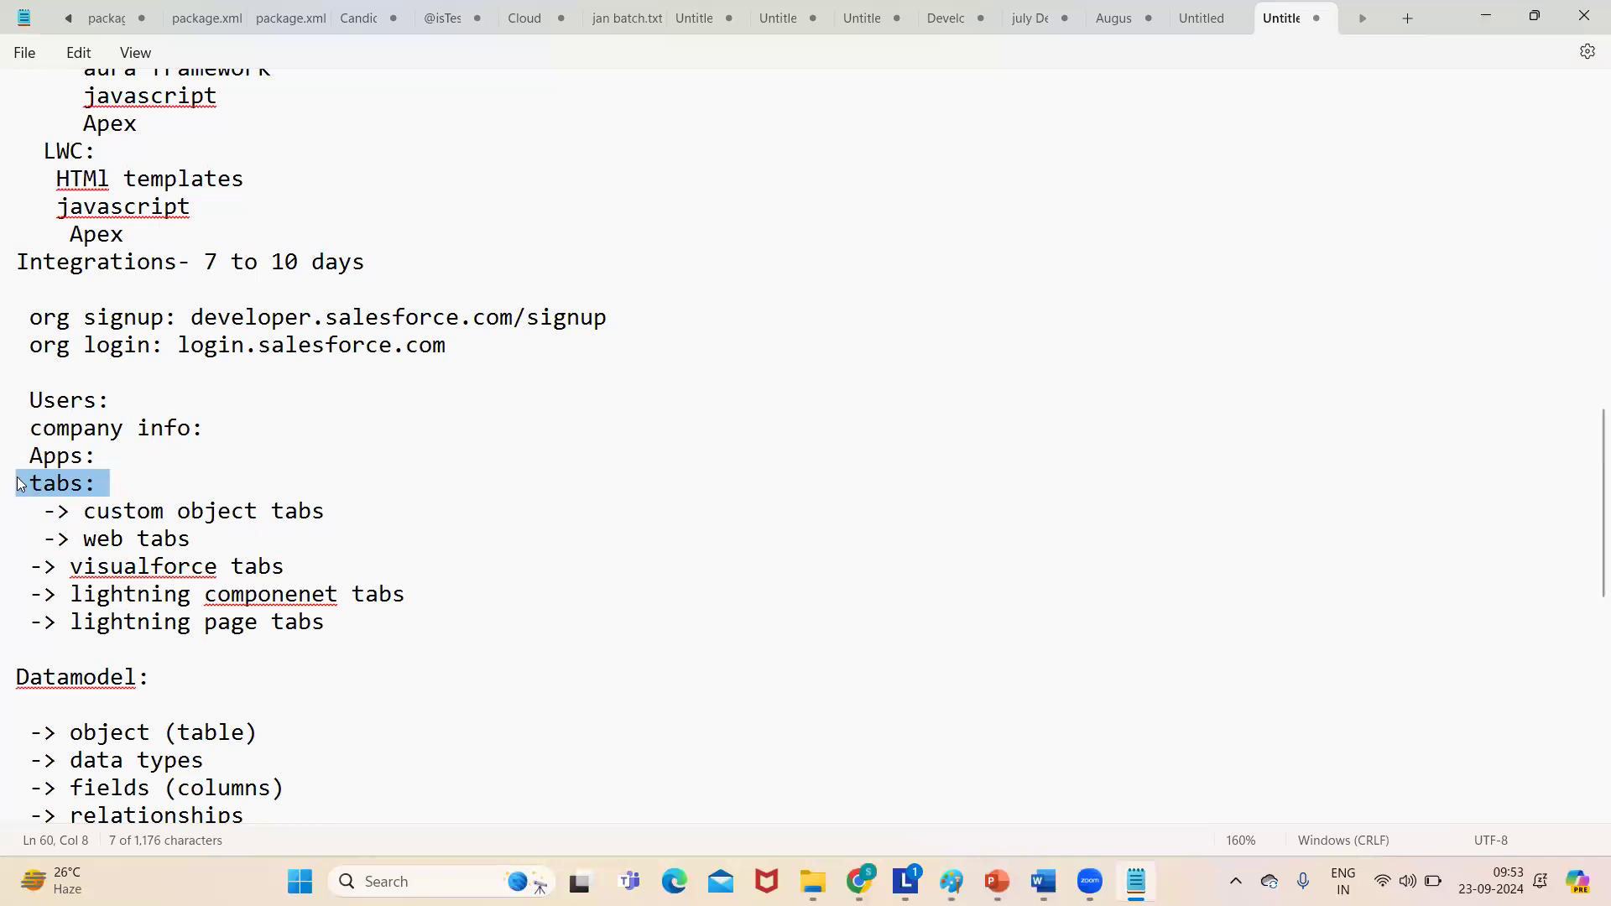
drag(82, 513, 365, 640)
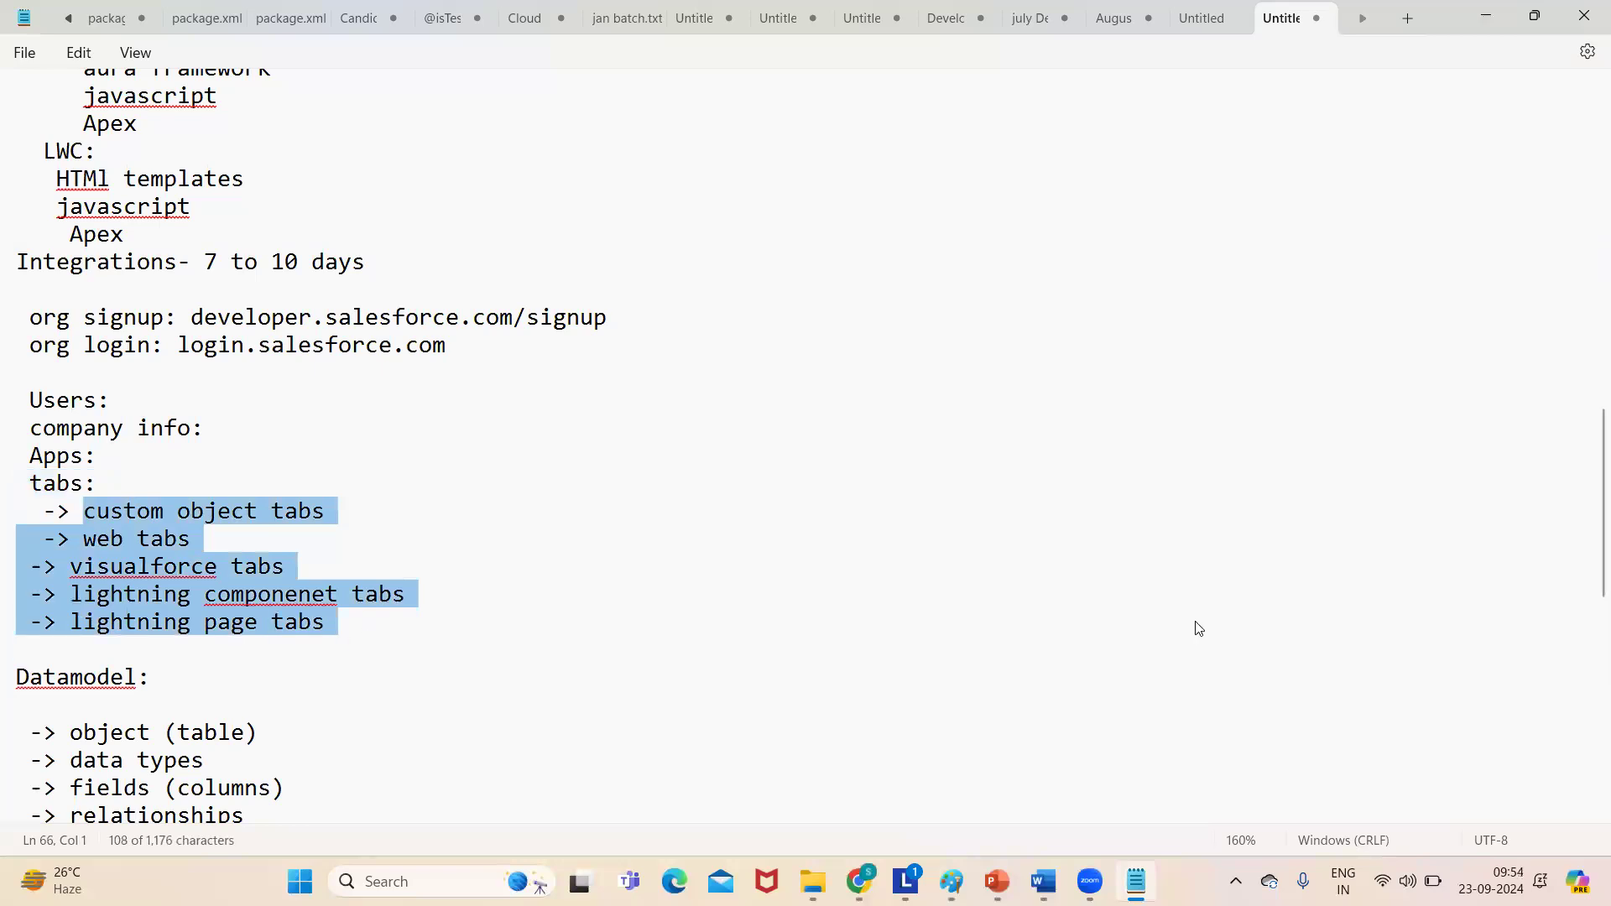
scroll(1588, 707, down, 1)
scroll(1588, 706, down, 8)
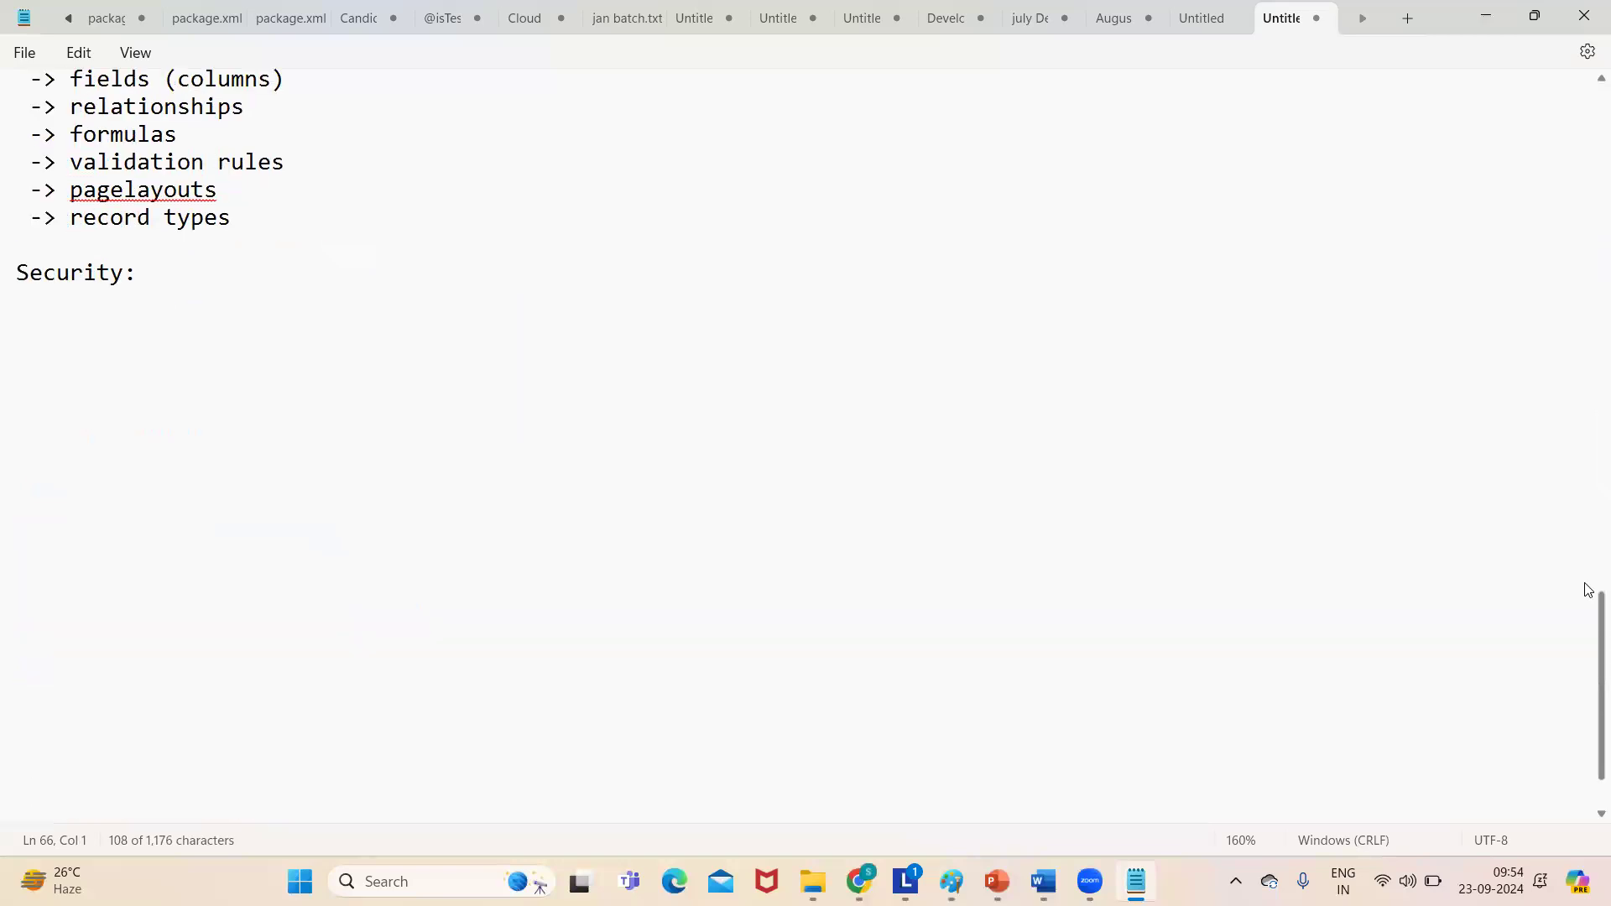
scroll(1585, 586, up, 9)
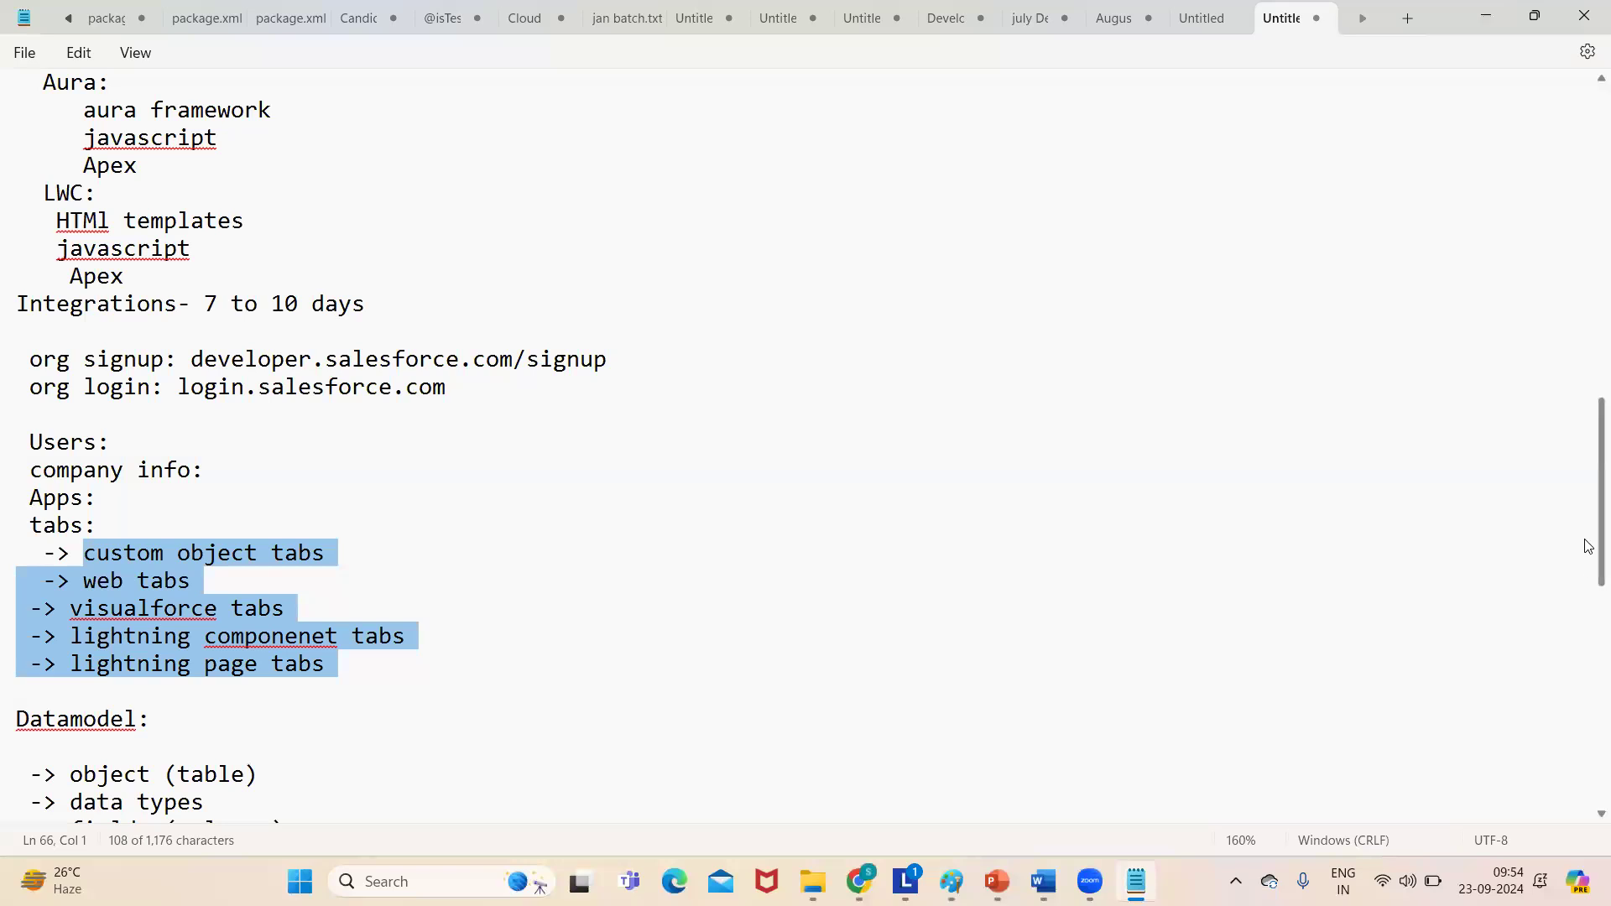
scroll(1587, 588, down, 1)
scroll(1586, 587, down, 2)
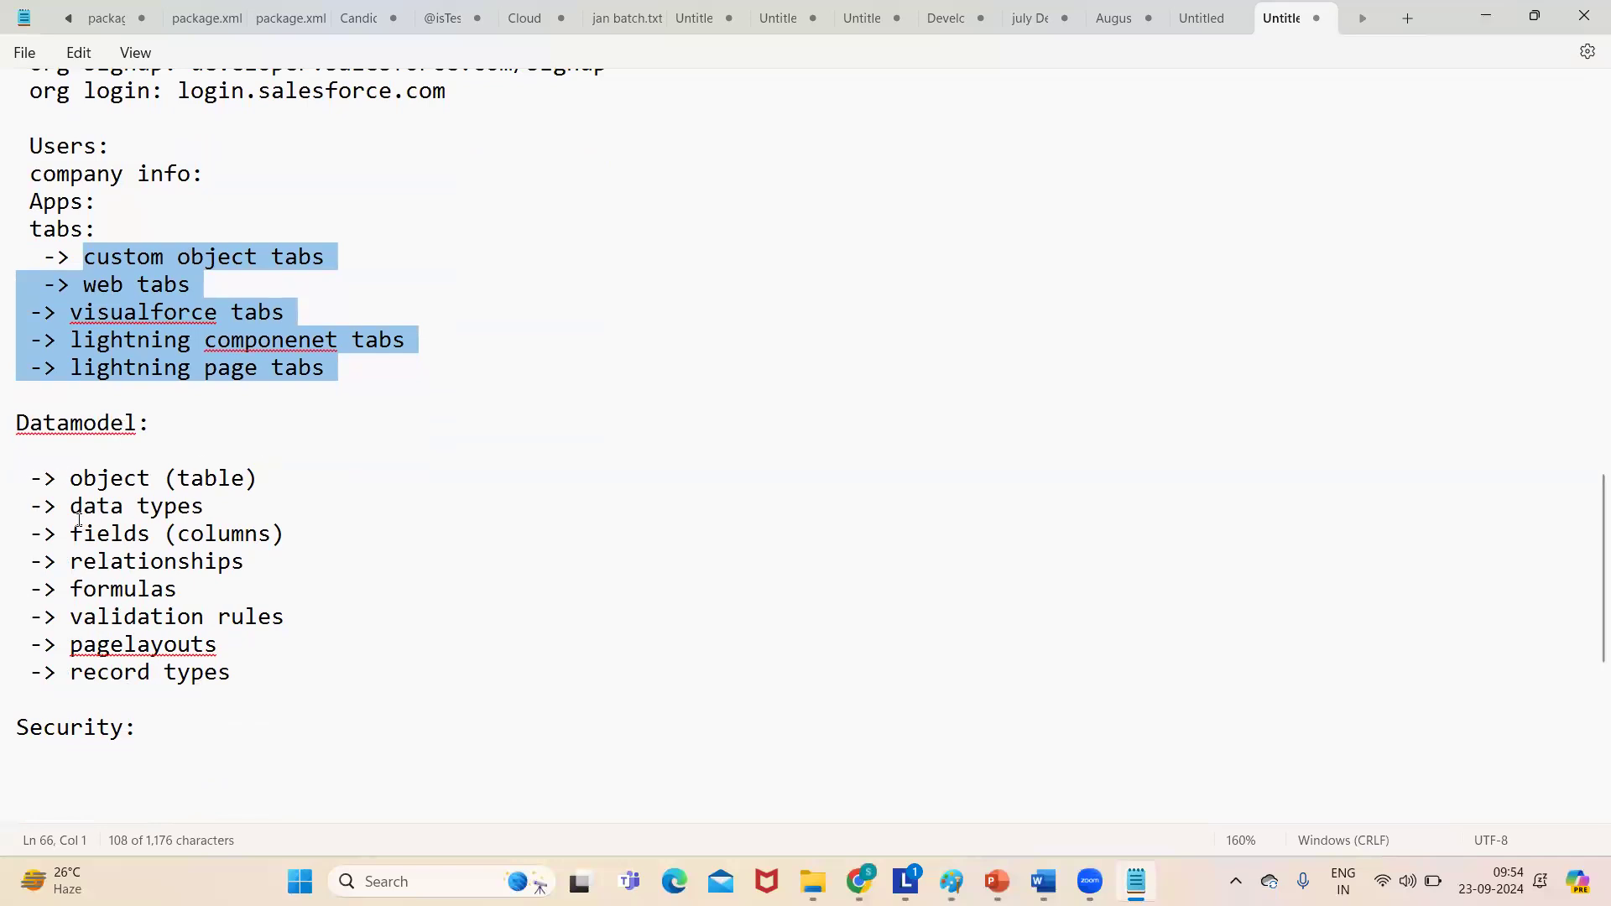
click(787, 454)
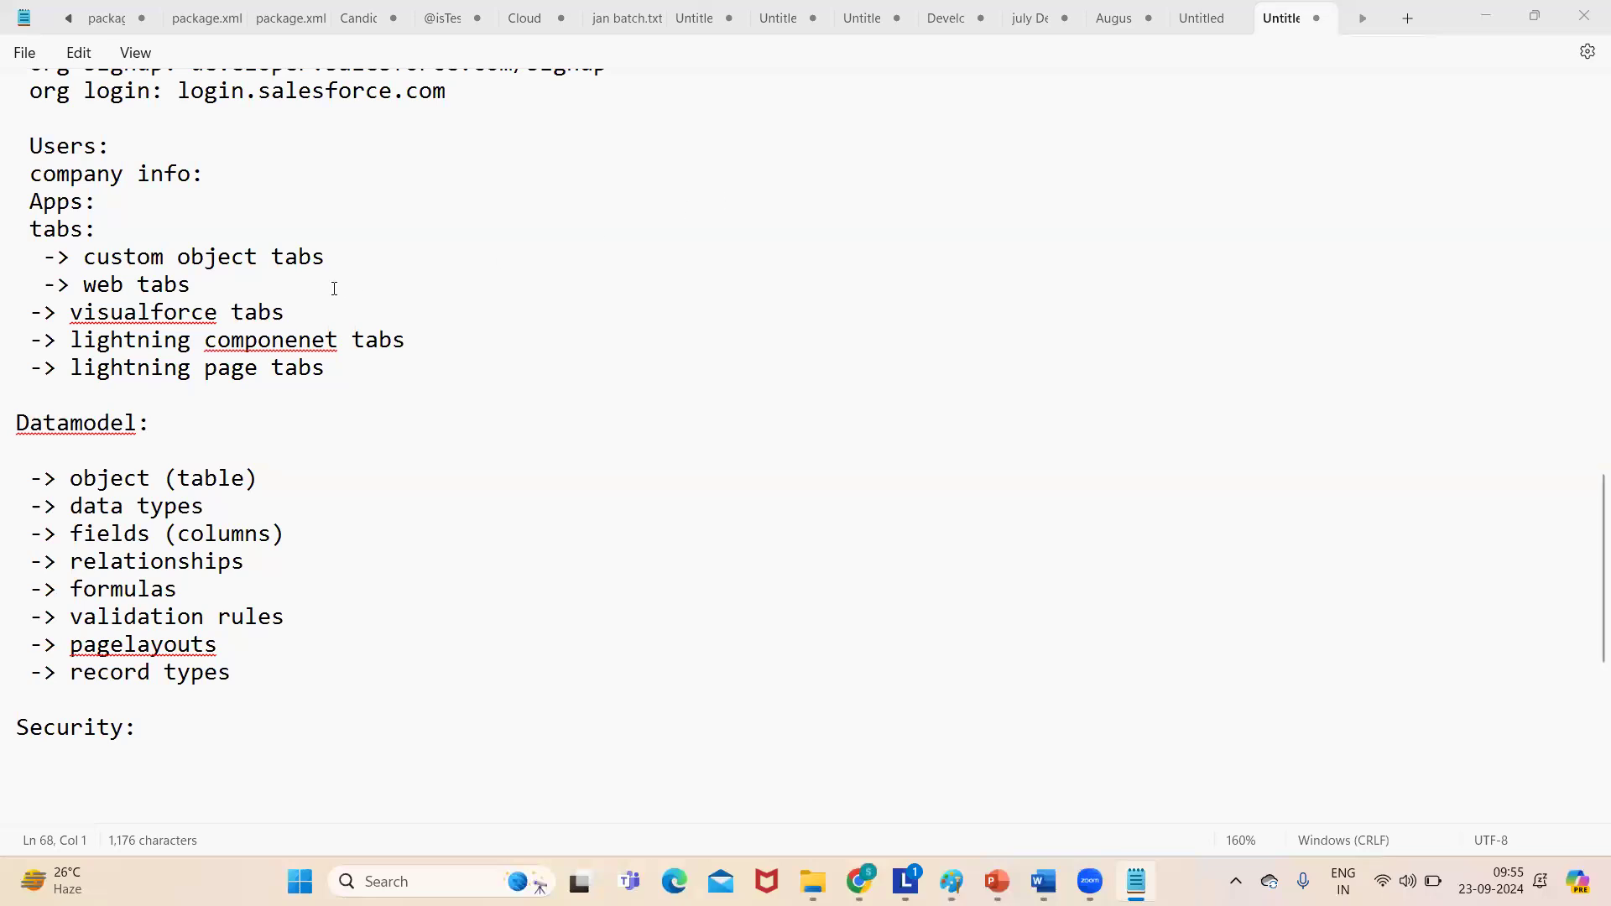
- Correct 'componenet' to 'component' and split 'Datamodel:' into 'Data model:'
click(326, 339)
key(BackSpace)
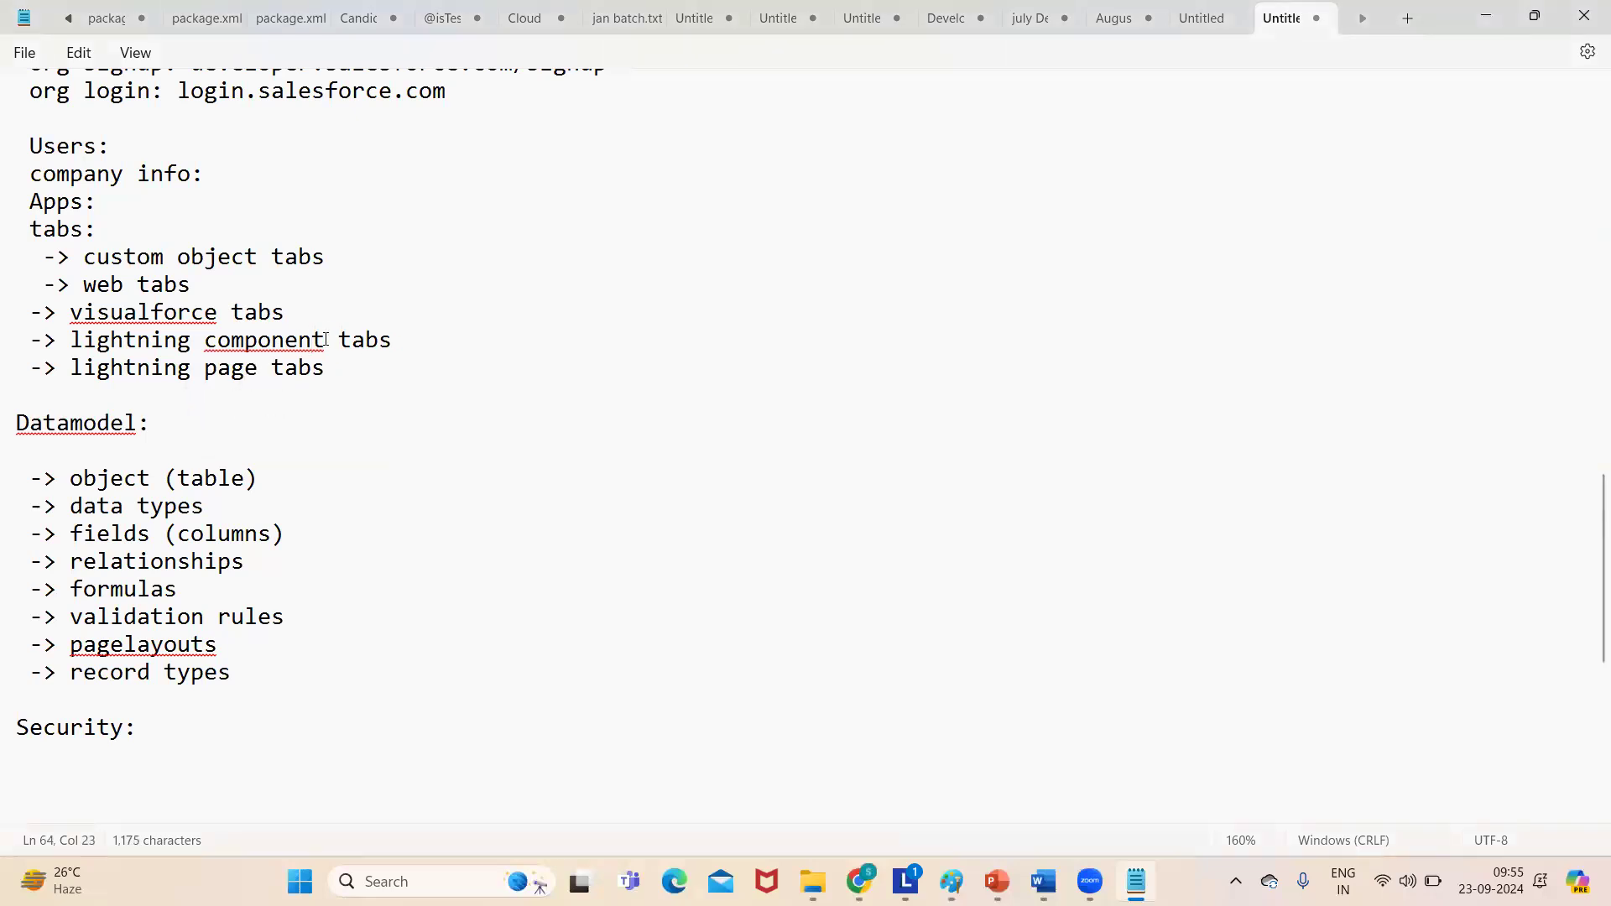
click(303, 451)
click(70, 423)
click(254, 416)
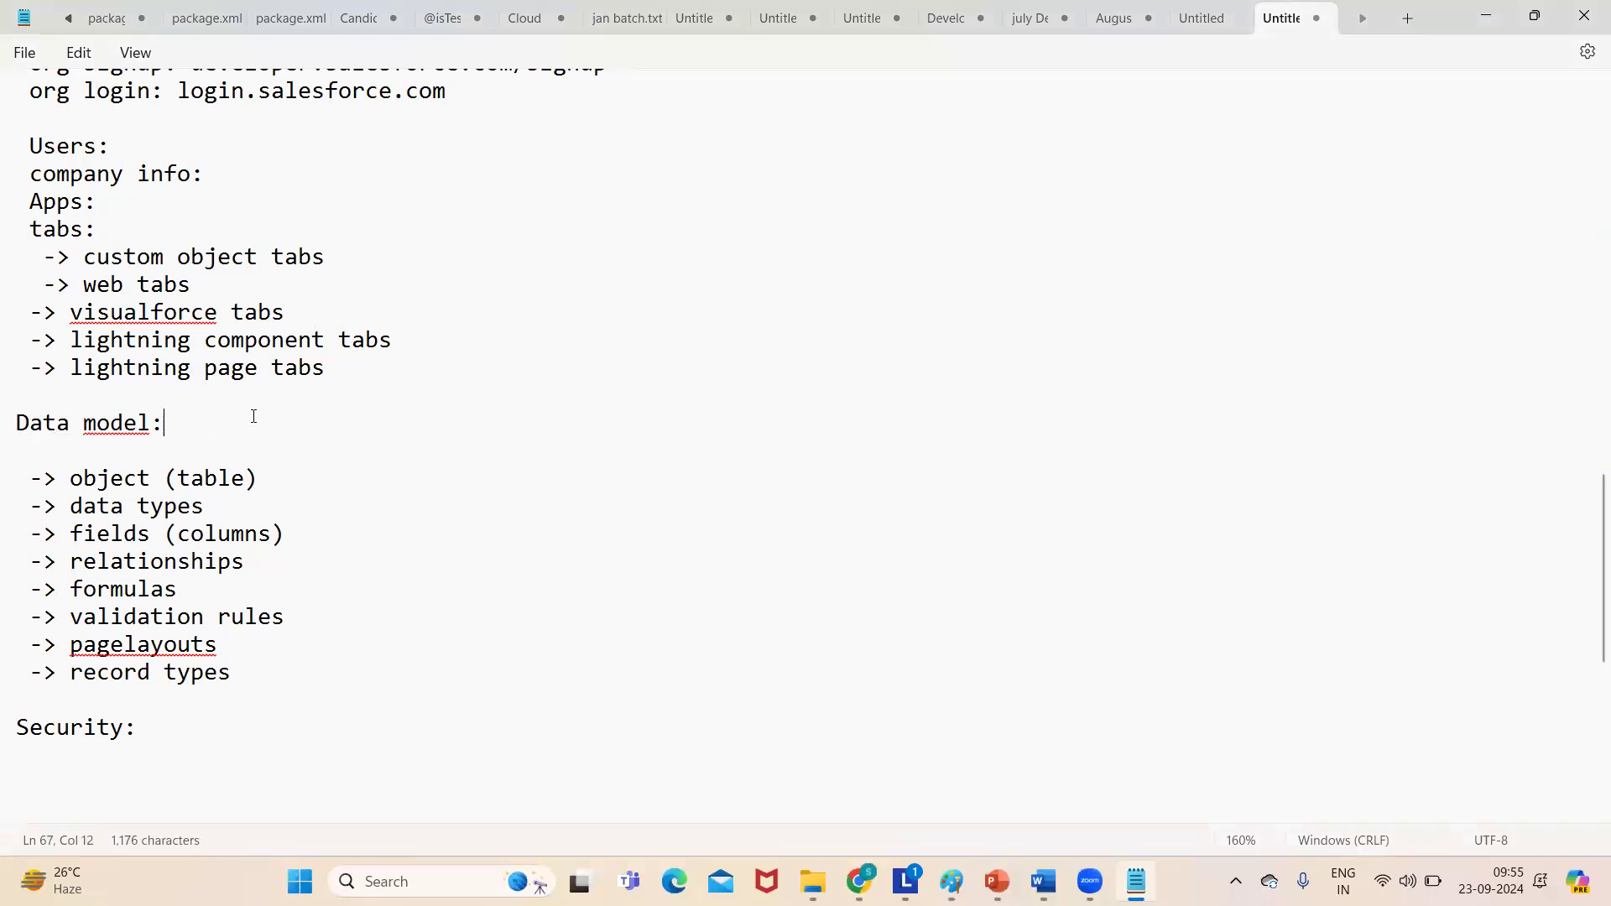